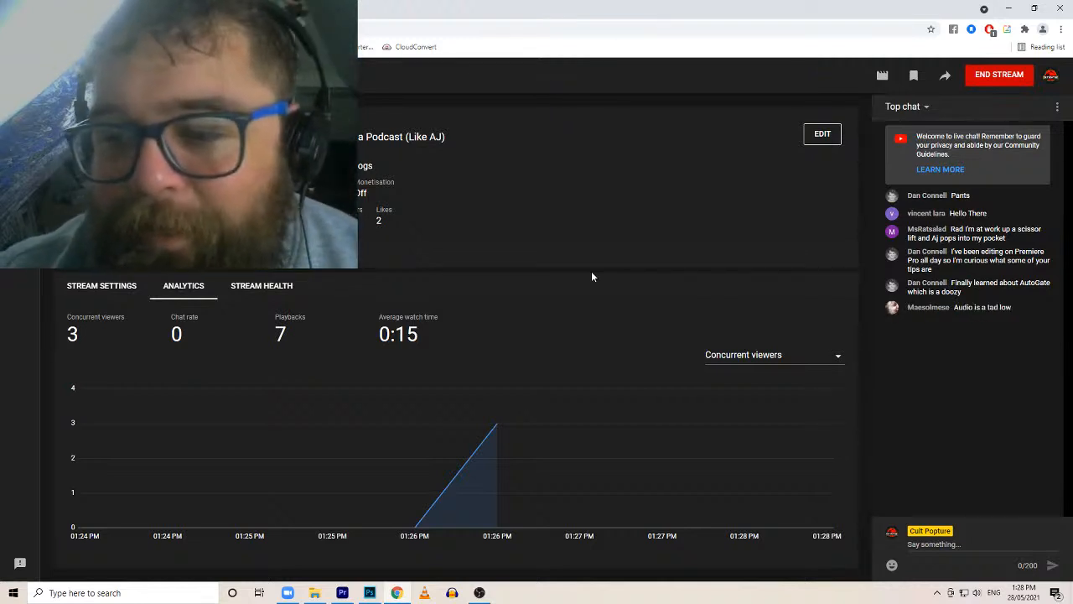
Switch to OBS, raise the Mic/Aux level to about -3.9 dB, and return to the live stream dashboard in Chrome
left_click(479, 593)
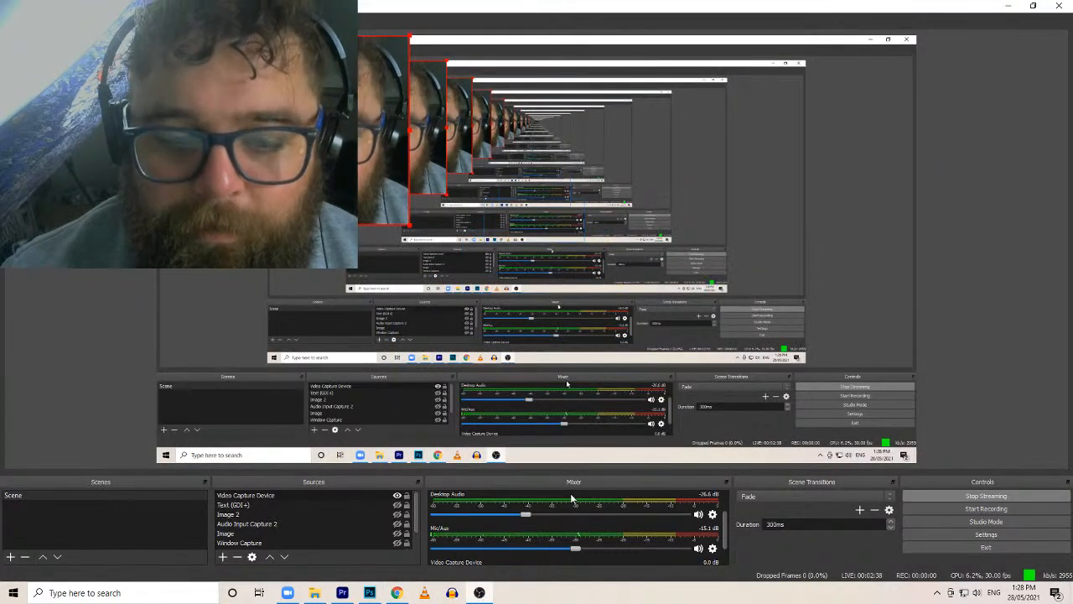
scroll(625, 539, "down", 2)
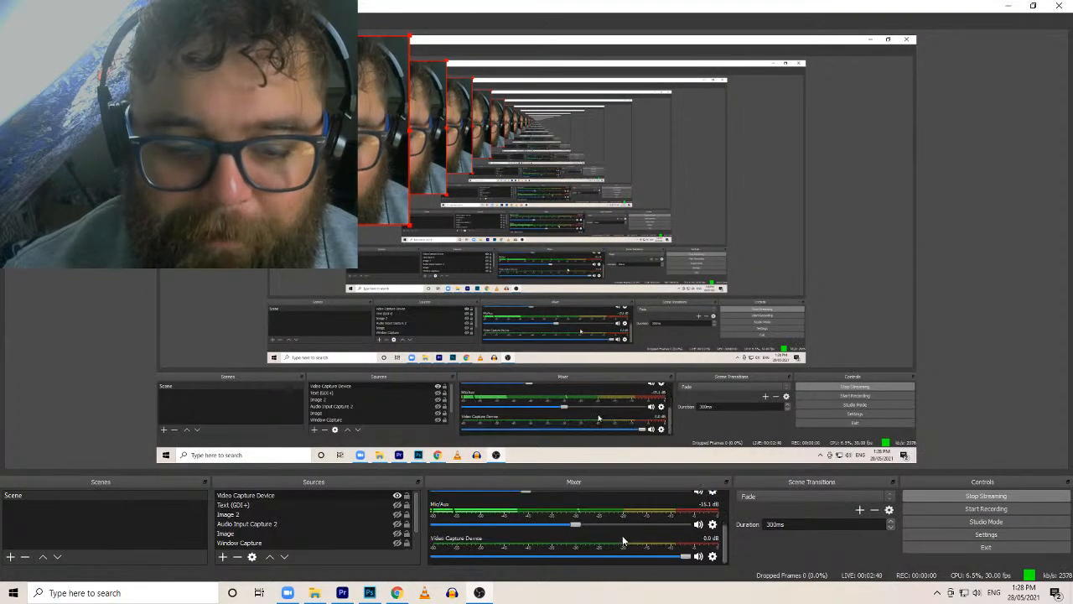
left_click_drag(575, 524, 643, 527)
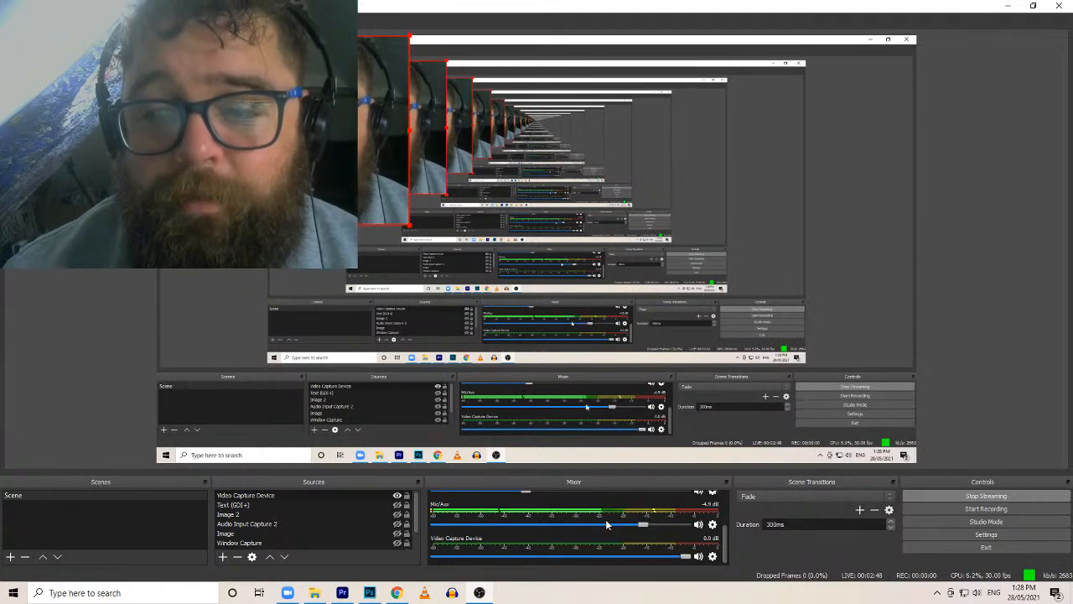
left_click_drag(642, 524, 650, 524)
scroll(602, 502, "up", 3)
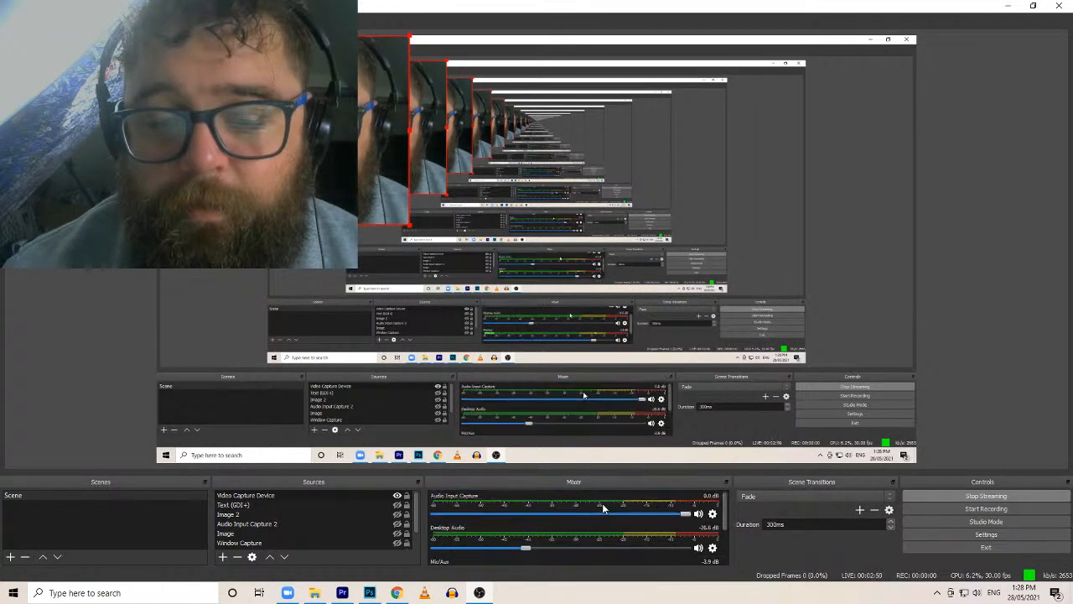
left_click_drag(533, 549, 543, 549)
left_click(396, 592)
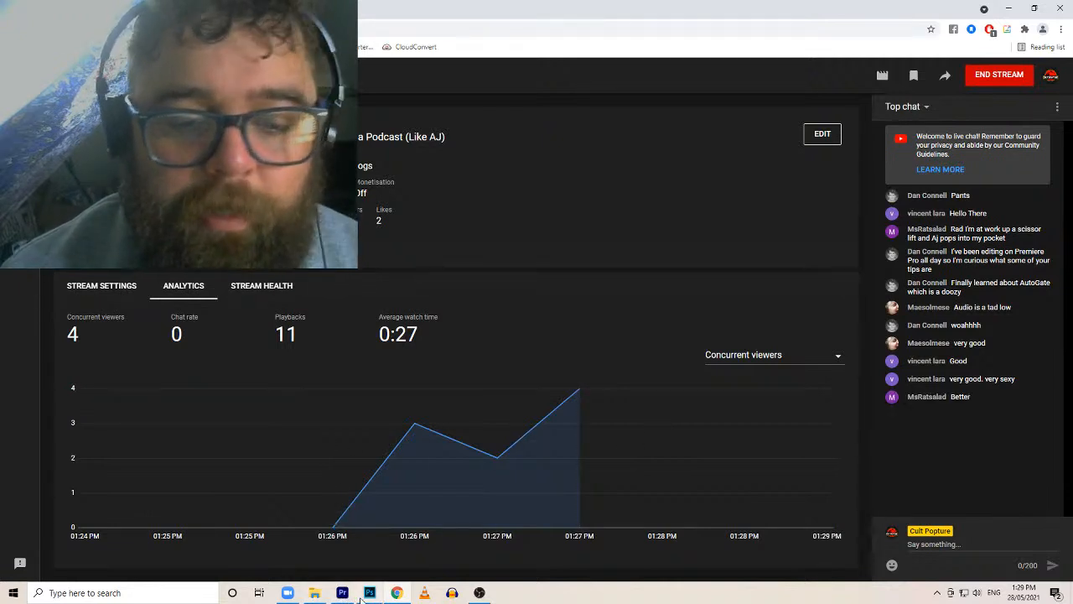
mouse_move(404, 507)
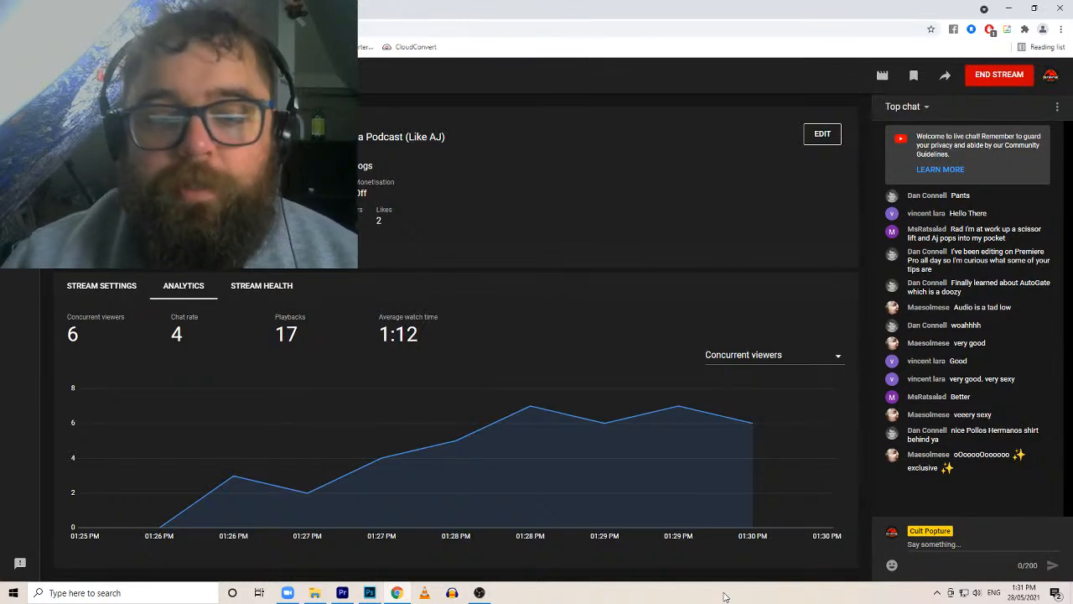
Switch to Premiere Pro and open the first Devil Prada audio recording from the project bin in the Source monitor
left_click(342, 593)
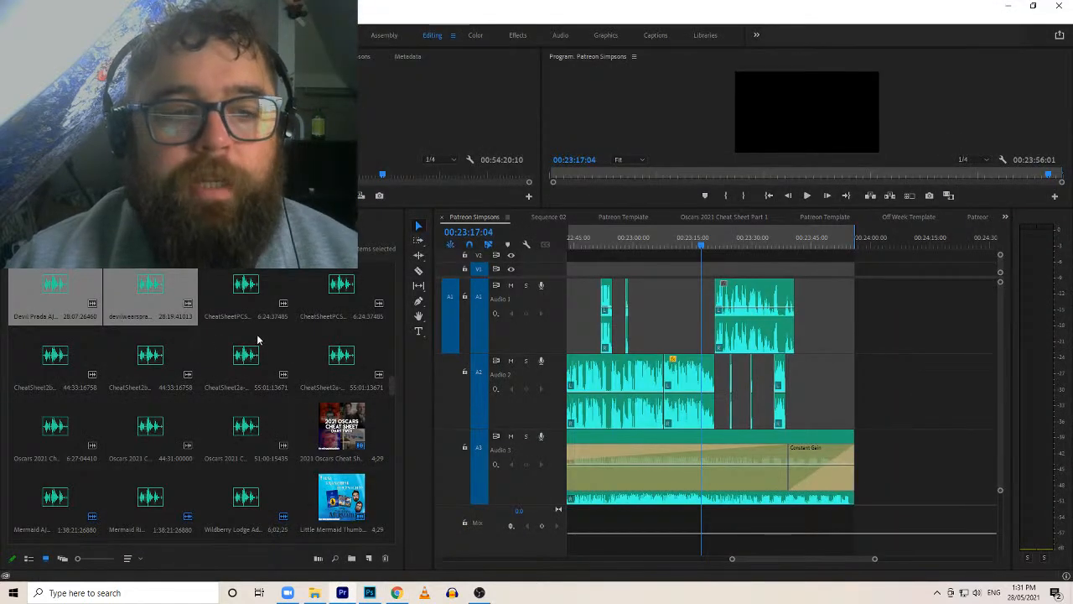
double_click(59, 291)
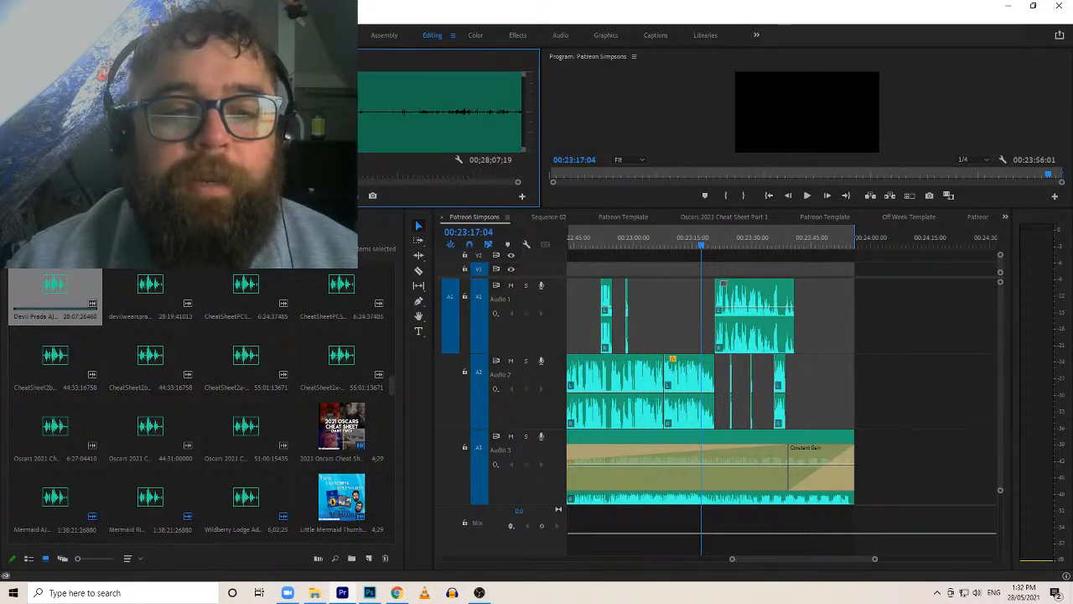
left_click_drag(392, 388, 384, 321)
scroll(377, 390, "down", 5)
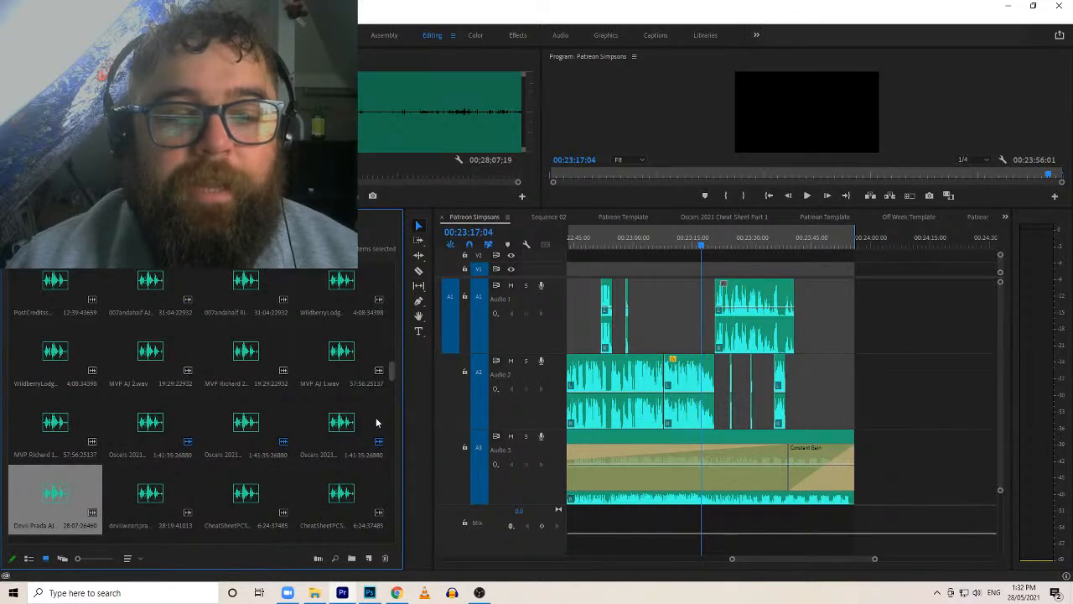
scroll(390, 396, "down", 2)
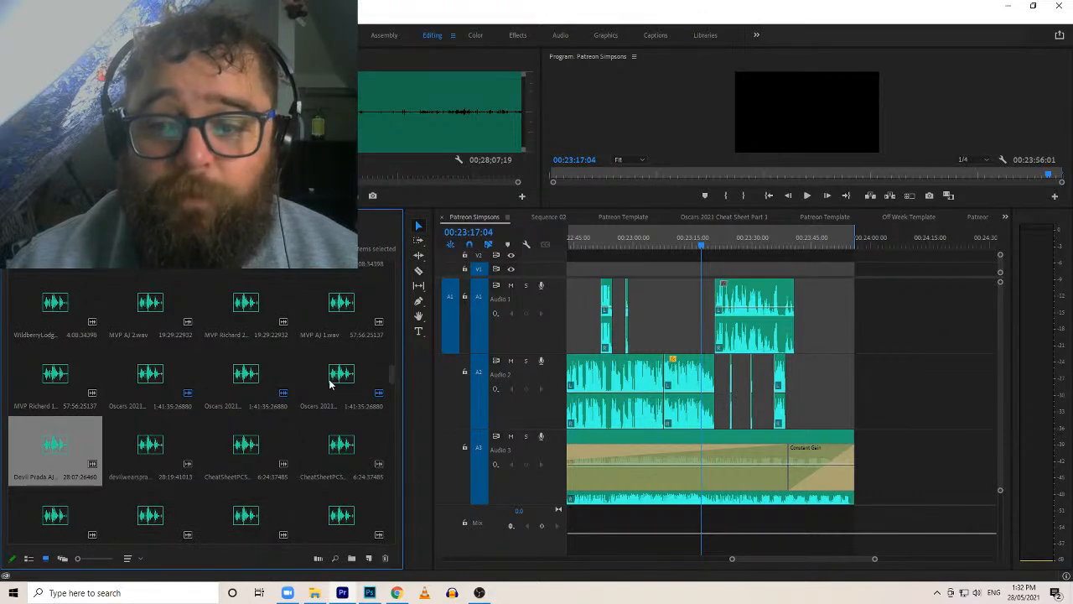
scroll(325, 385, "down", 2)
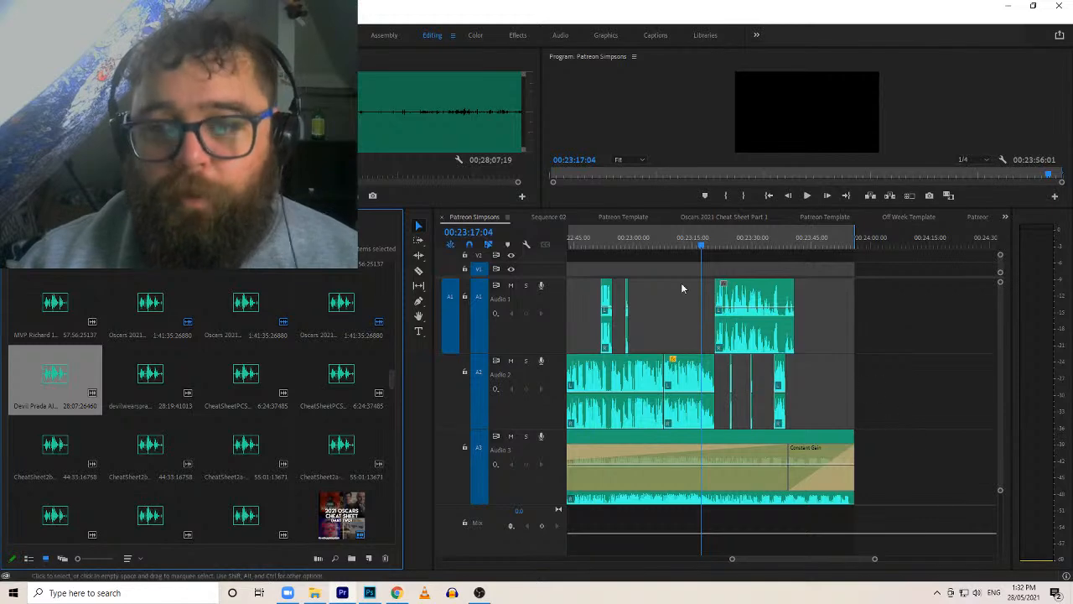
Show Sequence 02 in the timeline and look through the list of open sequences
left_click(1003, 216)
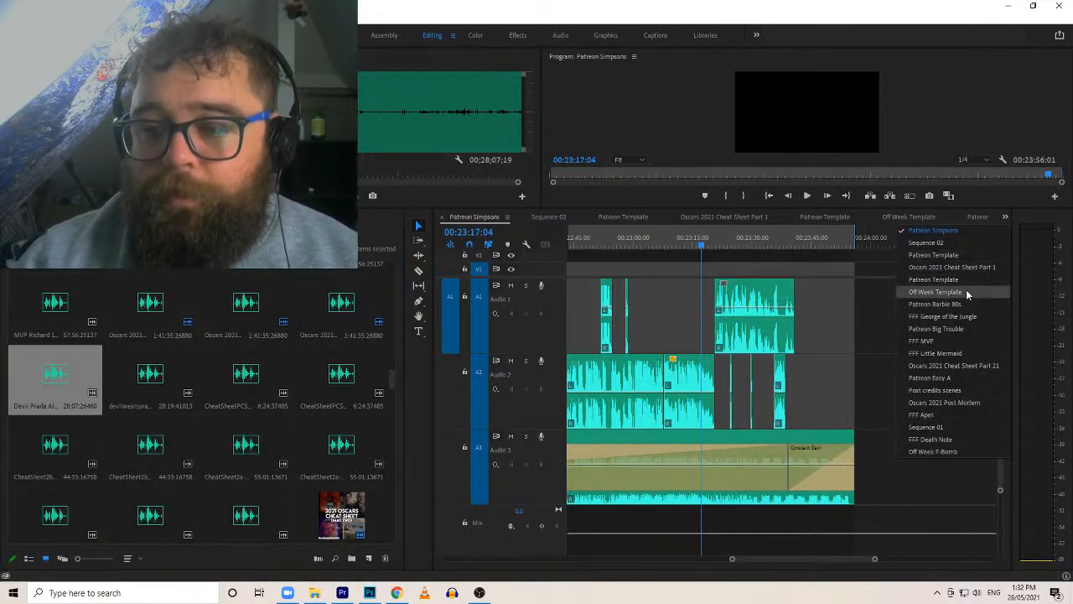
left_click(942, 242)
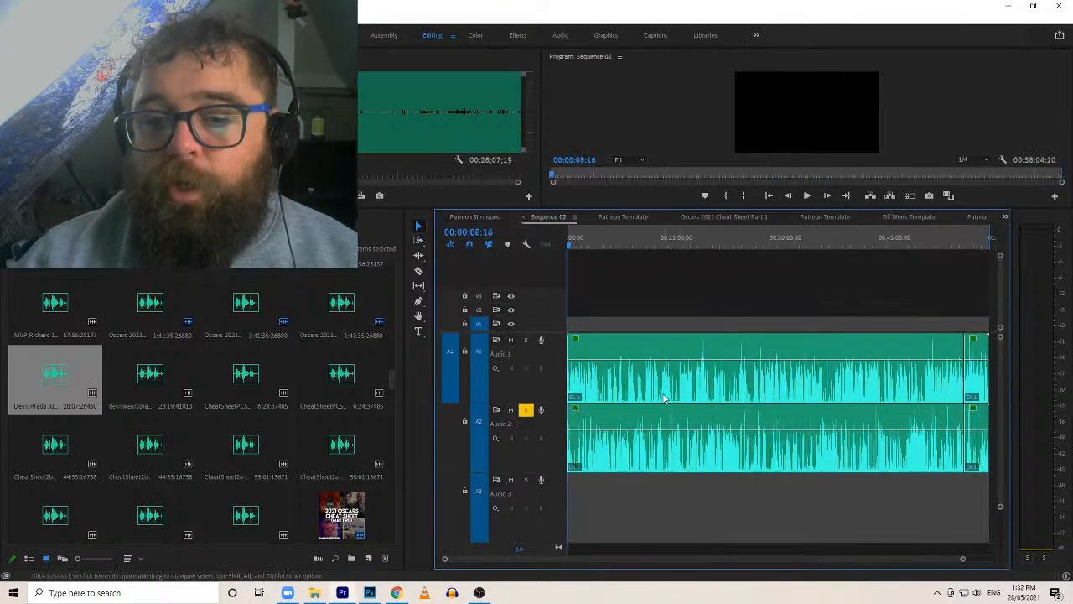
left_click(1006, 218)
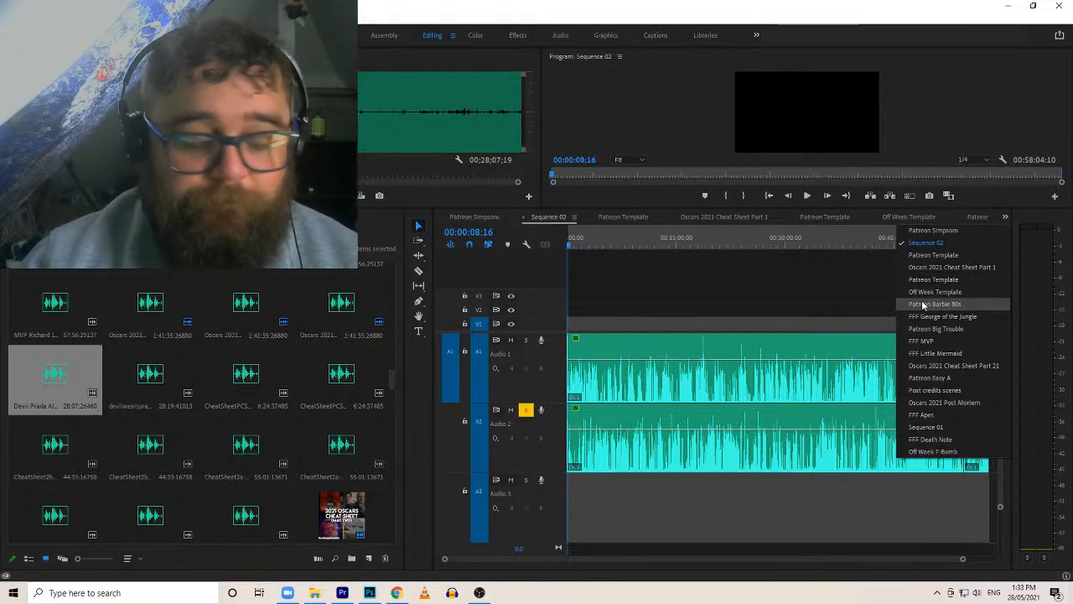
key("Up")
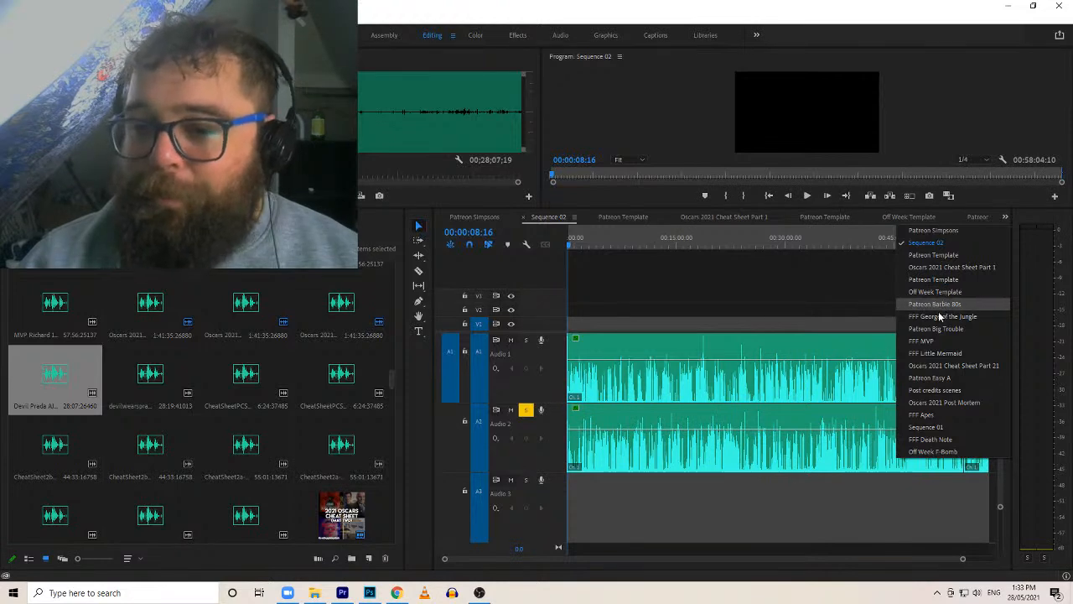
left_click(823, 292)
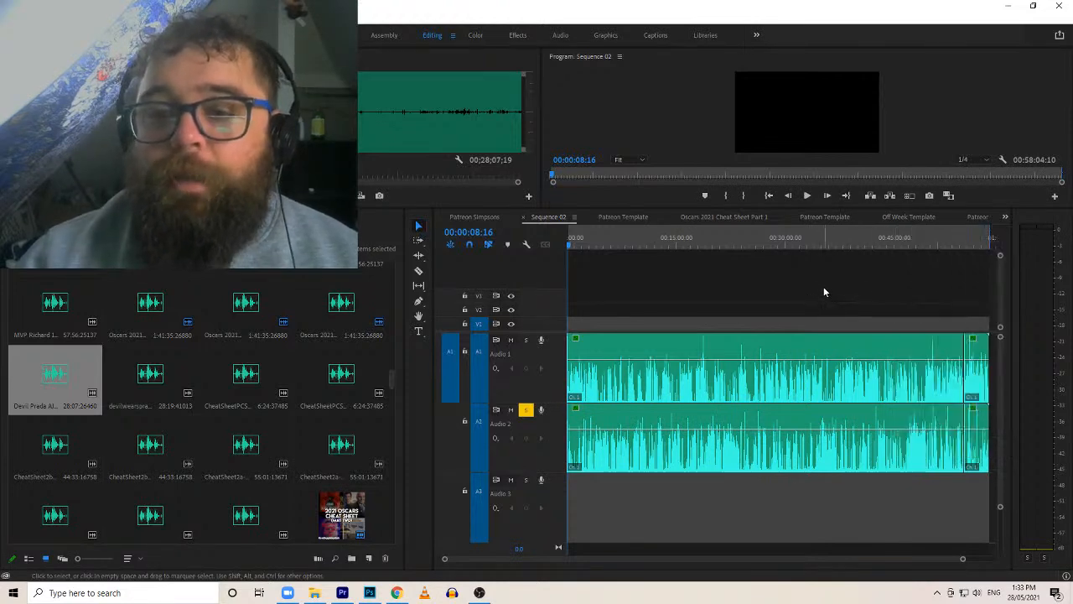
Select the two Devil Wears Prada recordings and move them together to the start of the media bin
left_click(139, 382, "ctrl")
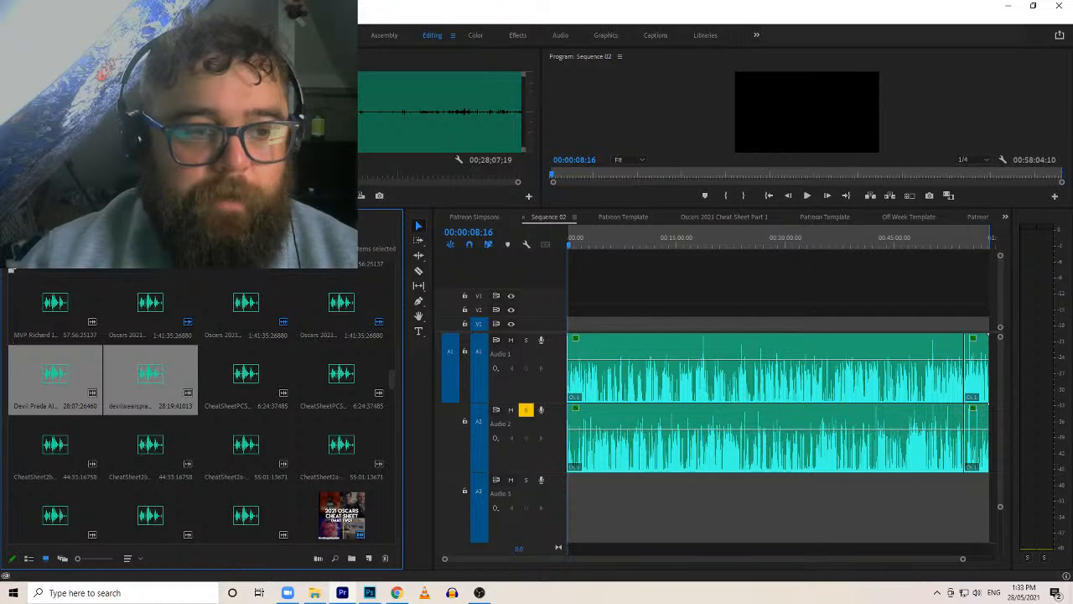
scroll(196, 402, "up", 8)
scroll(196, 403, "up", 8)
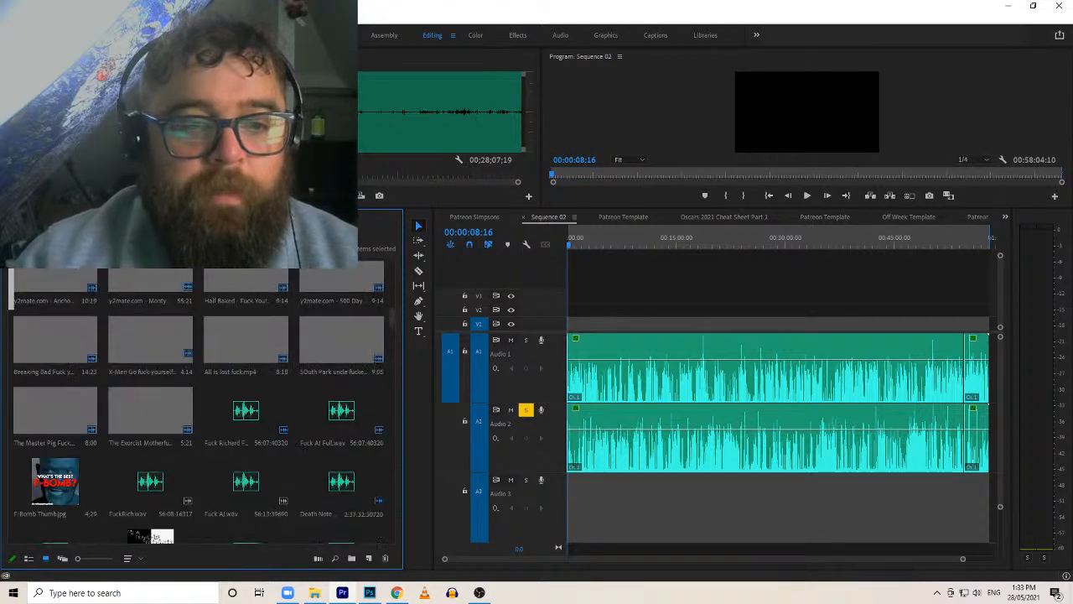
scroll(196, 402, "up", 4)
scroll(196, 403, "up", 3)
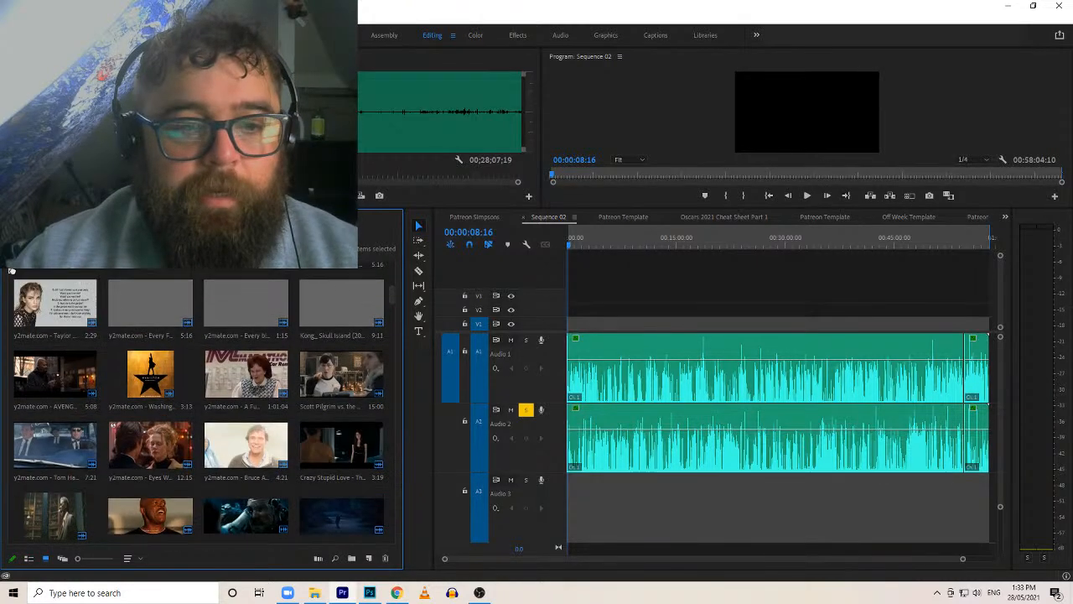
scroll(201, 402, "up", 5)
left_click_drag(12, 273, 12, 274)
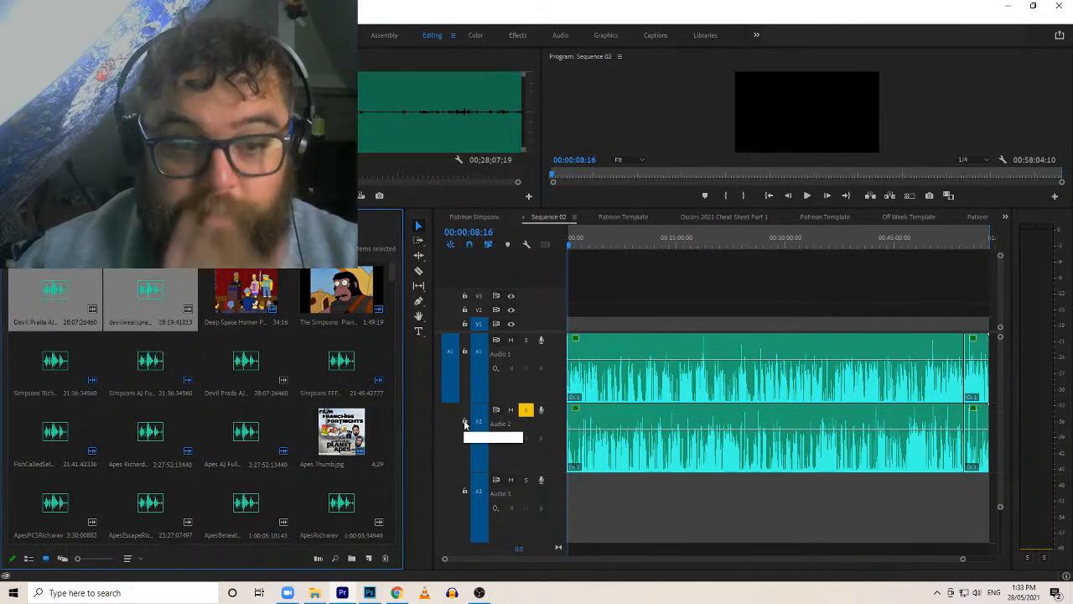
Duplicate the first Patreon Template sequence in the bin of Patreon sequences and open the copy in the timeline
left_click(622, 293)
key("shift+1")
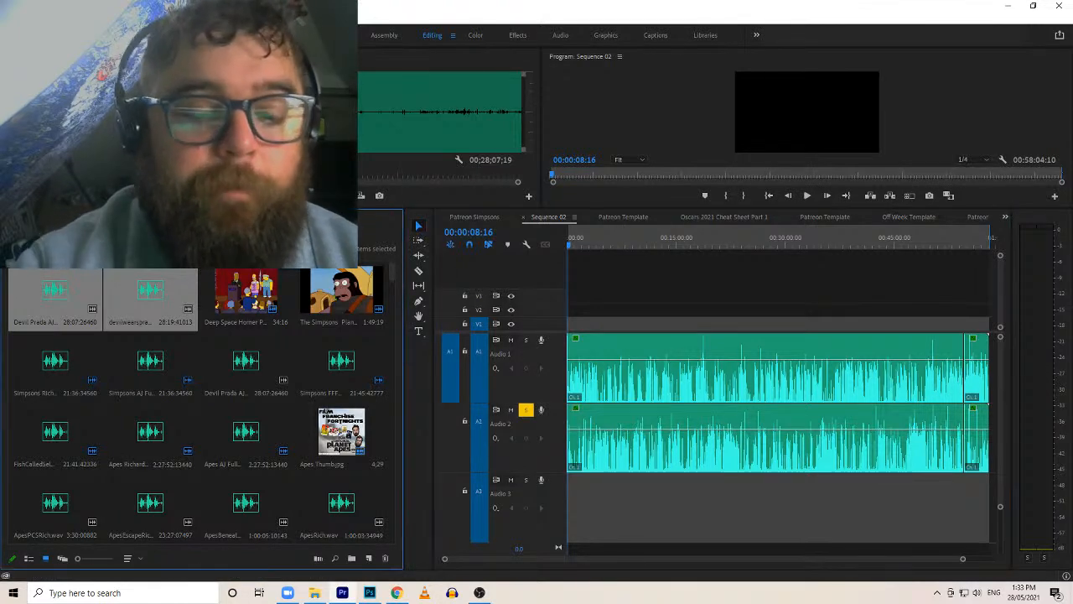
key("shift+1")
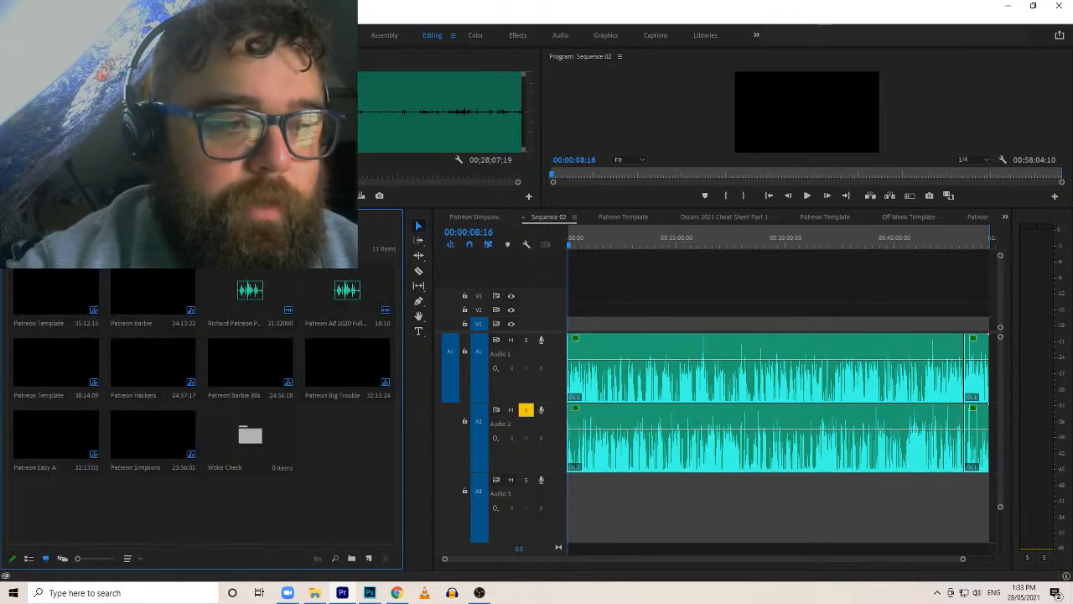
left_click(75, 312)
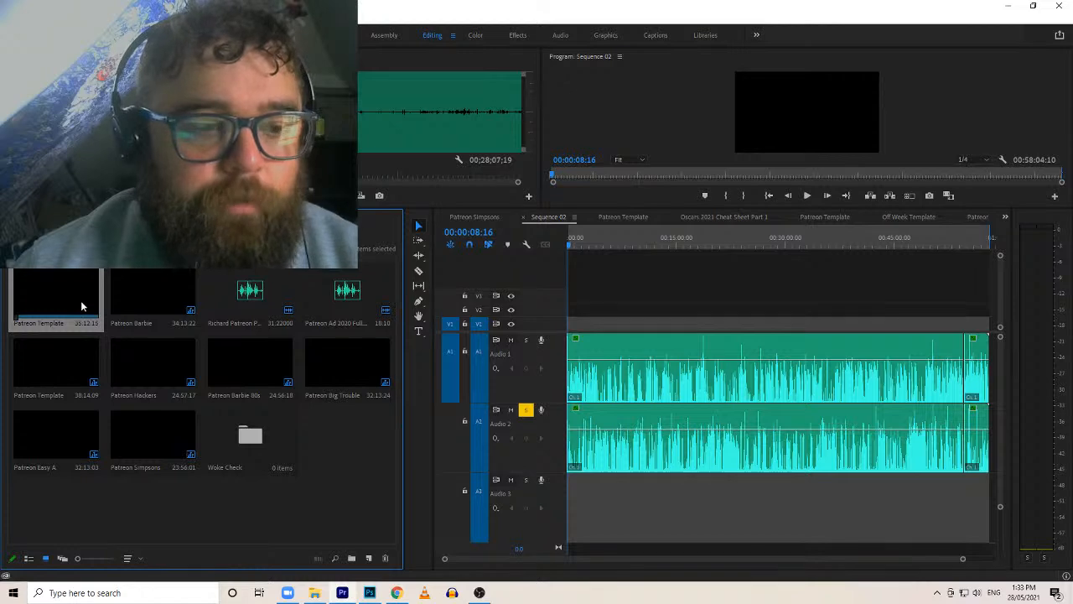
key("ctrl+c")
key("ctrl+v")
double_click(336, 445)
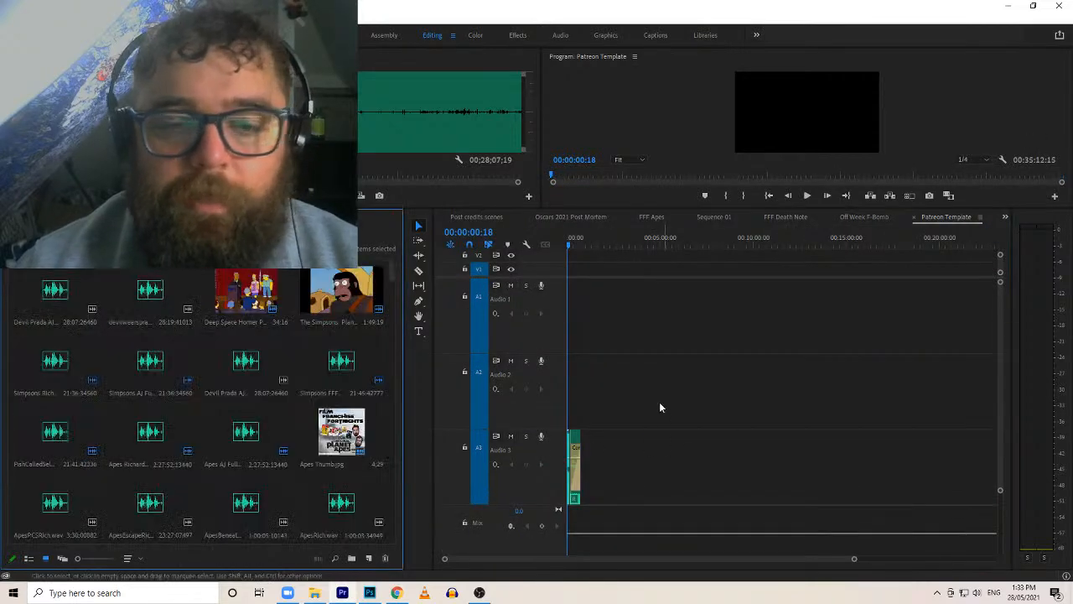
left_click(955, 219)
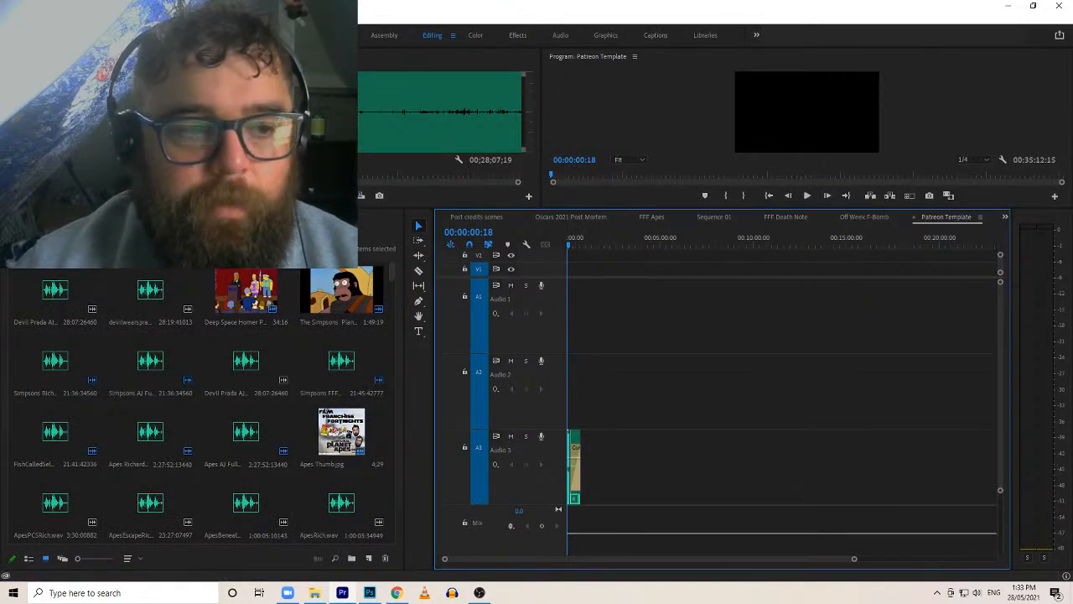
Rename the duplicated Patreon Template sequence as Patreon Devil and return to the bin holding the recordings
key("shift+1")
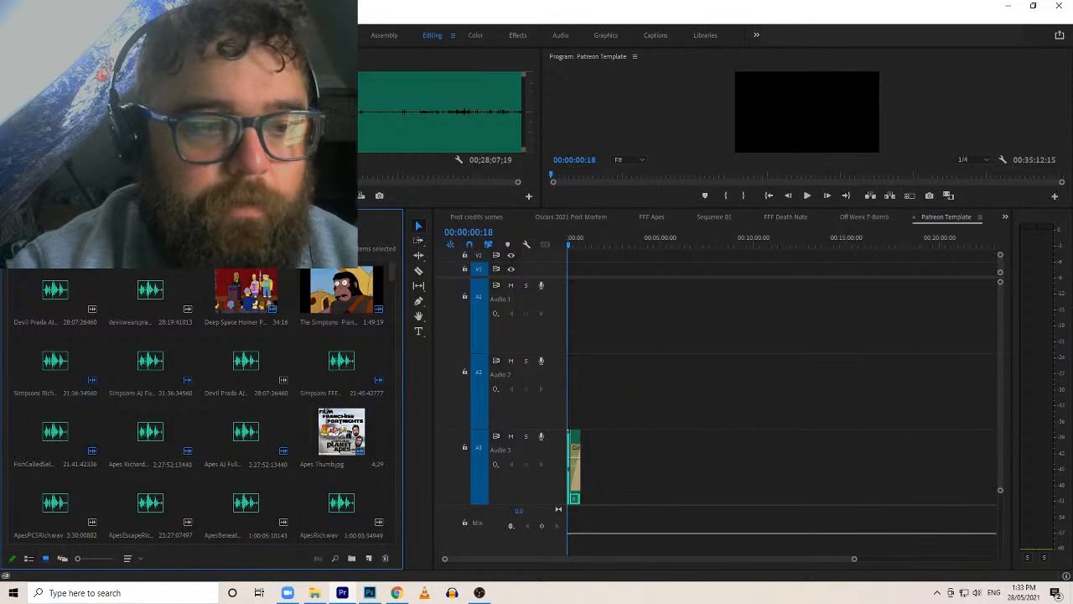
key("shift+1")
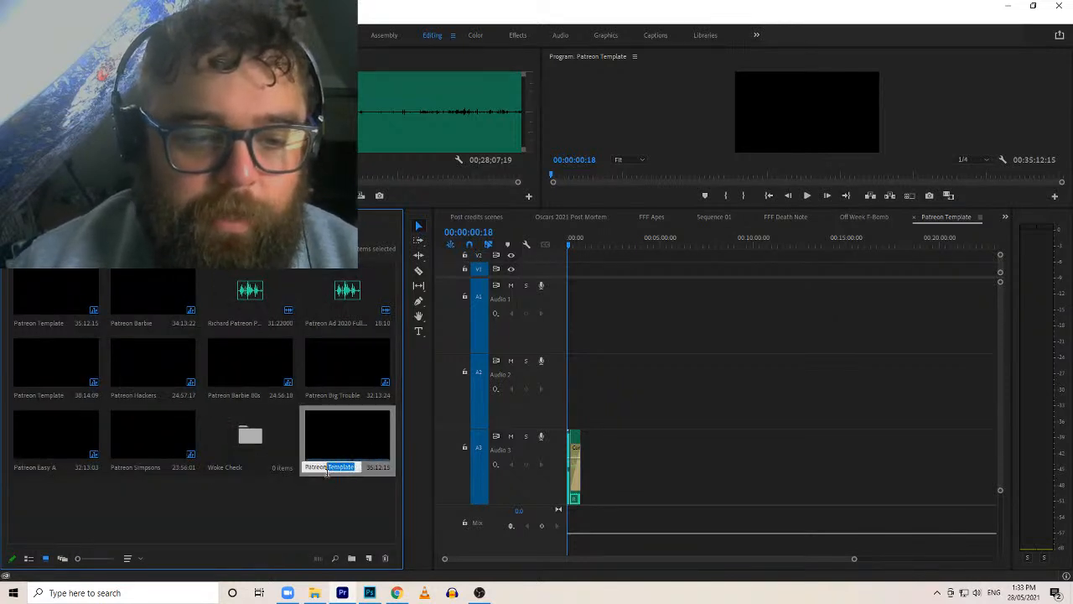
type("Devil")
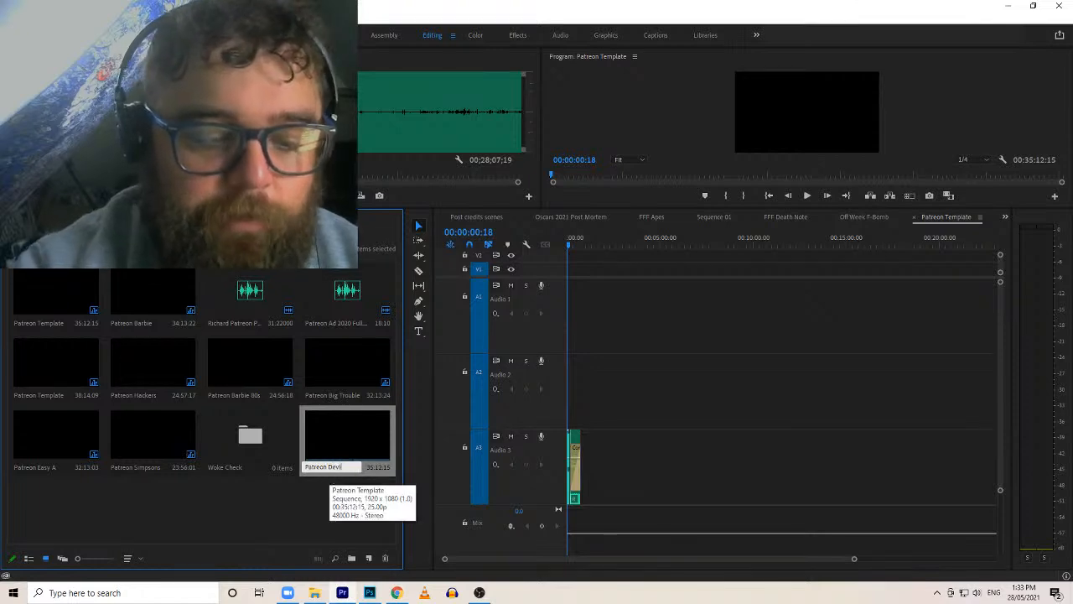
left_click(247, 525)
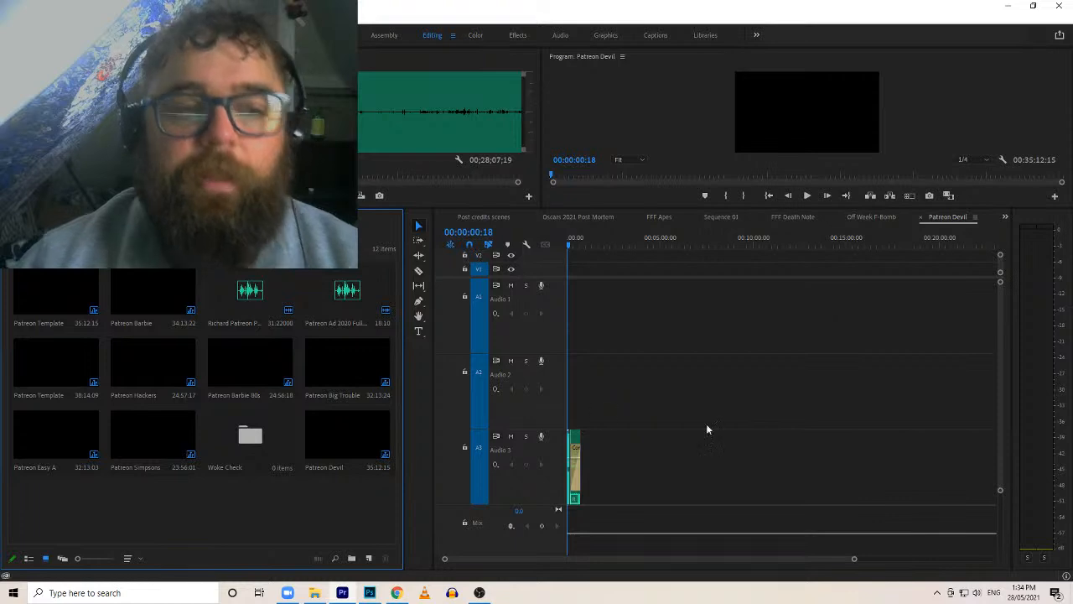
key("shift+1")
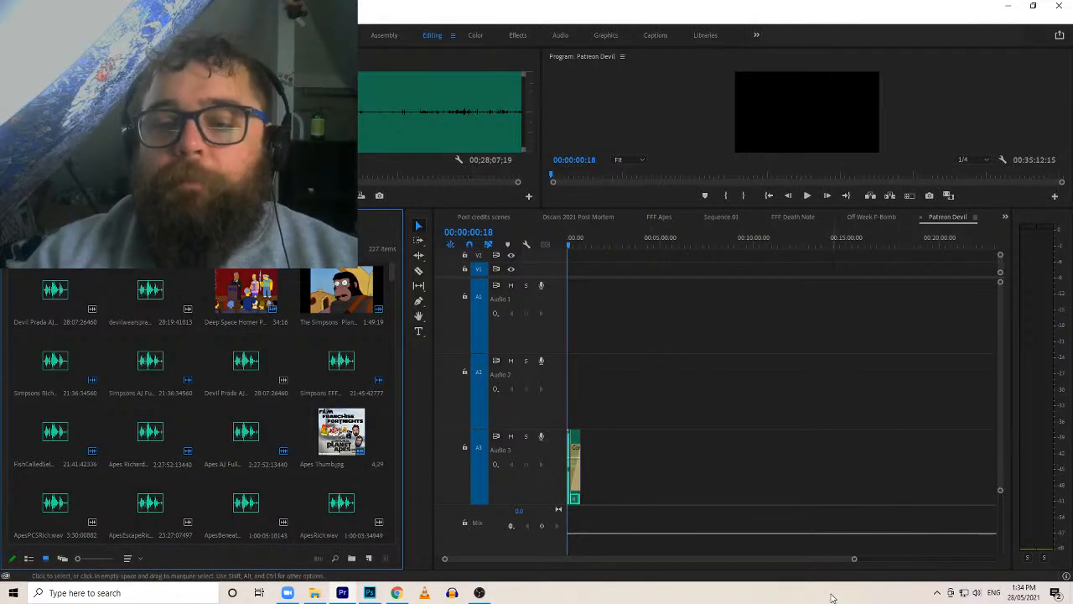
Open the Off Week Template sequence, set the playhead to 00:00:00:00 and examine the opening minute of its tracks
left_click_drag(833, 556, 799, 531)
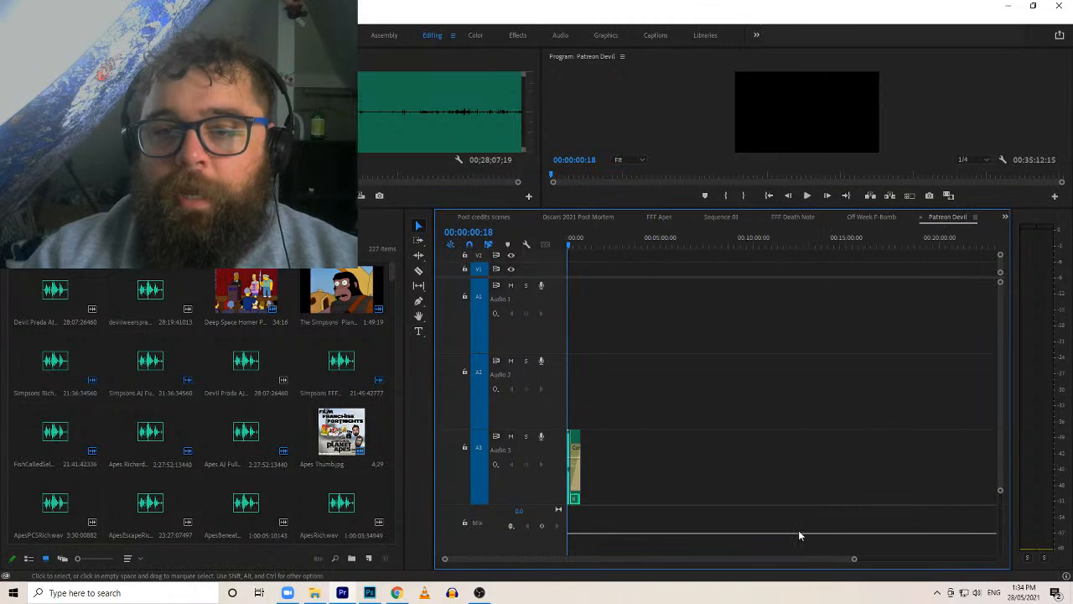
left_click(1004, 218)
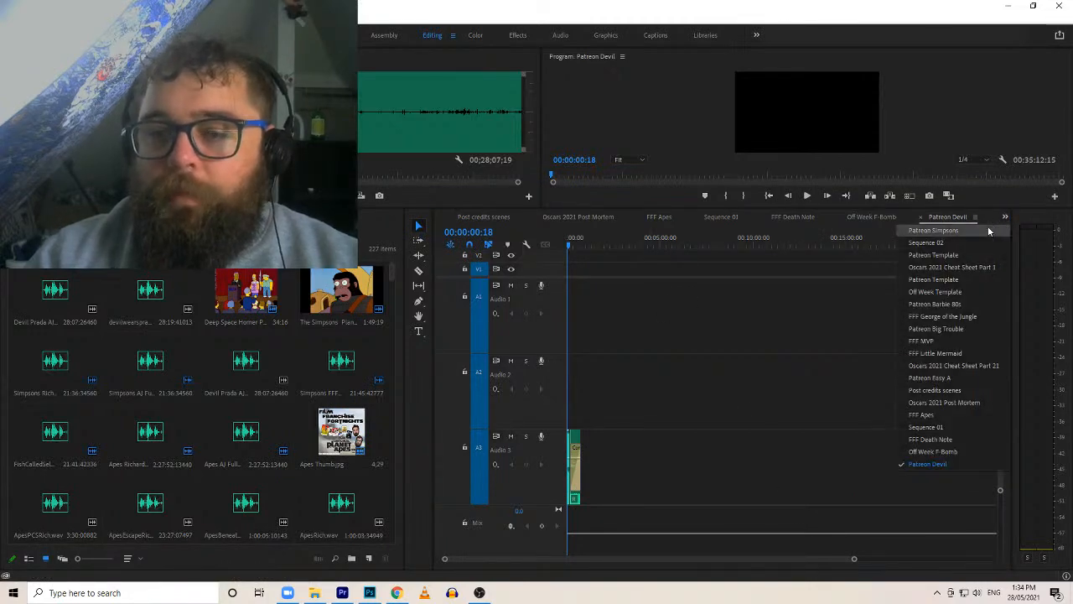
left_click(962, 293)
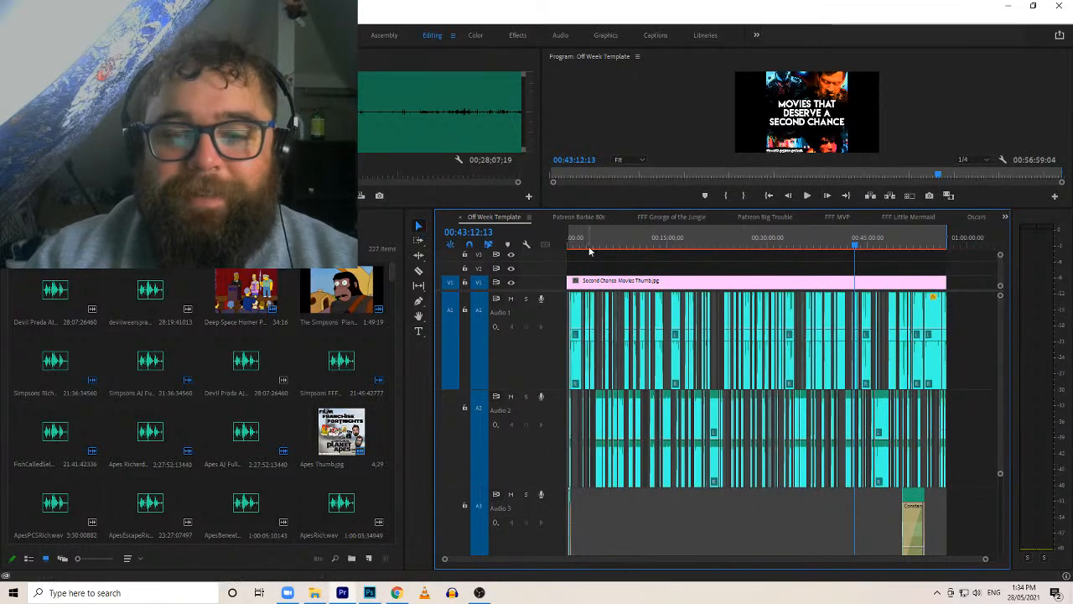
key("Home")
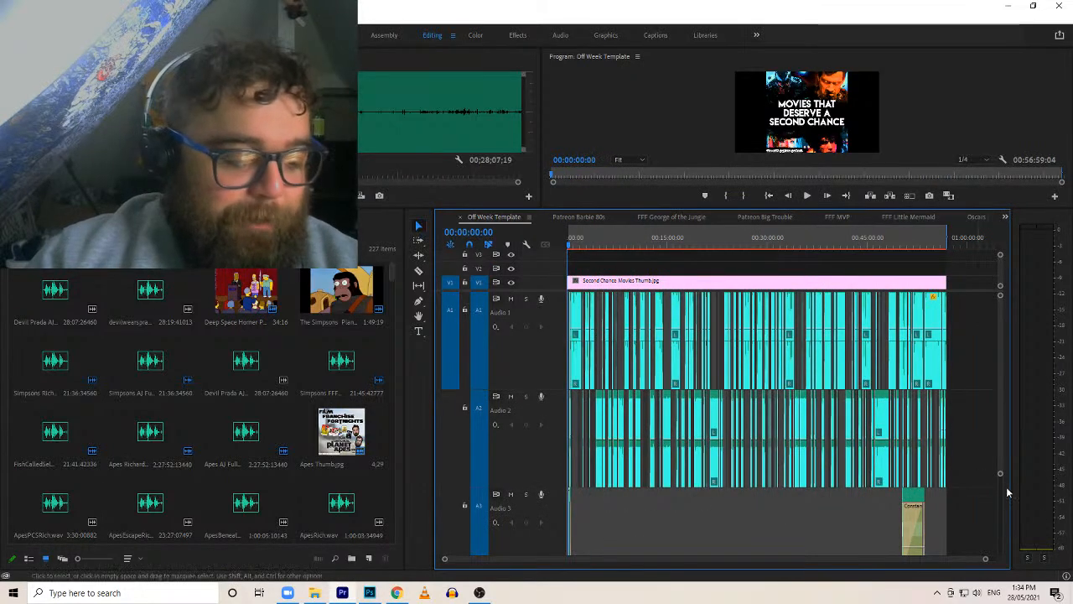
left_click_drag(971, 560, 540, 558)
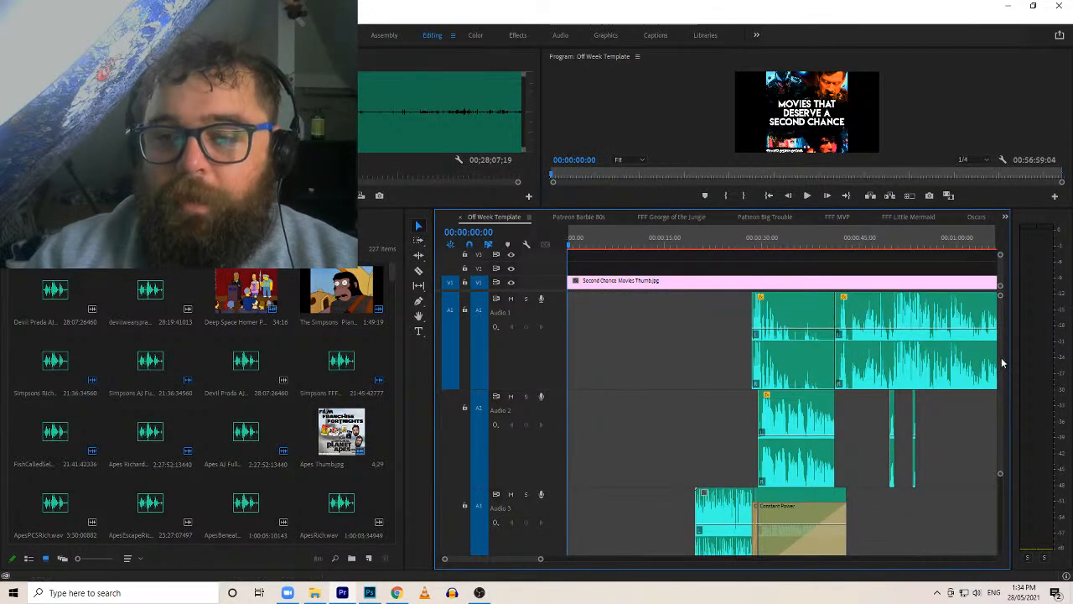
Play the first half minute of the Off Week Template and examine the Audio 3 crossfade and the whole sequence layout
scroll(1001, 369, "down", 3)
key("space")
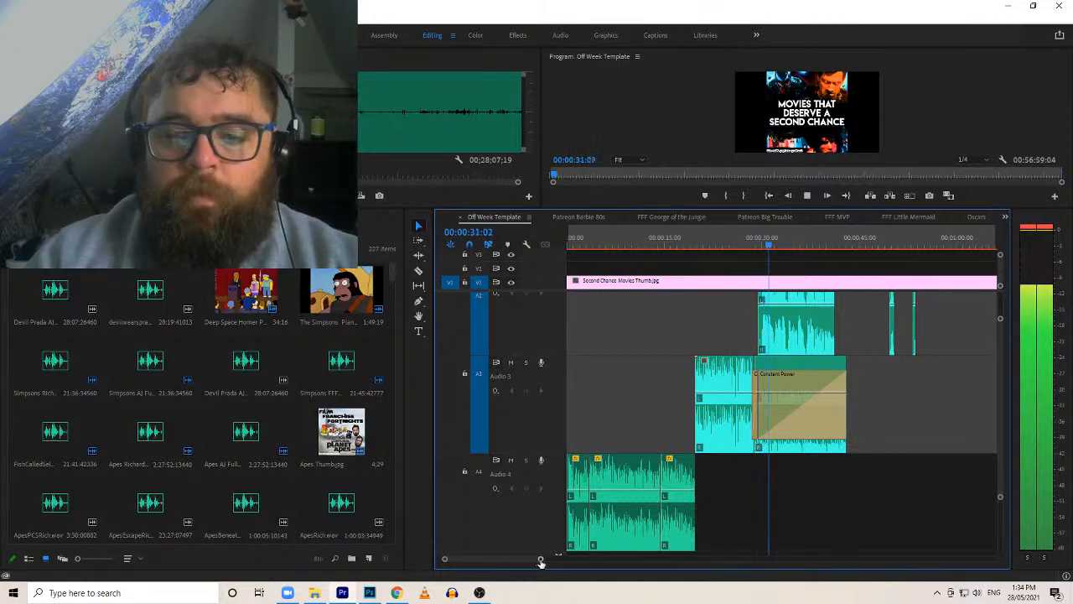
key("space")
left_click_drag(542, 560, 700, 559)
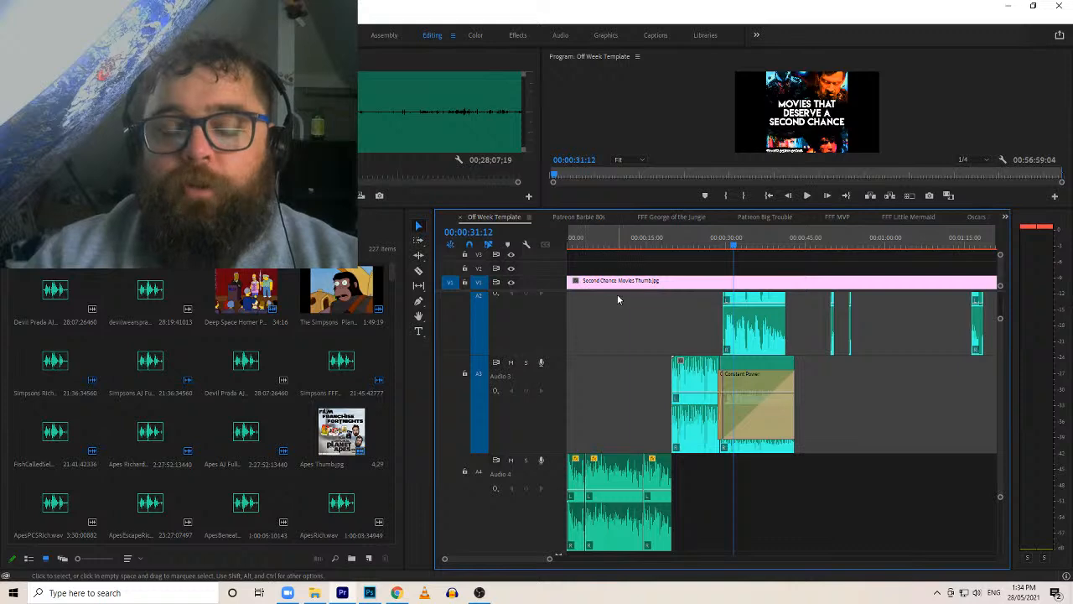
left_click_drag(549, 560, 494, 558)
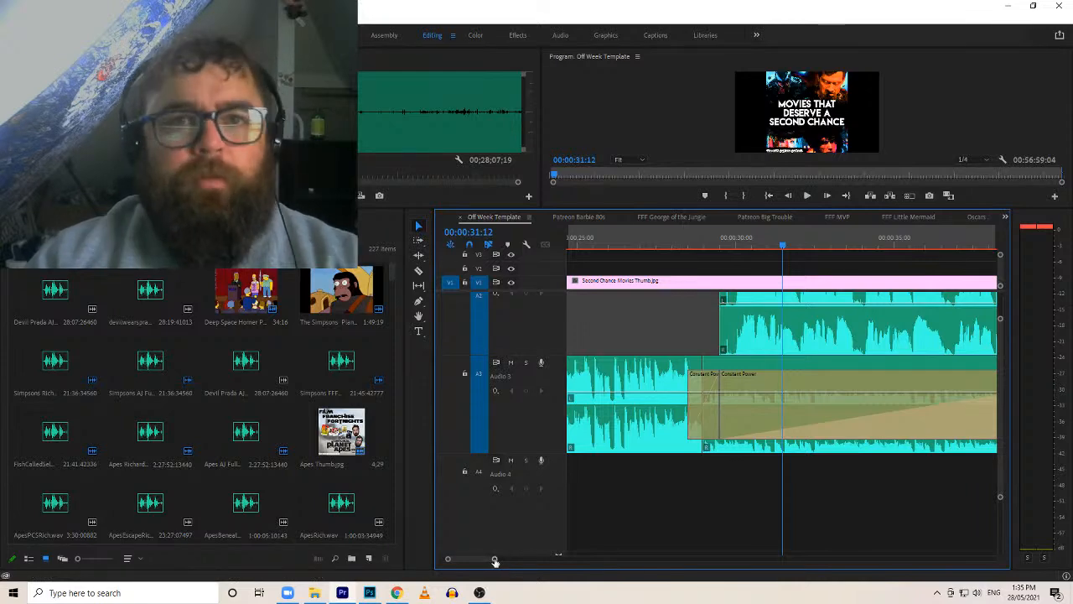
left_click(396, 592)
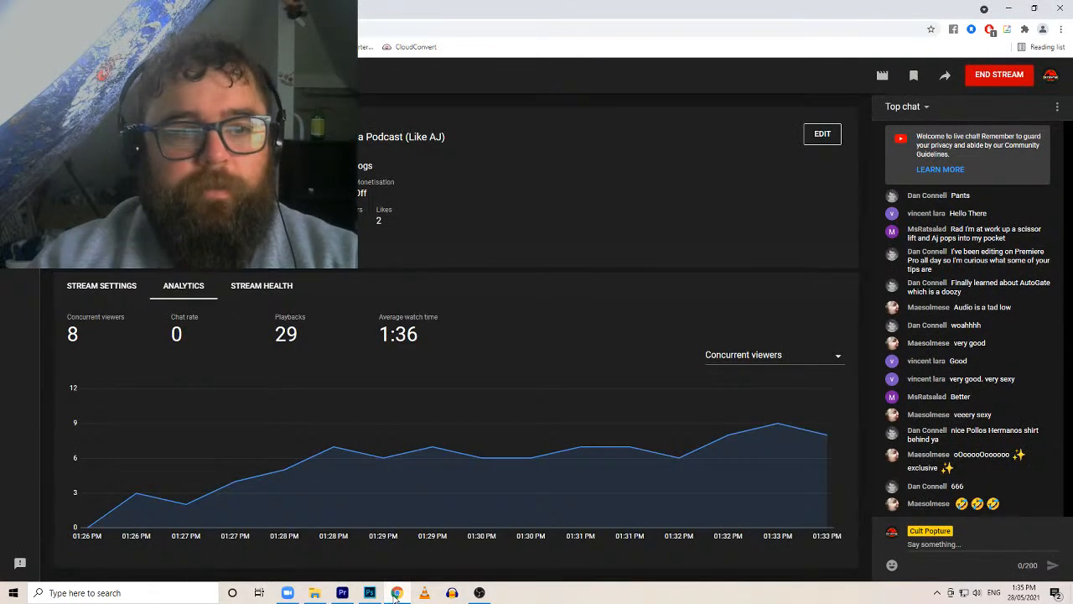
left_click(395, 592)
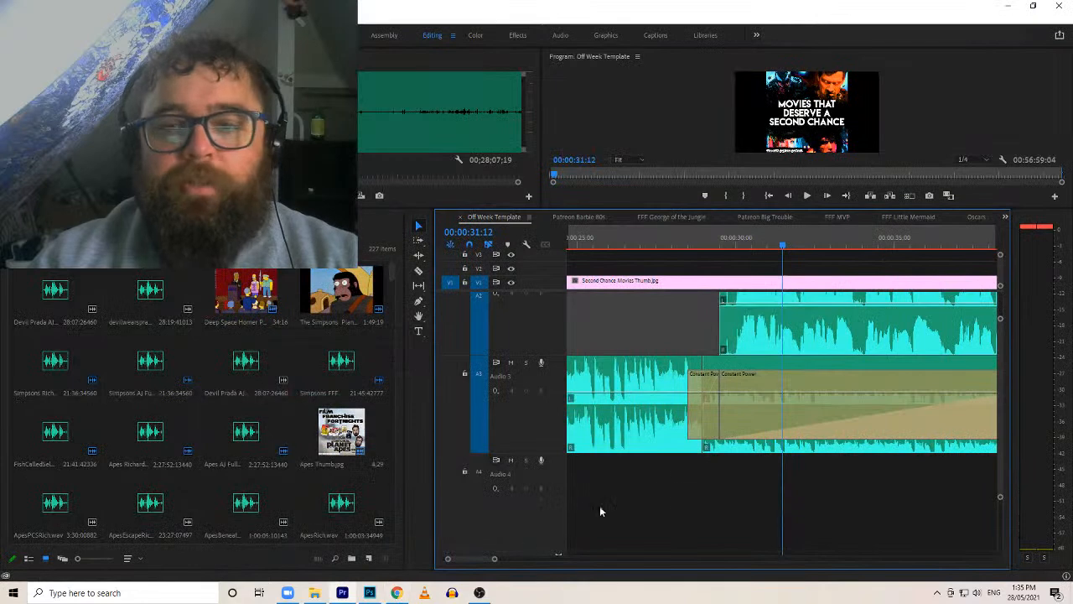
left_click_drag(497, 559, 993, 557)
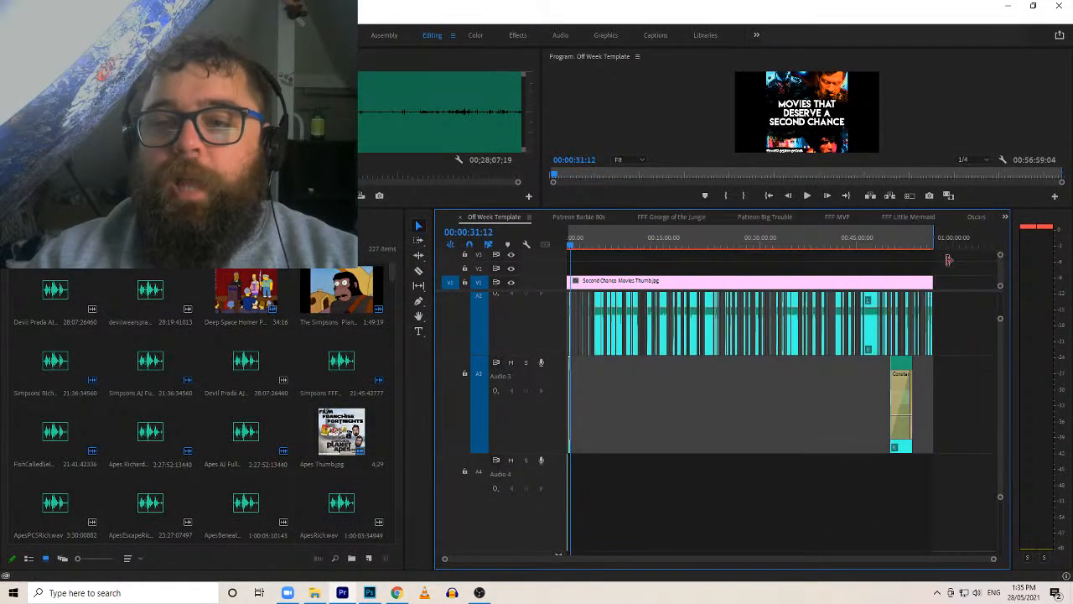
Open the Patreon Devil sequence, play its opening seconds and inspect the closing music clip near 00:34:23:02
left_click(1005, 217)
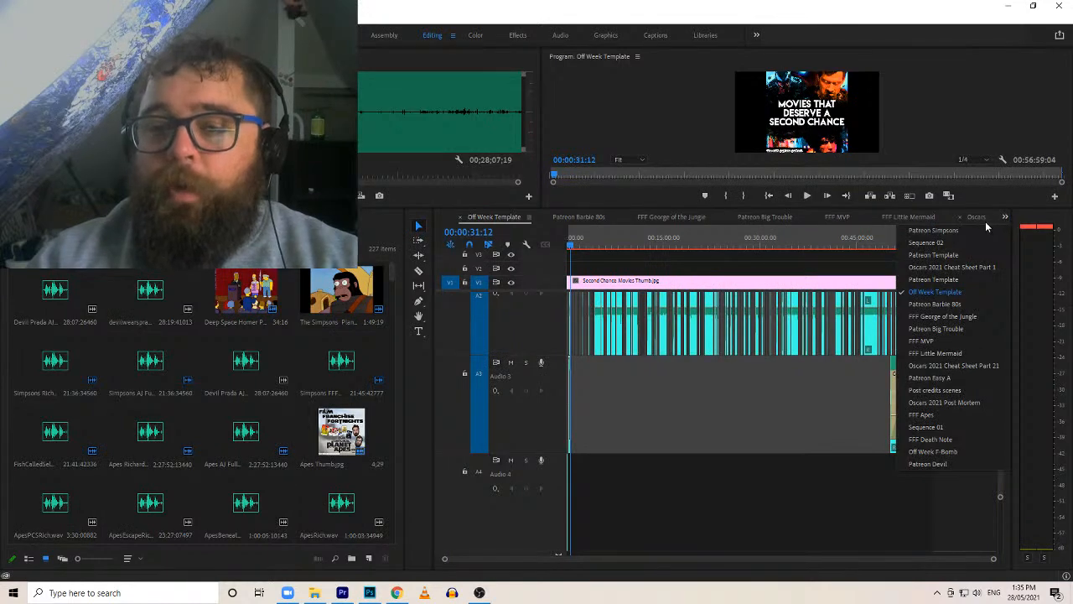
left_click(926, 464)
left_click_drag(854, 558, 974, 560)
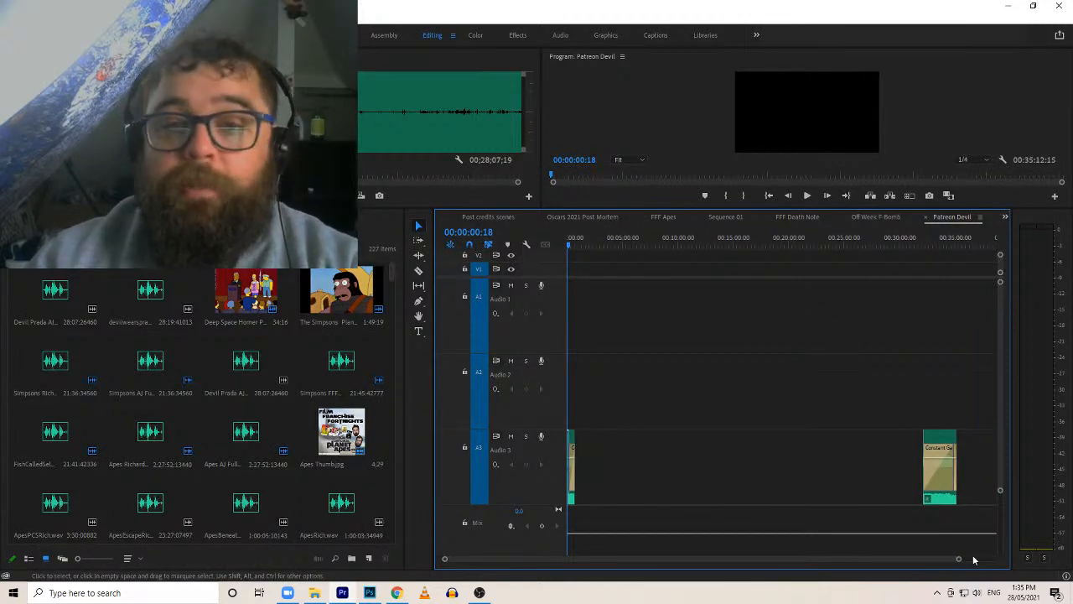
key("space")
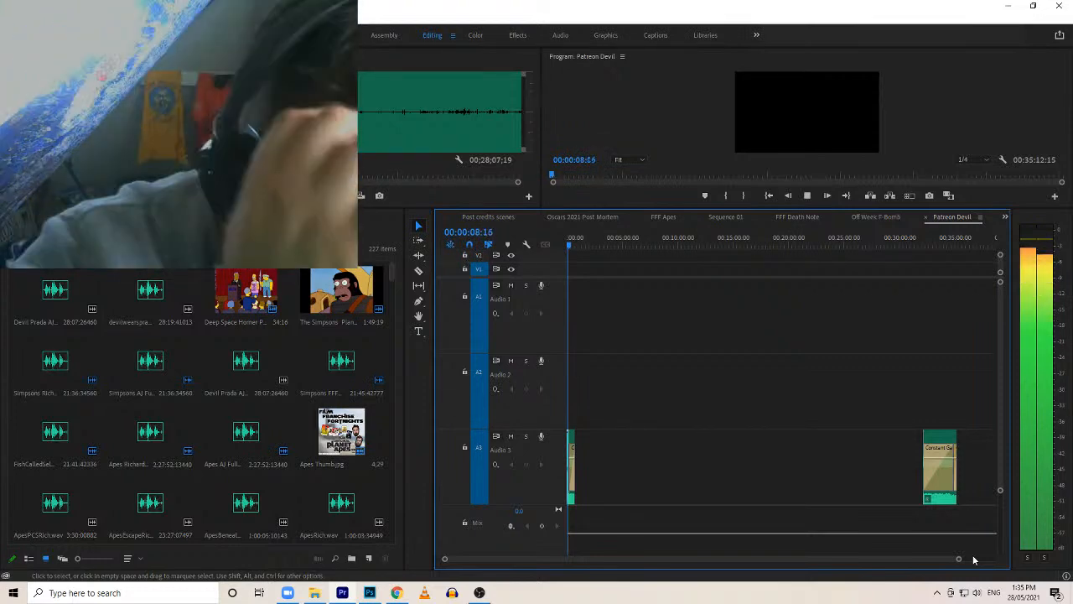
key("space")
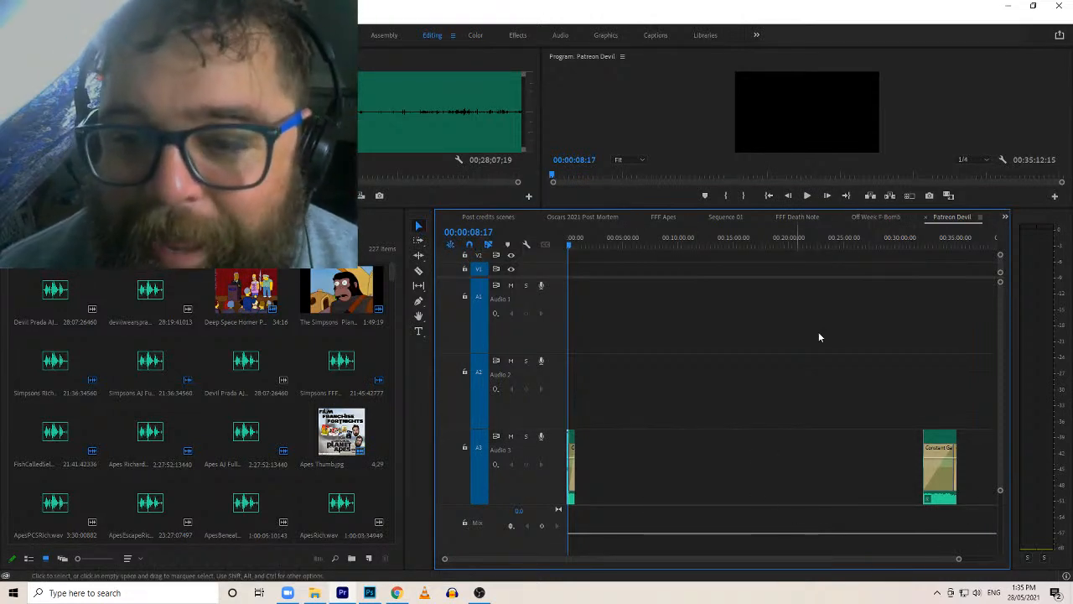
left_click(948, 242)
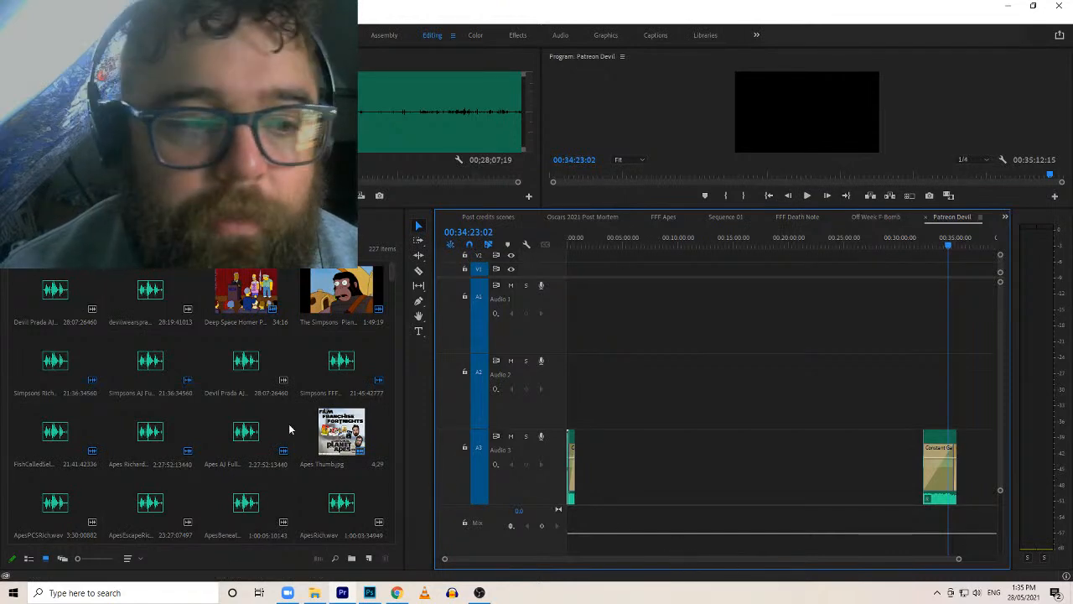
Open Sequence 02 and delete the old recordings from its Audio 1 and Audio 2 tracks
left_click(1004, 218)
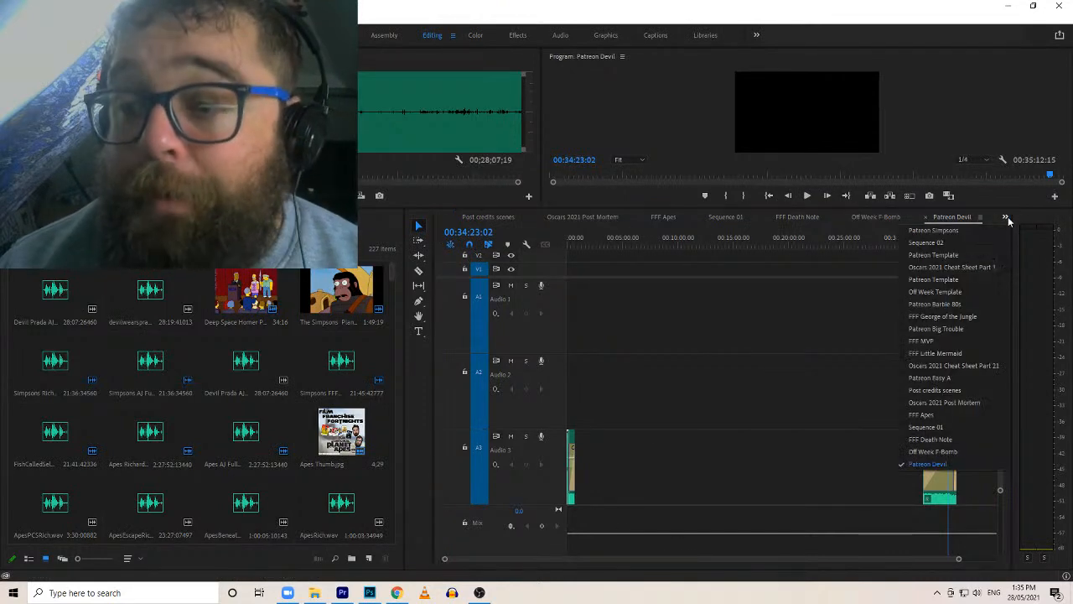
left_click(947, 242)
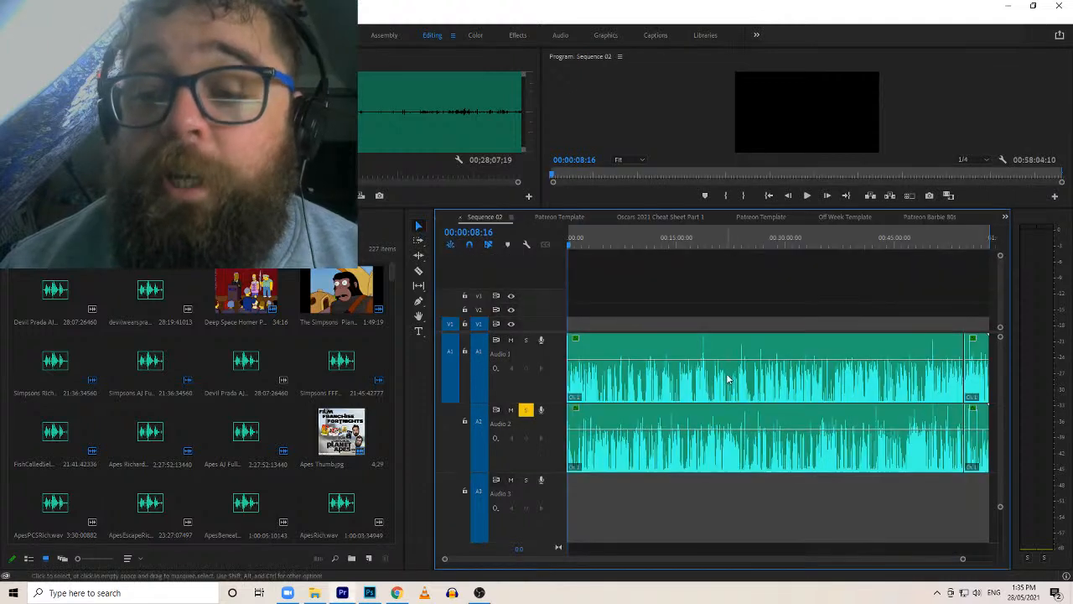
left_click(723, 379)
key("Delete")
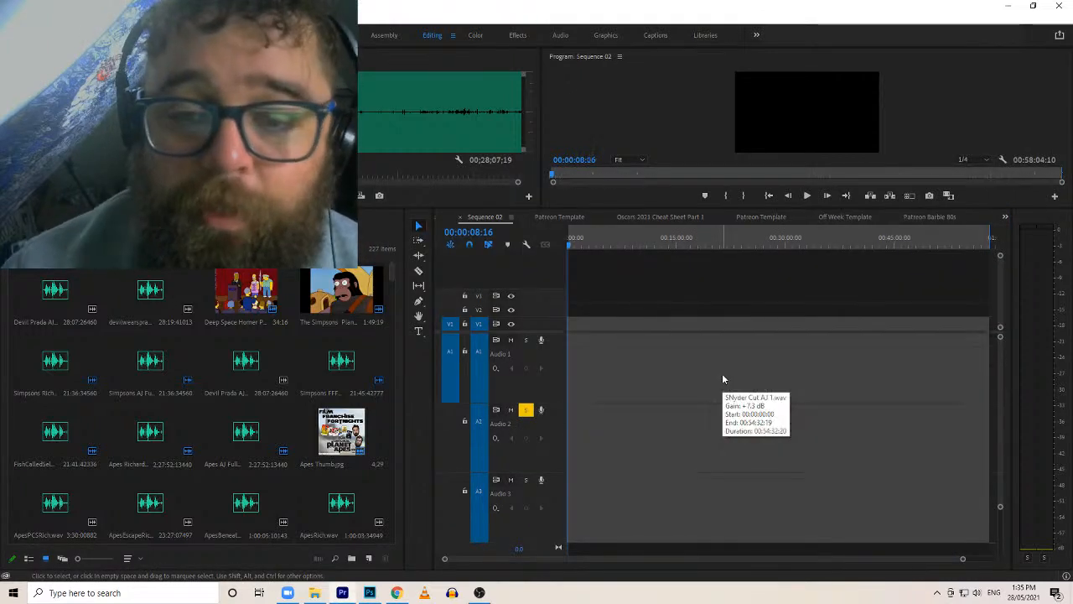
Place the two Devil Wears Prada recordings at the sequence start on Audio 1 and Audio 2, and return the playhead to 00:00:00:00
left_click_drag(36, 306, 570, 368)
left_click_drag(150, 289, 570, 440)
key("Home")
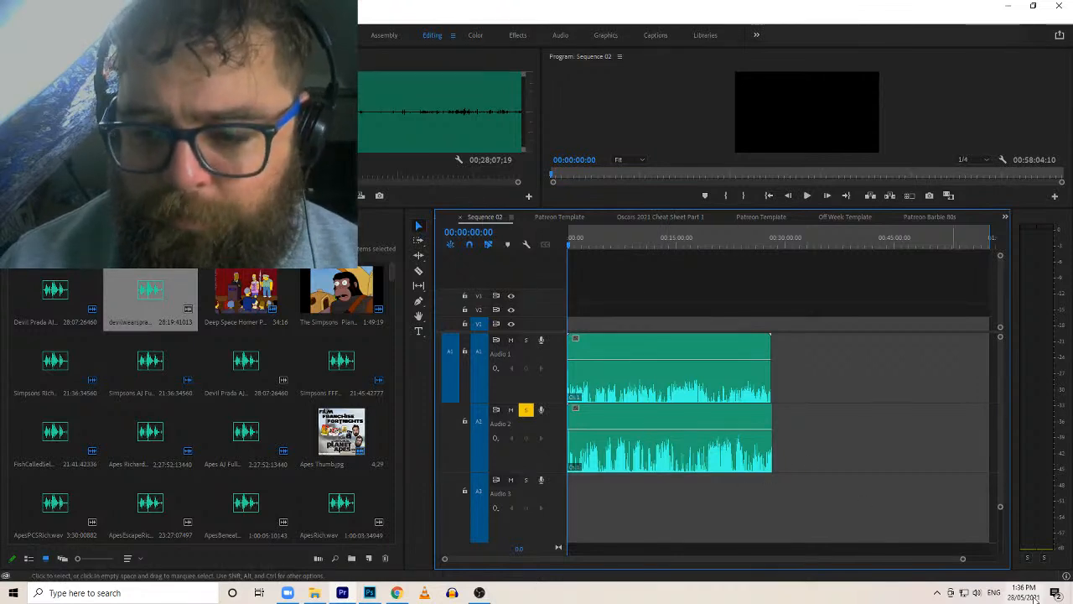
Listen to the soloed Audio 2 recording from just before 00:00:30:00 to 00:00:41:10
left_click_drag(962, 562, 771, 555)
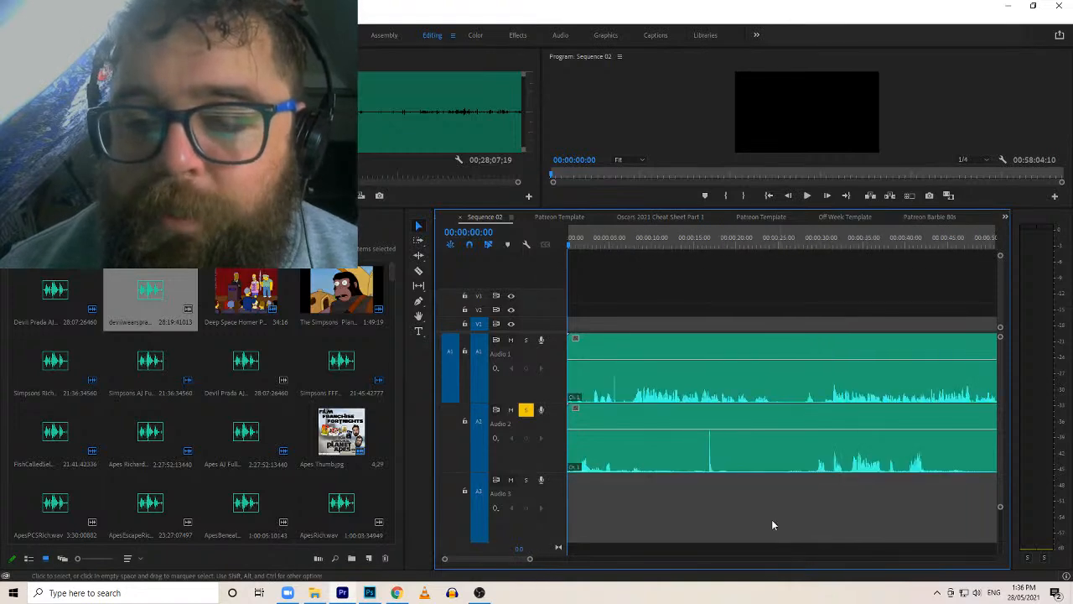
left_click(812, 244)
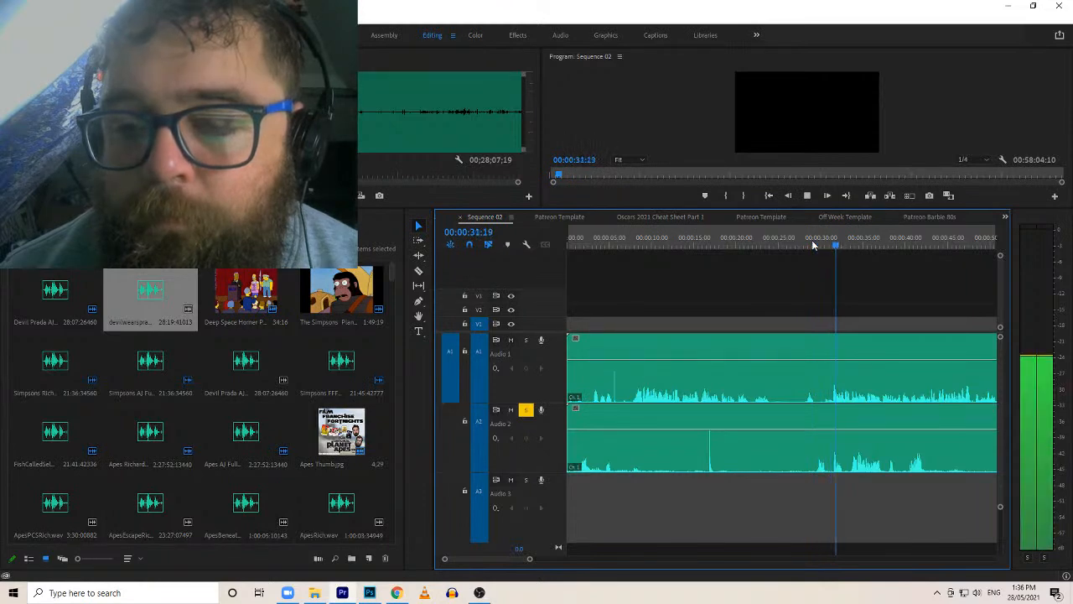
key("space")
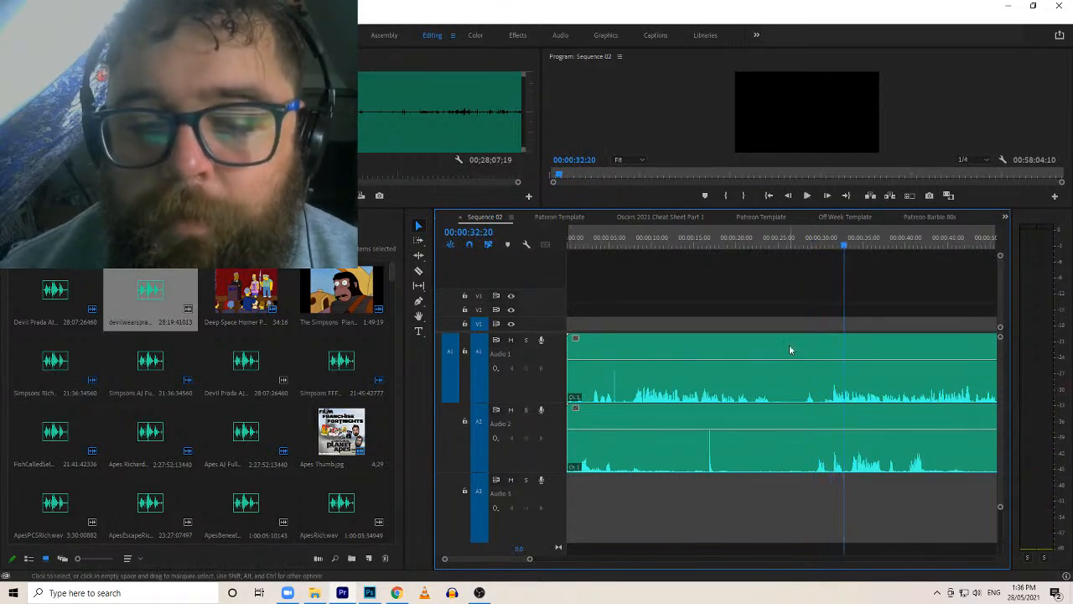
key("space")
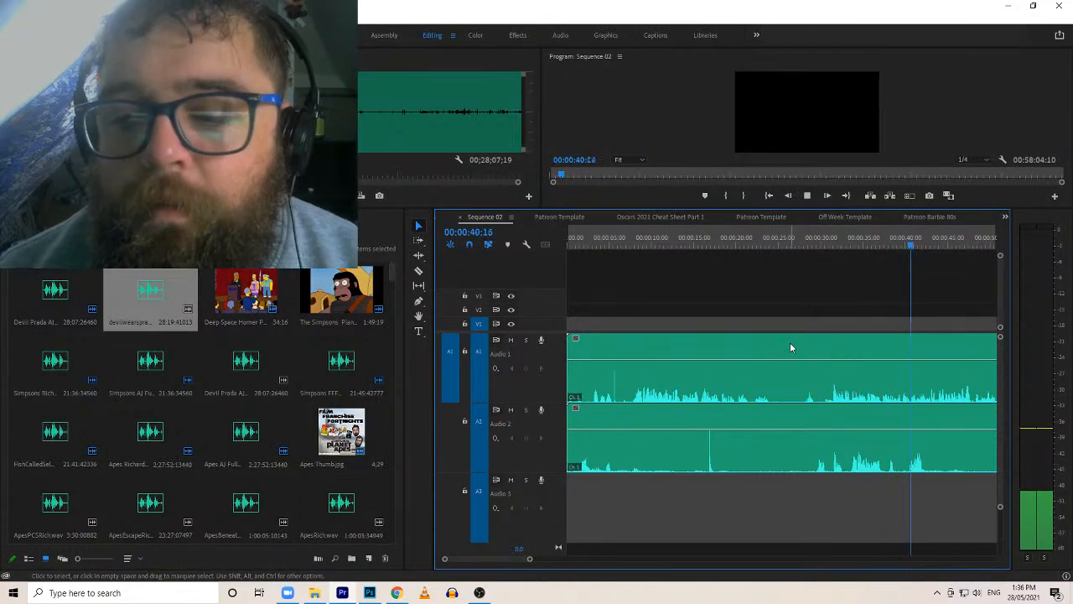
key("space")
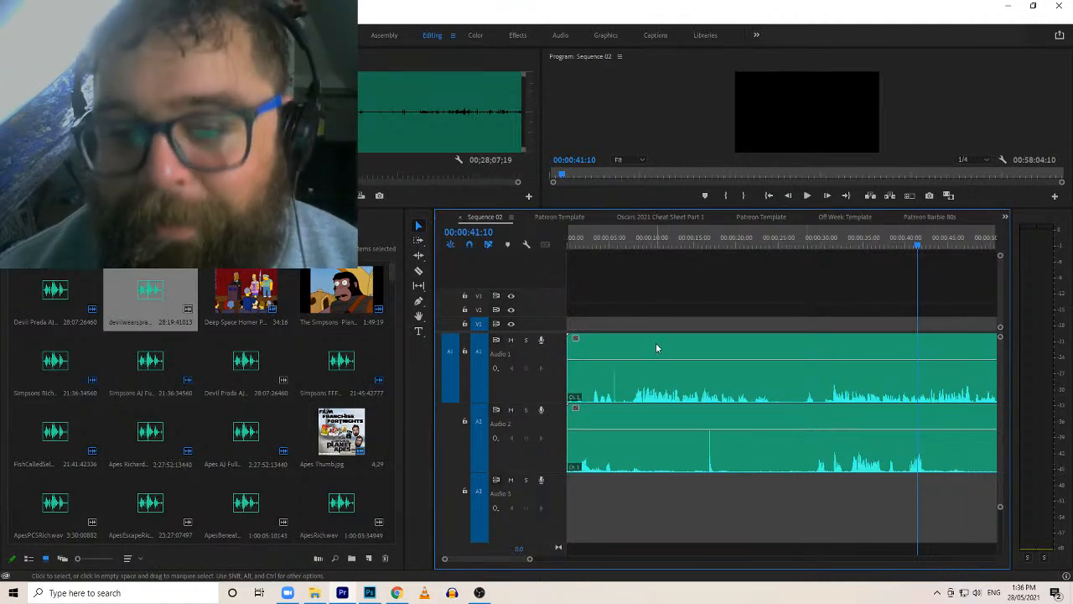
Listen to the Audio 1 recording on its own around its first spike, and turn off the track solo
left_click(591, 242)
key("space")
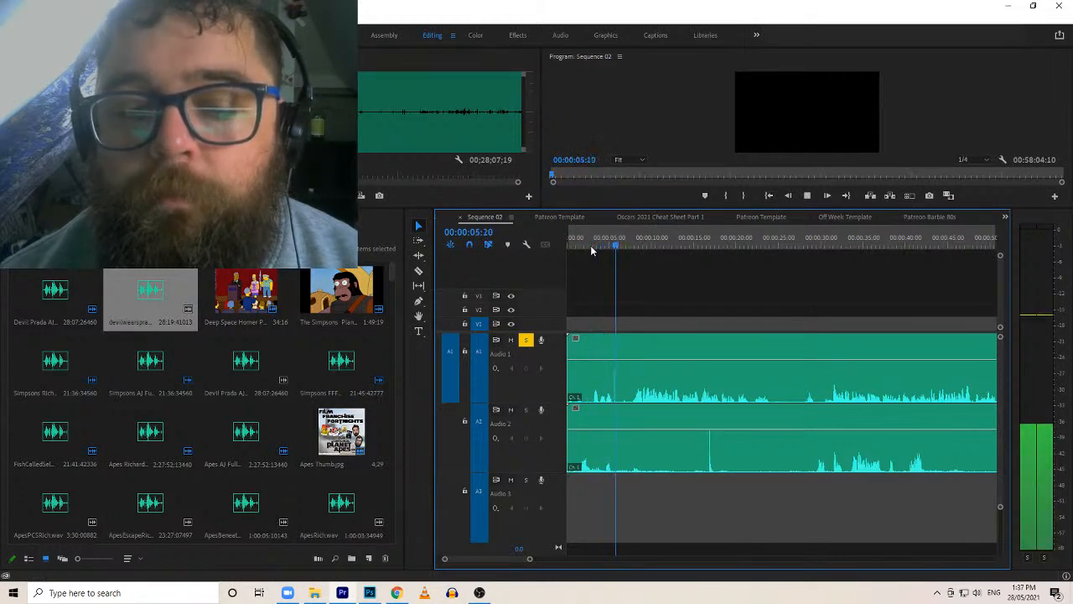
key("space")
left_click(527, 340)
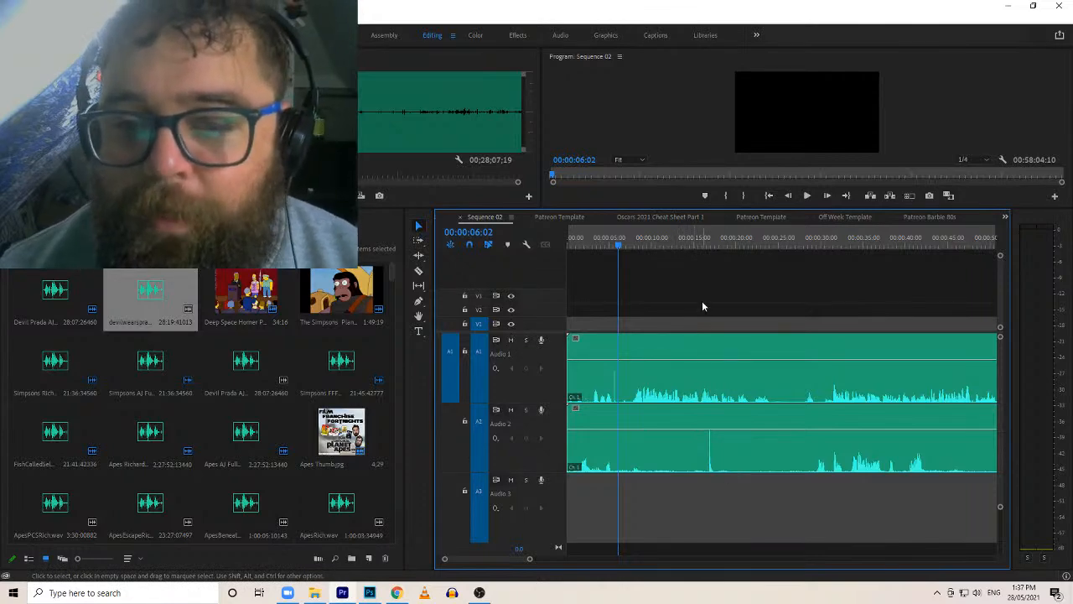
Set the playhead at the Audio 2 spike at 00:00:16:23 and shift the Audio 1 recording about 8 seconds later
left_click_drag(700, 230, 710, 223)
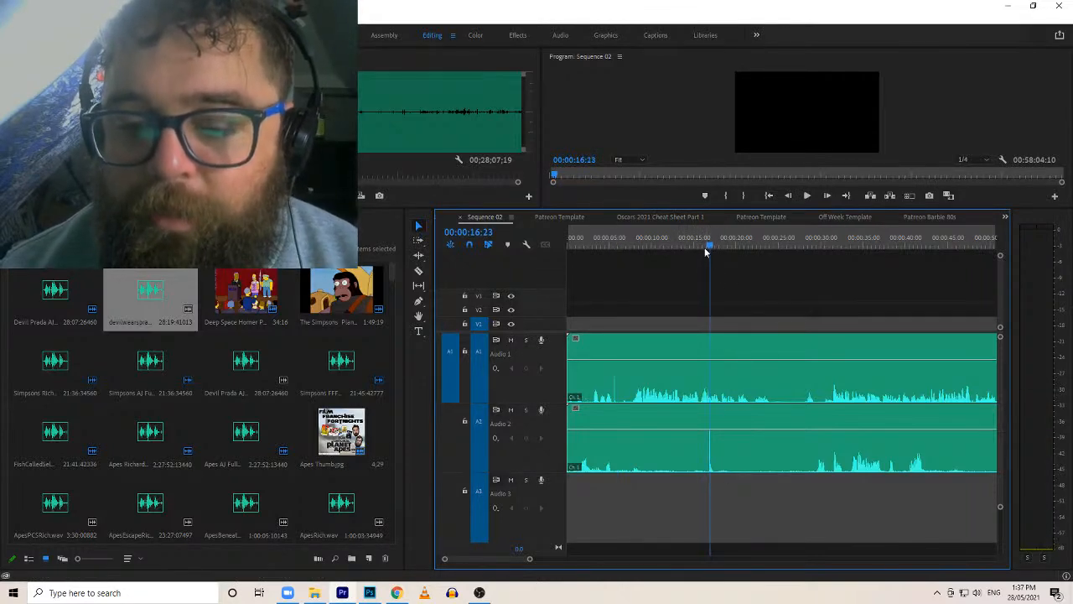
left_click_drag(529, 559, 431, 558)
left_click_drag(689, 388, 774, 390)
left_click_drag(663, 383, 876, 392)
left_click_drag(749, 391, 1005, 403)
left_click_drag(718, 381, 838, 381)
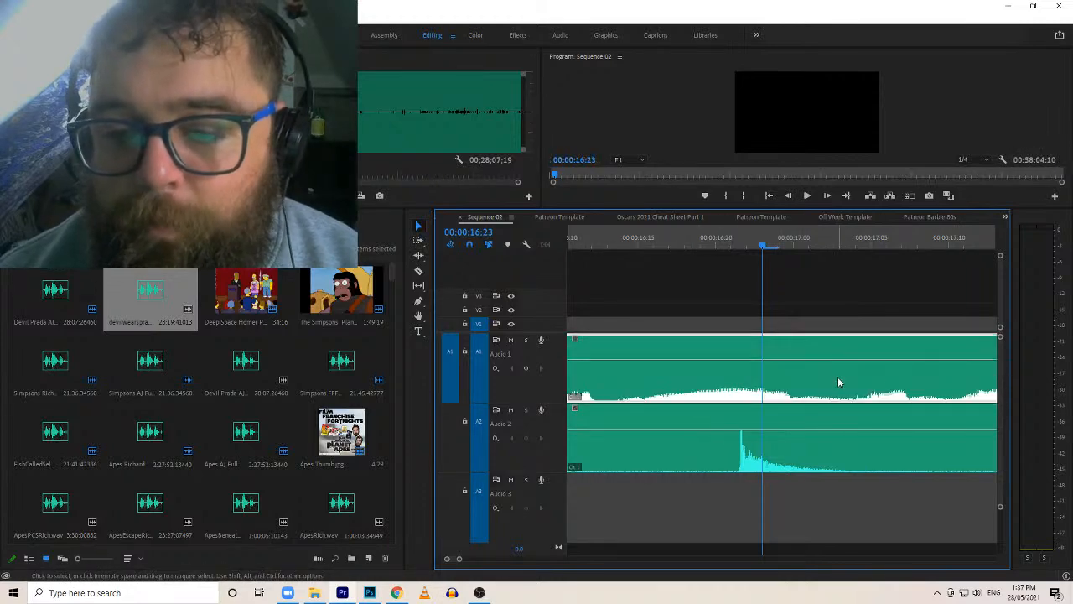
left_click_drag(684, 387, 965, 423)
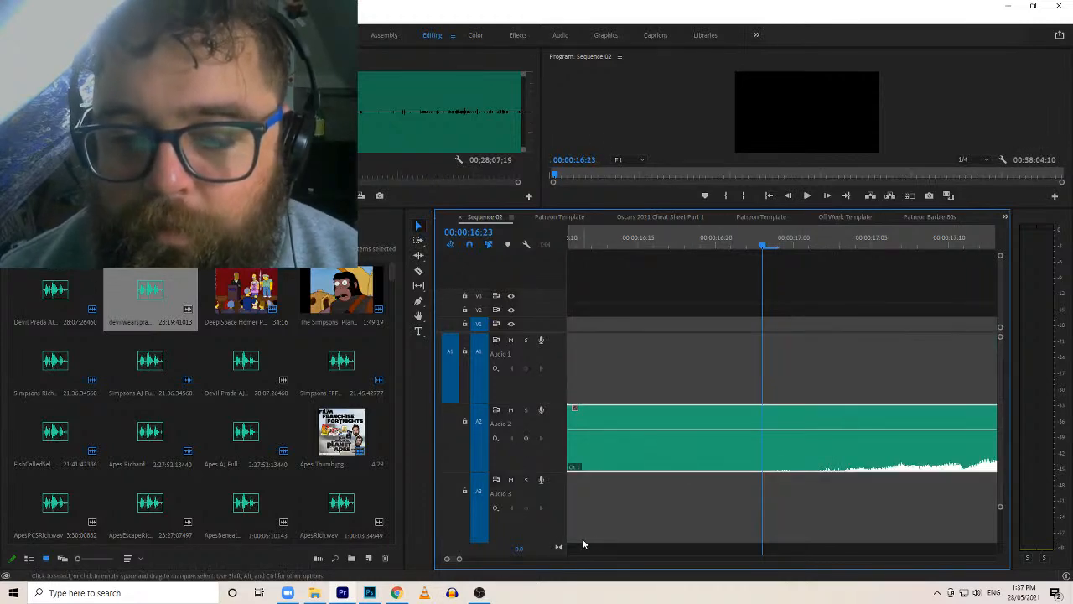
left_click_drag(456, 559, 526, 558)
key("ctrl+z")
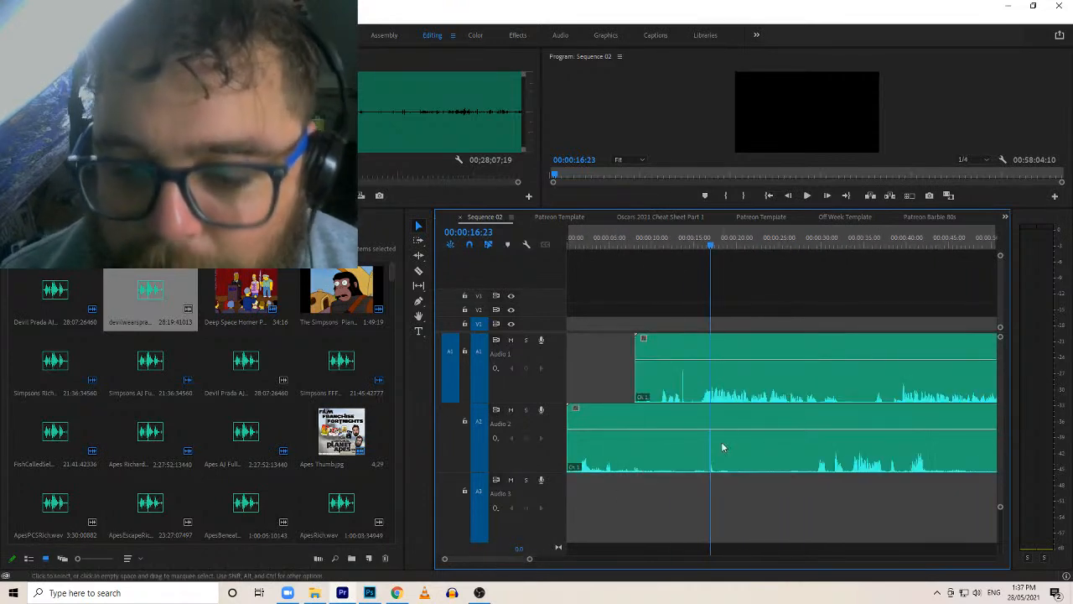
Move the Audio 1 recording further along until its first spike lines up with the Audio 2 spike just after 00:00:16:21
left_click_drag(706, 394, 744, 394)
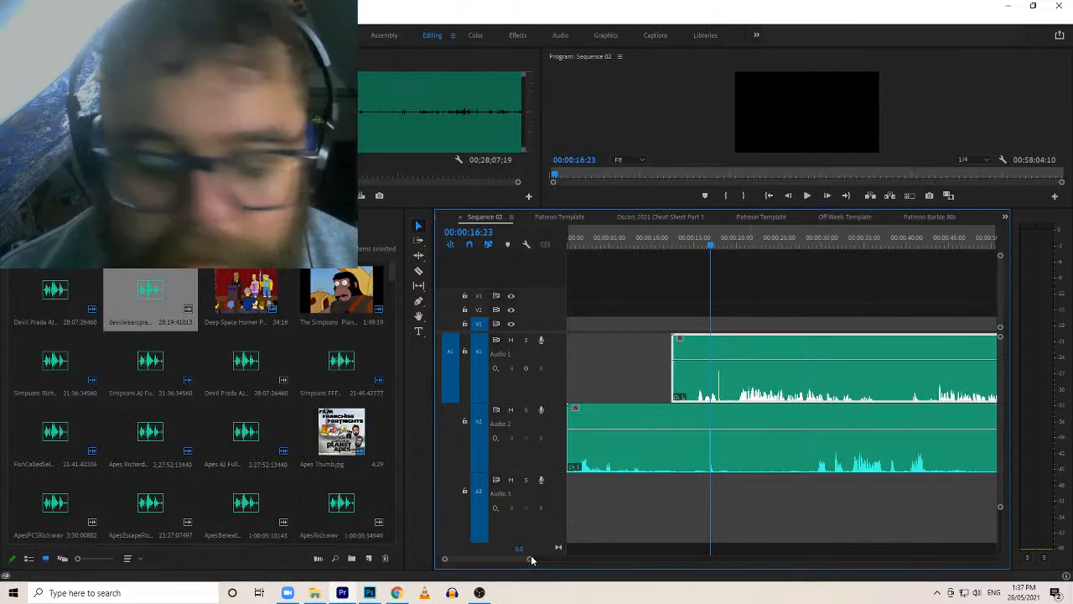
left_click_drag(529, 562, 462, 559)
left_click_drag(989, 396, 730, 378)
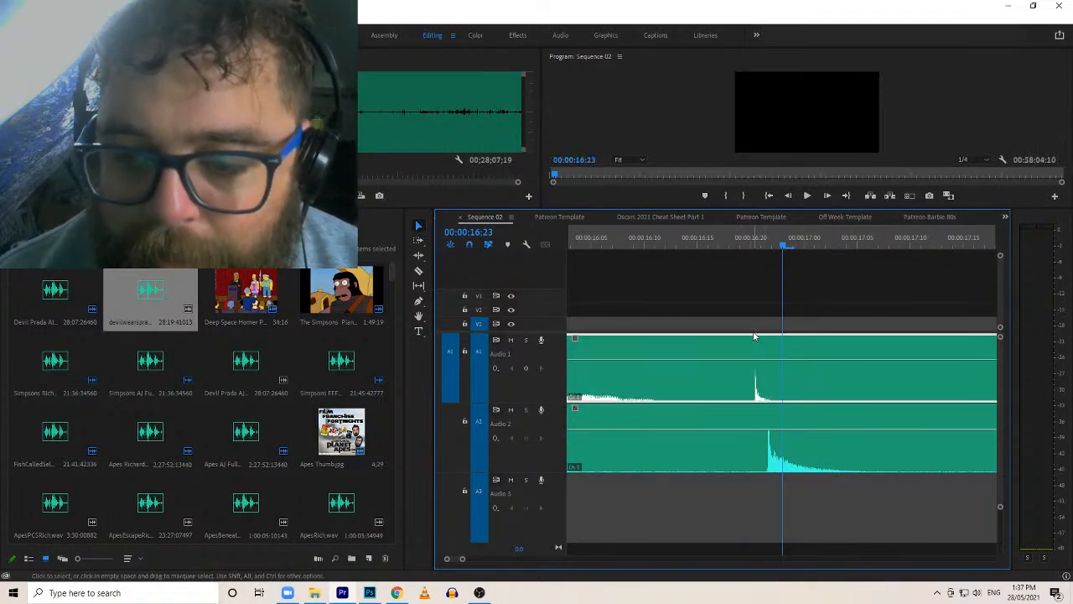
left_click(761, 248)
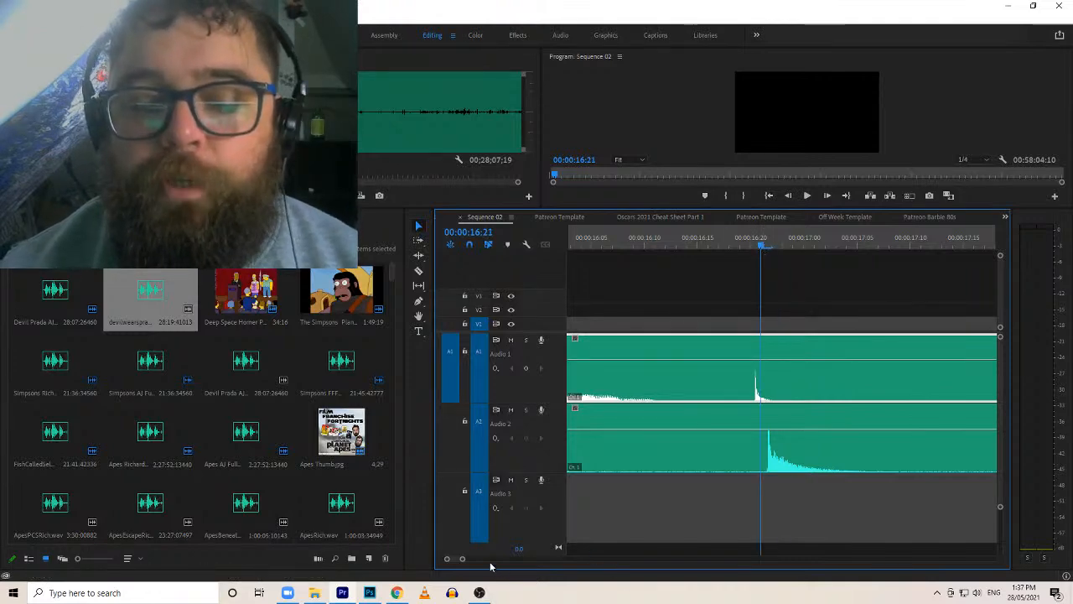
left_click_drag(463, 559, 458, 559)
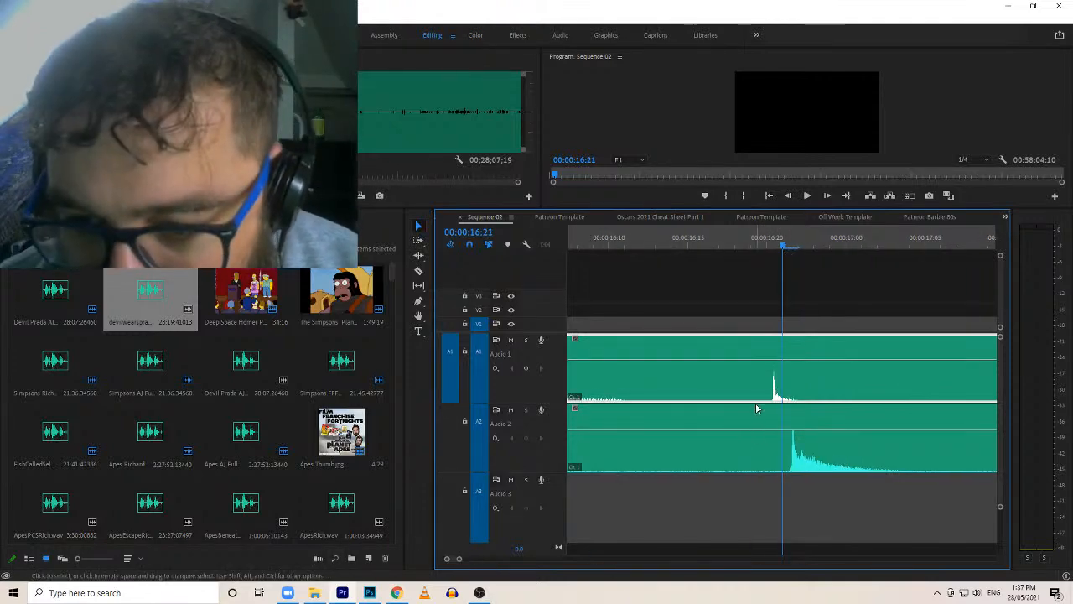
left_click_drag(829, 387, 844, 388)
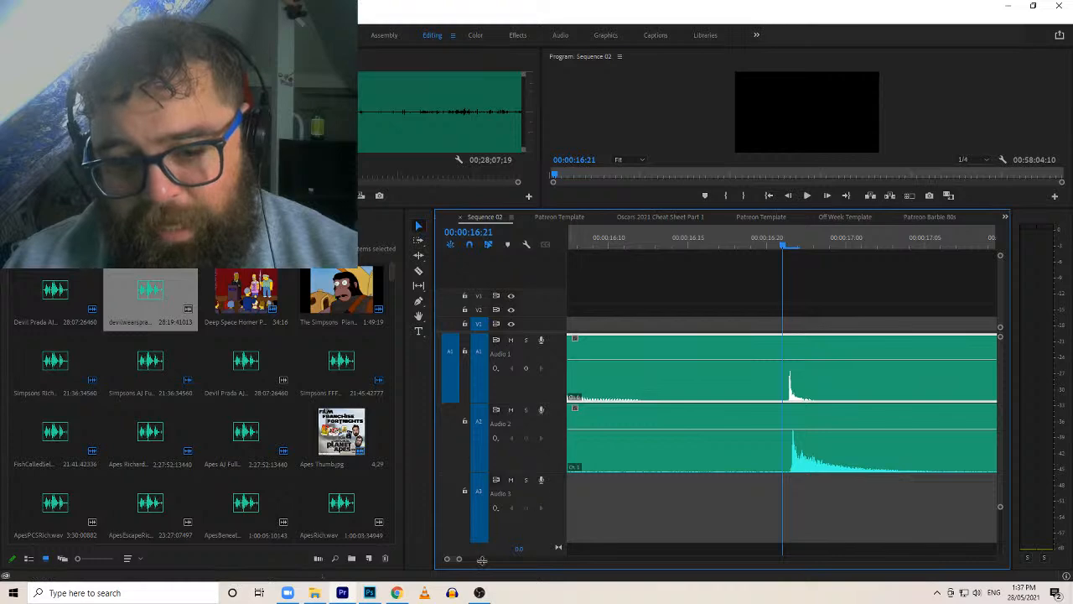
Play both recordings from just before the aligned spikes and again after the one-minute mark to check their sync
left_click_drag(459, 559, 503, 558)
left_click(731, 243)
key("space")
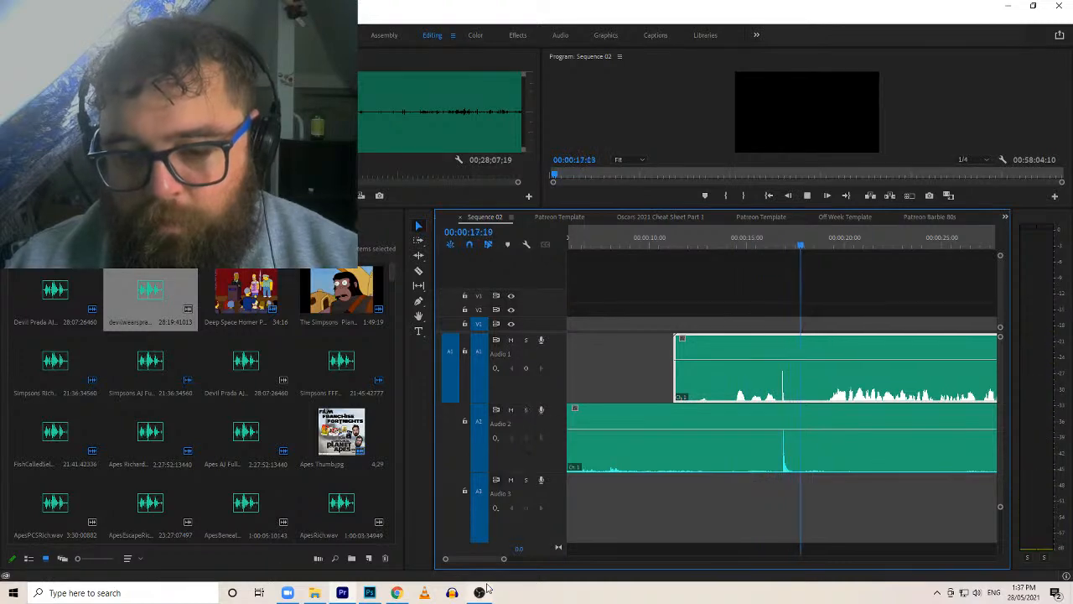
left_click_drag(504, 559, 601, 559)
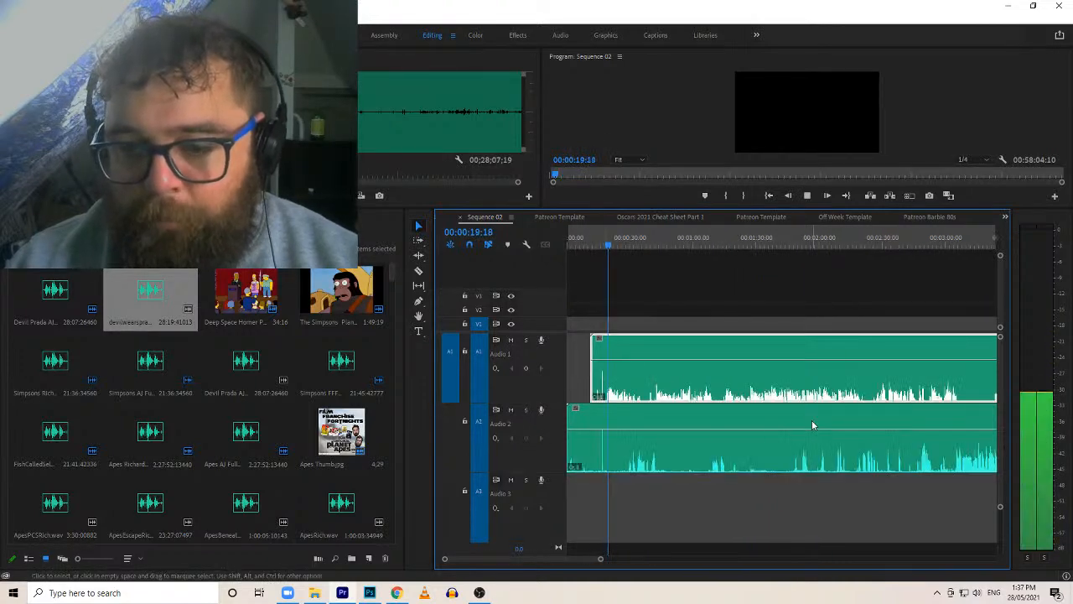
left_click(705, 240)
key("space")
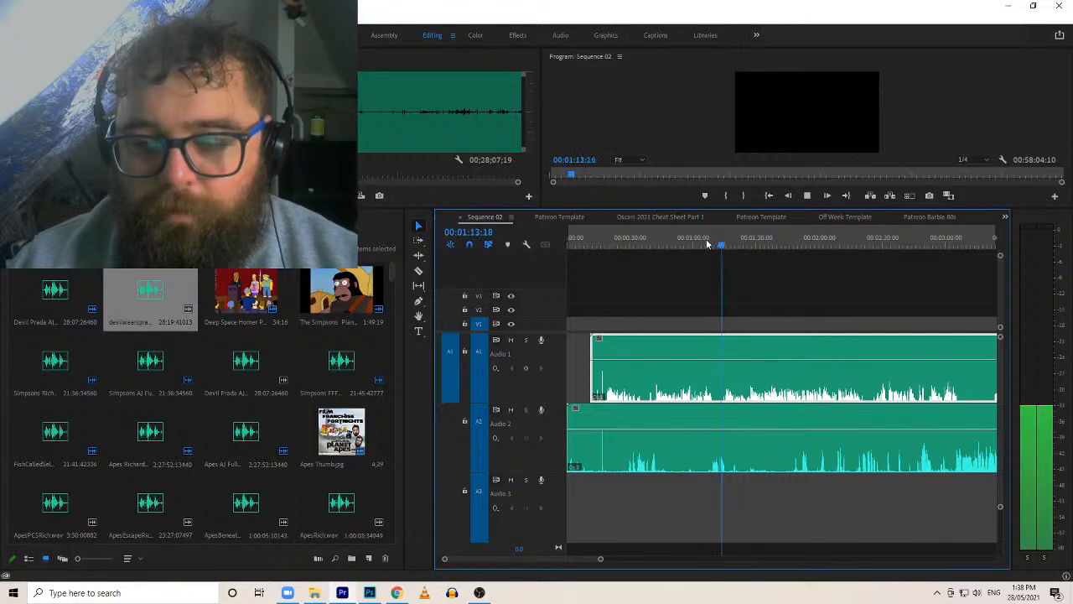
key("space")
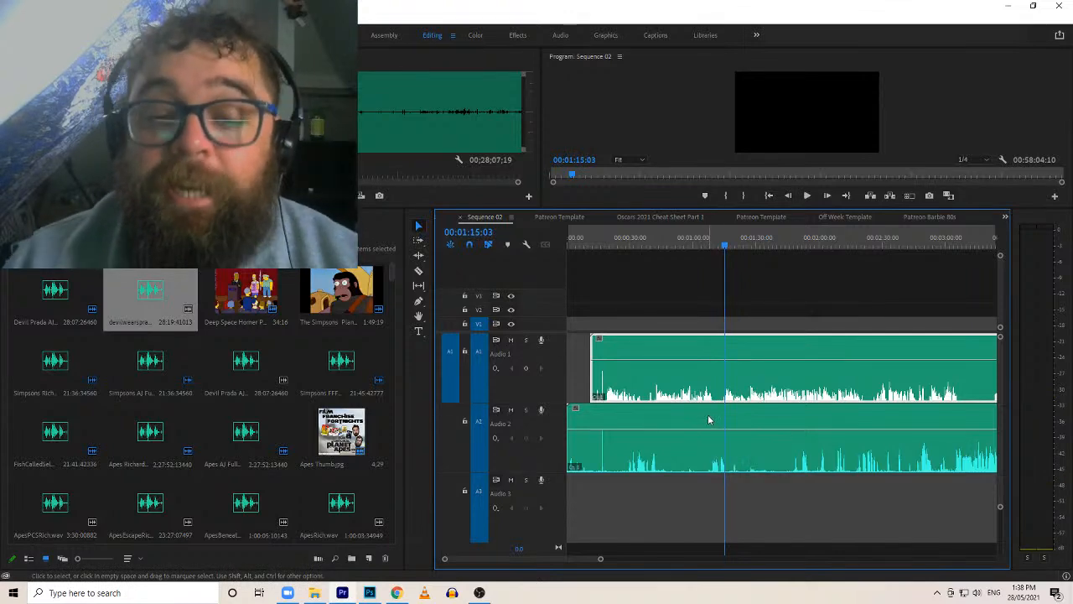
Cut both recordings at the same point, about one second after their aligned spikes
left_click(599, 237)
mouse_move(600, 559)
left_mouse_down()
mouse_move(493, 559)
mouse_move(841, 562)
mouse_move(662, 562)
mouse_move(688, 560)
left_mouse_up()
key("c")
left_click(840, 414, "shift")
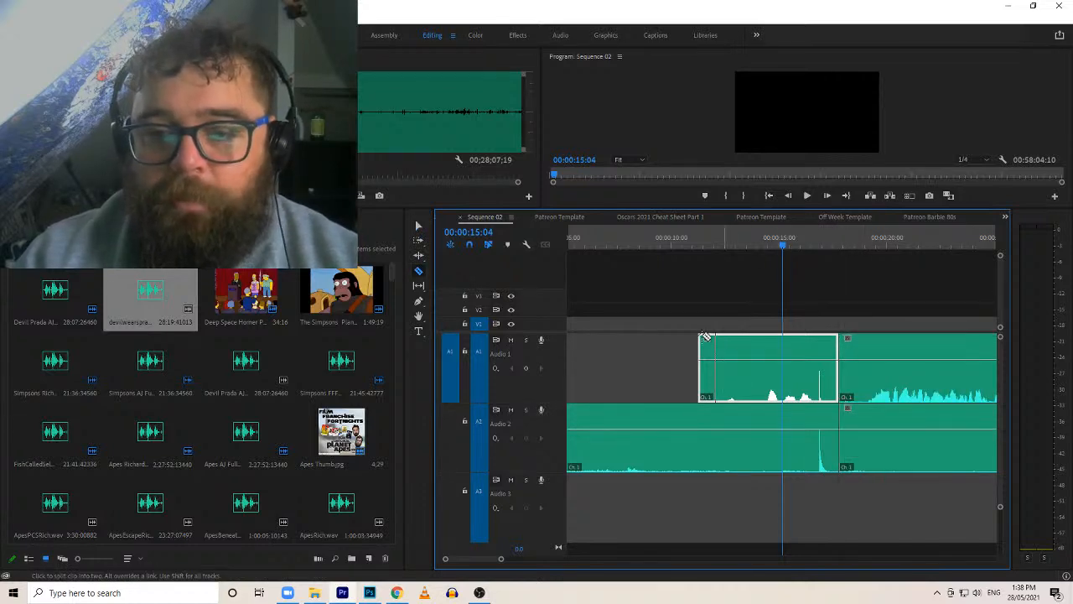
Delete the opening pieces of both recordings before the cut and close the gap at the sequence start
key("v")
left_click_drag(695, 276, 779, 464)
key("Delete")
left_click(635, 394)
key("Delete")
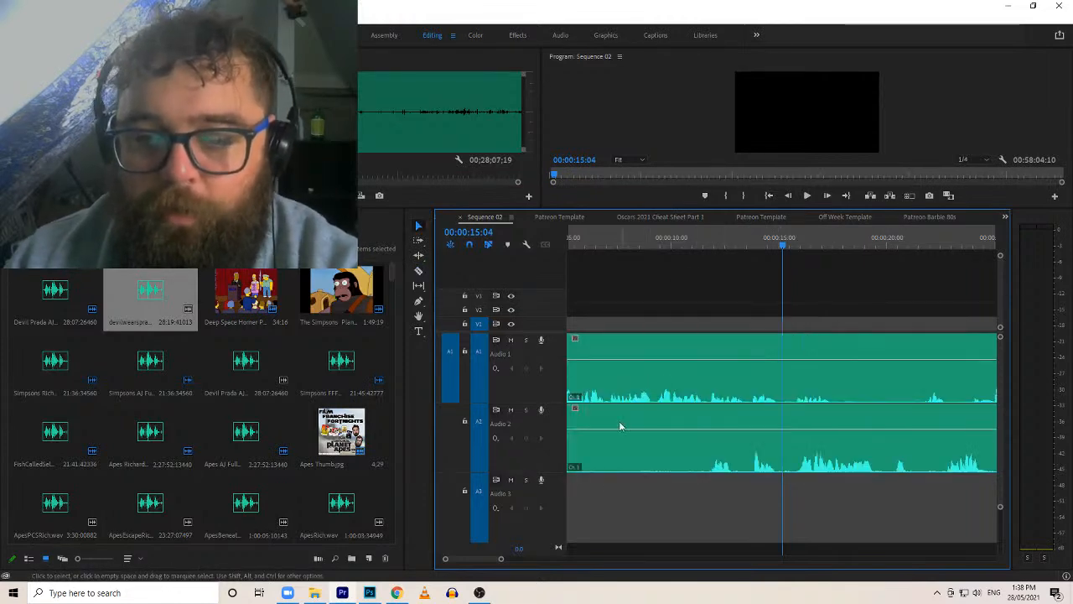
Select both trimmed recordings and normalize their max peak with Audio Gain
left_click_drag(500, 558, 744, 528)
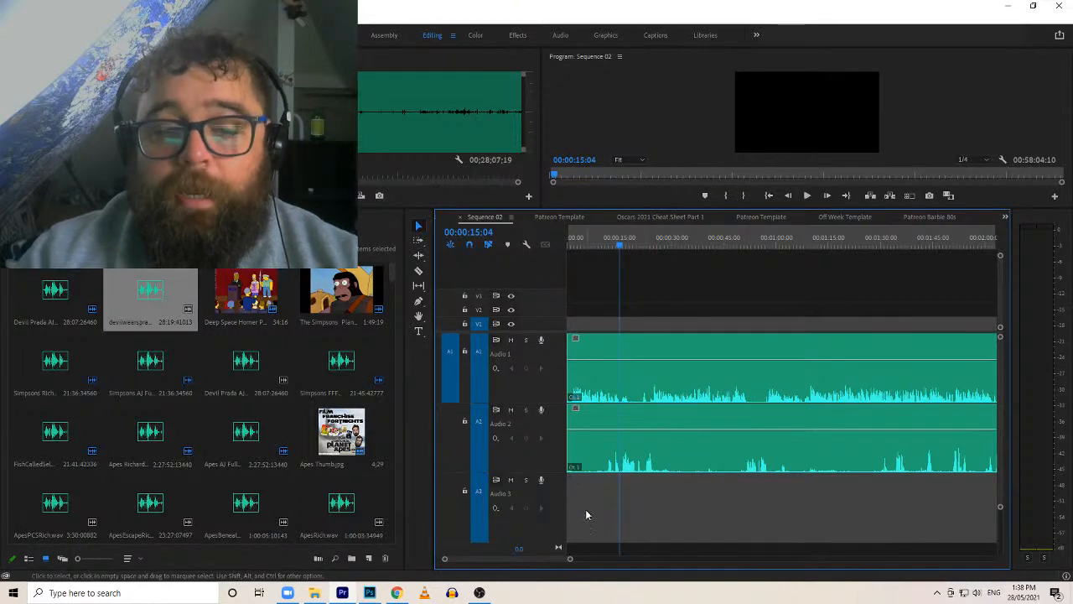
left_click_drag(569, 556, 897, 555)
left_click(761, 445)
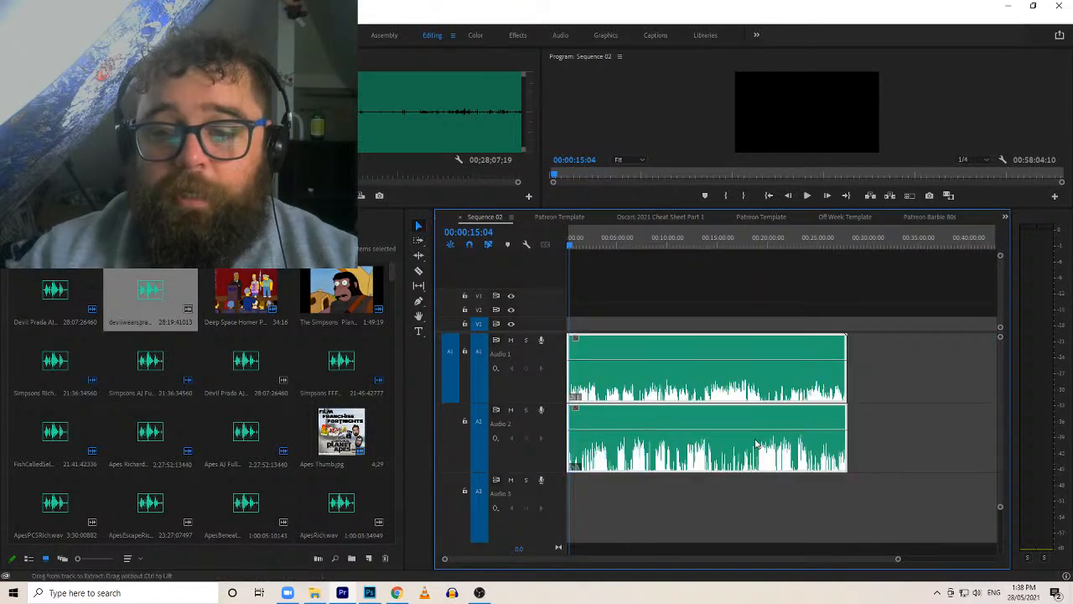
right_click(702, 424)
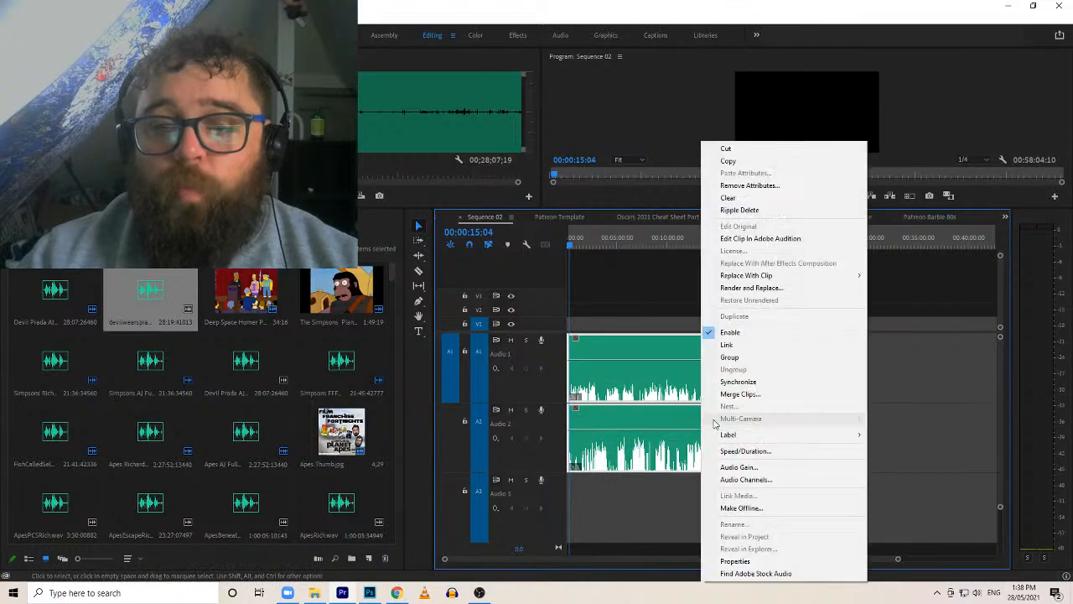
left_click(765, 468)
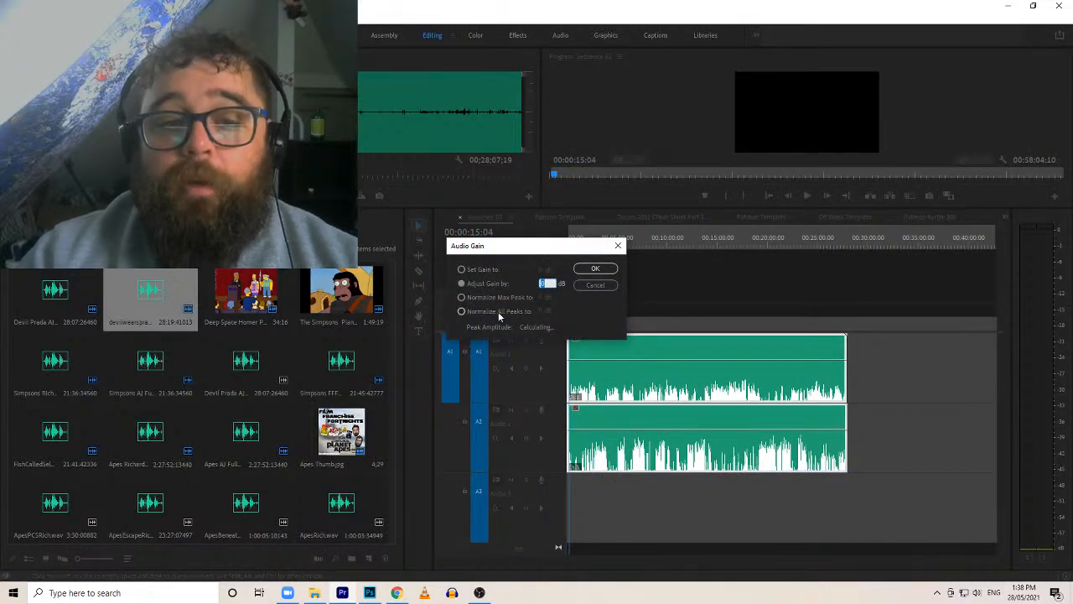
left_click(493, 296)
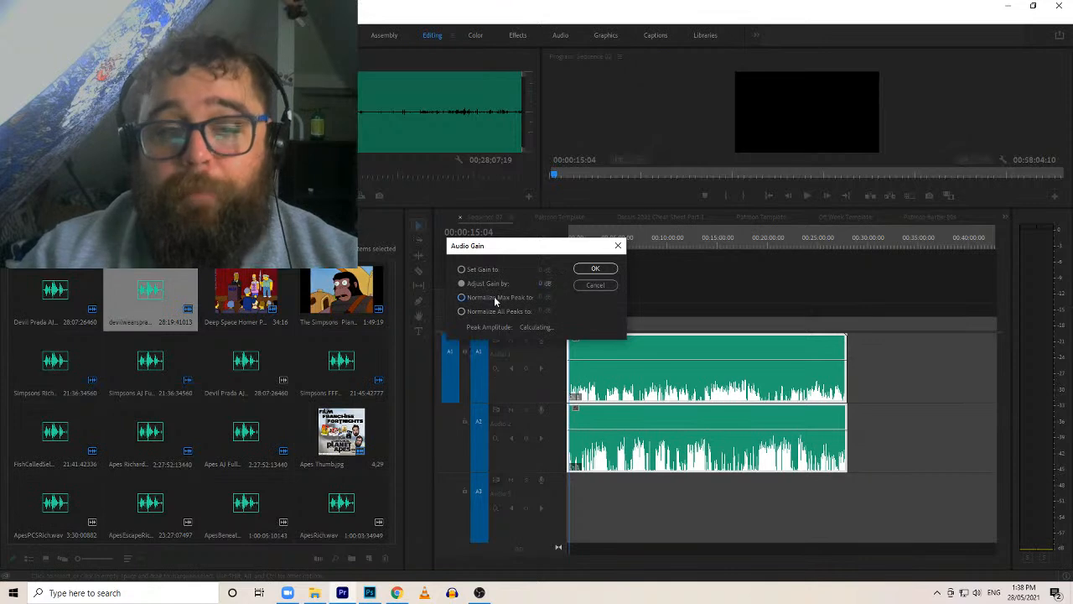
left_click(595, 269)
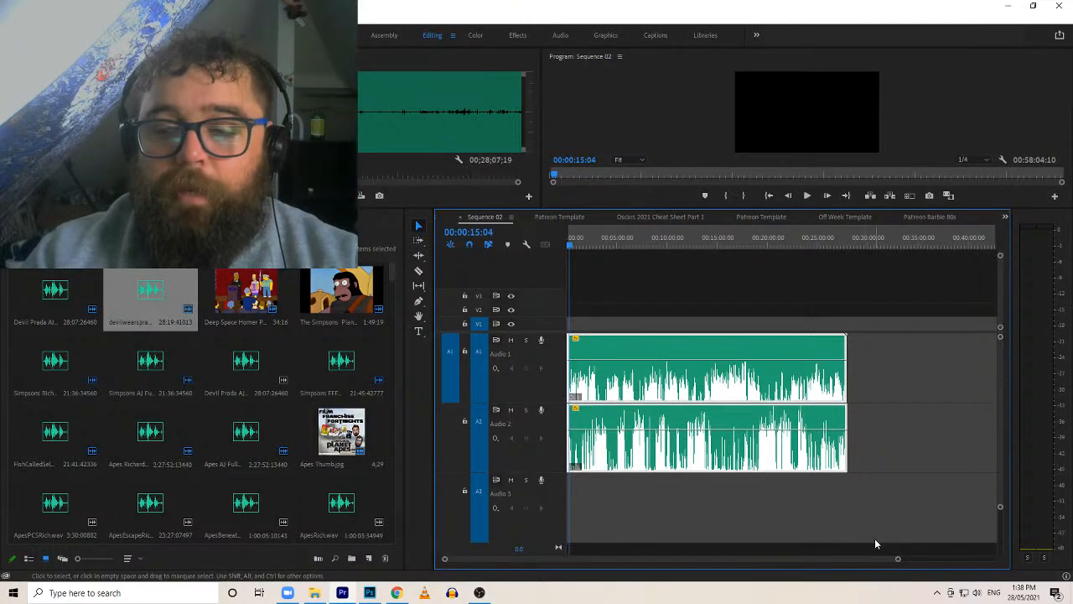
Play both normalized recordings from about 12 seconds and again from about 22 seconds to check their levels and background noise
left_click_drag(898, 559, 706, 569)
left_click(727, 237)
key("space")
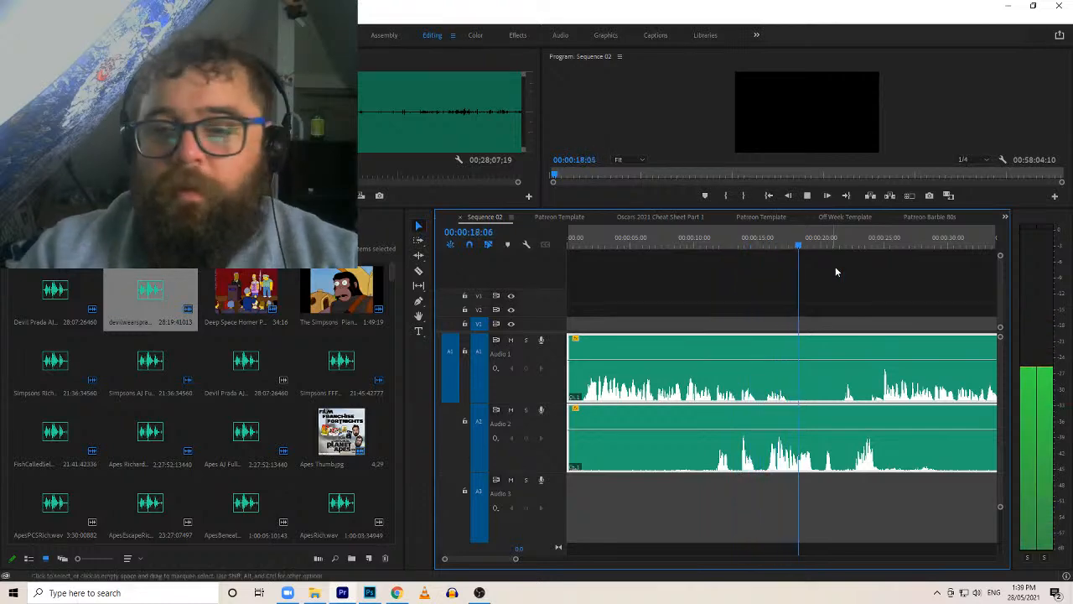
left_click(854, 238)
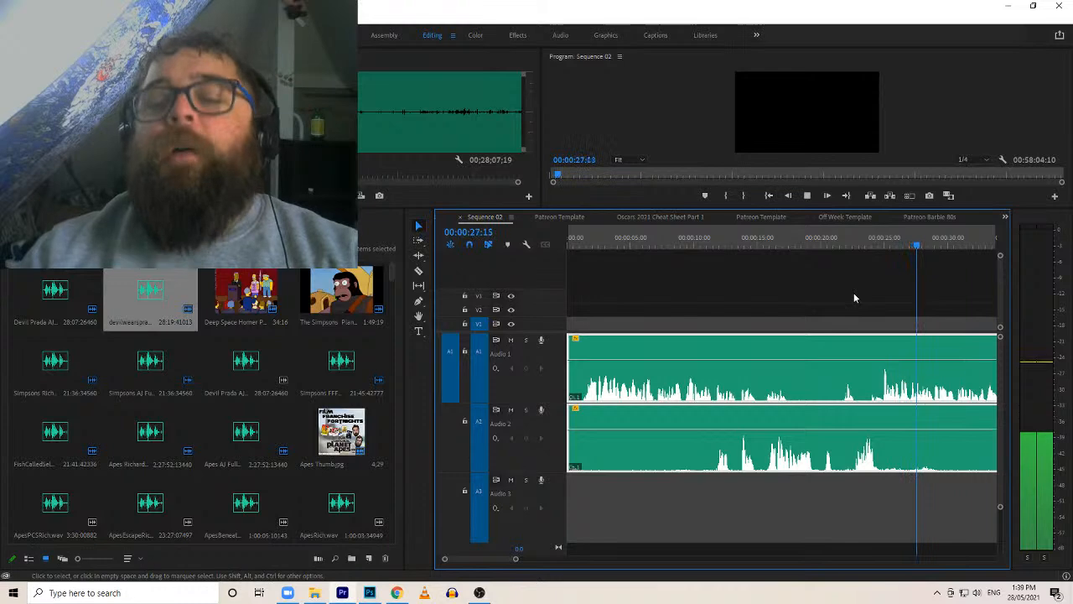
key("space")
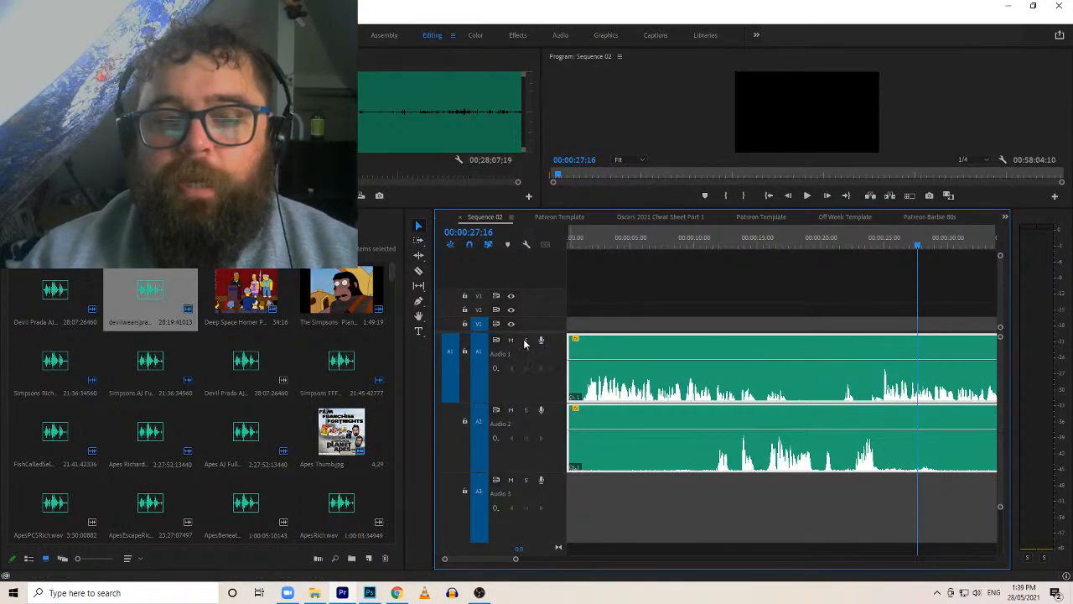
Continue listening from about 27 seconds, with Audio 1 muted for comparison, and unmute the track
key("space")
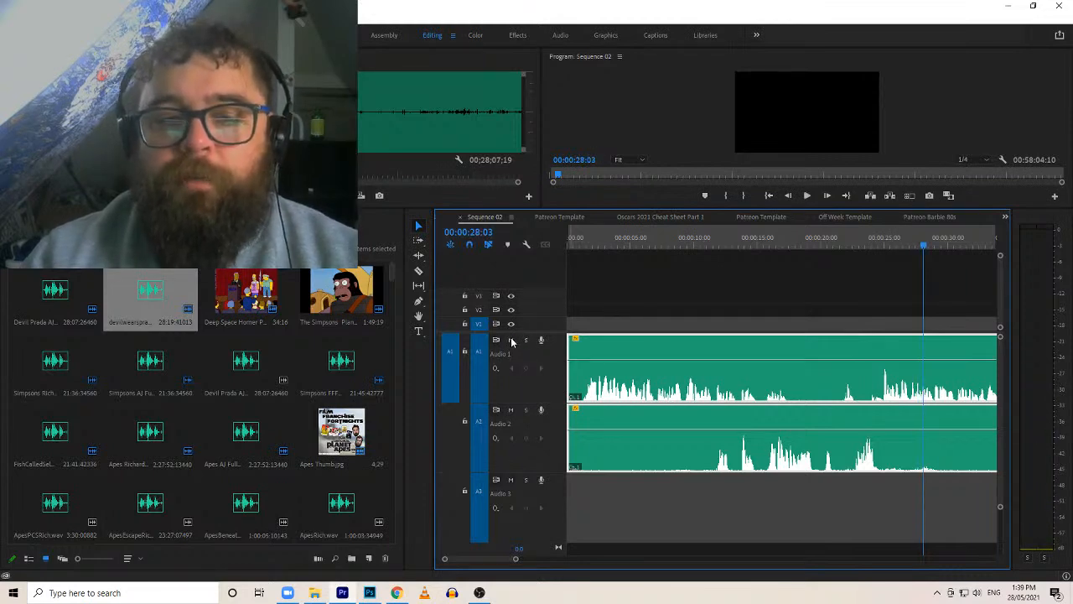
left_click(512, 341)
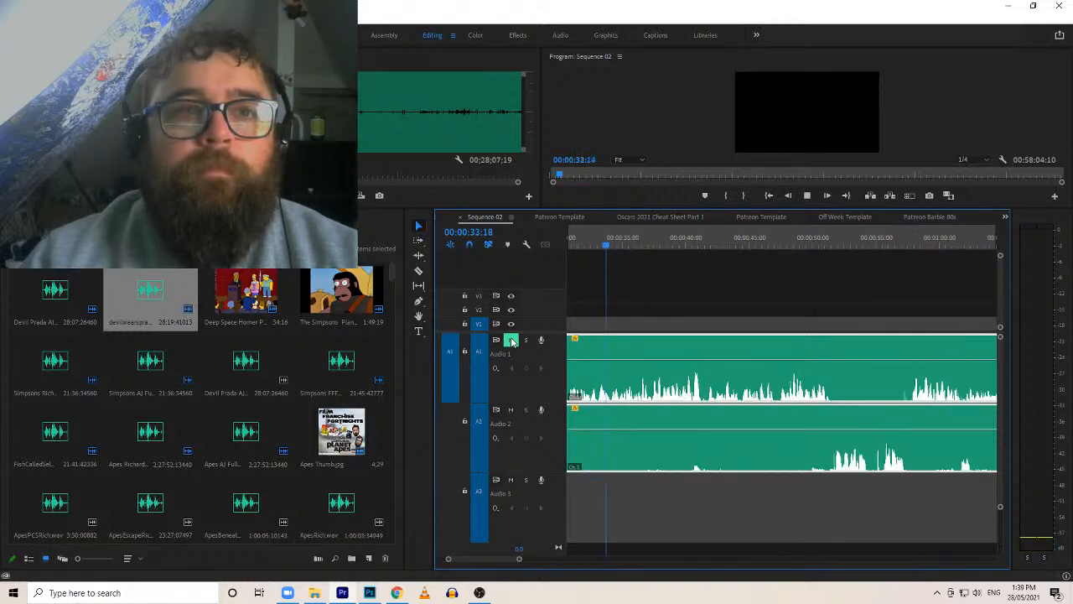
key("space")
left_click(511, 340)
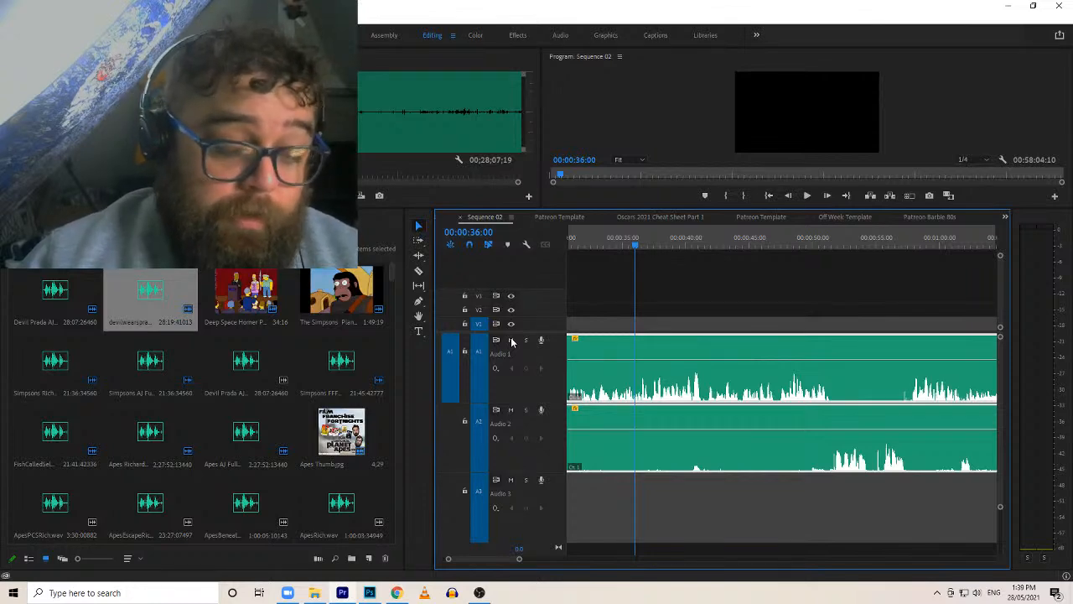
Apply the Actual Podcast Preset from the Stuff I Use All The Time bin to both recordings and deselect them
left_click_drag(481, 562, 428, 574)
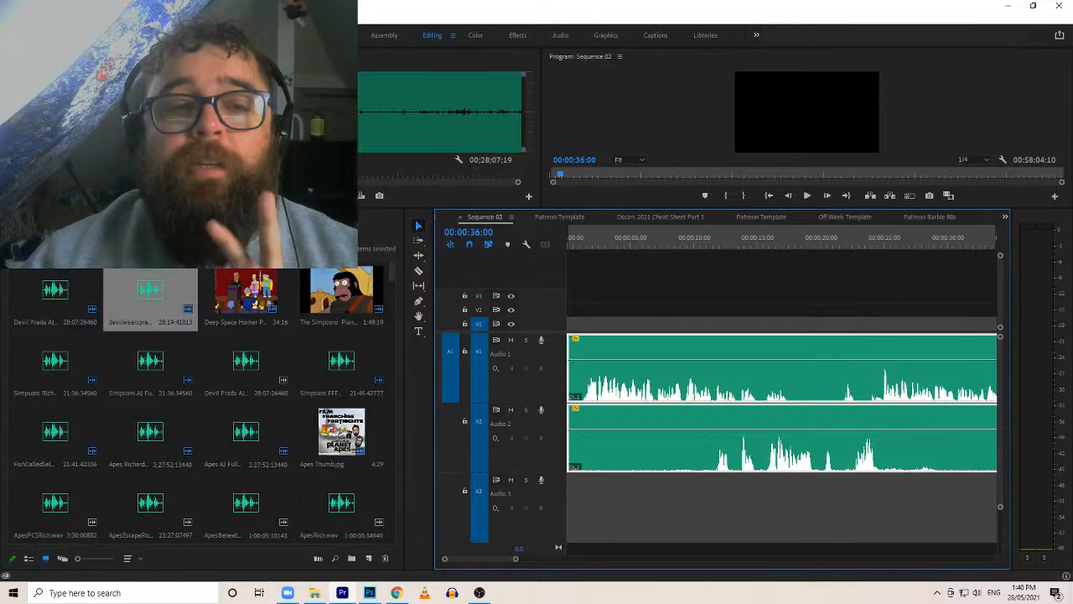
key("shift+7")
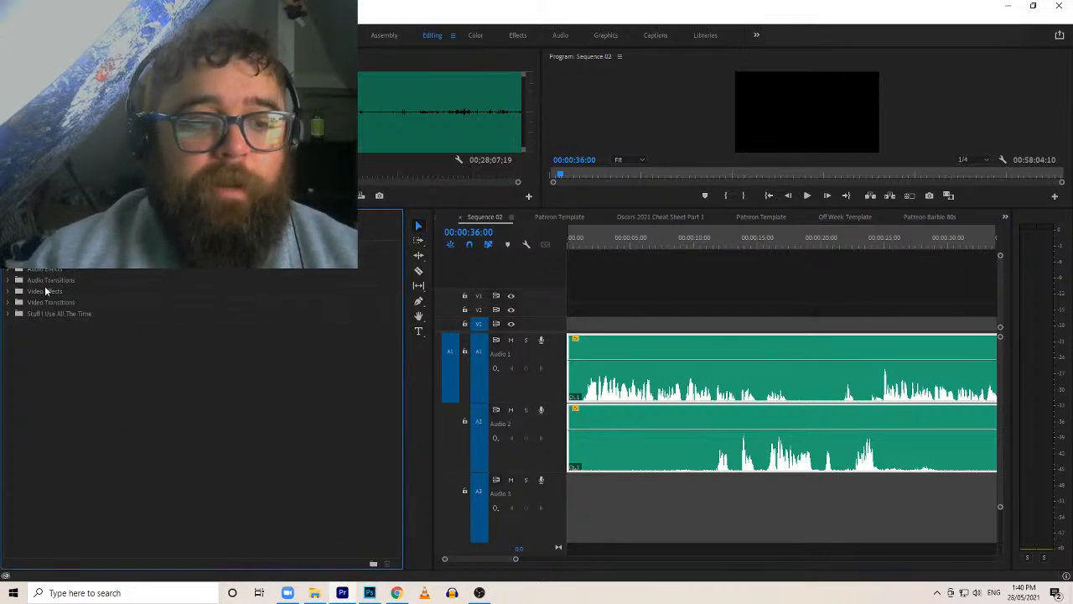
left_click(7, 247)
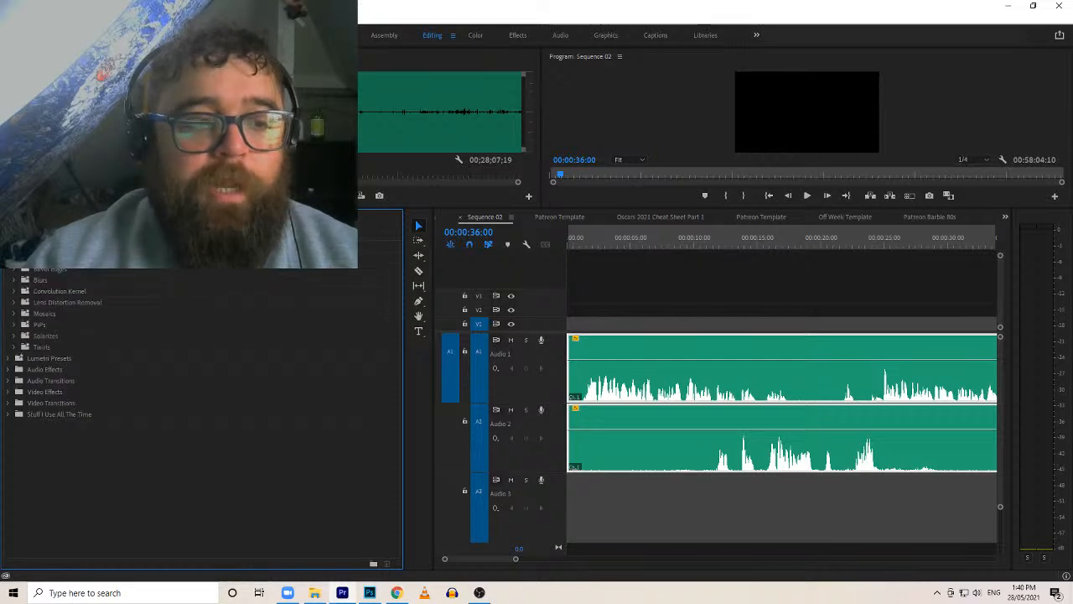
left_click(7, 246)
left_click(9, 313)
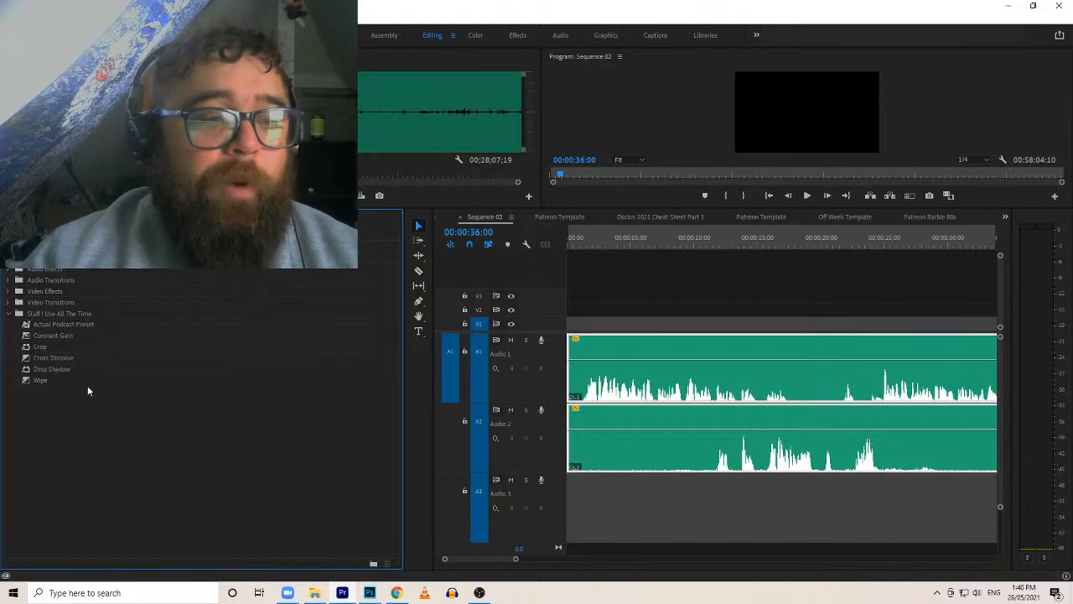
left_click(46, 323)
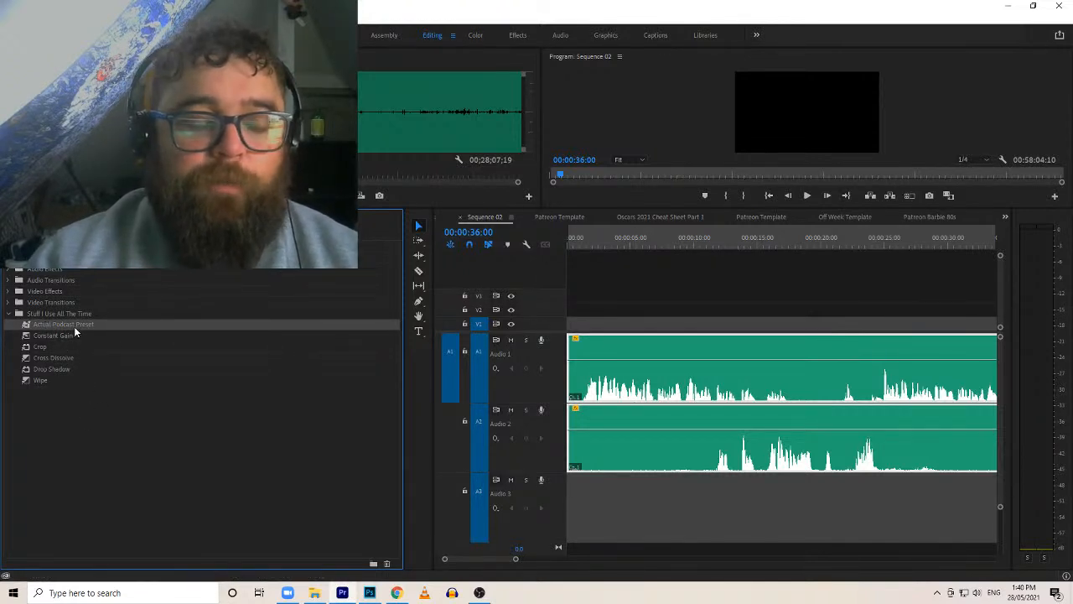
left_click_drag(74, 325, 687, 401)
left_click(673, 366)
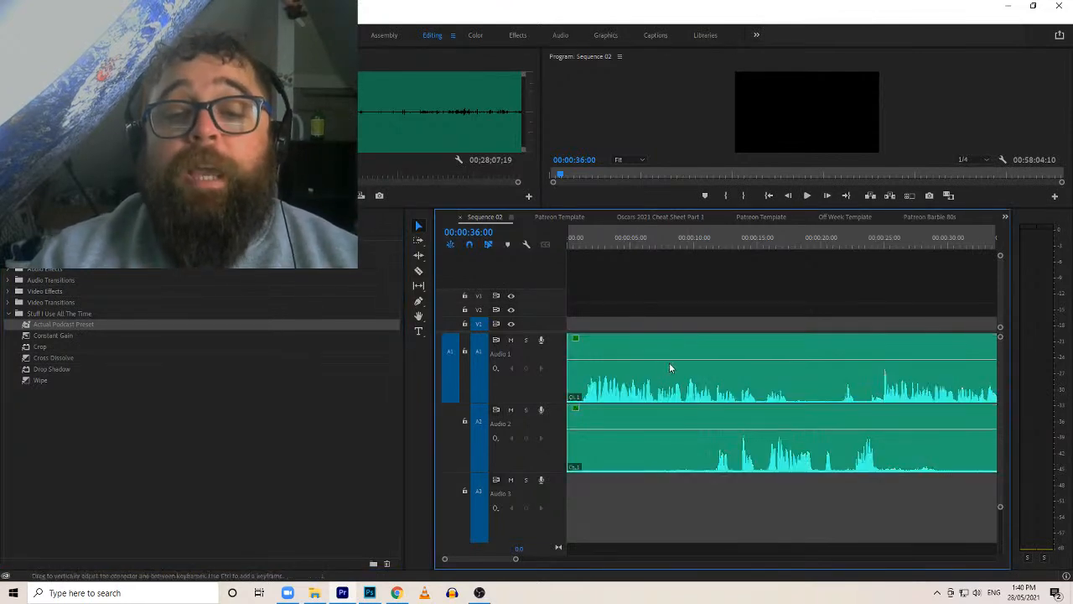
Inspect the preset's Multiband Compressor and DeNoise settings on the Audio 1 recording
left_click(627, 371)
key("shift+5")
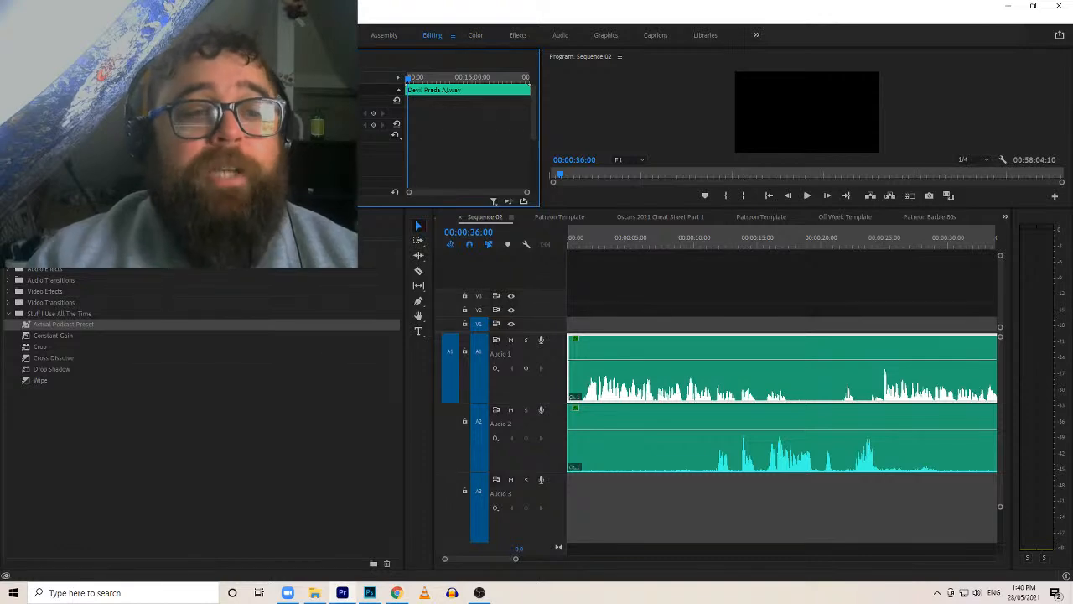
scroll(449, 138, "down", 3)
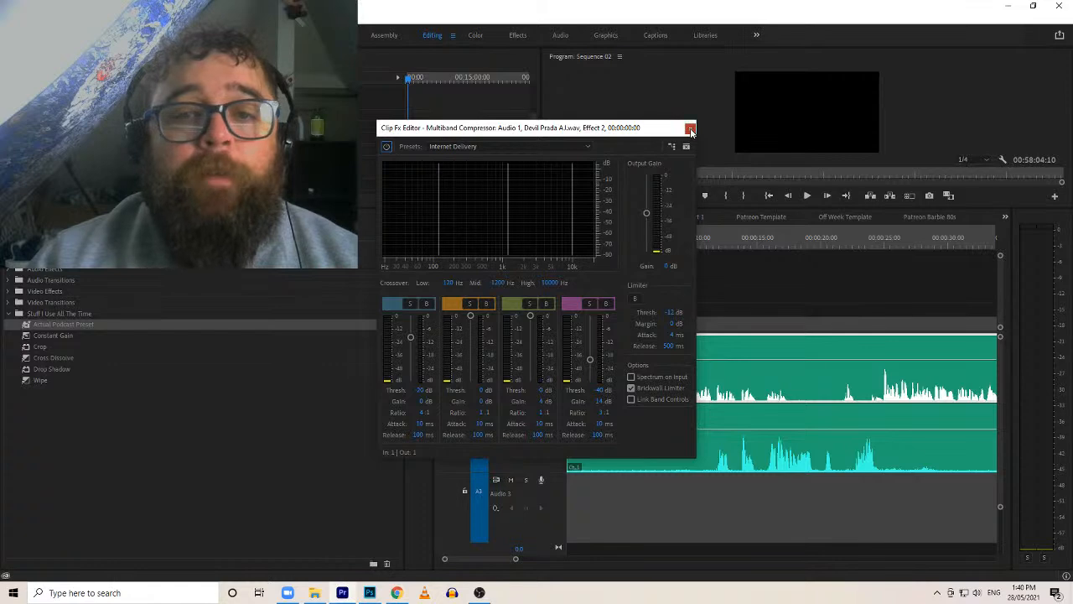
left_click(690, 129)
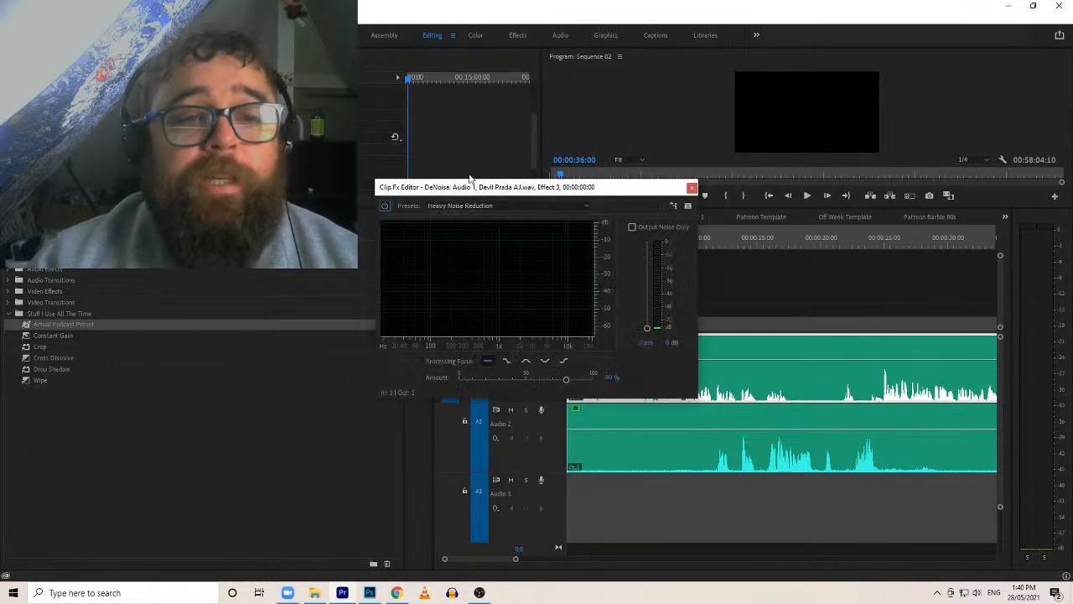
left_click(691, 187)
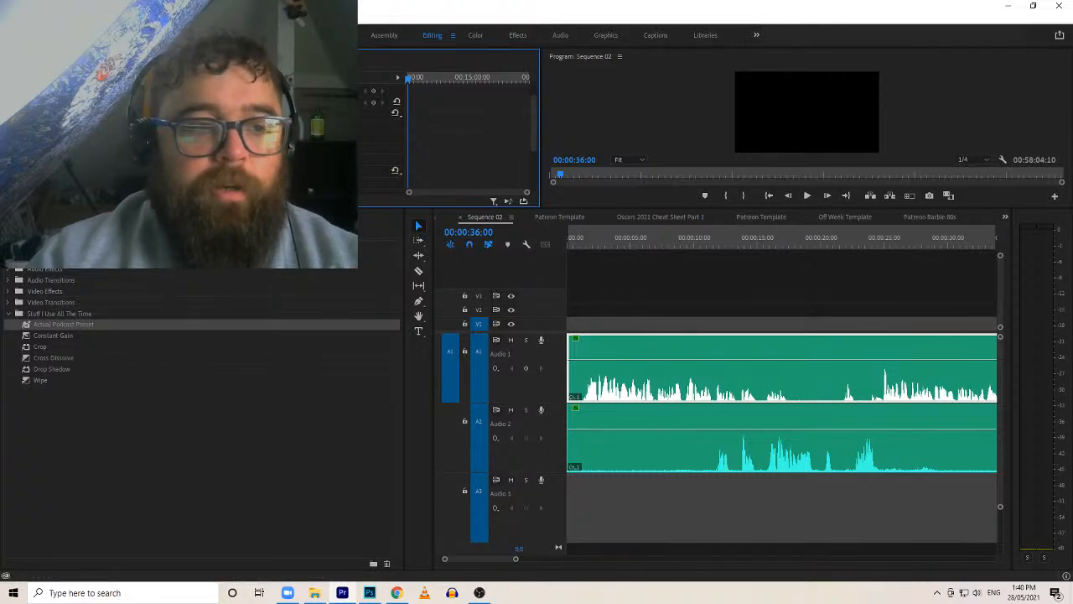
Set the playhead at 00:00:00:17, recheck the Multiband Compressor settings, and play the first seconds with the preset applied
left_click(576, 241)
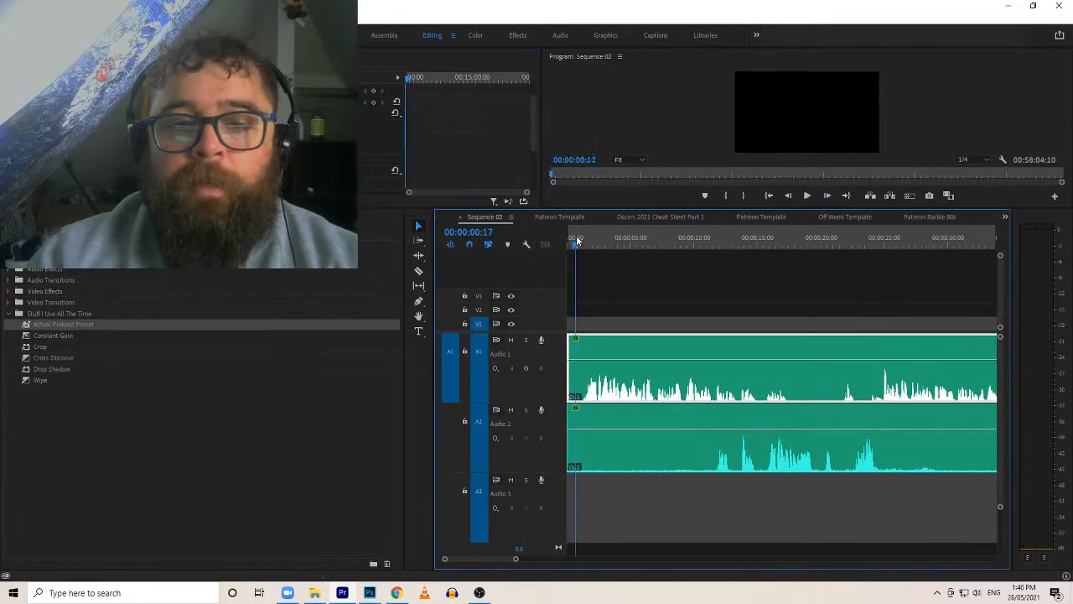
left_click(207, 181)
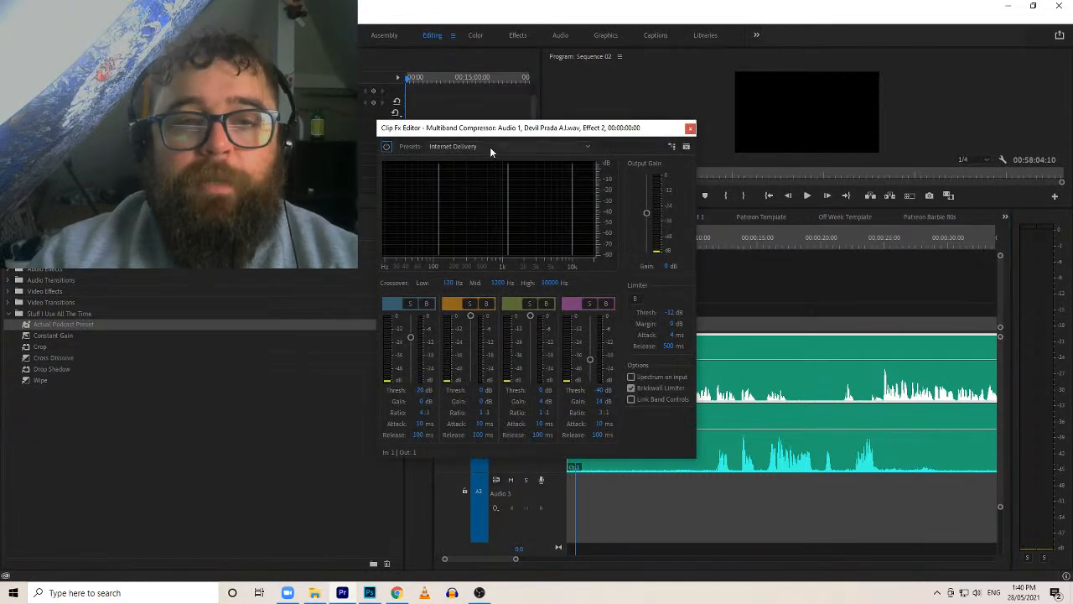
left_click(690, 129)
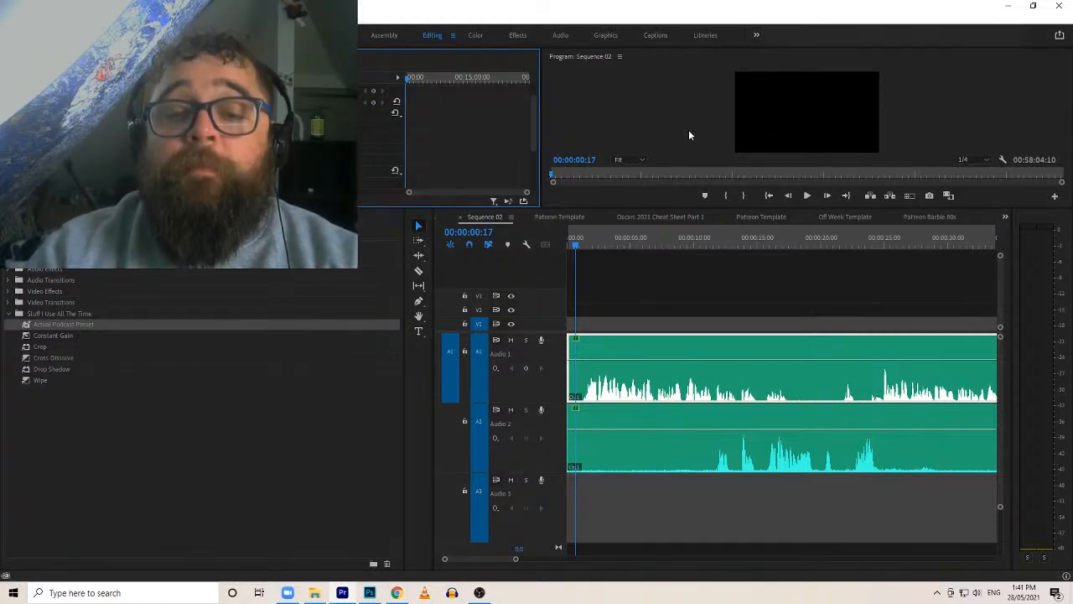
key("space")
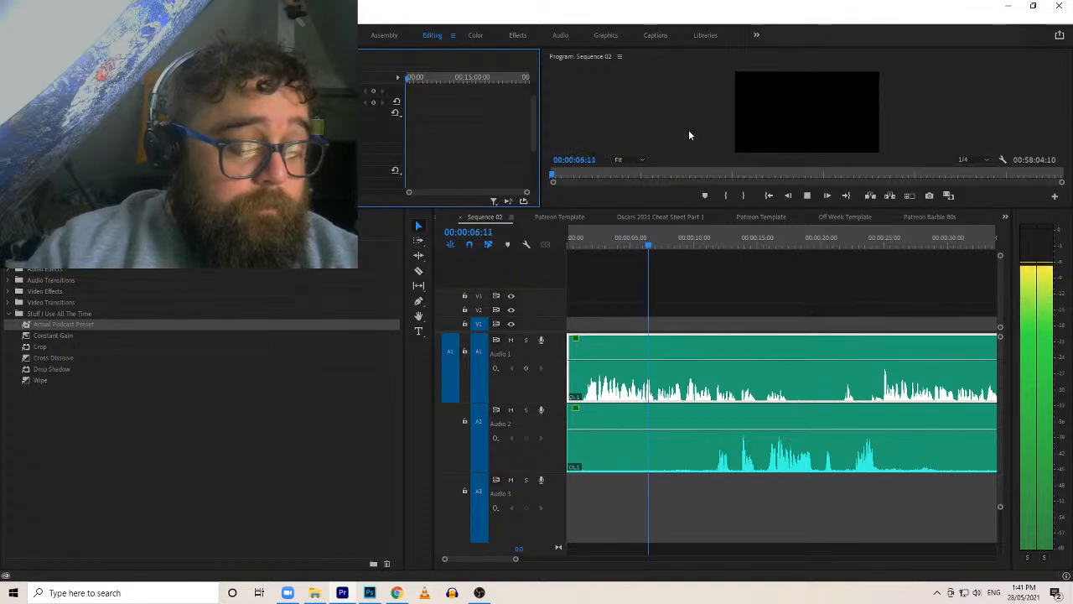
key("space")
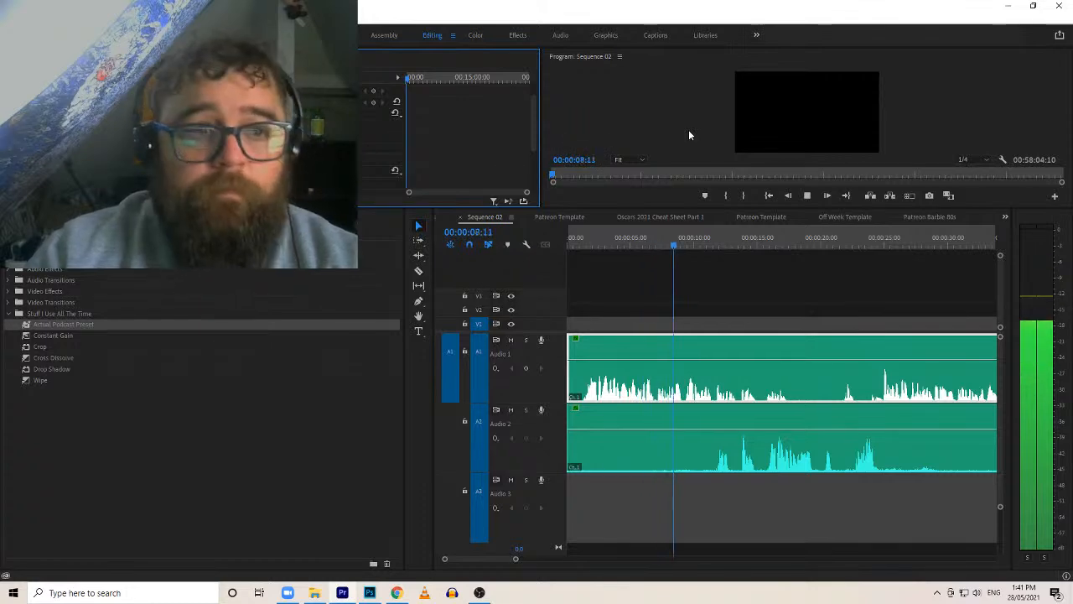
Switch to OBS and back to Premiere Pro, review the effect controls of the Audio 1 recording, and deselect it
left_click(478, 592)
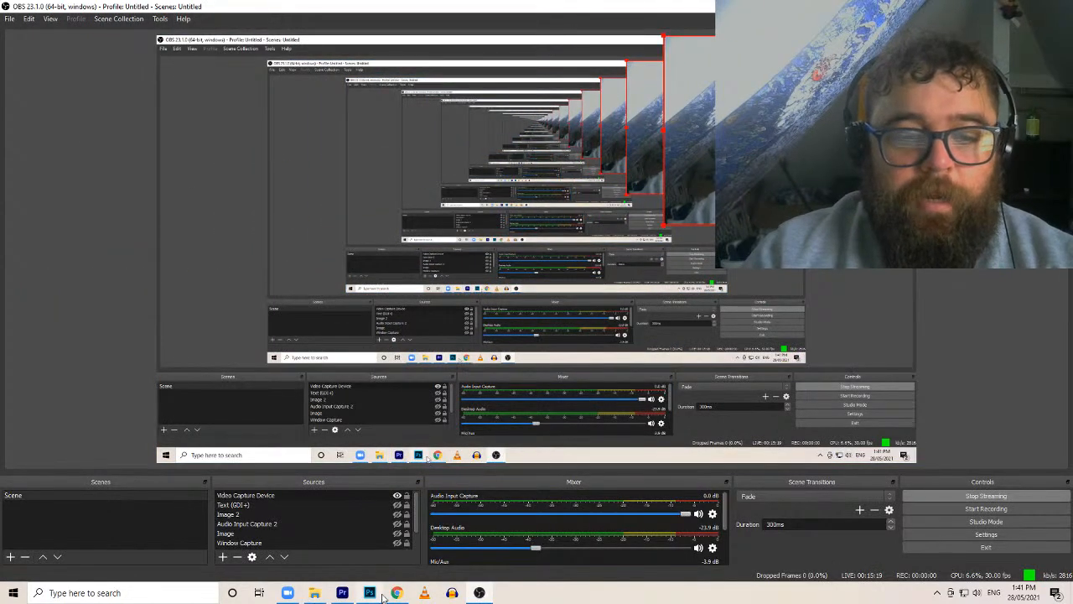
left_click(342, 593)
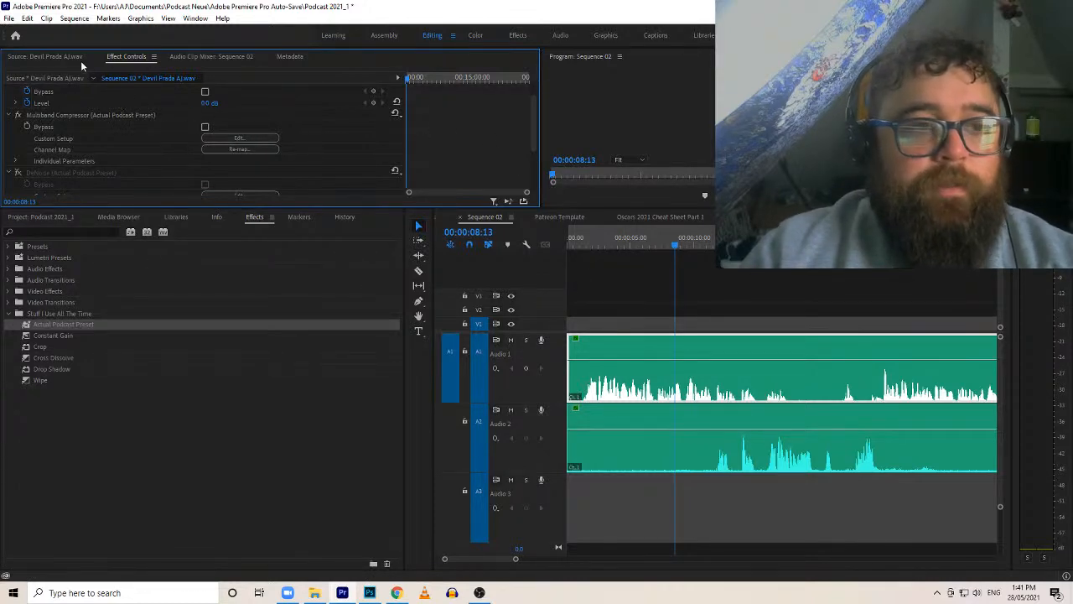
scroll(118, 114, "up", 1)
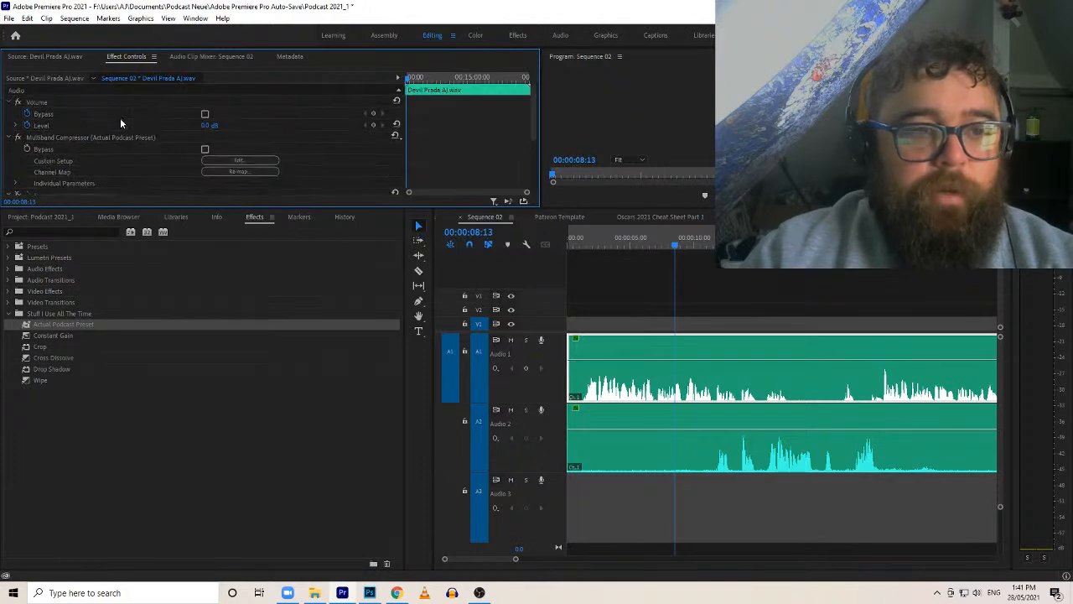
scroll(82, 143, "down", 1)
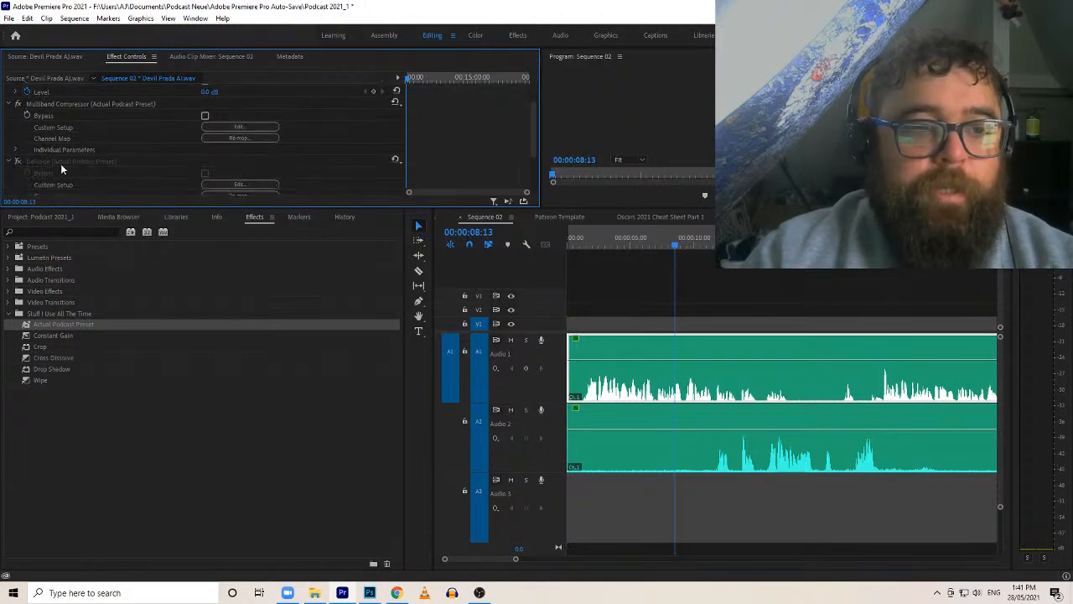
left_click(65, 56)
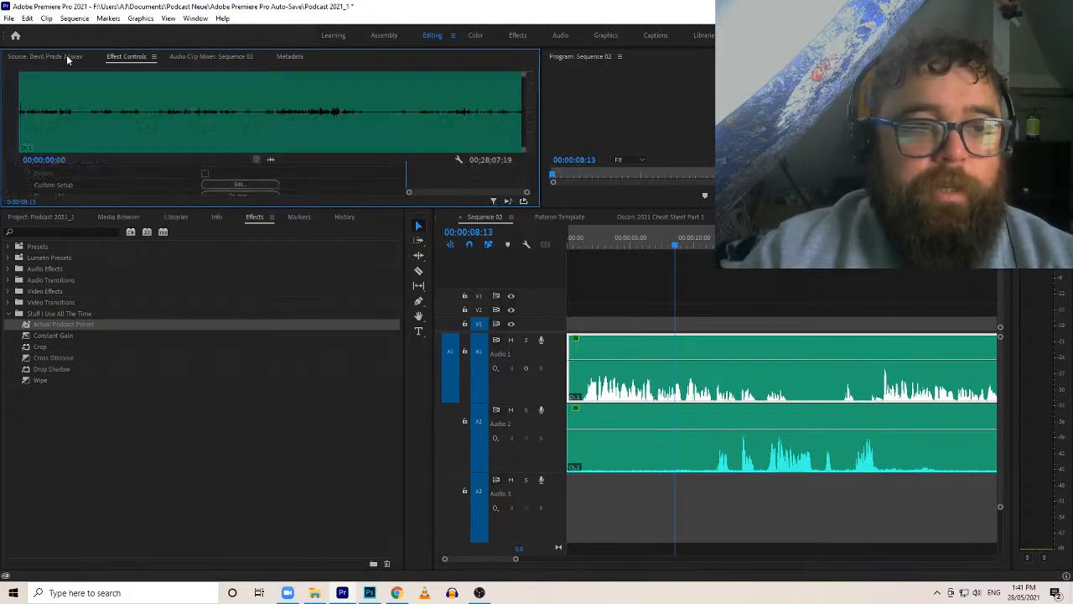
left_click(126, 56)
left_click(629, 328)
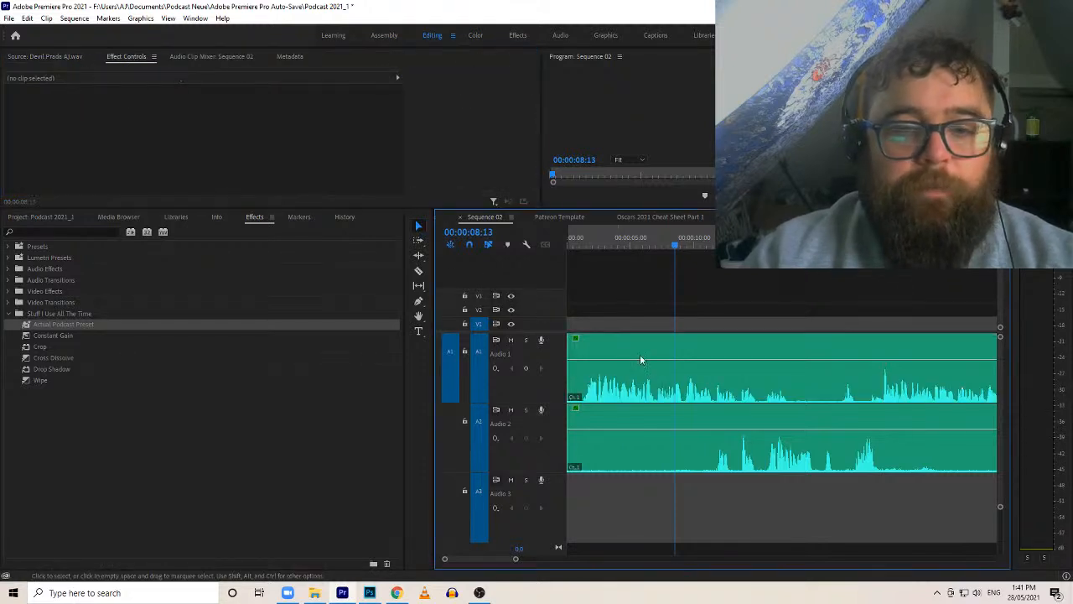
Select the Audio 1 recording, play both tracks to about 00:00:15, and replay them from the sequence start
left_click(634, 348)
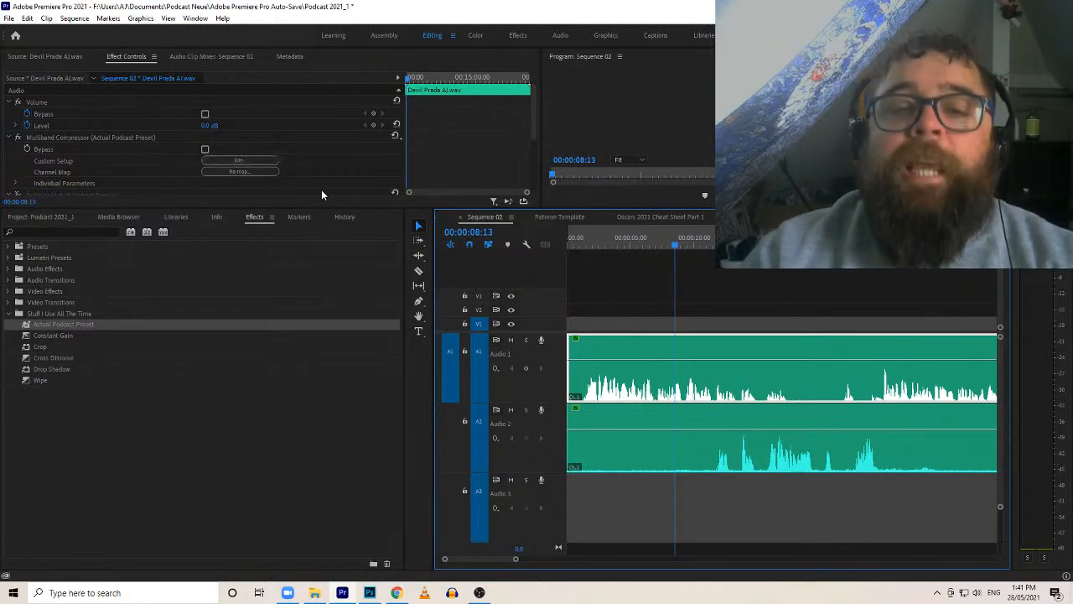
key("space")
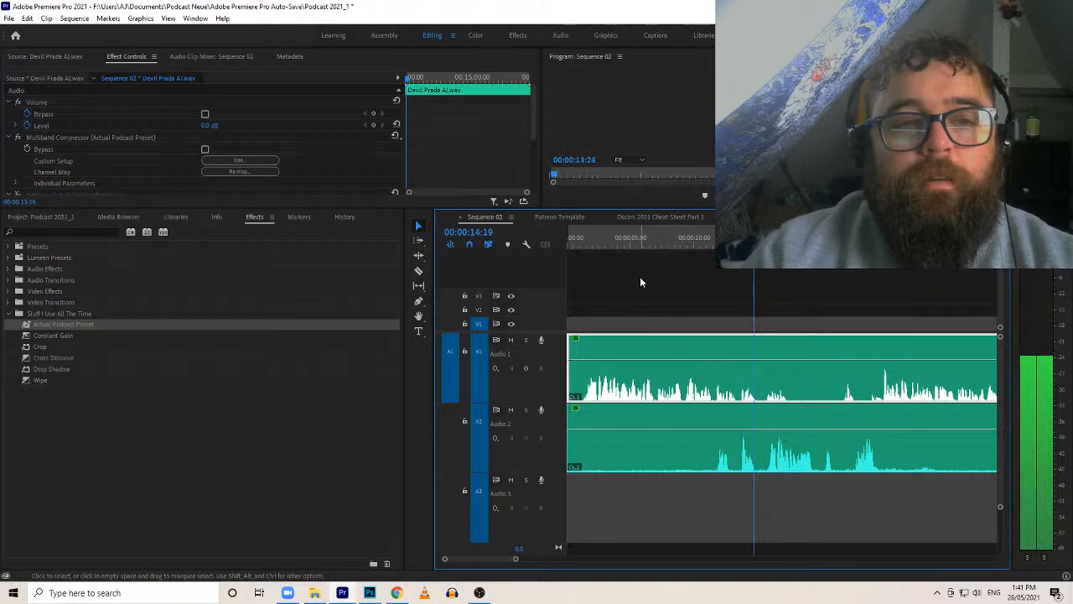
key("space")
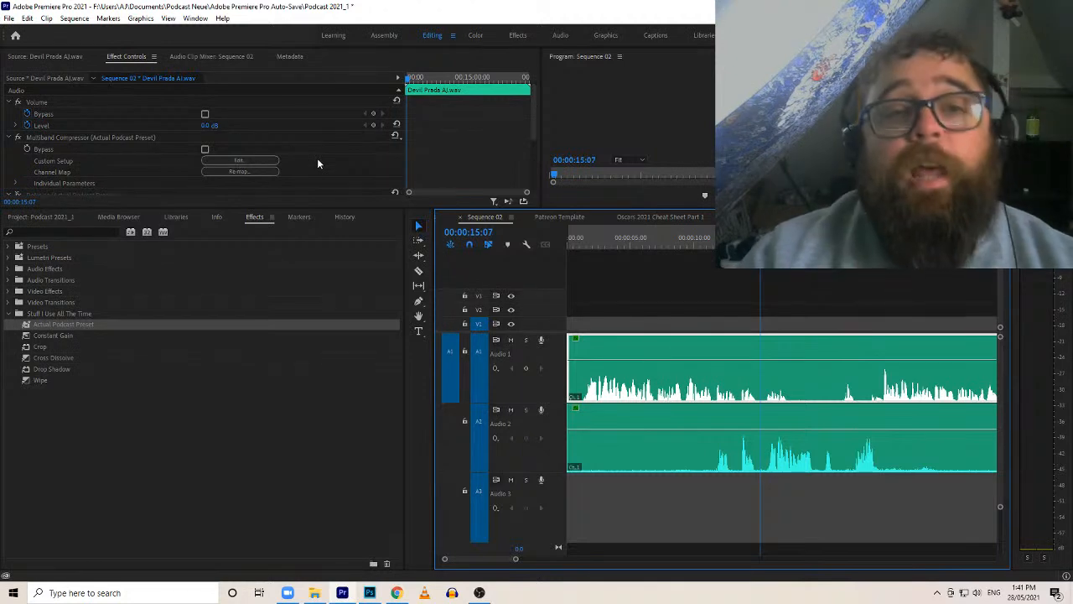
left_click_drag(610, 248, 457, 268)
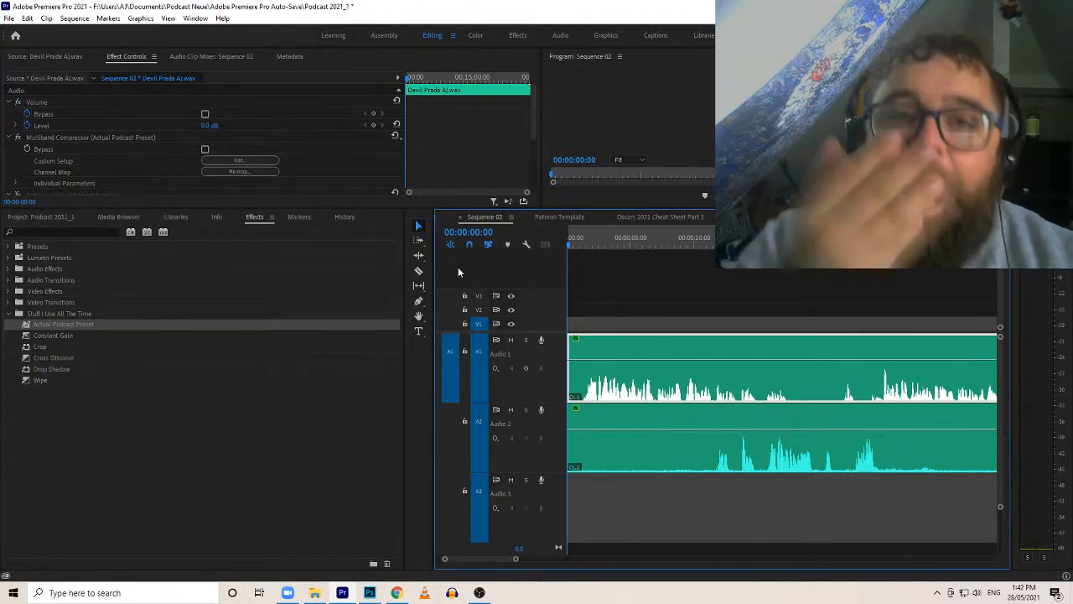
key("space")
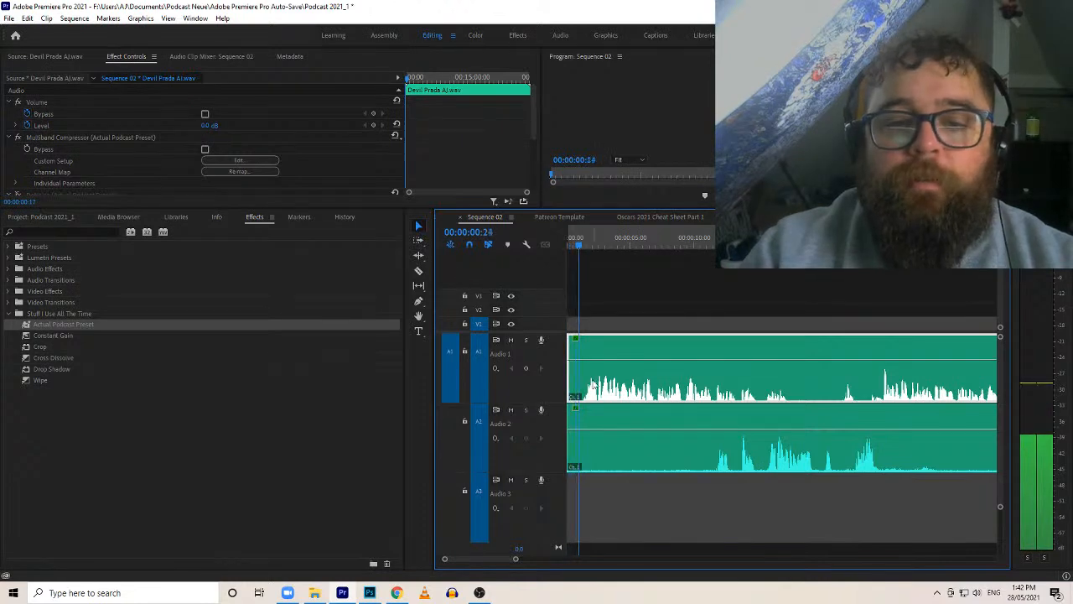
Mute and unmute the Audio 1 track during playback, and solo and unsolo it to compare the sound
left_click(510, 340)
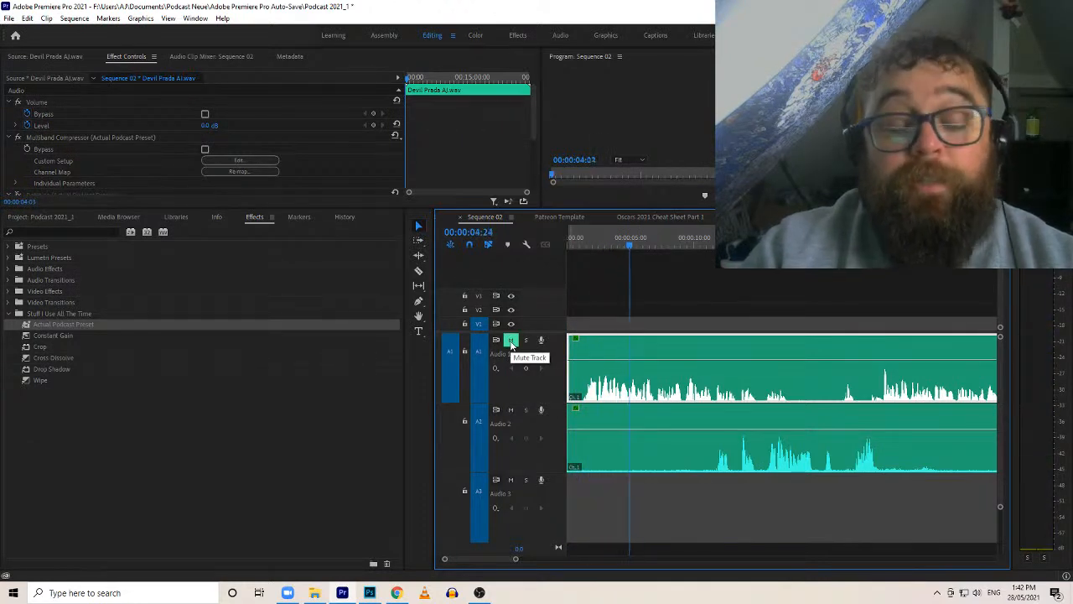
left_click(510, 340)
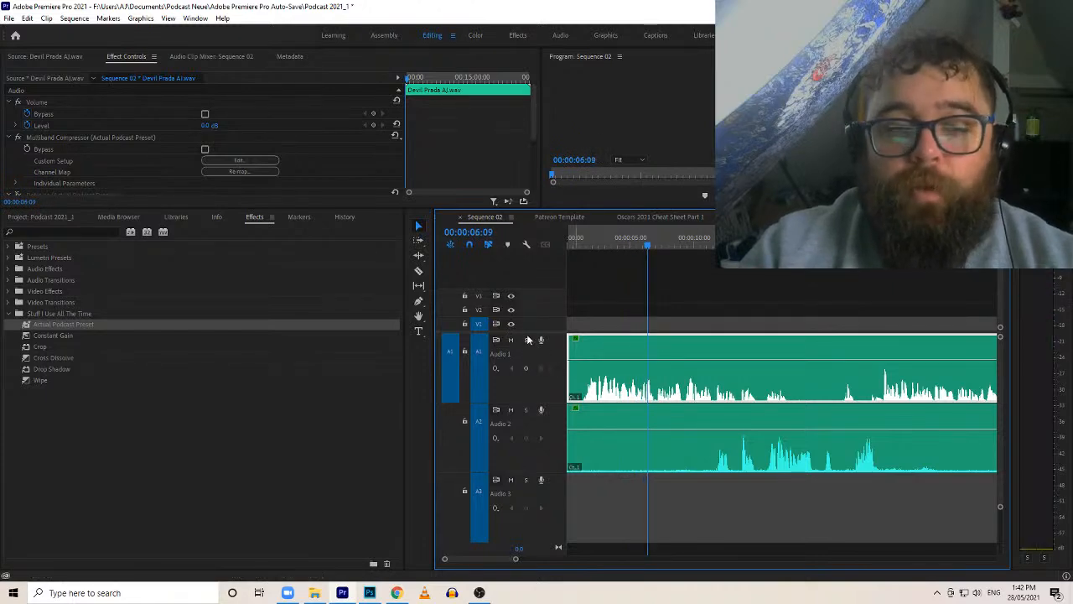
left_click(526, 340)
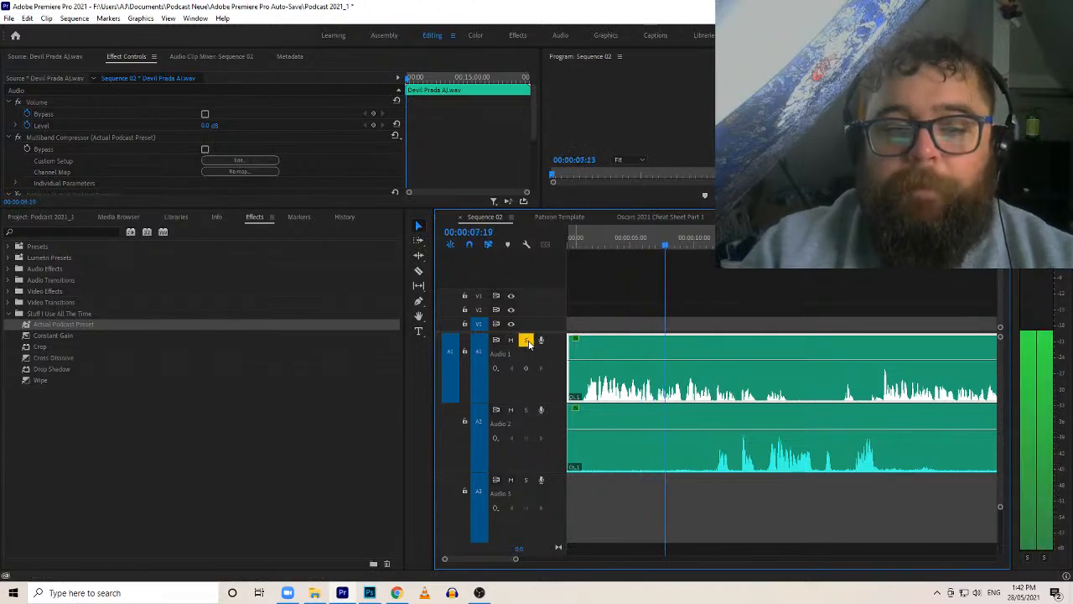
left_click(526, 340)
Move the playhead to 00:00:17:02, solo Audio 1 to play the section where the other speaker talks, and unsolo it
left_click(784, 237)
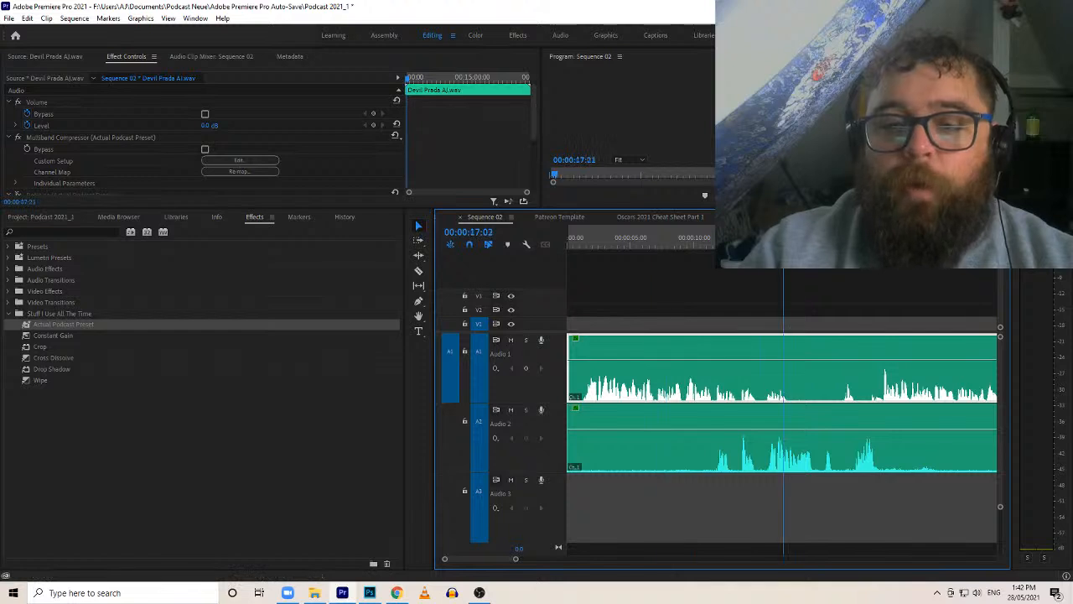
left_click(525, 340)
key("space")
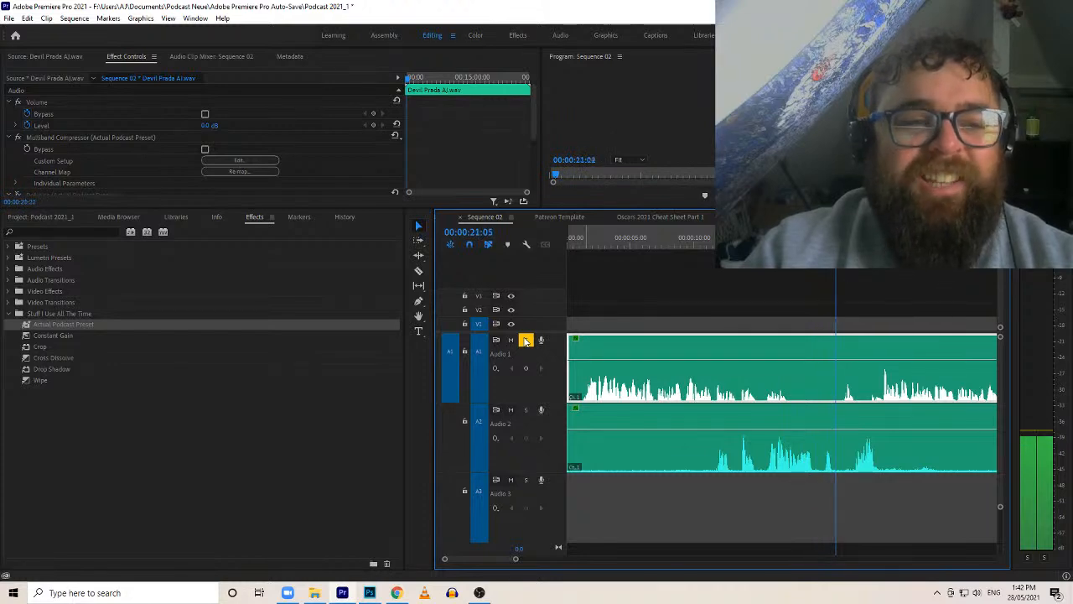
left_click(525, 341)
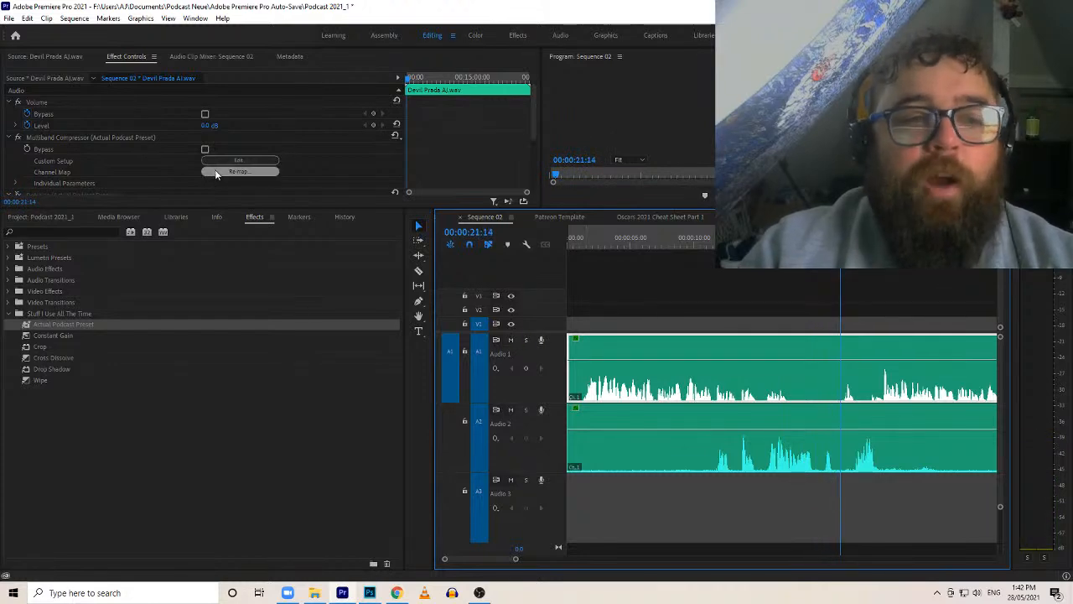
Enable the preset's DeNoise effect on the Audio 1 recording and solo the Audio 1 track
scroll(152, 149, "down", 1)
scroll(89, 146, "down", 3)
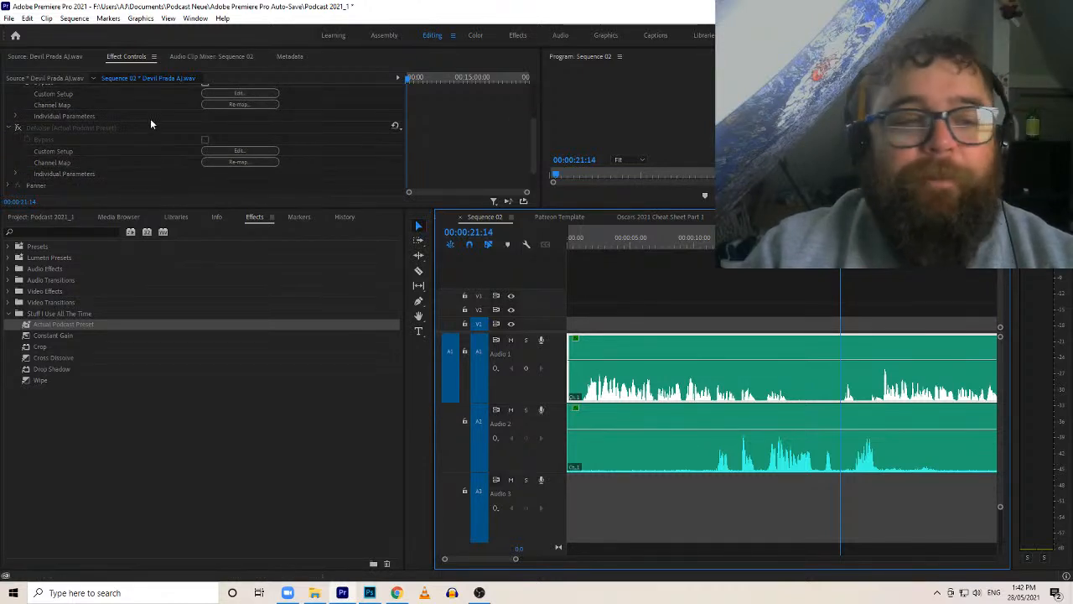
left_click(18, 128)
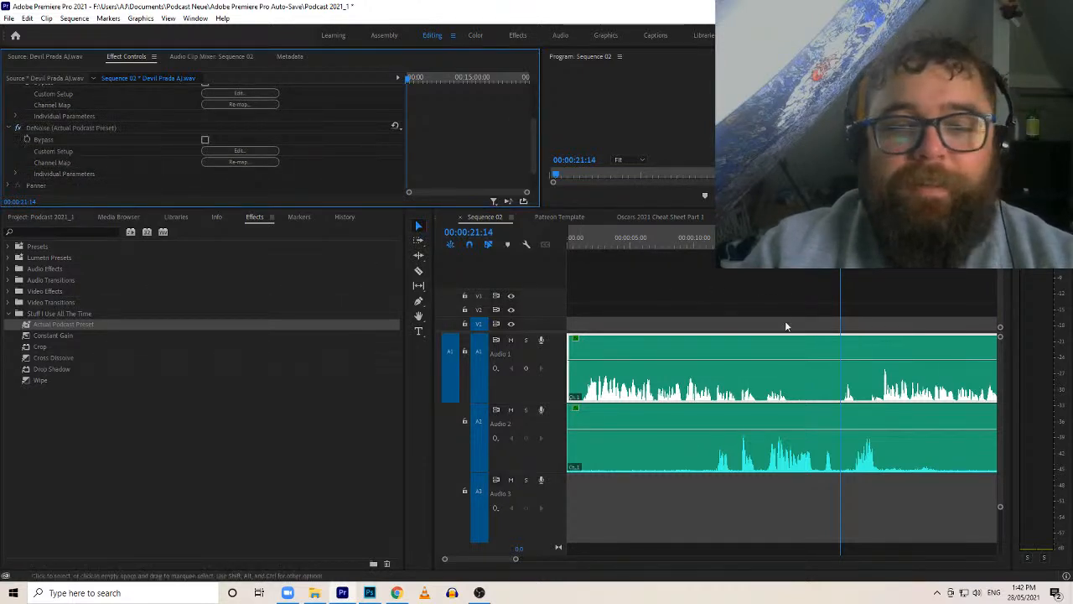
left_click(526, 340)
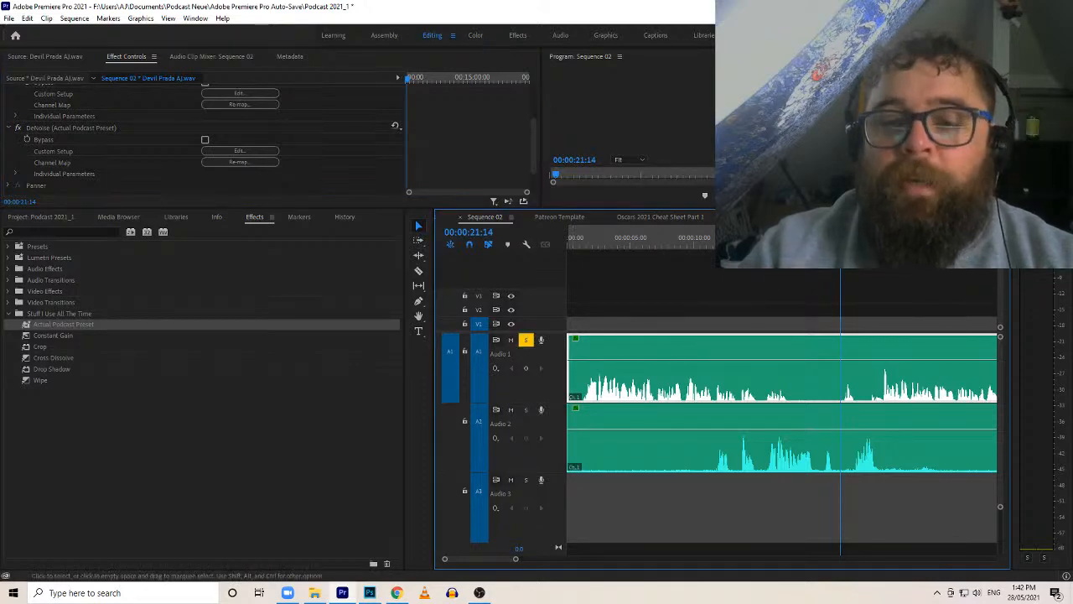
Listen to the soloed Audio 1 recording in its quiet passages between about 00:00:16 and 00:00:21 and near 00:00:54
left_click(774, 237)
key("space")
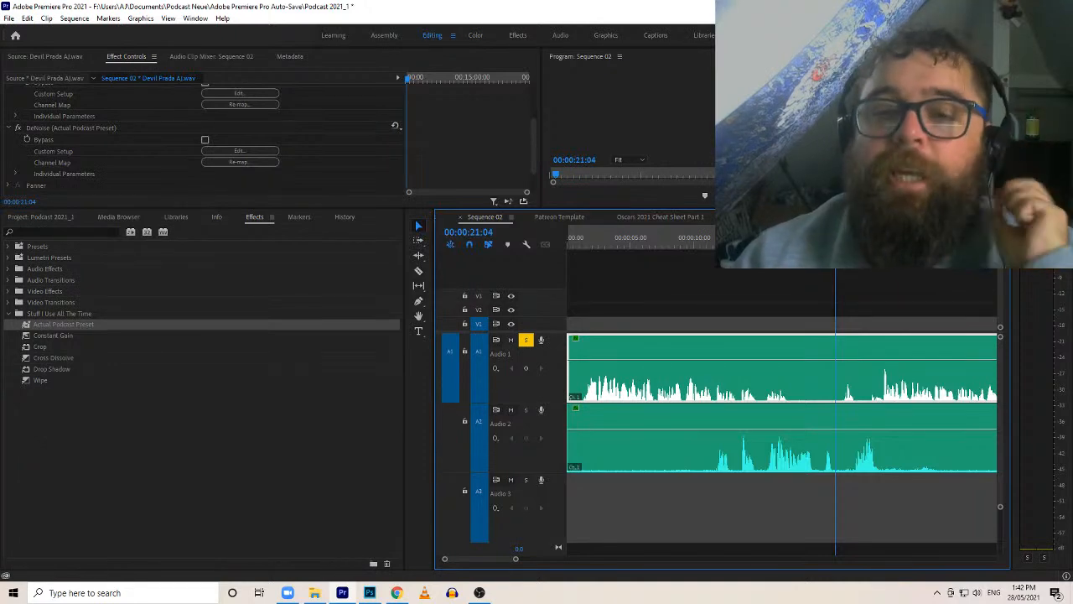
left_click(781, 238)
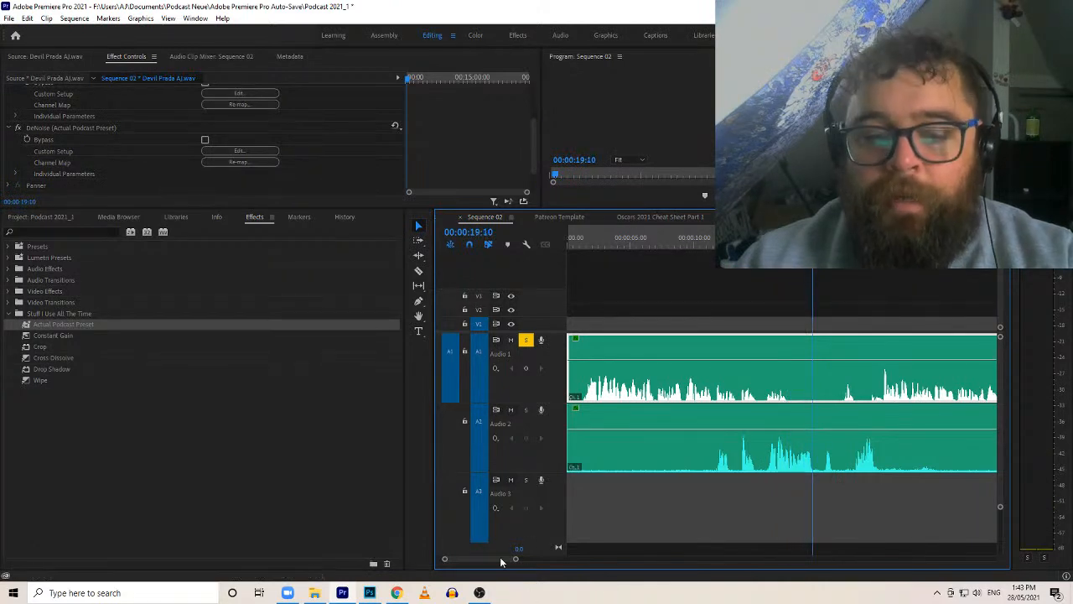
scroll(502, 555, "down", 5)
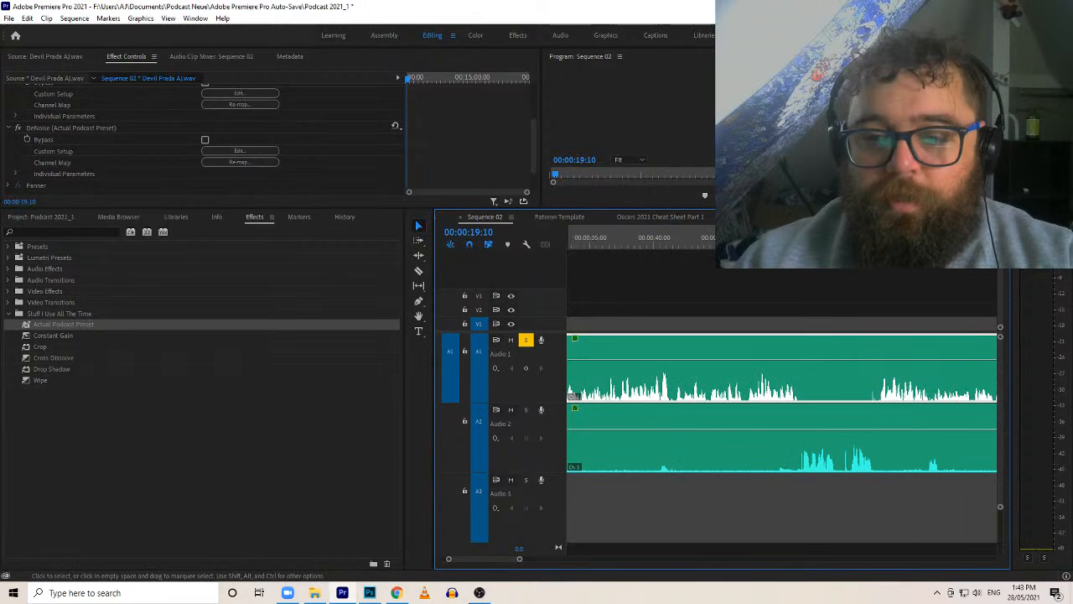
left_click(791, 237)
left_click(814, 237)
key("space")
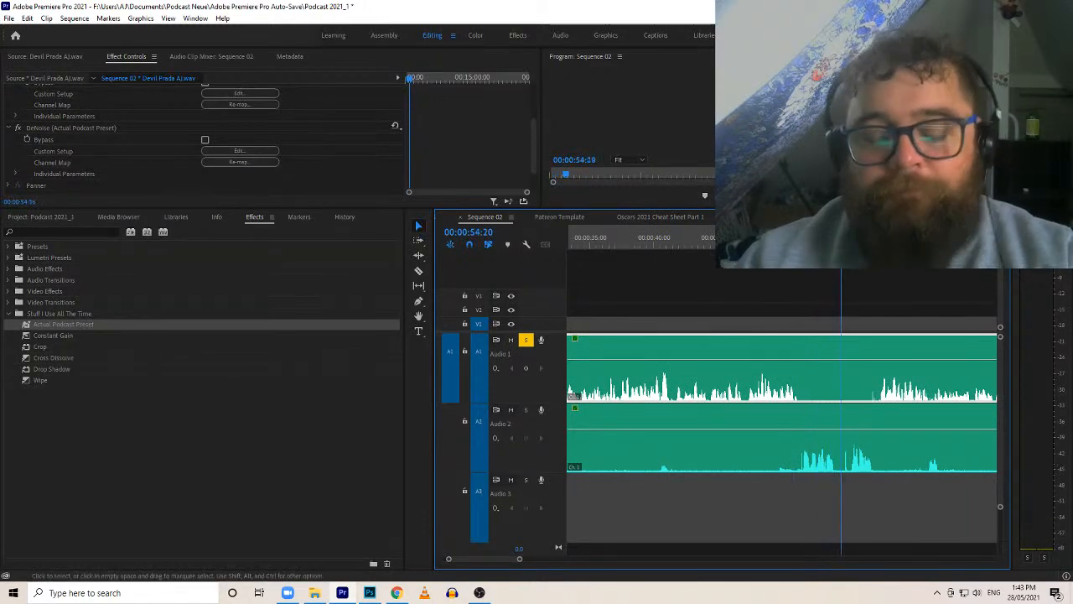
Play the soloed track from the start and split both recordings at 00:00:03:12
scroll(477, 557, "up", 5)
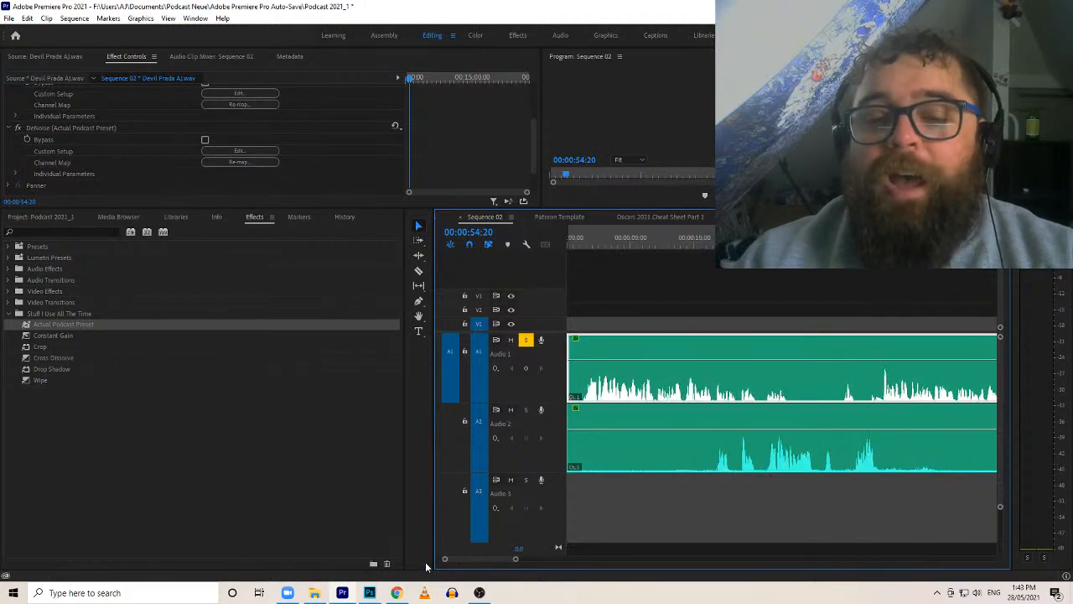
left_click(566, 241)
key("space")
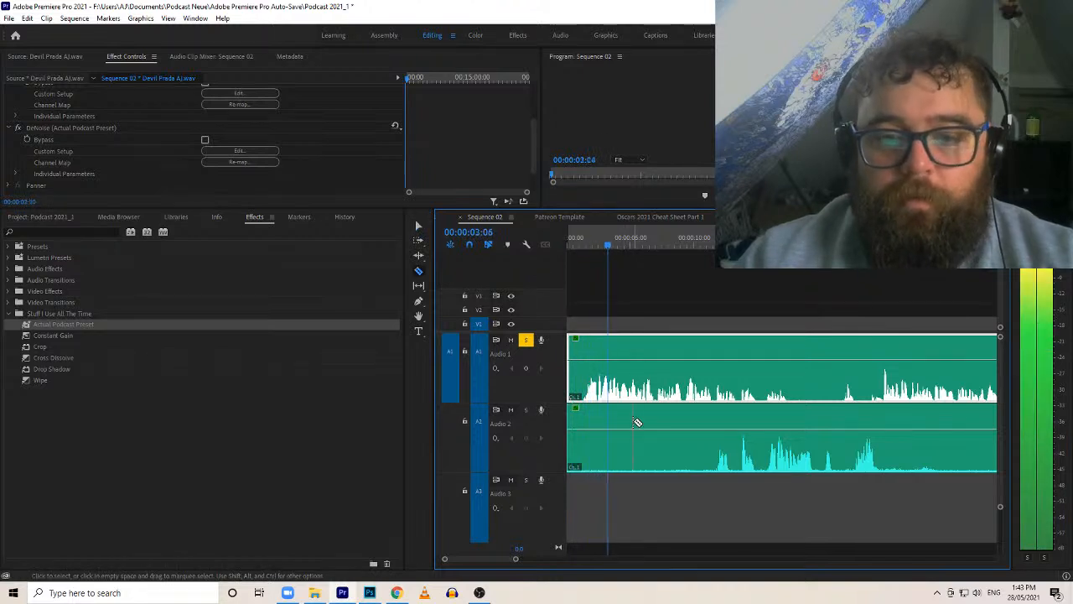
key("space")
left_click(613, 362, "shift")
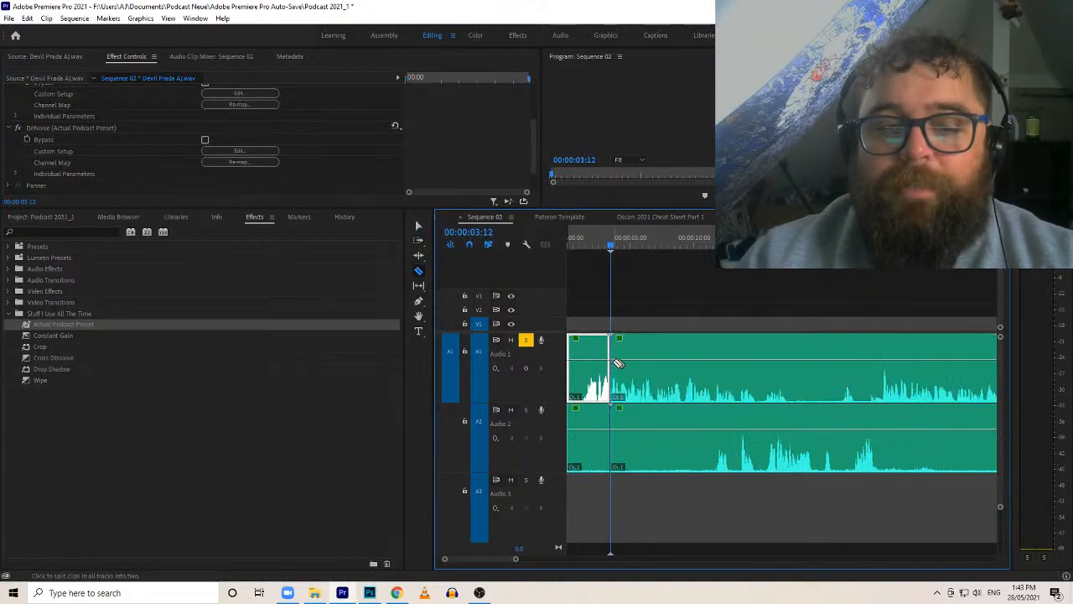
Play across the cut from 00:00:02:19 and undo the split of both recordings
left_click(602, 244)
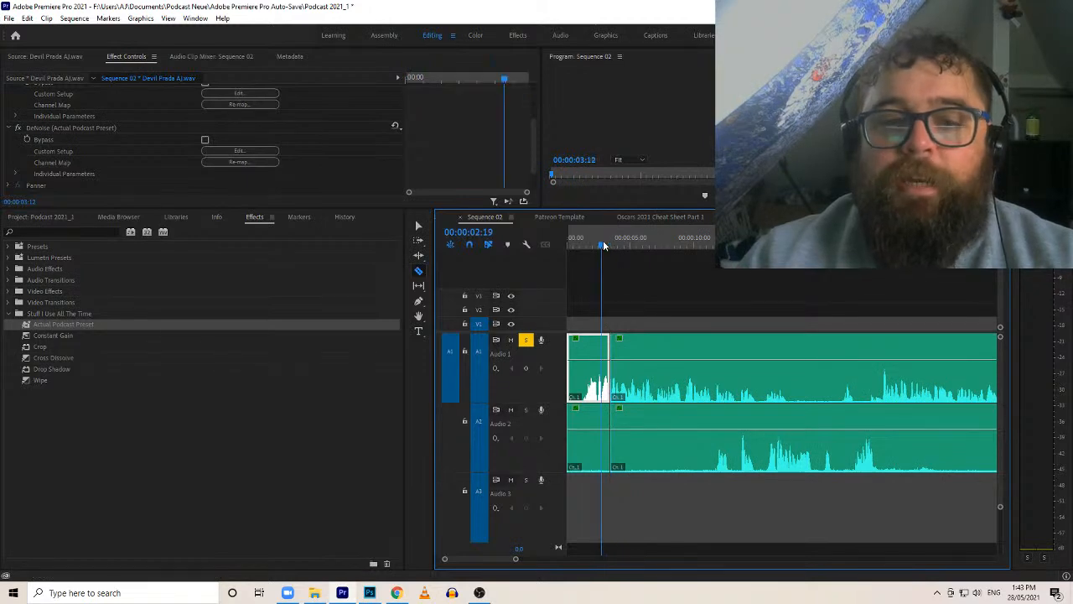
key("space")
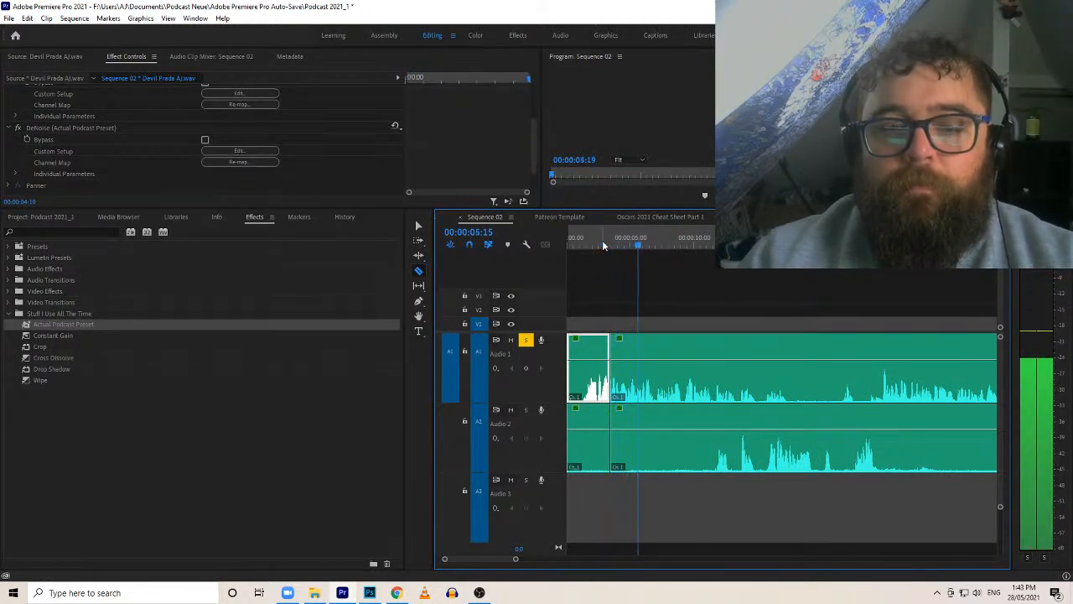
key("space")
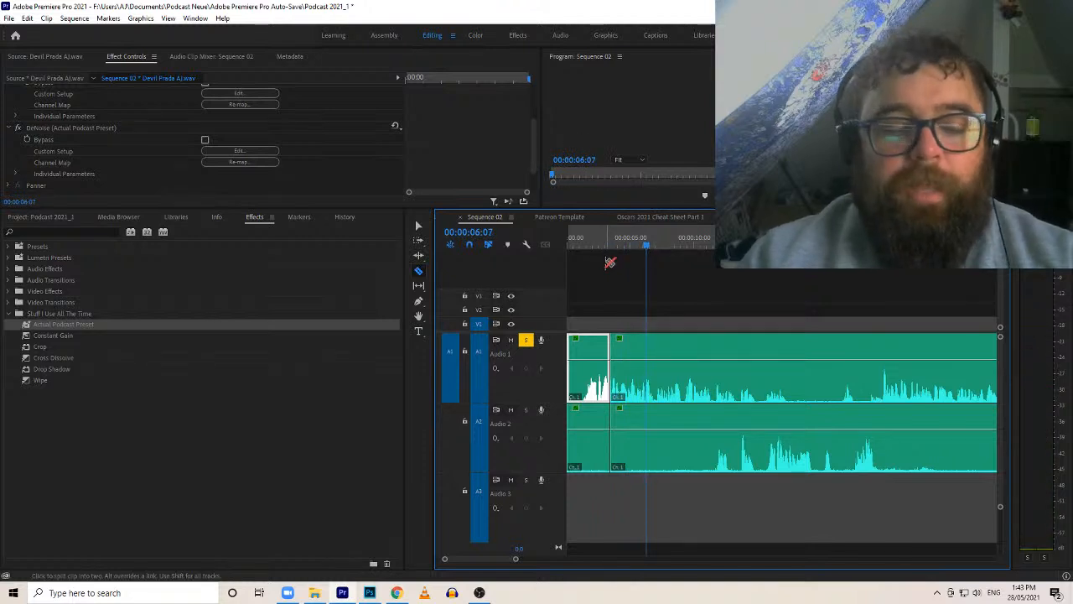
key("ctrl+z")
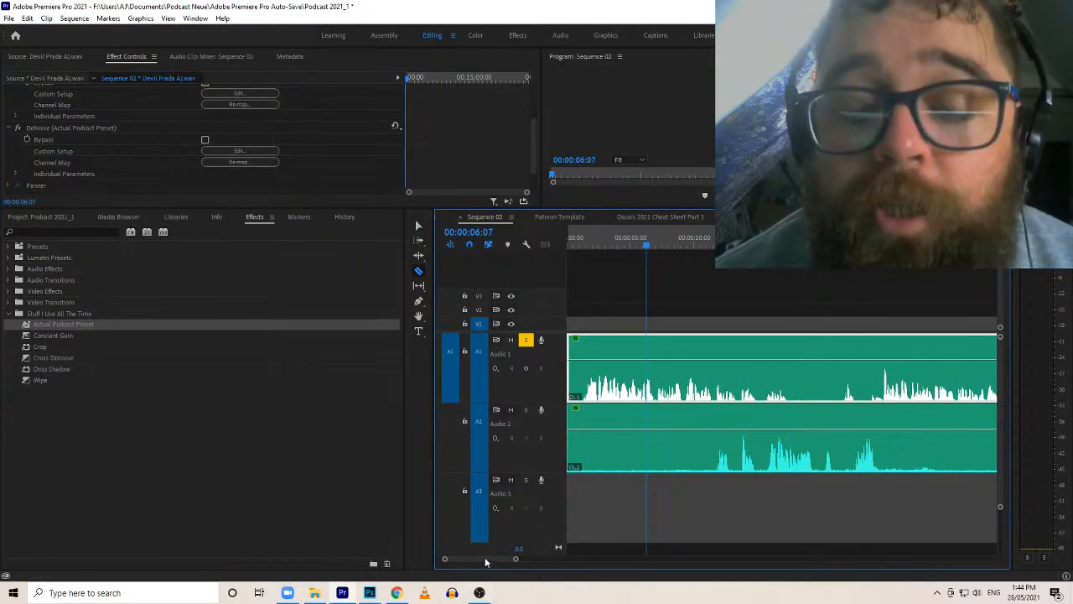
Return to the Selection tool, deselect the recording, and open the media export settings for Sequence 02
left_click_drag(513, 559, 634, 559)
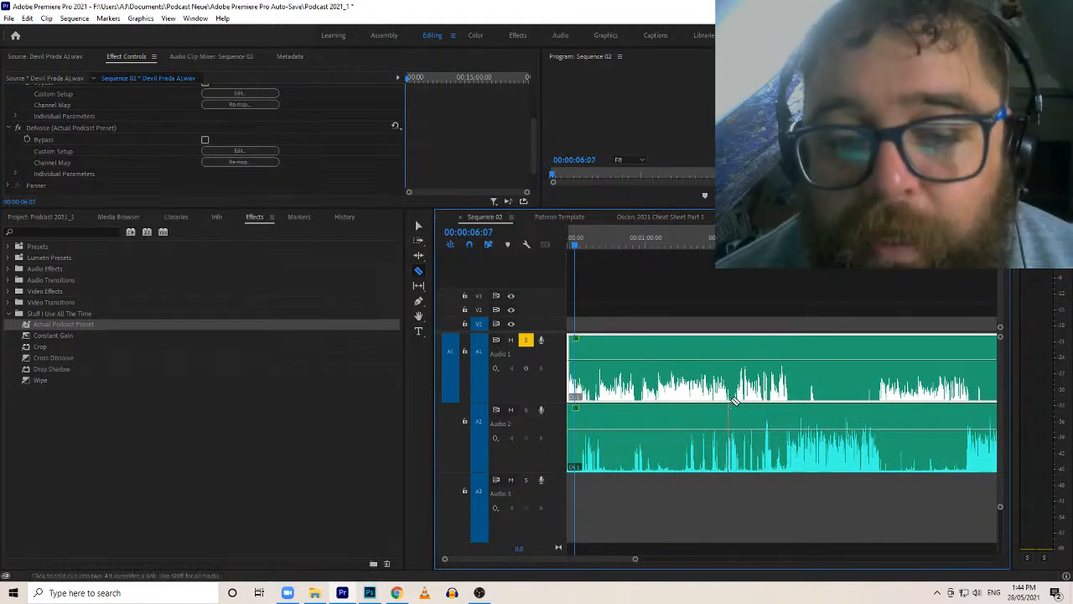
key("v")
left_click(625, 323)
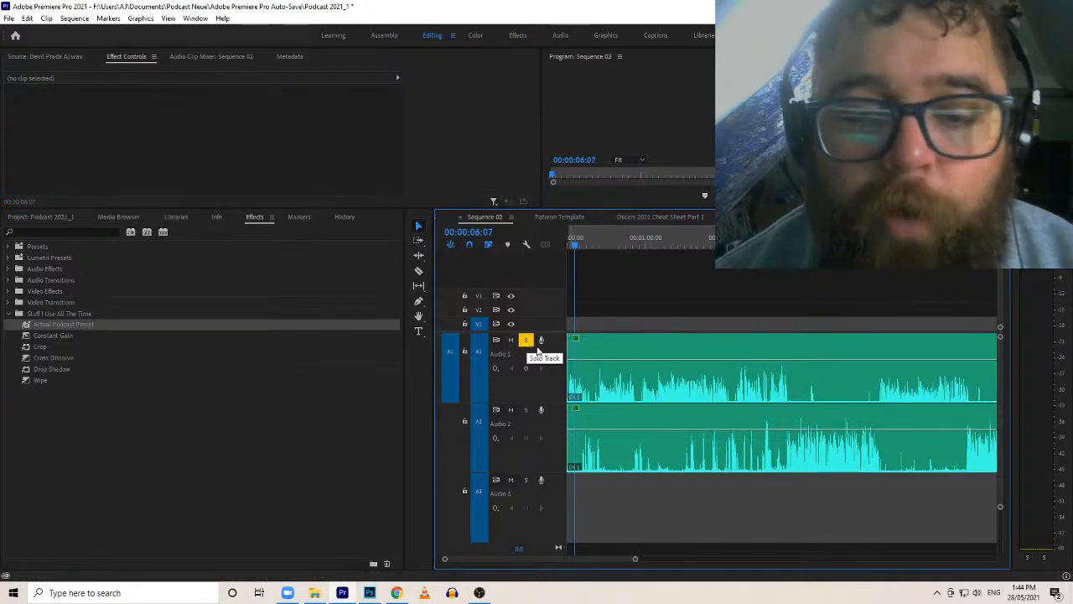
left_click(8, 17)
mouse_move(81, 365)
left_click(197, 365)
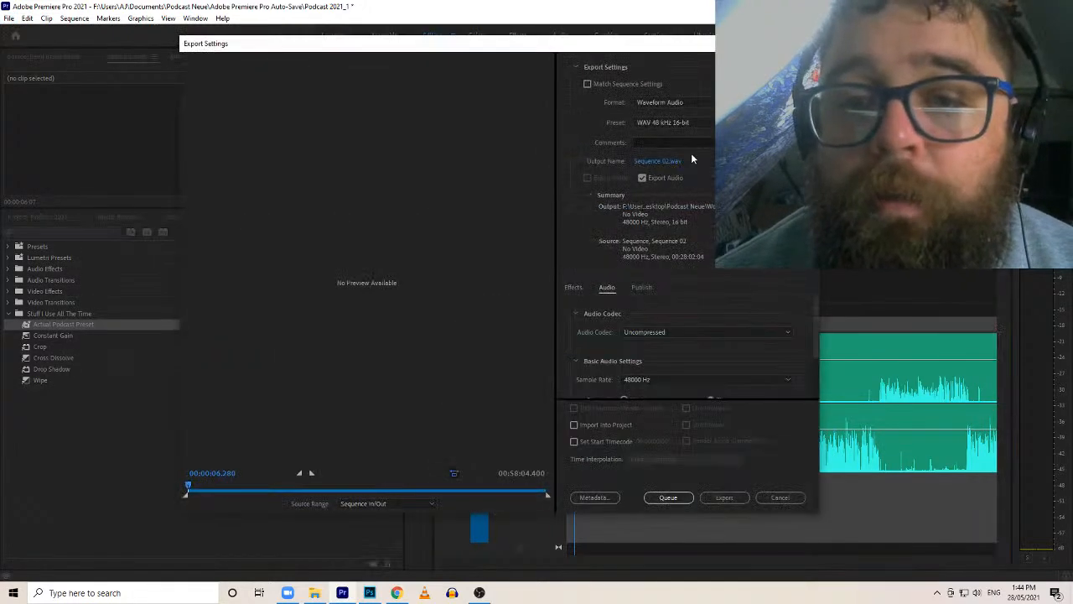
Name the WAV output Devil AJ 1, save it in the Podcast Neue folder, and queue the export in Media Encoder
left_click(669, 163)
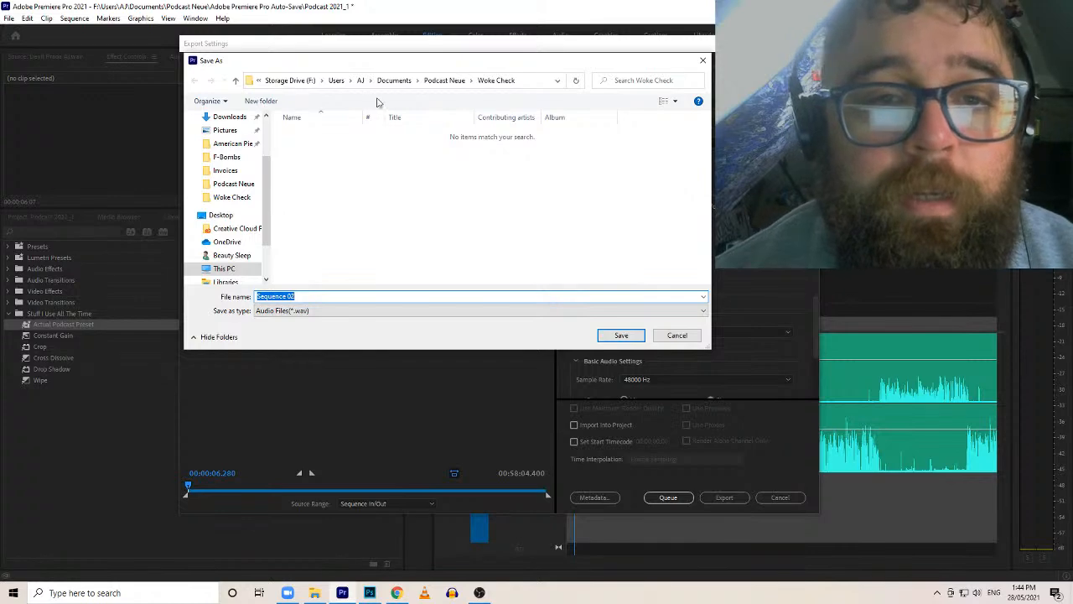
left_click(447, 80)
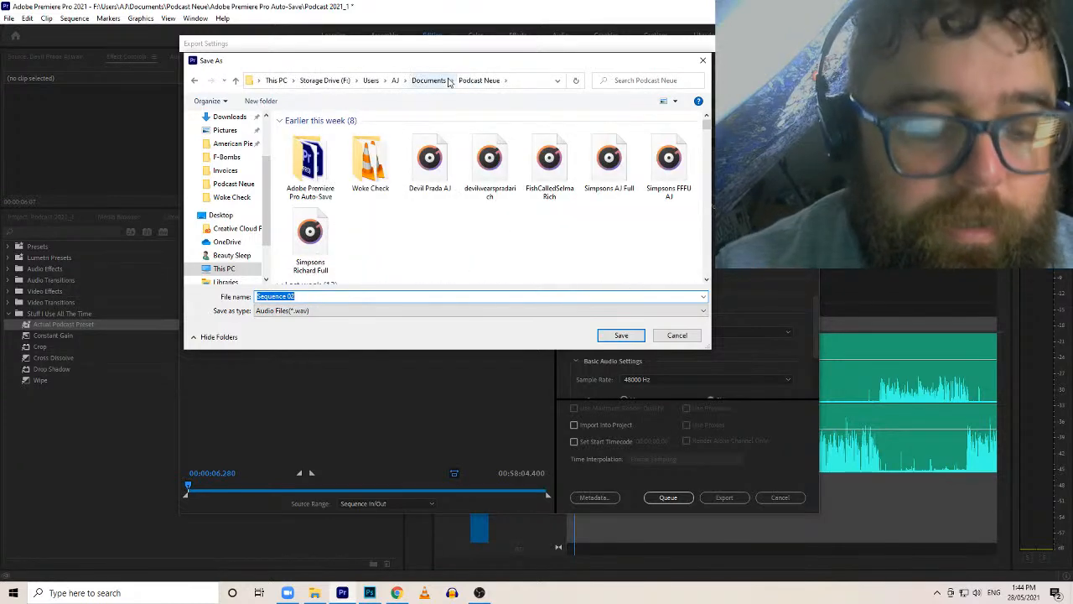
type("Devil A")
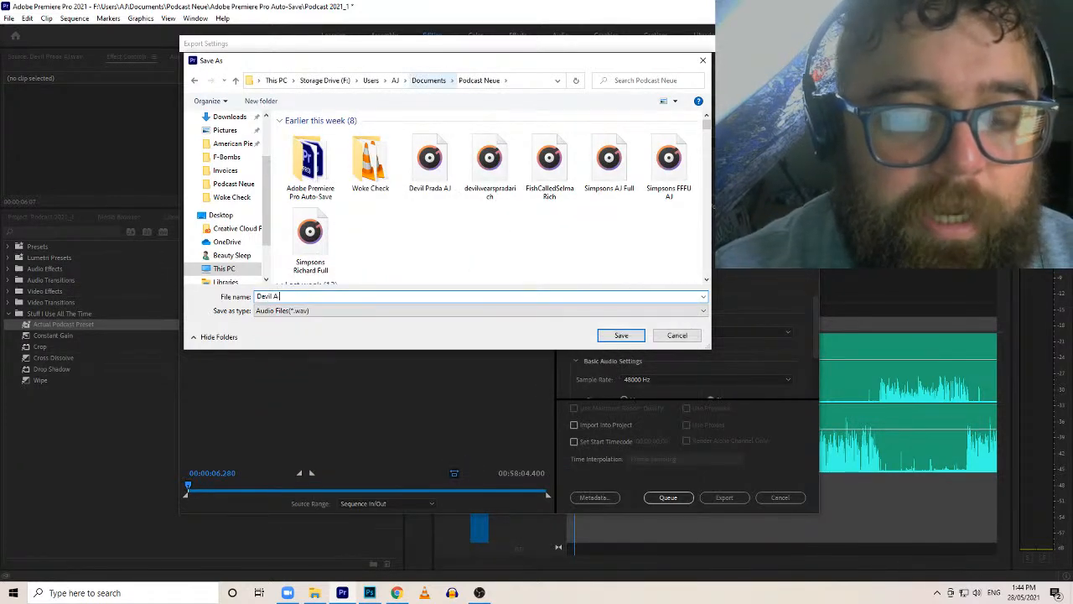
type("J 1")
left_click(621, 335)
left_click(675, 500)
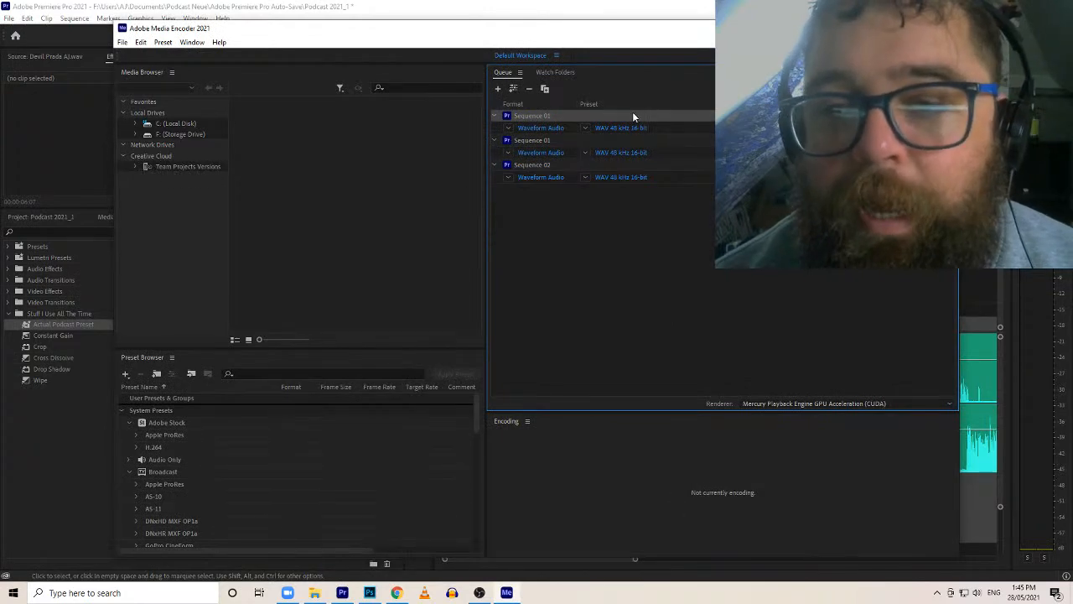
Remove the two Sequence 01 jobs from the Media Encoder queue and switch back to Premiere Pro
left_click(573, 137, "shift")
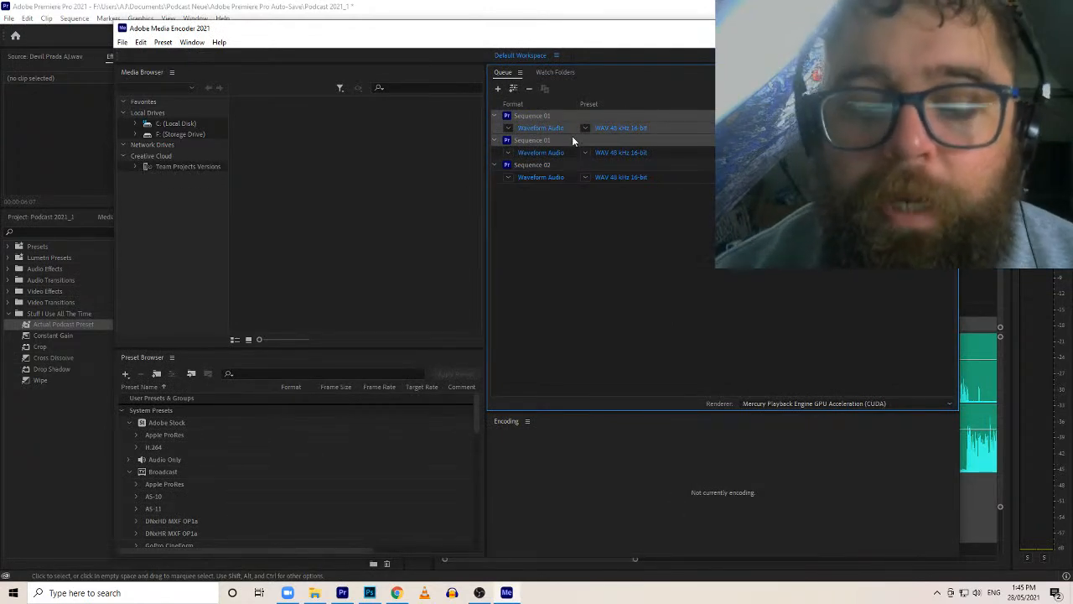
key("Delete")
key("Return")
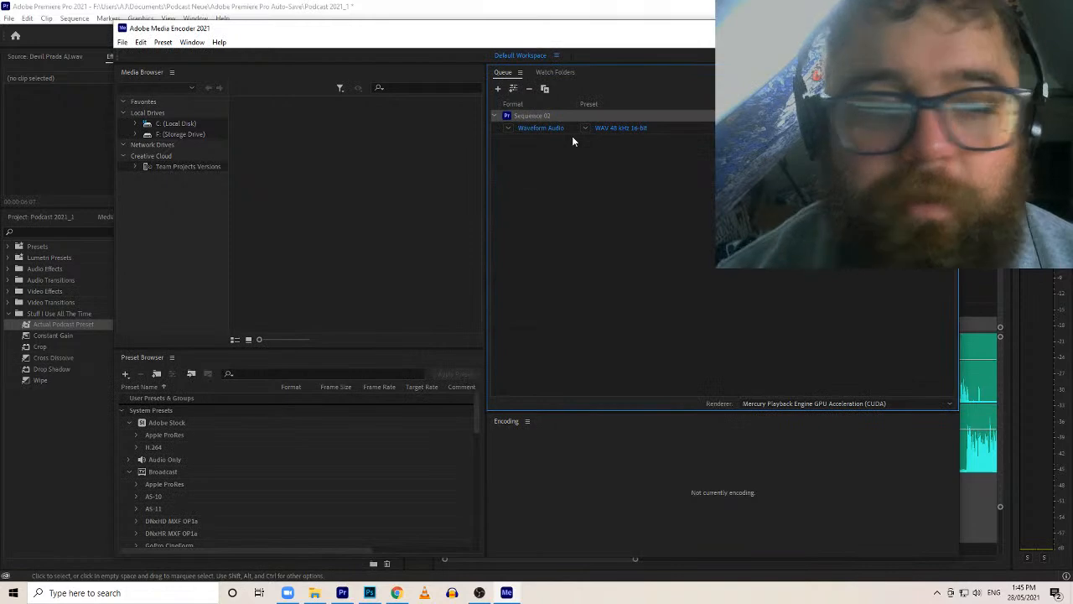
left_click(33, 169)
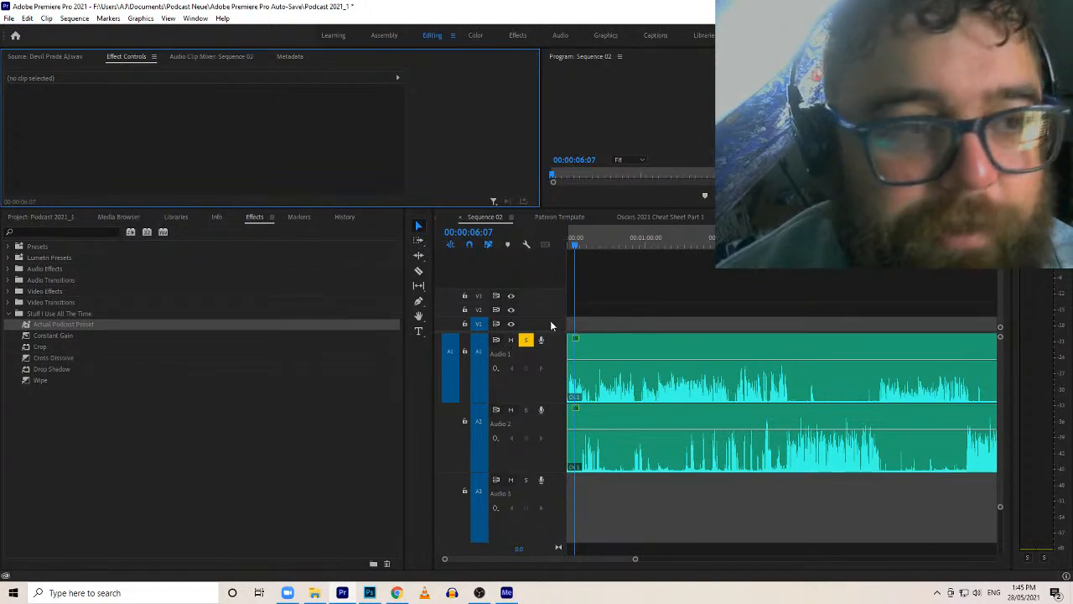
Solo the Audio 2 track instead of Audio 1 and open the media export settings for Sequence 02
left_click(526, 339)
left_click(525, 410)
left_click(9, 18)
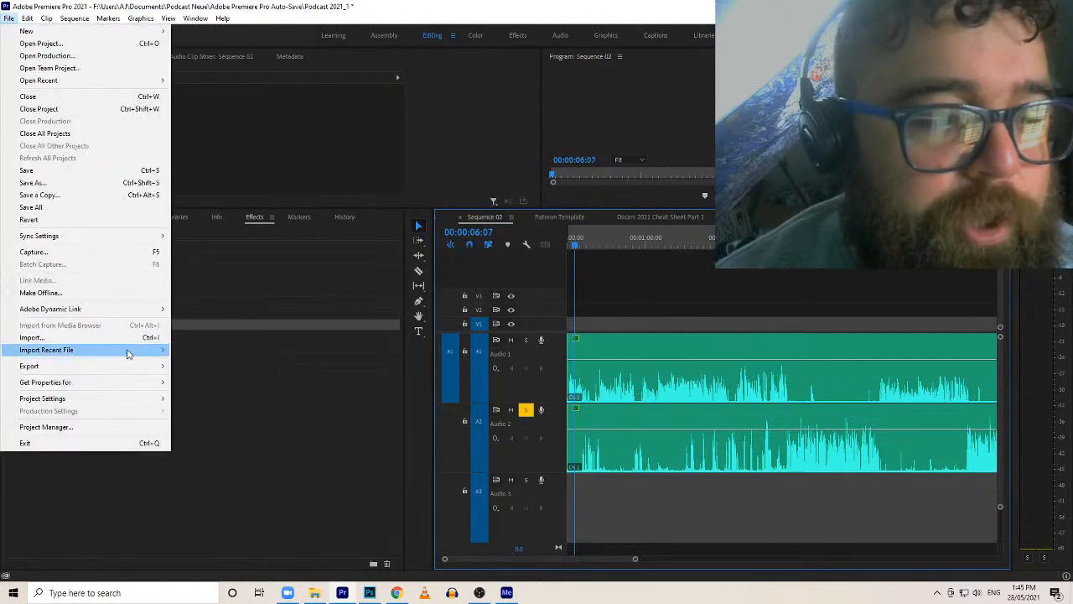
mouse_move(134, 365)
left_click(227, 366)
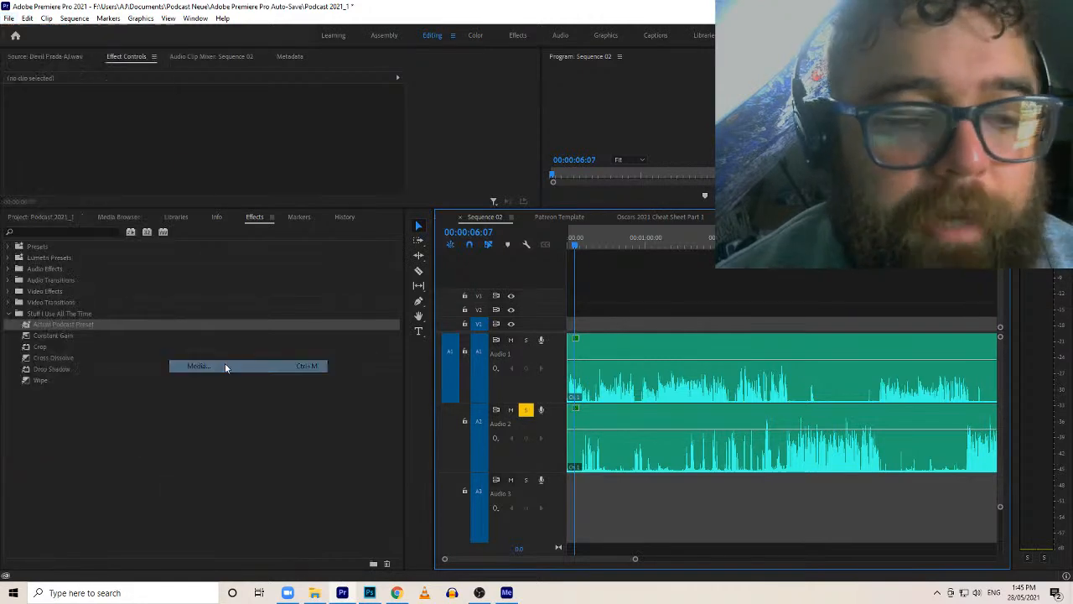
Name the WAV output Devil Richard 1, save it in the Podcast Neue folder, queue it in Media Encoder, and start encoding the queue
left_click(657, 161)
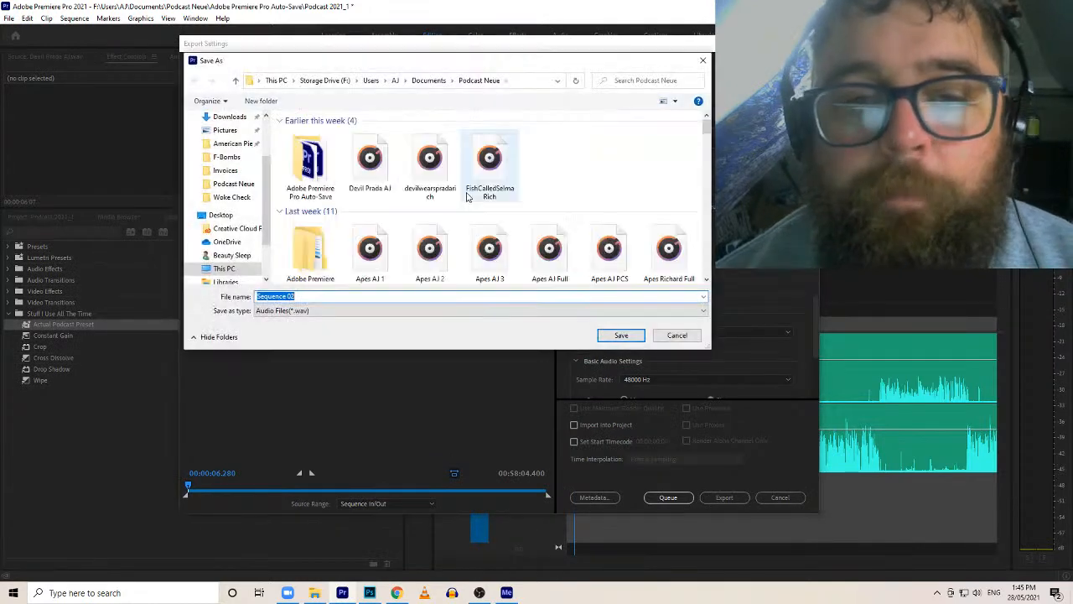
type("Dev")
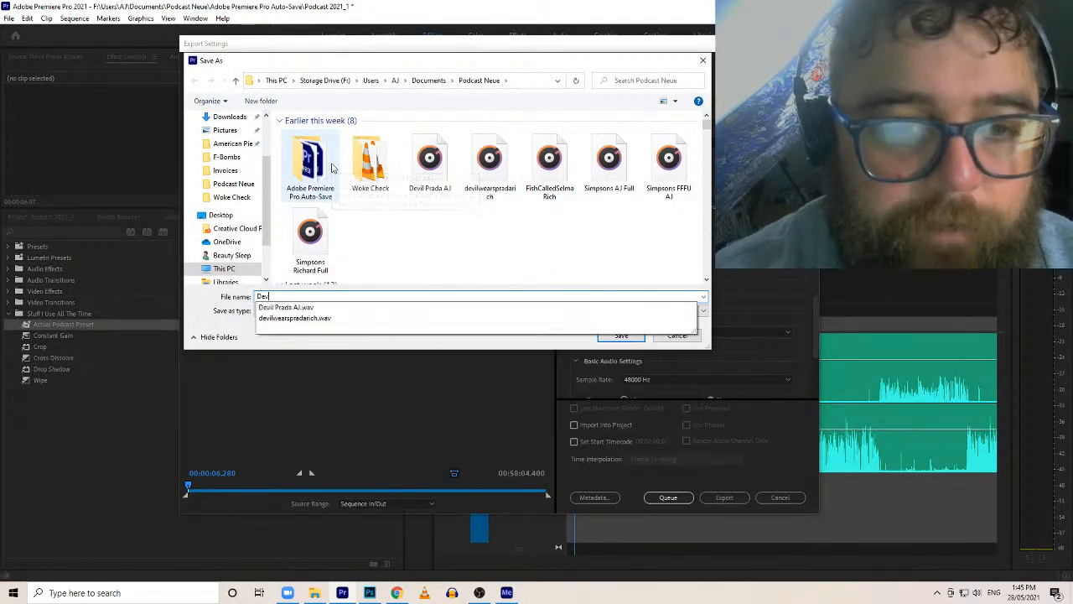
type("il Ri")
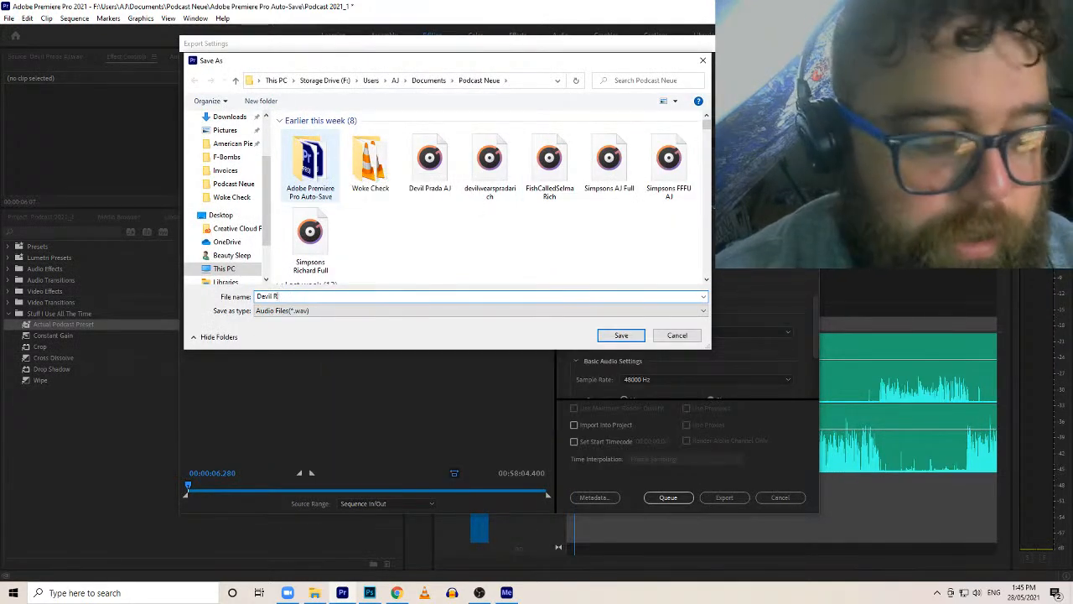
type("chard 1")
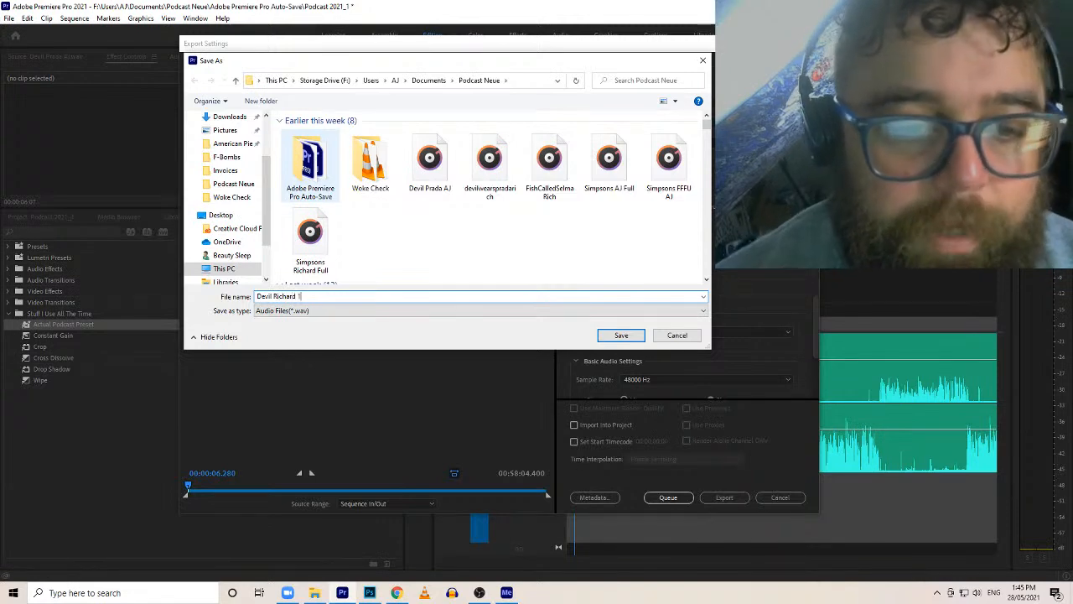
left_click(624, 337)
left_click(668, 497)
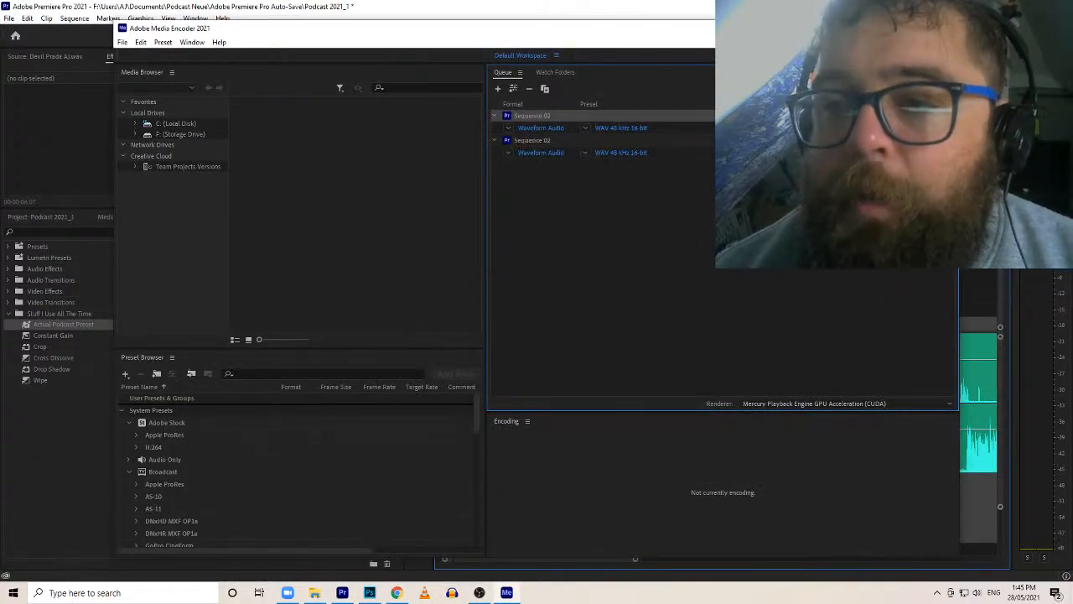
key("Return")
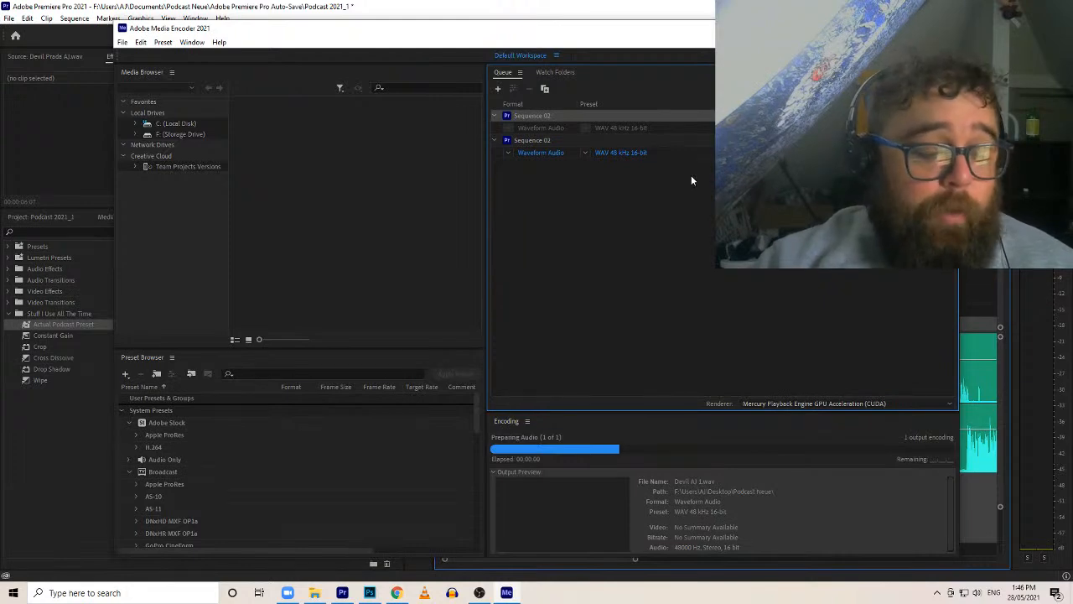
Switch to Photoshop and close the untitled How to Edit a Podcast document without saving it
left_click(372, 591)
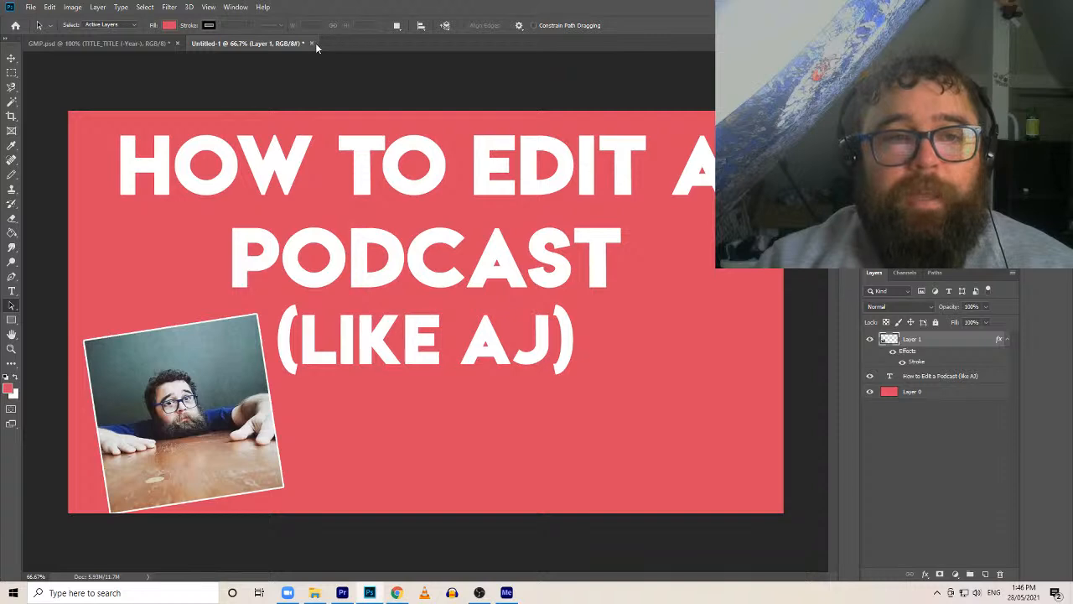
left_click(311, 43)
left_click(536, 227)
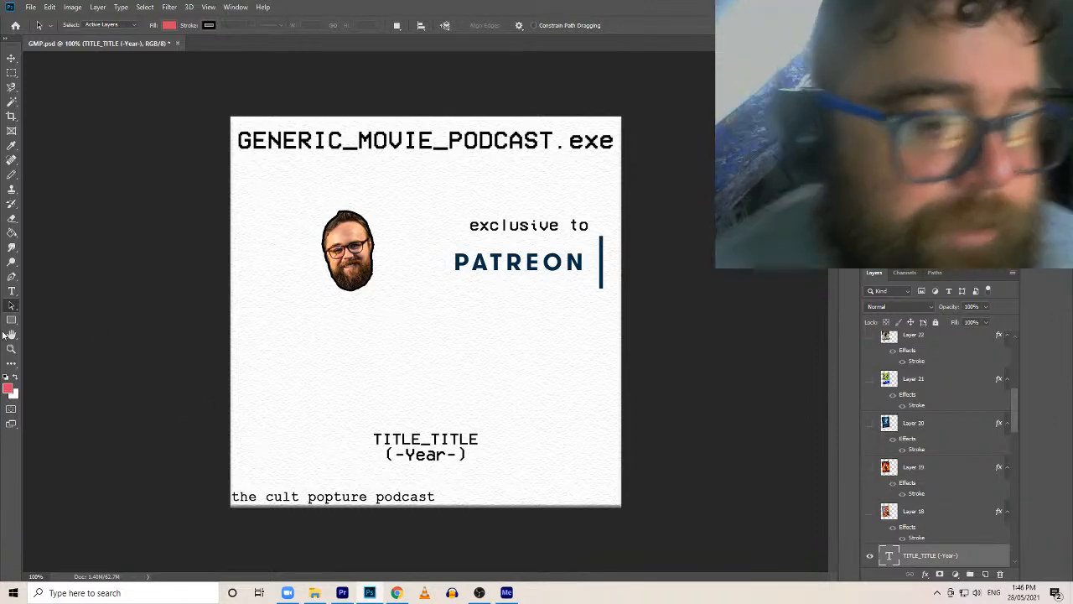
Replace the TITLE_TITLE placeholder on the GMP.psd cover with THE_DEVIL_WEARS_PRADA
left_click(11, 291)
left_click(453, 437)
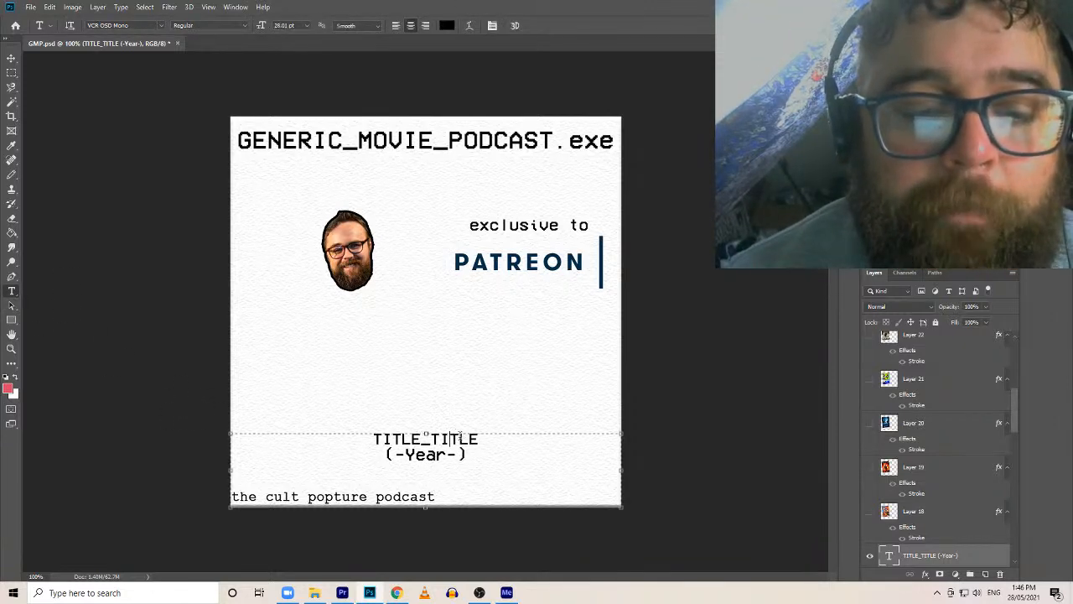
left_click_drag(474, 439, 355, 434)
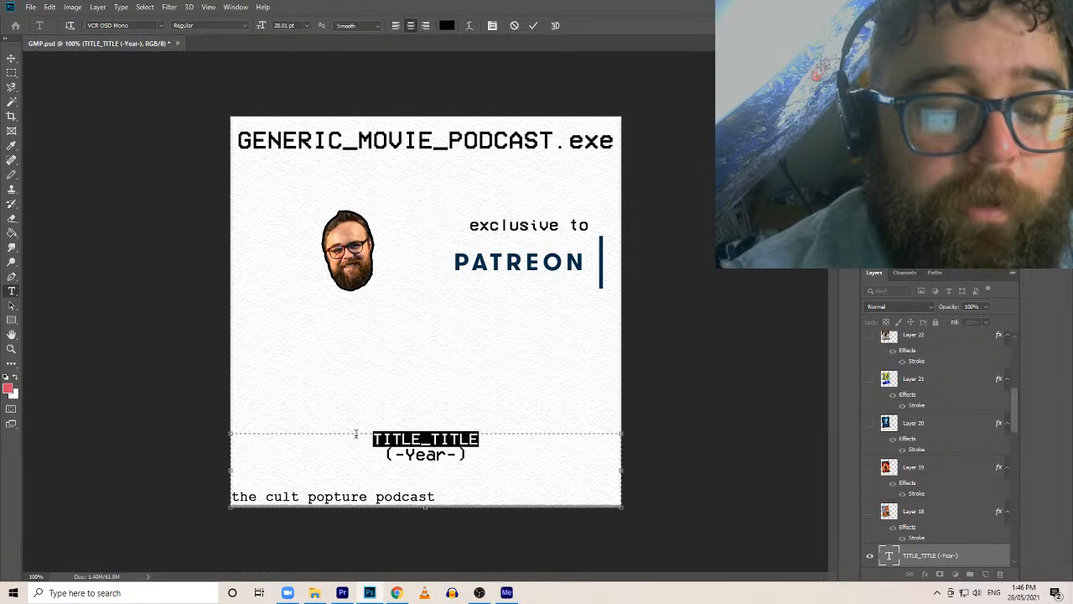
type("THE_")
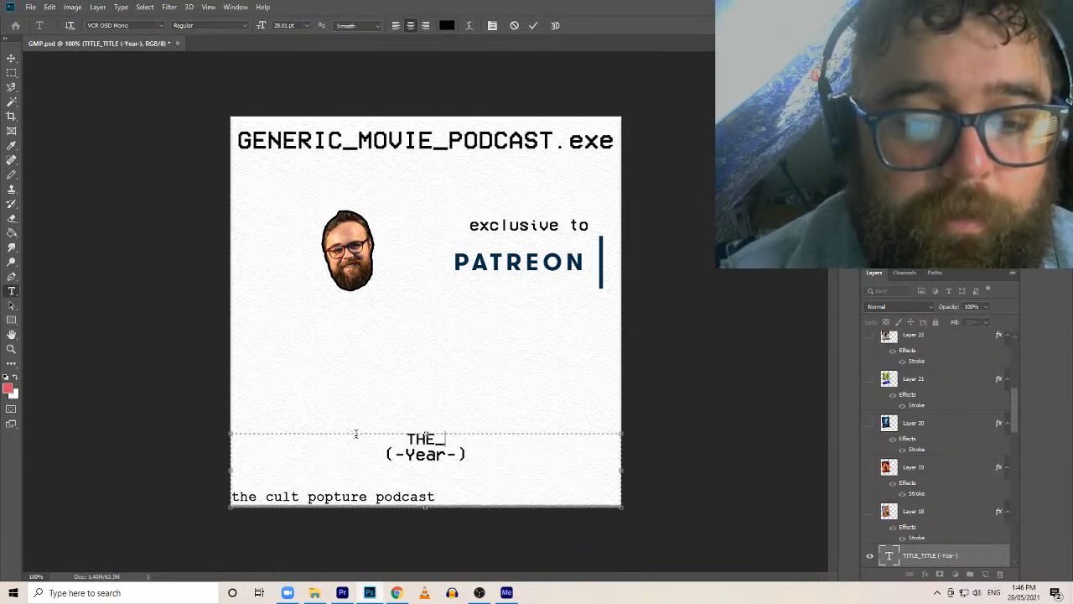
type("DEVIL")
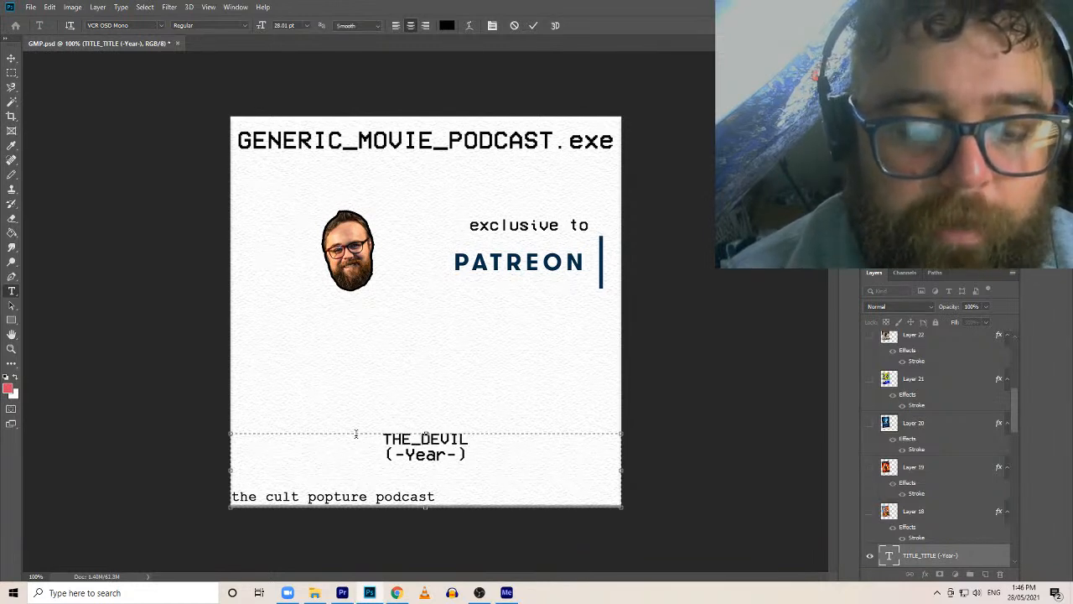
type("_WEARS")
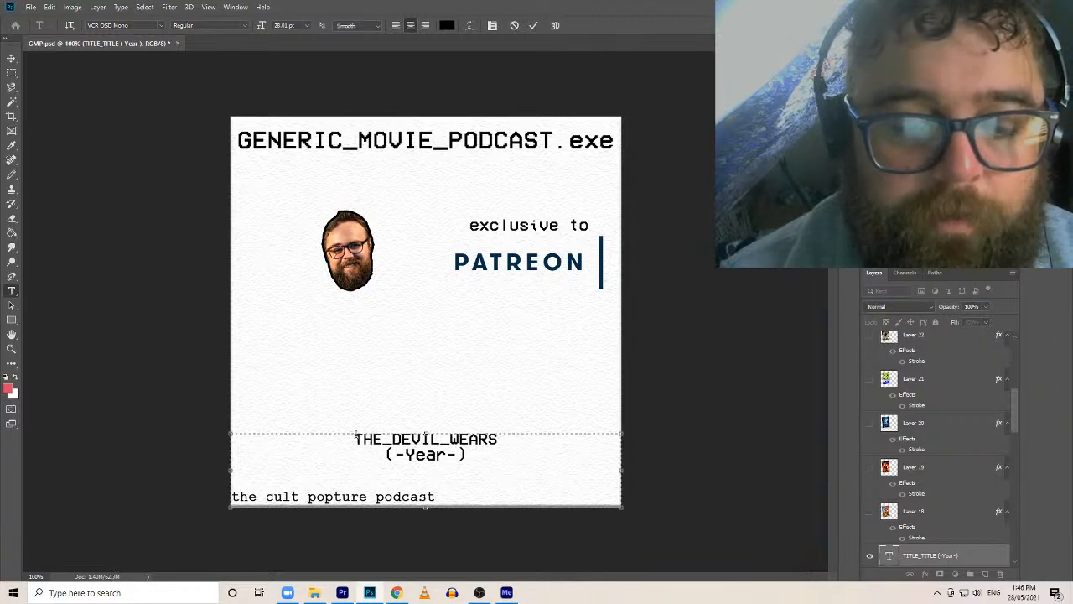
type("_PRADA")
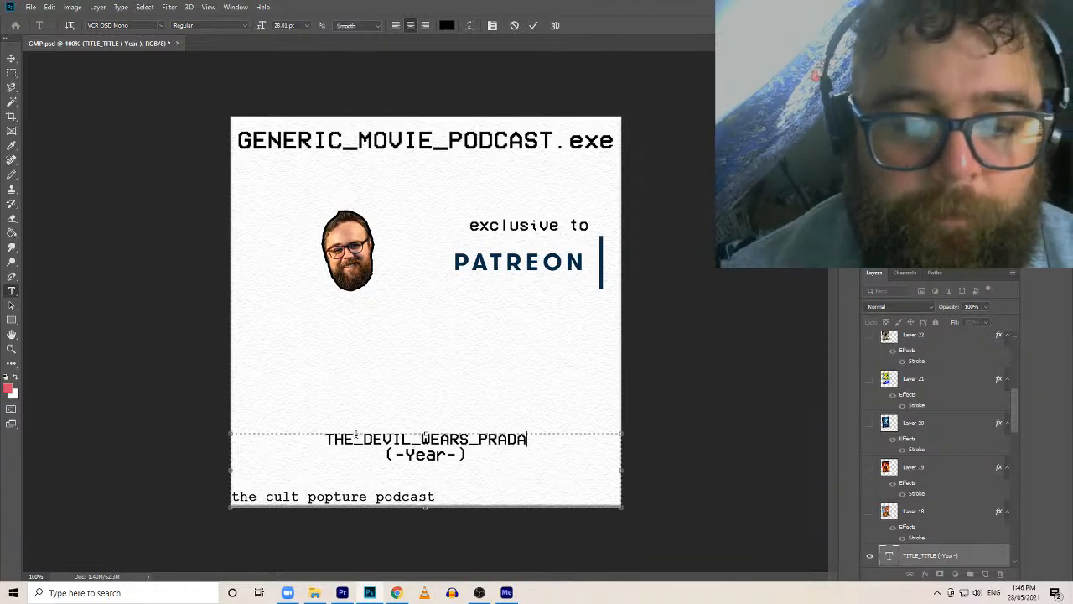
Switch to Chrome and search Google Images for "the devil wears prada poster" in a new tab
left_click(397, 592)
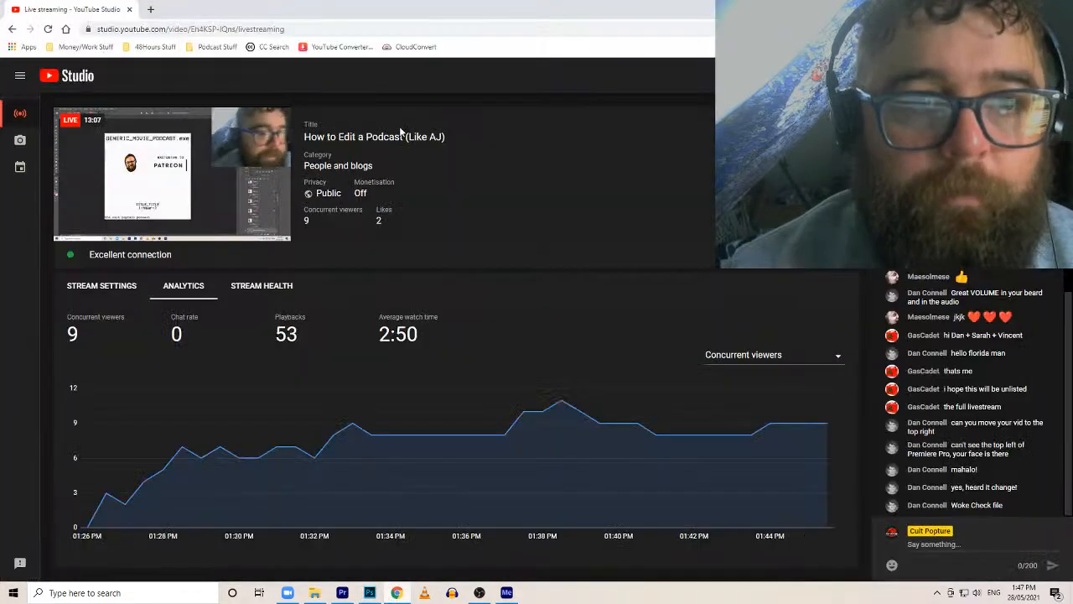
left_click(153, 9)
type("teh deveil")
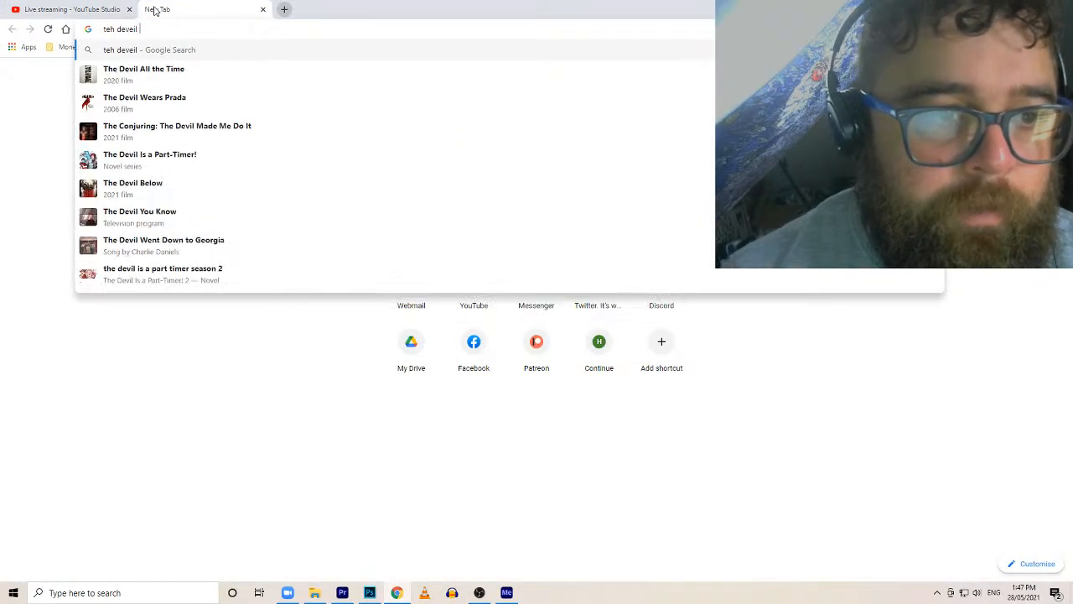
left_click(184, 98)
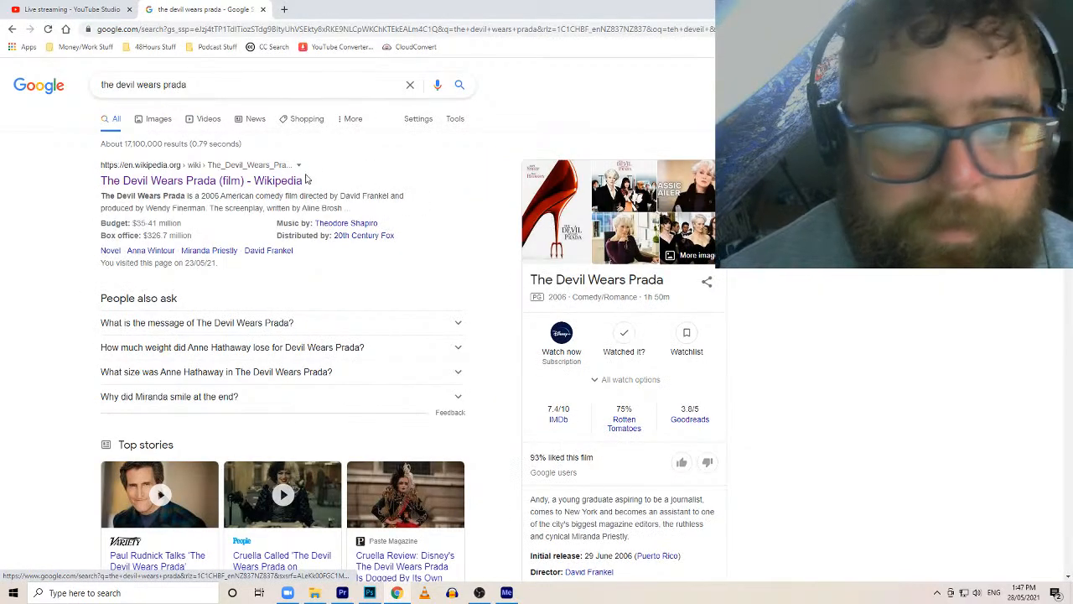
left_click(166, 119)
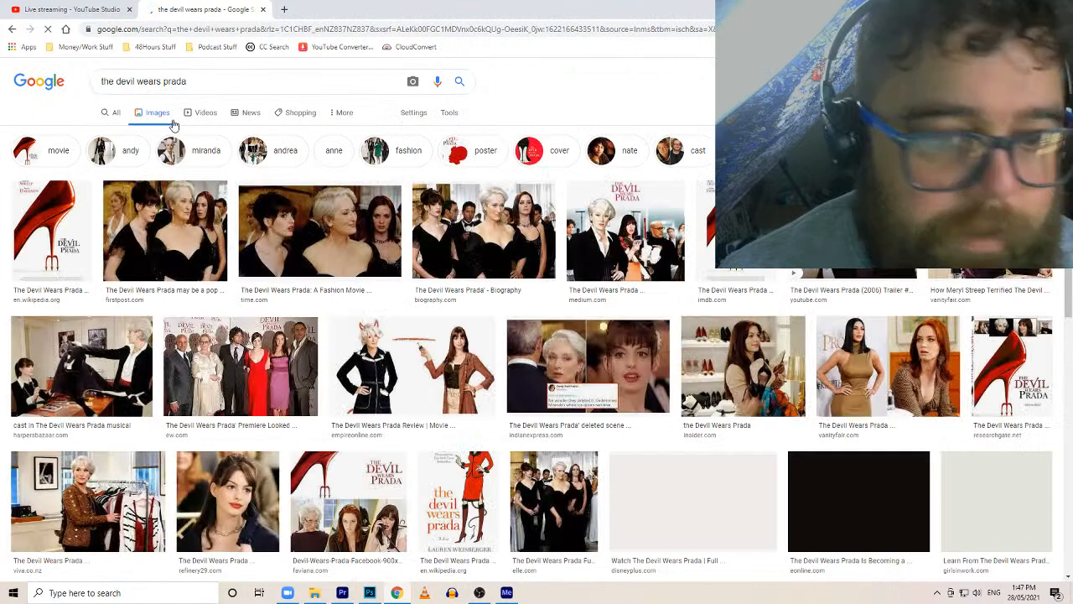
left_click(229, 87)
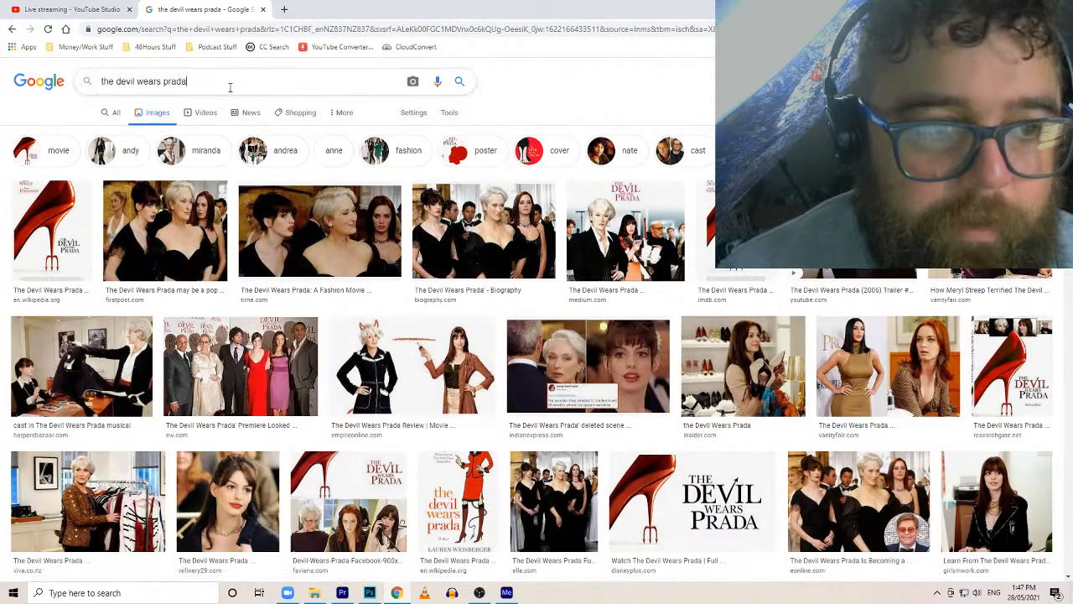
type("poster")
key("Return")
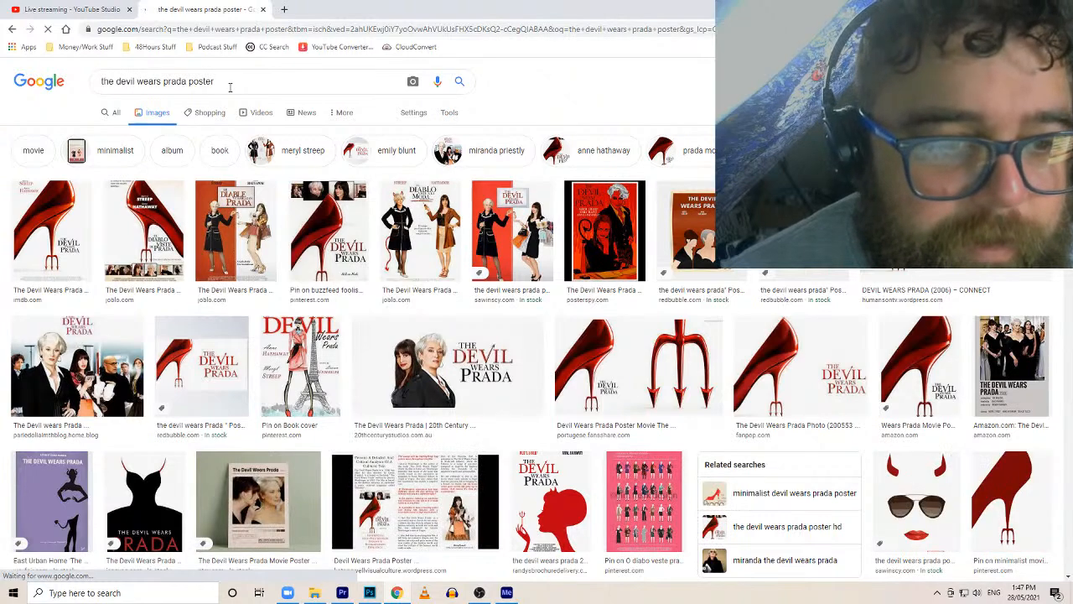
Preview the poster results and copy the IMDb image of the red heel poster with the English title
left_click(154, 217)
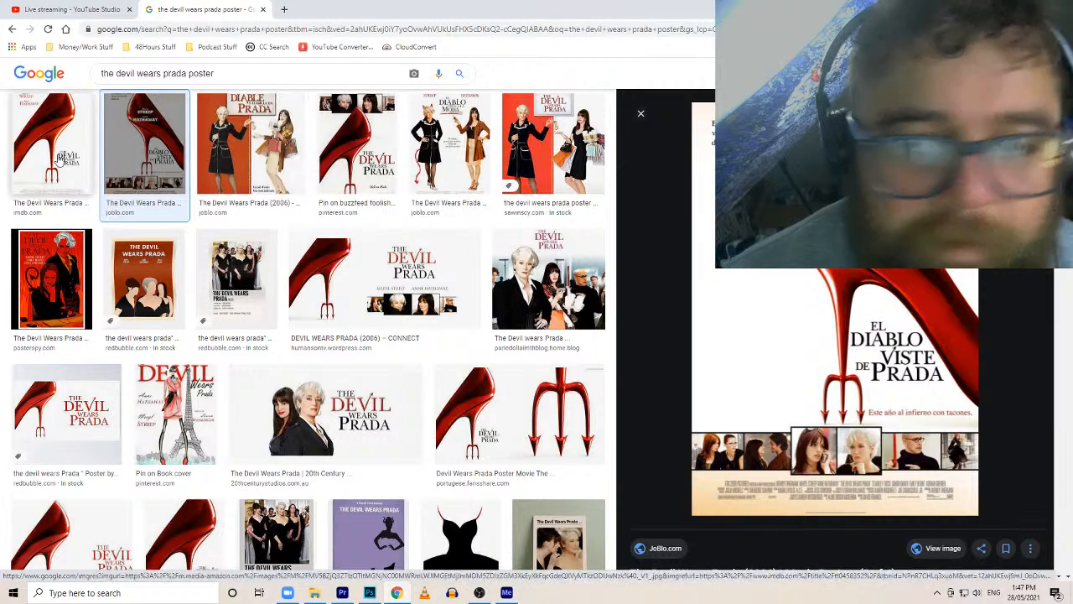
left_click(52, 142)
scroll(678, 230, "down", 5)
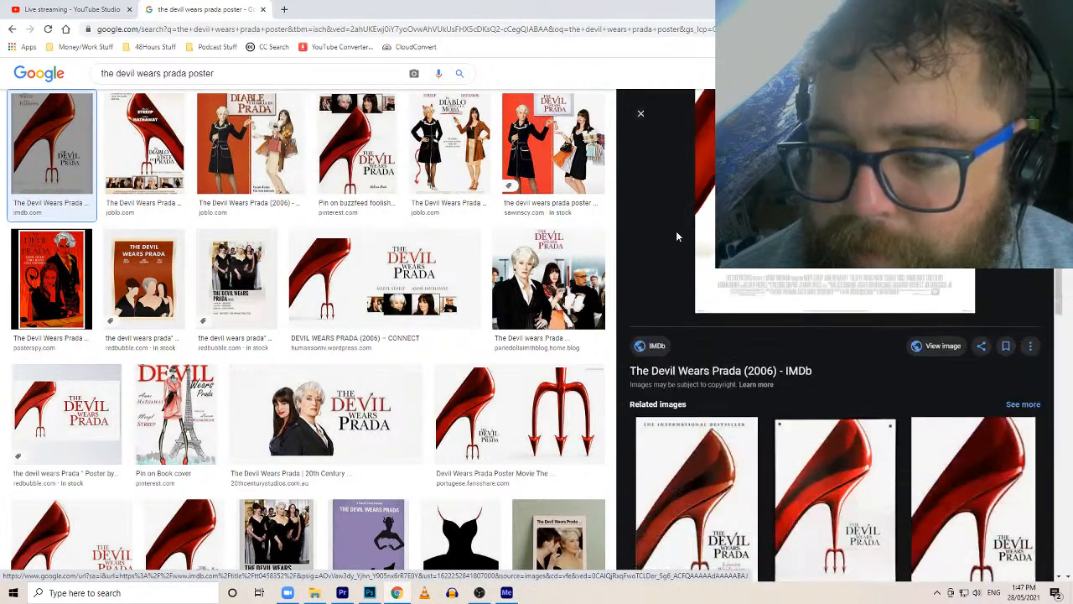
scroll(677, 236, "down", 3)
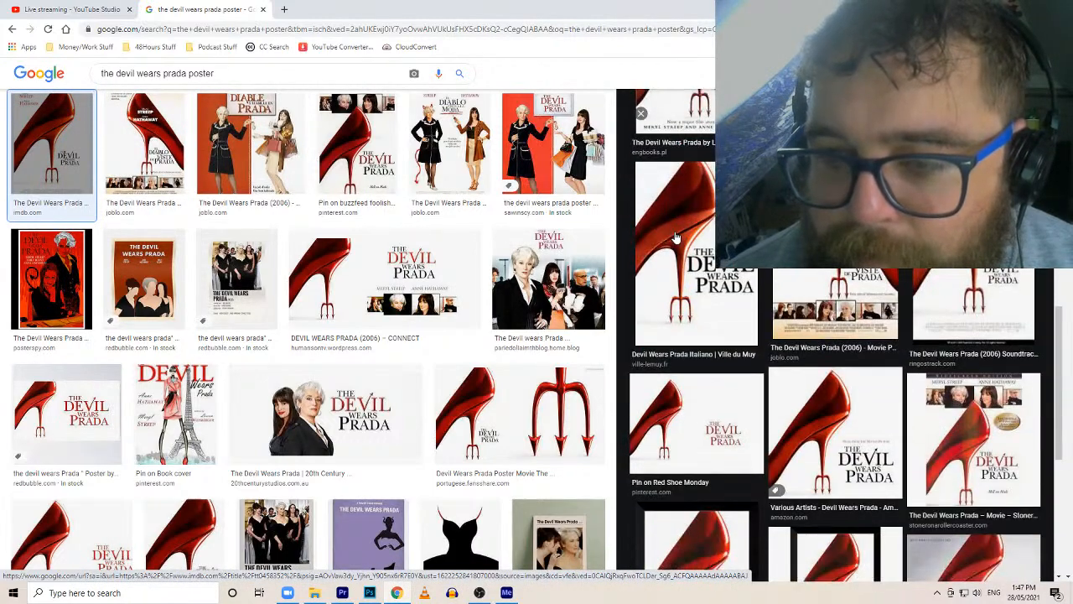
scroll(677, 237, "up", 8)
right_click(809, 255)
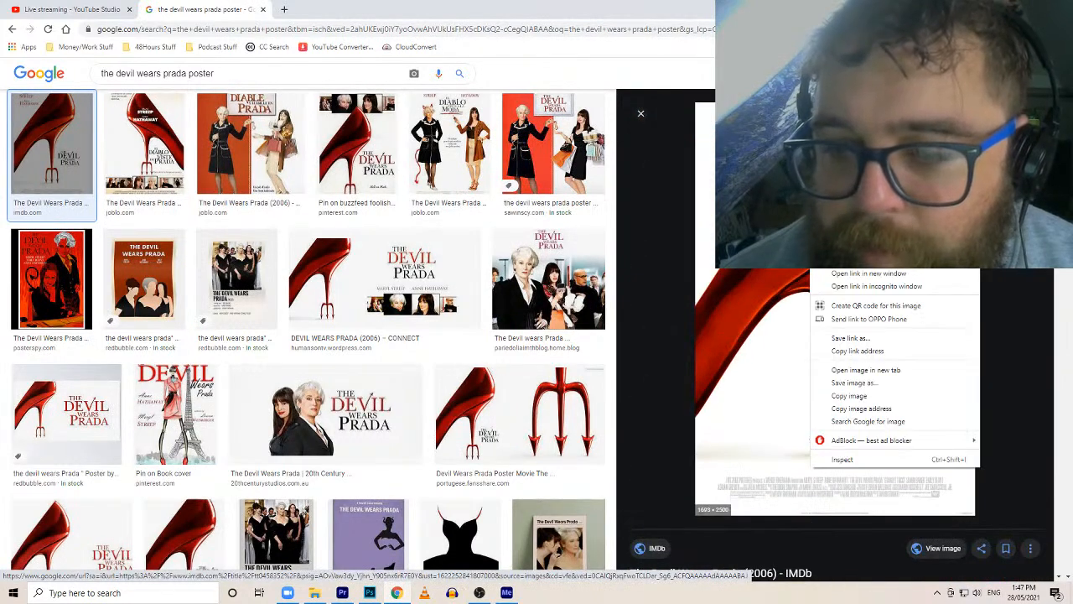
left_click(850, 395)
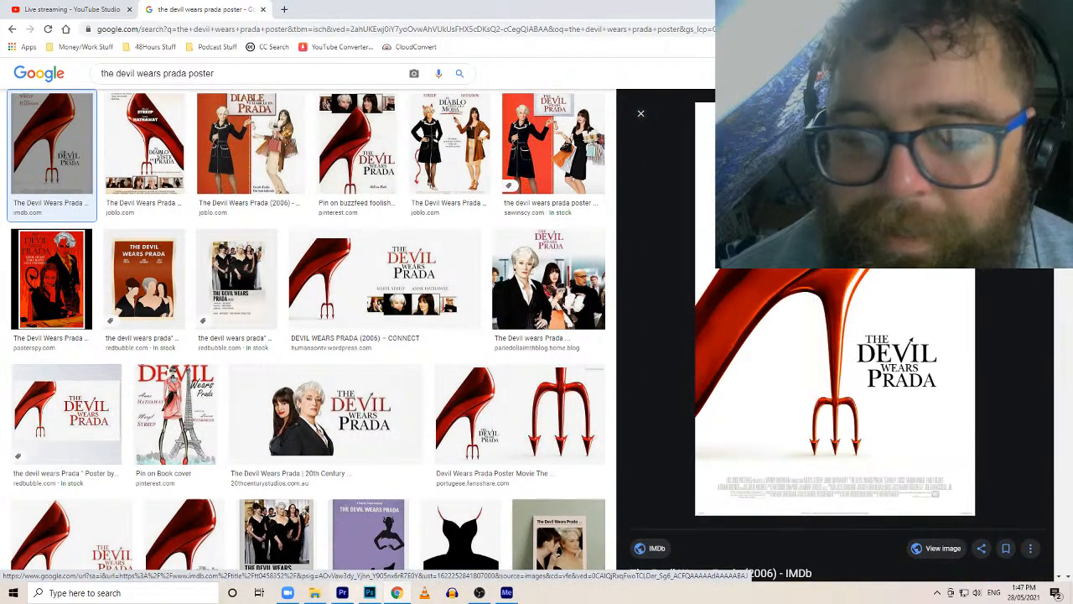
Switch back to Photoshop, change the -Year- placeholder under the film title to 2006, and commit the text
left_click(370, 594)
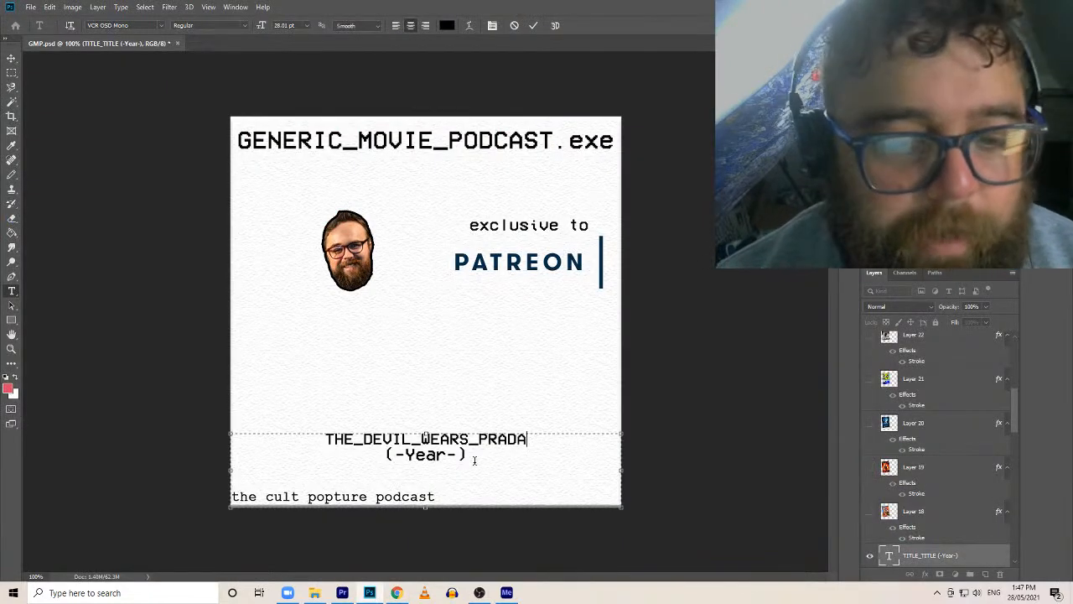
left_click_drag(459, 453, 390, 463)
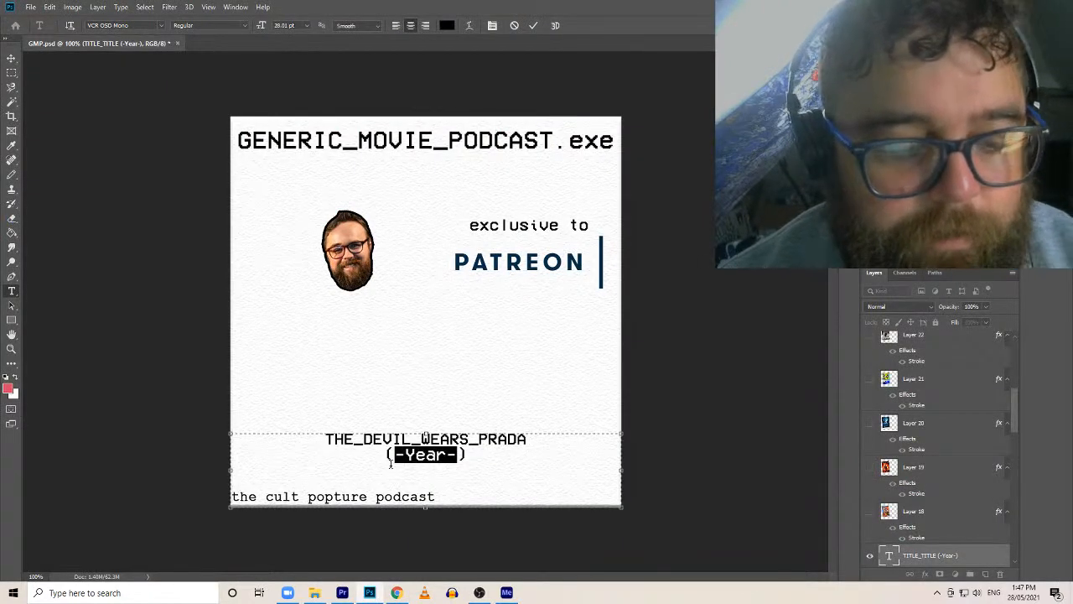
type("2058")
key("BackSpace")
key("BackSpace")
type("06")
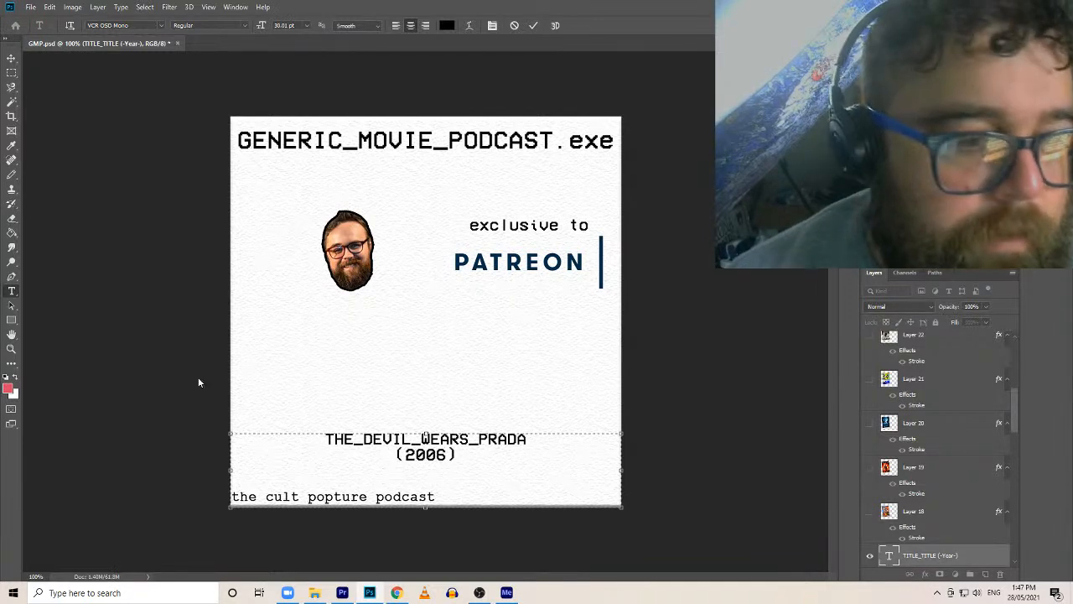
left_click(10, 305)
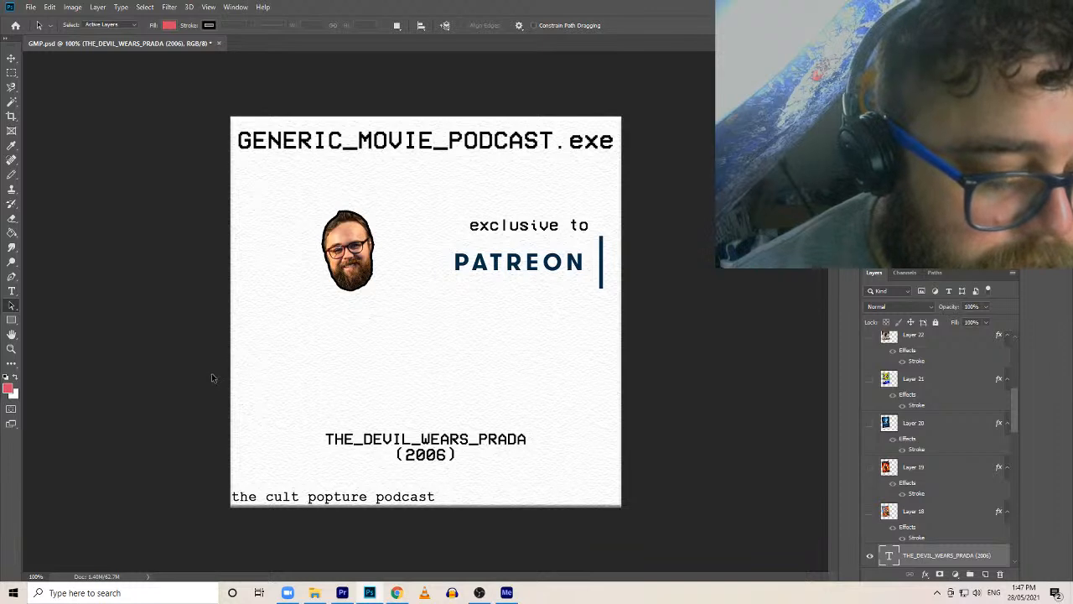
Paste the copied poster into the cover, scale it to about 16%, and place it behind the face cutout above the film title
key("ctrl+v")
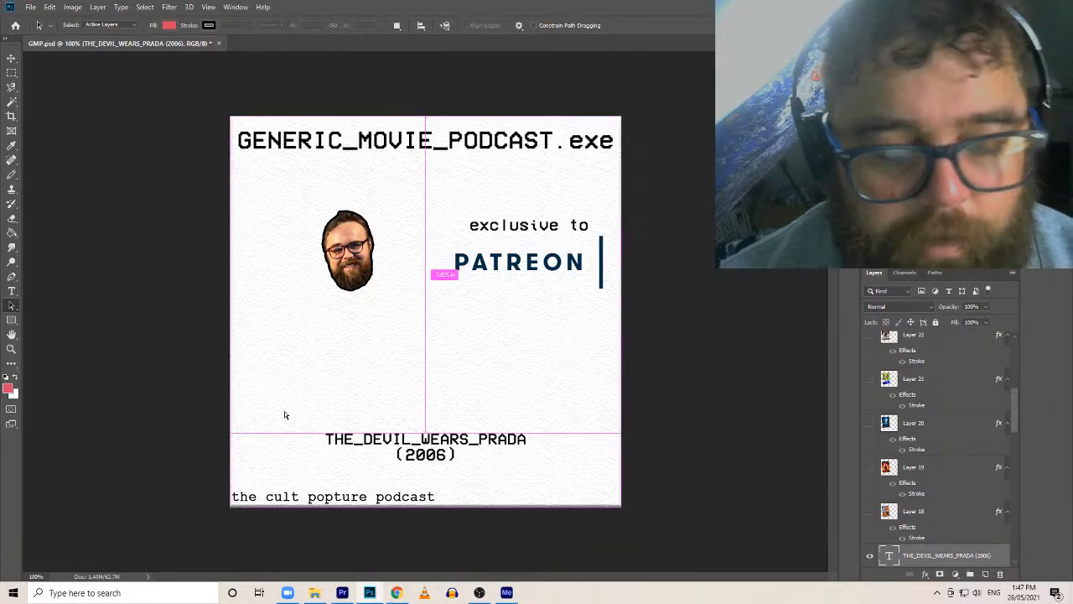
key("ctrl+t")
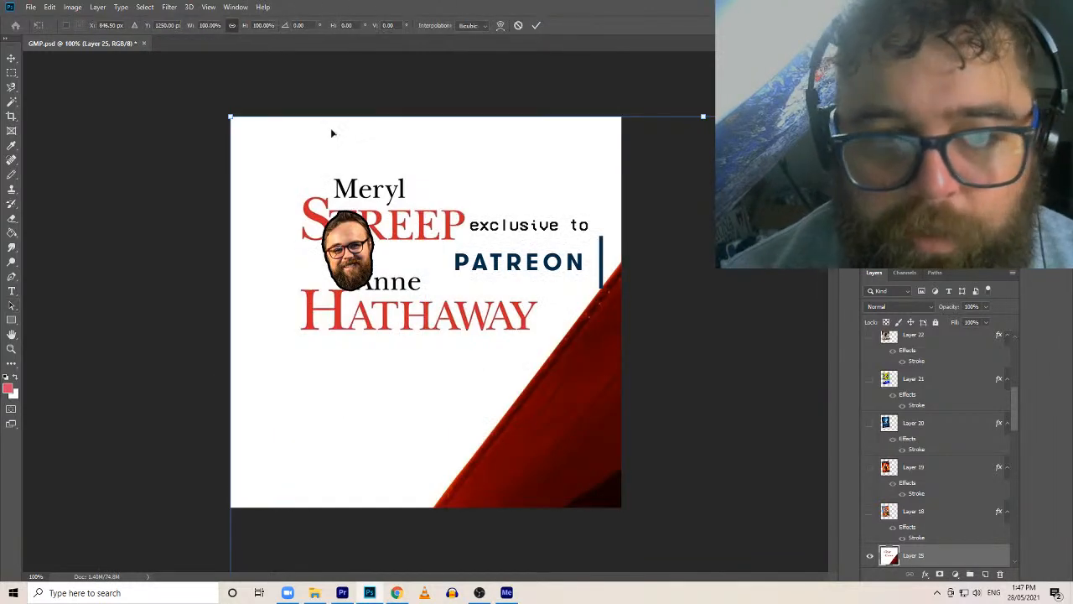
left_click_drag(233, 116, 567, 461)
left_click_drag(593, 533, 332, 155)
left_click_drag(235, 136, 462, 443)
key("ctrl+z")
left_click_drag(526, 502, 313, 199)
left_click_drag(463, 140, 382, 219)
left_click_drag(387, 296, 409, 256)
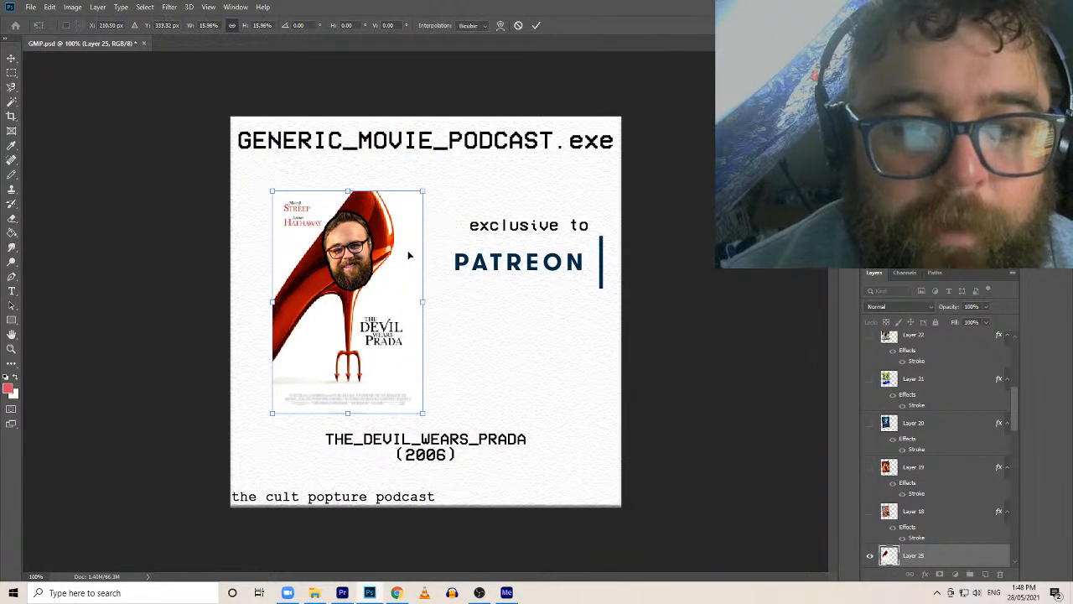
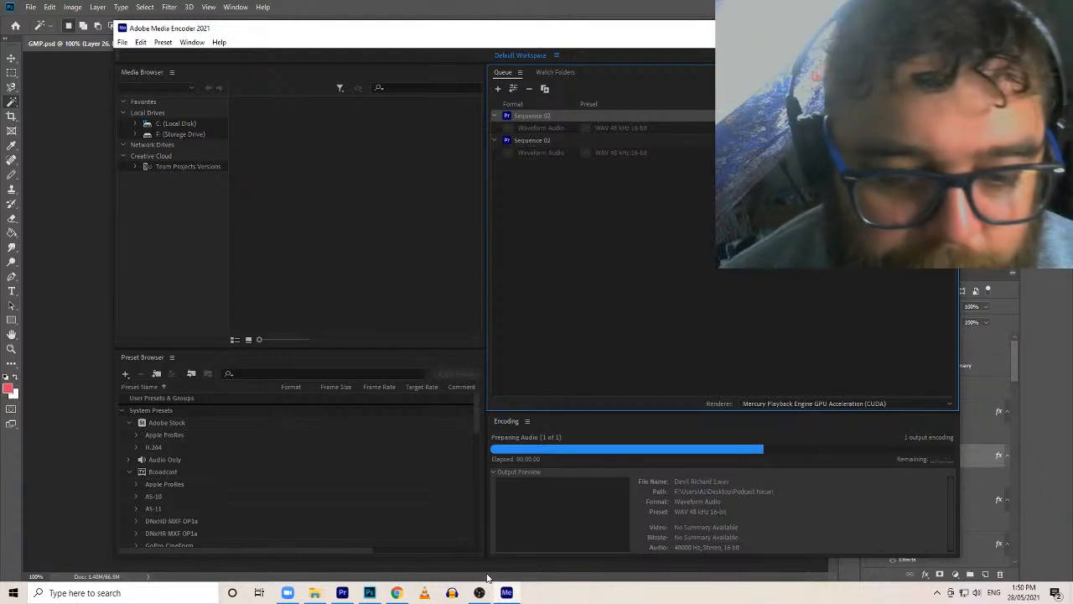
Check the livestream page in YouTube Studio and the encoding status in Media Encoder, ending in Premiere Pro
left_click(394, 524)
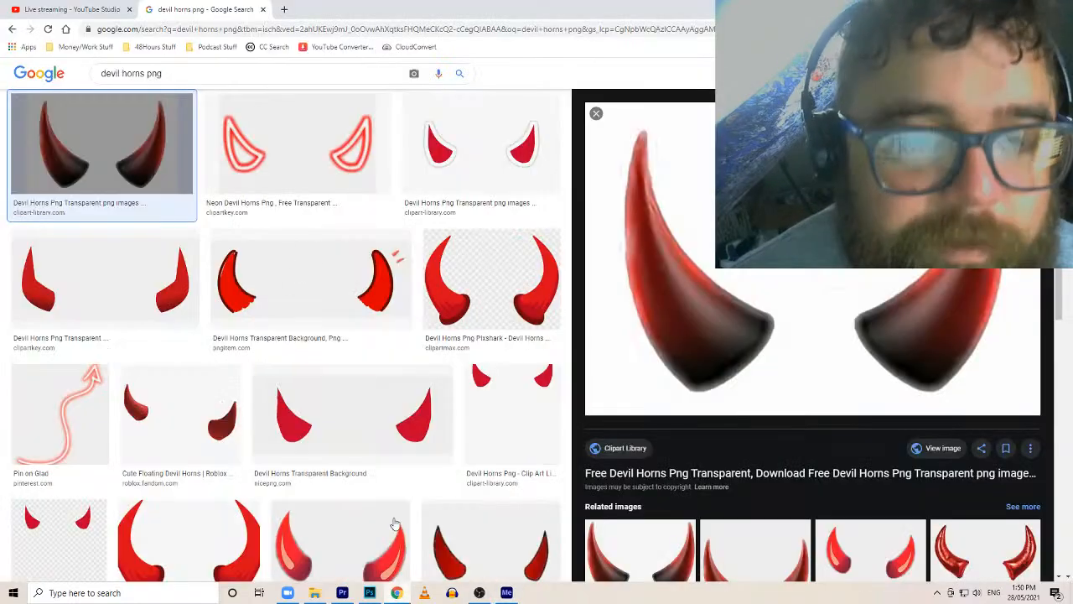
left_click(76, 9)
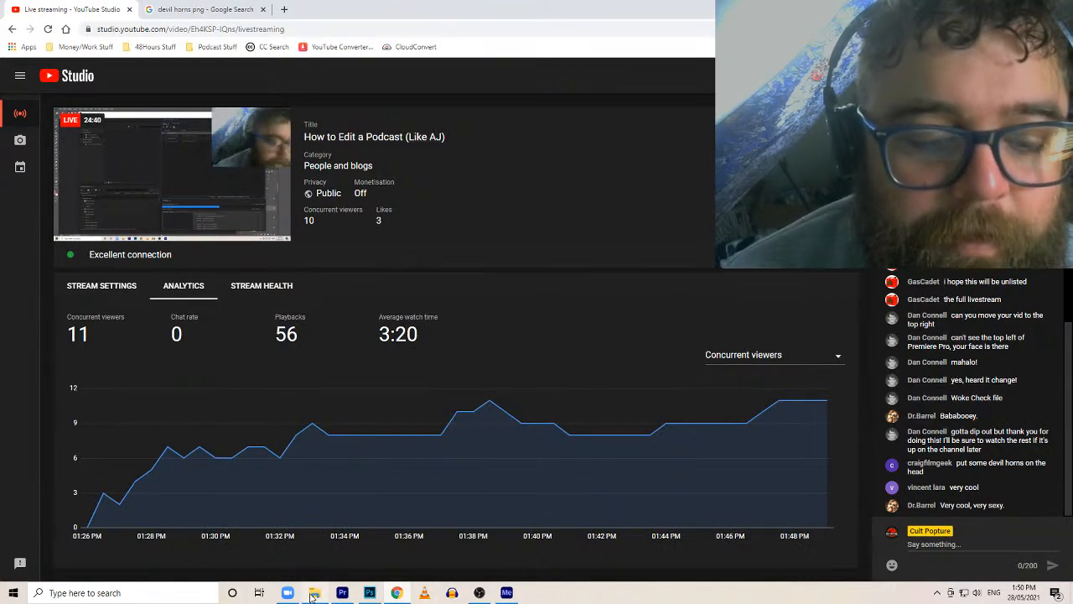
left_click(342, 592)
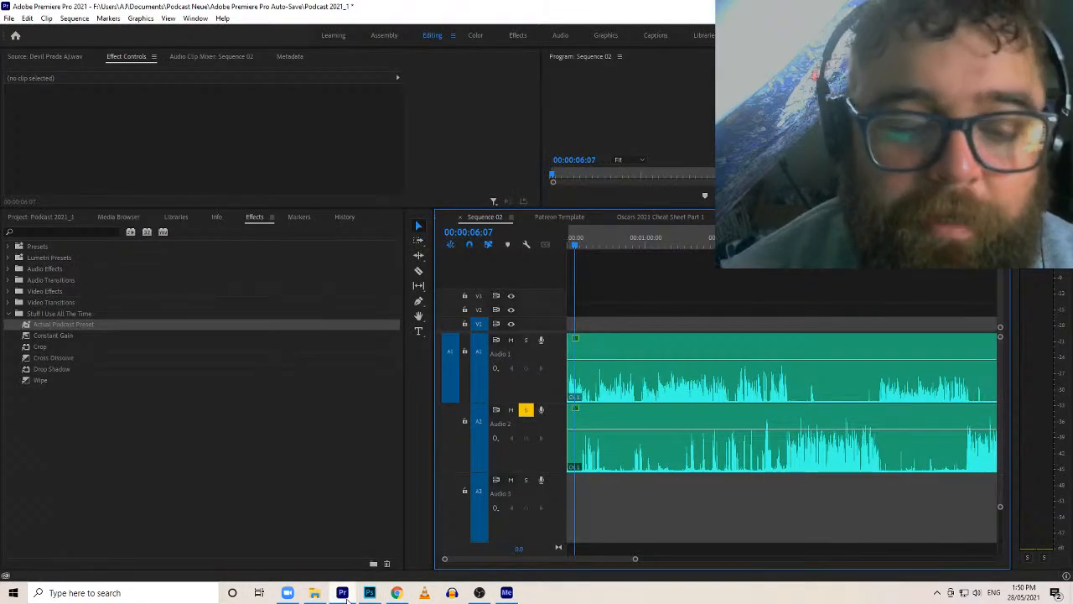
left_click(507, 593)
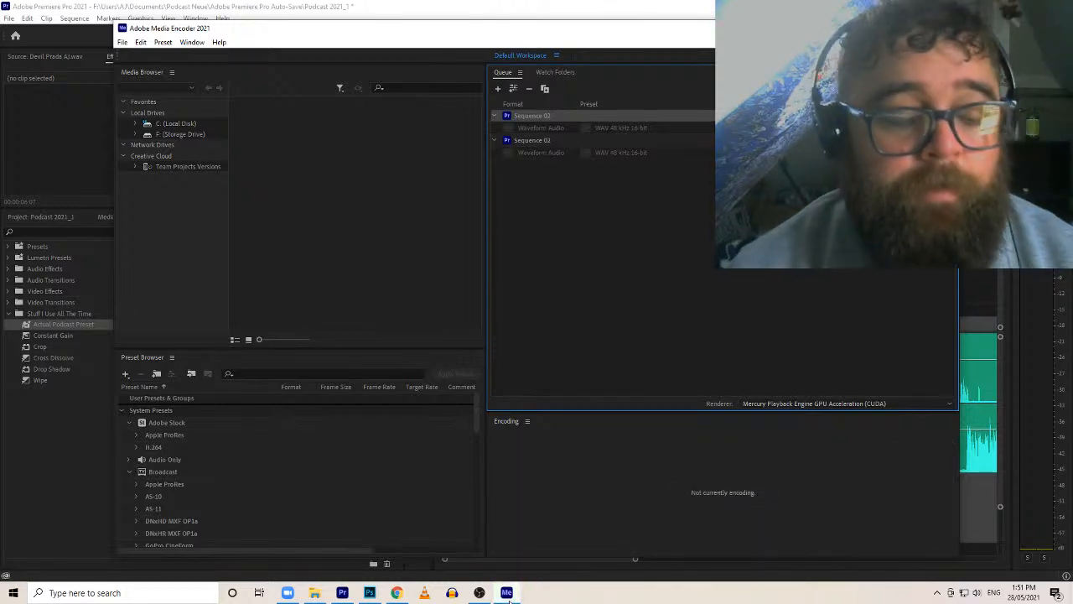
left_click(507, 595)
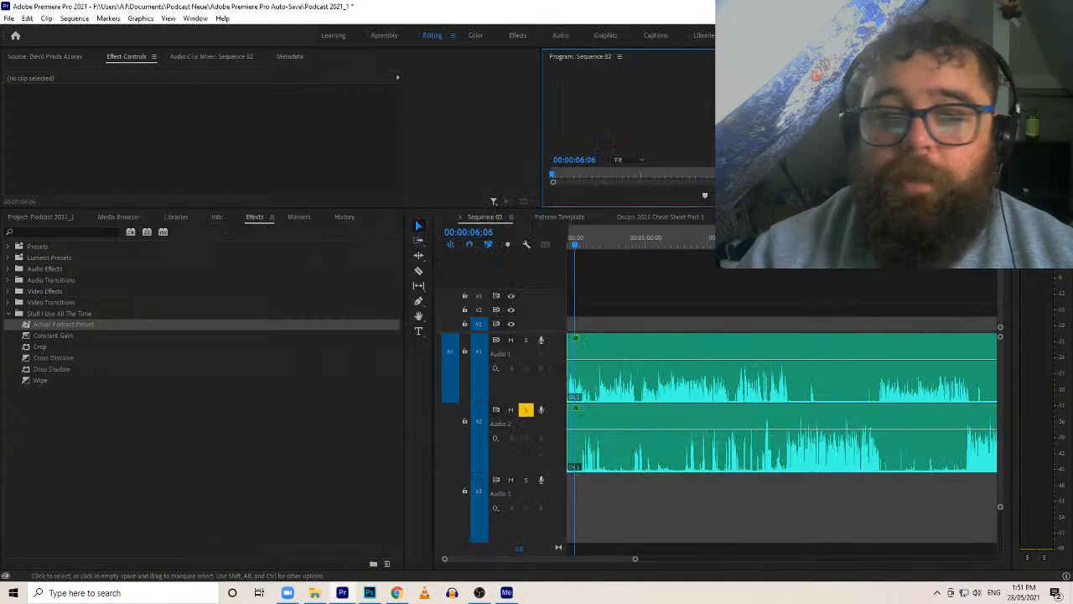
Import the Devil Richard 1 and Devil AJ 1 audio files from the Podcast Neue folder into the Premiere project
left_click(42, 218)
left_click(314, 592)
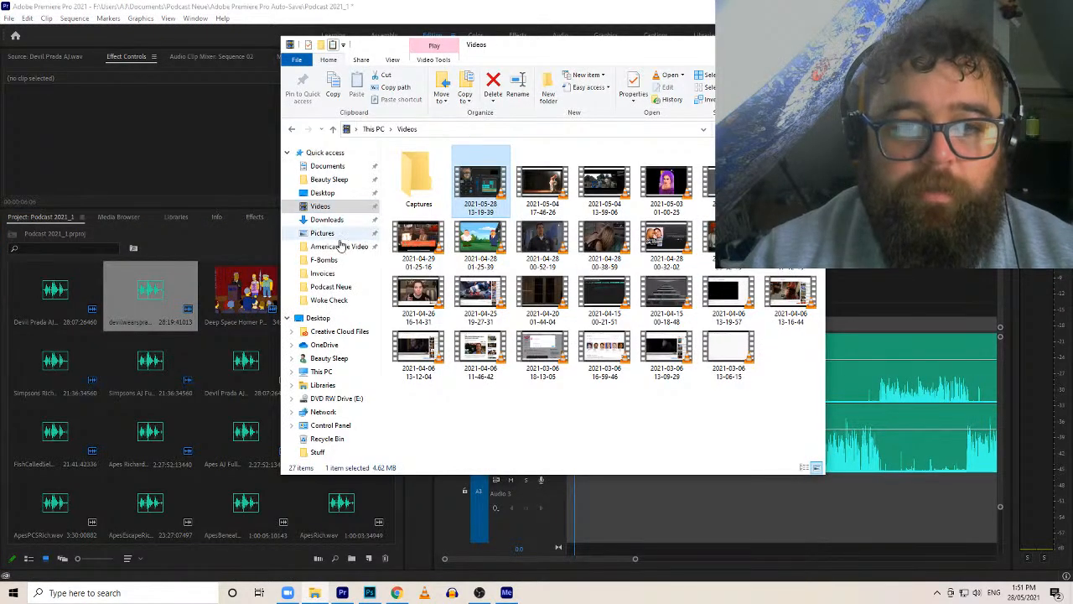
left_click(332, 290)
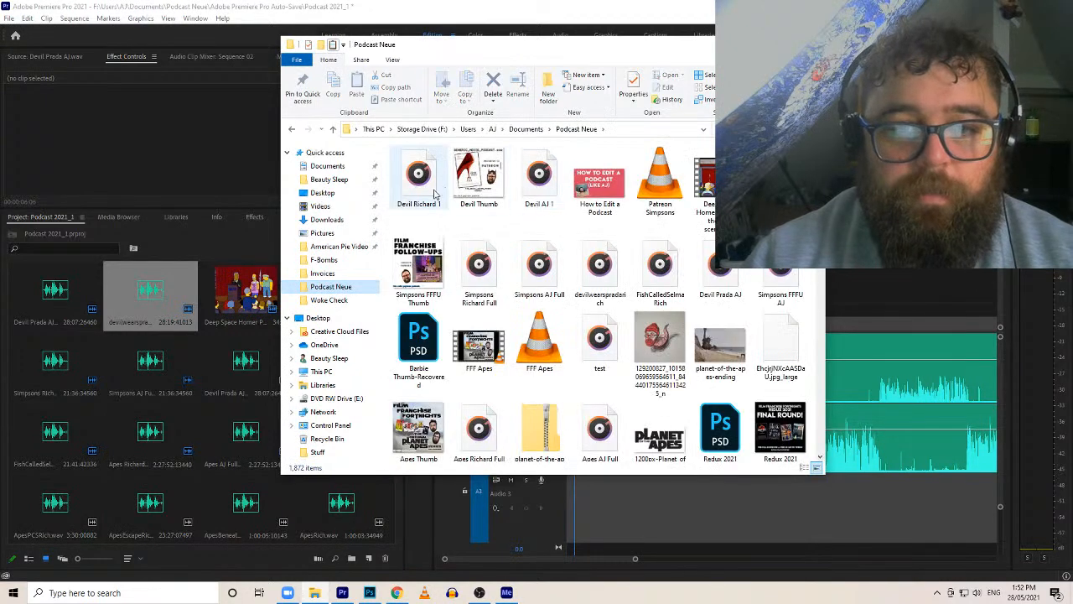
left_click(435, 189)
left_click(539, 180, "ctrl")
left_click_drag(436, 191, 48, 300)
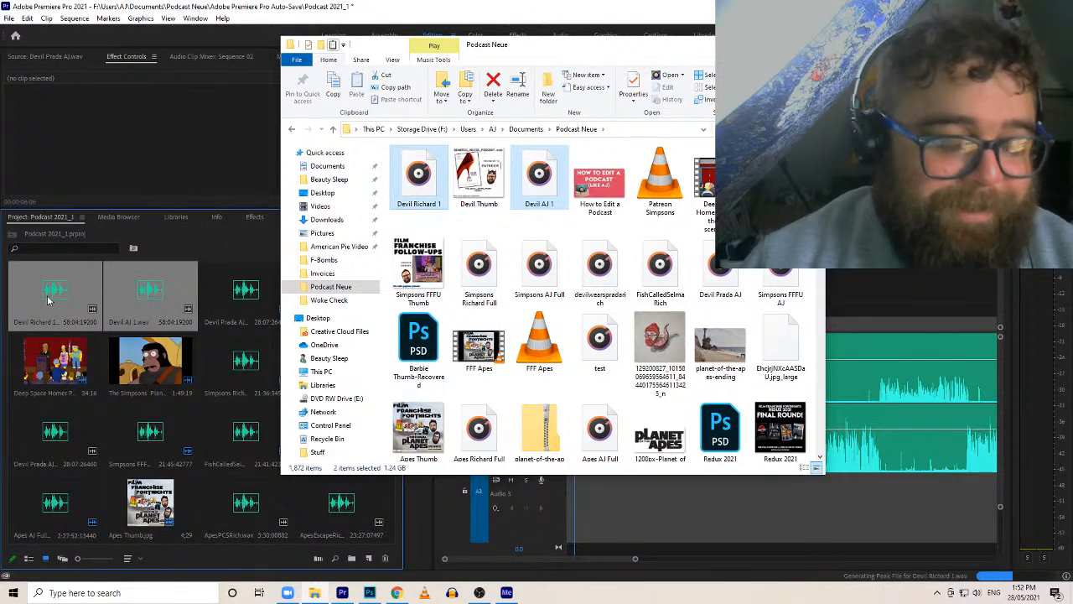
left_click(113, 309)
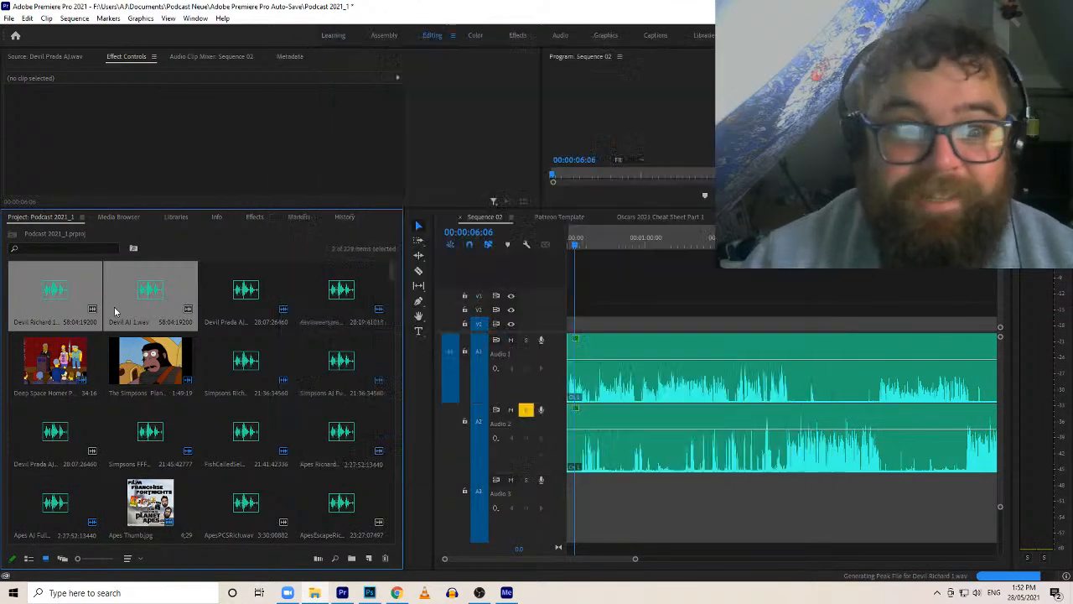
Open the Patreon Devil sequence and view the waveforms of Devil AJ 1.wav and Devil Richard 1.wav as source clips
left_click(993, 216)
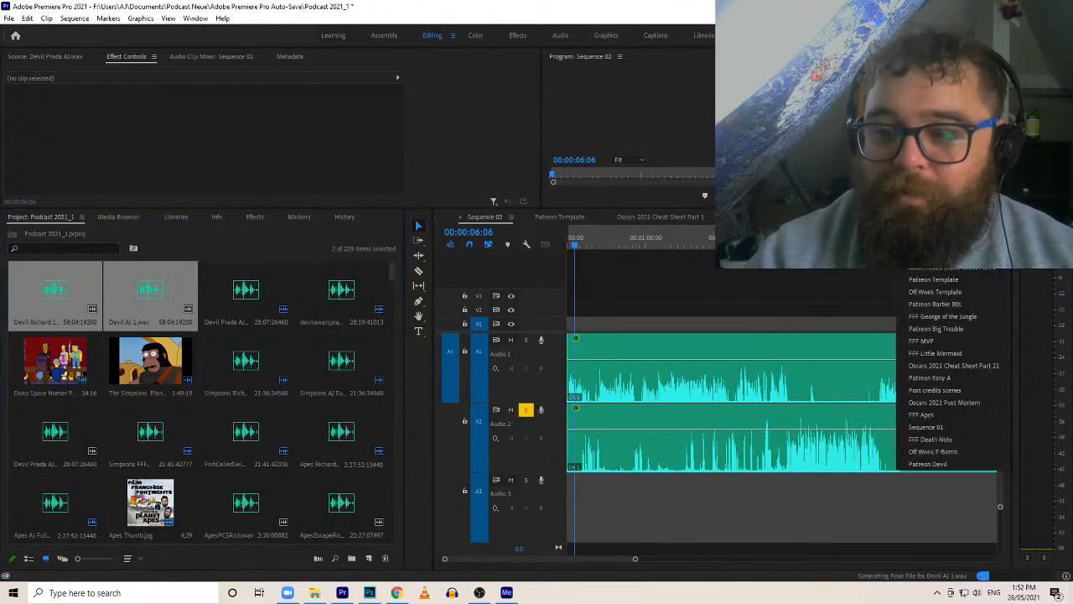
left_click(930, 464)
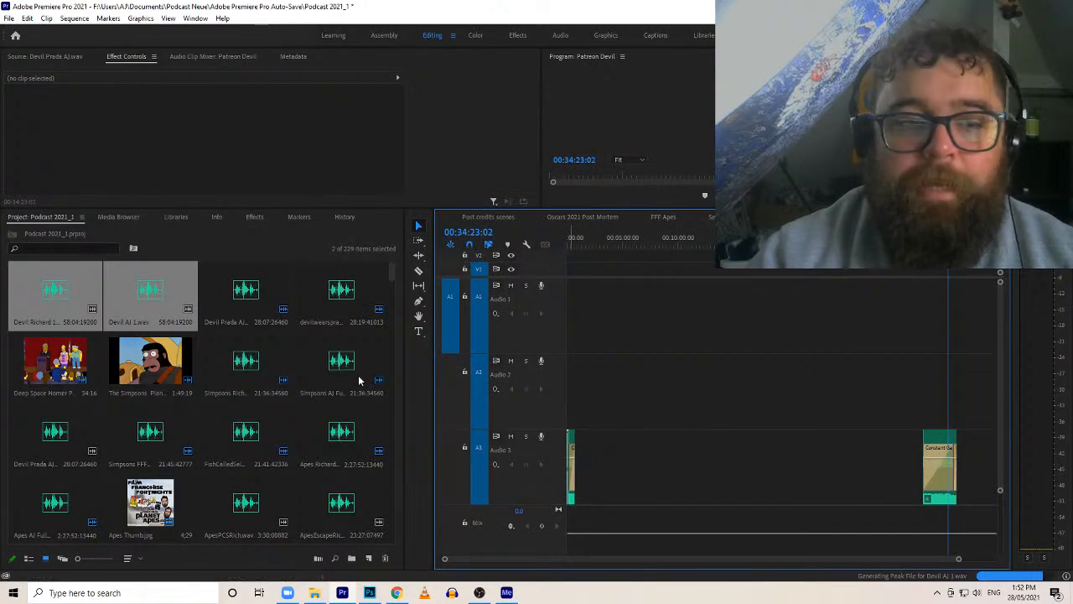
double_click(151, 300)
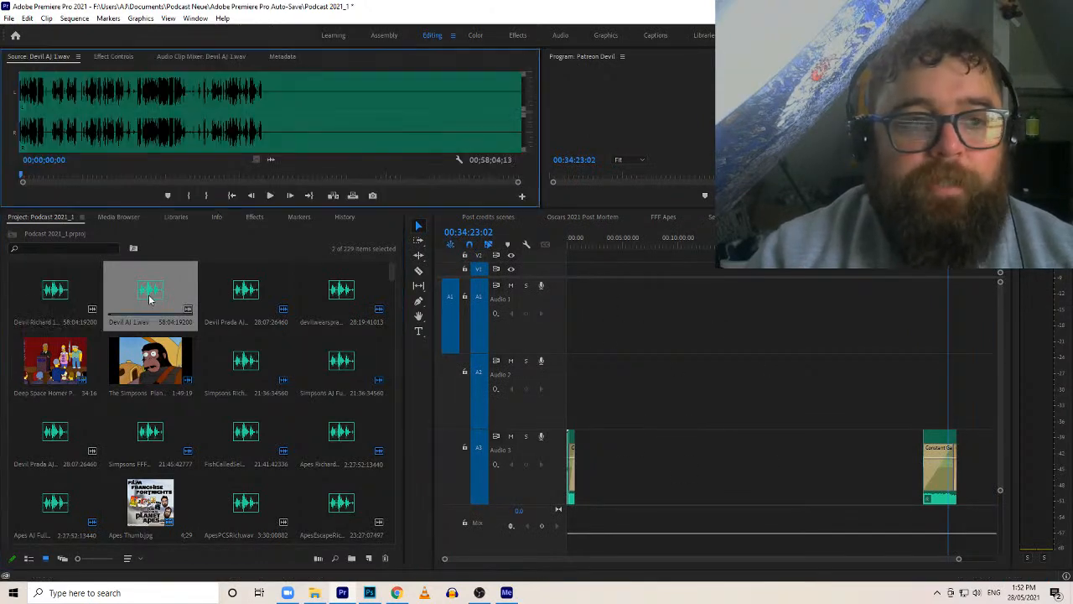
double_click(71, 286)
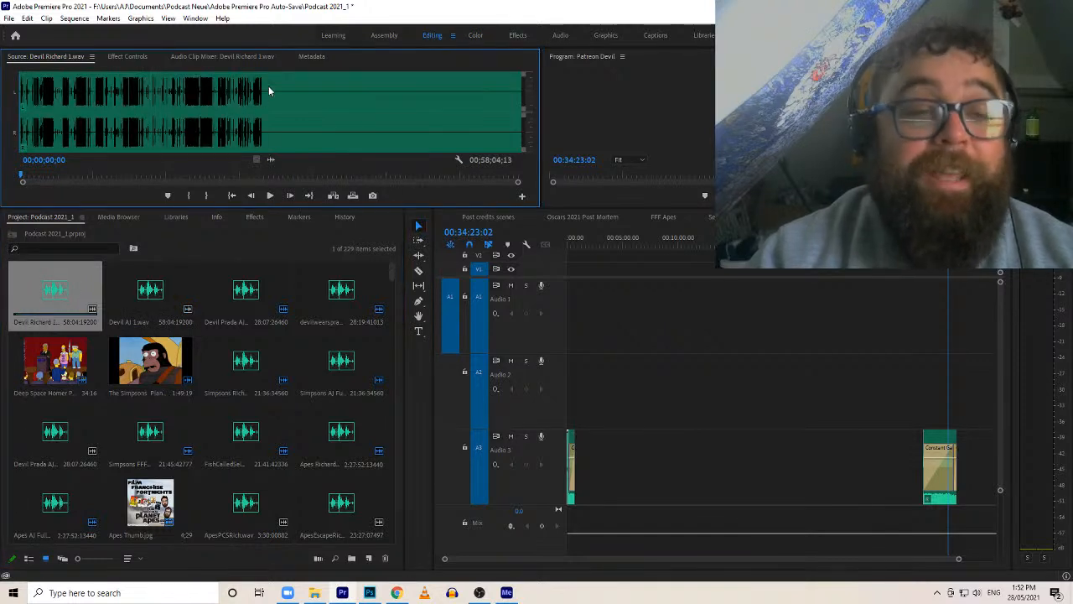
Return to Sequence 02 and mark an out point at the end of its two recordings
left_click(999, 216)
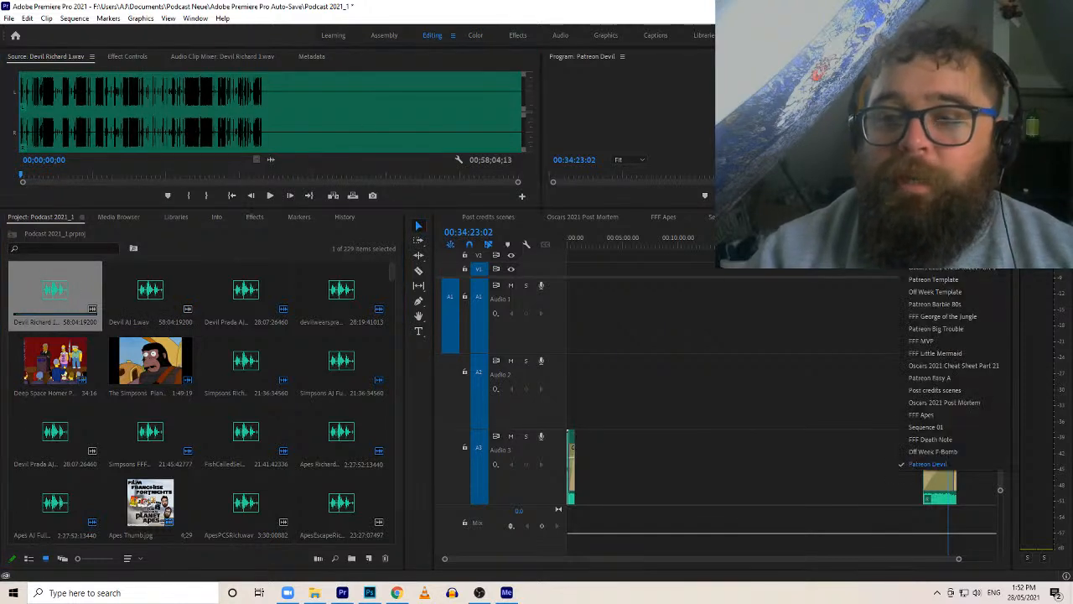
left_click(926, 404)
left_click_drag(647, 560, 910, 539)
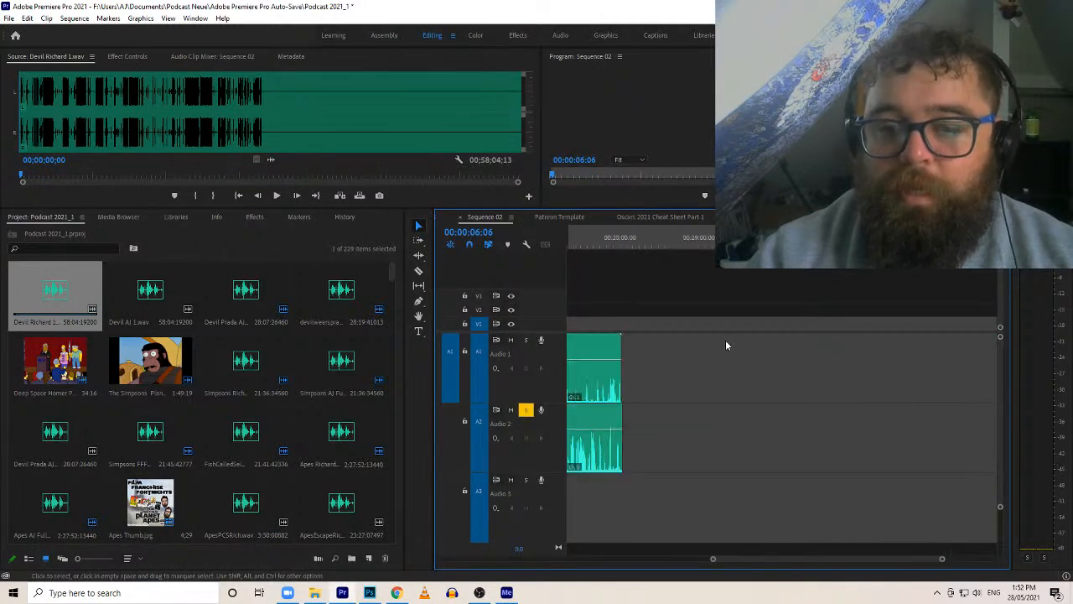
left_click(626, 242)
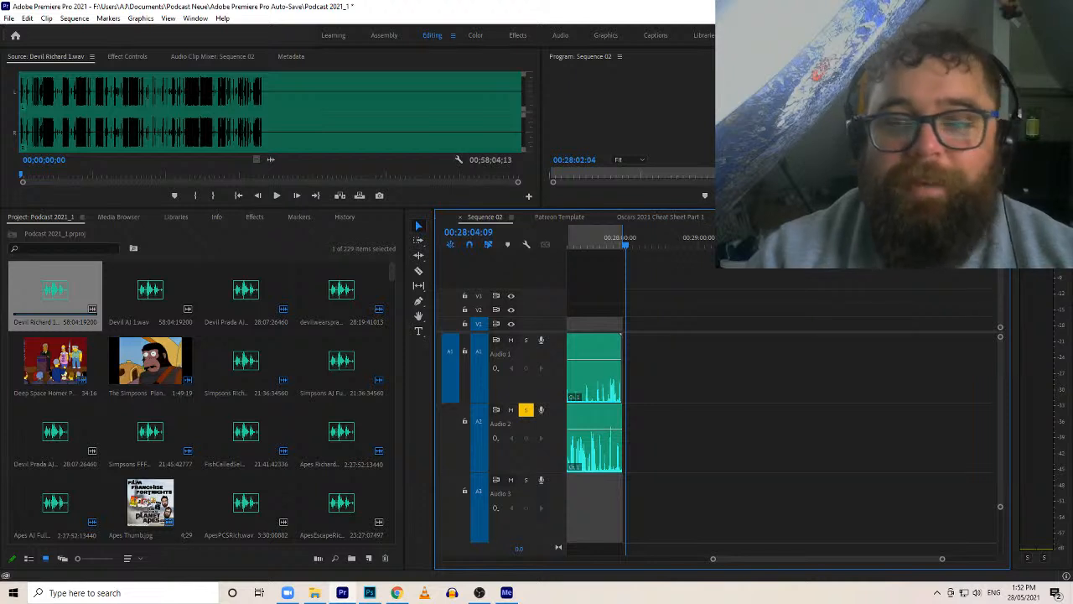
In the Patreon Devil sequence, place Devil AJ 1.wav on Audio 1 and Devil Richard 1.wav on Audio 2 near the start
left_click(1002, 216)
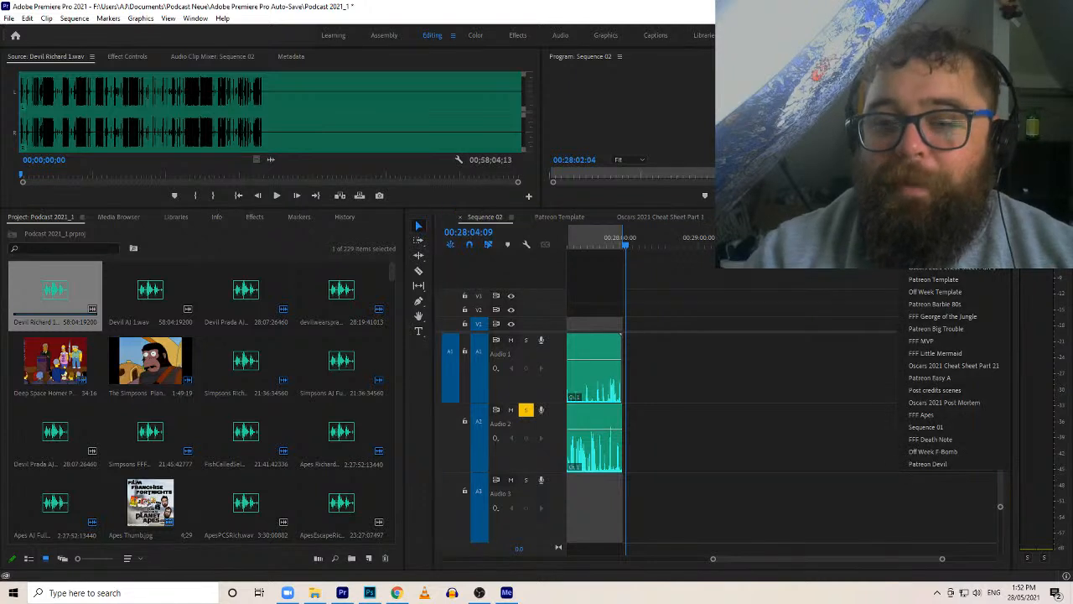
left_click(958, 463)
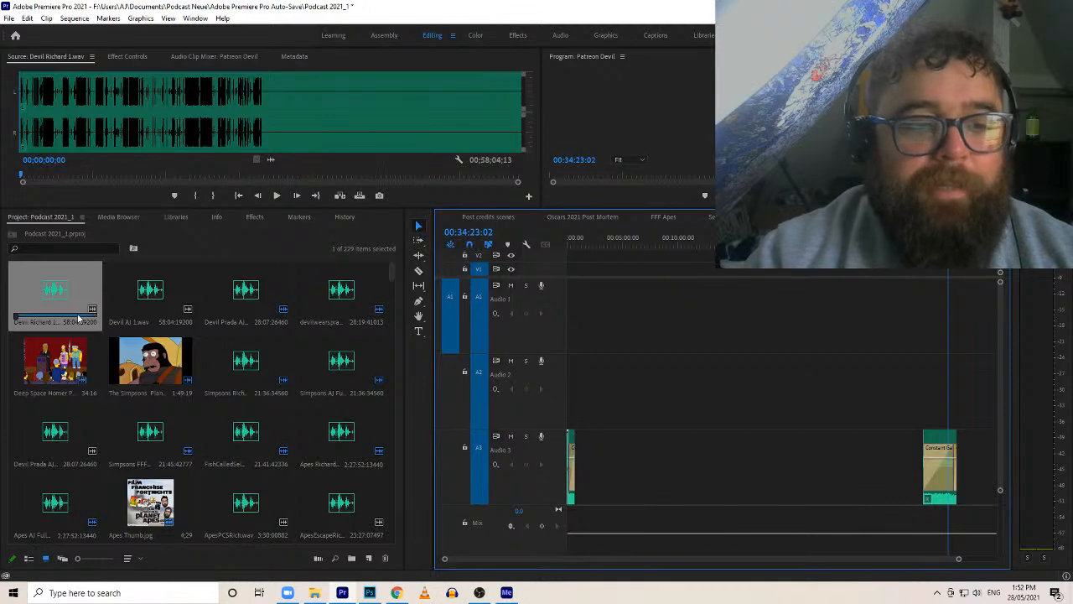
left_click(149, 292)
left_click_drag(151, 292, 586, 317)
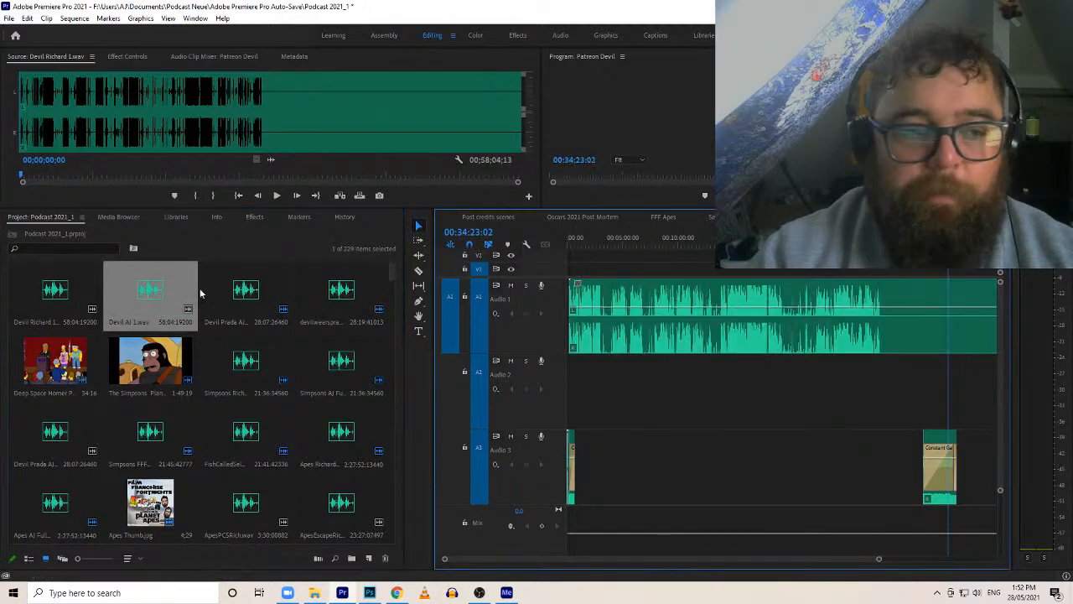
left_click_drag(51, 300, 567, 378)
Cut both recordings where the speech ends and delete the silent remainders
key("c")
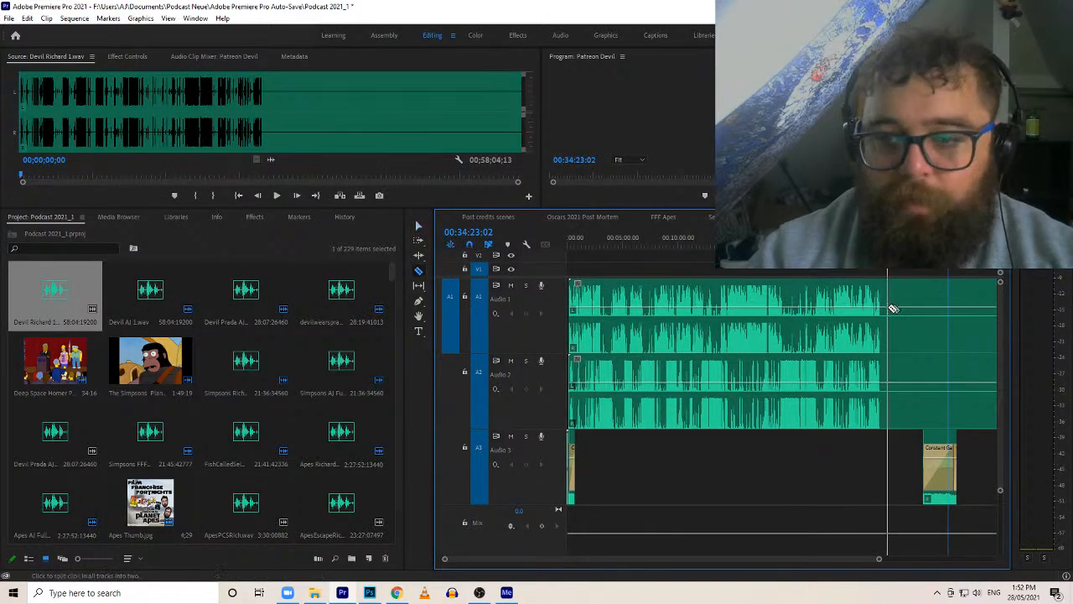
left_click(881, 332, "shift")
key("v")
left_click(921, 348)
left_click(926, 379, "shift")
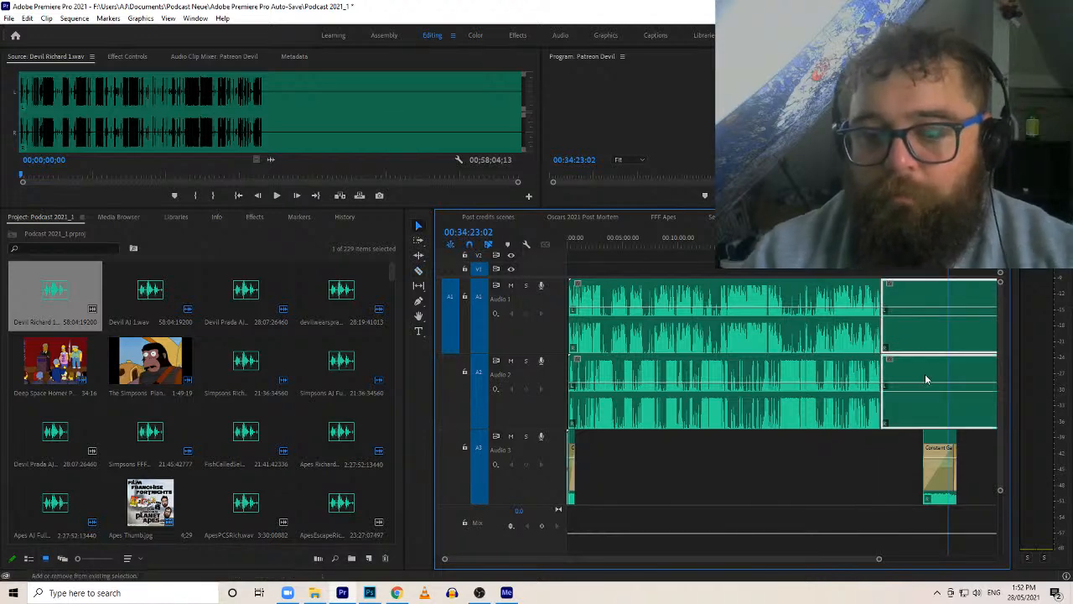
key("Delete")
Move the closing music clip on Audio 3 earlier so it overlaps the end of the recordings and finishes just after them
left_click_drag(938, 442, 871, 442)
key("Up")
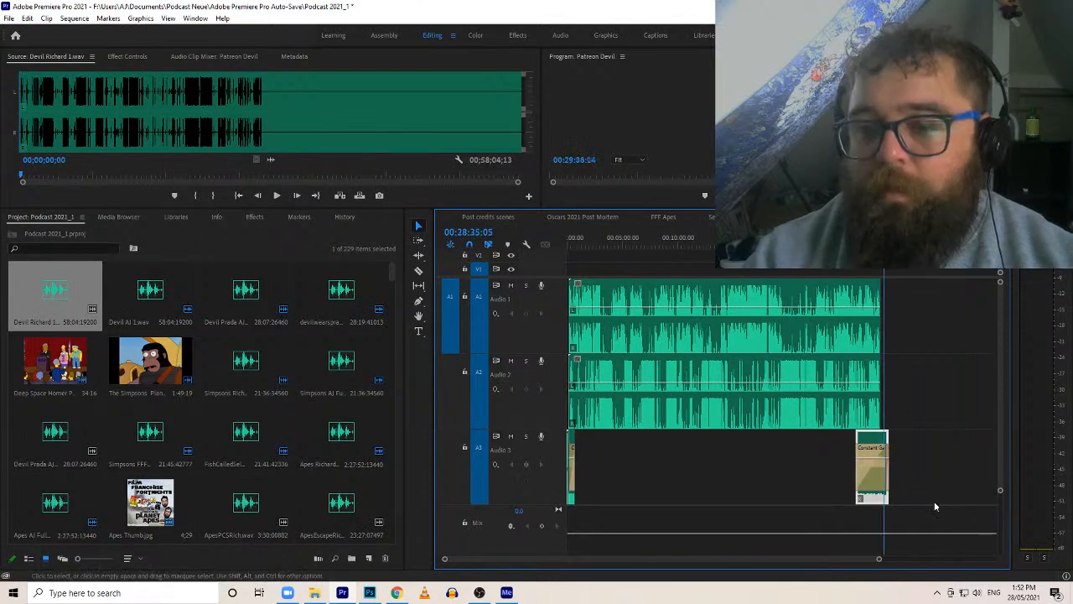
left_click_drag(878, 560, 810, 563)
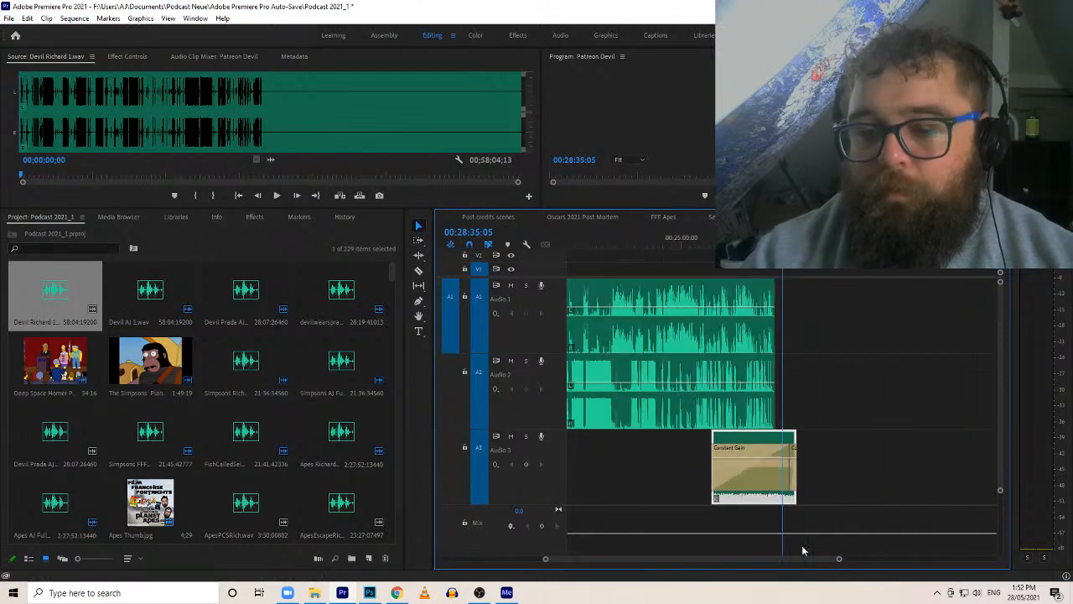
left_click_drag(768, 460, 778, 494)
left_click_drag(784, 447, 768, 446)
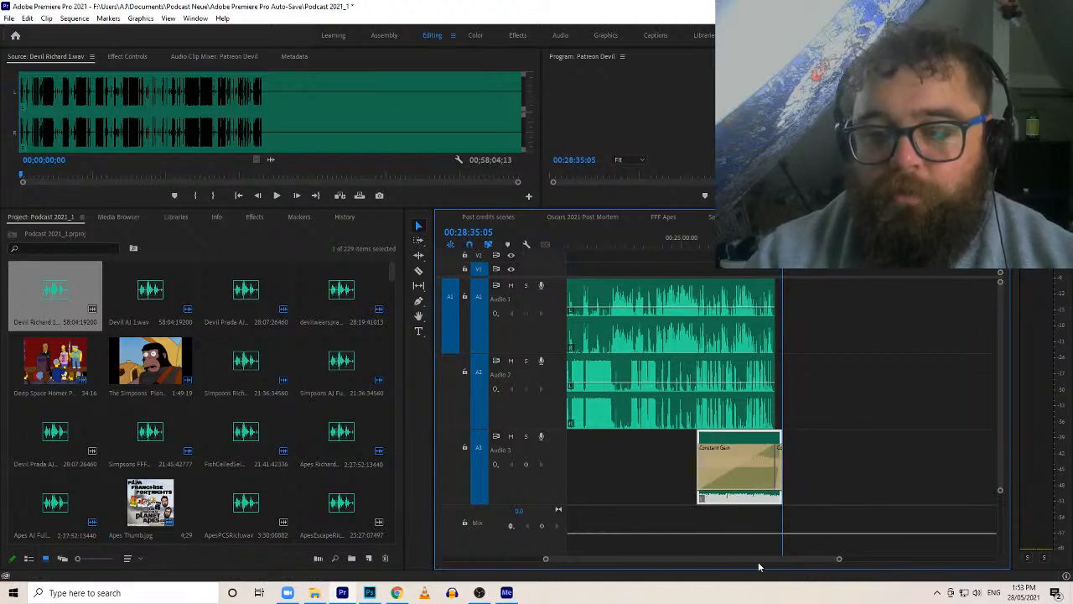
Trim the silence before the first speech from both recordings and align them with the start of the intro music's fade
left_click_drag(759, 558, 458, 559)
key("Home")
left_click_drag(717, 558, 616, 556)
left_click_drag(884, 346, 867, 348)
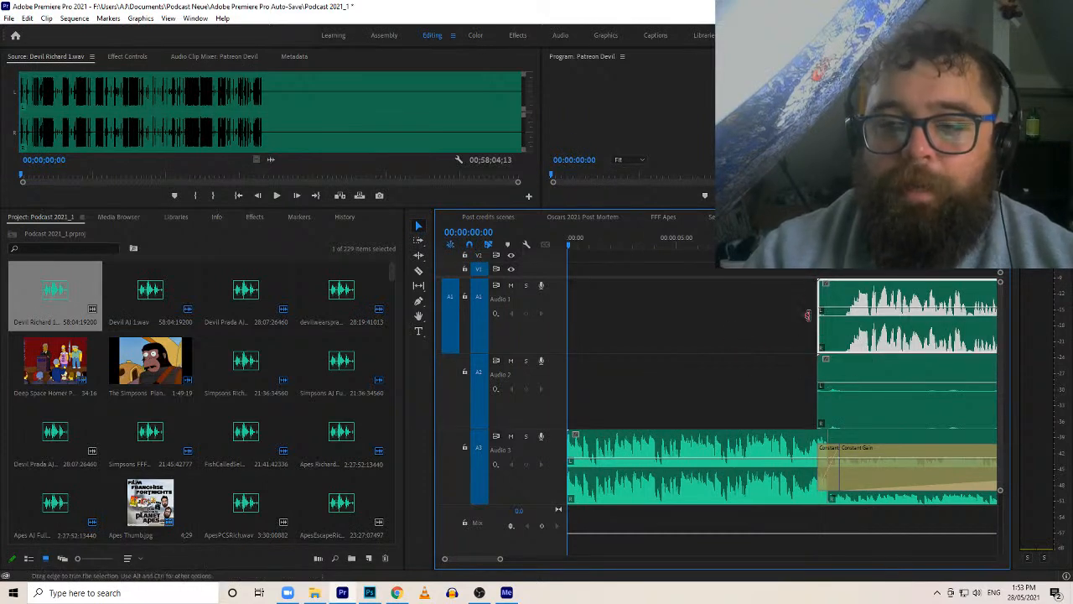
left_click_drag(821, 322, 886, 342)
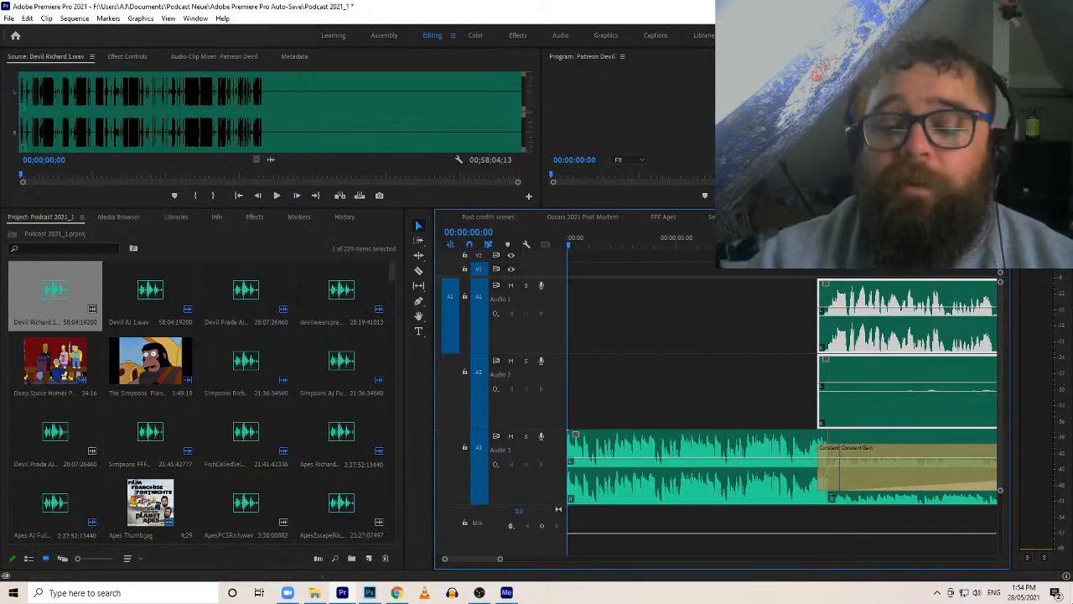
Play the episode's opening and trim the start of the Audio 2 recording to about 22 seconds on the timeline
mouse_move(1071, 593)
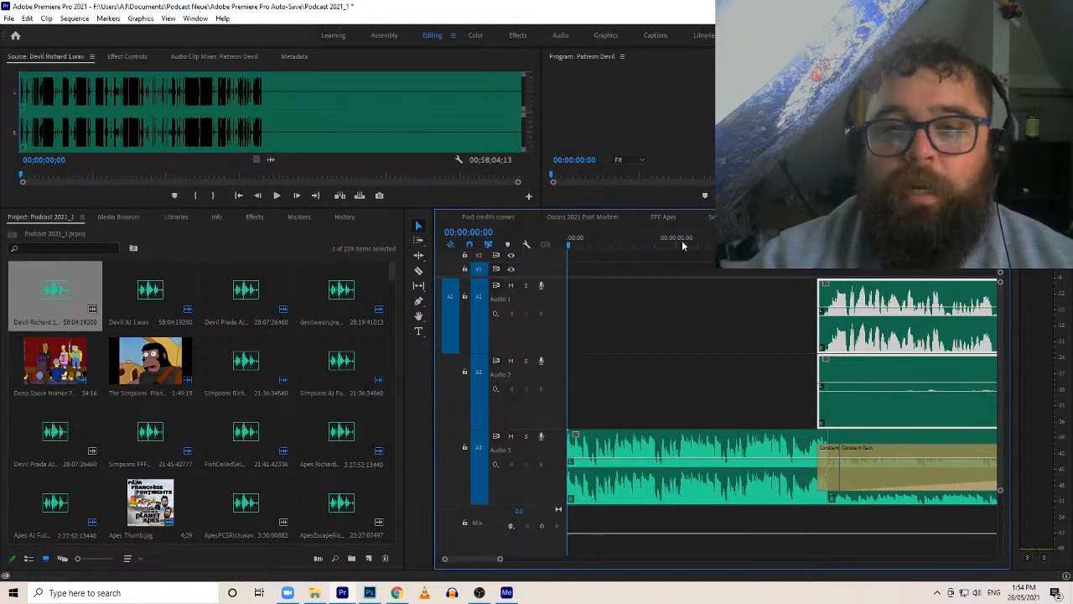
key("space")
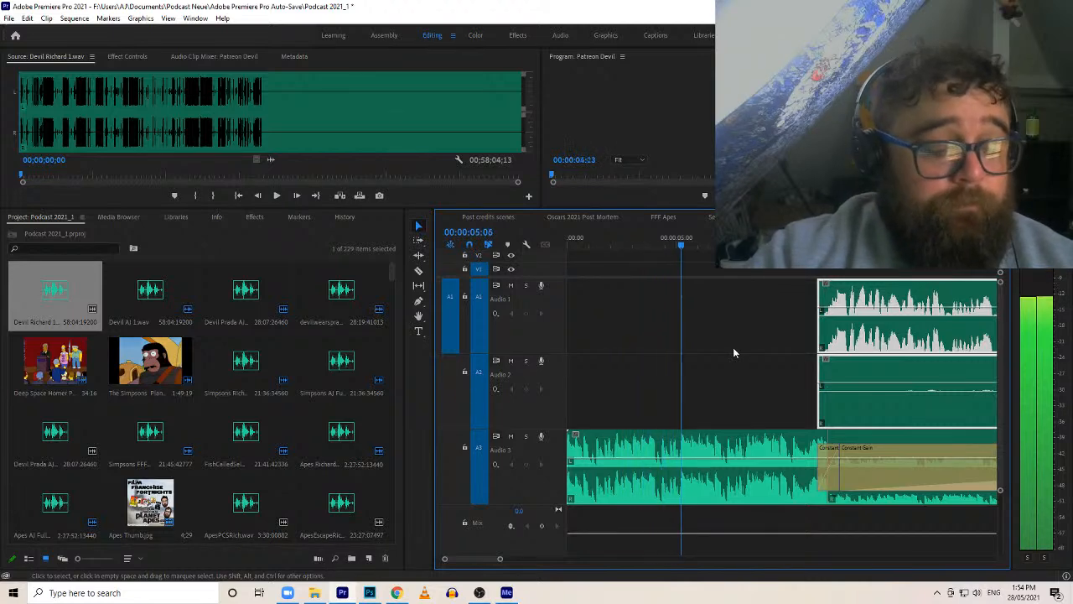
left_click(786, 389)
left_click(861, 413)
left_click_drag(822, 407, 936, 405)
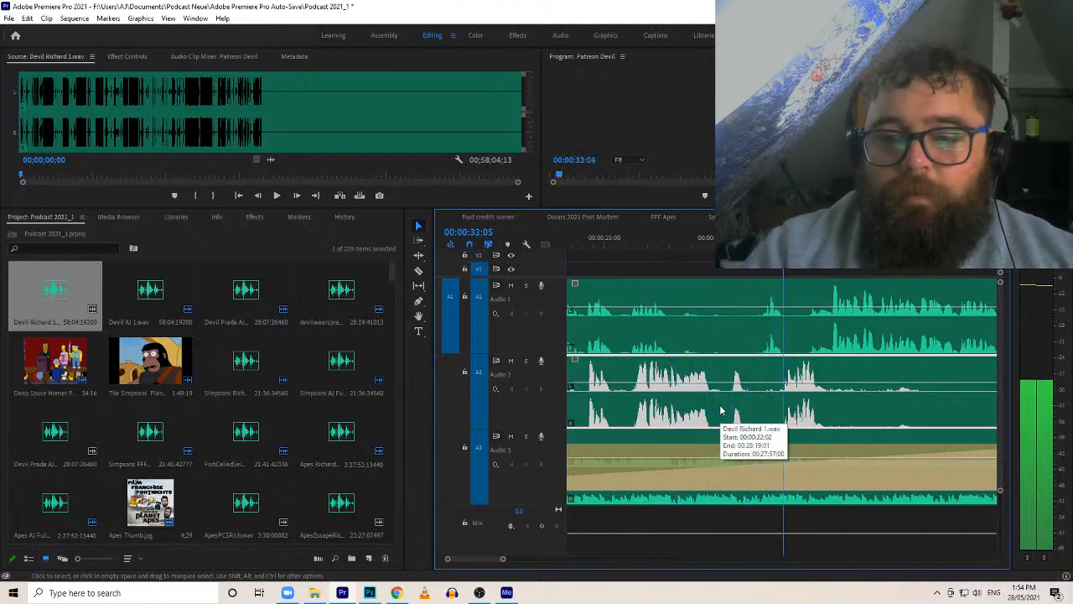
Lower the volume of the Audio 2 recording by about 5 dB and replay the episode's opening to check the level
key("space")
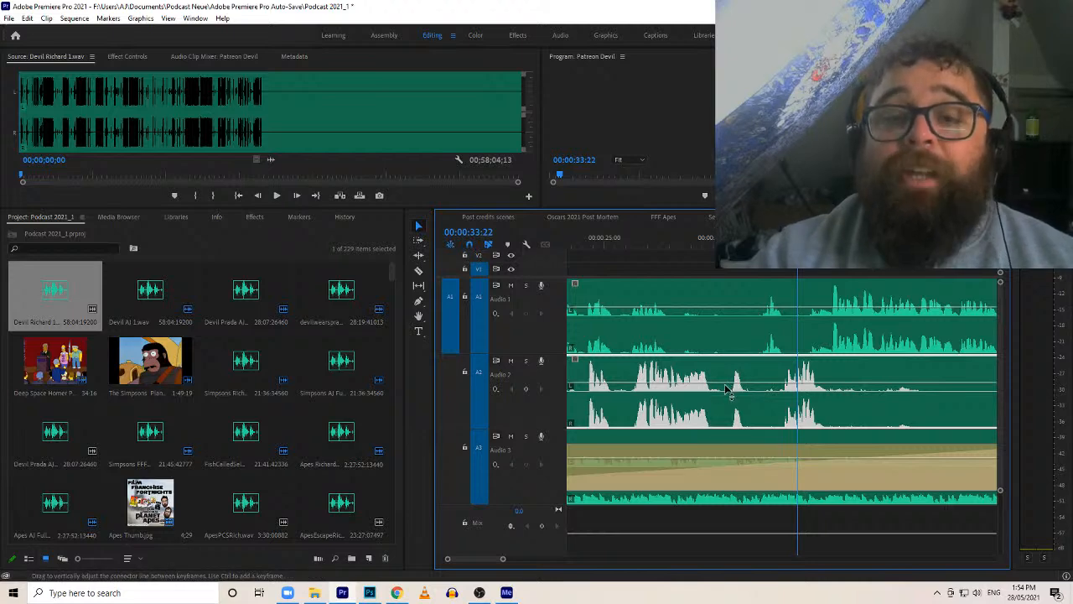
left_click_drag(726, 387, 736, 389)
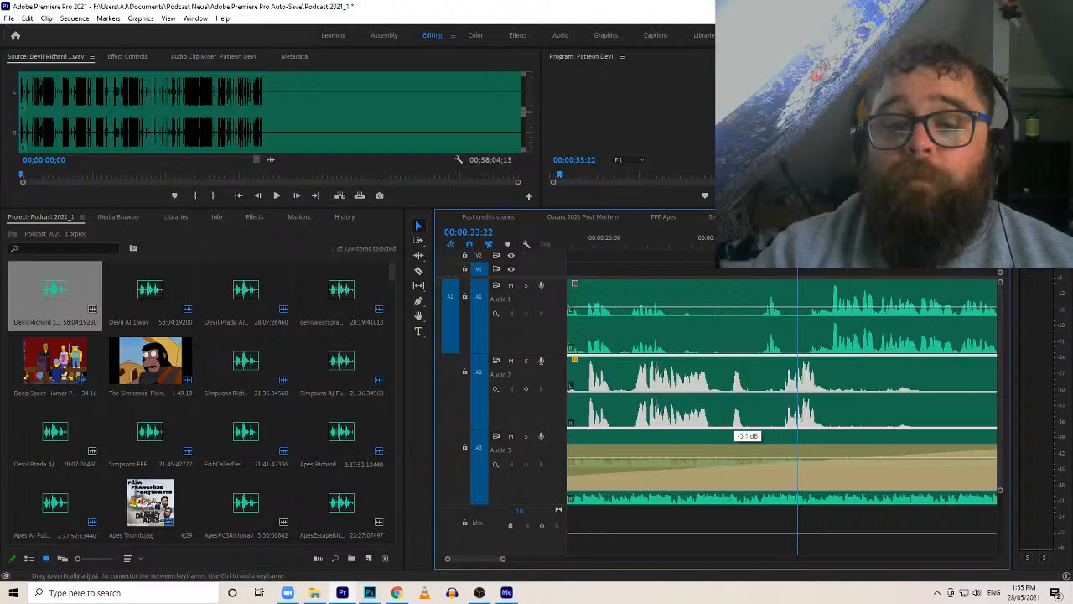
left_click_drag(483, 562, 482, 563)
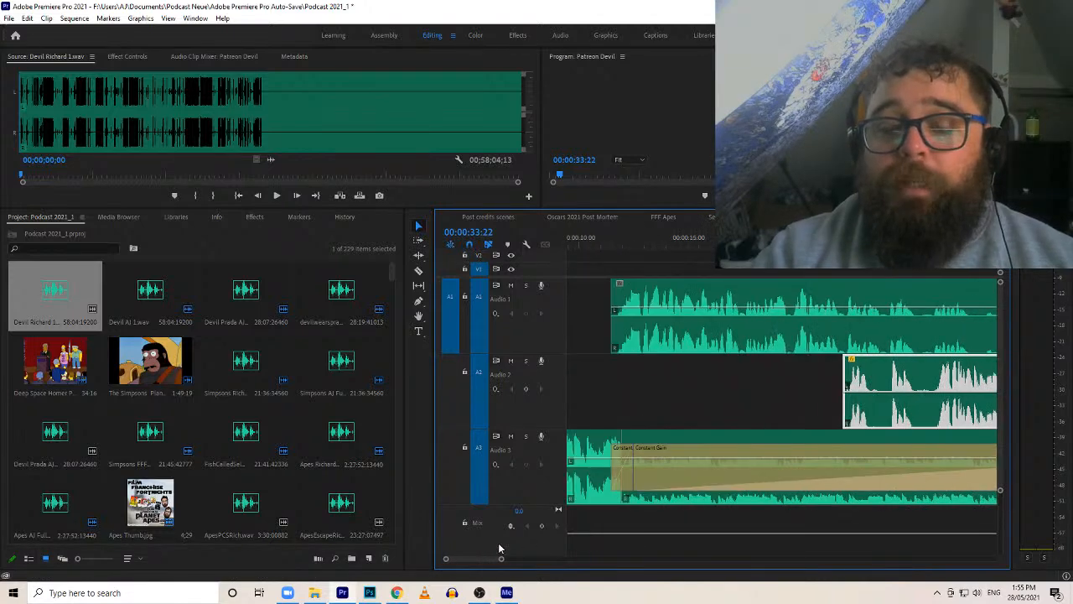
left_click(618, 244)
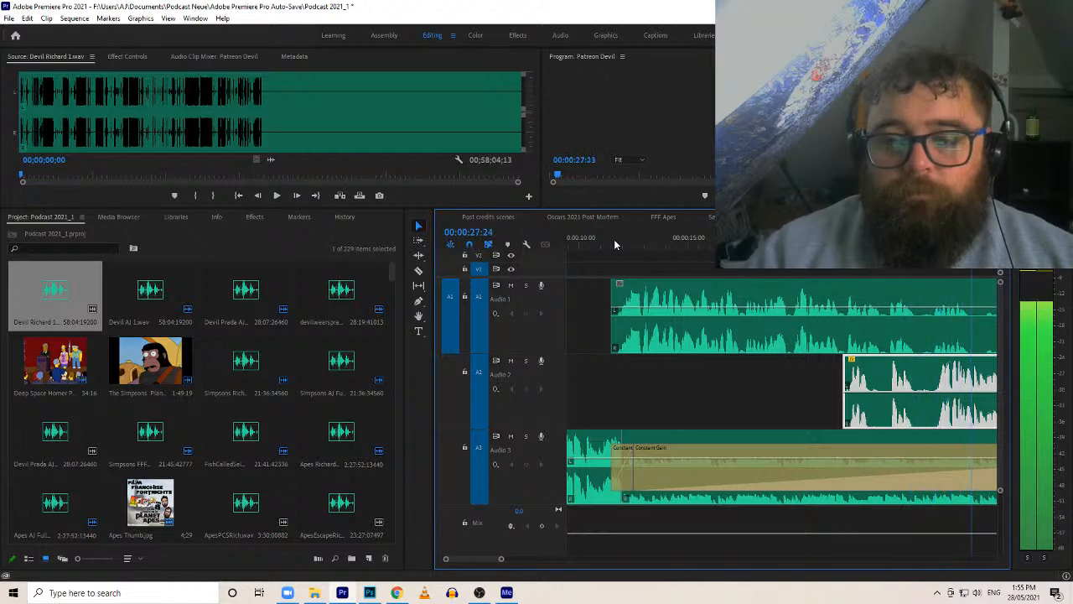
key("space")
Cut Audio 2 at about 26 seconds and Audio 1 at about 28 seconds, and shift the remainders about 1.5 seconds later
key("c")
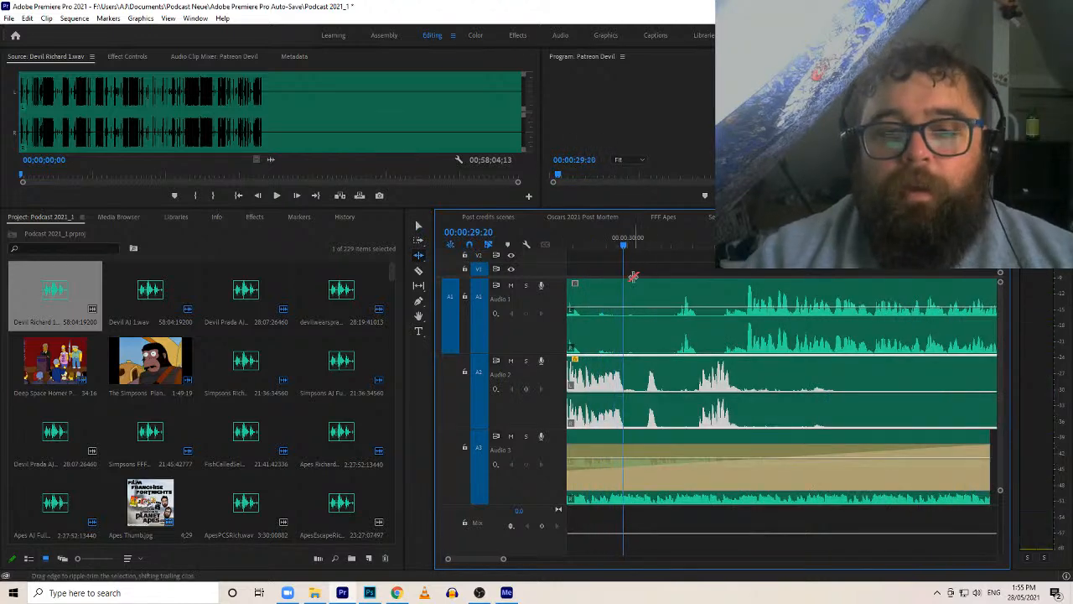
left_click(573, 247)
left_click_drag(536, 253, 648, 252)
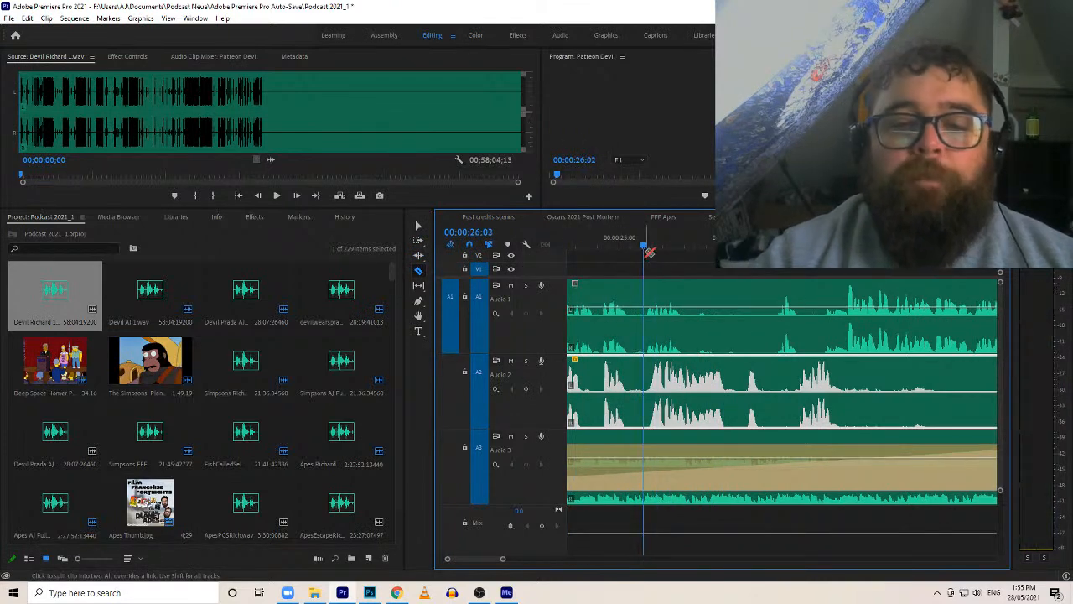
key("space")
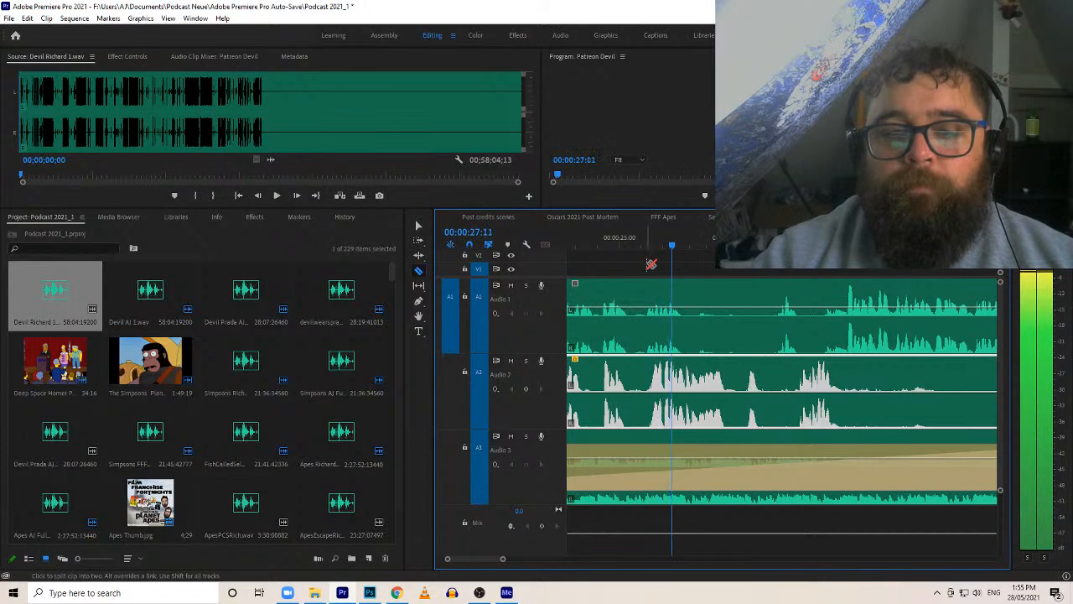
key("space")
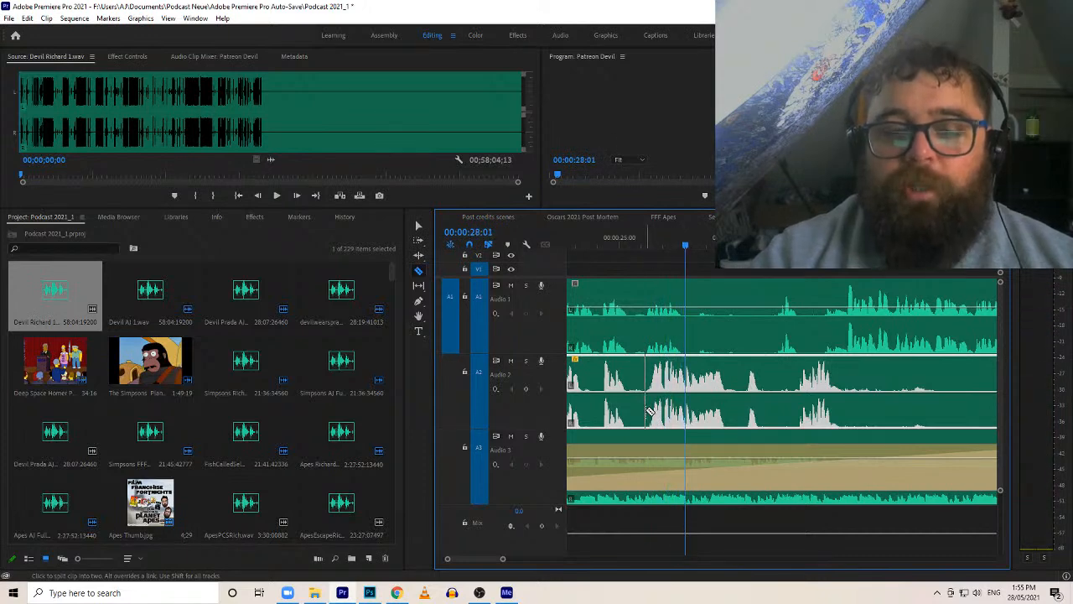
left_click(649, 411)
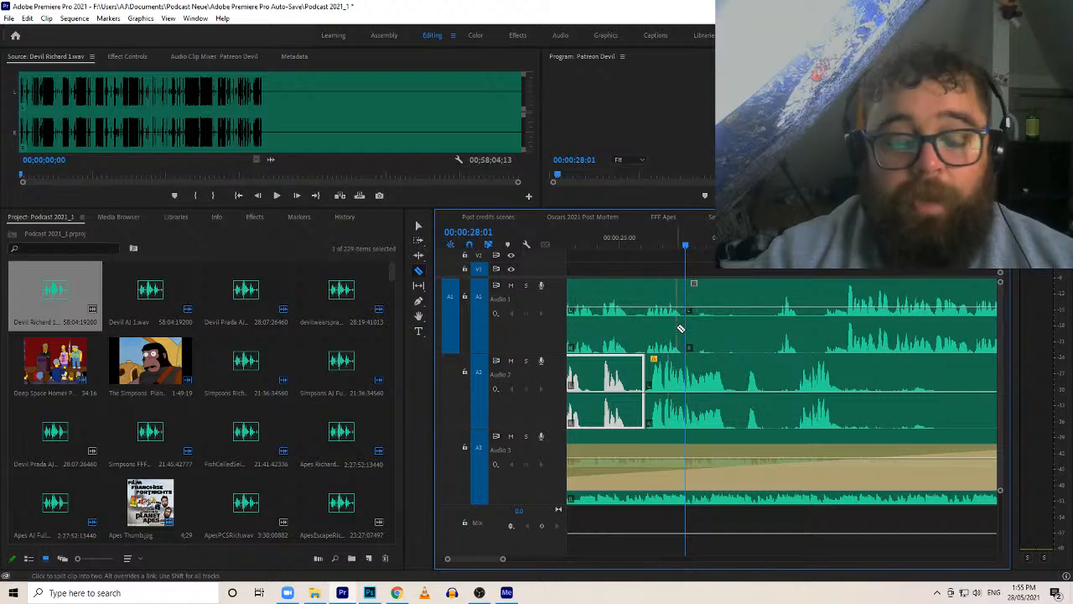
key("a")
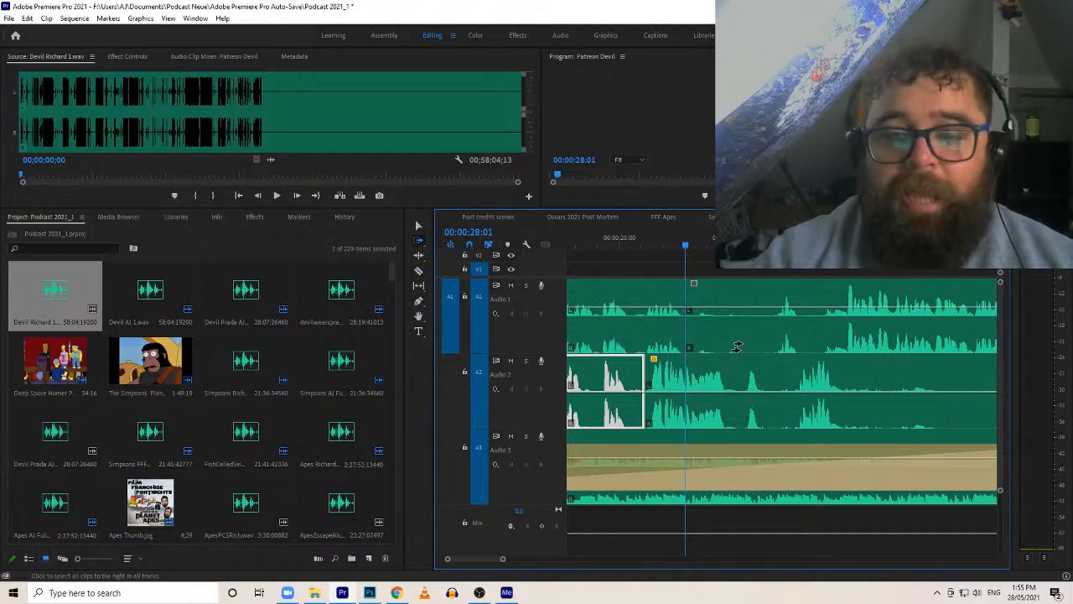
left_click(735, 336)
key("v")
left_click_drag(677, 423, 711, 424)
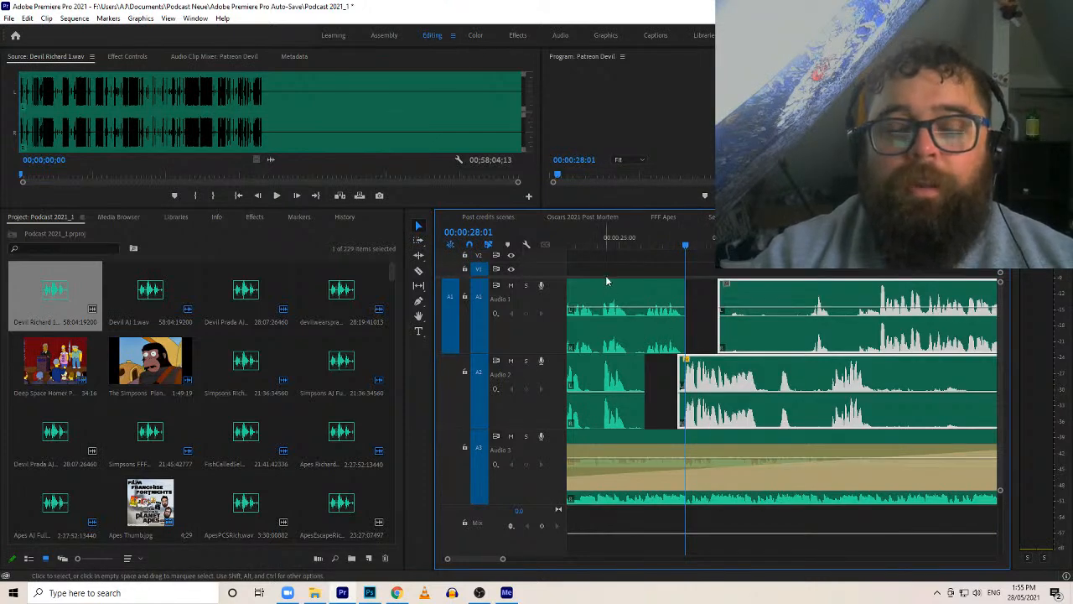
Trim the start of the shifted Audio 1 clip to about 33 seconds, where its speech resumes, and play the passage back
left_click(598, 237)
key("space")
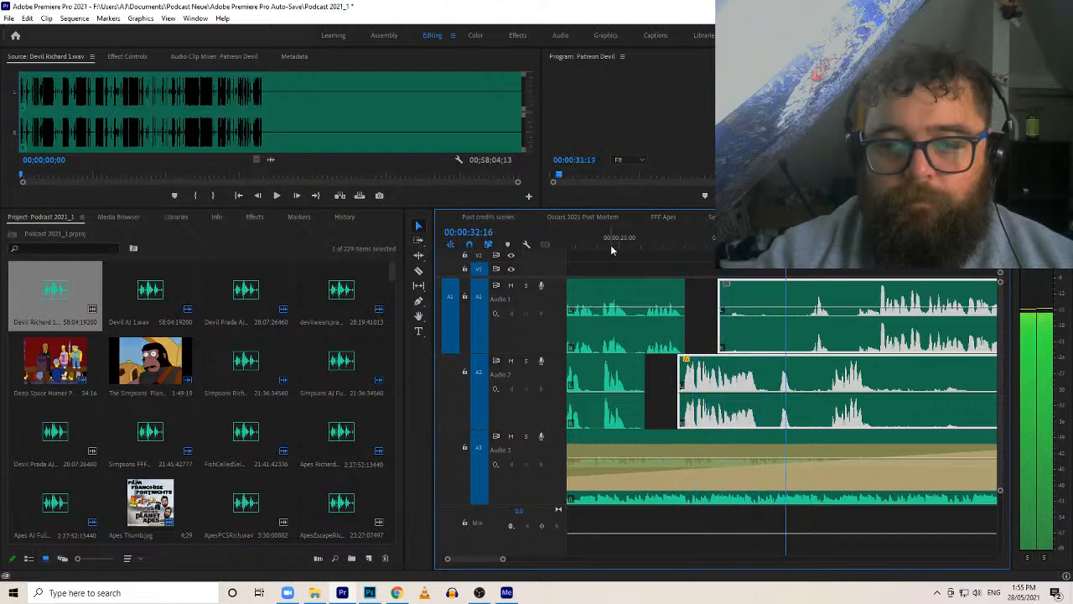
left_click(701, 308)
left_click_drag(721, 289, 809, 319)
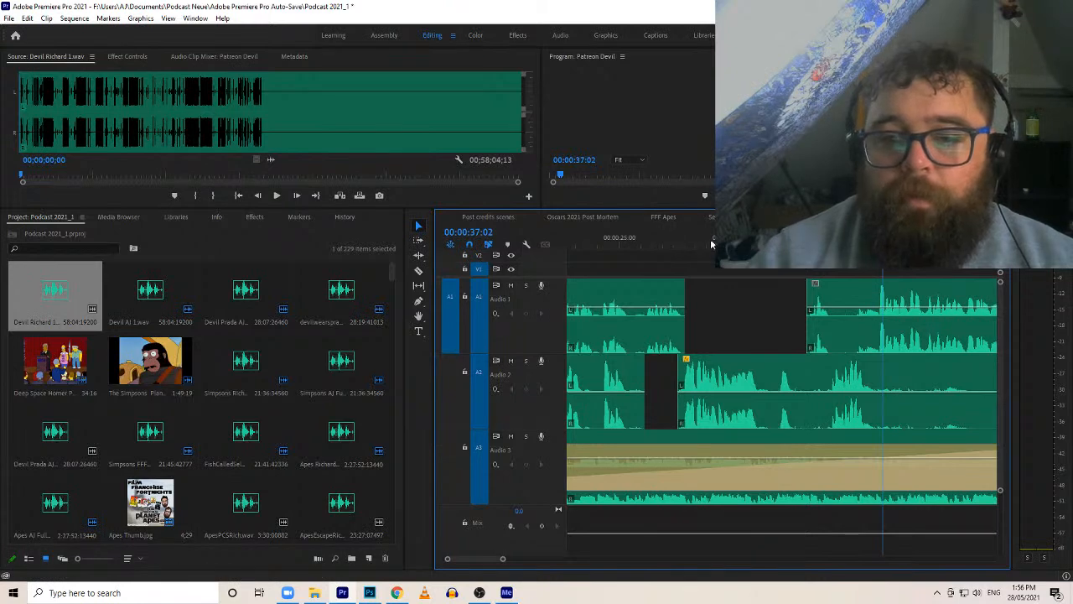
key("space")
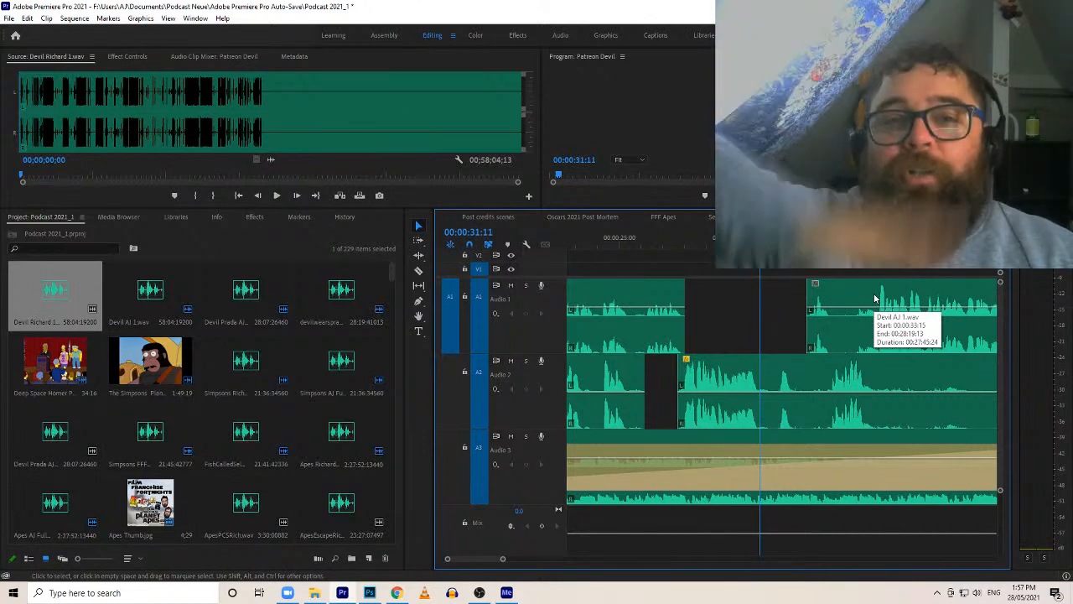
key("space")
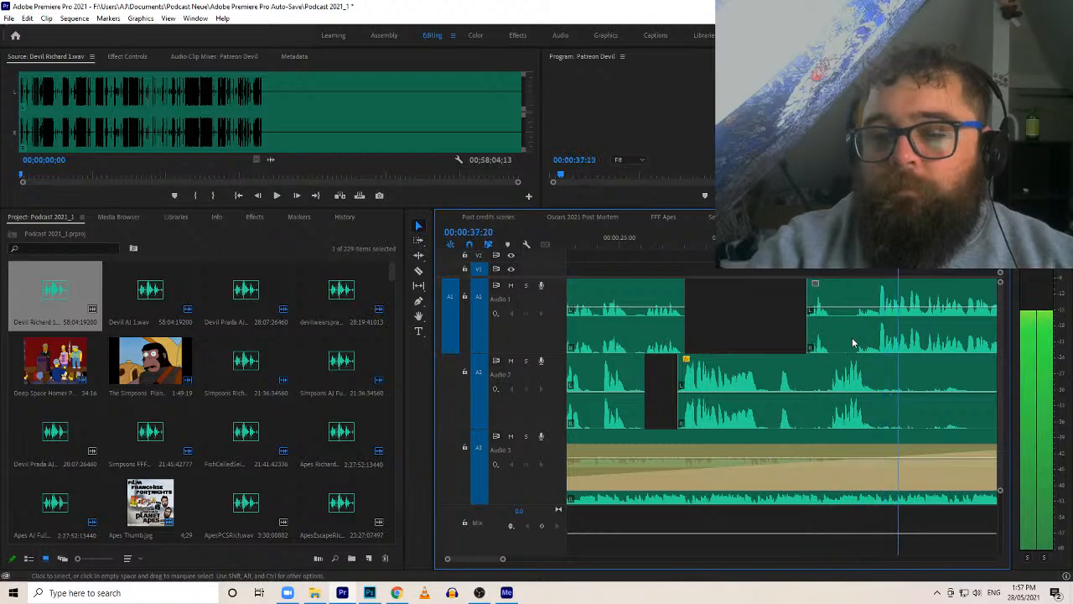
Cut Audio 2 where its speech ends near 37 seconds and trim away the silence up to its next speech at about 1:03
key("c")
left_click(877, 412)
key("v")
mouse_move(879, 412)
left_mouse_down()
mouse_move(998, 411)
mouse_move(887, 407)
left_mouse_up()
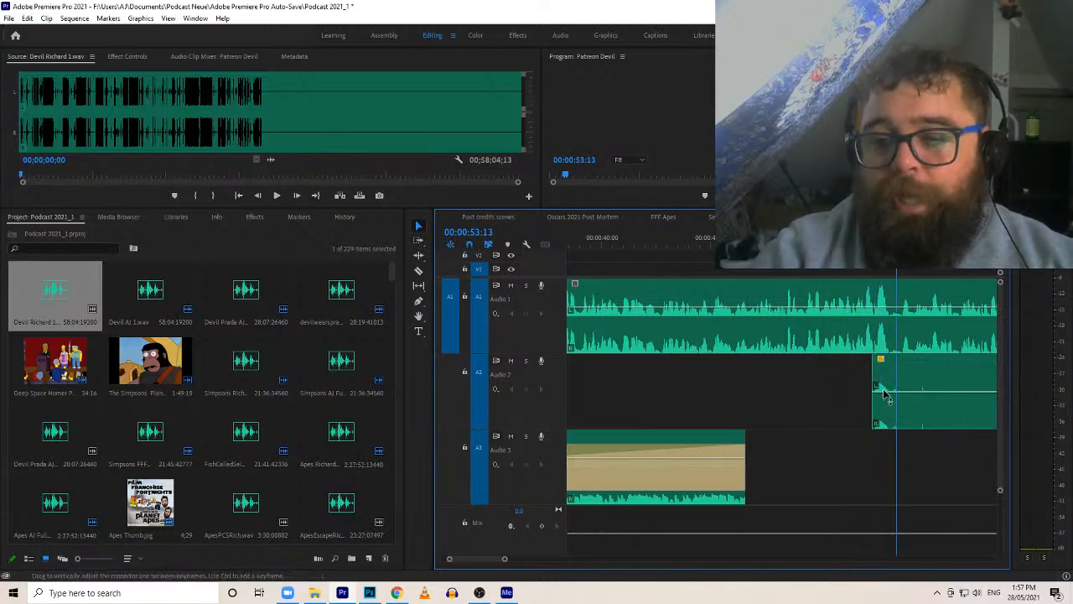
scroll(479, 393, "up", 2)
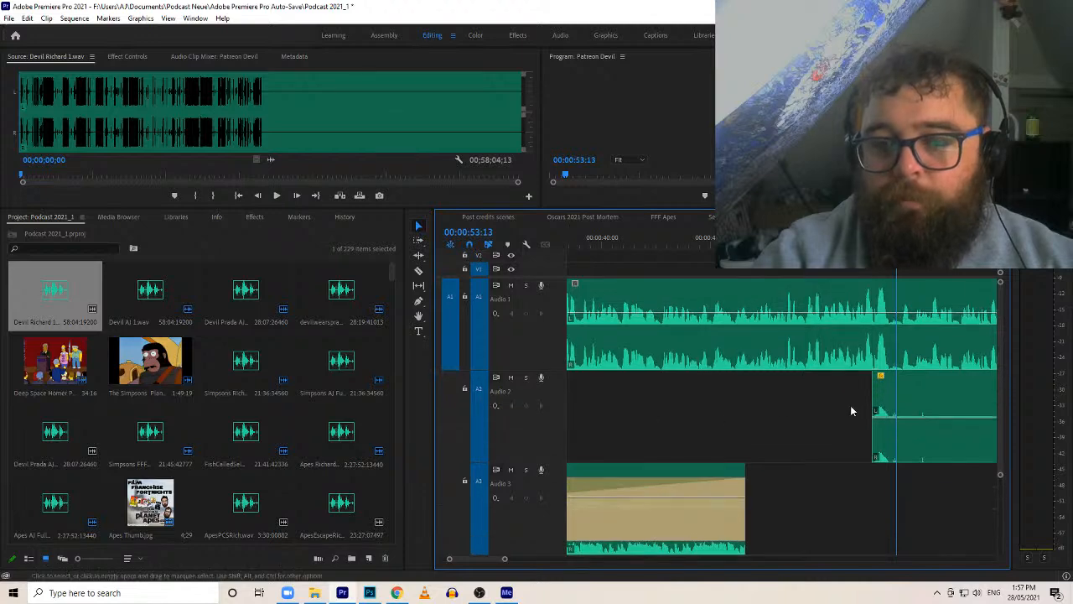
left_click(877, 379)
left_click_drag(879, 379, 917, 387)
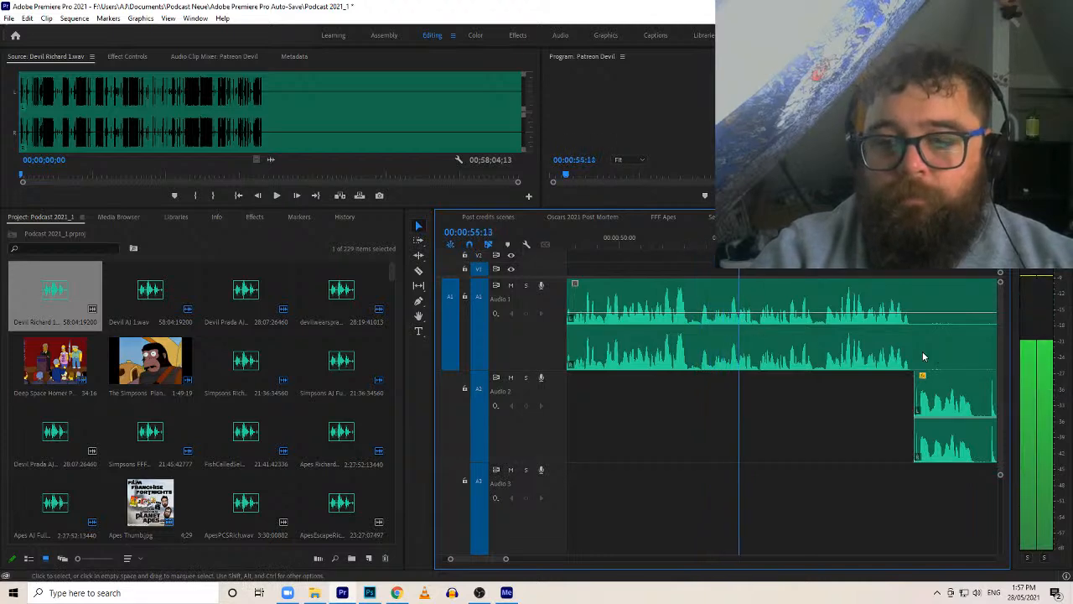
Cut Audio 1 at the pause near 54 seconds, move everything after it about one second earlier, and play the join
key("space")
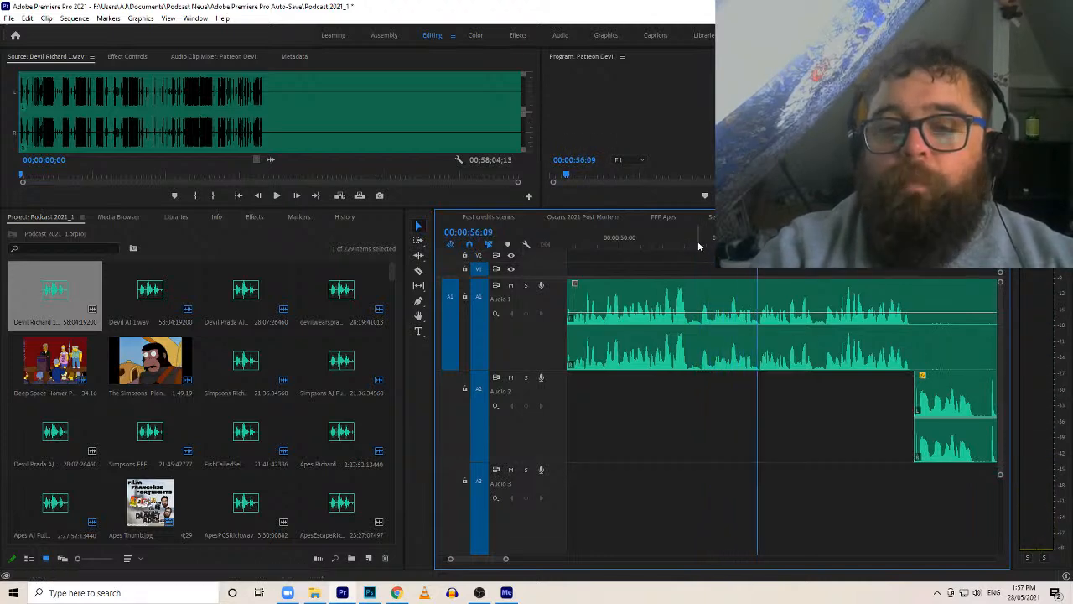
left_click(686, 247)
left_click_drag(692, 247, 711, 244)
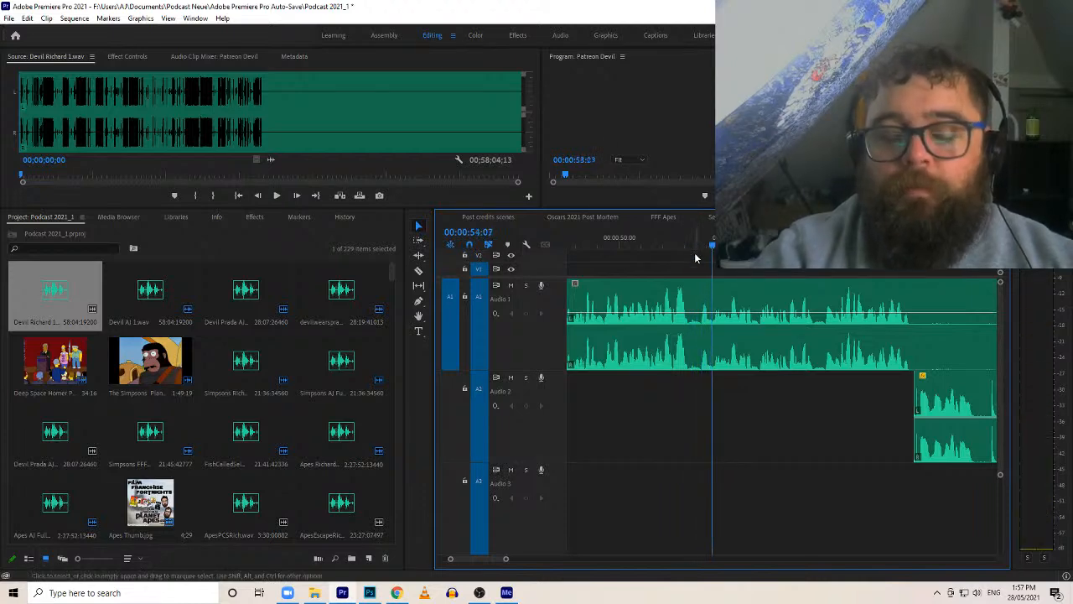
left_click(719, 305)
key("a")
left_click(736, 309)
left_click_drag(736, 306, 756, 310)
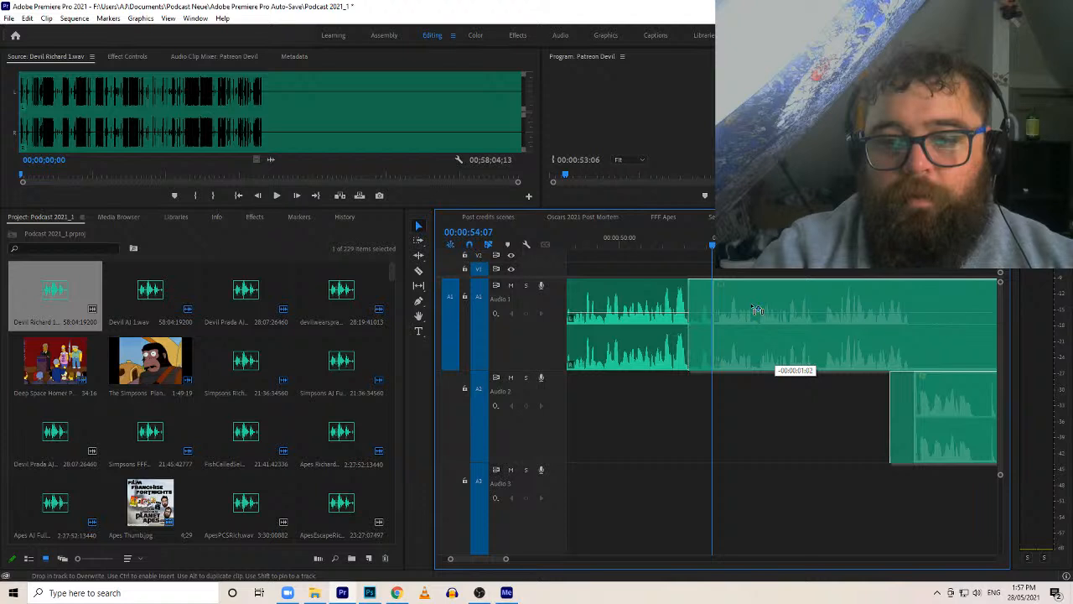
left_click_drag(756, 310, 755, 309)
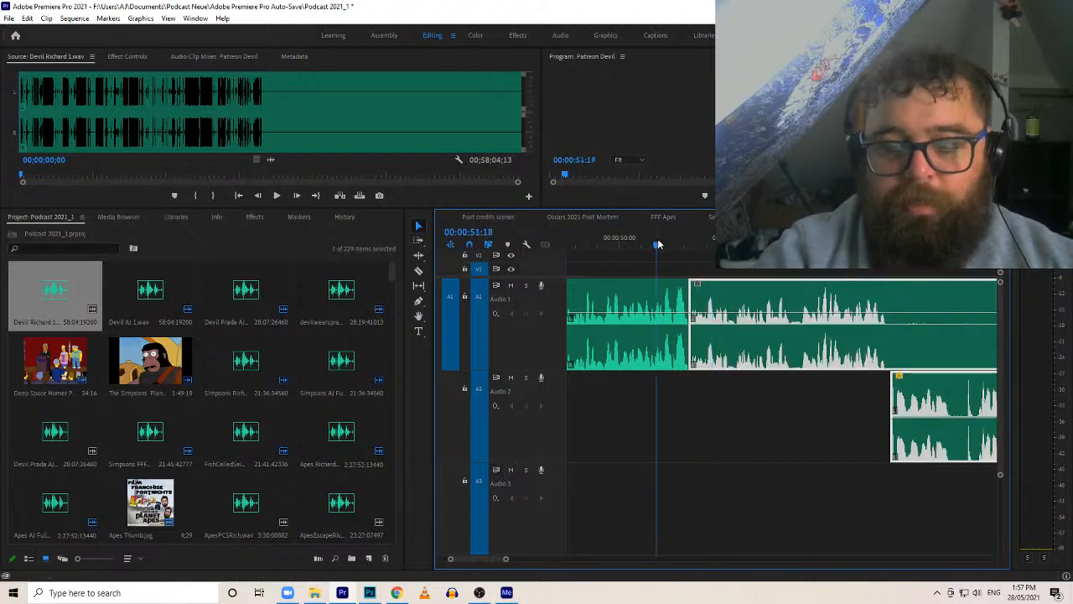
key("space")
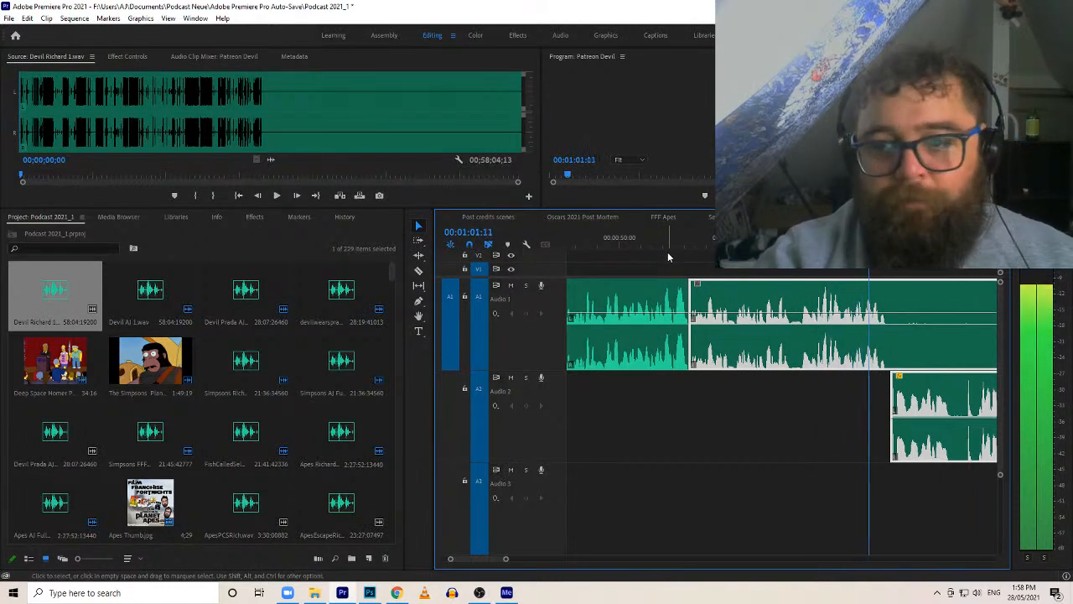
Cut Audio 1 in the silence near 1:04, shift all later clips slightly earlier, and play the transition to Audio 2
key("c")
left_click(934, 350)
key("a")
left_click(944, 379)
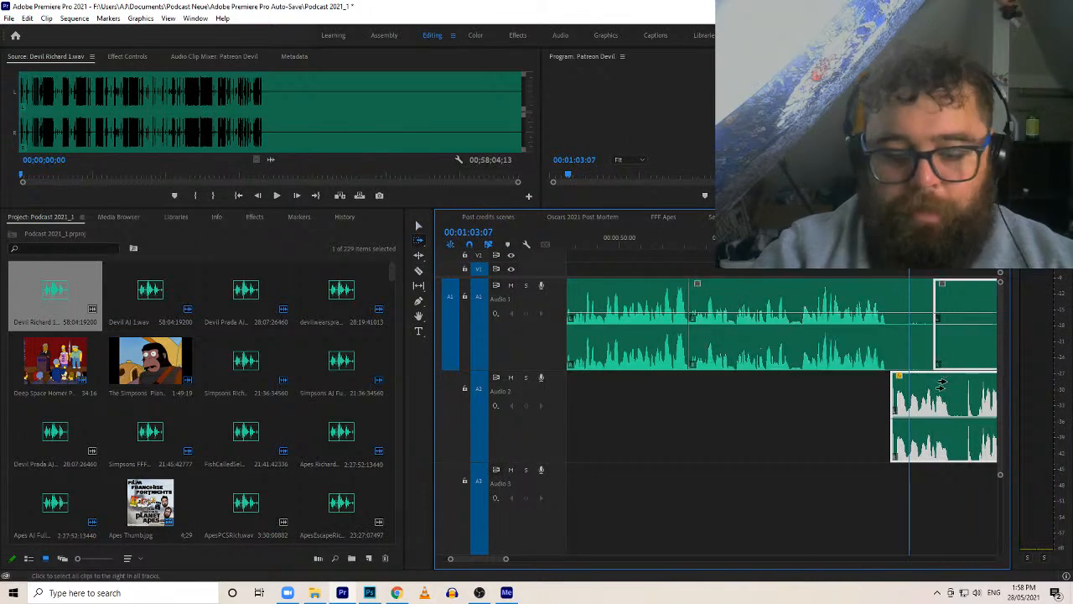
left_click_drag(933, 394, 926, 394)
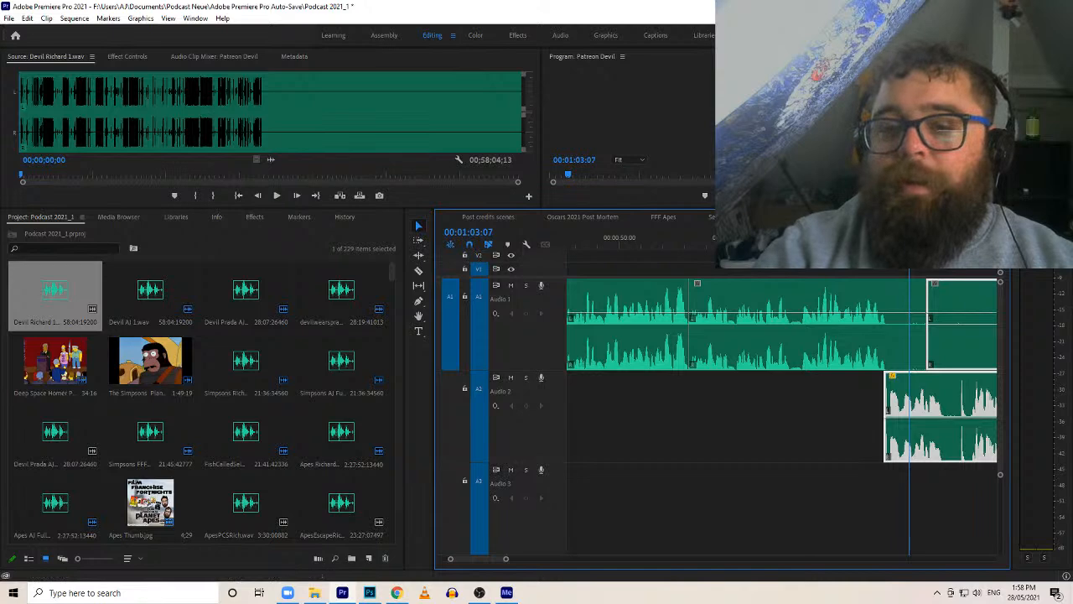
left_click(860, 240)
key("space")
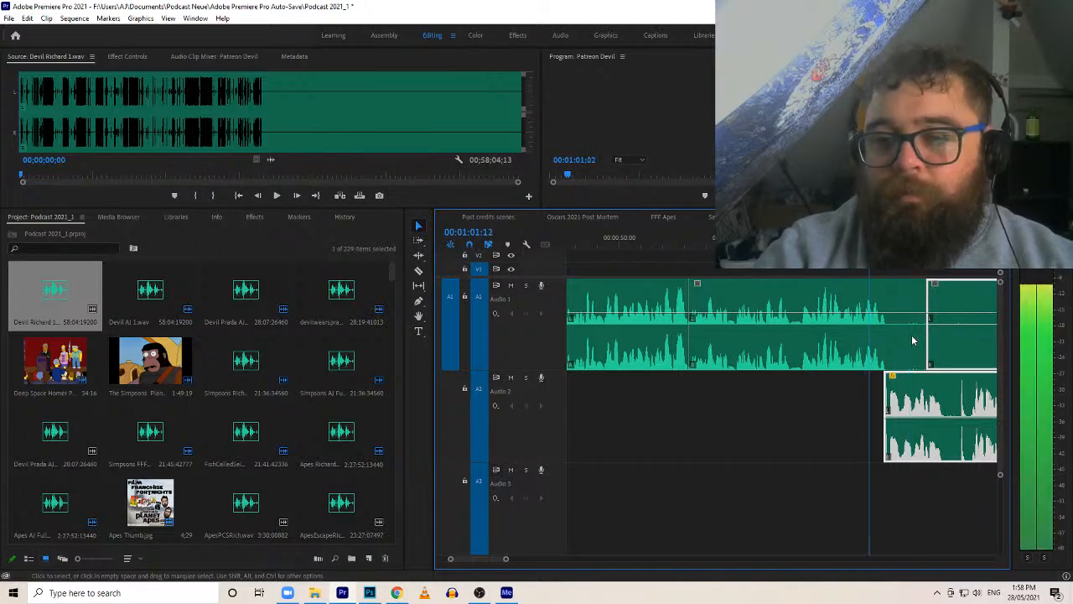
Trim the silence on Audio 1 from both sides of the new cut, so its next clip begins with the speech at about 1:08
left_click_drag(918, 336, 889, 336)
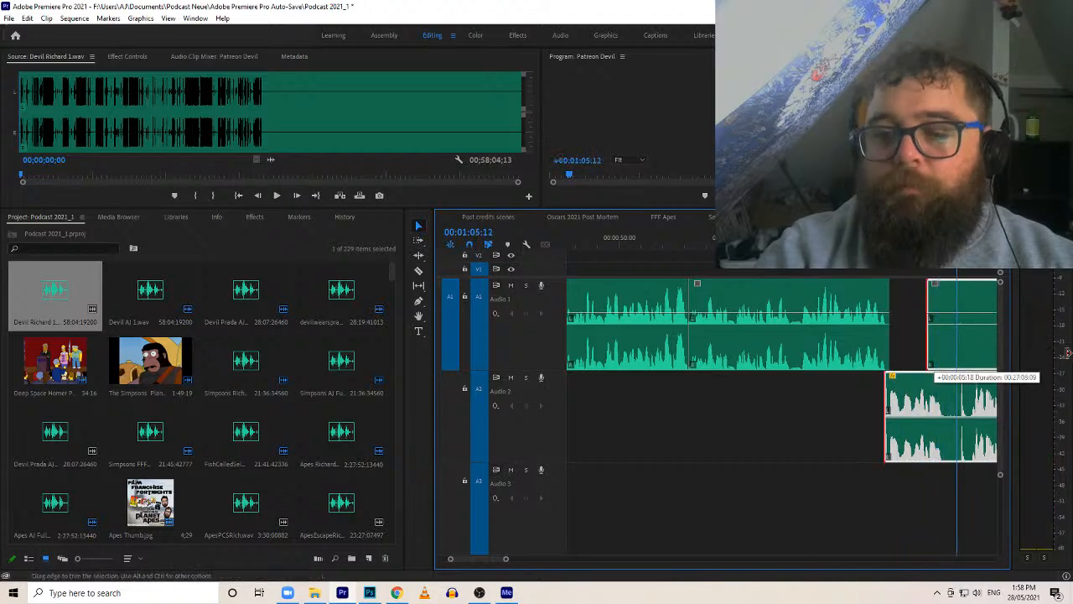
scroll(937, 362, "down", 2)
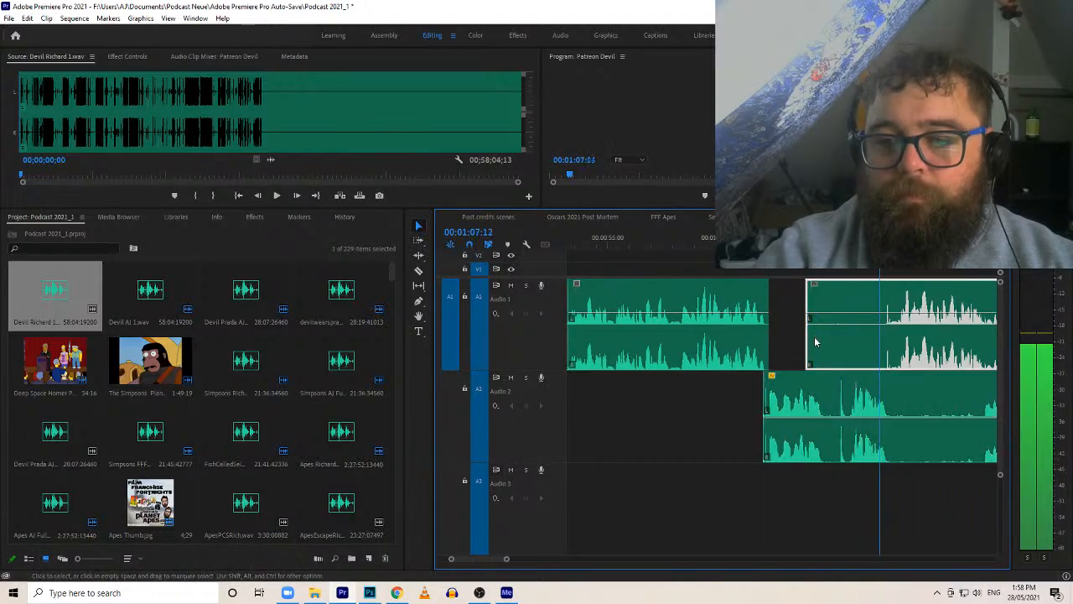
left_click_drag(808, 336, 886, 336)
Cut Audio 2 where its speech ends near 1:08 and trim the start of the remainder to about 1:12
key("c")
left_click(891, 432)
key("v")
left_click_drag(896, 430, 985, 434)
key("shift+k")
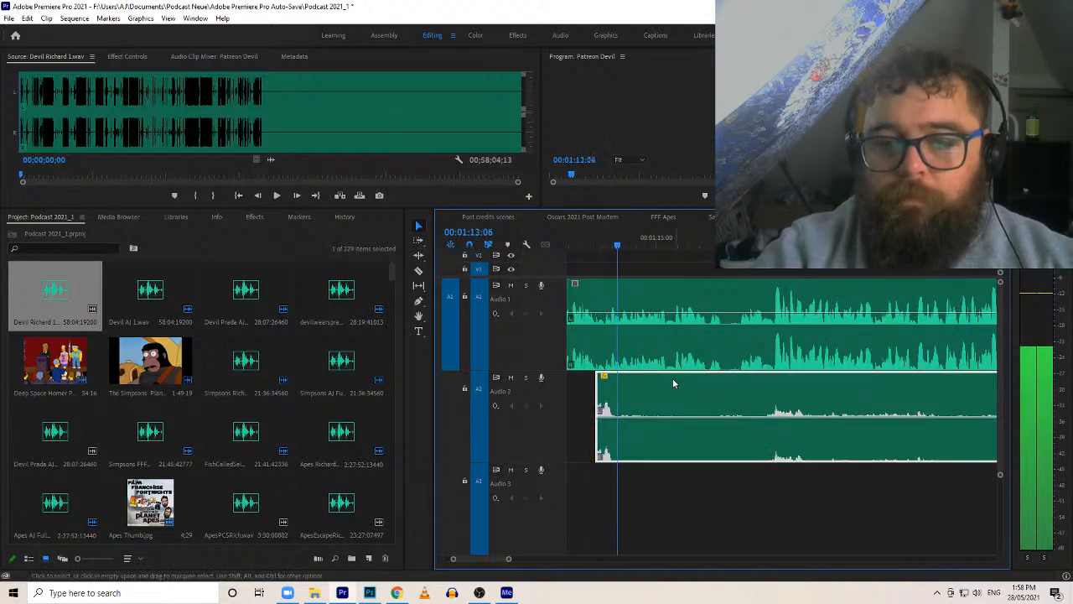
Cut Audio 2 after the short sound at about 1:13 and trim the start of the remainder to 1:40
key("c")
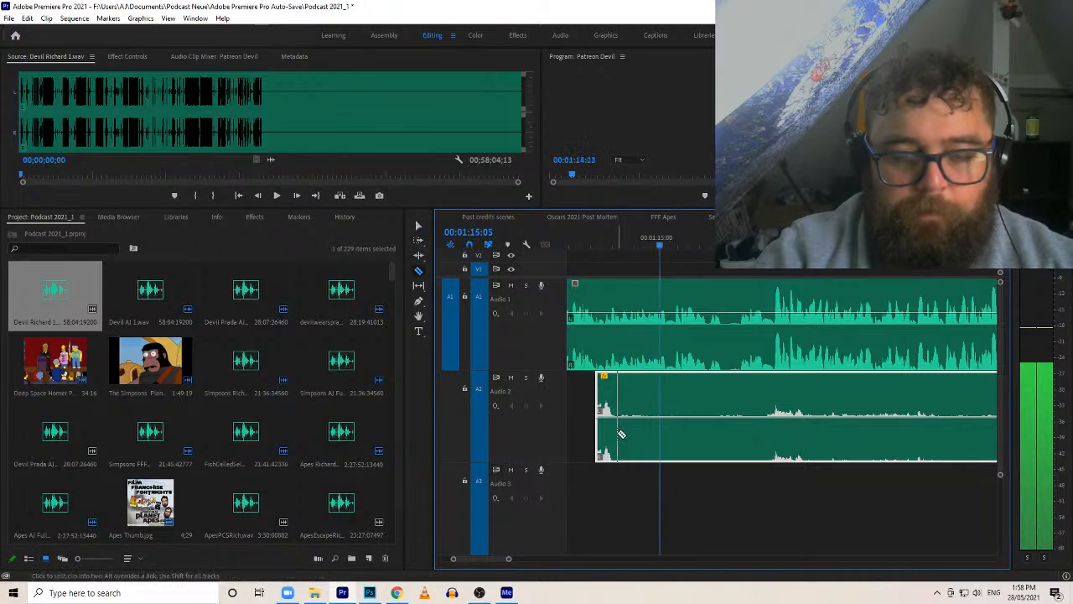
left_click(618, 432)
key("v")
left_click_drag(620, 429, 769, 433)
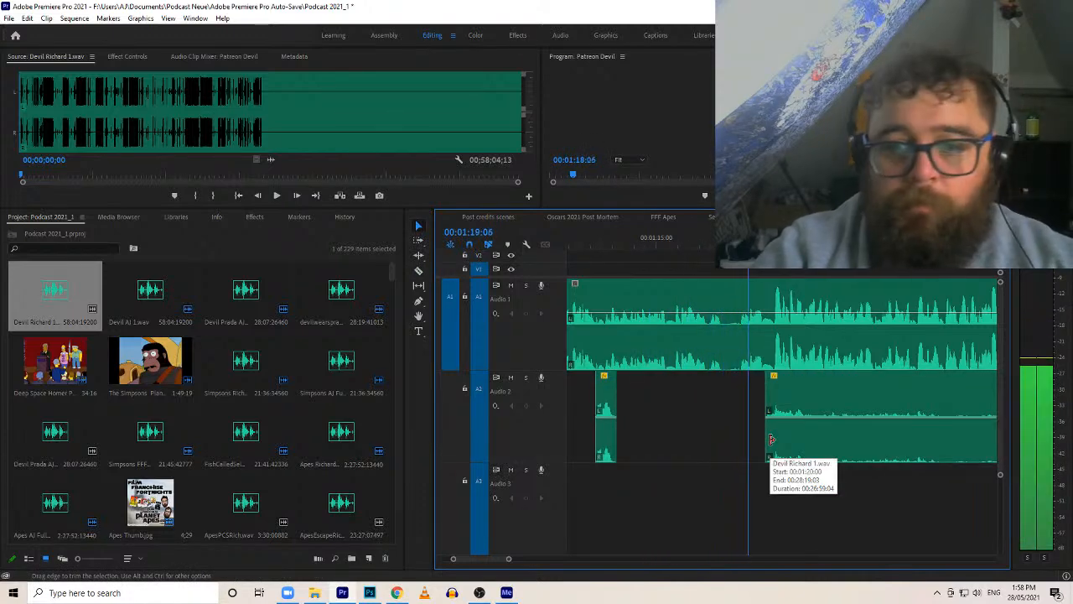
left_click_drag(771, 439, 985, 450)
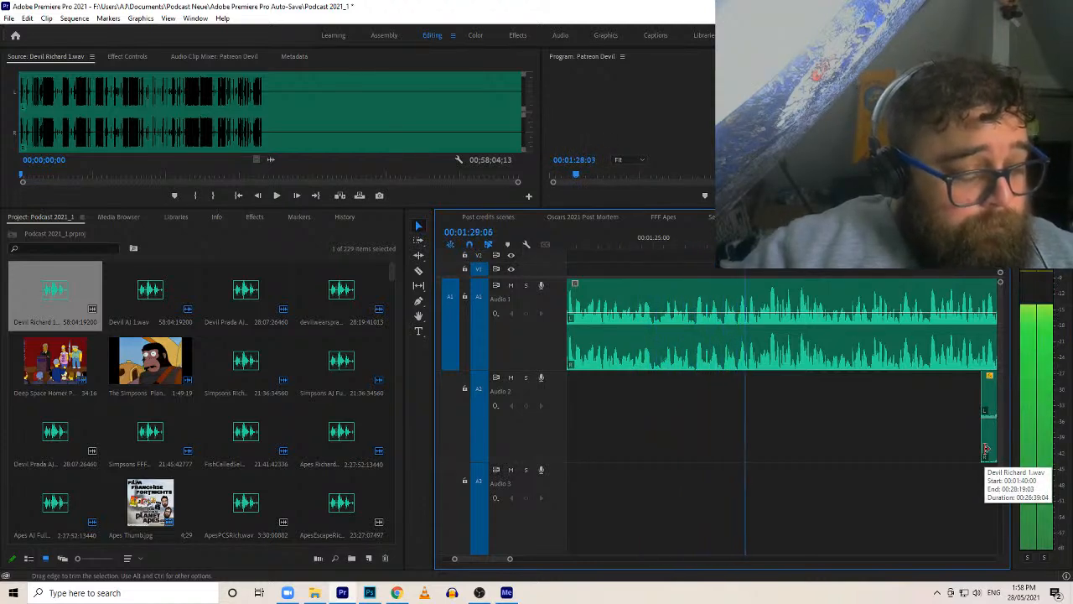
key("space")
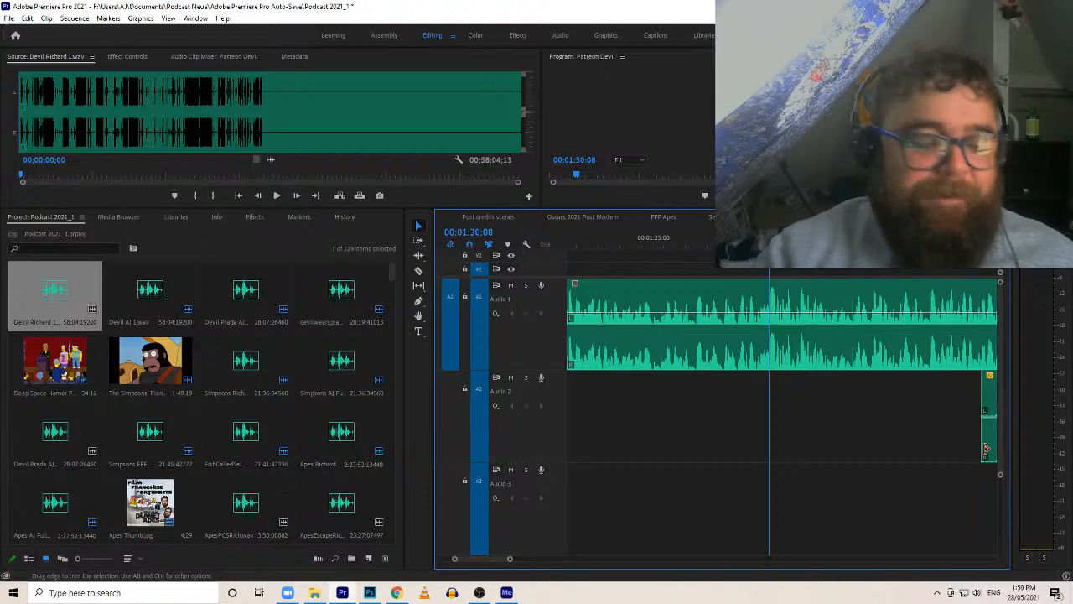
Isolate the short Audio 2 sound at about 1:42 by trimming before it and cutting after it, and start the remainder at about 1:44
key("space")
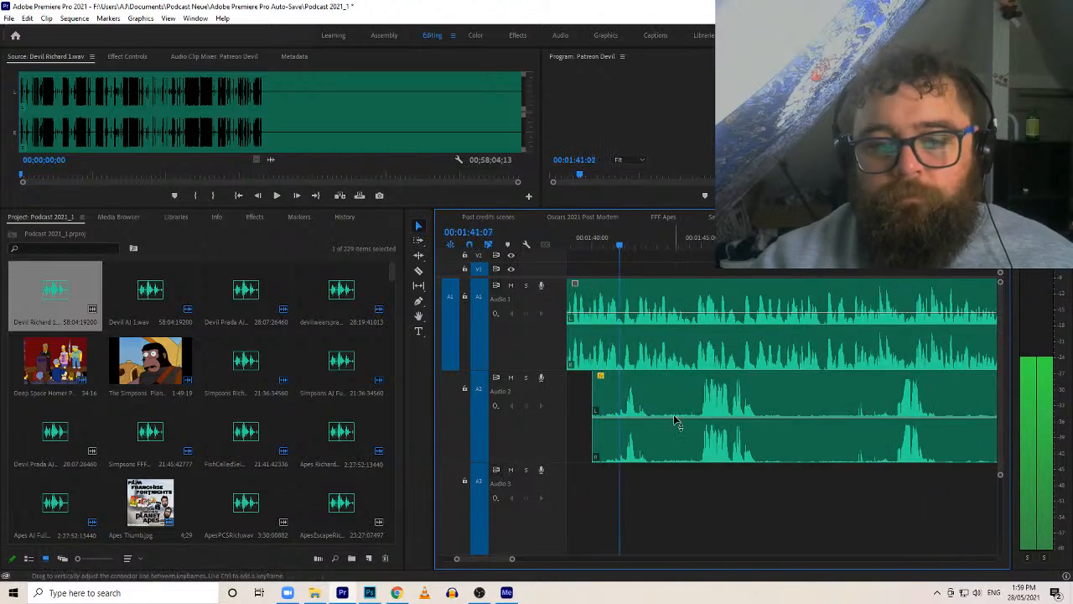
left_click_drag(593, 378, 627, 378)
key("c")
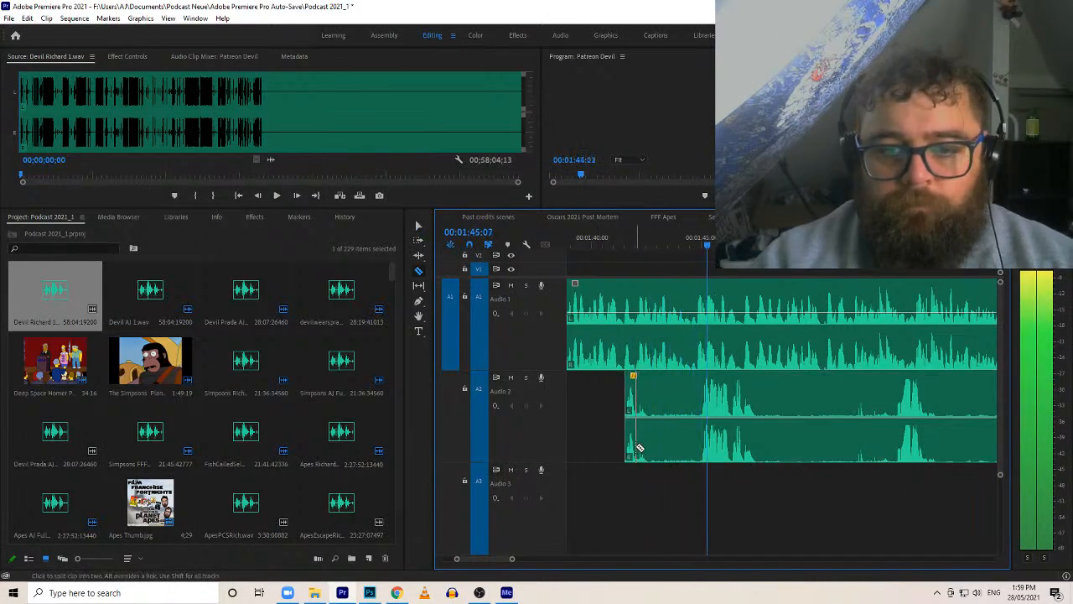
left_click_drag(639, 449, 697, 431)
key("space")
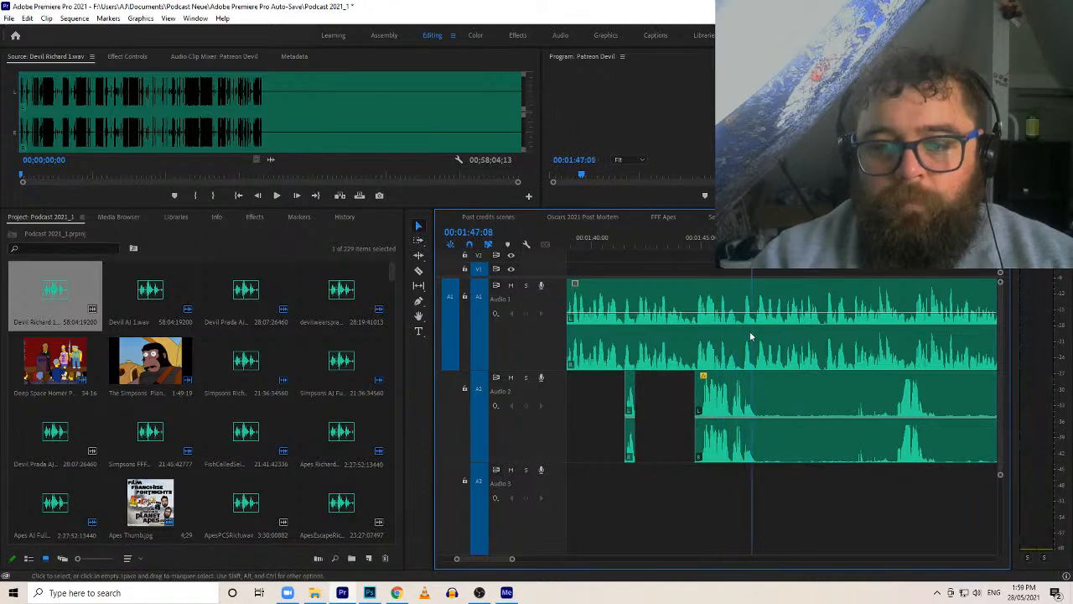
Replay the passage around 1:42 and cut the Audio 1 clip at 1:43:22
left_click(671, 242)
key("space")
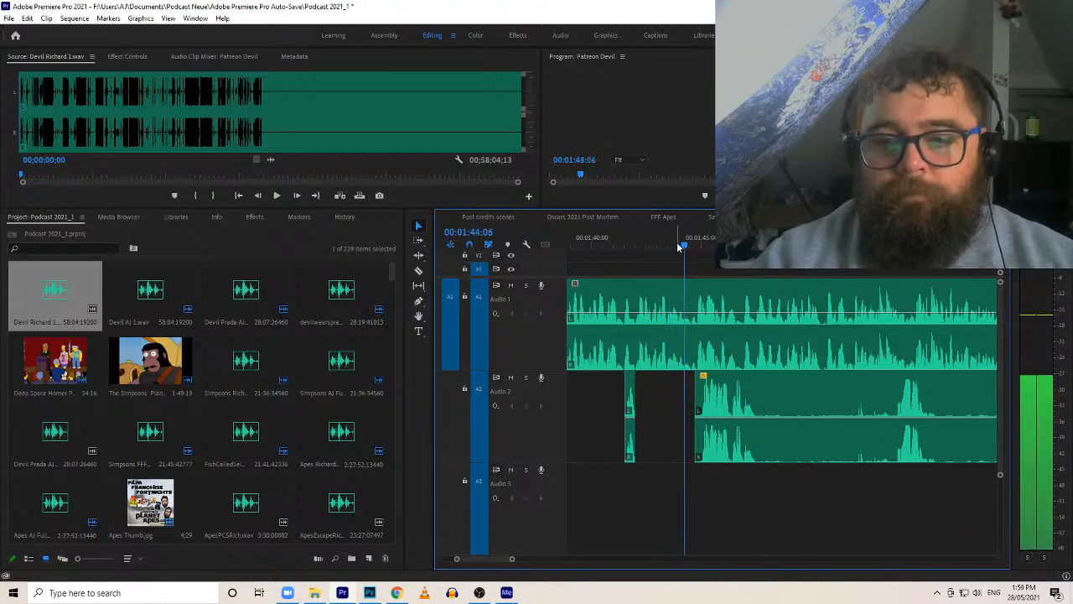
left_click(631, 242)
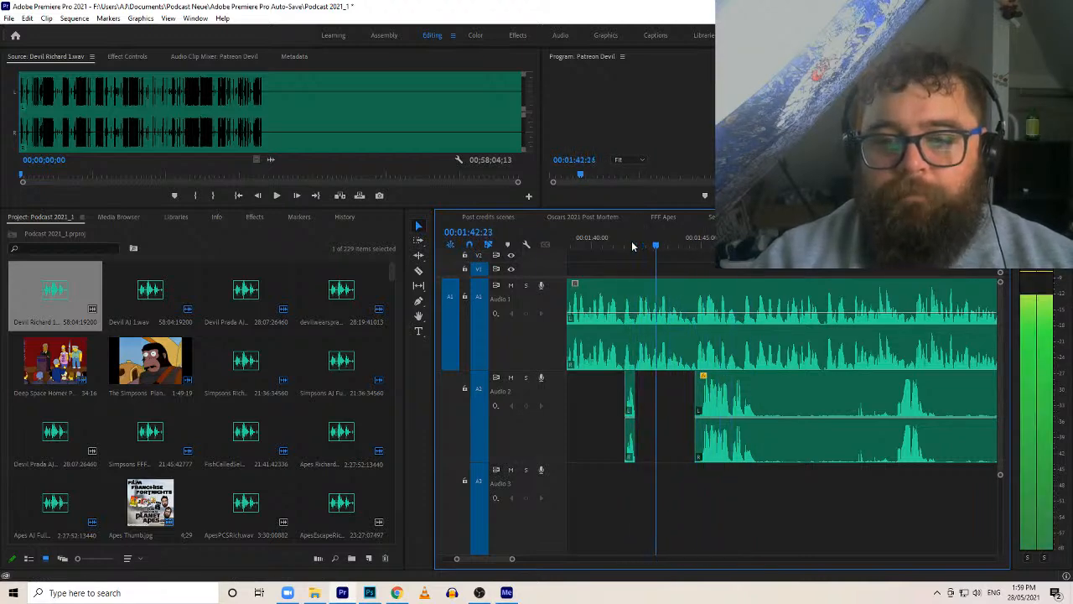
key("space")
key("c")
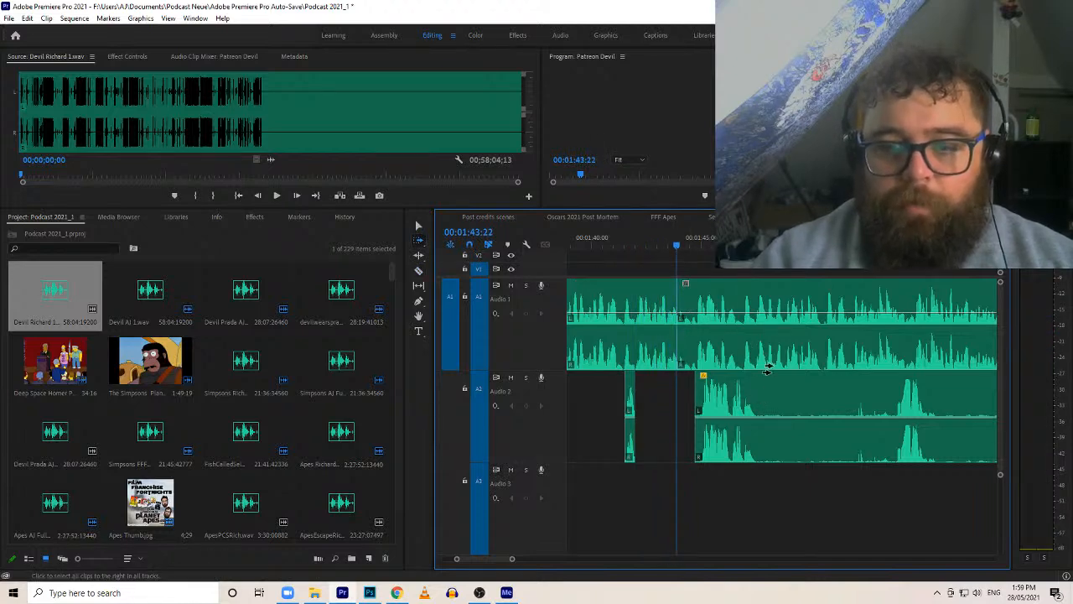
left_click(763, 378)
left_click_drag(752, 358, 872, 358)
left_click(749, 319)
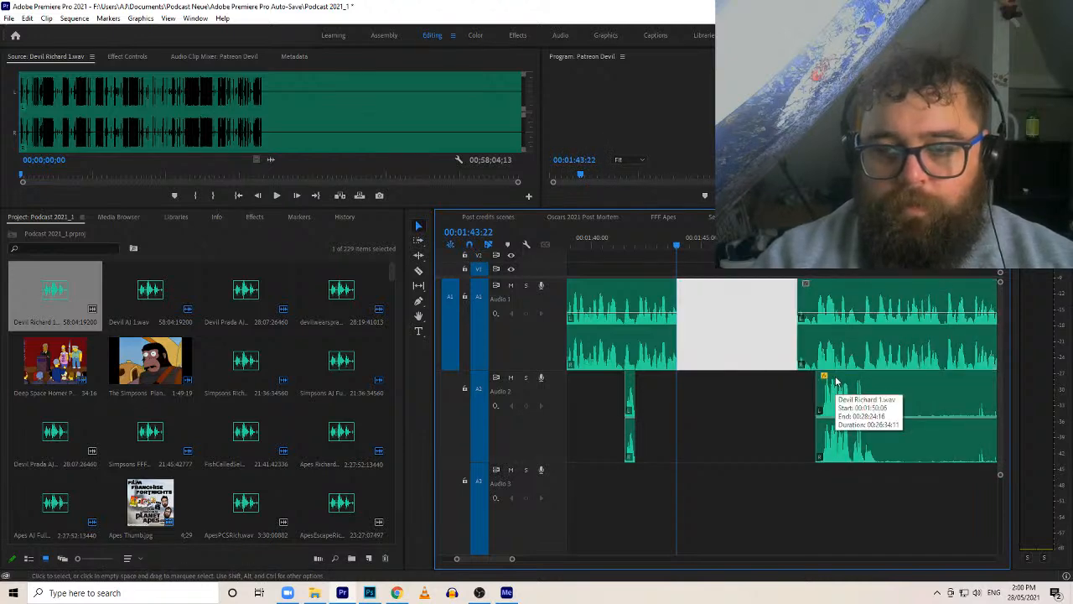
key("Delete")
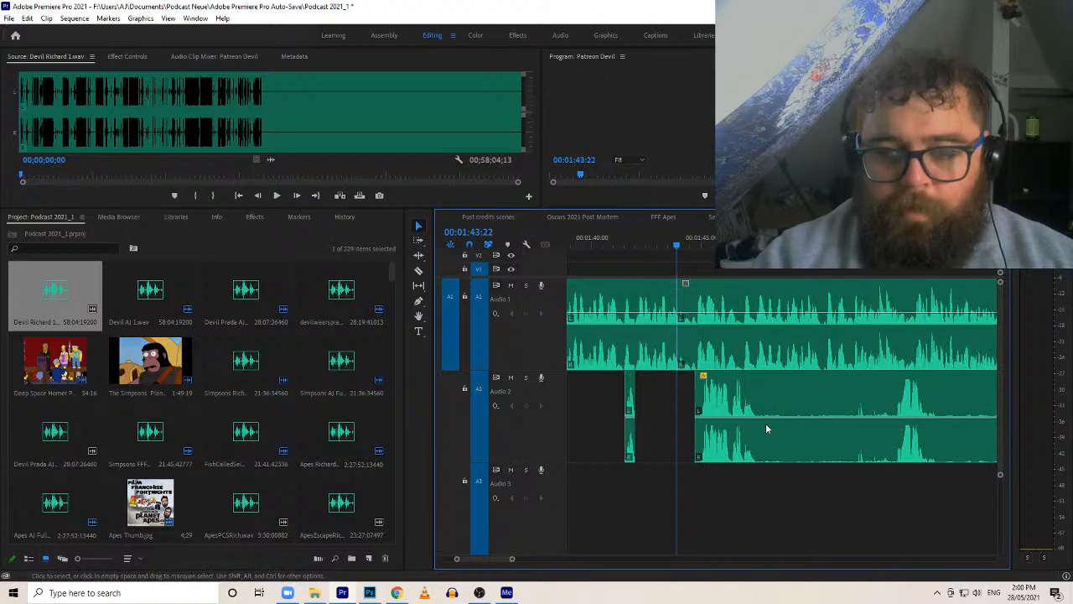
Split off the Audio 2 speech ending near 1:47, move it to start at 1:43:22, and shift all later clips about 2.3 seconds later
key("c")
left_click_drag(740, 400, 722, 401)
key("a")
left_click(747, 344)
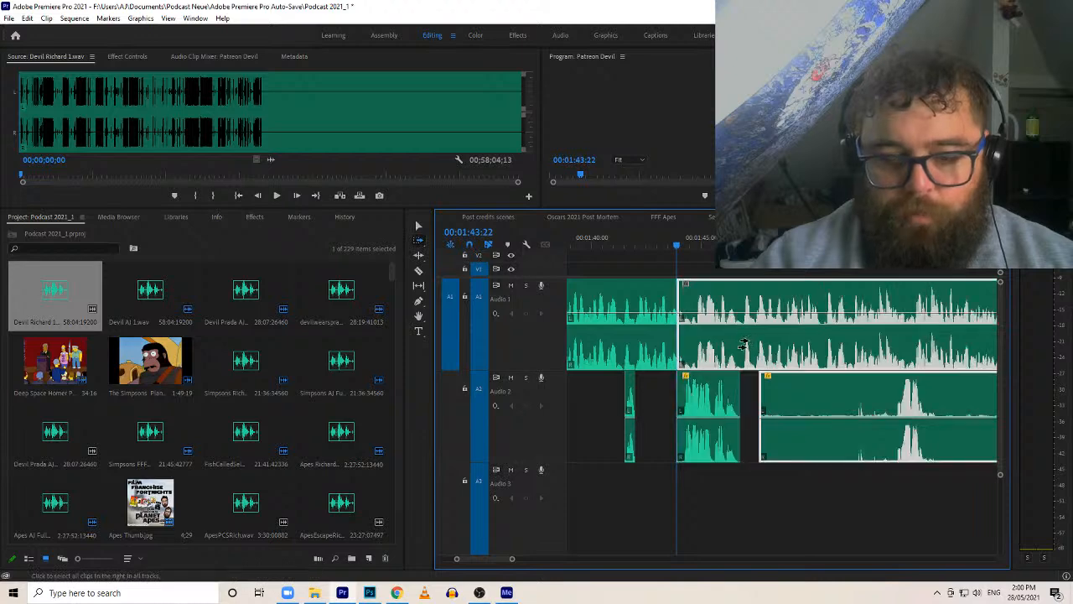
left_click_drag(731, 347, 786, 348)
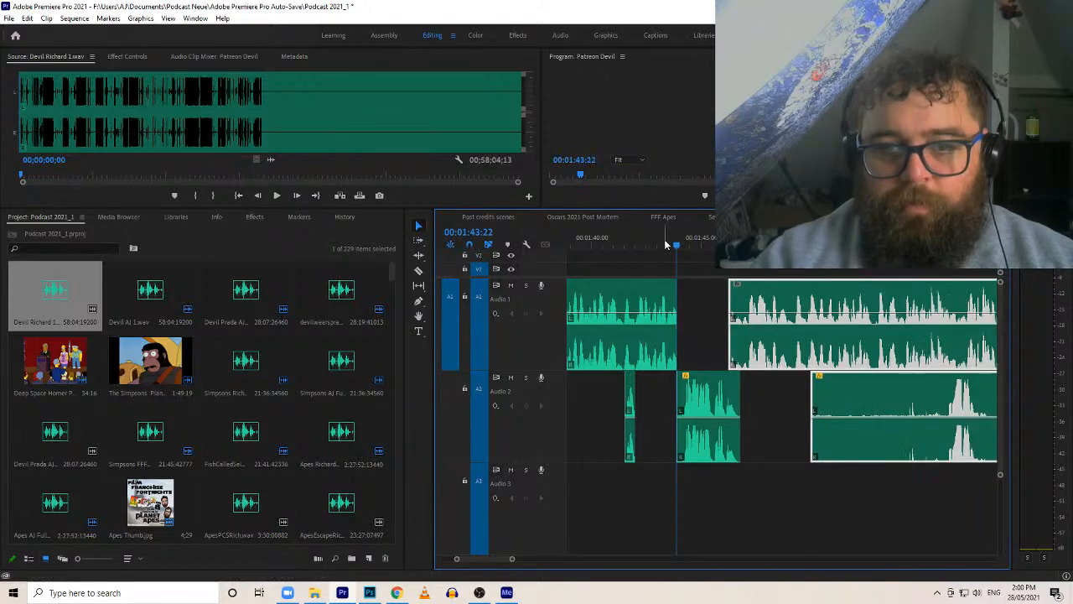
Move the Audio 2 speech clip and all later clips about 0.4 seconds earlier, overlapping the end of the preceding Audio 1 clip
key("a")
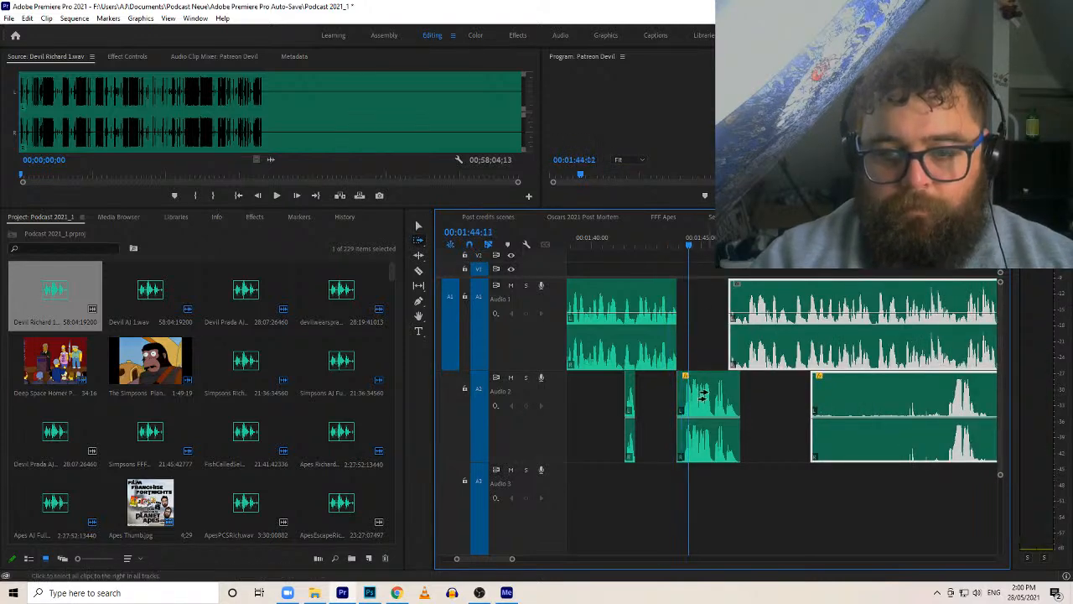
left_click(702, 393)
key("v")
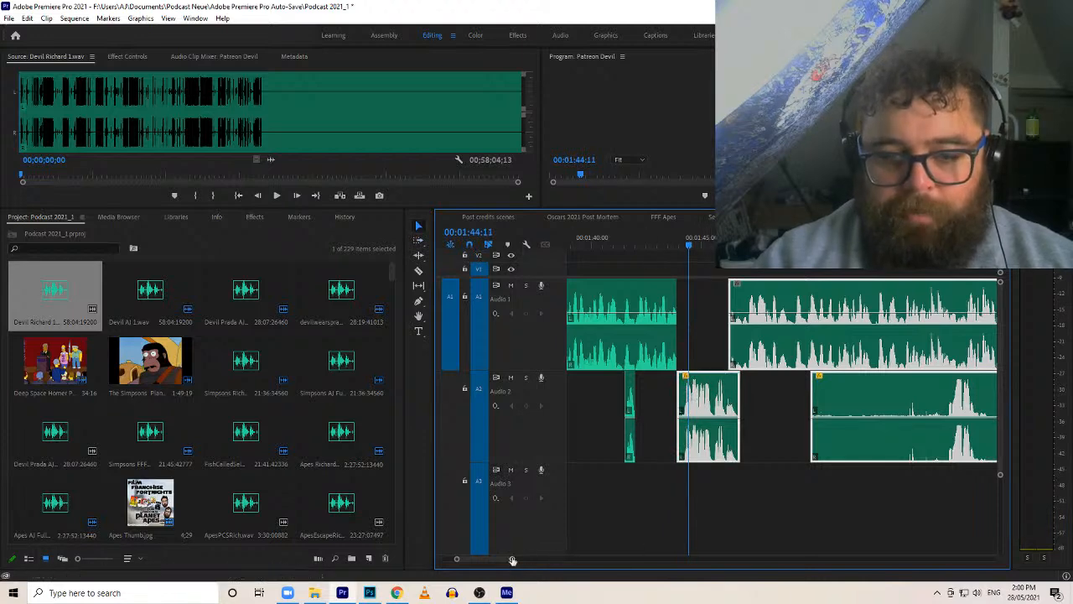
left_click_drag(512, 560, 483, 559)
left_click_drag(805, 399, 761, 400)
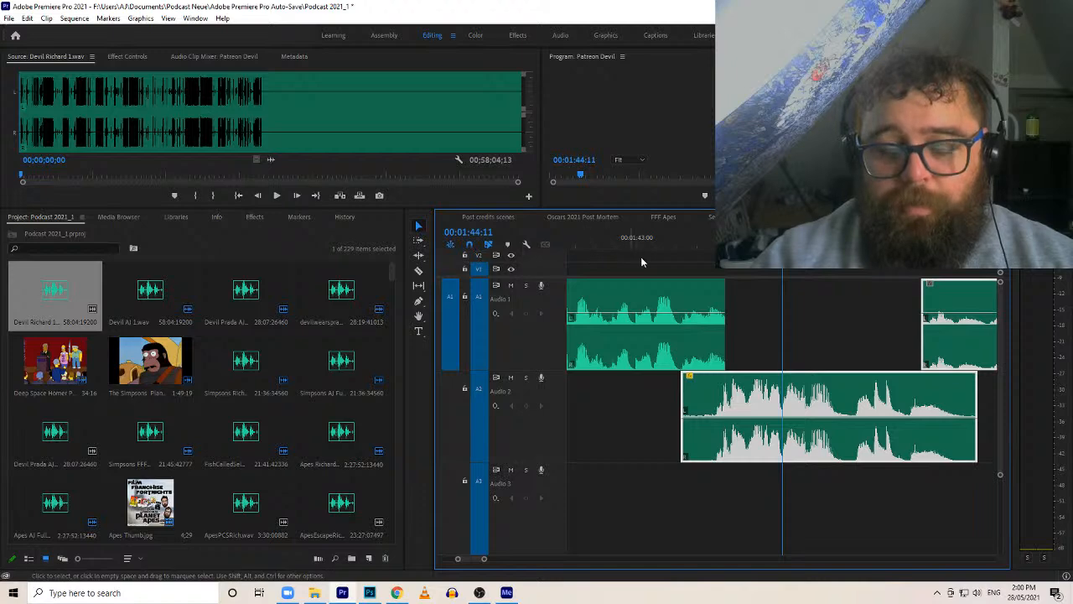
Play the exchange between the tracks and trim the start of the next Audio 1 clip slightly, to about 1:46
left_click(576, 235)
key("space")
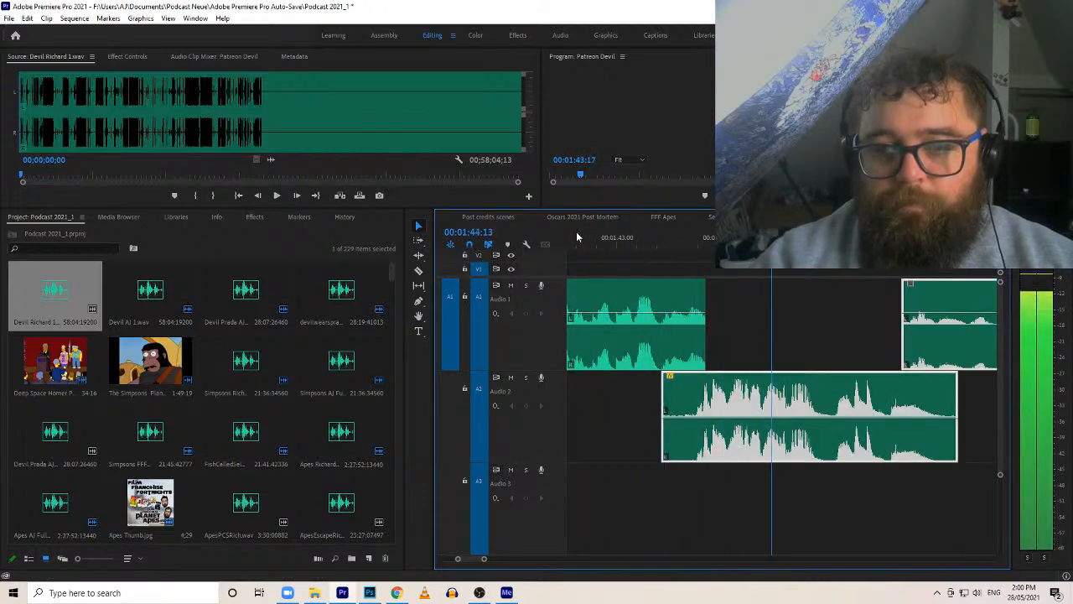
key("space")
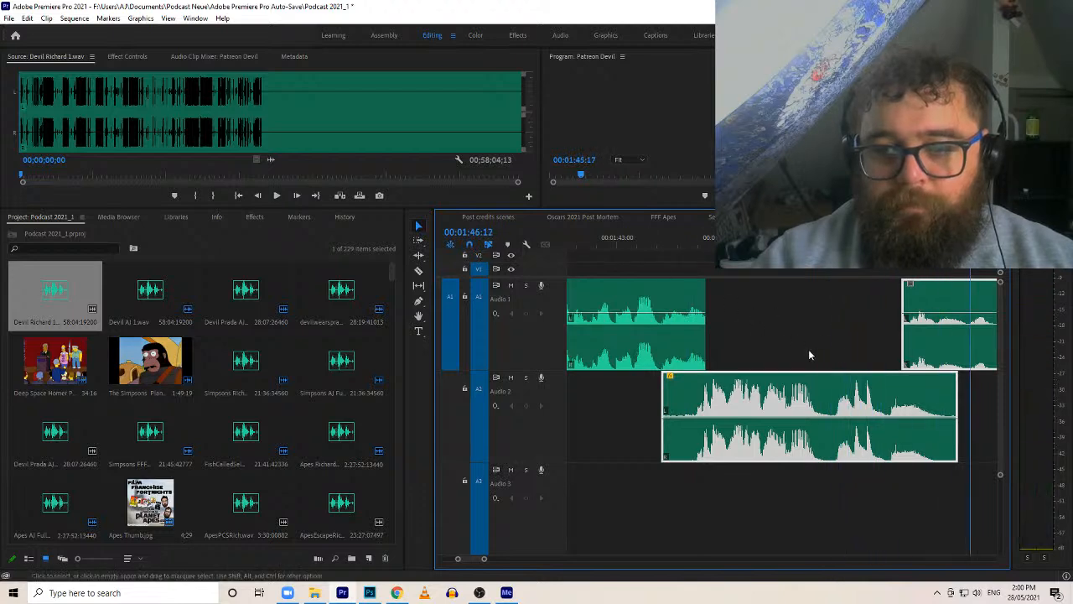
left_click(875, 322)
left_click_drag(904, 326, 911, 326)
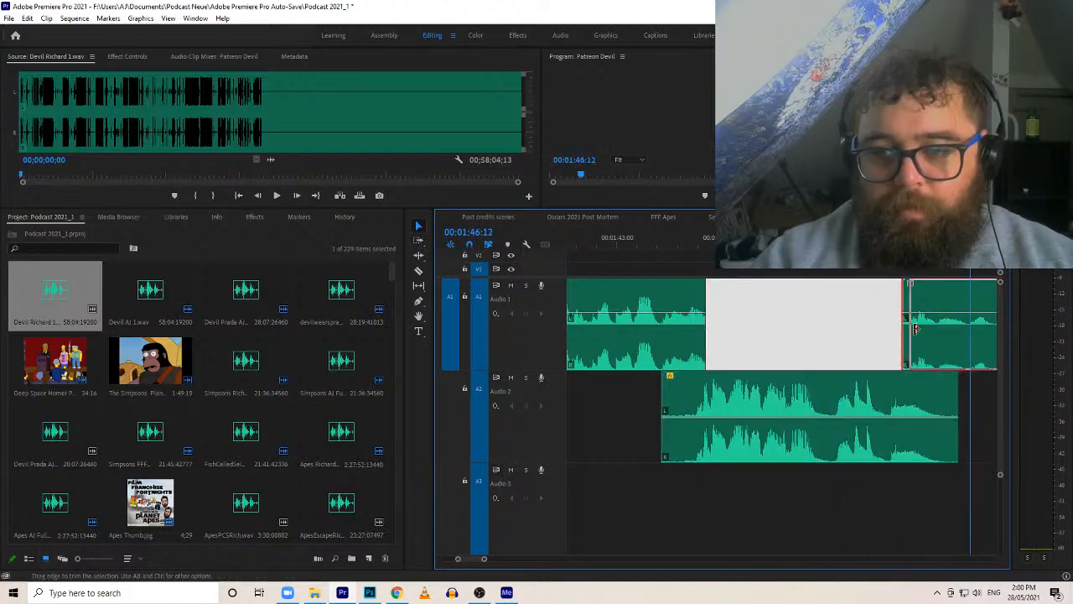
left_click(863, 237)
key("space")
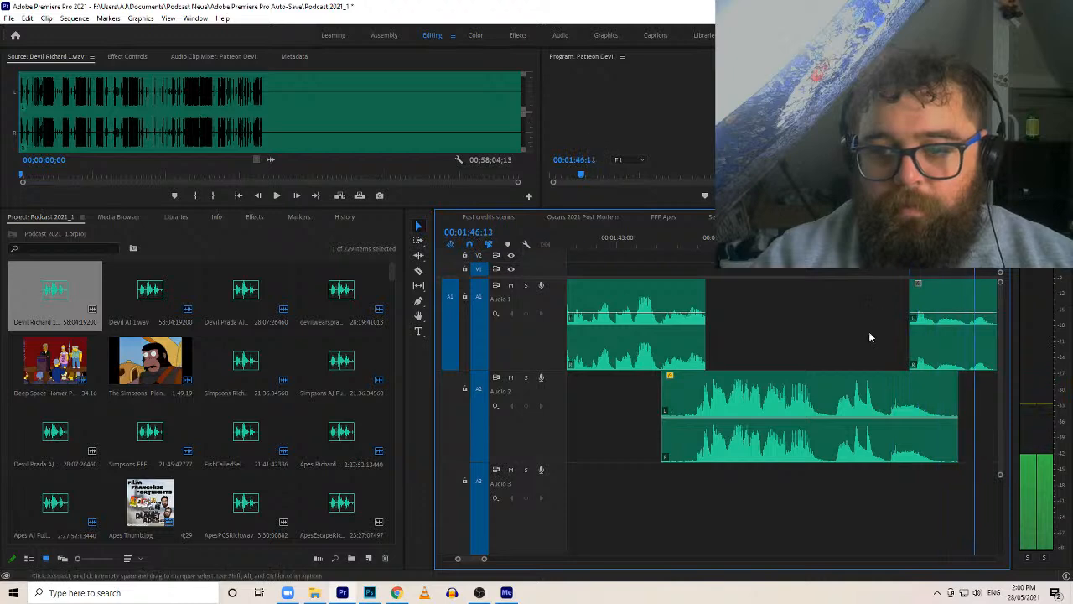
key("space")
Trim the end of the Audio 2 speech clip back to 1:45:17 without shifting the clips that follow
left_click_drag(587, 243, 634, 266)
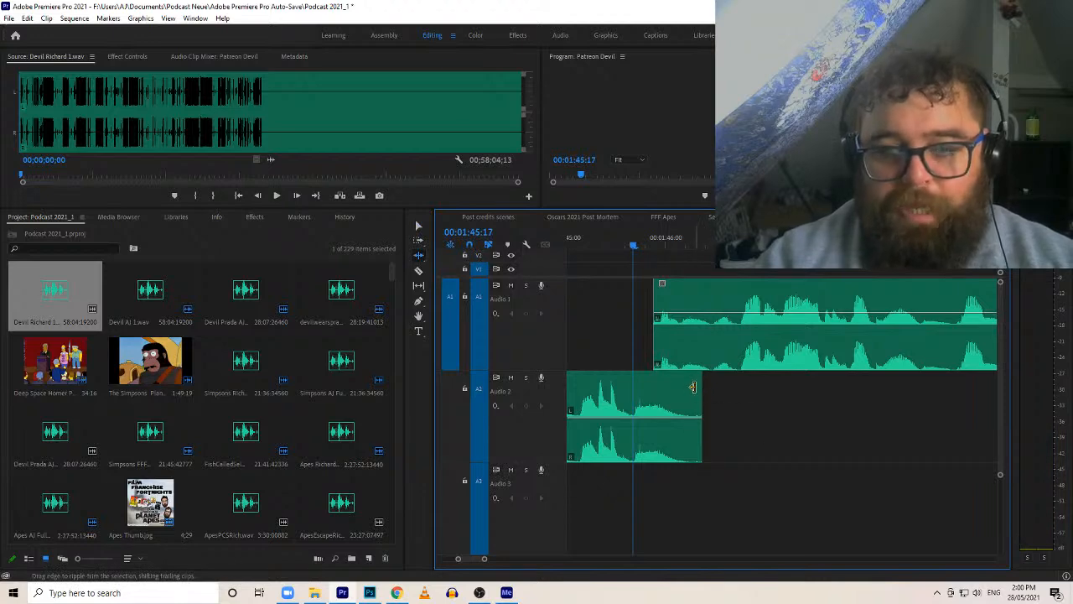
left_click_drag(694, 385, 628, 388)
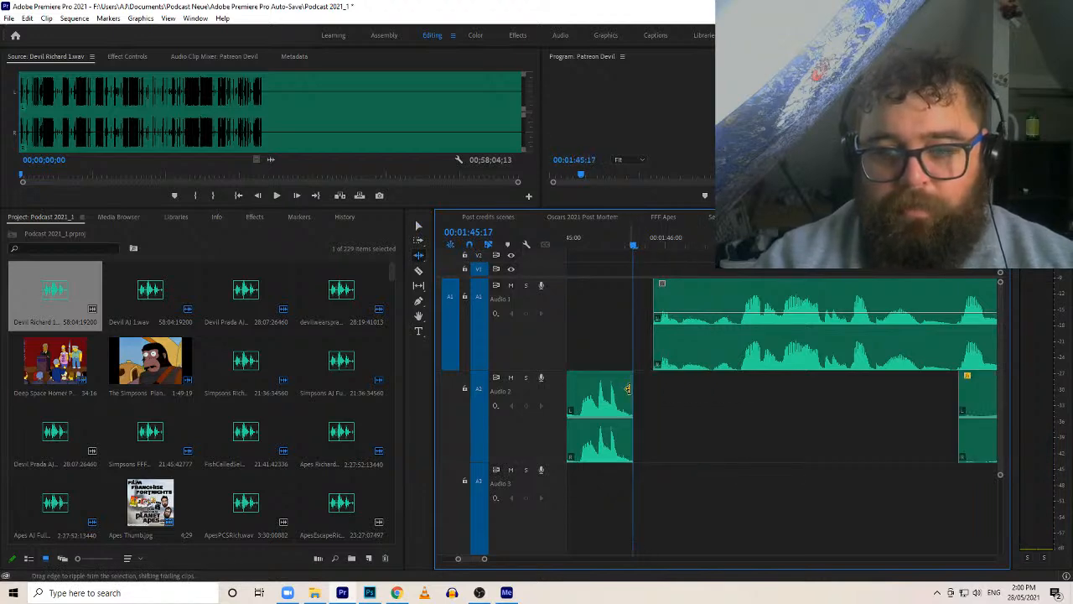
key("ctrl+z")
key("v")
left_click_drag(697, 382, 627, 385)
Shift all later clips about 0.3 seconds earlier so Audio 1 slightly overlaps the Audio 2 speech, and play the transition
key("a")
left_click_drag(703, 360, 691, 353)
key("Left")
key("space")
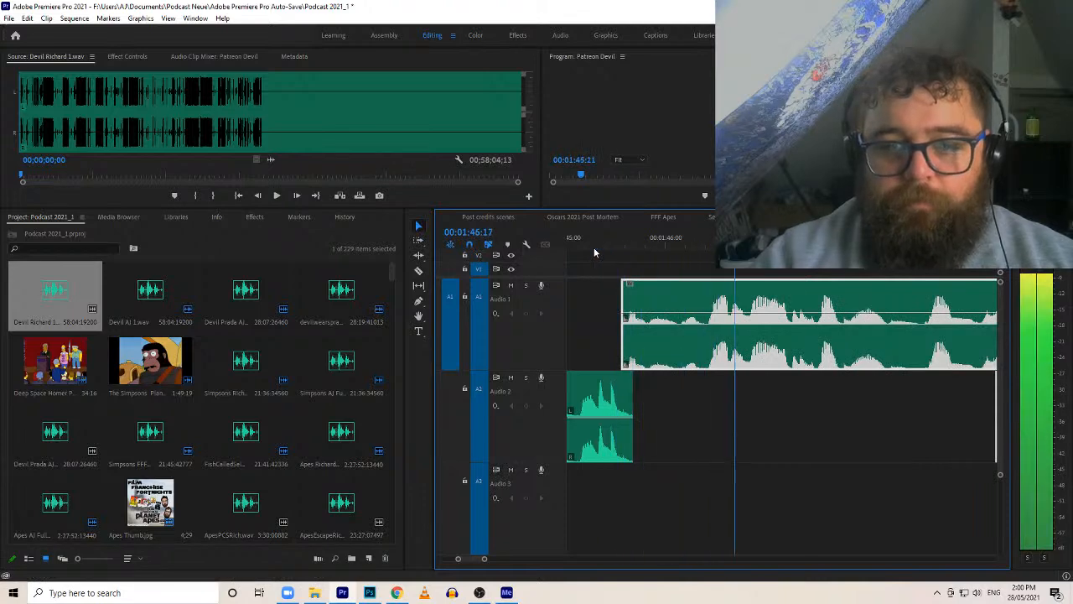
key("space")
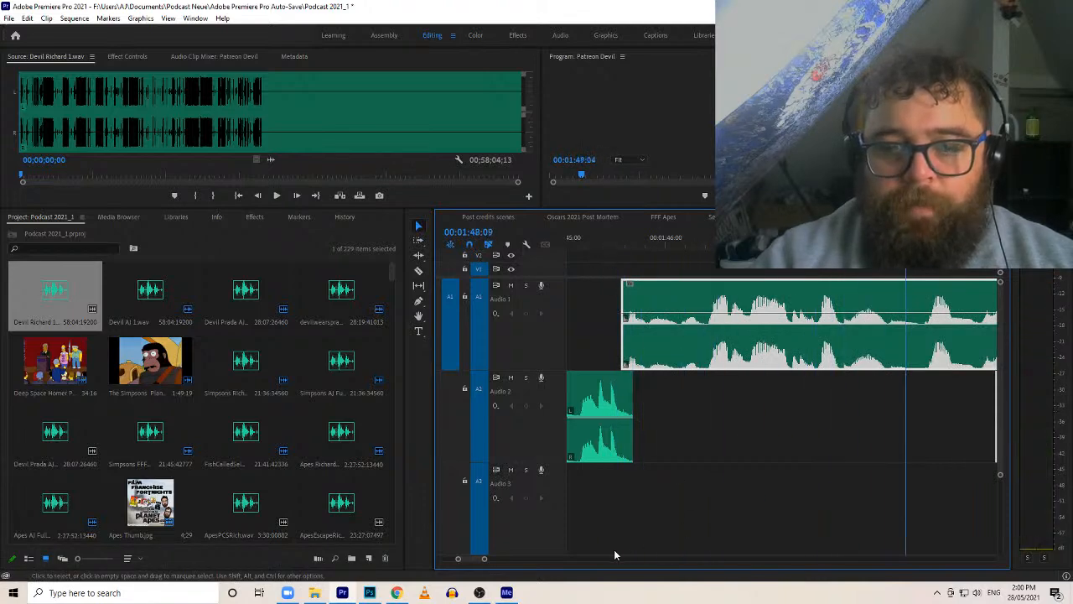
Replay the exchange, trim the next Audio 1 clip's start to about 1:46, and shift all later clips about 1 second earlier
left_click_drag(484, 560, 510, 559)
left_click(639, 237)
key("space")
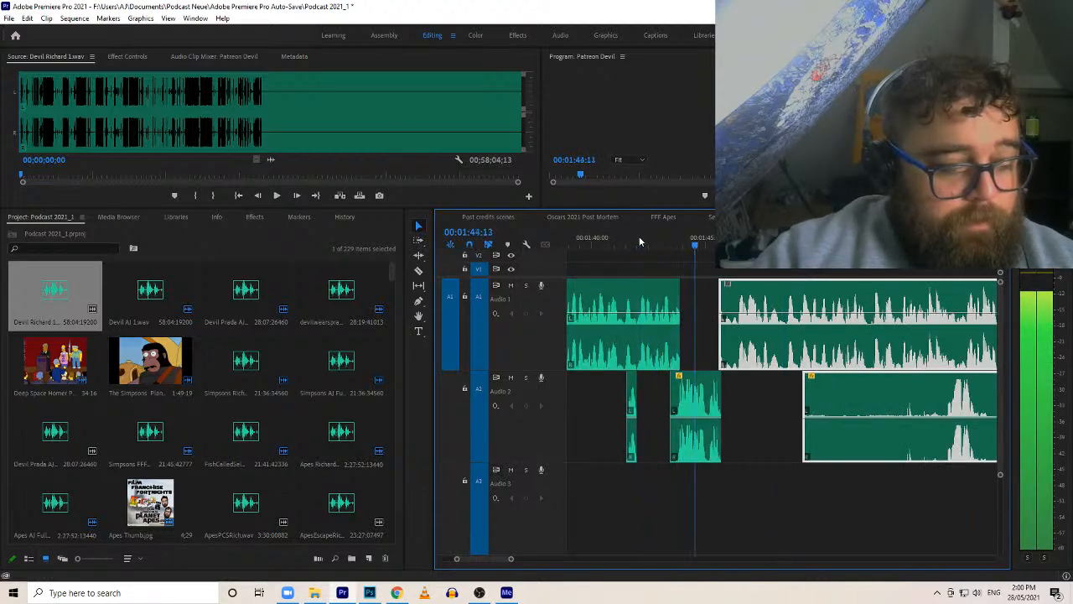
left_click(706, 295)
left_click_drag(725, 285, 738, 285)
key("a")
left_click(776, 315)
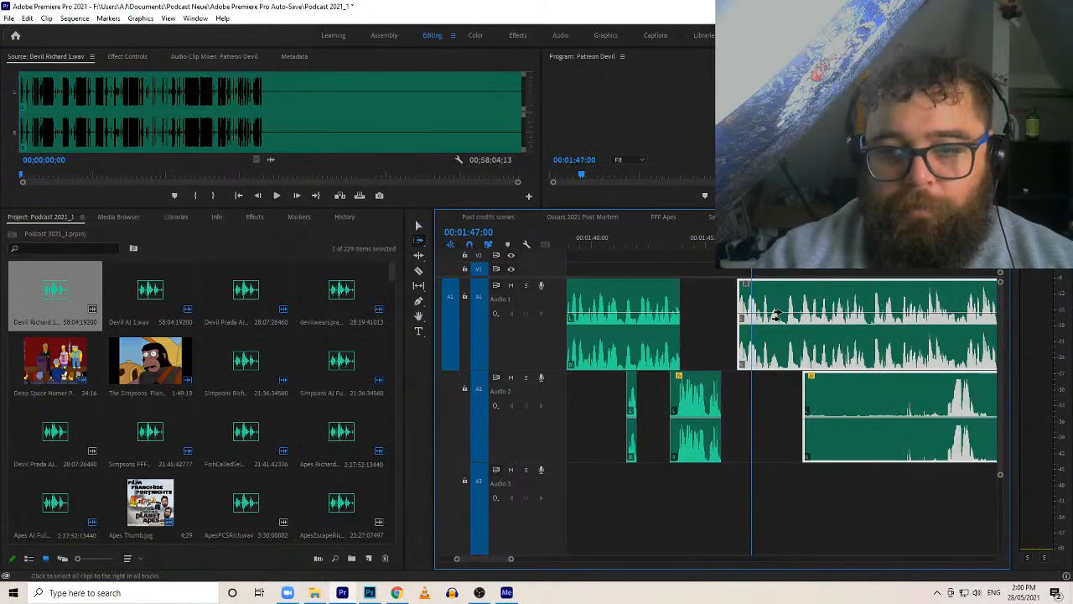
left_click_drag(769, 333, 736, 329)
Extend the end of the Audio 1 clip before the gap near 1:44 by about 0.3 seconds, playing the transition before and after
left_click(662, 237)
key("space")
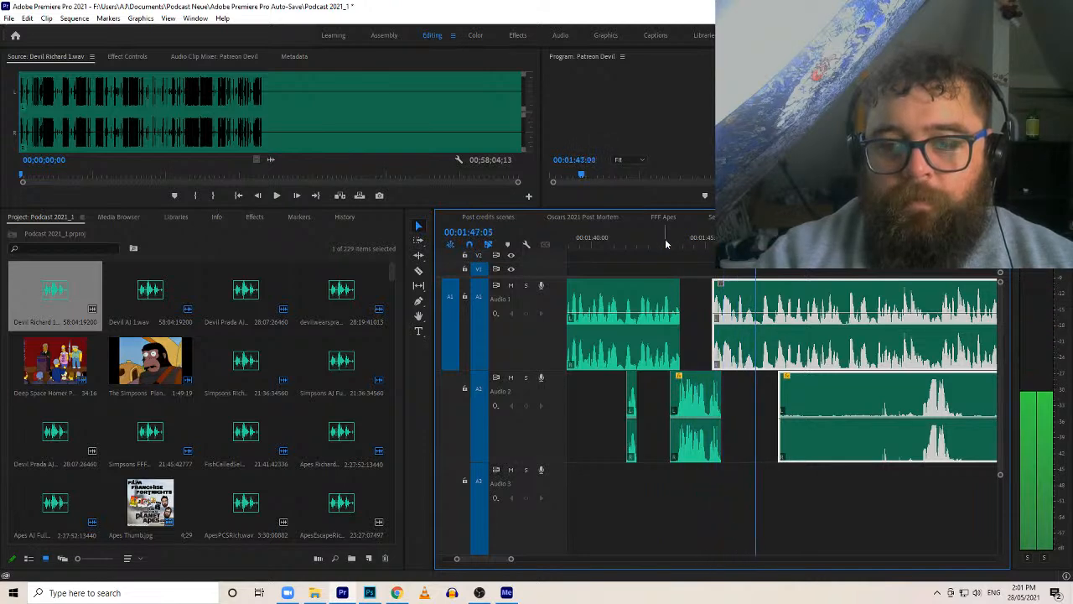
left_click_drag(679, 281, 685, 282)
left_click(672, 242)
key("space")
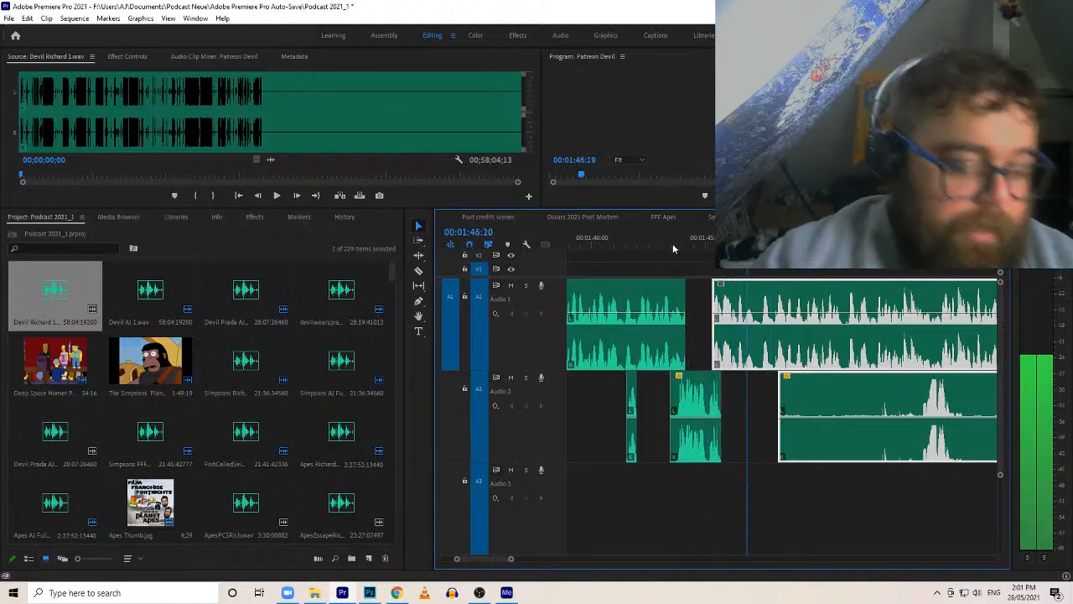
key("space")
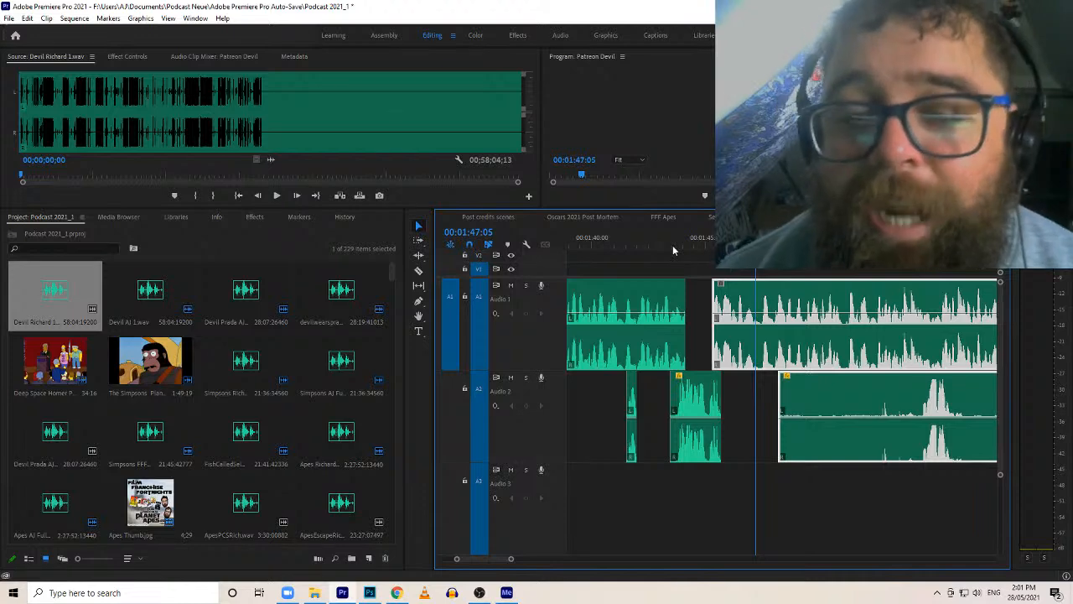
Play on through the Audio 1 speech and trim the start of the remaining Audio 2 clip to the short sound at about 2:05
key("space")
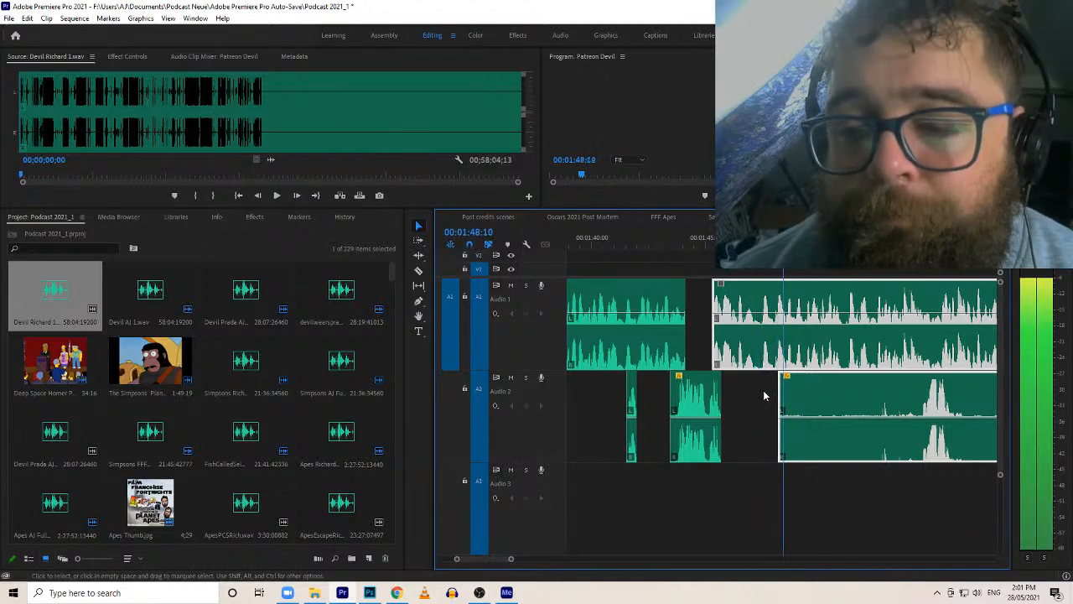
left_click(771, 428)
left_click_drag(781, 433, 927, 446)
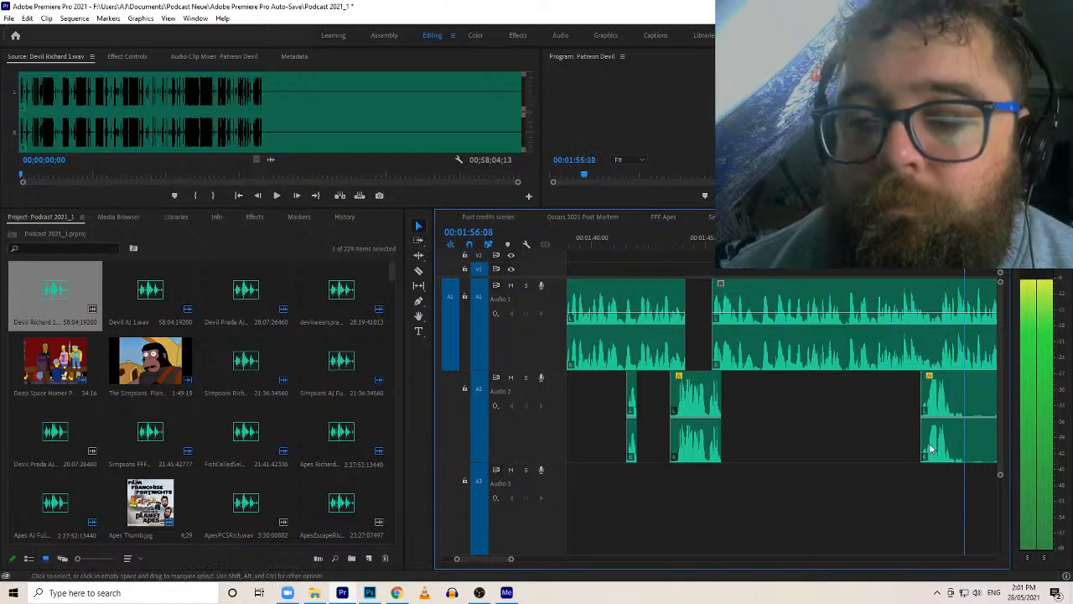
key("space")
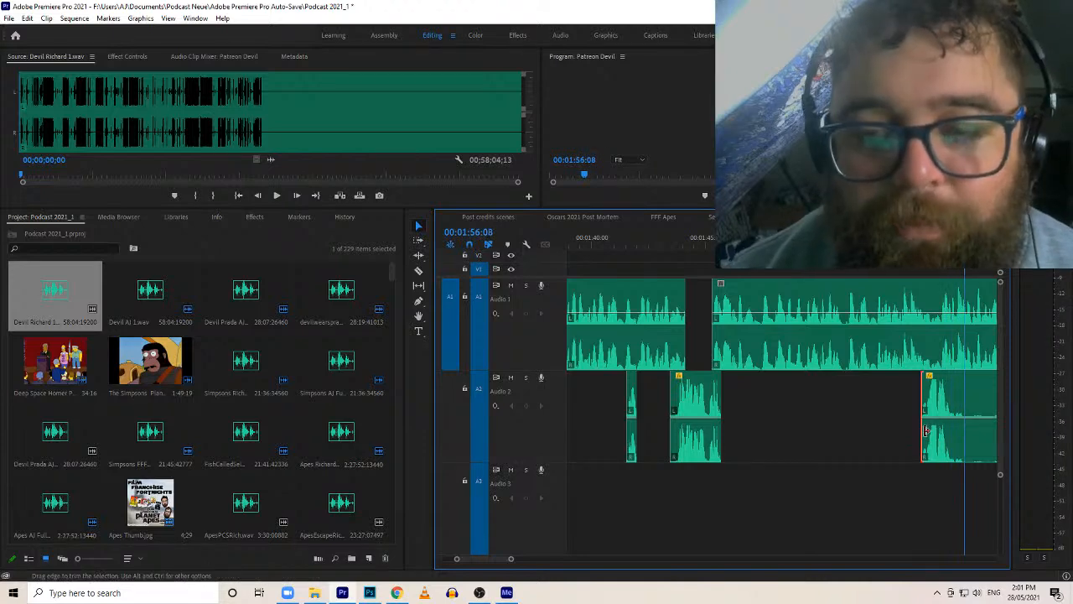
left_click_drag(925, 431, 970, 441)
left_click_drag(892, 432, 892, 432)
key("space")
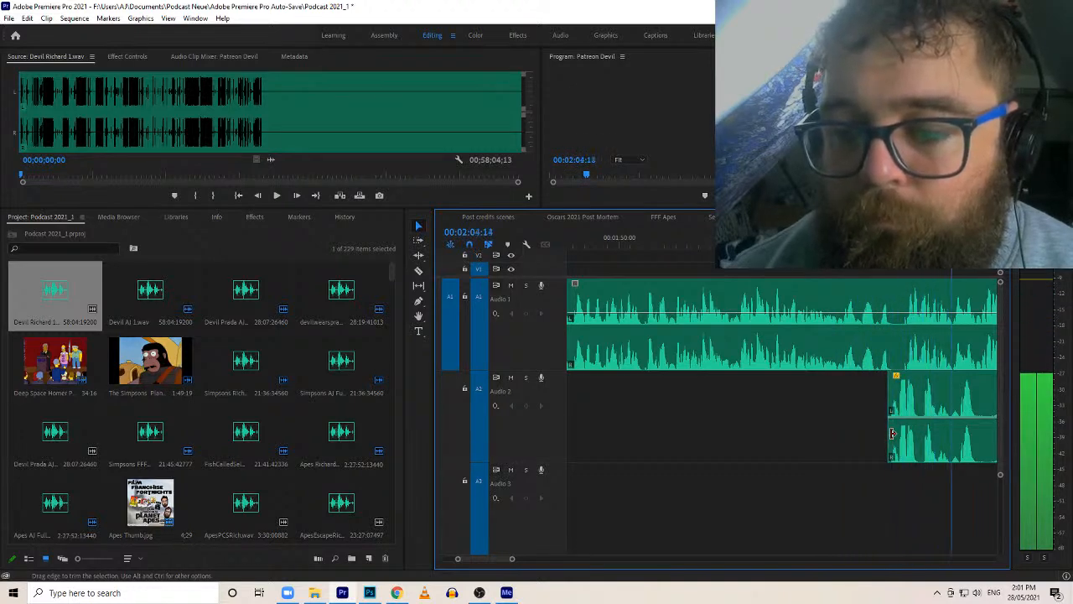
left_click_drag(892, 434, 962, 436)
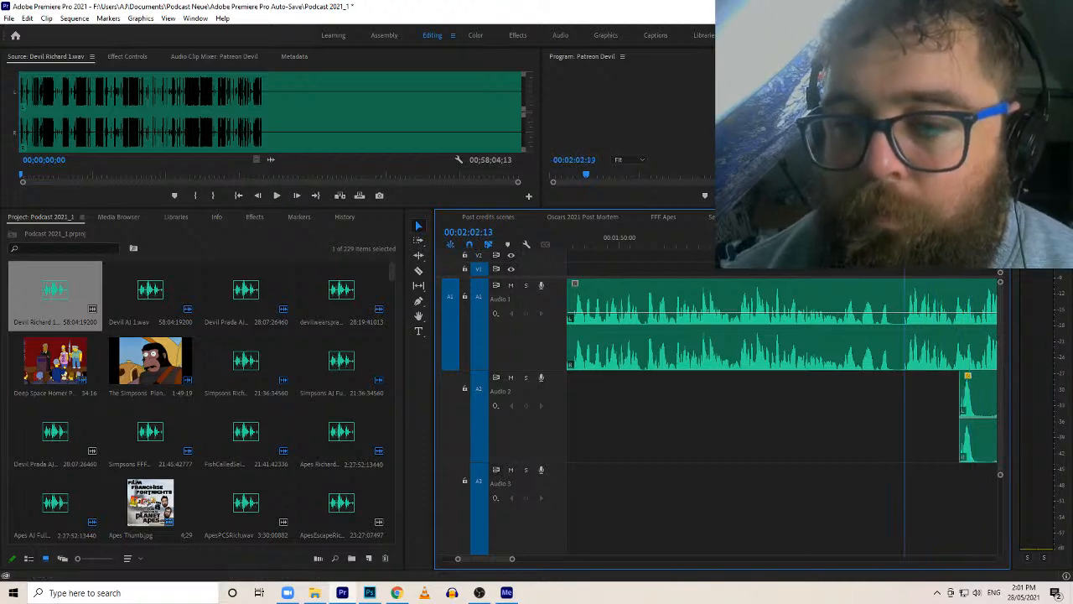
key("space")
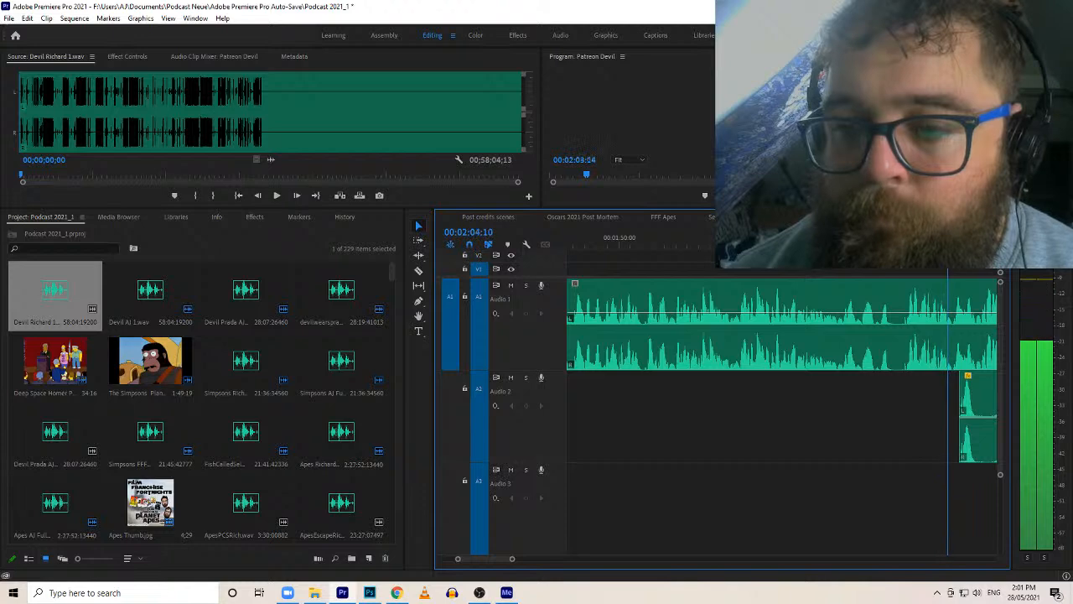
Cut Audio 2 after the short sound at about 2:05 and trim the start of the remainder to 2:11:04
key("c")
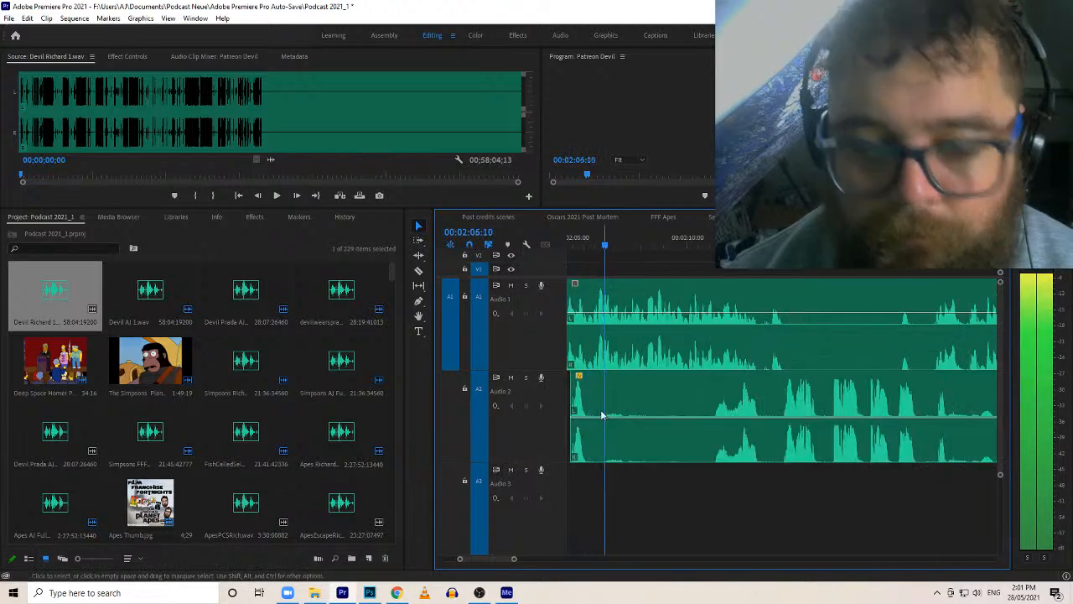
left_click(589, 432)
key("v")
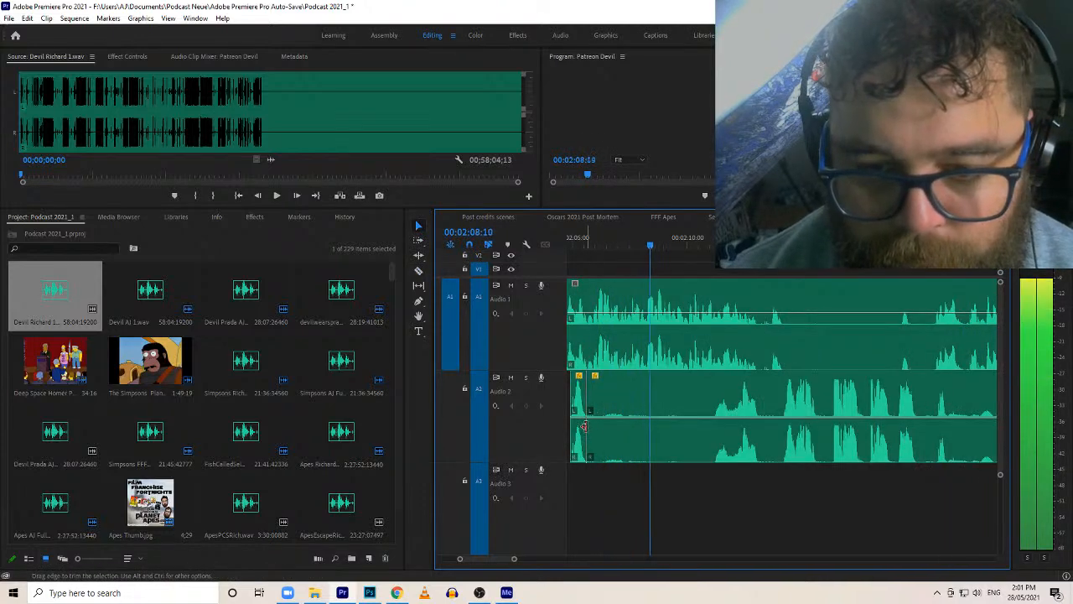
left_click_drag(592, 419, 715, 440)
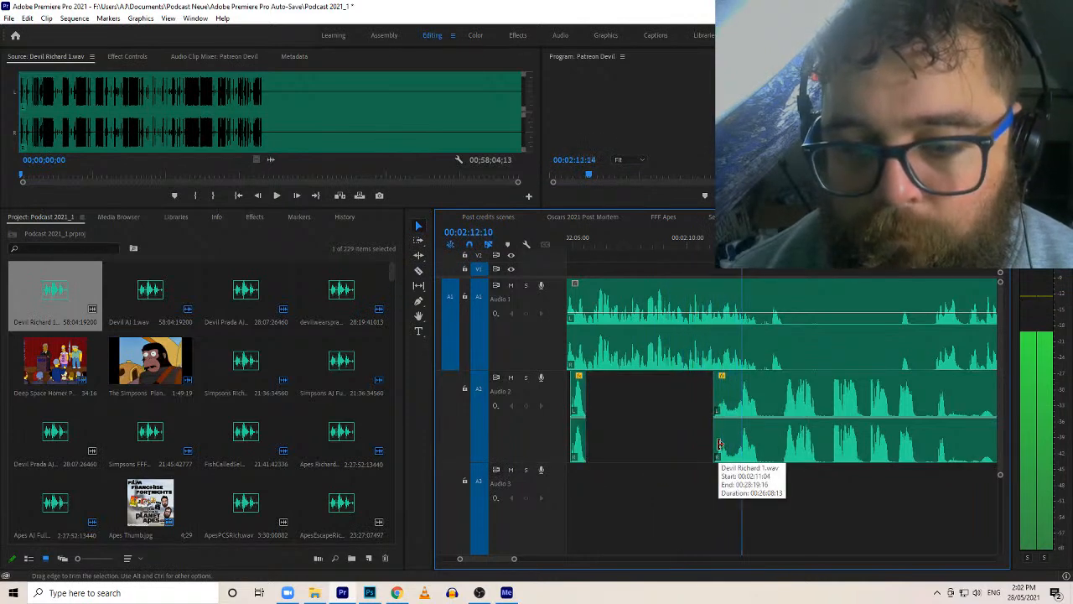
Cut Audio 2 at about 2:13, move the short piece about 0.7 seconds later, and replay from just before it
key("c")
left_click(765, 433)
key("v")
mouse_move(747, 382)
left_mouse_down()
mouse_move(769, 379)
mouse_move(762, 385)
left_mouse_up()
left_click(729, 239)
key("space")
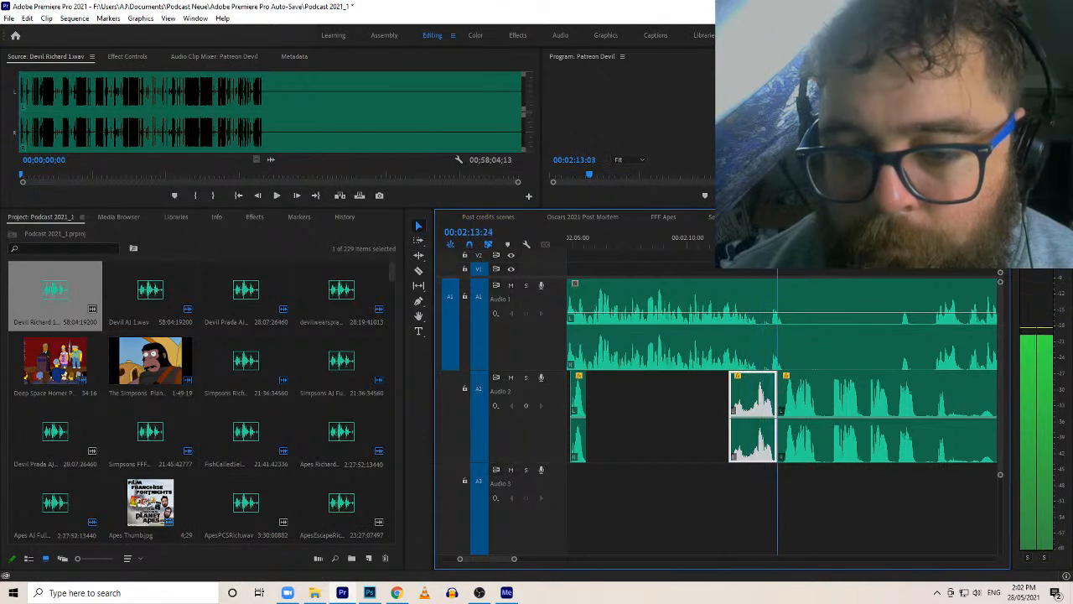
Remove the Audio 1 stretch from about 2:14 to 2:19 and the Audio 2 stretch from about 2:20 to 2:26
left_click_drag(790, 335, 902, 333)
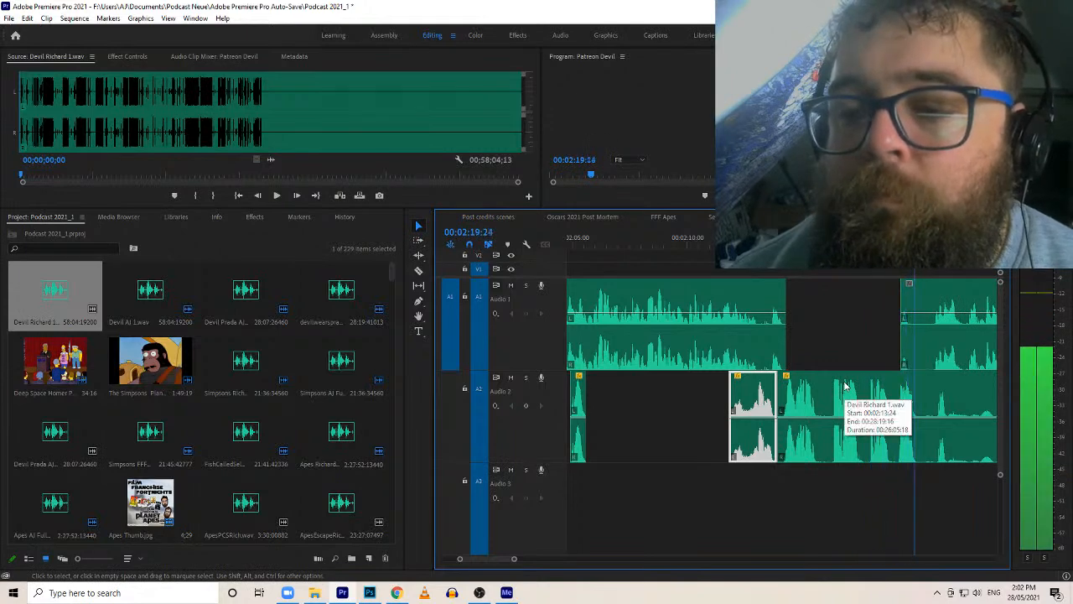
key("space")
key("c")
left_click(921, 444)
key("v")
left_click_drag(922, 438, 896, 436)
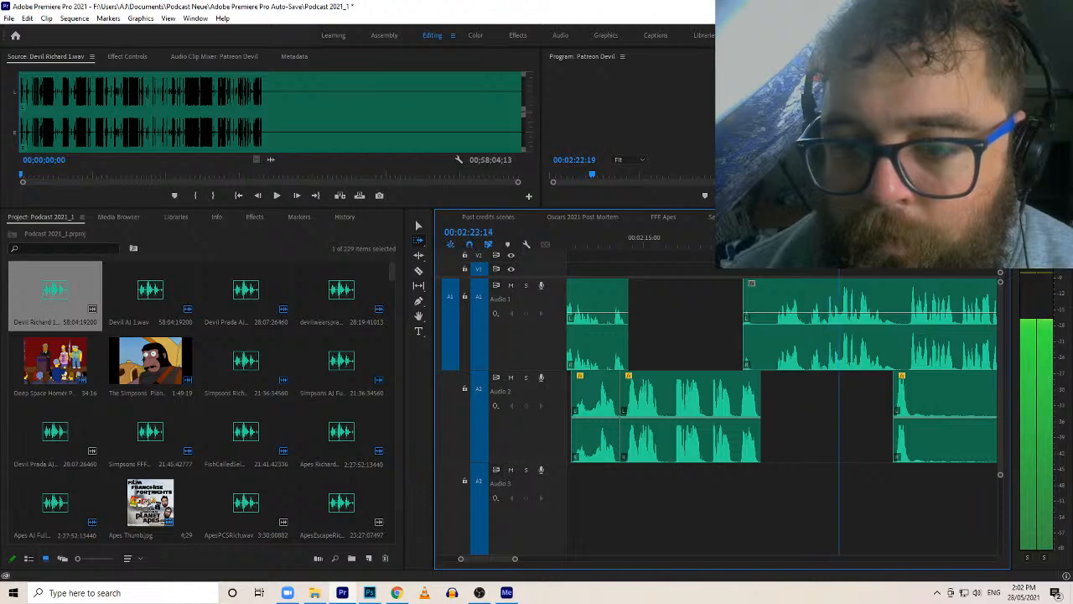
Keep only the short Audio 2 sounds at about 2:26 and 2:31, trimming the remaining clip's start to 2:36:05
key("space")
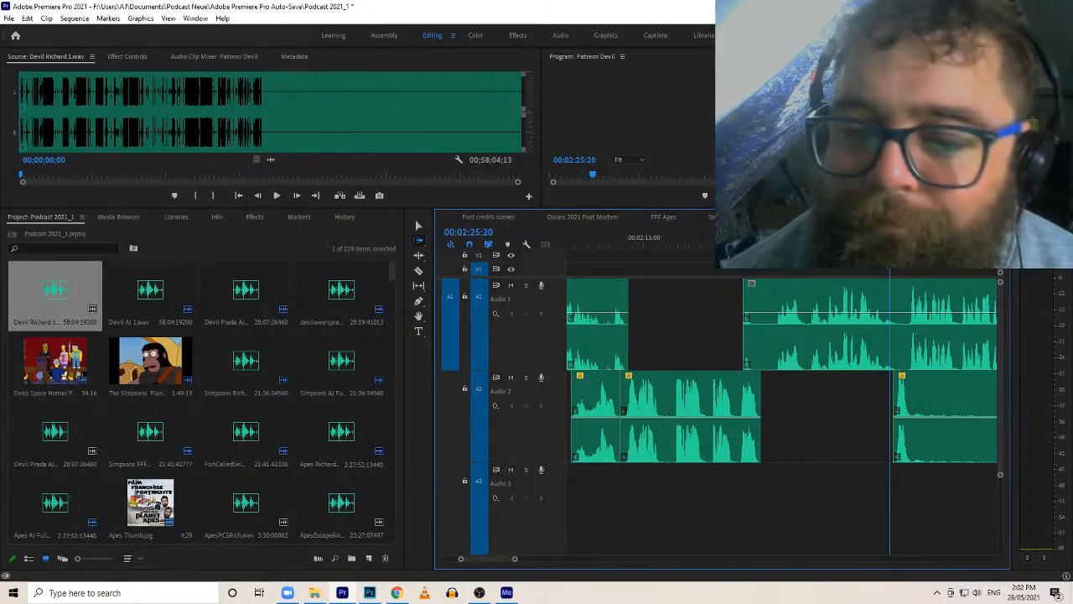
key("c")
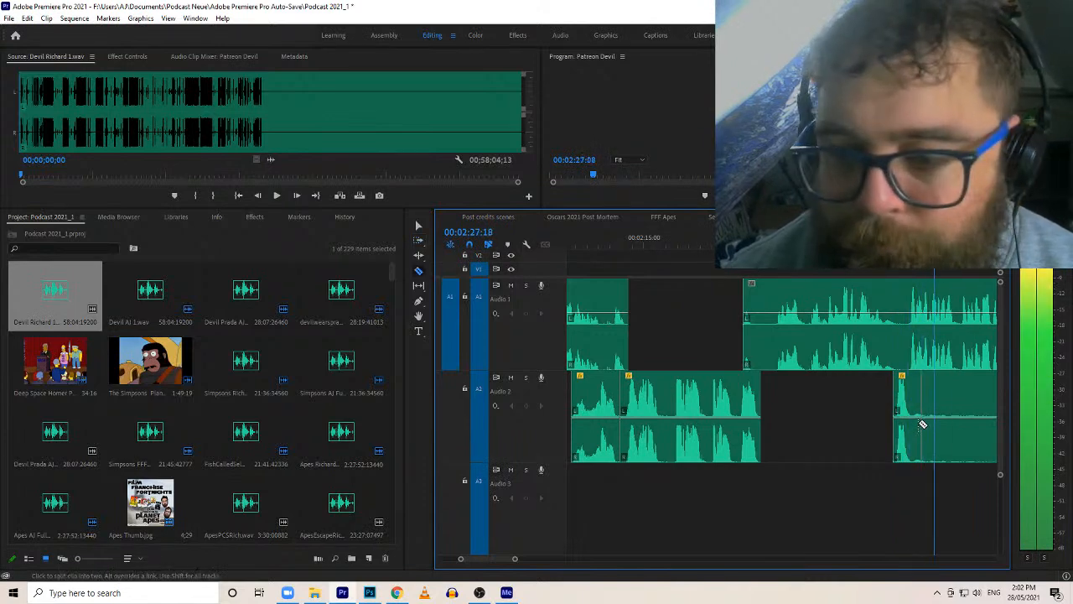
key("v")
left_click_drag(915, 431, 969, 443)
key("c")
left_click(874, 438)
key("v")
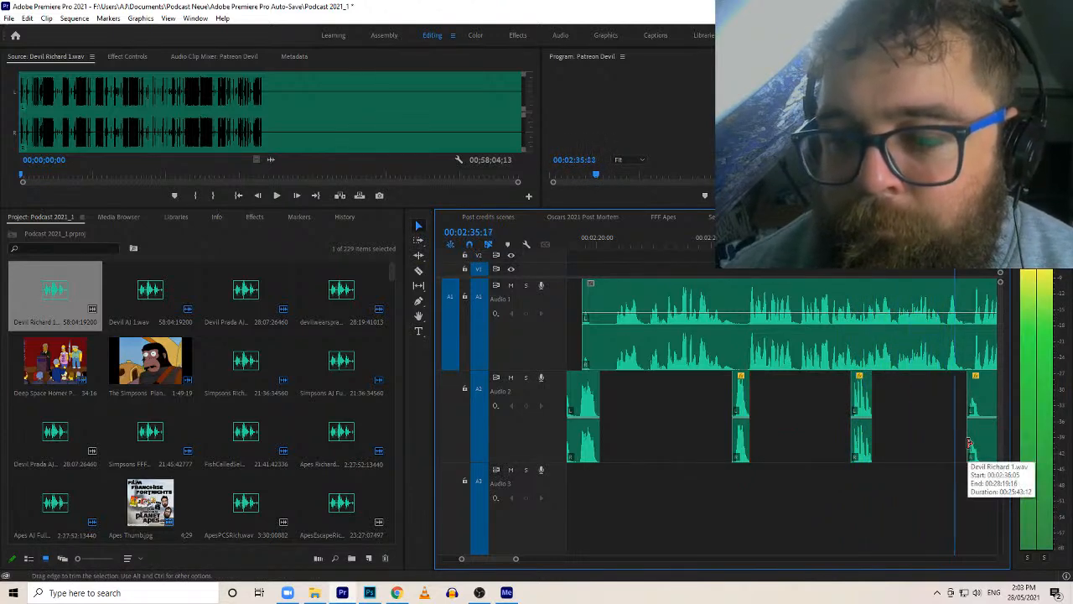
Remove the Audio 2 silence after the sound at 2:36 up to 2:39:18, and the stretch from about 2:41 to 2:42
key("c")
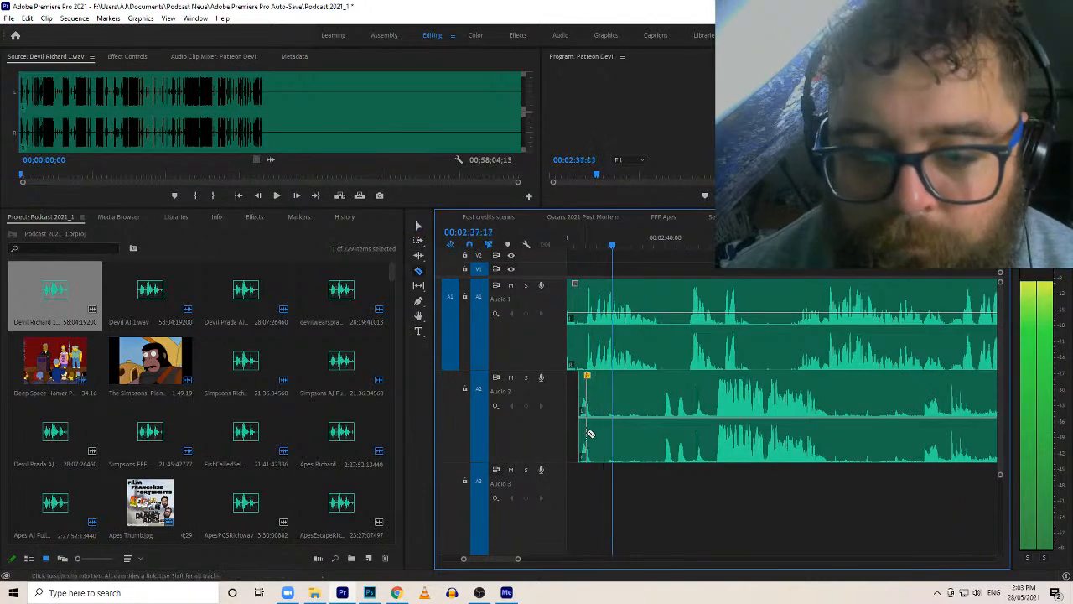
key("v")
left_click_drag(591, 431, 661, 425)
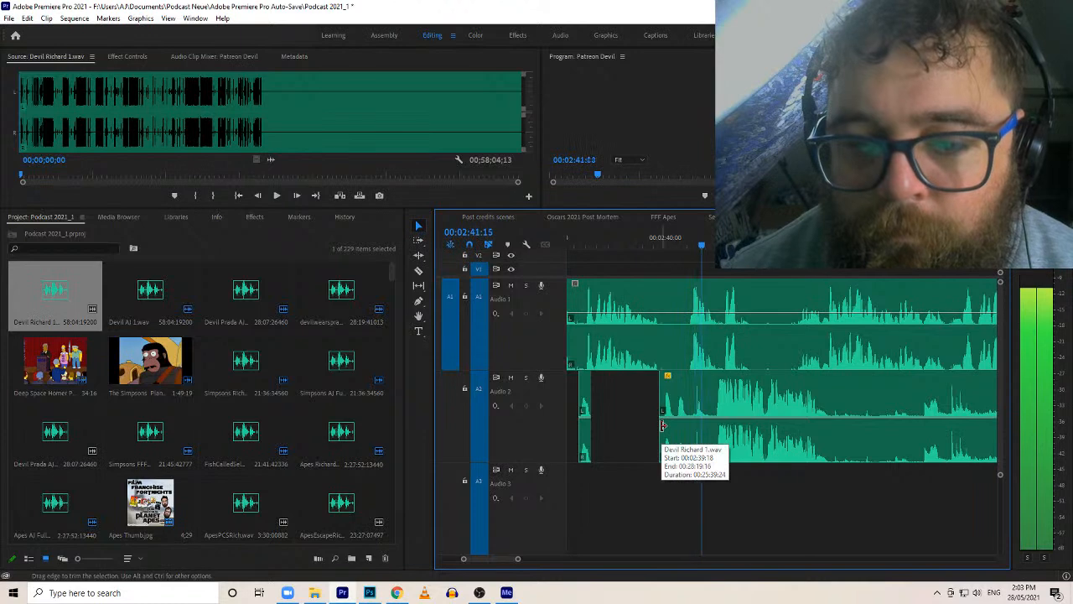
key("c")
left_click(693, 423)
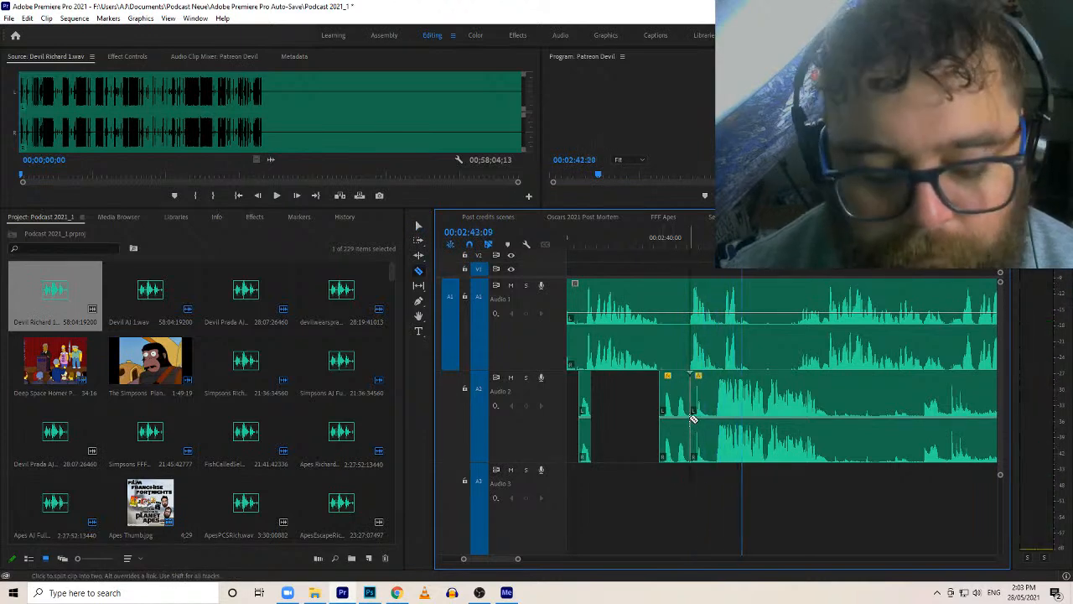
left_click_drag(696, 386, 714, 387)
Cut Audio 1 at 2:39:18, trim the remainder's start to just before the speech at about 2:41, and replay from 2:39:02
left_click(674, 243)
key("c")
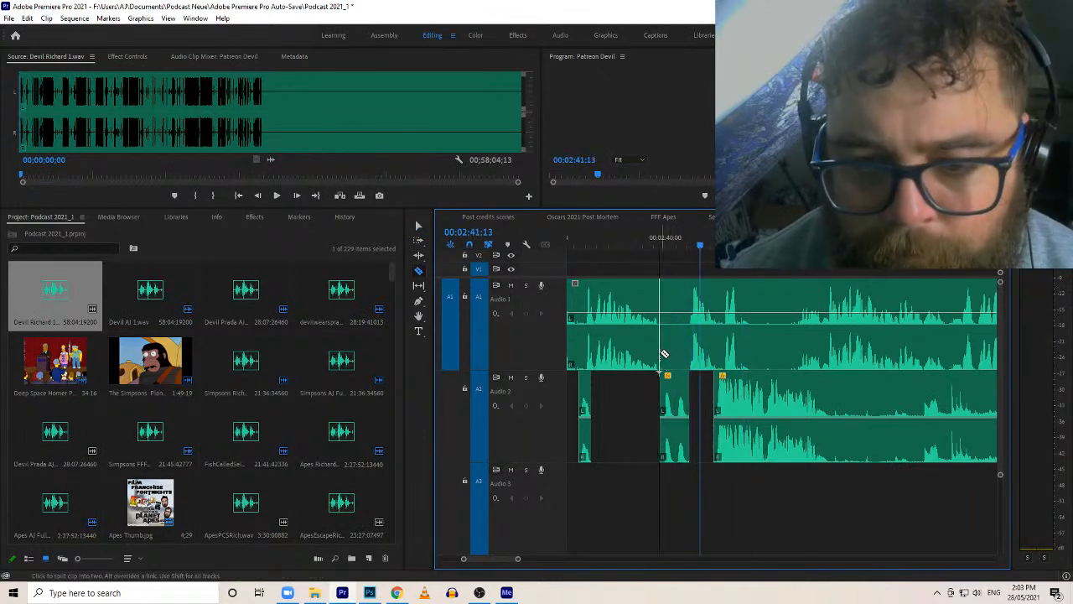
key("v")
left_click_drag(664, 354, 687, 336)
left_click(644, 246)
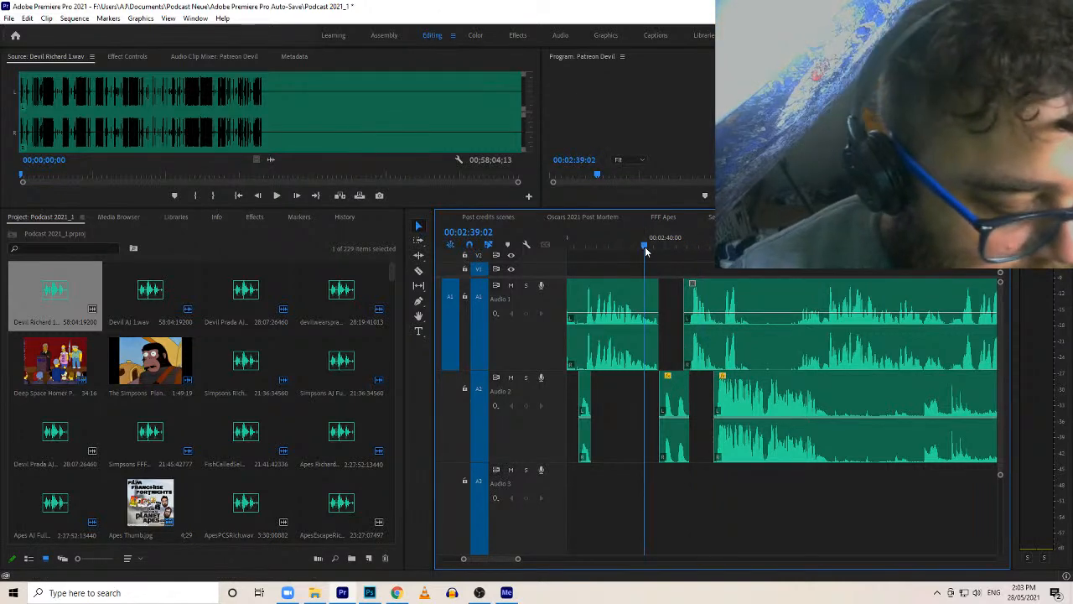
key("space")
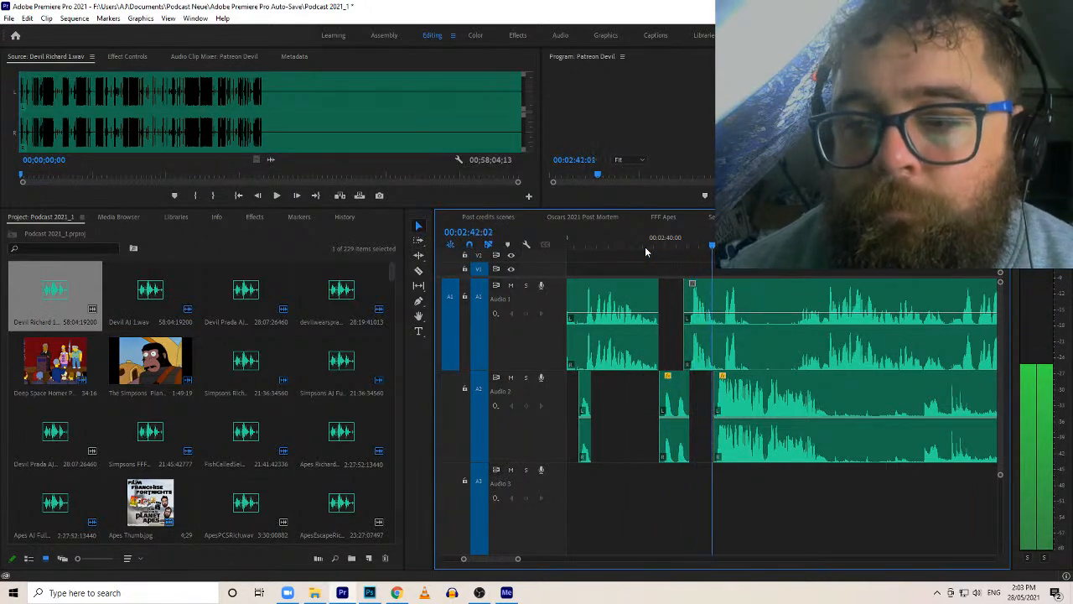
Cut Audio 1 at about 2:42:14, trim the remainder's start to about 2:46, and replay the overlap
key("c")
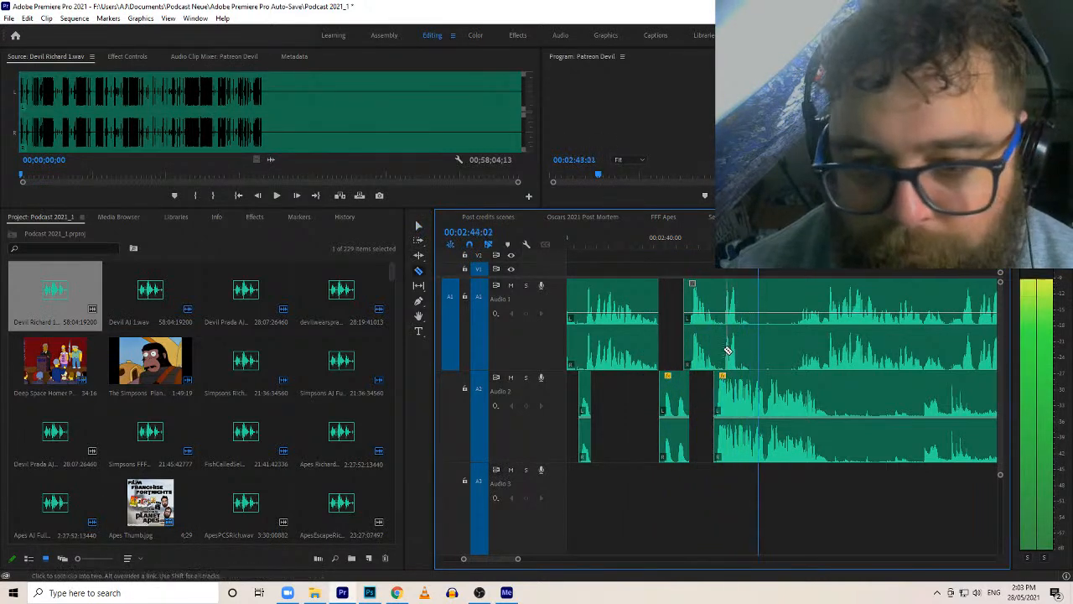
left_click(726, 347)
key("v")
left_click_drag(727, 344, 800, 337)
left_click(689, 245)
key("space")
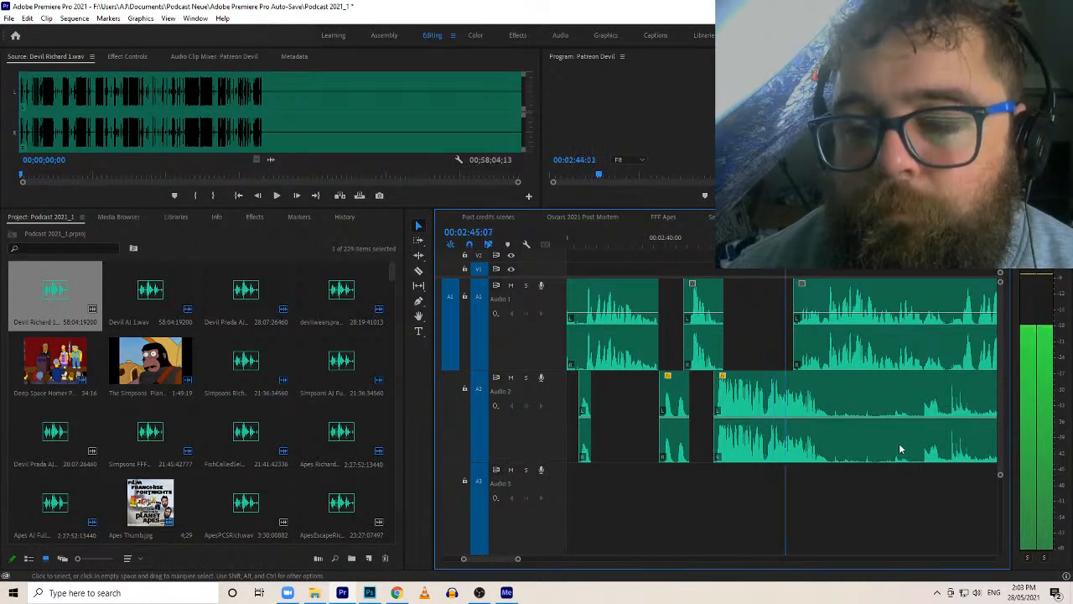
Cut Audio 2 after the speech ending at about 2:47 and trim the start of the remainder to 2:51:05
key("c")
left_click(832, 431)
key("v")
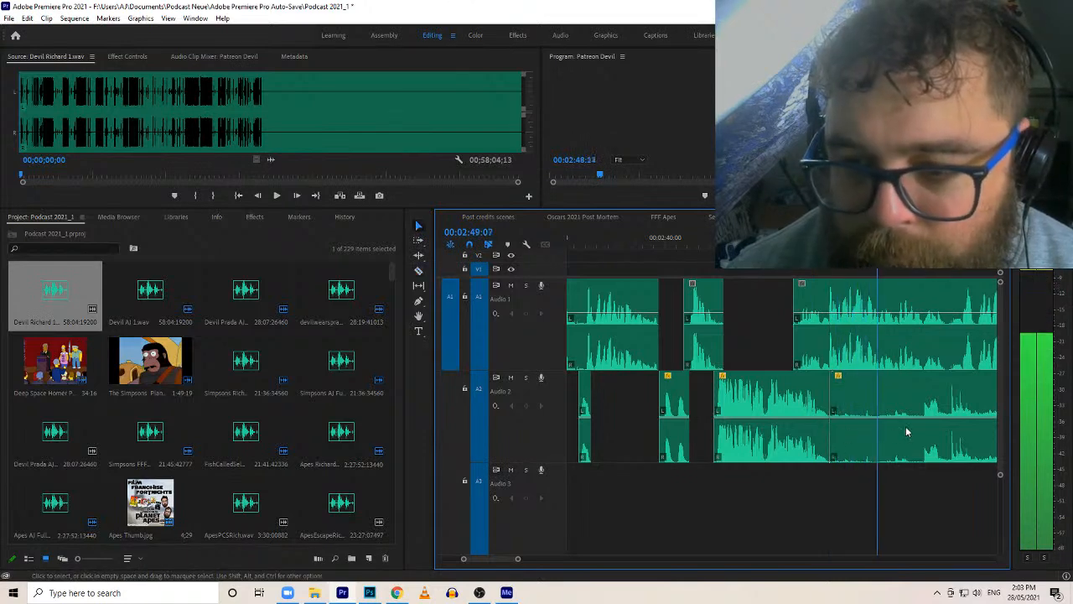
left_click_drag(842, 435, 927, 434)
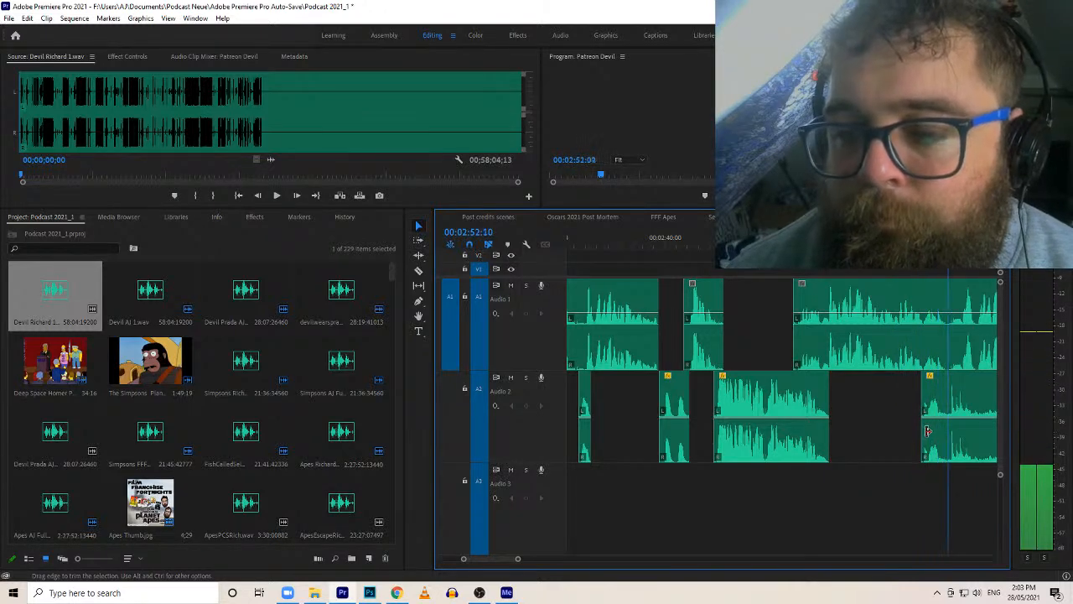
Play the start of the Audio 2 clip at 2:51:05, trim it to 2:51:13, and replay the transition
key("Up")
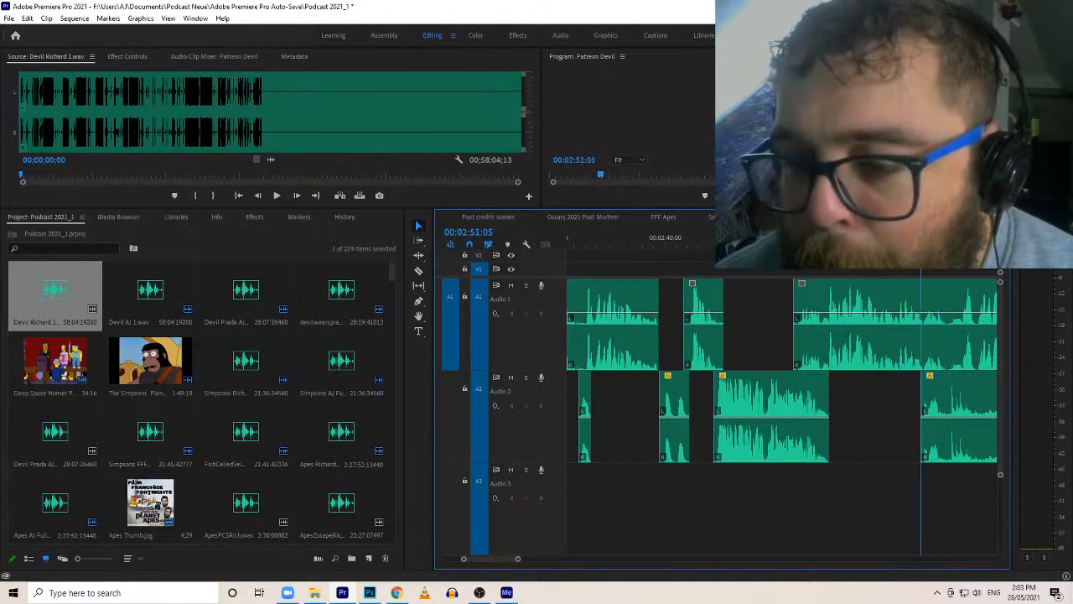
key("space")
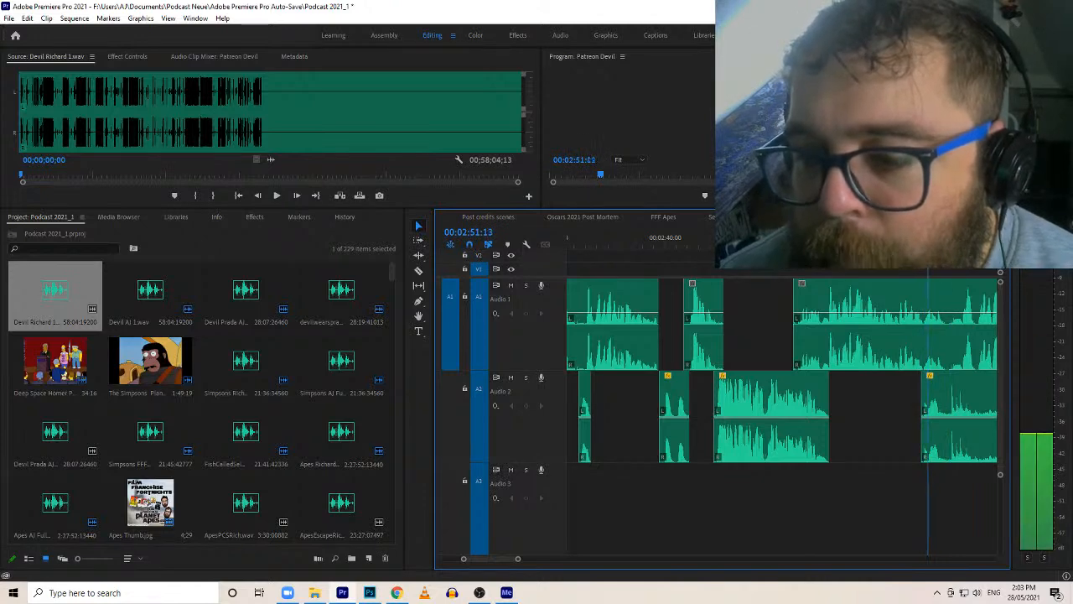
left_click_drag(517, 559, 480, 559)
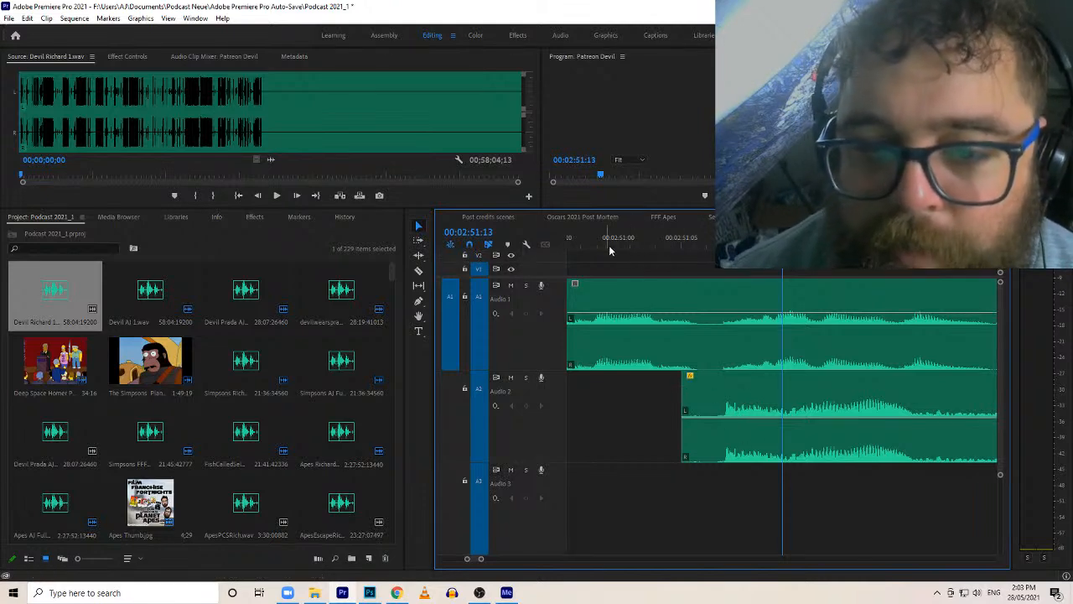
key("space")
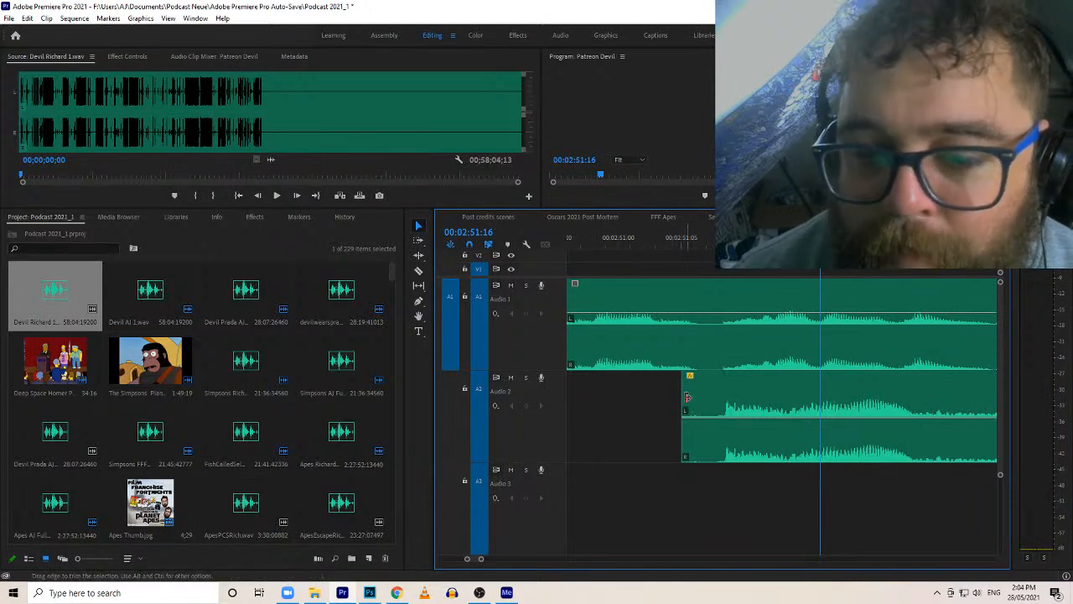
left_click_drag(685, 396, 754, 394)
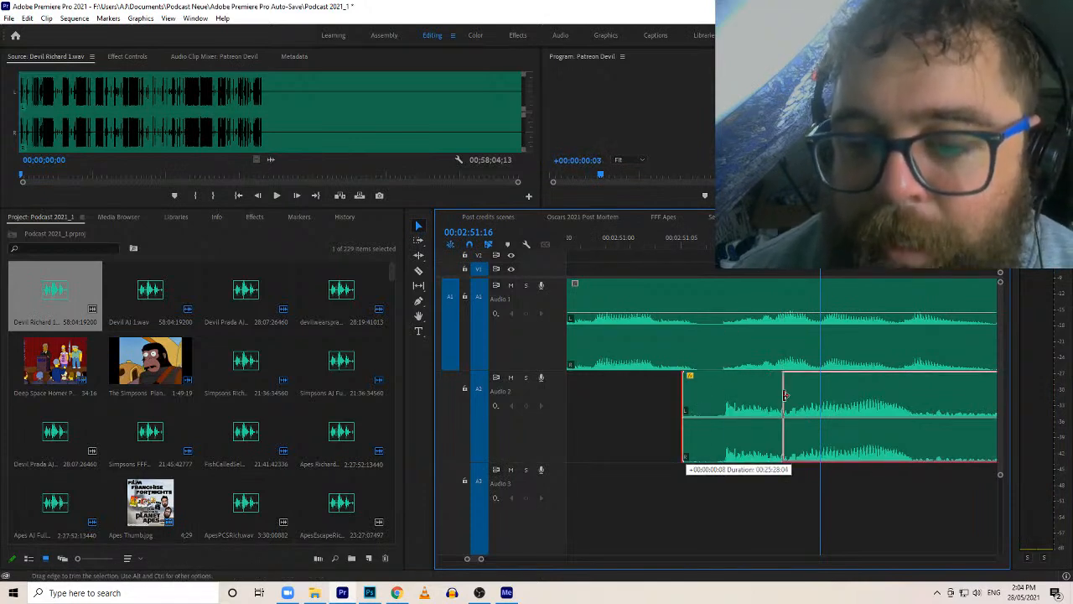
left_click_drag(793, 390, 793, 390)
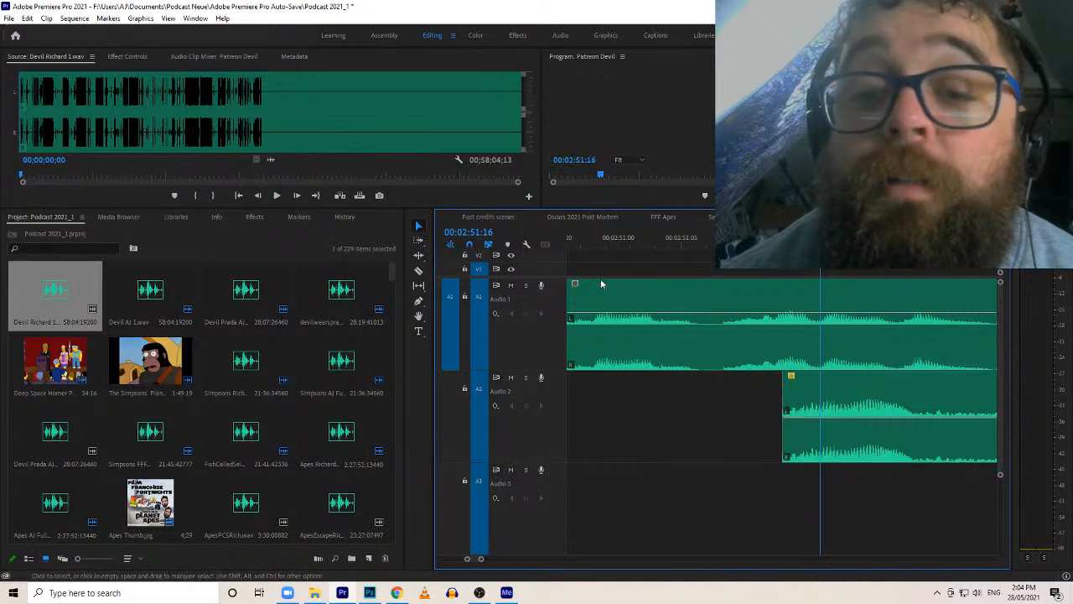
left_click(596, 248)
key("space")
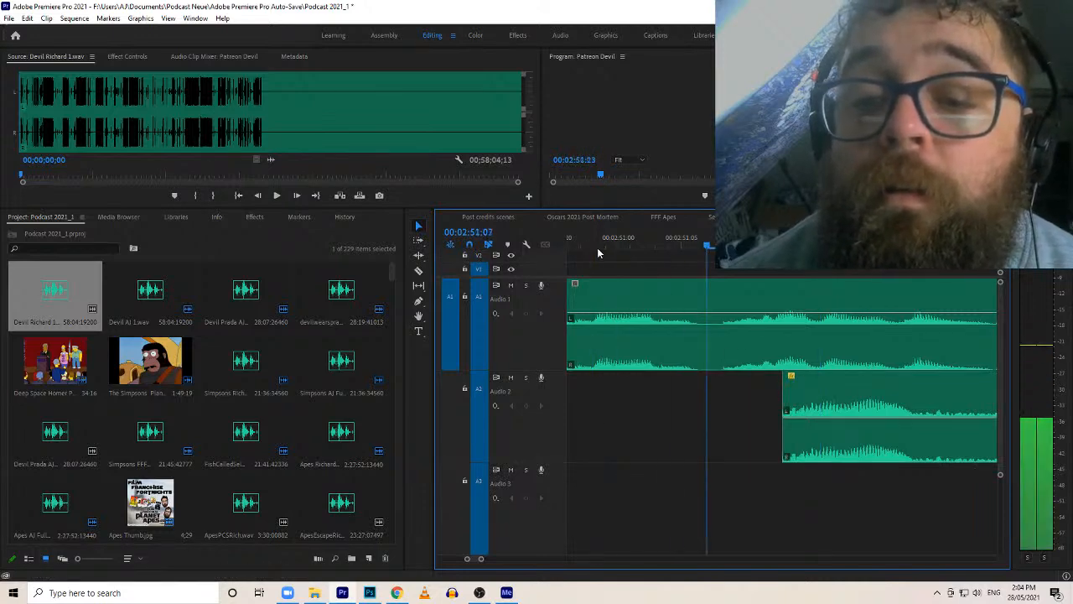
Cut Audio 2 after the short sound at about 2:52 and trim the start of the remainder to about 2:56
key("space")
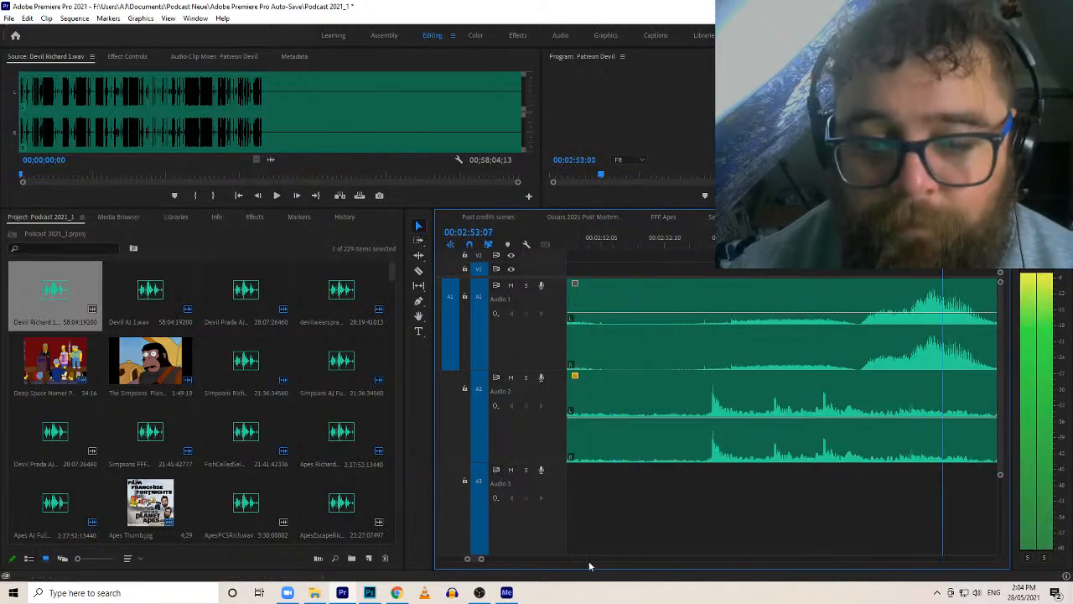
mouse_move(481, 557)
left_mouse_down()
mouse_move(512, 556)
mouse_move(496, 557)
left_mouse_up()
key("c")
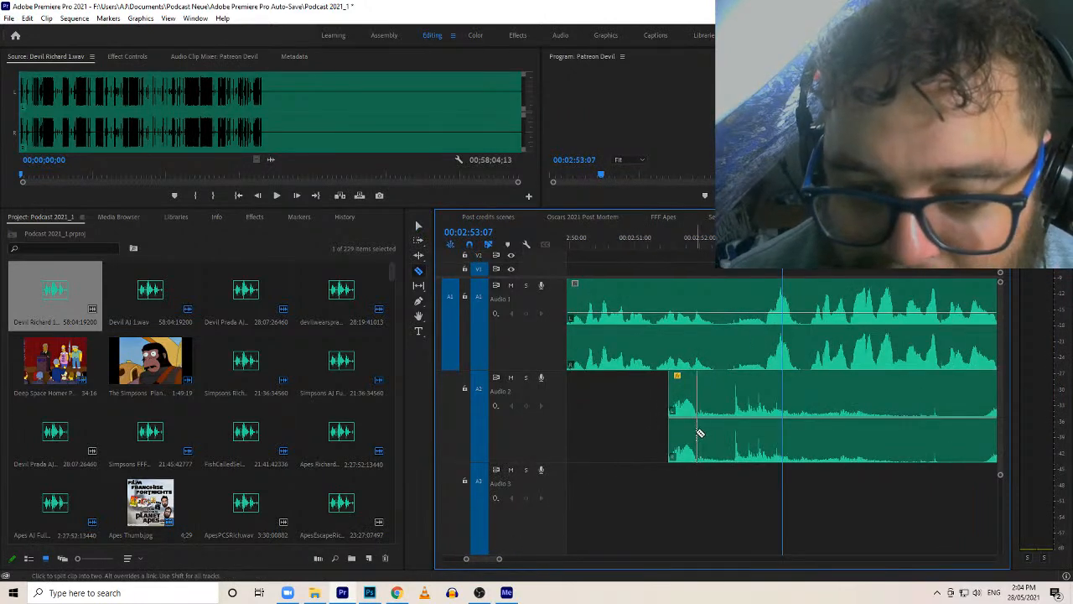
left_click(696, 432)
key("v")
left_click_drag(701, 426, 975, 440)
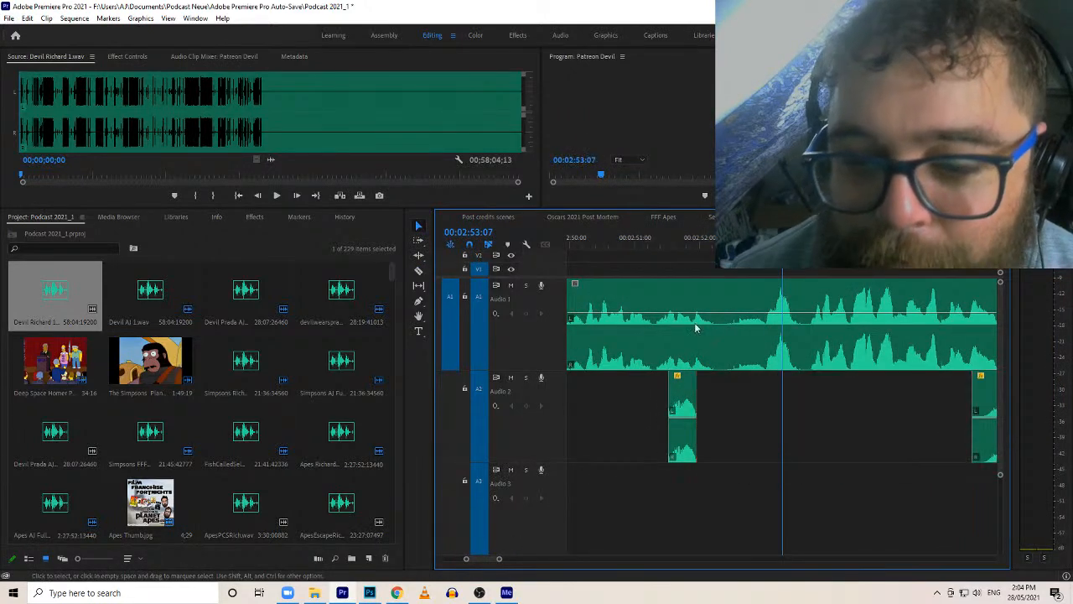
left_click(667, 244)
Cut Audio 1 at about 2:53, shift all later clips on both tracks about 0.7 seconds earlier, and replay the join
key("space")
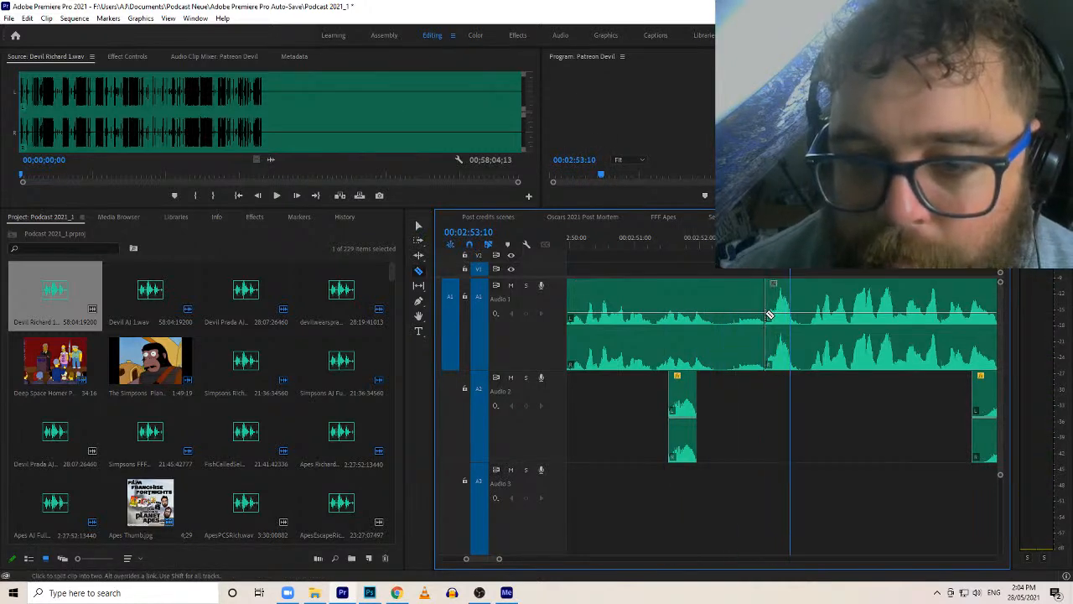
key("a")
left_click(822, 297)
key("v")
left_click_drag(841, 294, 793, 296)
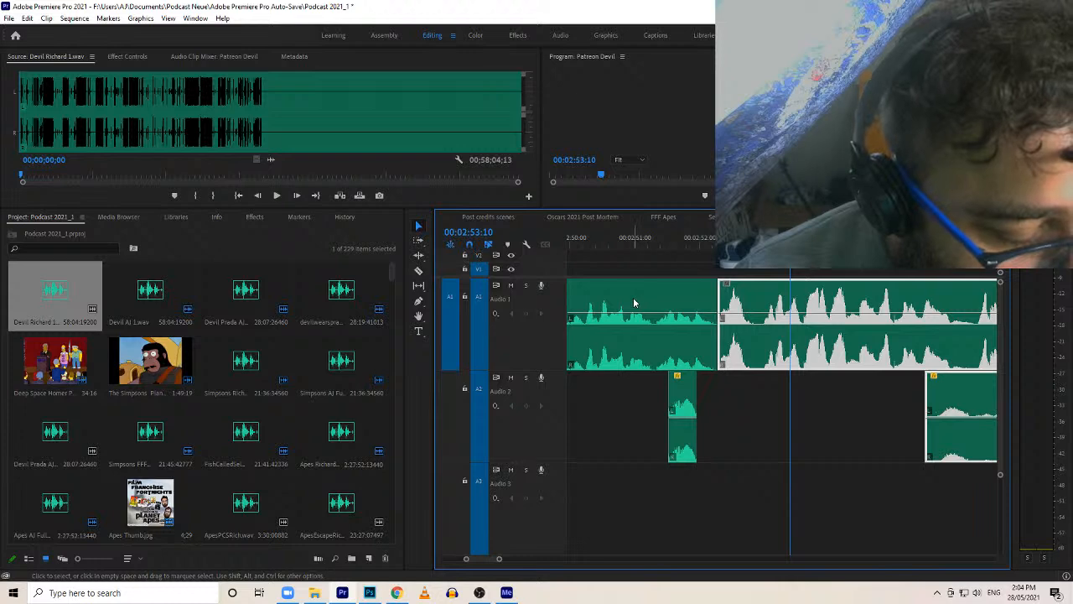
left_click(616, 238)
key("space")
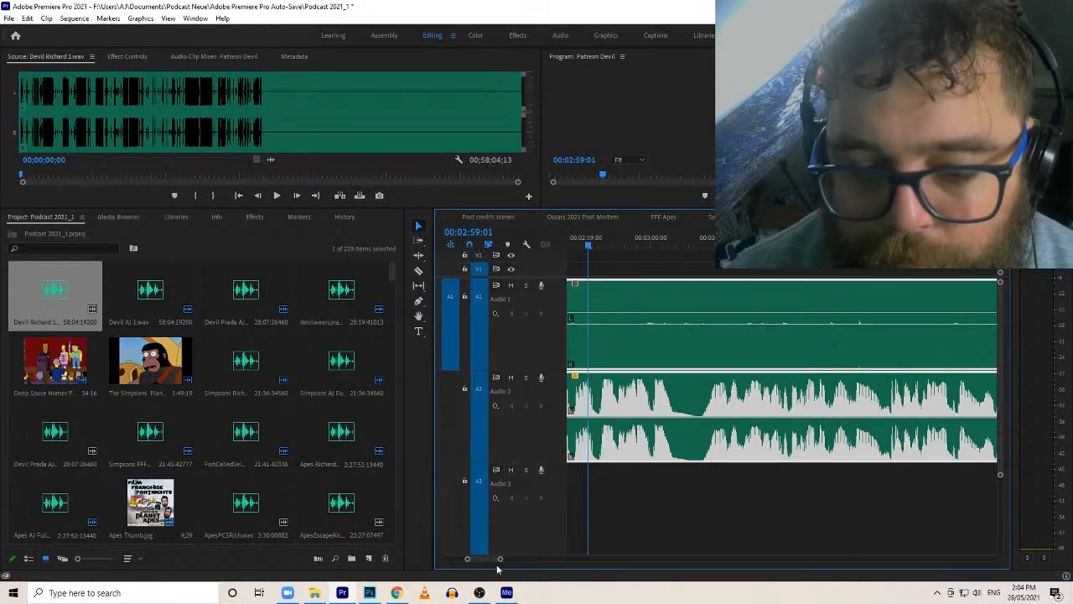
Trim the start of the last Audio 2 clip to where the speech begins at about 2:58
left_click_drag(500, 561, 536, 559)
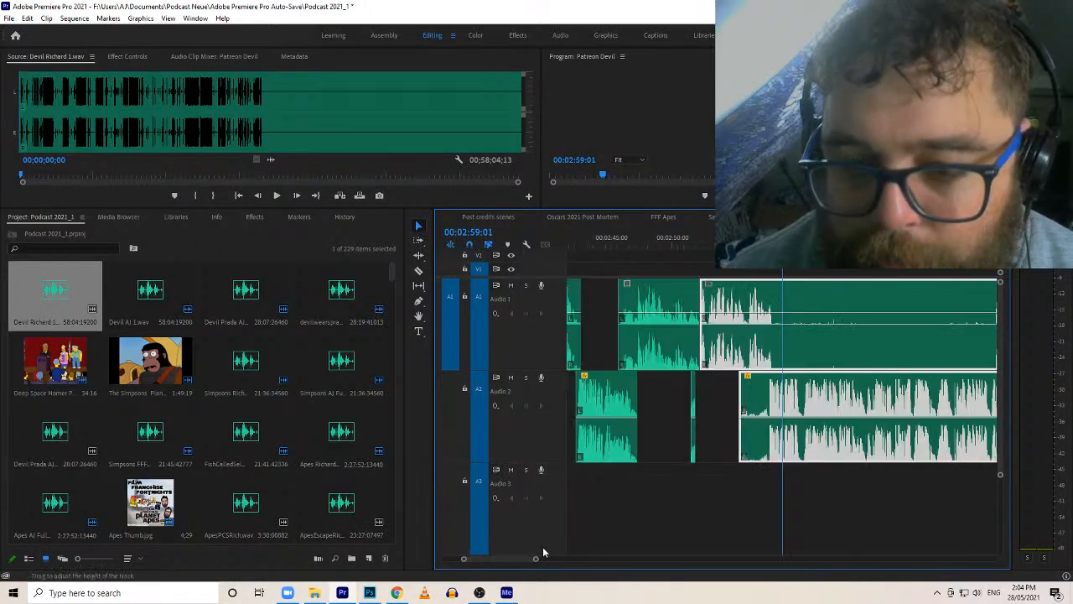
left_click(719, 390)
left_click_drag(741, 381, 770, 379)
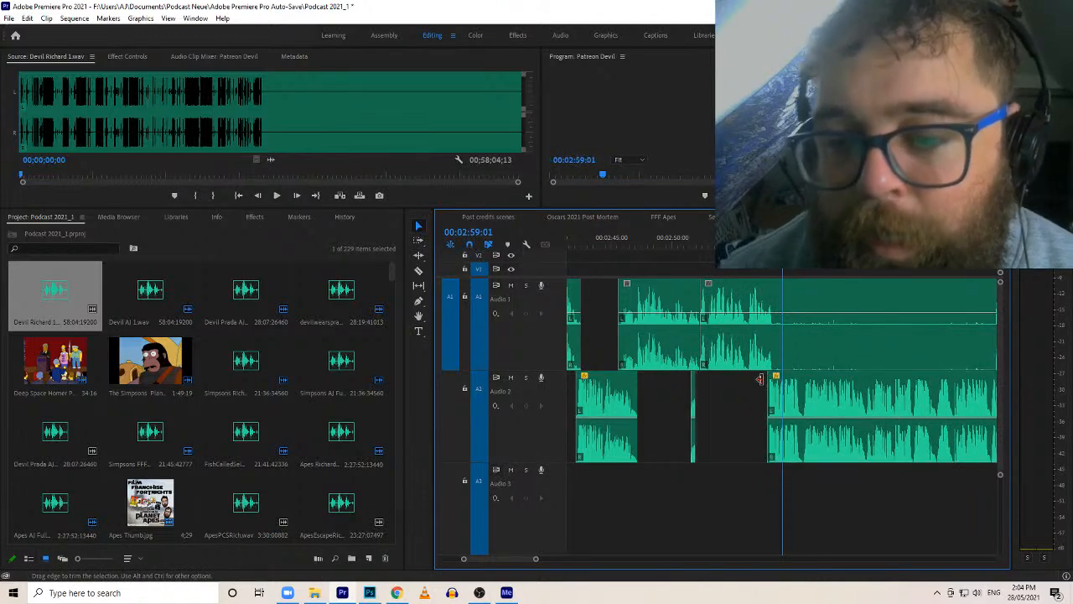
Cut Audio 1 after the speech ending at about 2:58 and trim the start of the remainder to about 3:16
key("c")
left_click(778, 332)
key("v")
left_click_drag(778, 335, 915, 340)
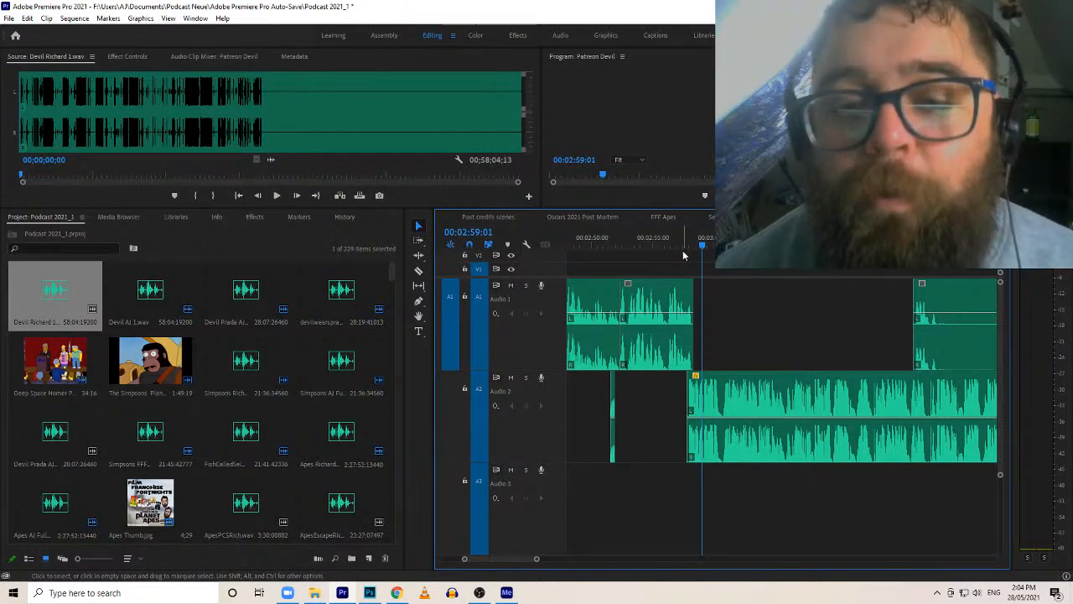
Play the Audio 2 speech from about 2:57 to 3:14, examining its waveform closely around 3:12
left_click_drag(675, 247, 677, 247)
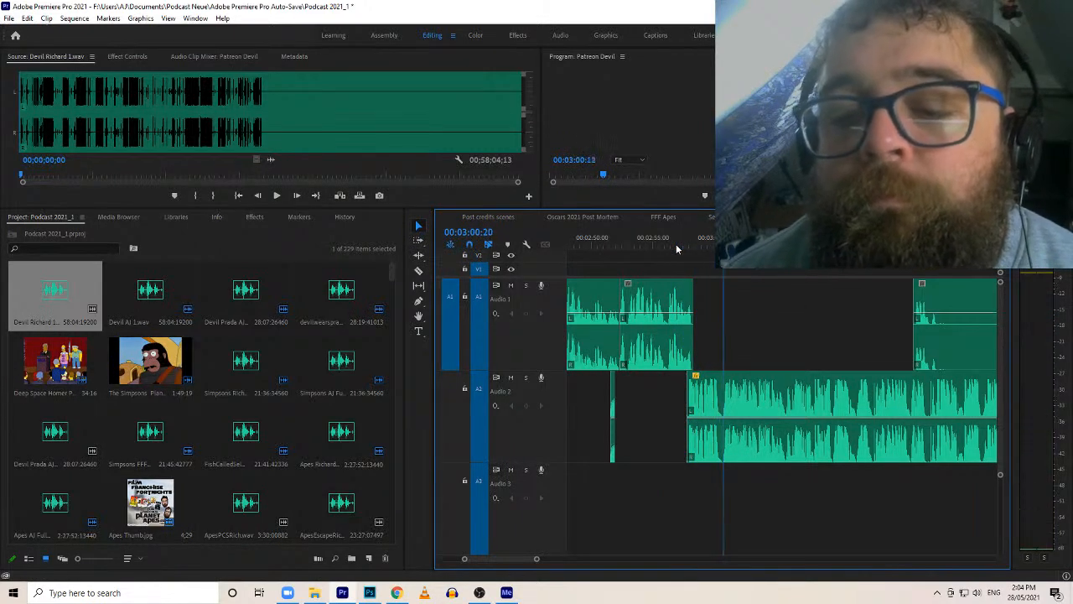
left_click_drag(536, 559, 781, 572)
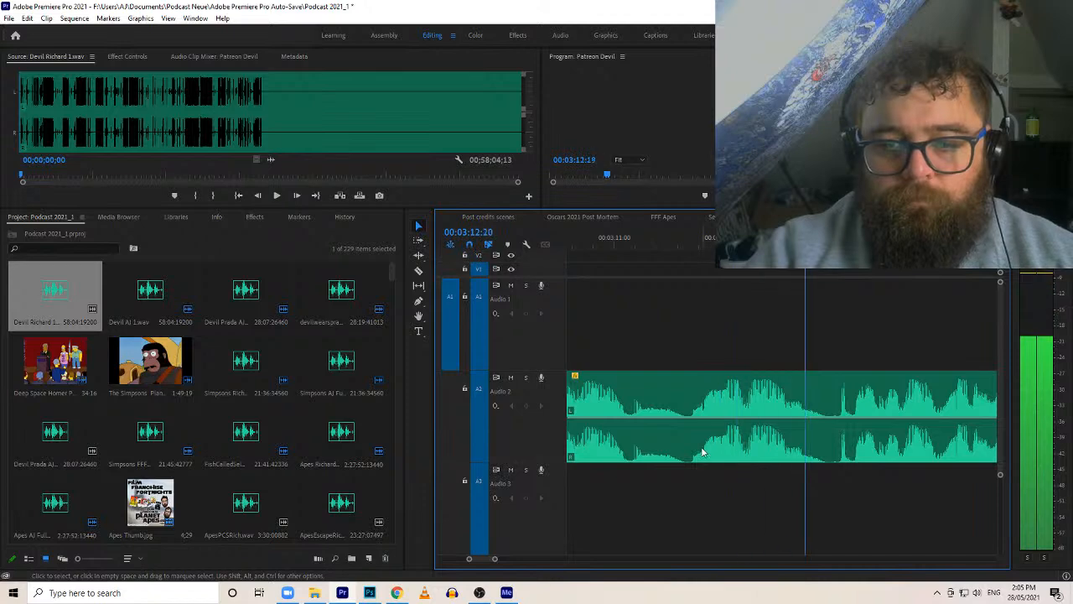
key("space")
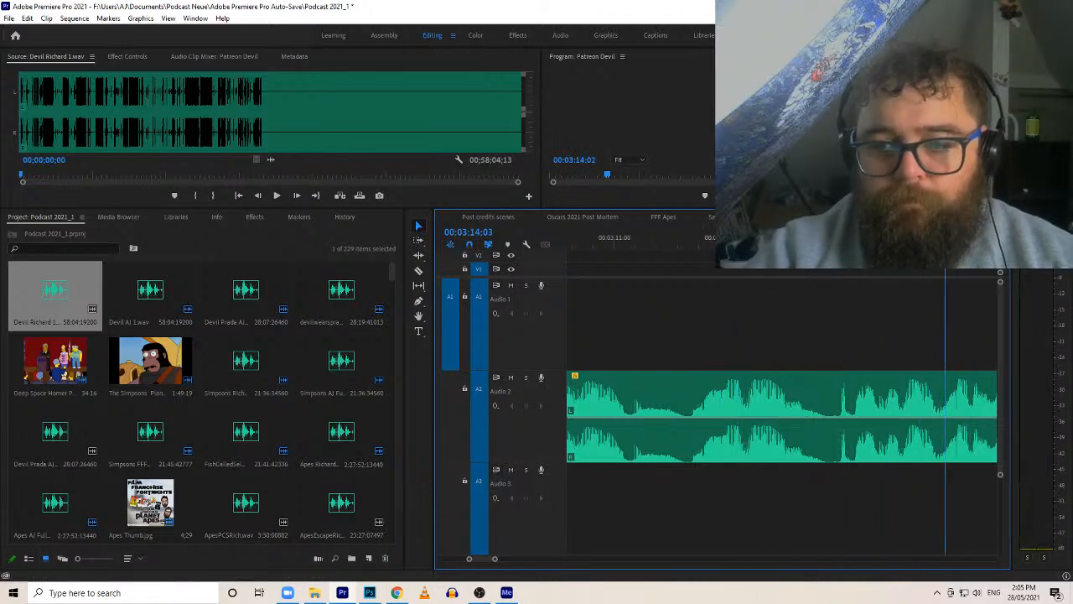
Cut Audio 2 at about 3:14, shift all later clips on both tracks about 2.7 seconds earlier, and replay the join
key("c")
left_click(944, 385)
key("a")
left_click(951, 394)
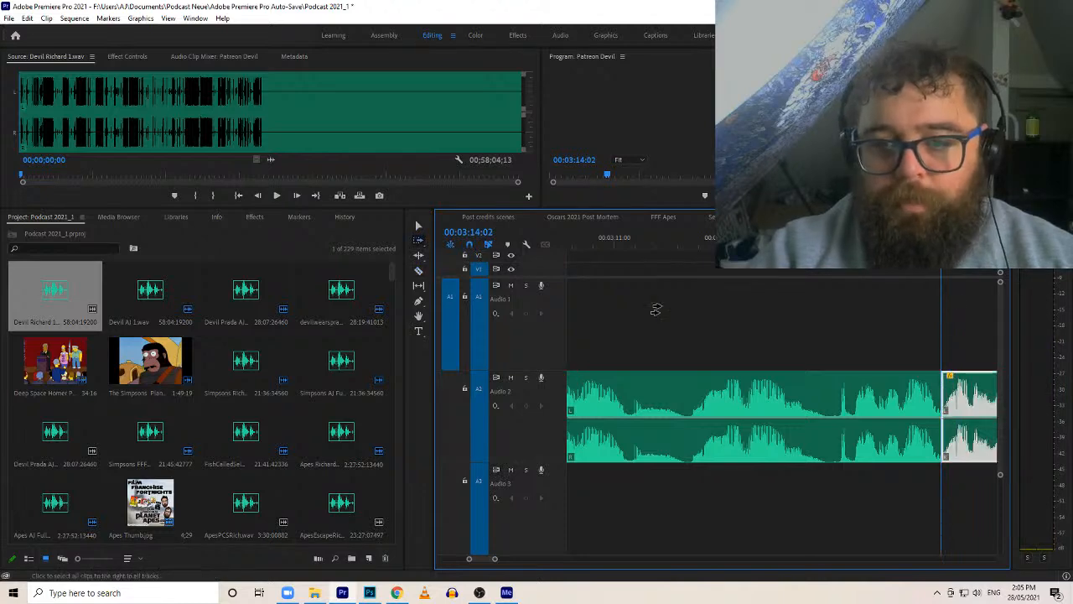
left_click_drag(584, 240, 541, 280)
key("space")
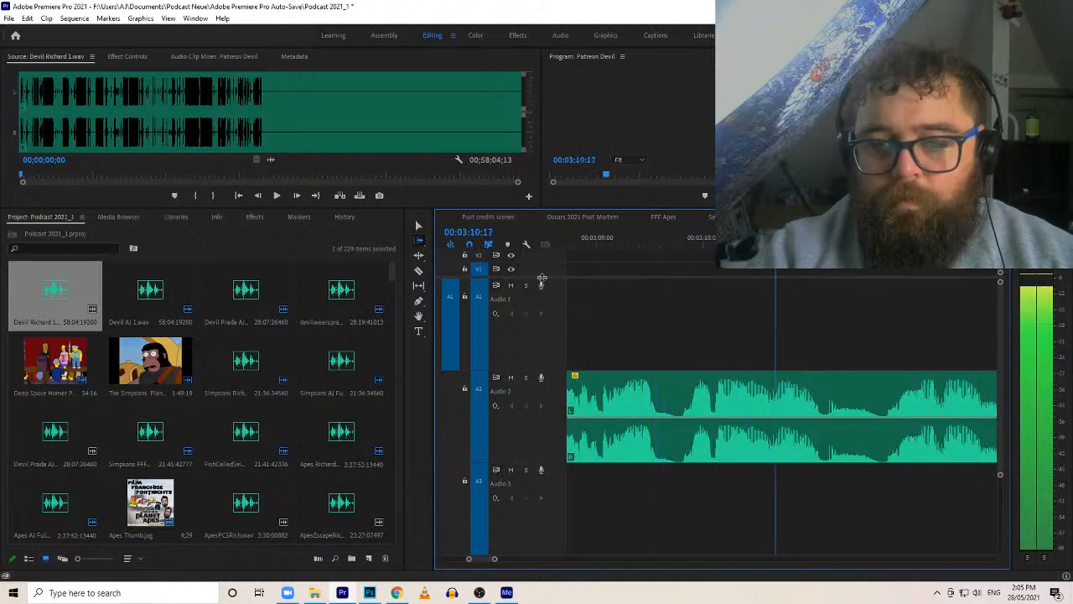
key("space")
left_click_drag(495, 560, 531, 556)
left_click_drag(859, 453, 840, 451)
key("space")
left_click_drag(560, 559, 546, 567)
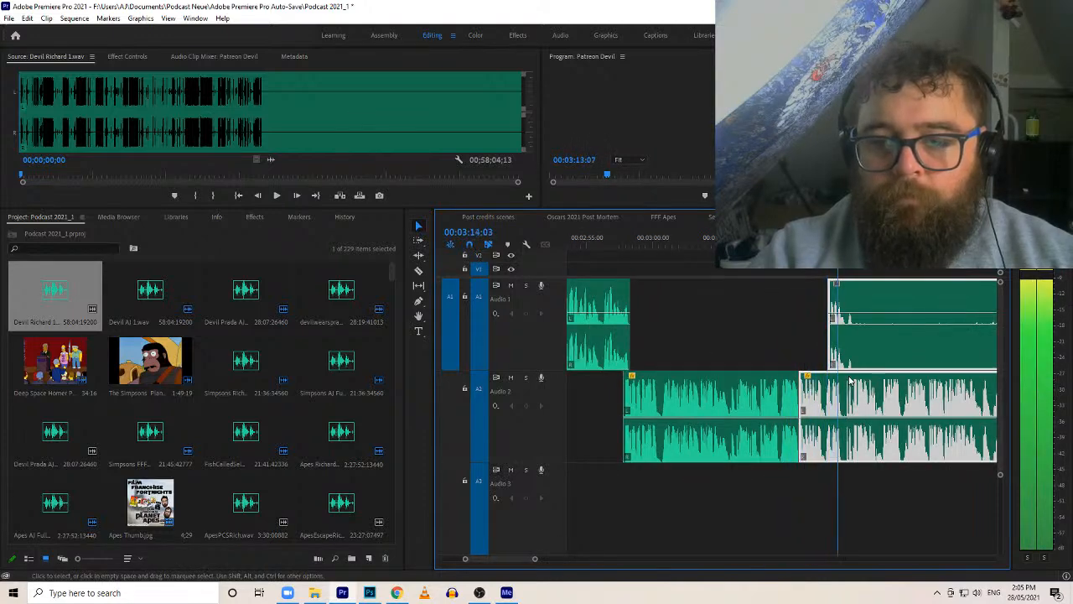
Cut Audio 1 after the short speech at about 3:15 and trim the start of the remainder to about 3:58
key("c")
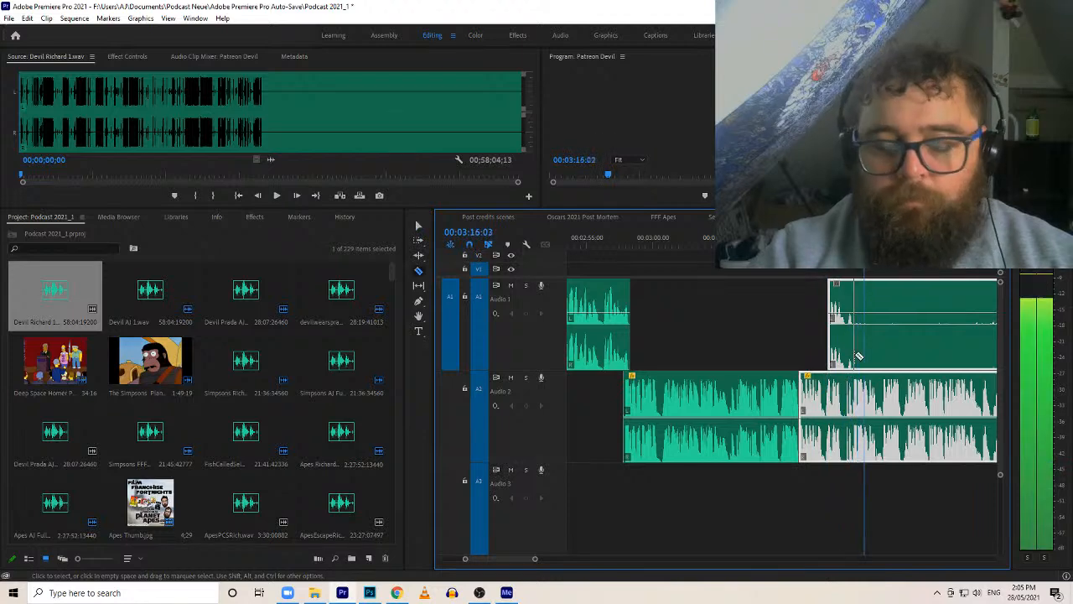
left_click(855, 346)
key("v")
left_click(862, 337)
left_click_drag(862, 337, 984, 363)
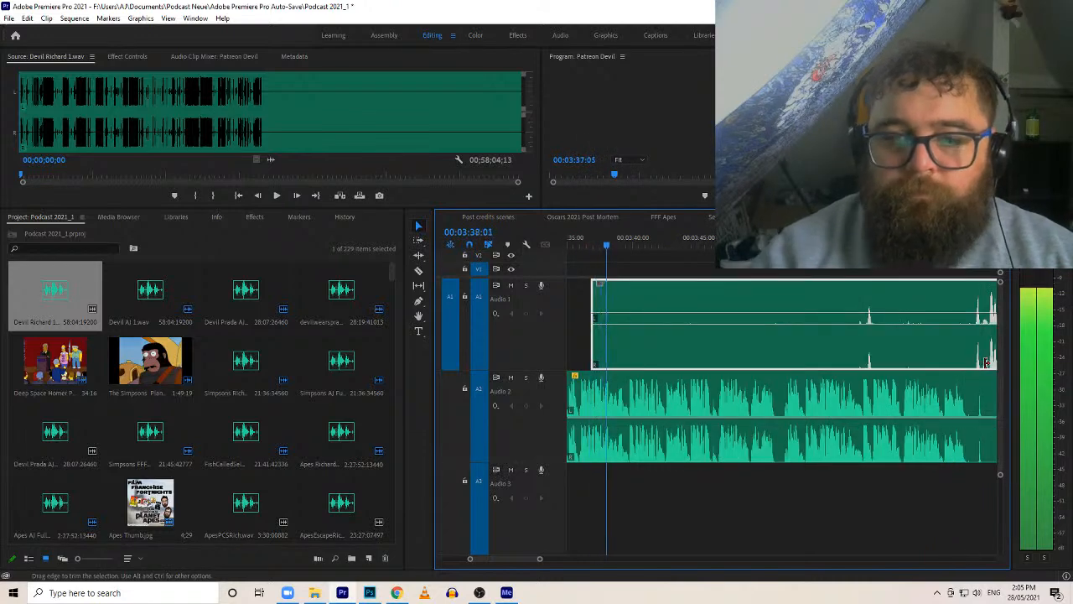
left_click_drag(595, 289, 866, 291)
Cut Audio 1 just after the brief sound at about 3:58, trim the remainder's start to about 4:06, and save the project
key("c")
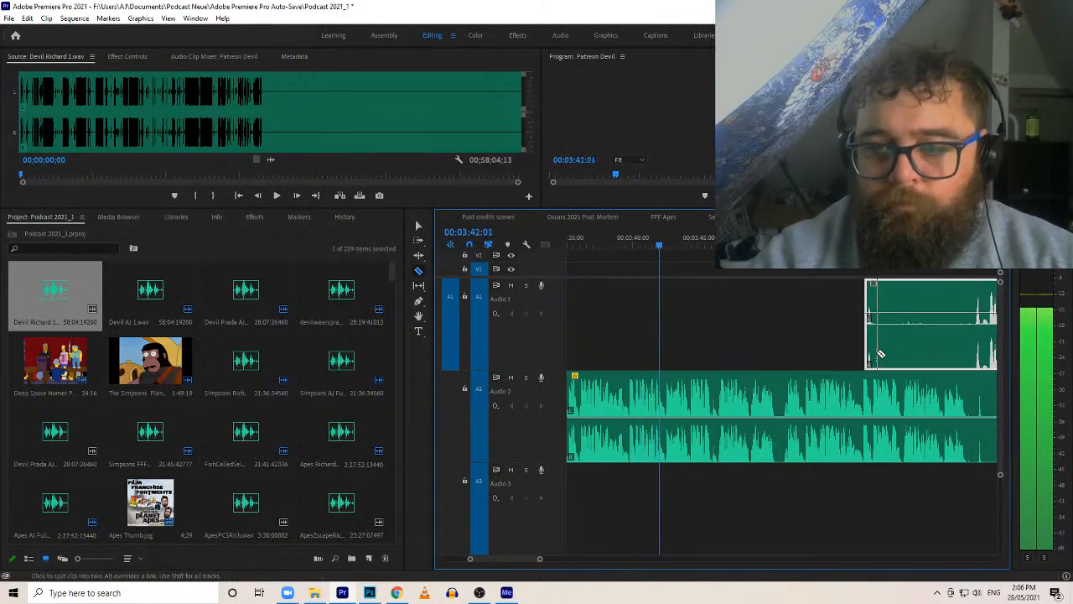
left_click(878, 353)
key("v")
left_click_drag(884, 347, 975, 342)
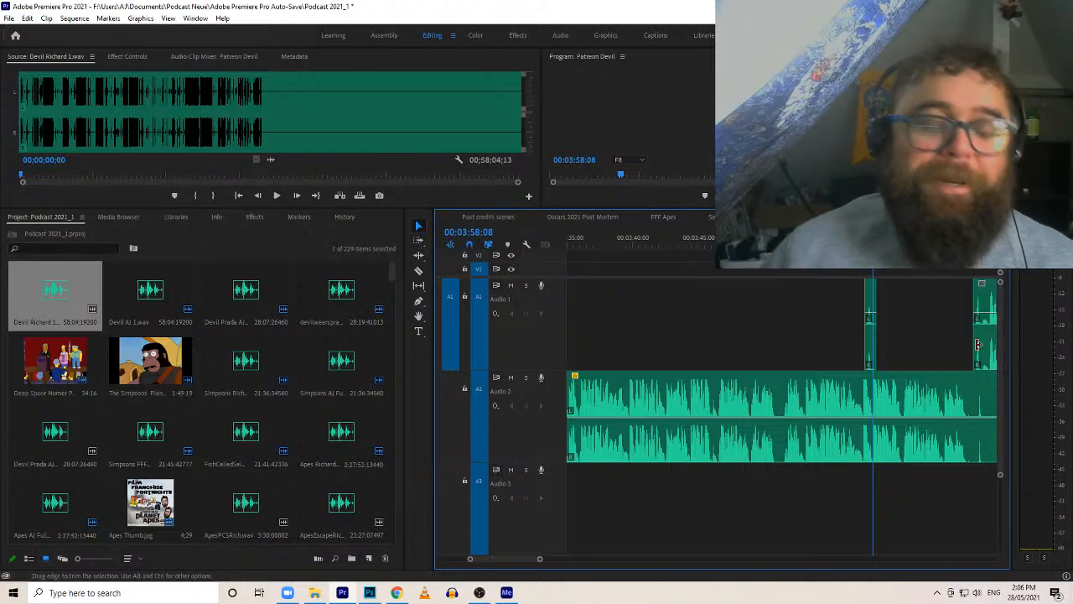
key("ctrl+s")
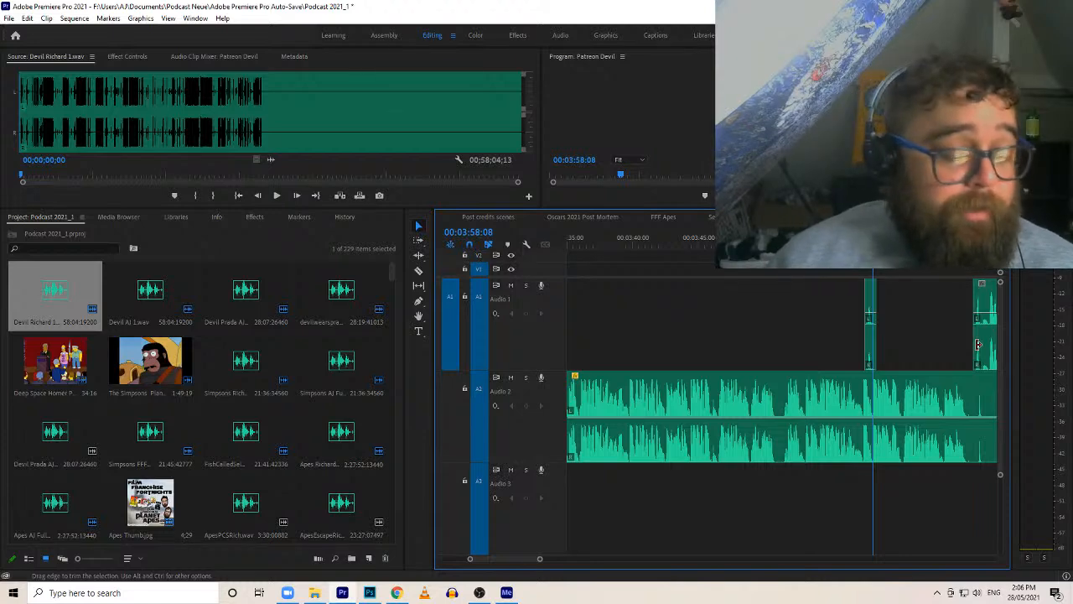
Cut Audio 2 at about 4:07, shift all later clips on both tracks about 1.3 seconds earlier, and replay the join
key("space")
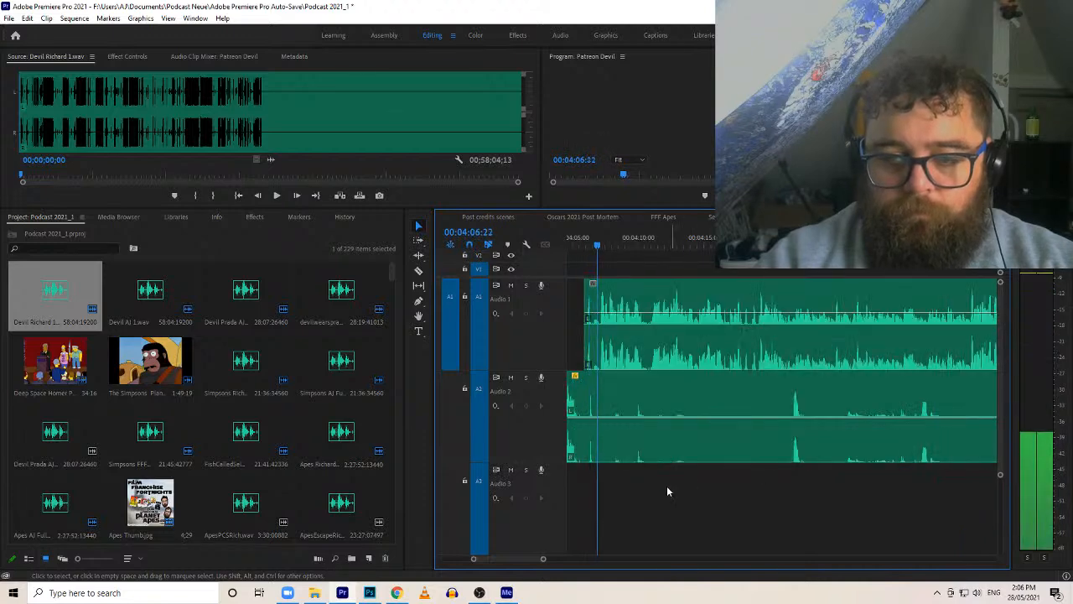
key("c")
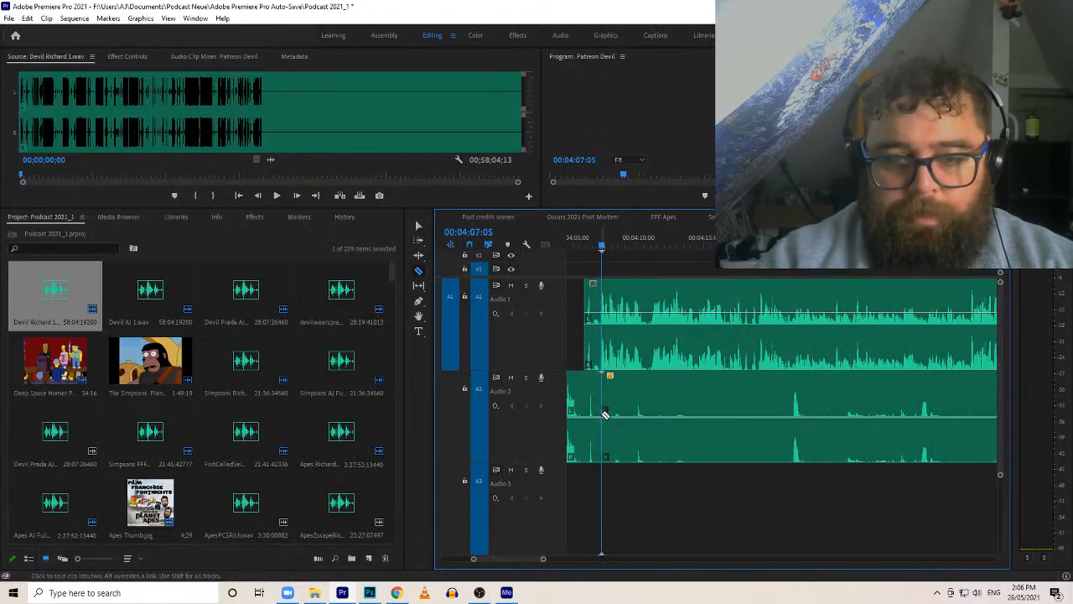
key("a")
left_click(622, 347)
left_click_drag(646, 356, 645, 357)
left_click(569, 237)
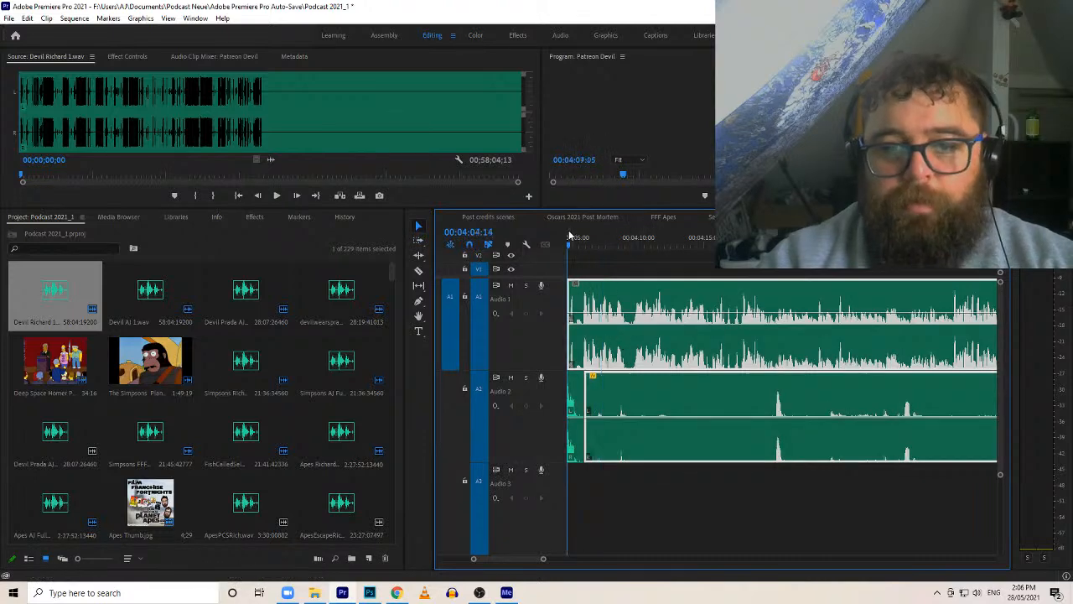
key("space")
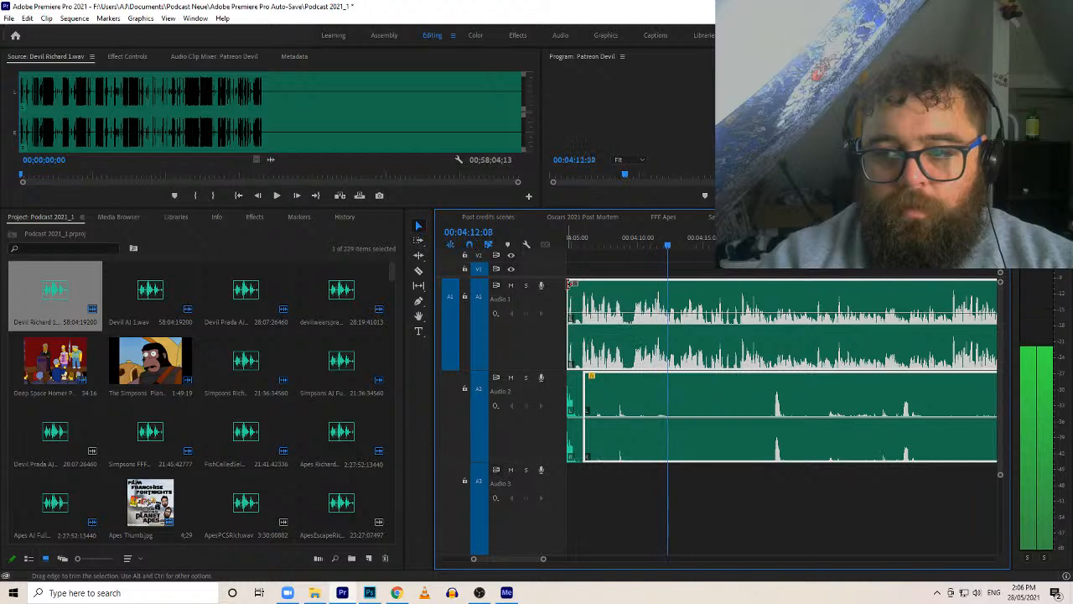
Trim the silent start of the last Audio 2 clip to where sound begins at about 4:20
key("space")
left_click(599, 427)
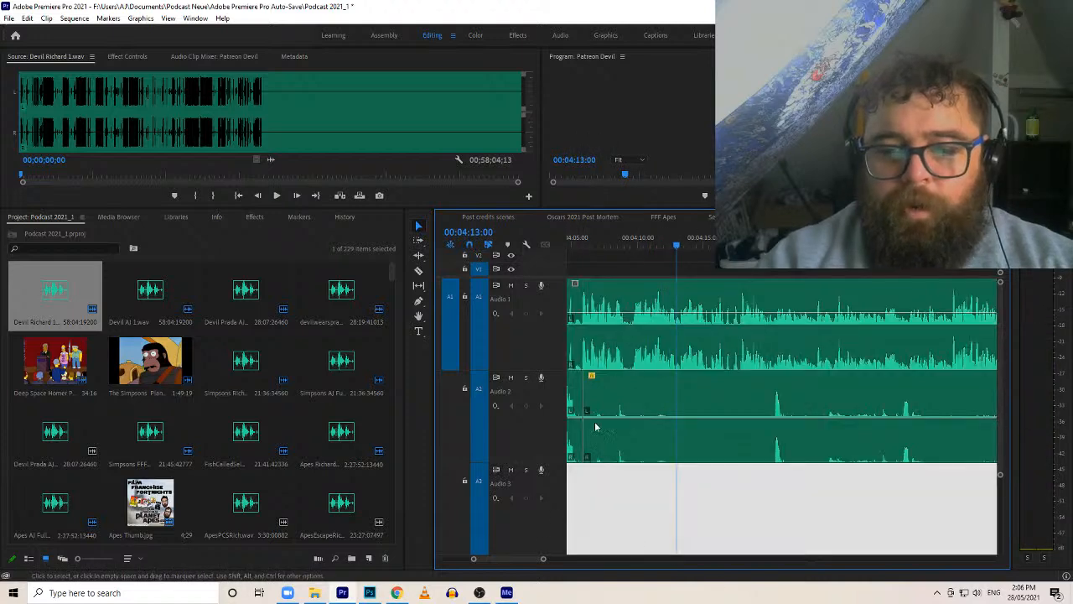
left_click_drag(586, 437, 774, 437)
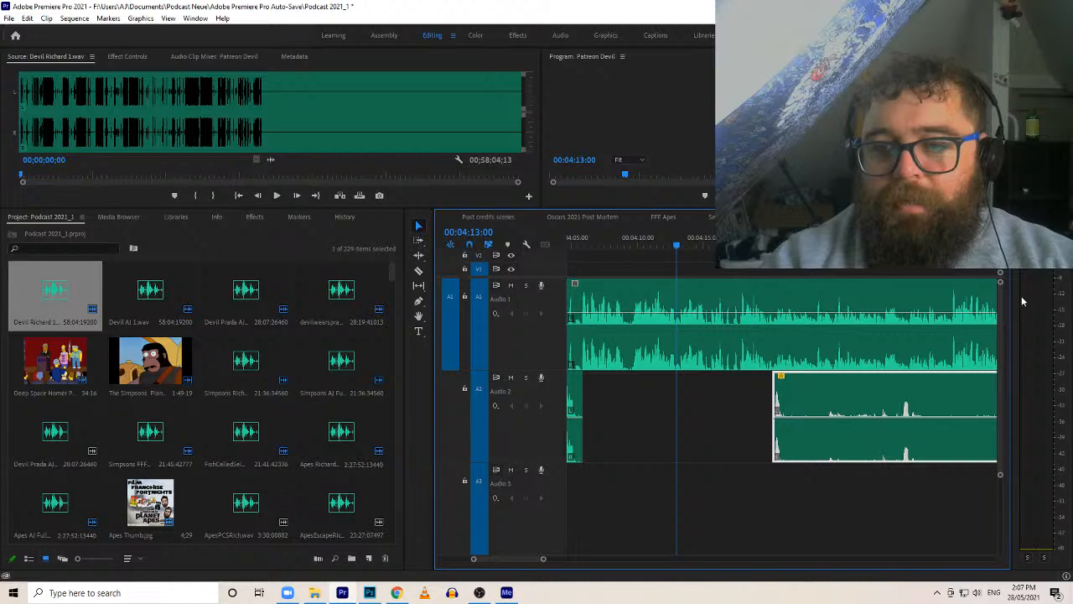
Select all the Audio 1 clips and normalize their maximum peak to 0 dB
left_click_drag(544, 559, 989, 454)
left_click_drag(819, 343, 568, 317)
right_click(683, 362)
left_click(721, 452)
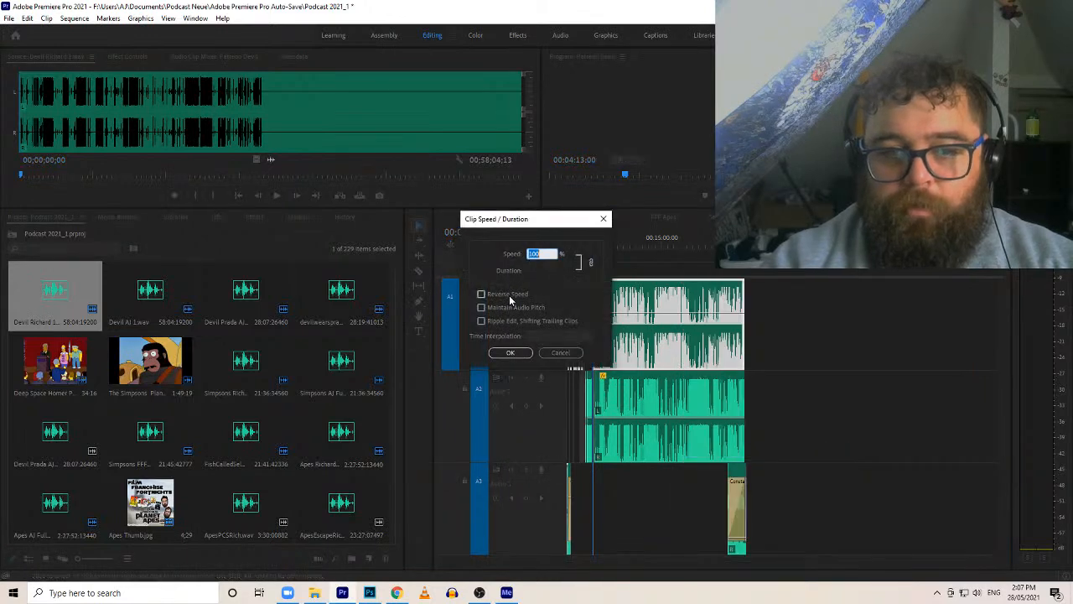
left_click(554, 357)
right_click(644, 335)
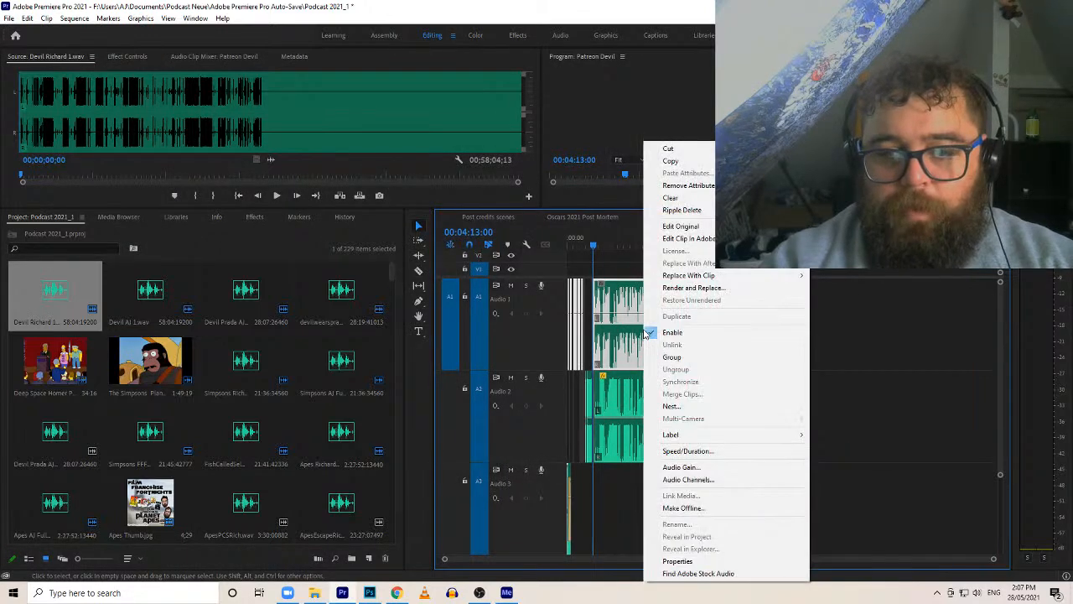
left_click(683, 467)
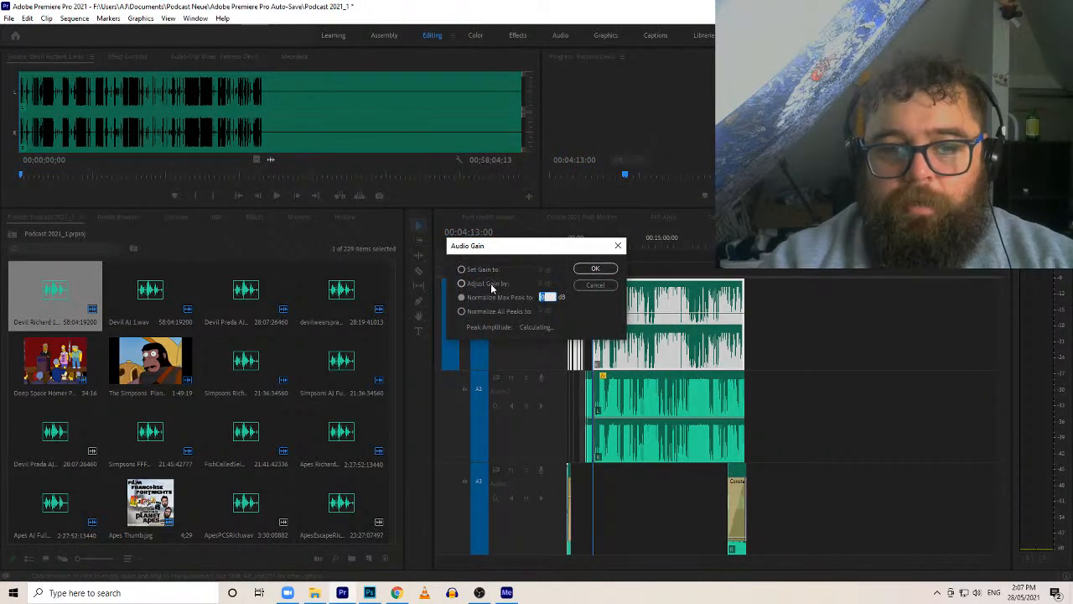
left_click(595, 269)
Play the timeline from about 4:04 to 4:12 to check the level of the normalized Audio 1 clip
left_click_drag(993, 558, 760, 533)
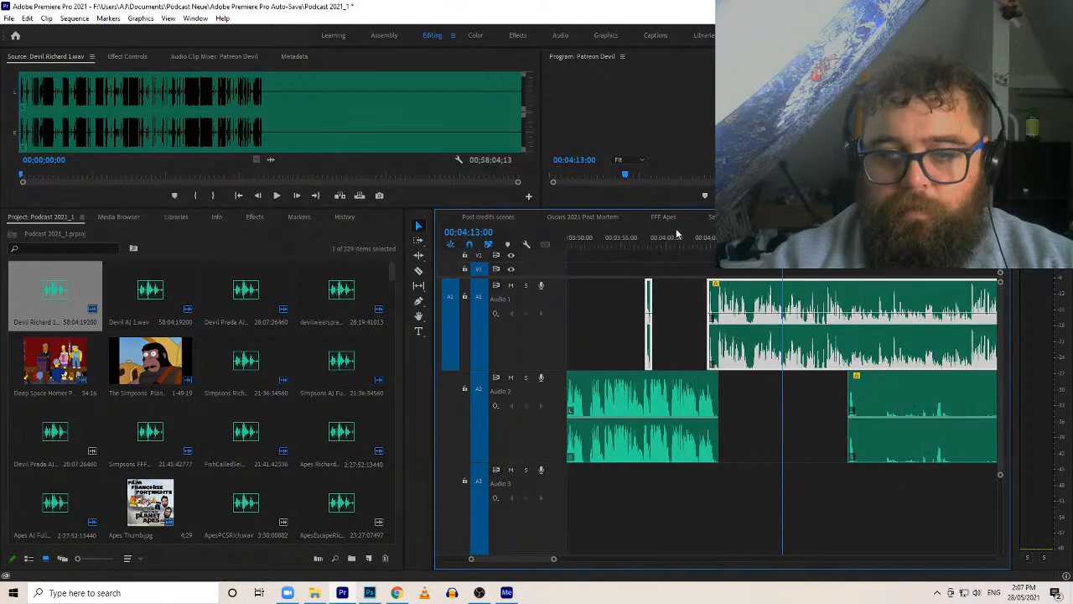
key("space")
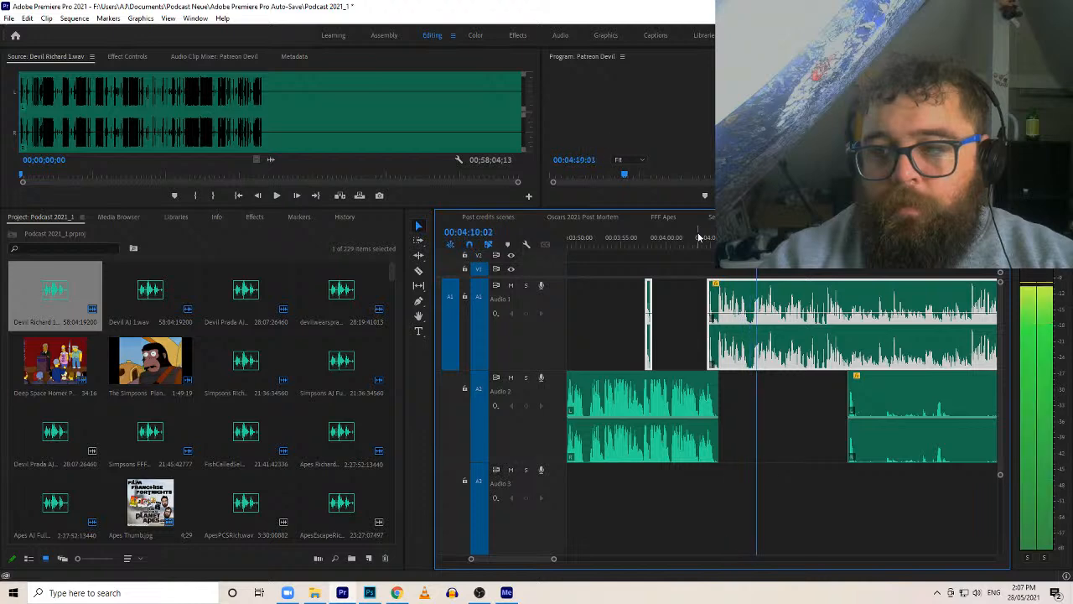
key("space")
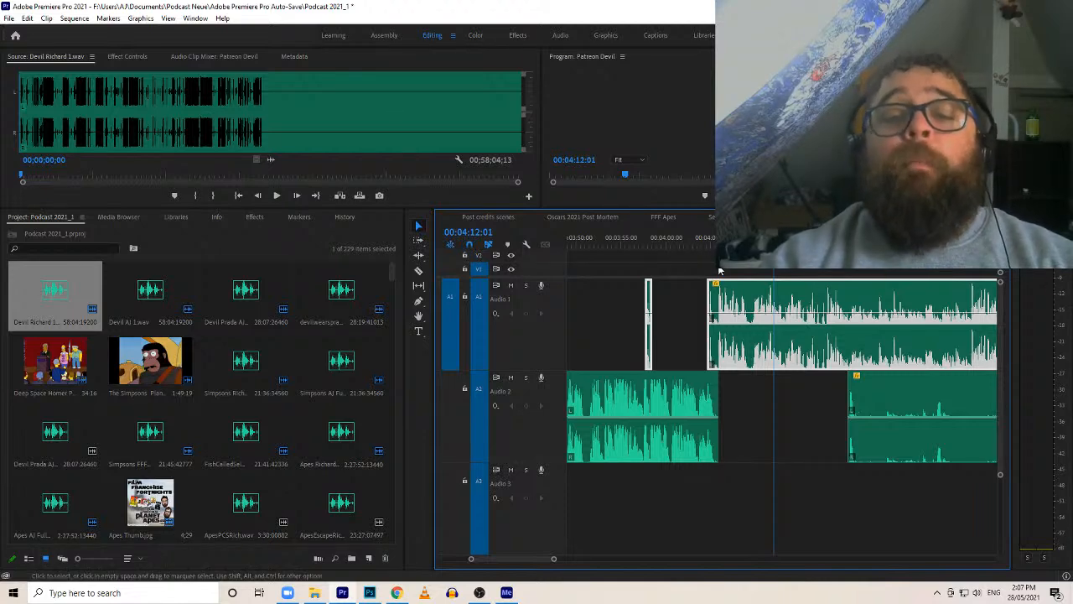
Play closely from 4:04:09, cut Audio 1 at 4:08:08, and listen to the speech after the cut
left_click(706, 242)
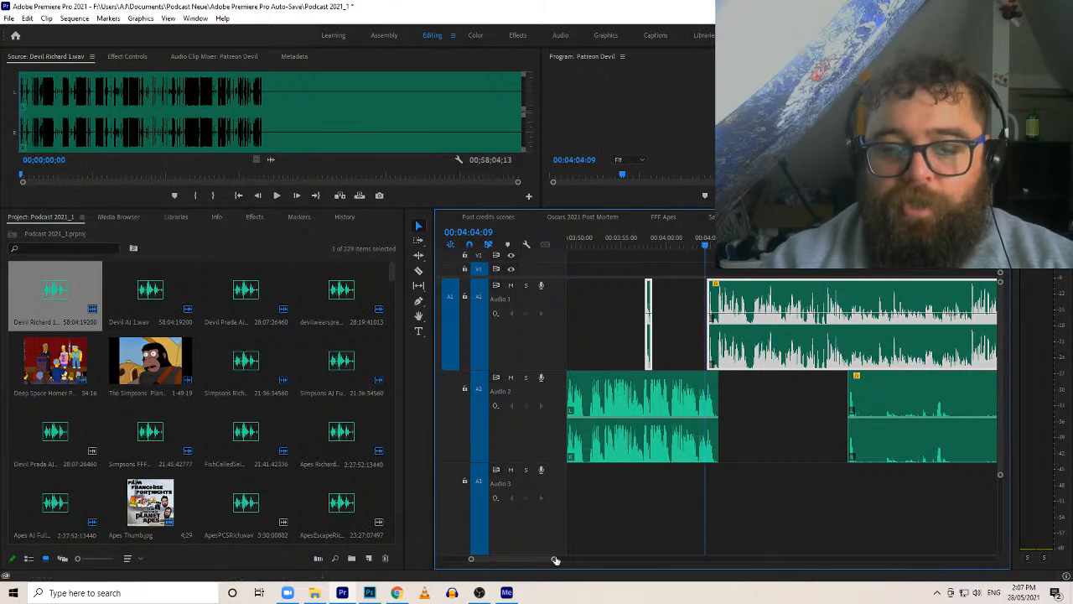
left_click_drag(554, 559, 513, 559)
key("space")
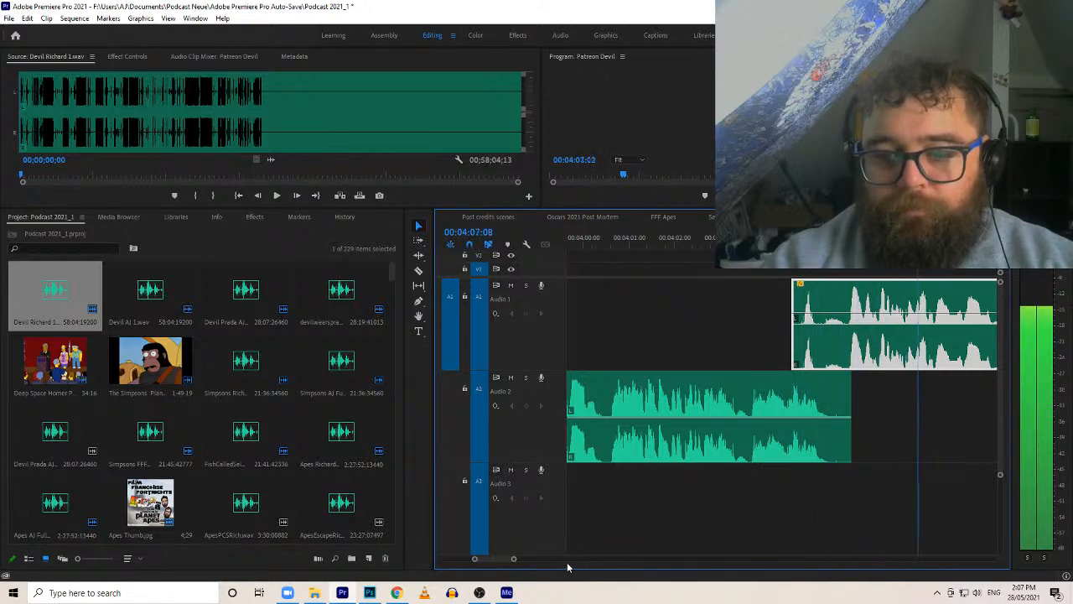
key("space")
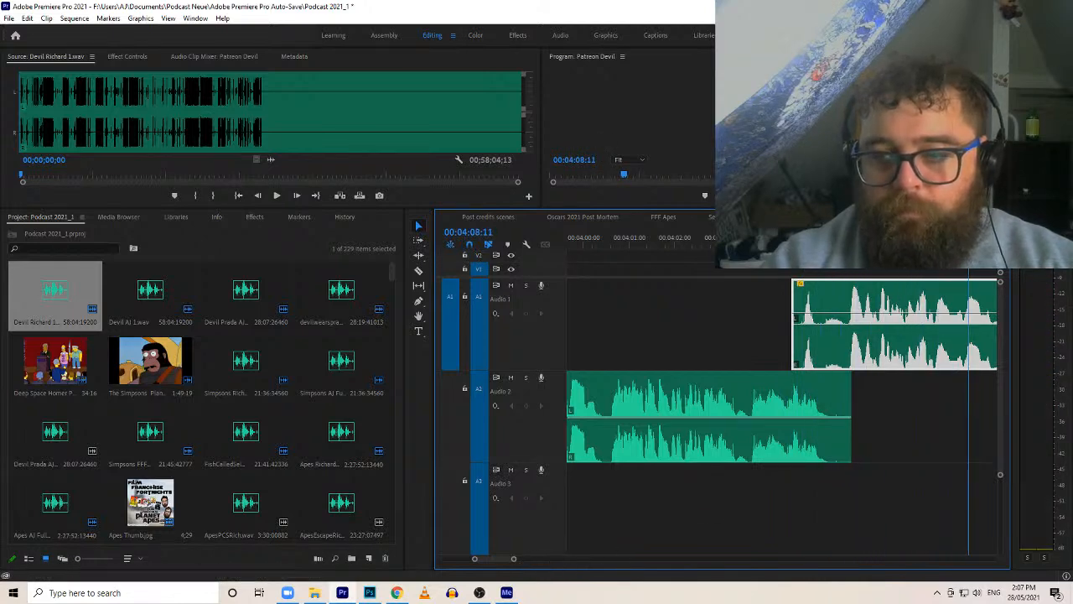
key("Left")
key("Left")
key("c")
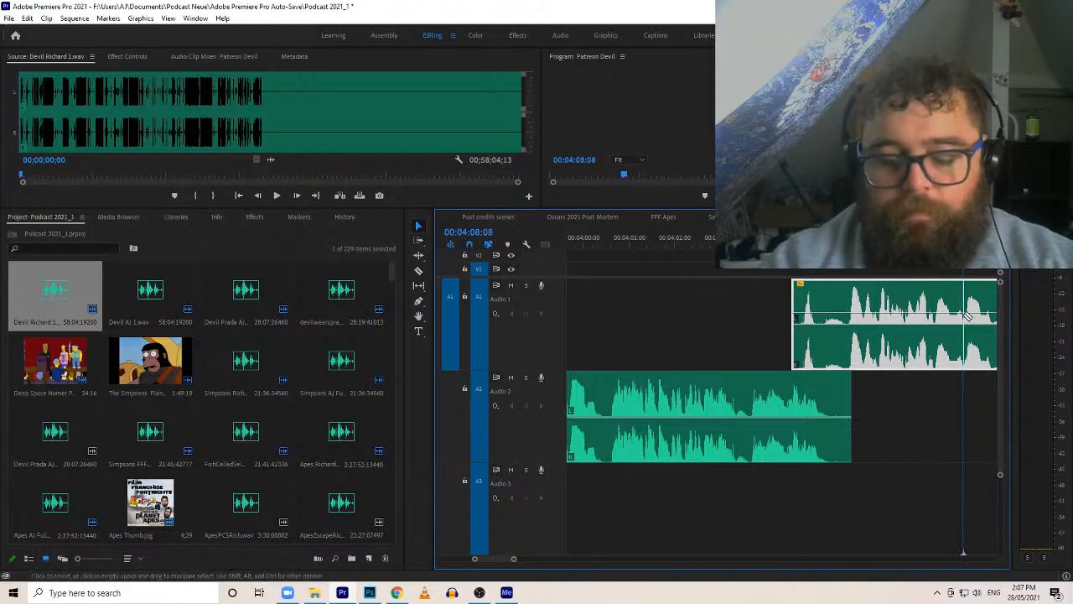
key("space")
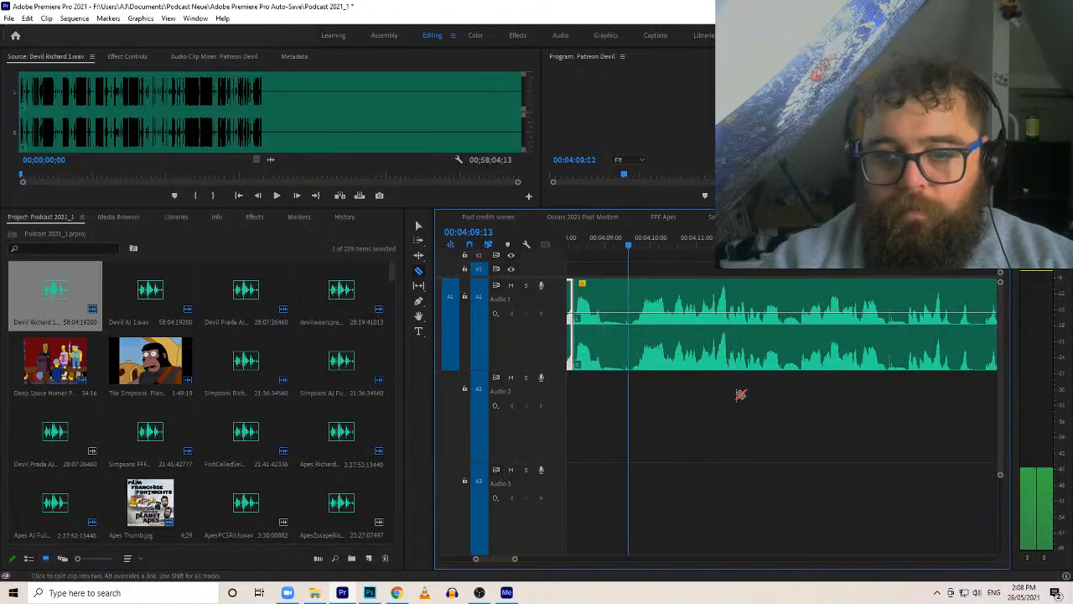
Cut Audio 1 again at about 4:10:14, ripple delete the section between the two cuts, and replay the join
key("space")
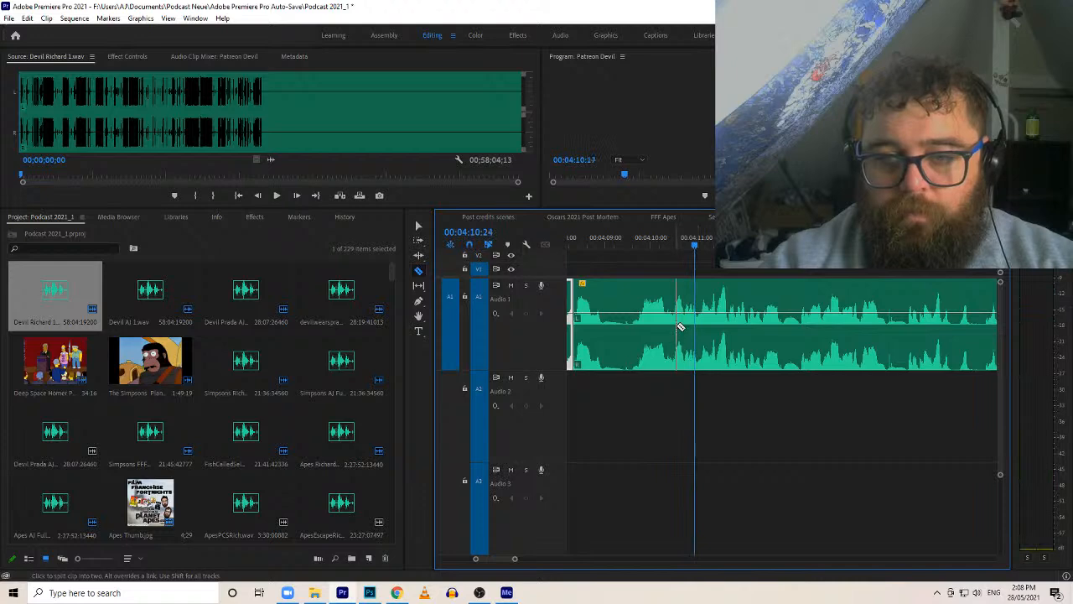
key("v")
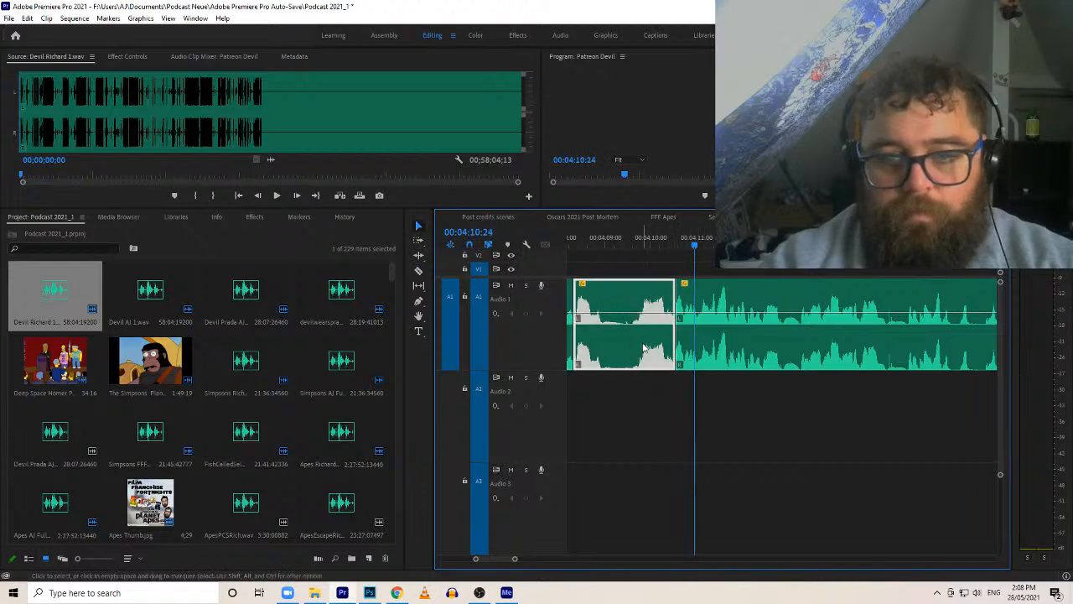
left_click(621, 313)
key("shift+Delete")
left_click_drag(611, 238, 517, 248)
key("space")
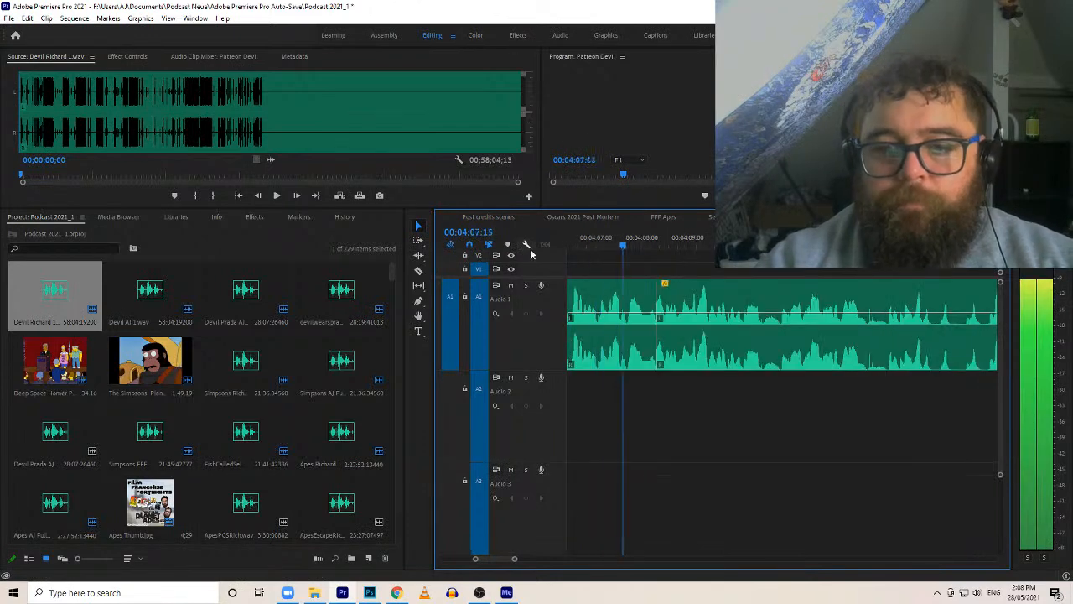
key("space")
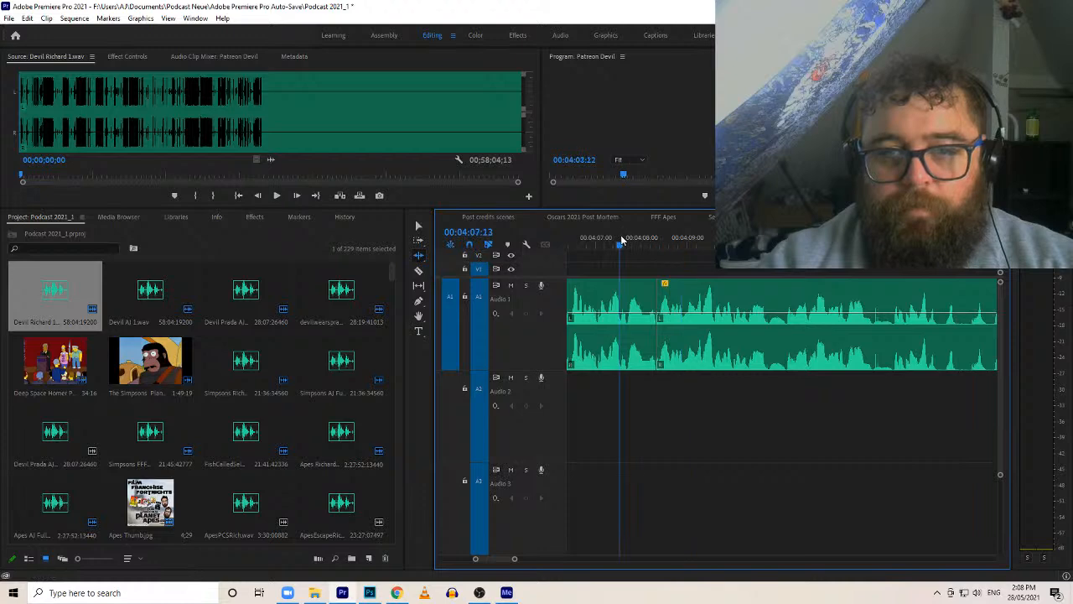
Cut Audio 1 at about 4:15:18, shift all later clips on both tracks so the remainder starts at 4:14:12, and replay the join
key("space")
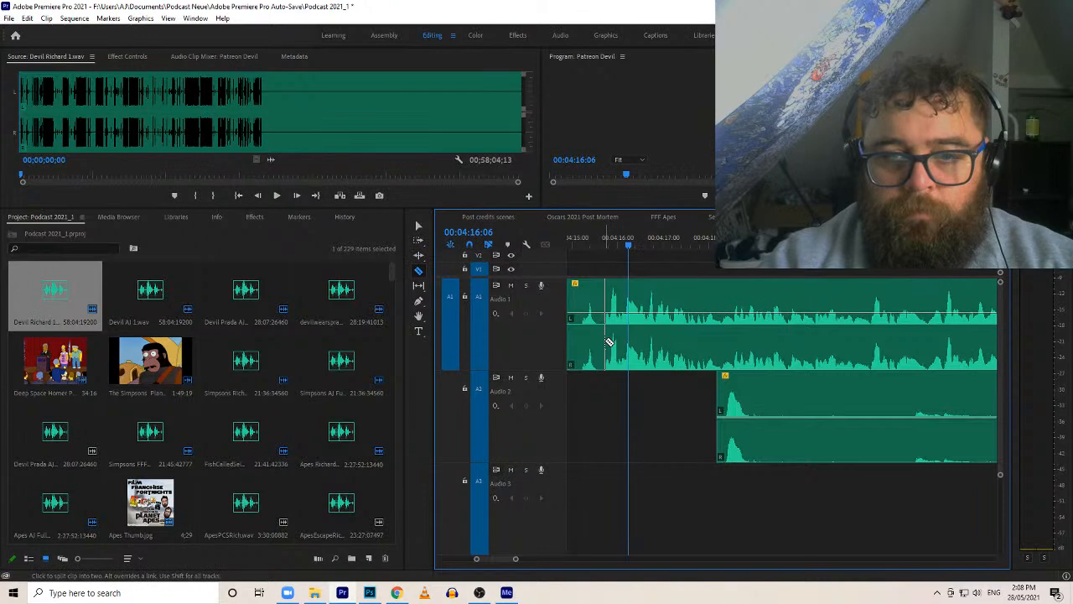
left_click_drag(600, 247, 648, 247)
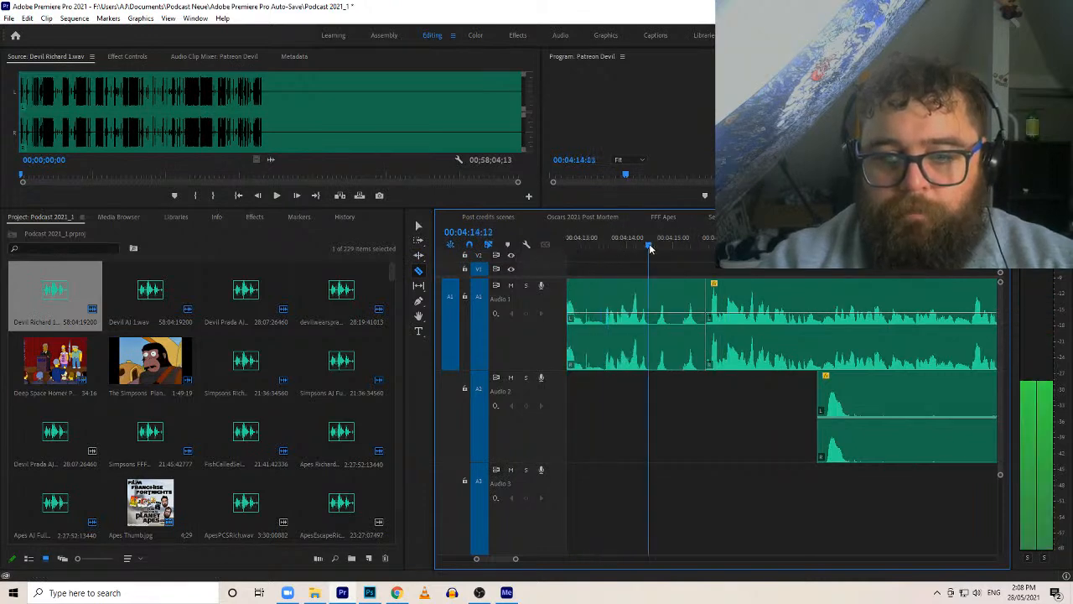
key("a")
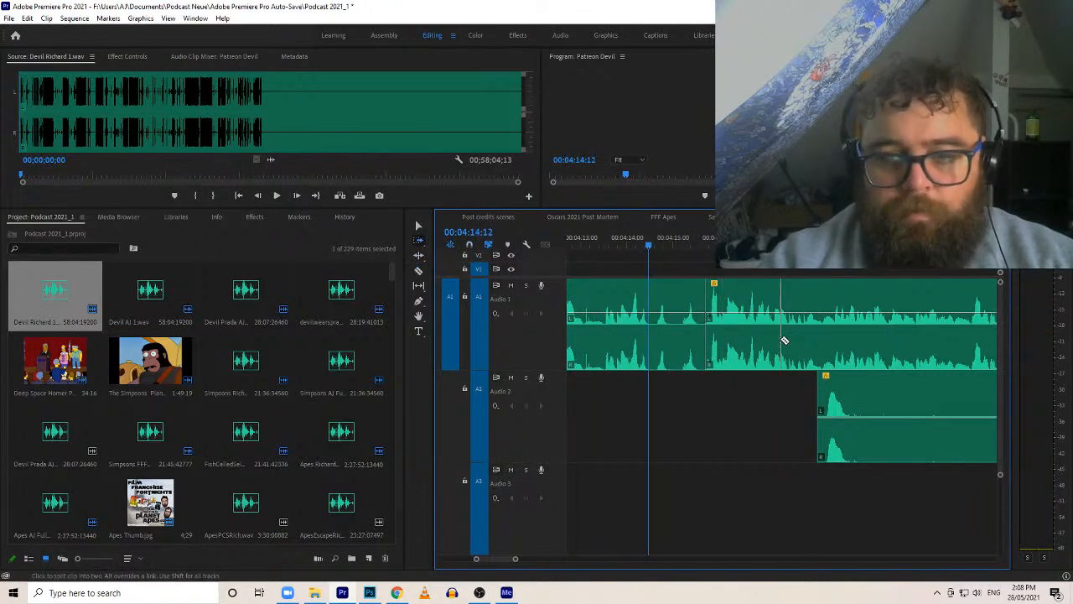
left_click(775, 343)
left_click_drag(789, 348, 726, 354)
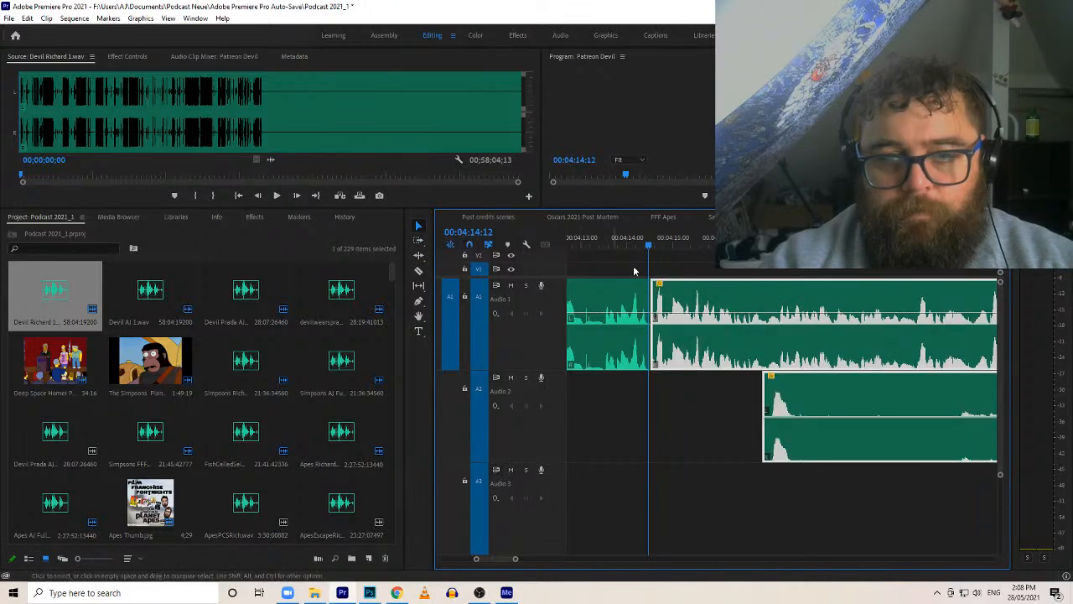
left_click_drag(671, 288, 669, 288)
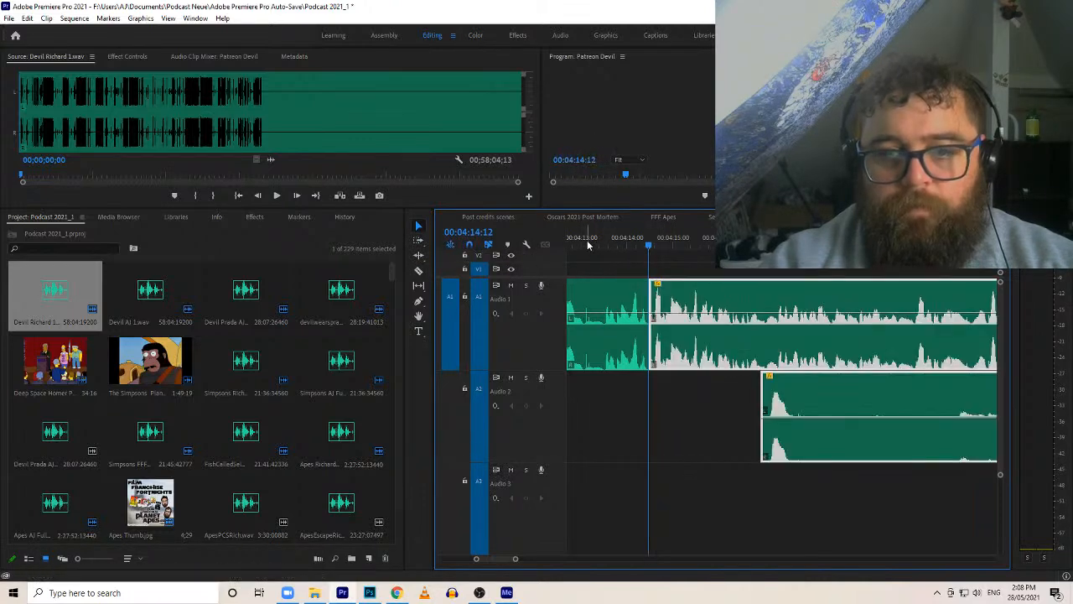
left_click(589, 244)
key("space")
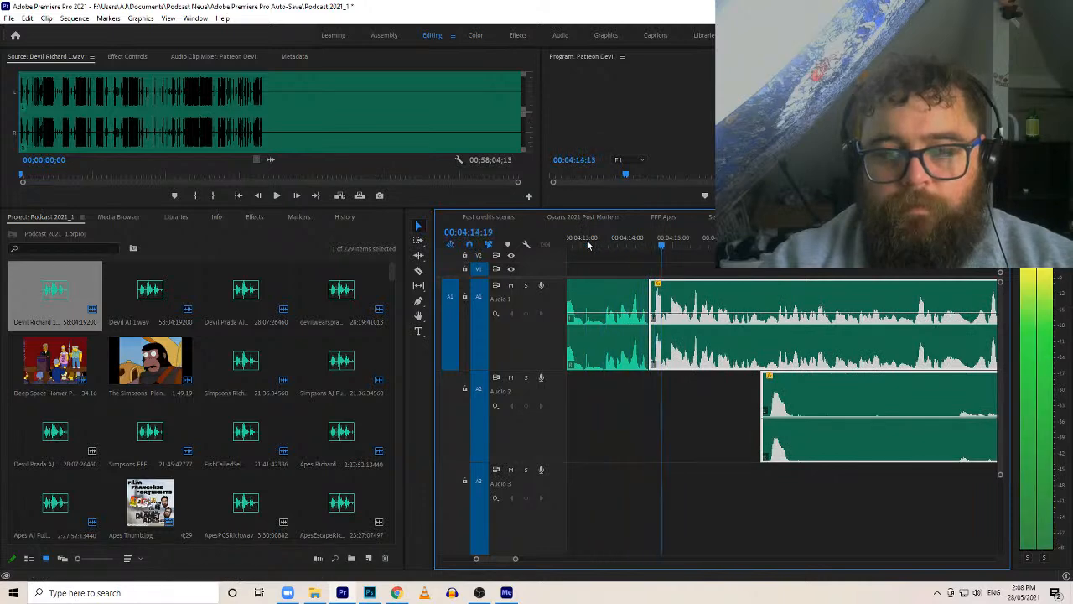
Cut Audio 2 after the short sound at about 4:17 and trim the remainder's start forward to the next sound near 4:26
key("c")
left_click(798, 449)
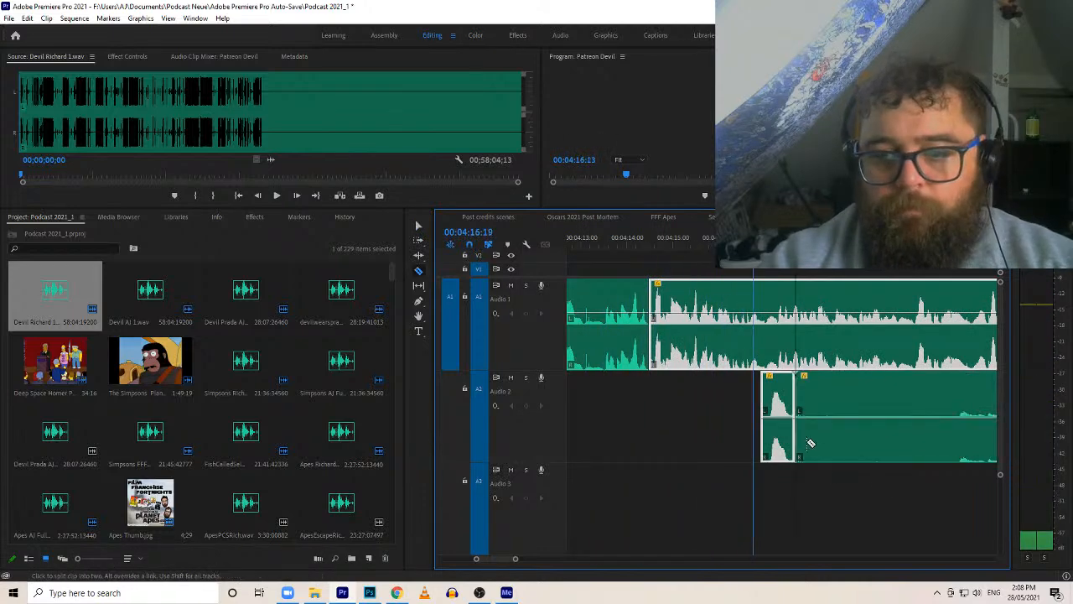
key("v")
left_click(807, 440)
left_click_drag(803, 436, 978, 450)
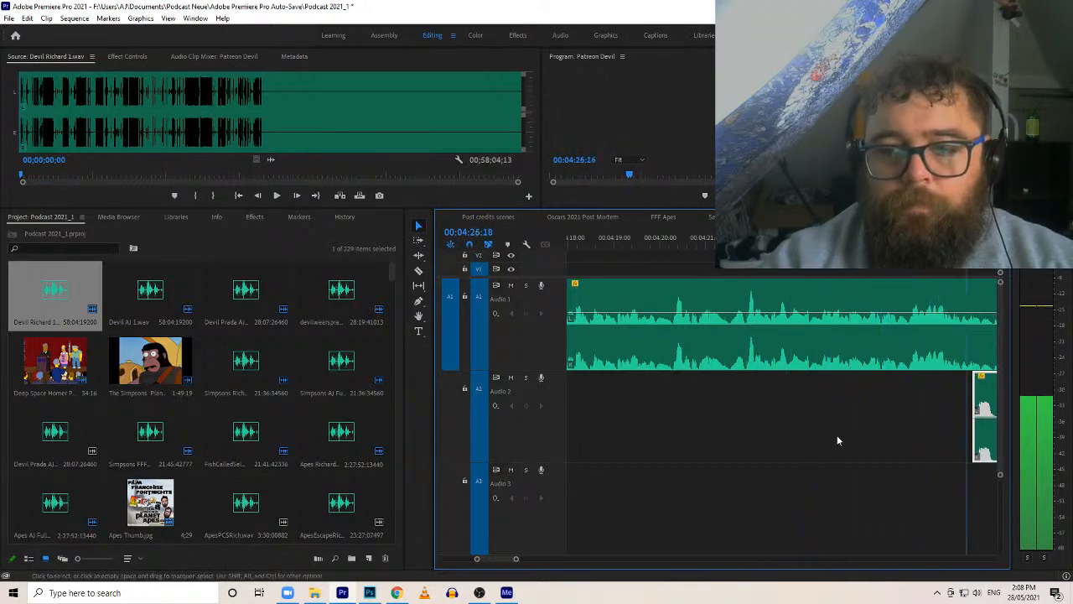
Split Audio 2 after the short sound at about 4:27 and trim the silent start of the remainder to about 4:37
key("c")
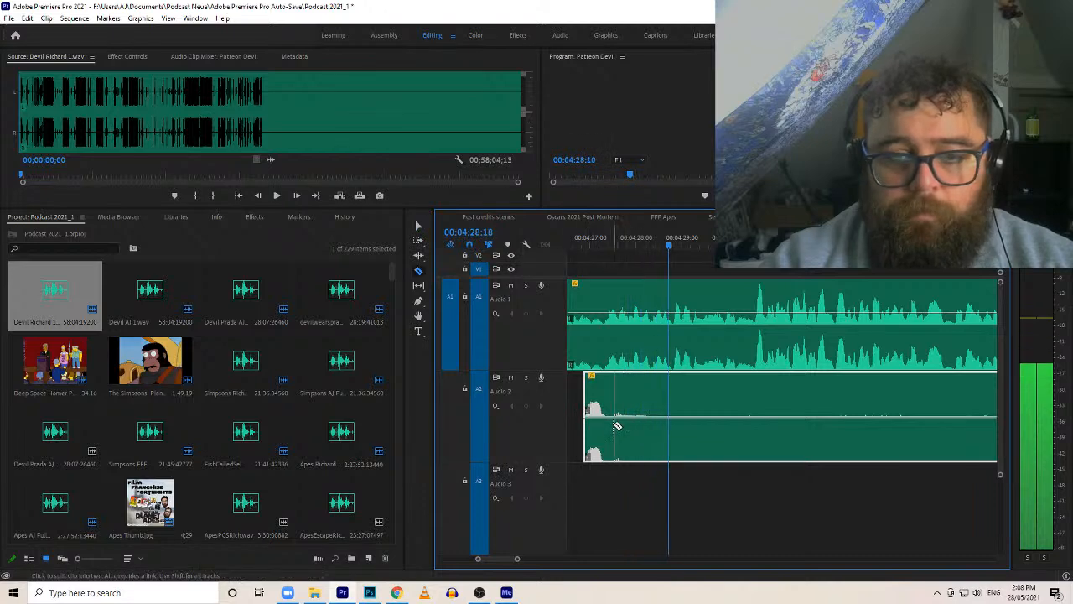
left_click(614, 426)
key("v")
left_click(622, 434)
left_click_drag(614, 446, 976, 451)
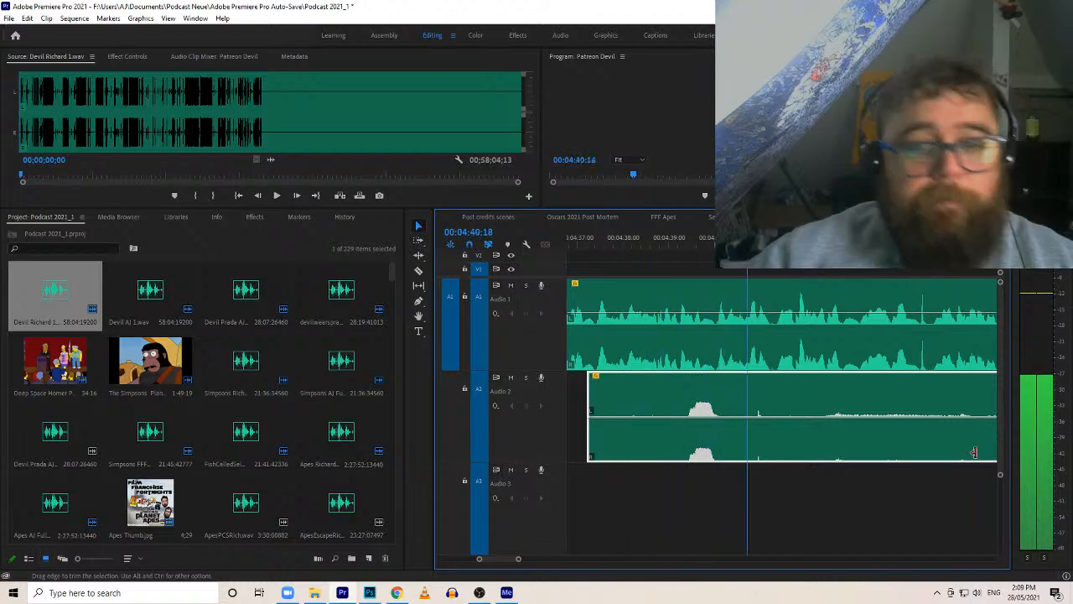
Isolate the Audio 2 sound near 4:39 with a cut at about 4:40, and trim the remainder's start to about 5:03
left_click_drag(590, 436, 986, 444)
key("c")
left_click(722, 439)
key("v")
key("space")
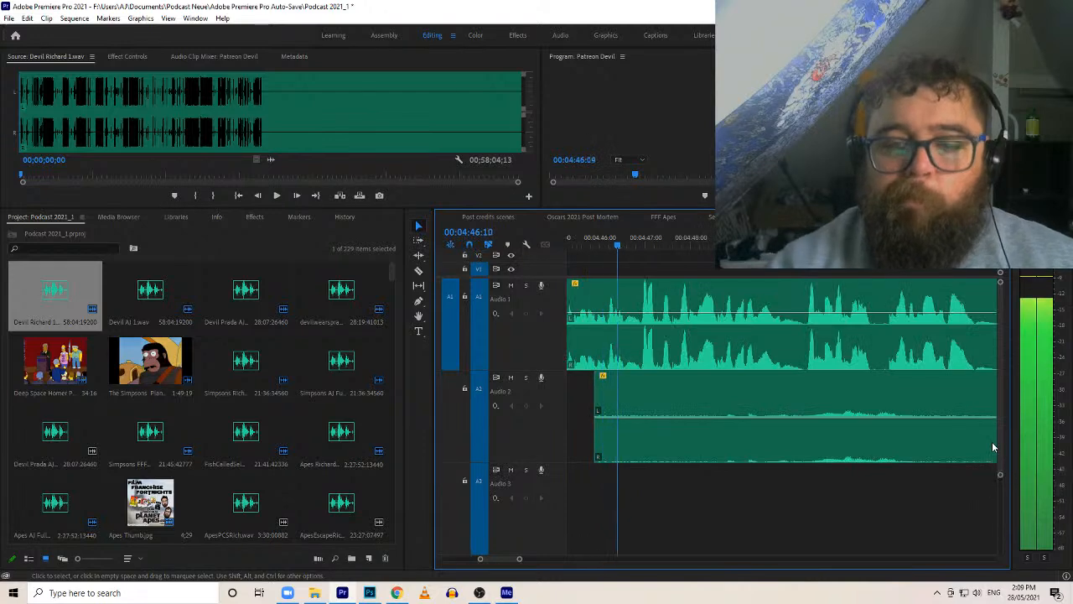
left_click_drag(599, 377, 984, 374)
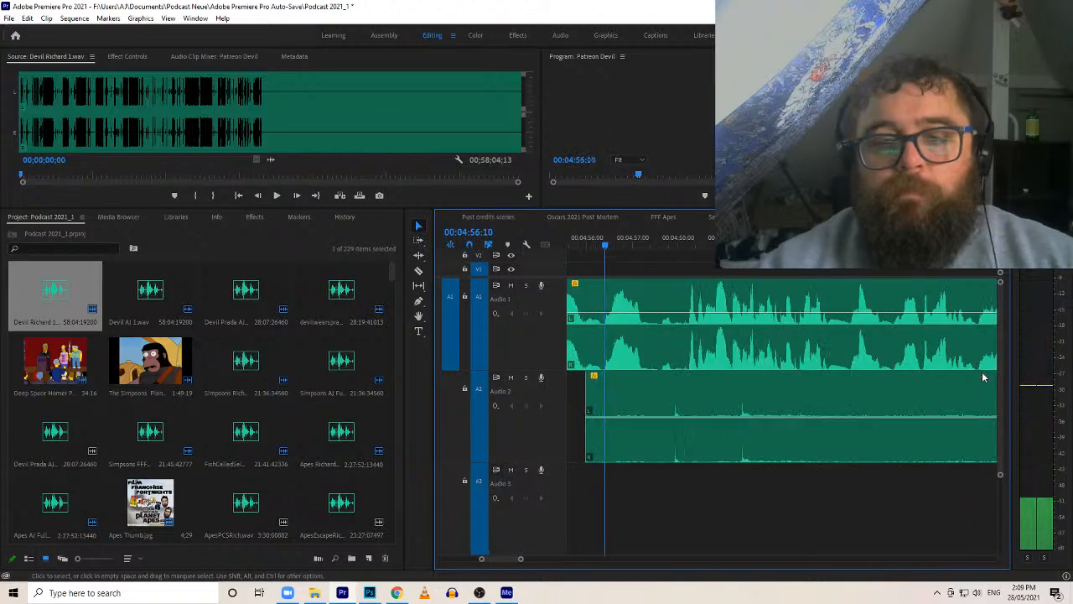
left_click_drag(599, 418, 936, 411)
Cut Audio 1 at about 4:58, select all clips from the cut onward, and return the playhead to 4:53:15
key("c")
left_click(689, 356)
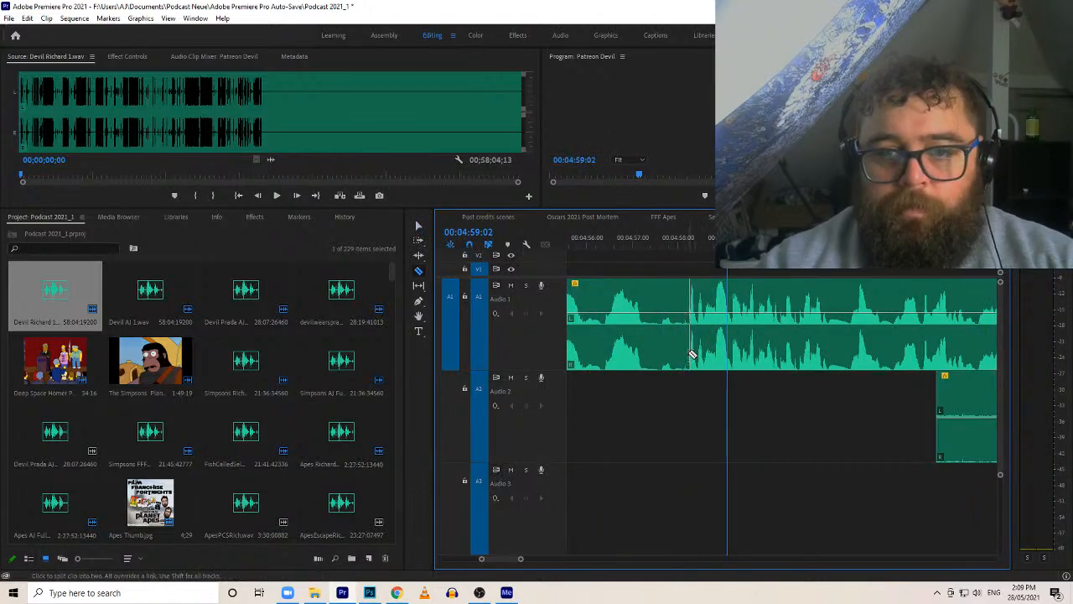
key("a")
left_click(700, 347)
left_click_drag(666, 245, 645, 248)
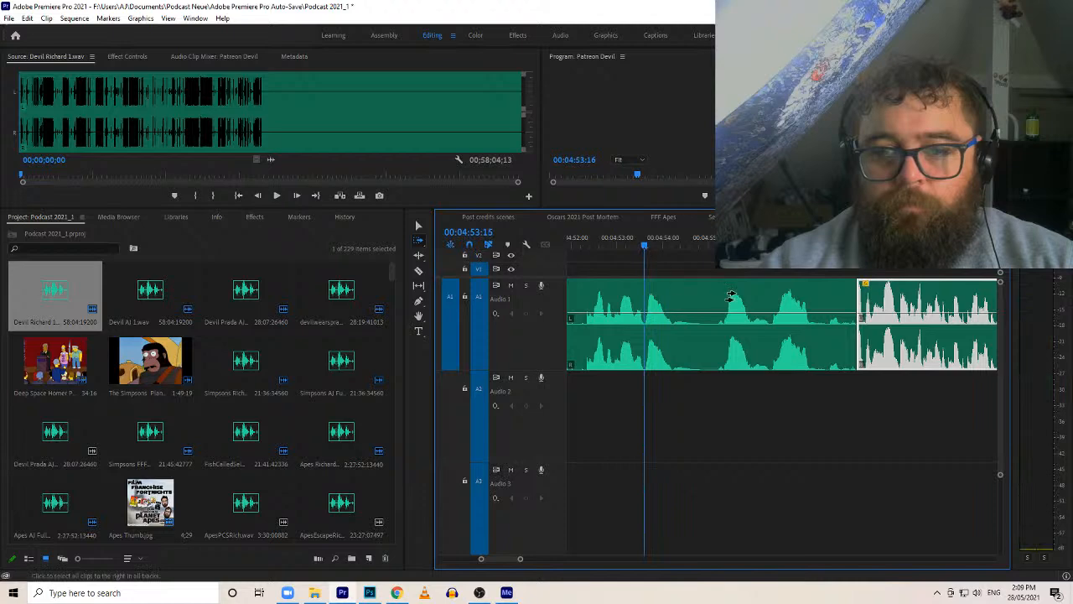
Move all clips after 00:04:53:15 earlier to close the gap on Audio 1, and play across the join
left_click_drag(922, 356, 711, 369)
key("space")
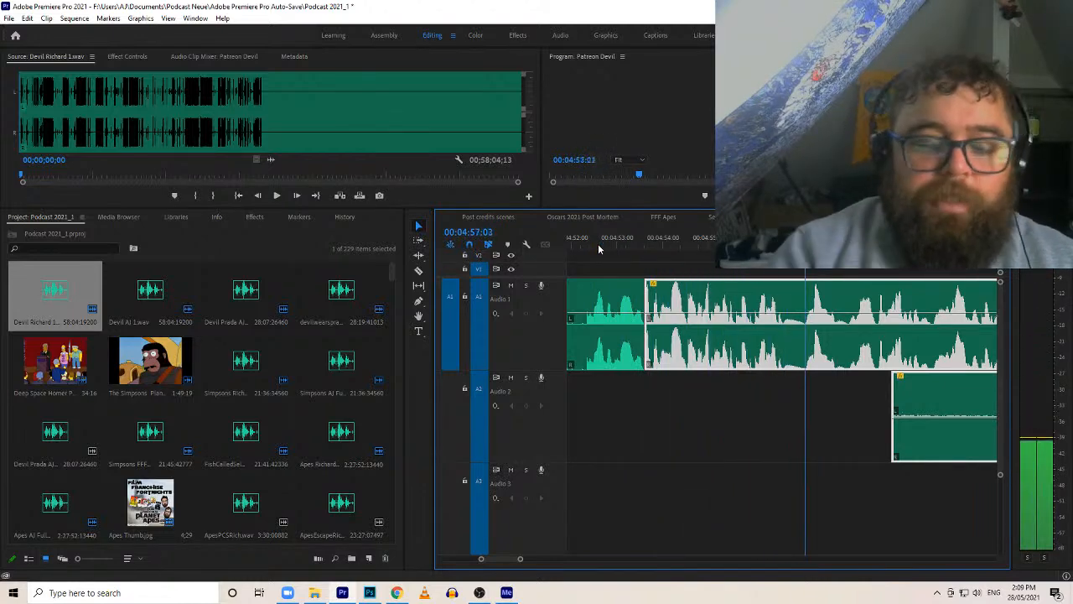
key("space")
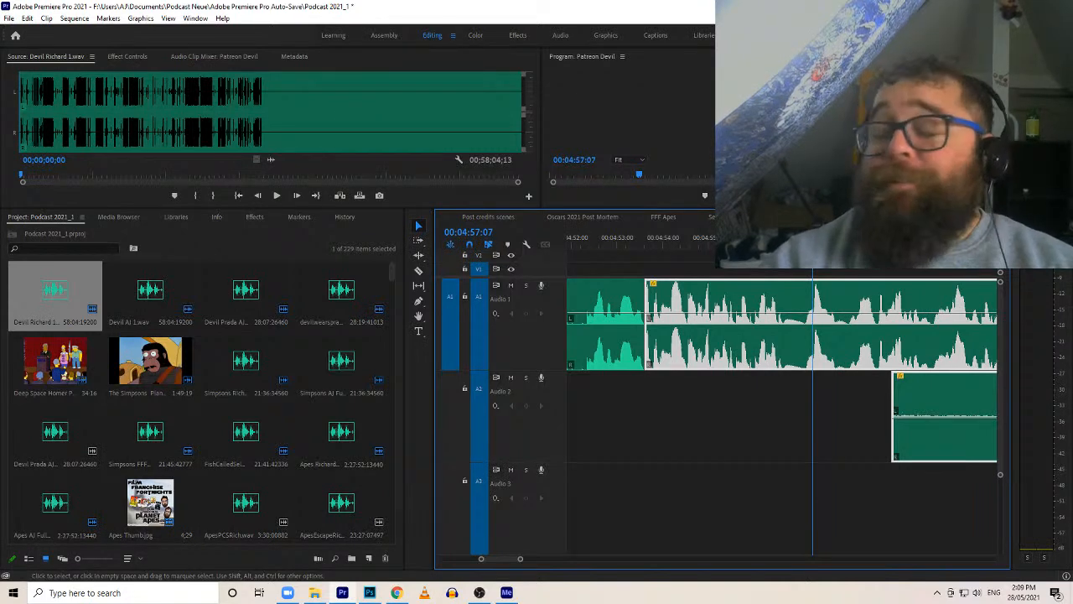
key("space")
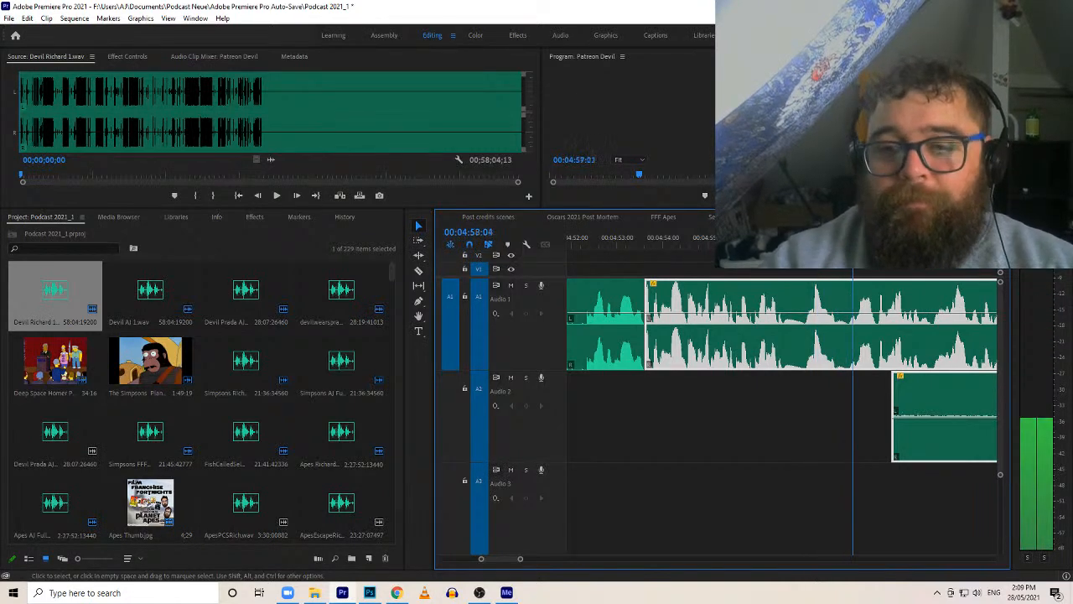
Trim the quiet start of the Audio 2 clip to about 00:05:00 and resume playback
left_click(764, 433)
left_click_drag(895, 449, 956, 428)
key("space")
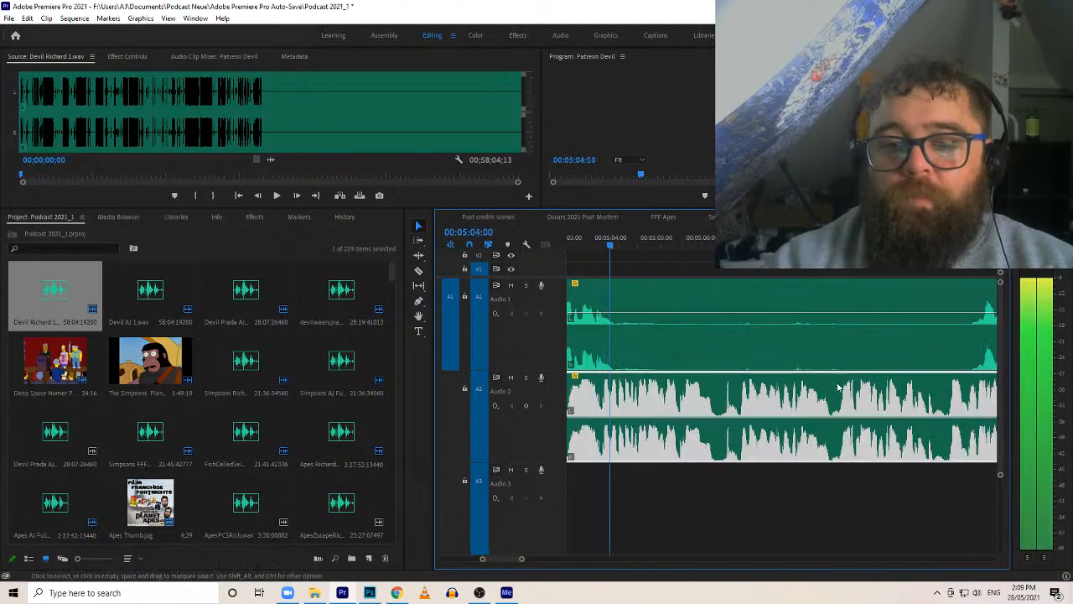
Split the Audio 1 clip at about 00:05:04 and shift all following clips about one second later, playing back the transition
key("space")
key("c")
left_click(616, 342)
key("a")
left_click(617, 342)
left_click_drag(603, 405, 650, 402)
left_click_drag(607, 242, 599, 265)
key("space")
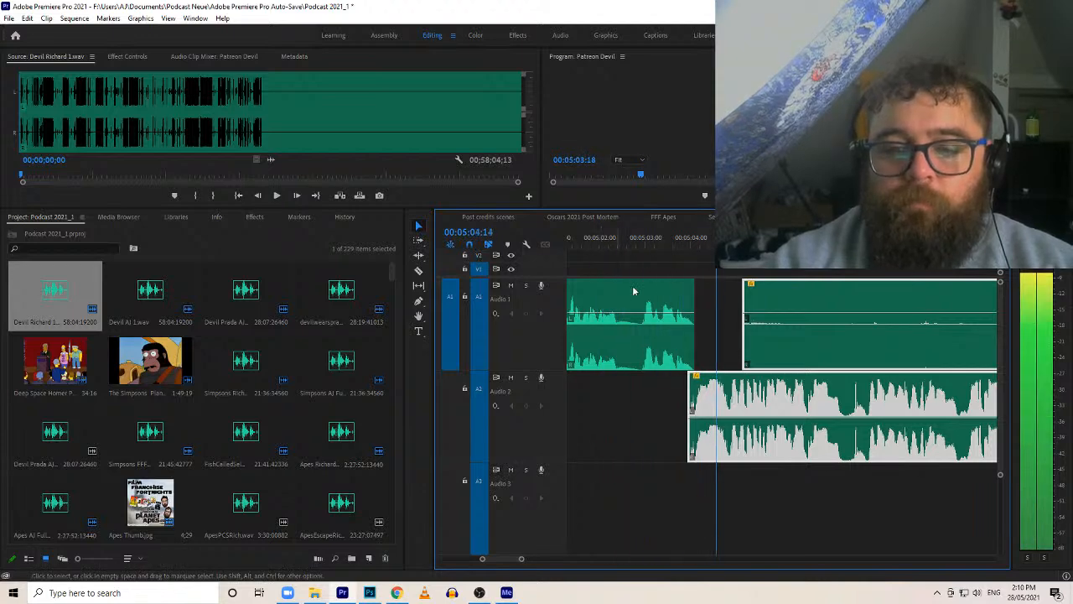
Cut the silent stretches from Audio 1 between about 00:05:05 and 00:05:31, keeping the short sound near 00:05:13
left_click(732, 342)
left_click_drag(743, 348, 938, 355)
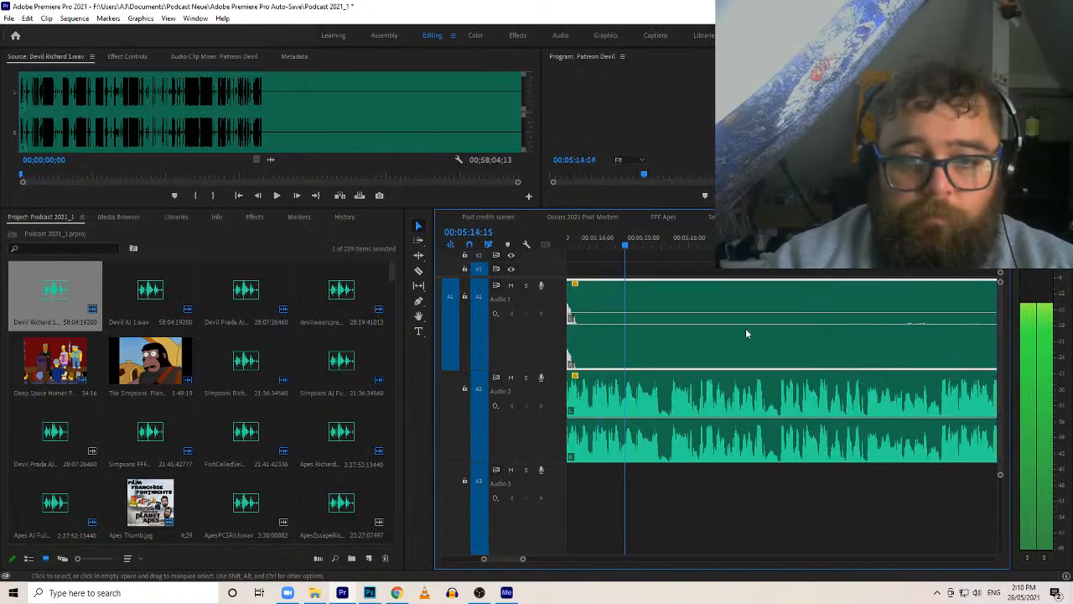
key("c")
key("v")
left_click_drag(582, 359, 975, 360)
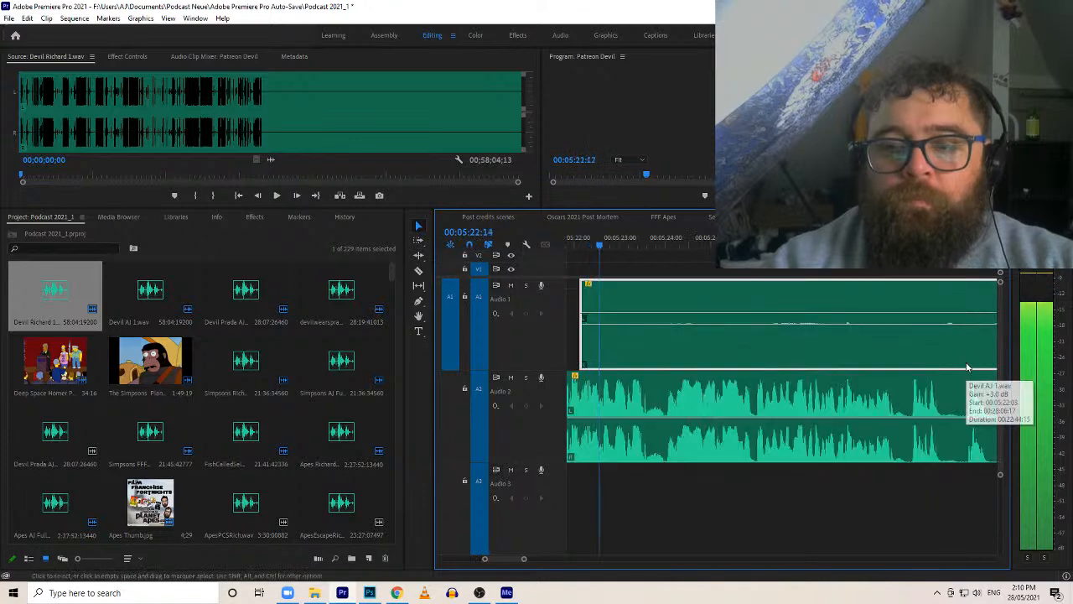
left_click_drag(582, 335, 872, 334)
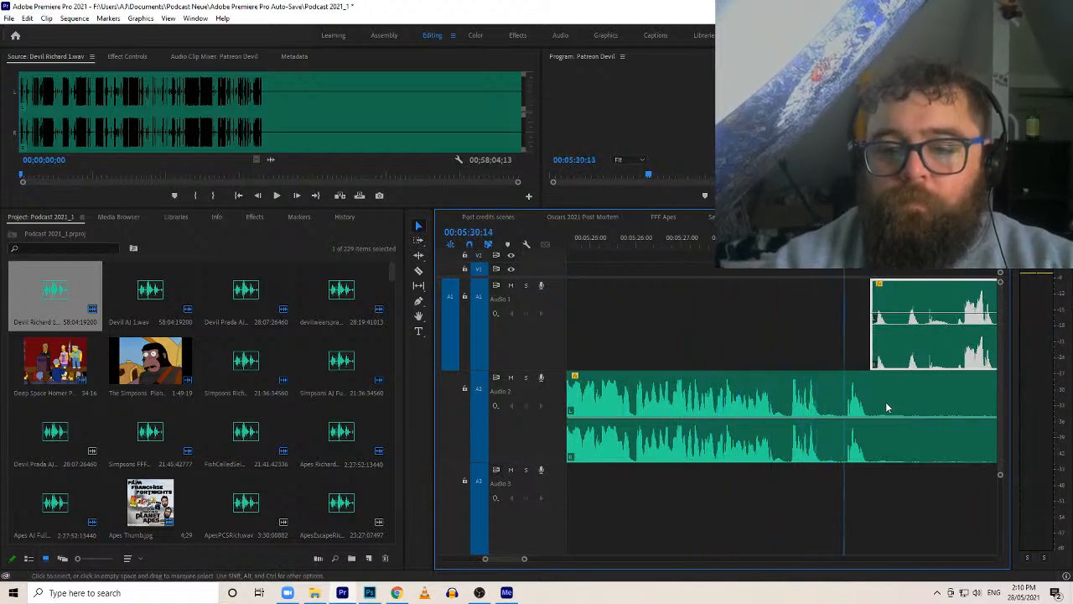
Split the Audio 2 clip at about 00:05:31 and trim the following silence up to the speech near 00:05:34:17
key("c")
left_click(872, 433)
key("v")
left_click_drag(872, 411, 918, 406)
key("space")
Split the Audio 1 clip at 00:05:35:16 and move all following clips about one second earlier, playing back the result
key("c")
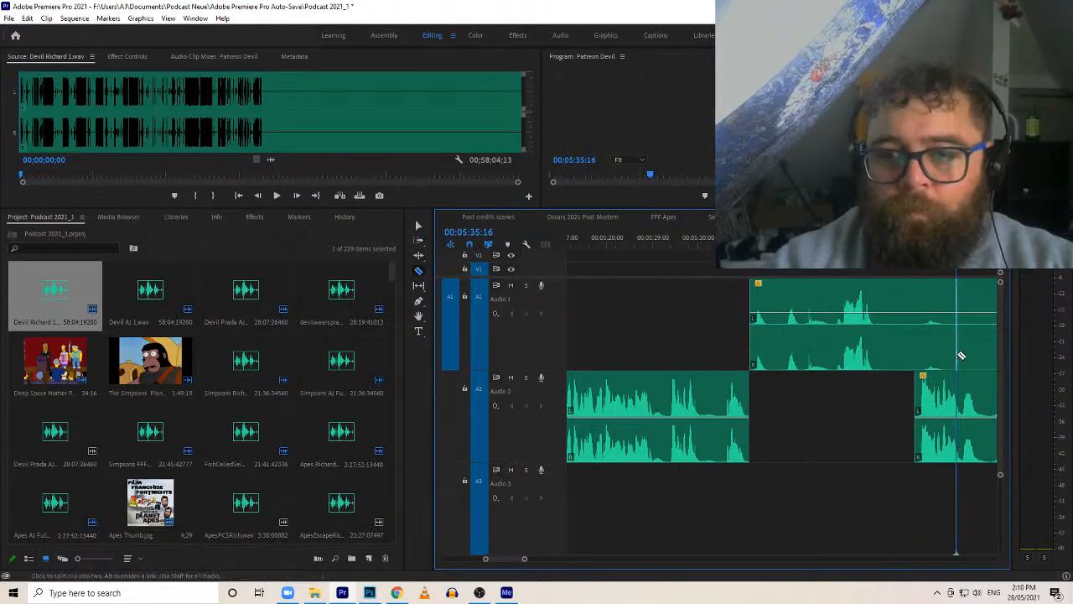
left_click(958, 355)
key("a")
left_click(960, 353)
left_click_drag(943, 379, 896, 390)
key("v")
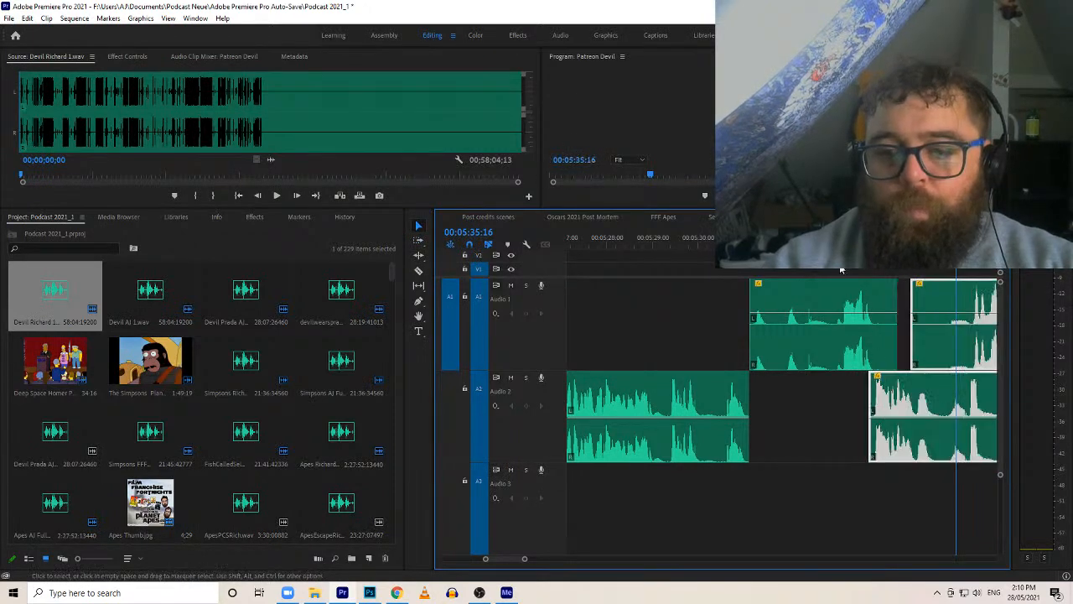
key("space")
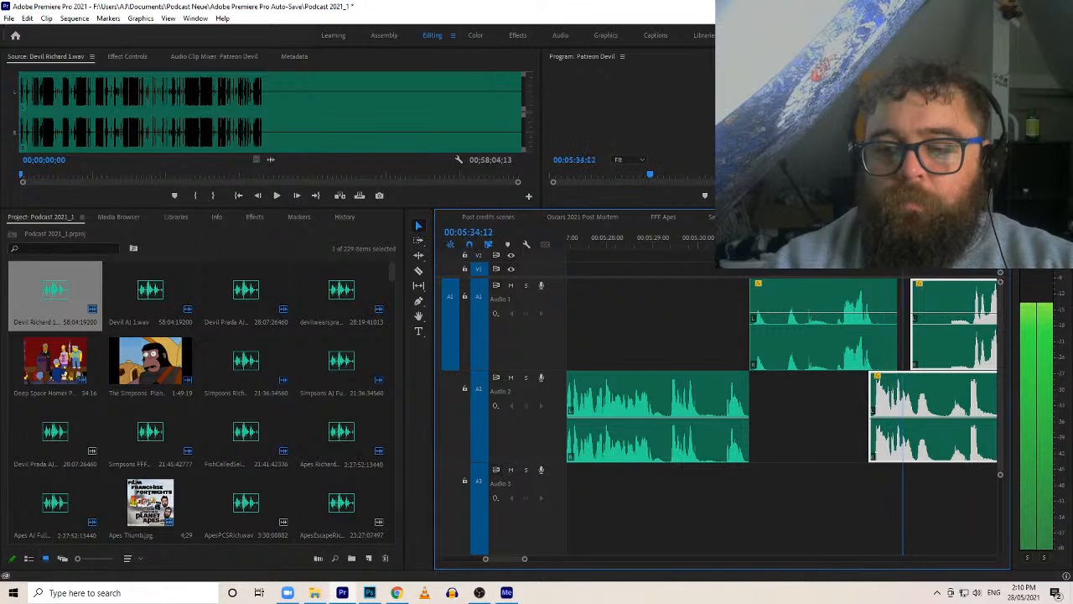
key("space")
Split the Audio 2 clip at about 00:05:36 and trim the start of the second piece to about 00:05:37:20
key("c")
left_click(583, 436)
key("v")
left_click(592, 438)
left_click_drag(582, 438, 665, 431)
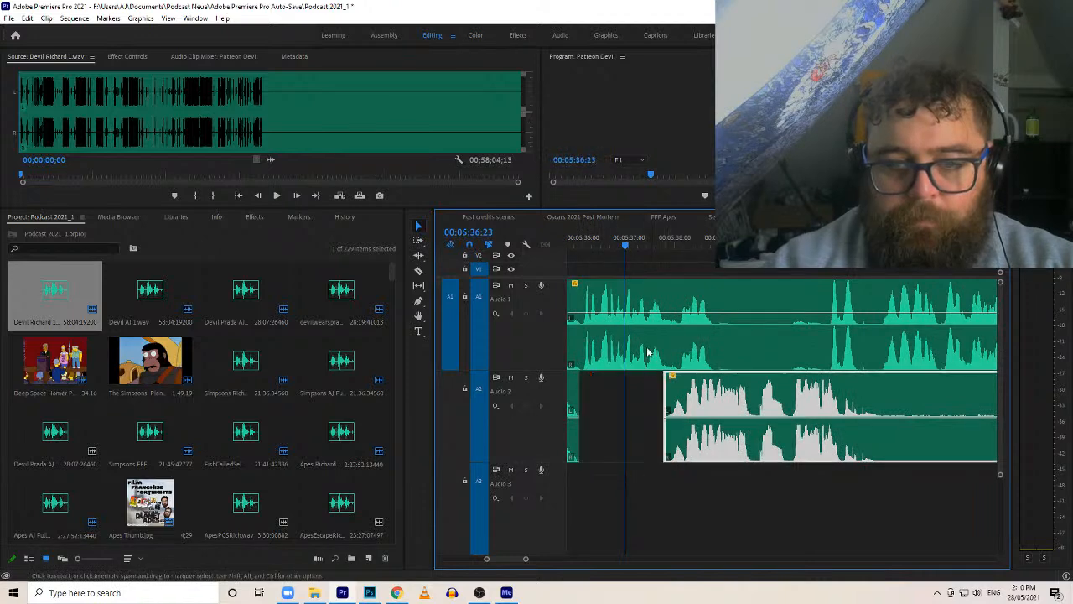
Trim the Audio 1 clip's start near 00:05:34:16 to about 00:05:35:24, and move all following clips 4 frames earlier
left_click_drag(609, 247, 536, 264)
left_click_drag(649, 304, 711, 302)
key("a")
left_click(728, 334)
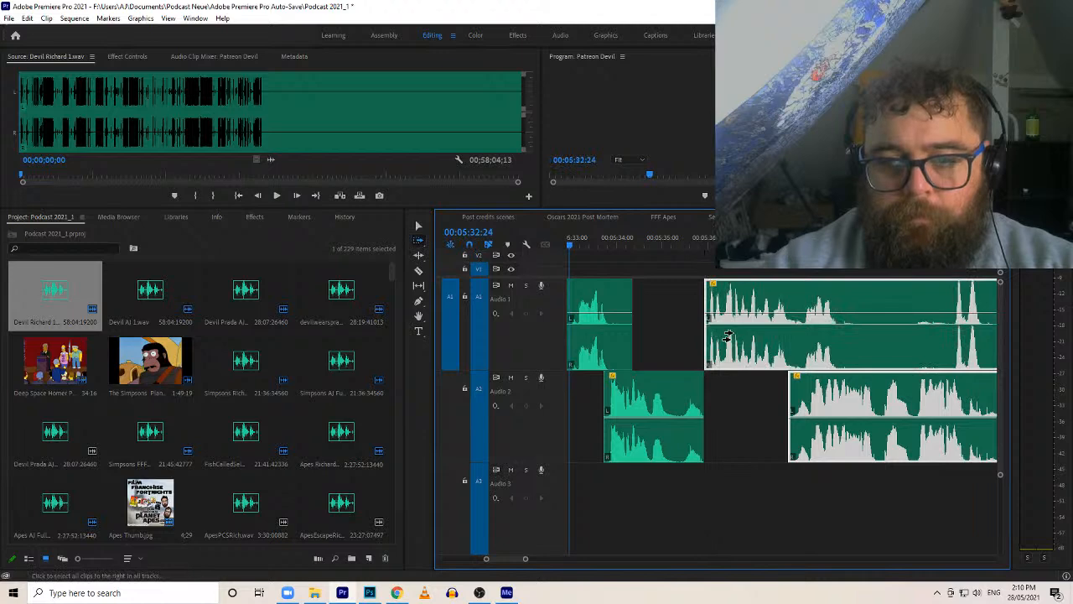
left_click_drag(741, 347, 735, 347)
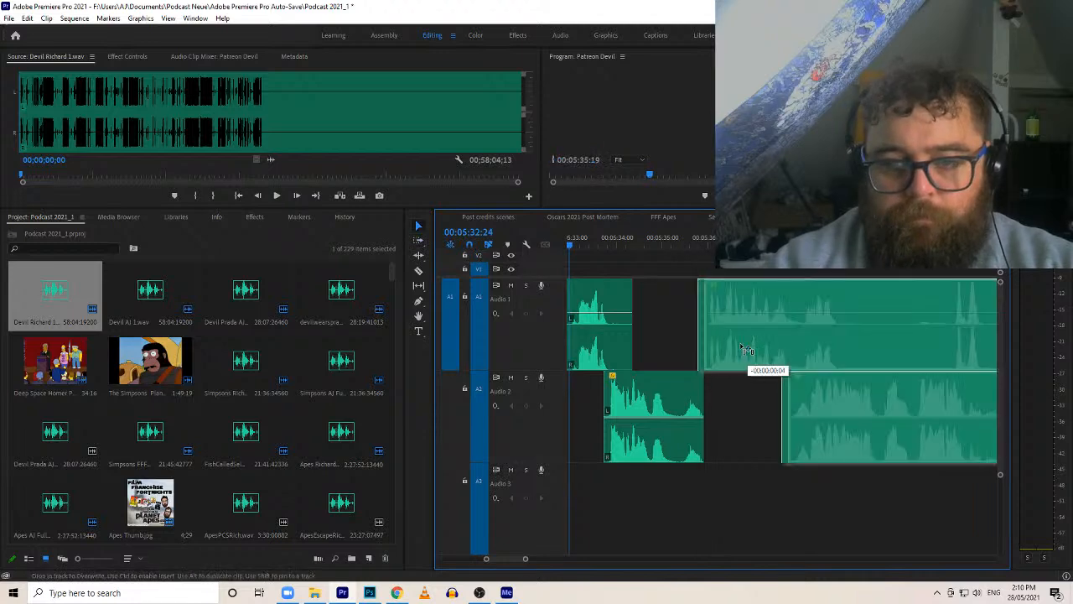
left_click(647, 243)
key("space")
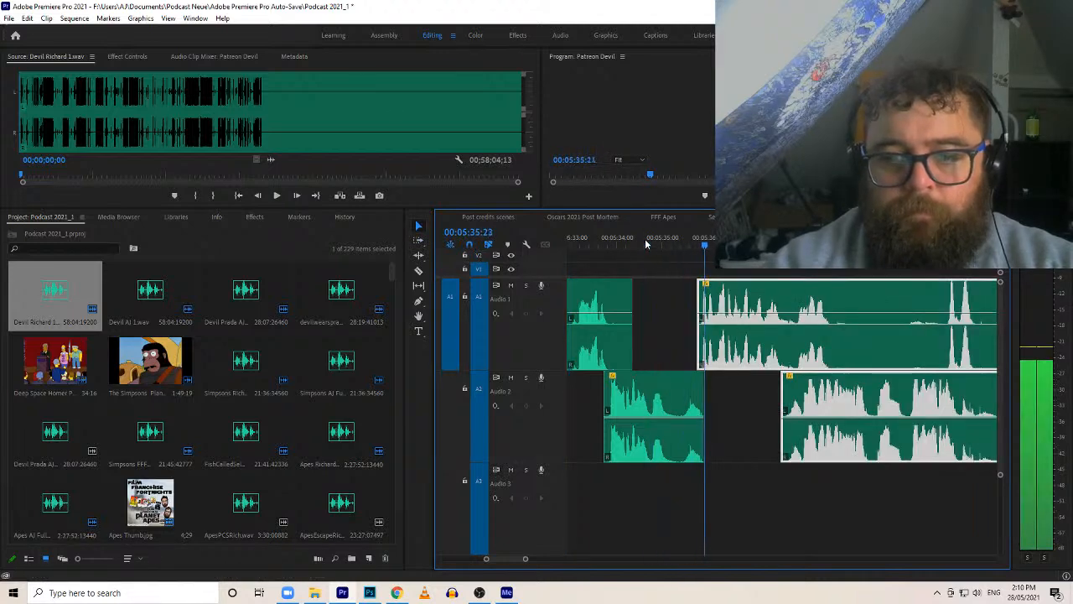
Shorten the end of the Audio 2 clip that finishes near 00:05:36 to about 00:05:35:07
left_click_drag(695, 379, 671, 382)
key("ctrl+z")
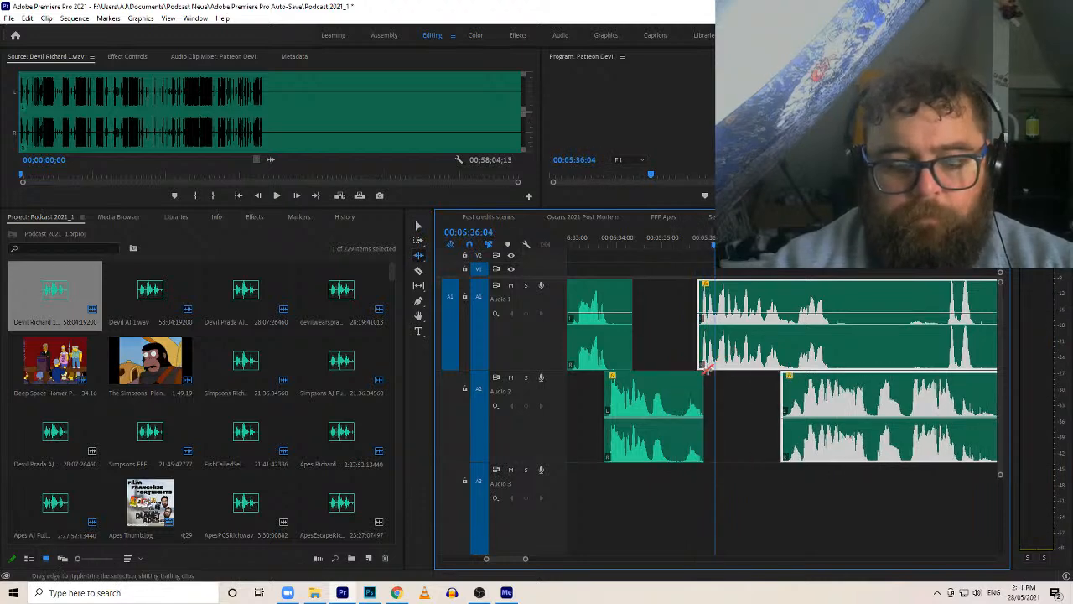
left_click(696, 387)
left_click_drag(696, 382, 676, 387)
Move all clips after the shortened Audio 2 clip about 0.7 seconds earlier and play back the tightened transition
key("a")
left_click(746, 356)
key("v")
left_click_drag(788, 358, 754, 359)
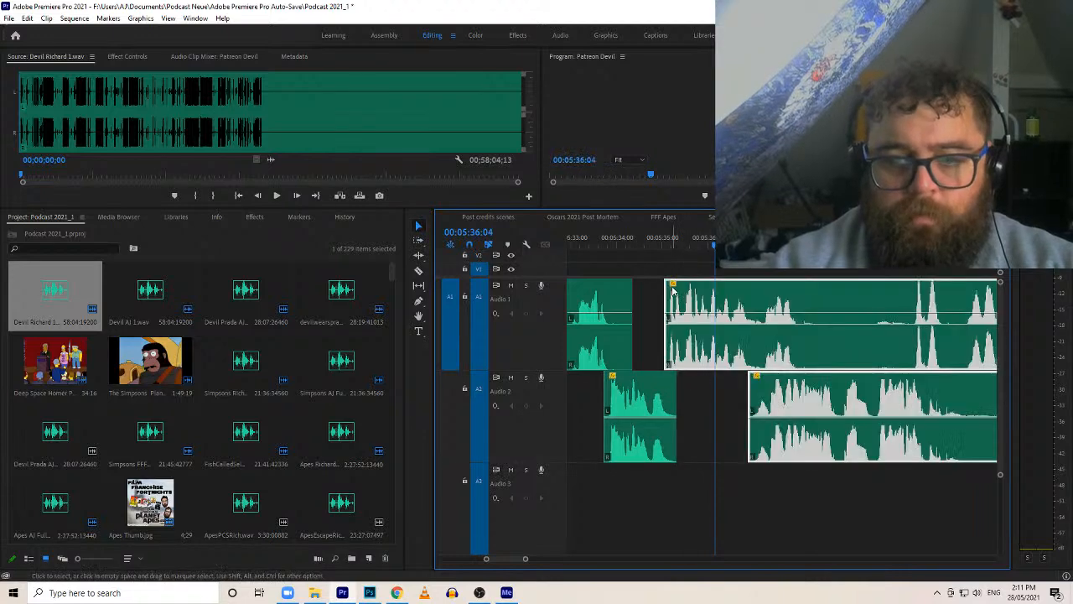
left_click(632, 249)
key("space")
left_click(635, 241)
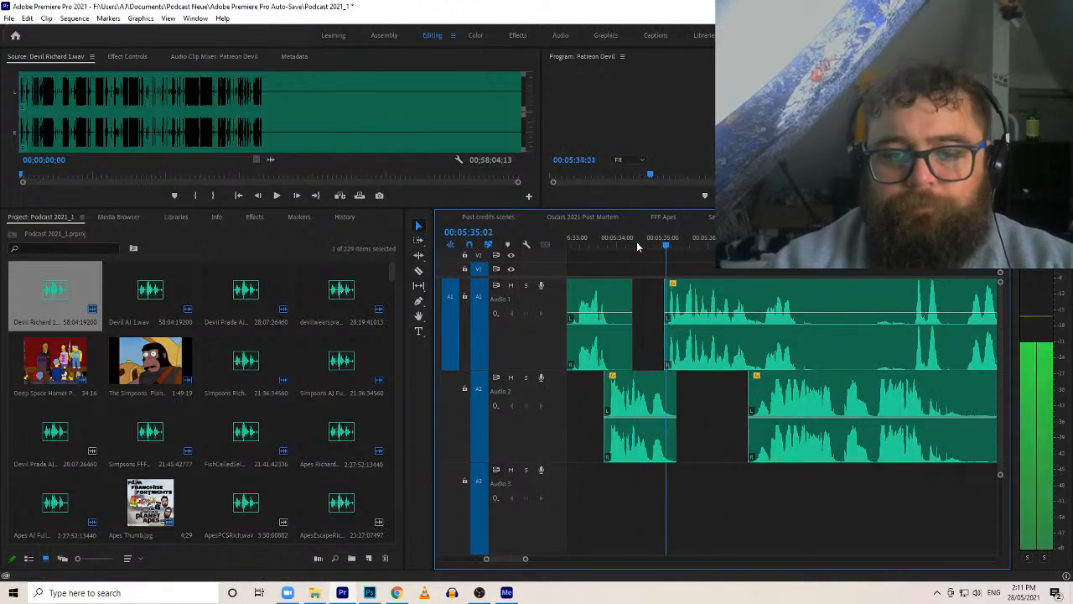
Split the Audio 1 clip at about 00:05:38 and trim the silent start of the second piece to about 00:05:40:11
key("c")
left_click(802, 347)
key("v")
left_click_drag(802, 343, 913, 335)
Split the Audio 2 clip at about 00:05:39:14, move all following clips about 0.7 seconds earlier, and play back the result
key("c")
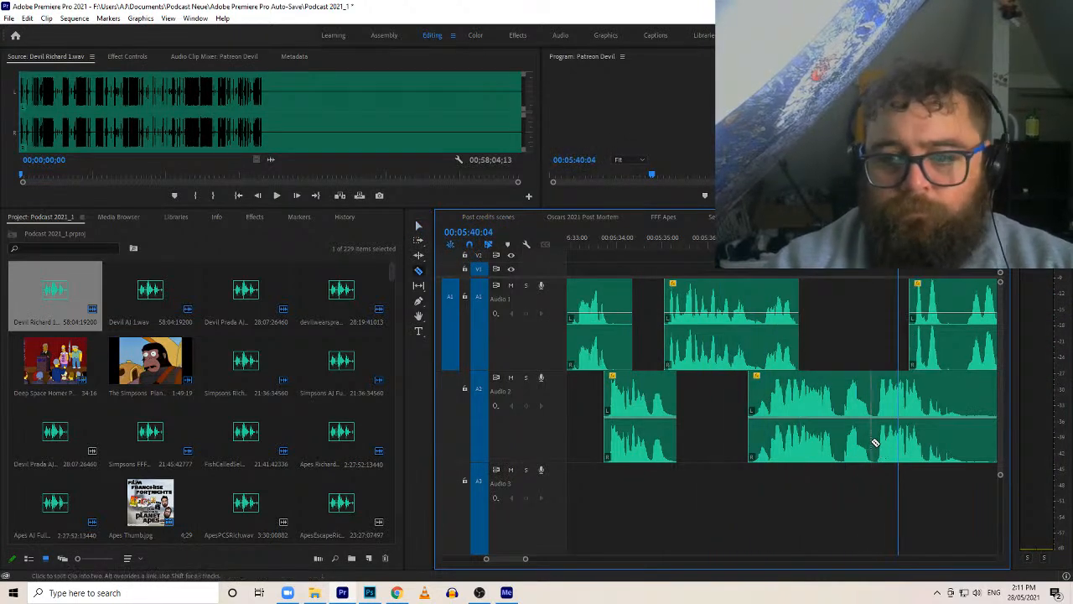
key("a")
left_click(892, 438)
key("v")
left_click_drag(934, 444, 904, 444)
left_click(806, 238)
key("space")
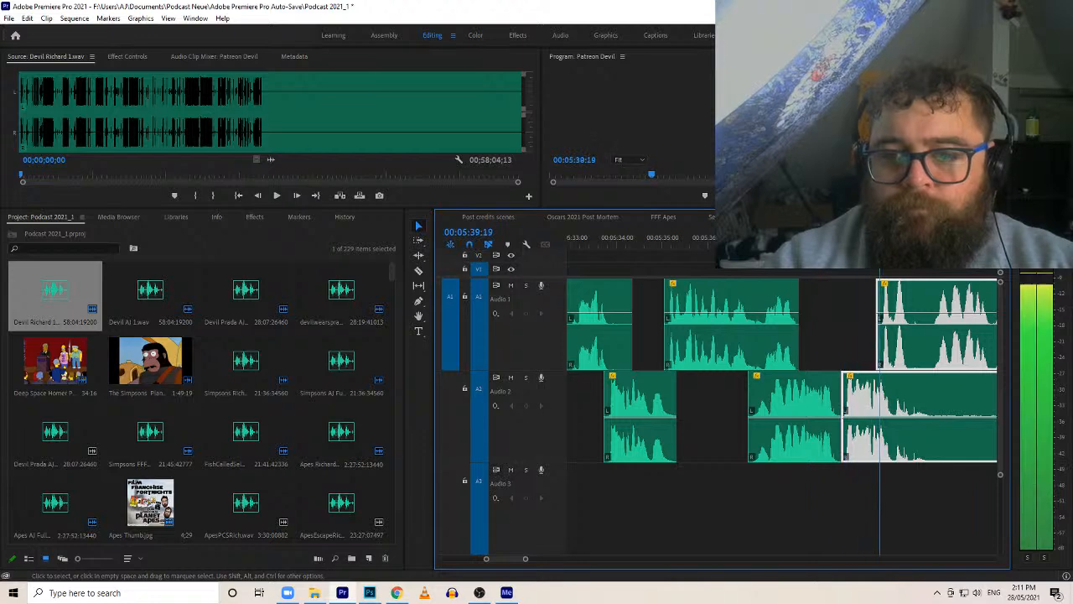
key("space")
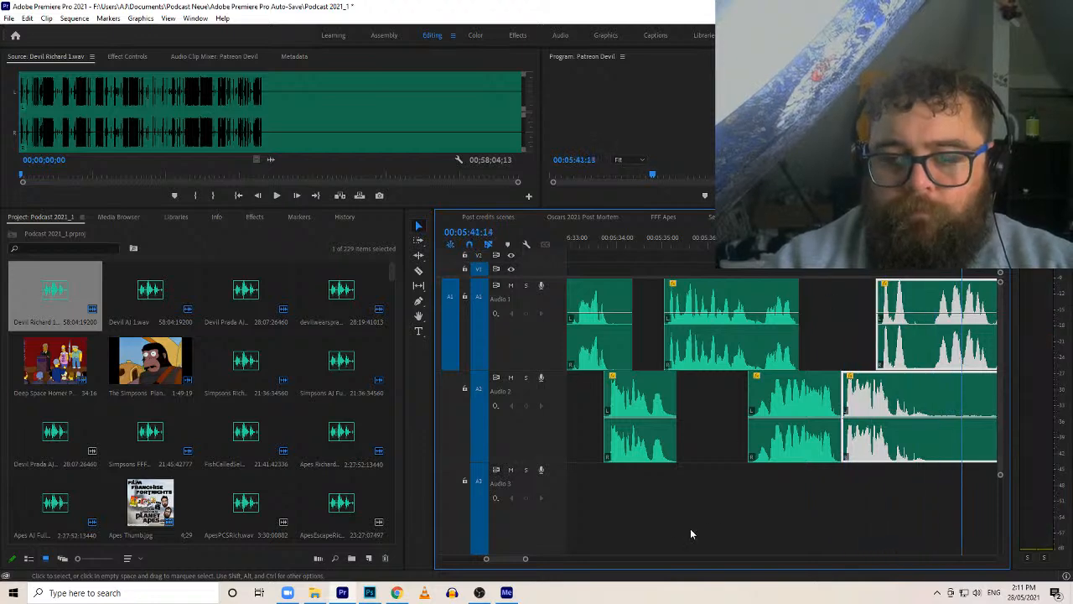
Split both audio tracks at about 00:05:42:08, delete the pieces just before the cut, and ripple delete the remaining gap
left_click_drag(526, 560, 533, 560)
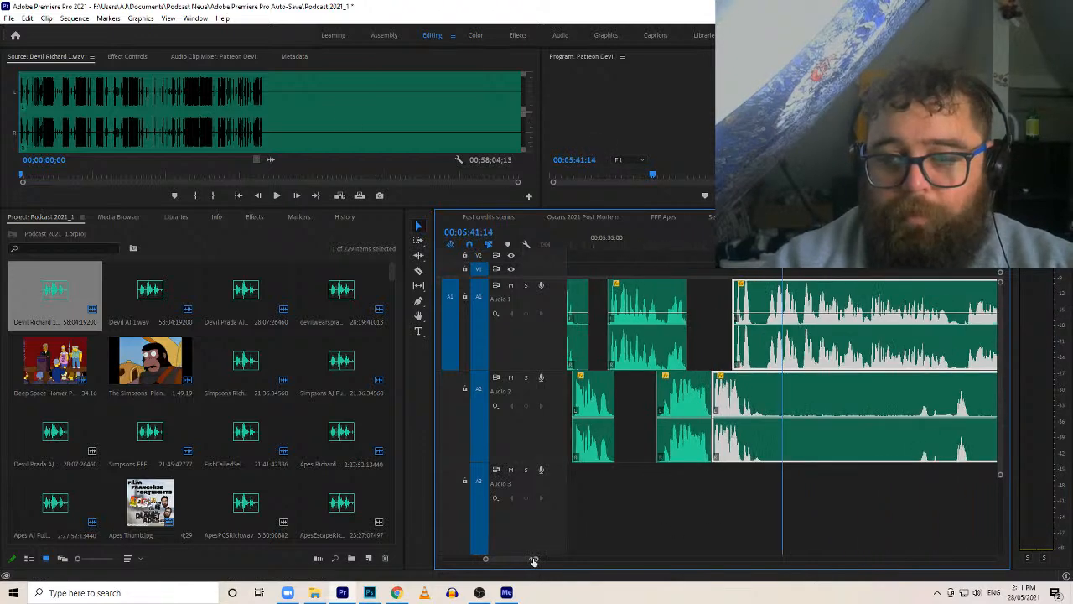
key("space")
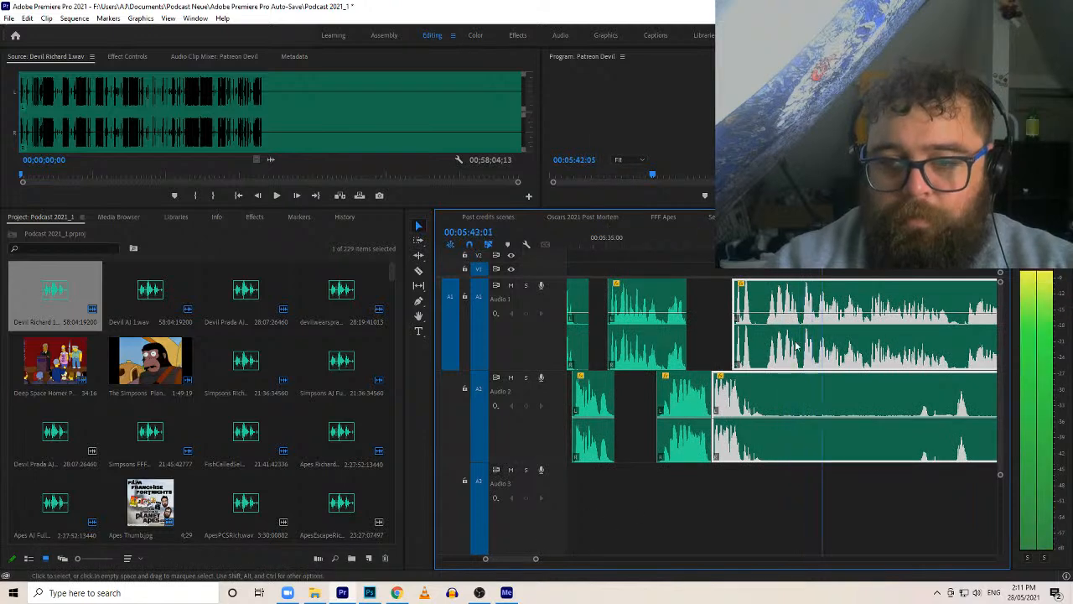
key("c")
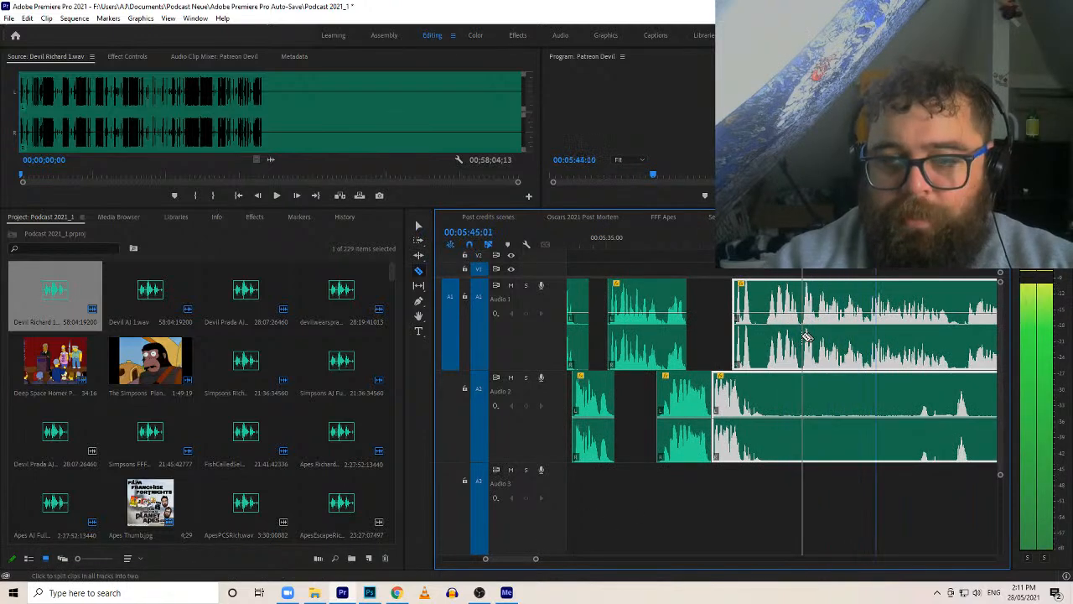
left_click(802, 335, "shift")
key("space")
key("v")
key("Delete")
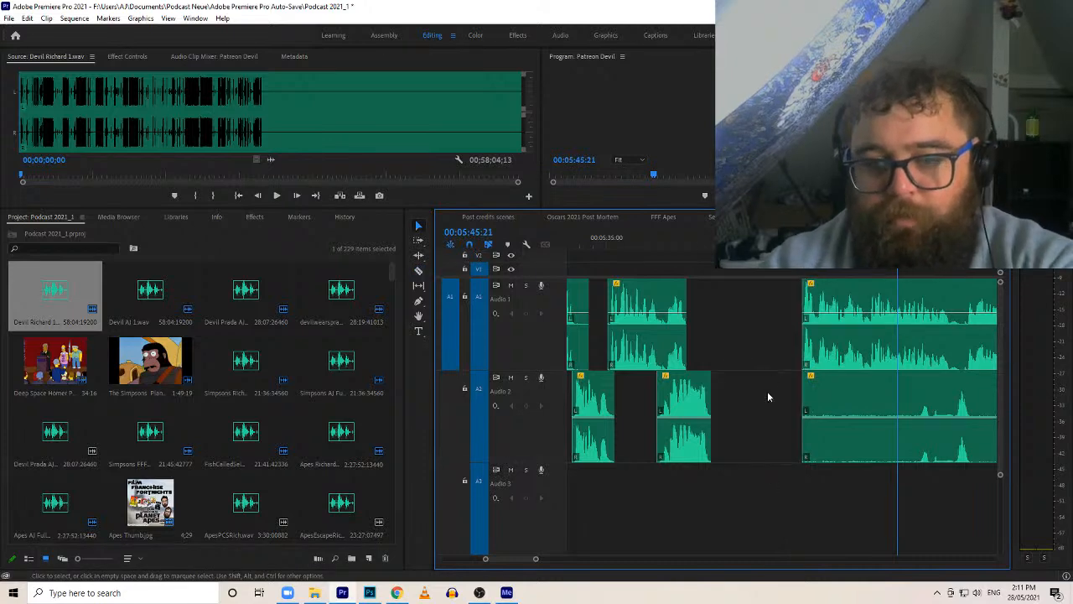
left_click(743, 381)
key("Delete")
left_click(695, 243)
key("space")
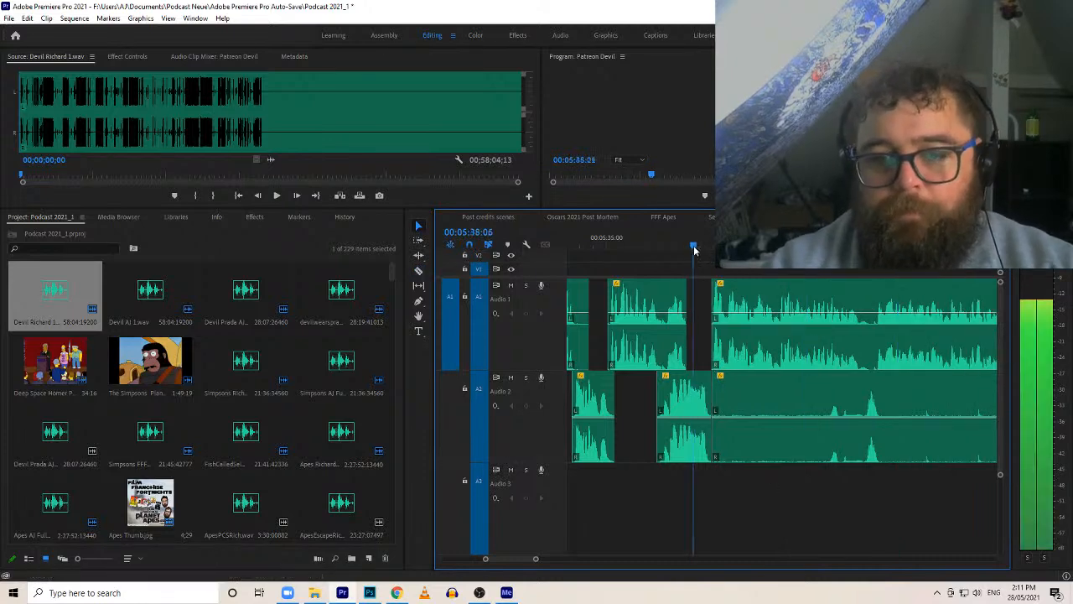
Trim Audio 2 up to the short sound near 00:05:43:10, split it at about 00:05:45:08, and trim the silence that follows
left_click(725, 409)
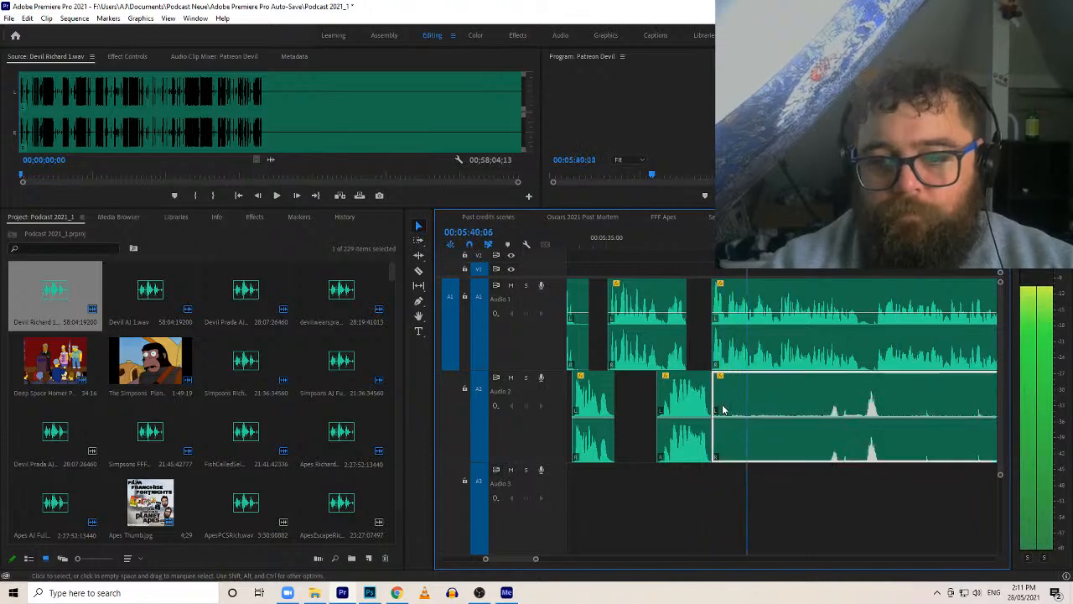
left_click_drag(722, 409, 841, 409)
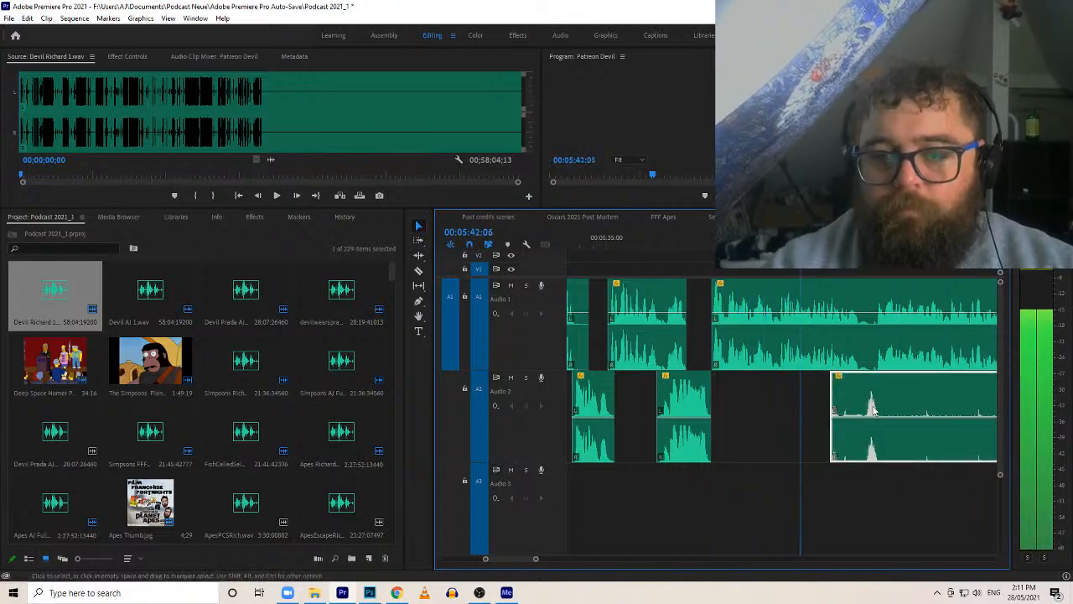
key("c")
left_click(883, 440)
key("v")
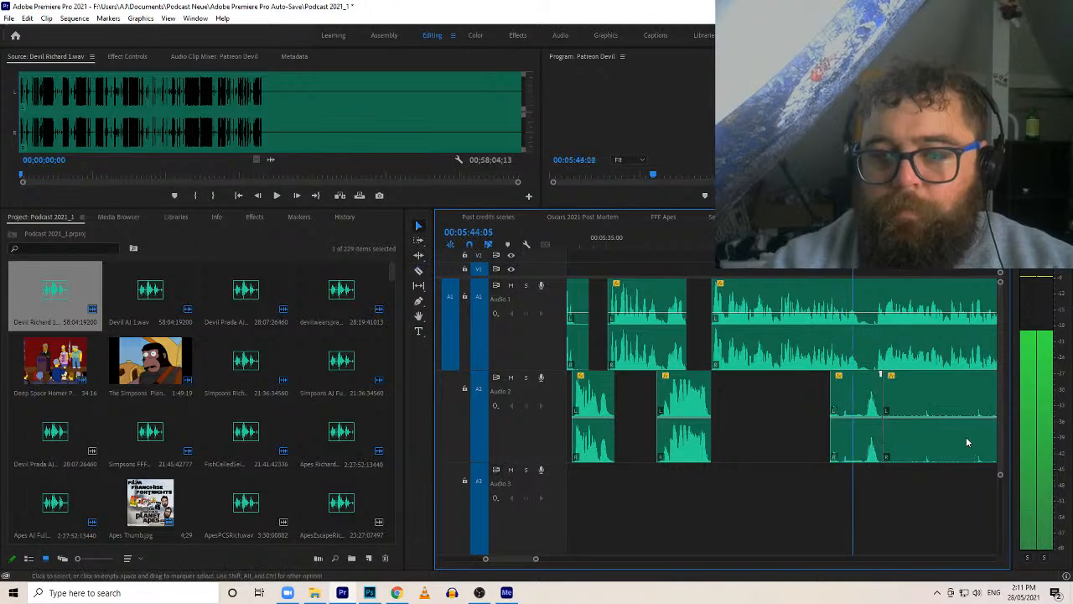
left_click_drag(832, 394, 975, 441)
Split the Audio 2 clip and trim the start of the following piece to the sound at about 00:06:13
key("c")
left_click(904, 434)
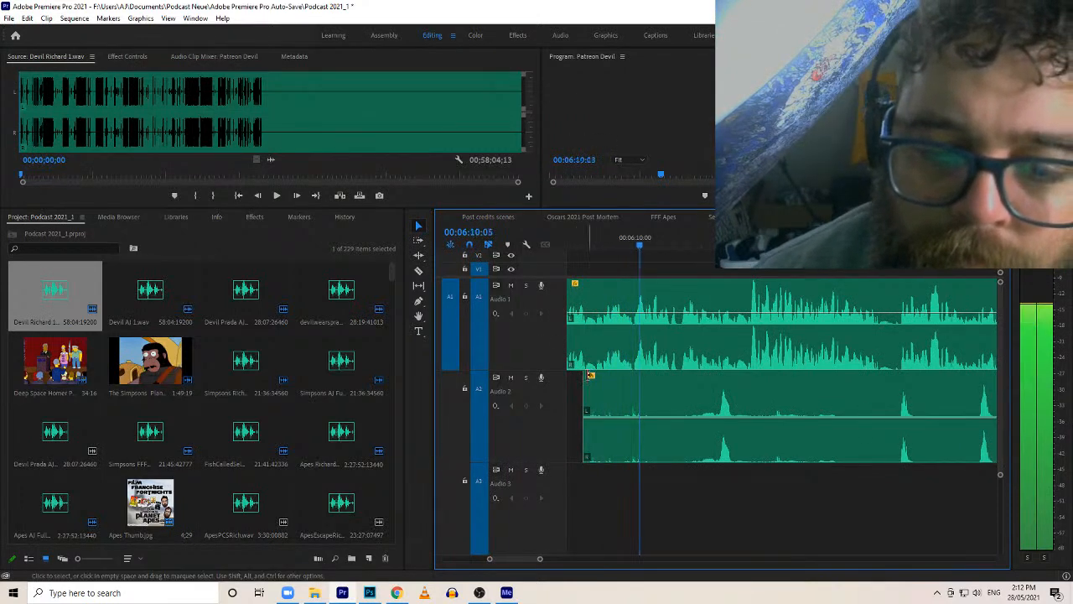
left_click_drag(584, 385, 717, 382)
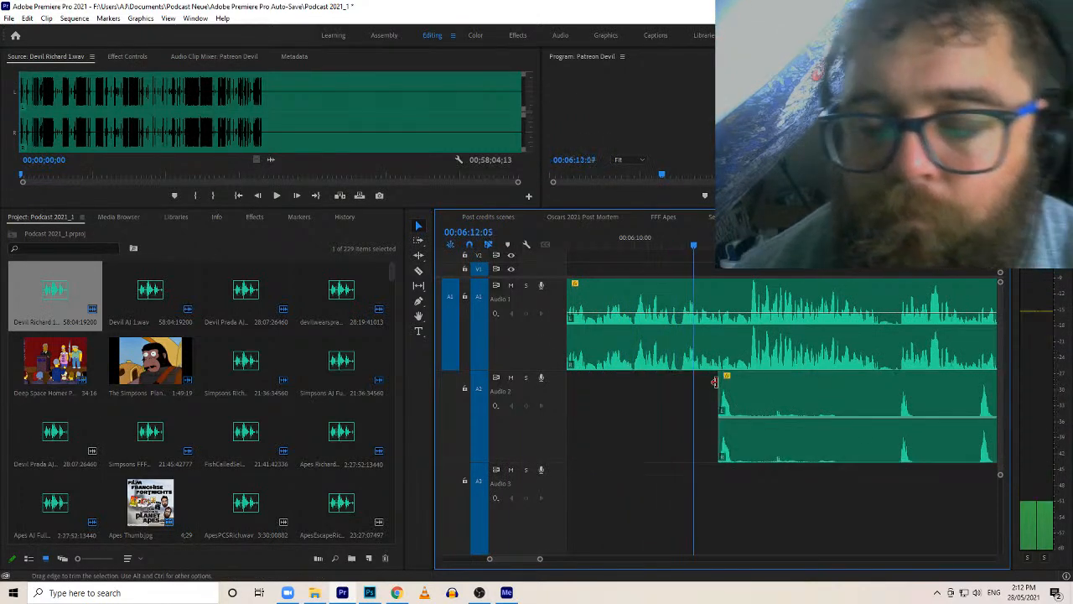
Split Audio 2 just after the sound near 00:06:13 and trim the following silence toward the next sound
key("c")
left_click(733, 423)
key("v")
left_click(736, 428)
mouse_move(737, 425)
left_mouse_down()
mouse_move(989, 444)
mouse_move(958, 444)
left_mouse_up()
Split Audio 2 after the next short sound near 00:06:20 and trim the silence up to the speech at about 00:06:28:14
key("c")
left_click(913, 444)
key("v")
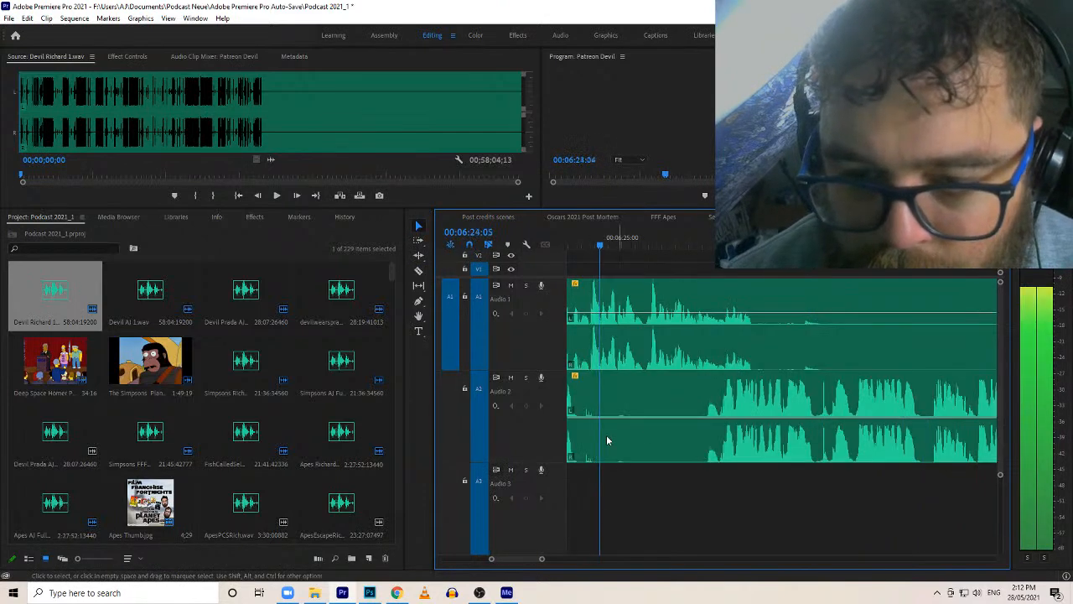
left_click_drag(575, 431, 723, 440)
Split the Audio 1 clip at about 00:06:29:20 and trim the silent start of the second piece to about 00:06:43
key("c")
left_click(756, 336)
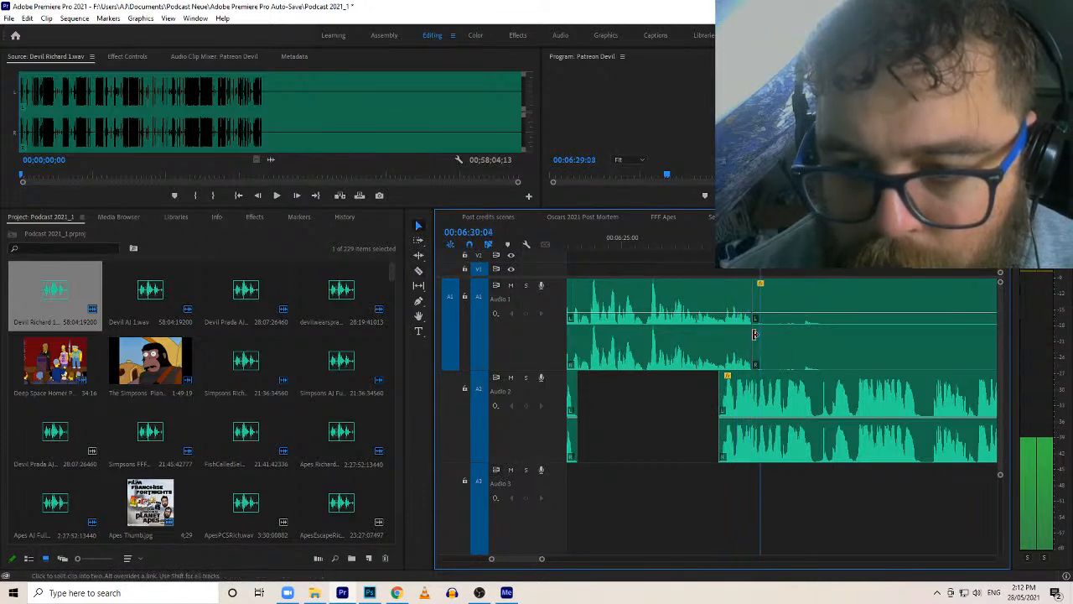
key("v")
left_click_drag(757, 336, 887, 349)
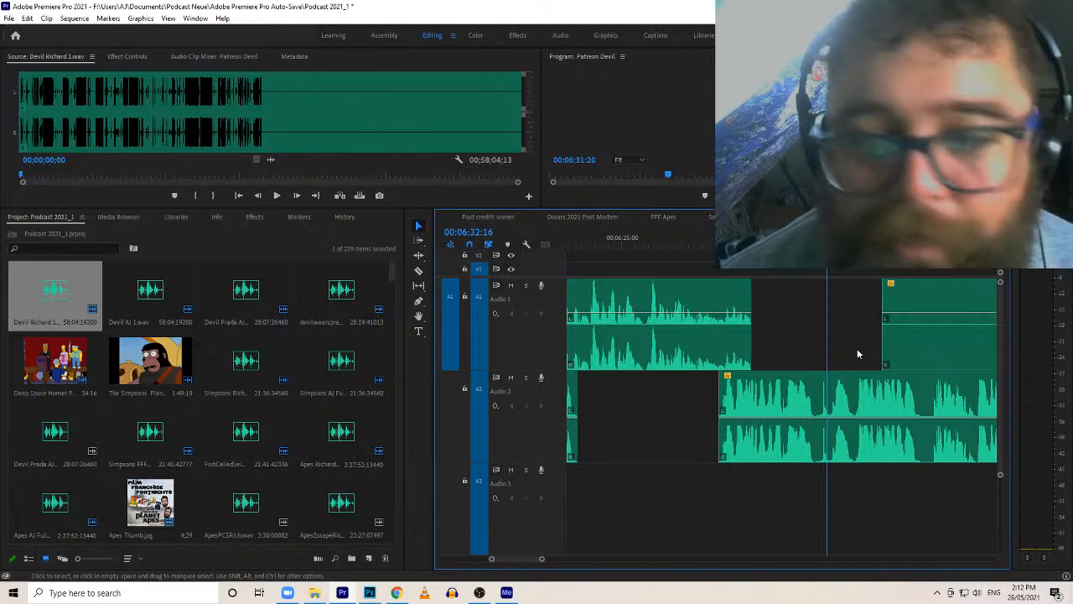
left_click_drag(884, 352, 891, 353)
left_click_drag(967, 346, 966, 346)
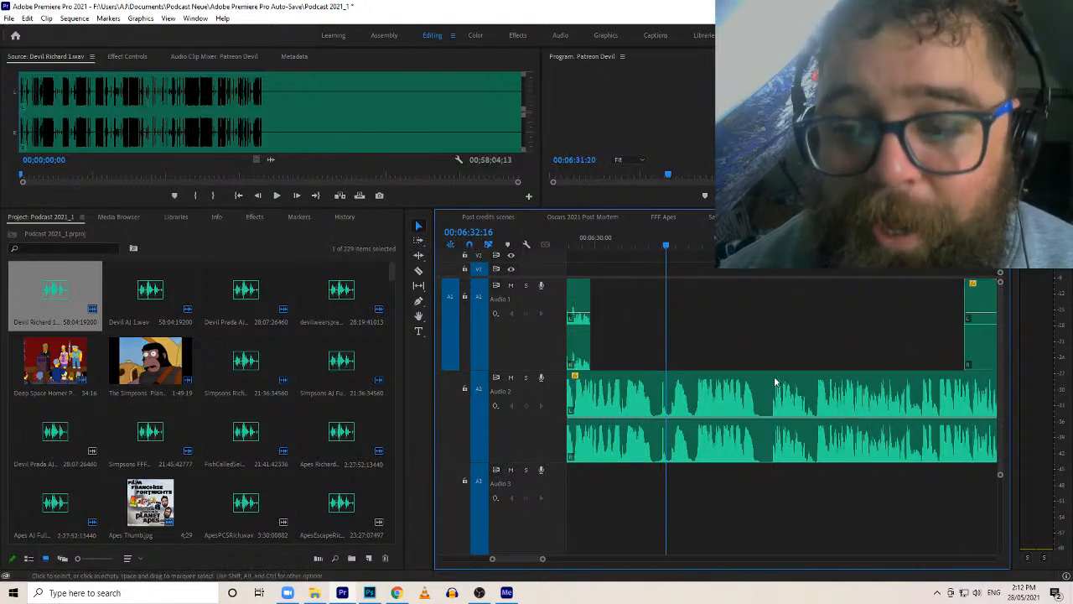
Play through the speech on Audio 2 and split the clip at 00:06:33:16
mouse_move(589, 238)
left_mouse_down()
mouse_move(530, 252)
mouse_move(582, 259)
left_mouse_up()
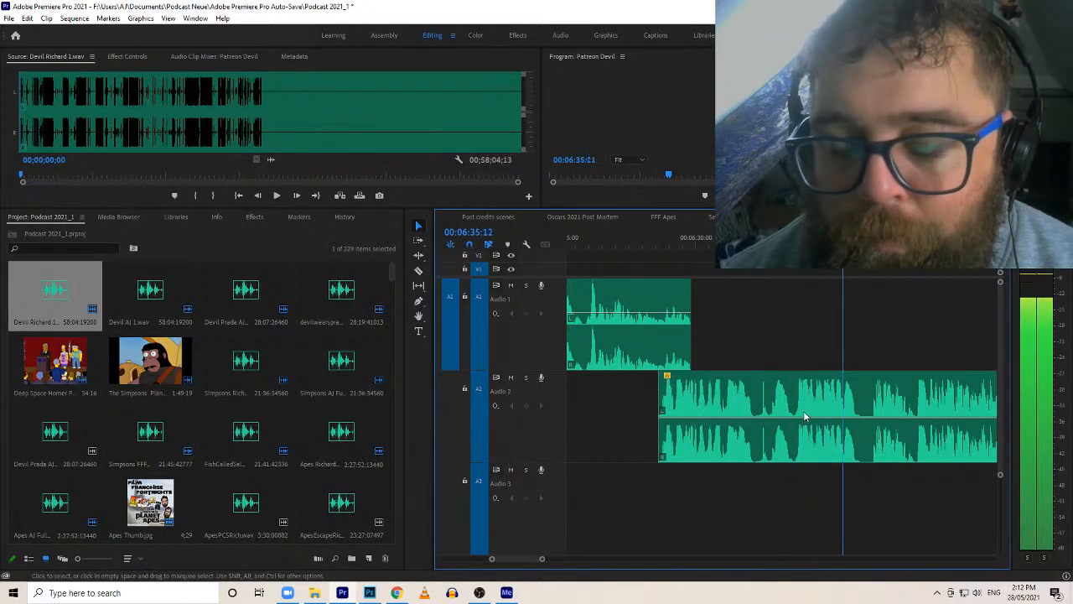
left_click(760, 239)
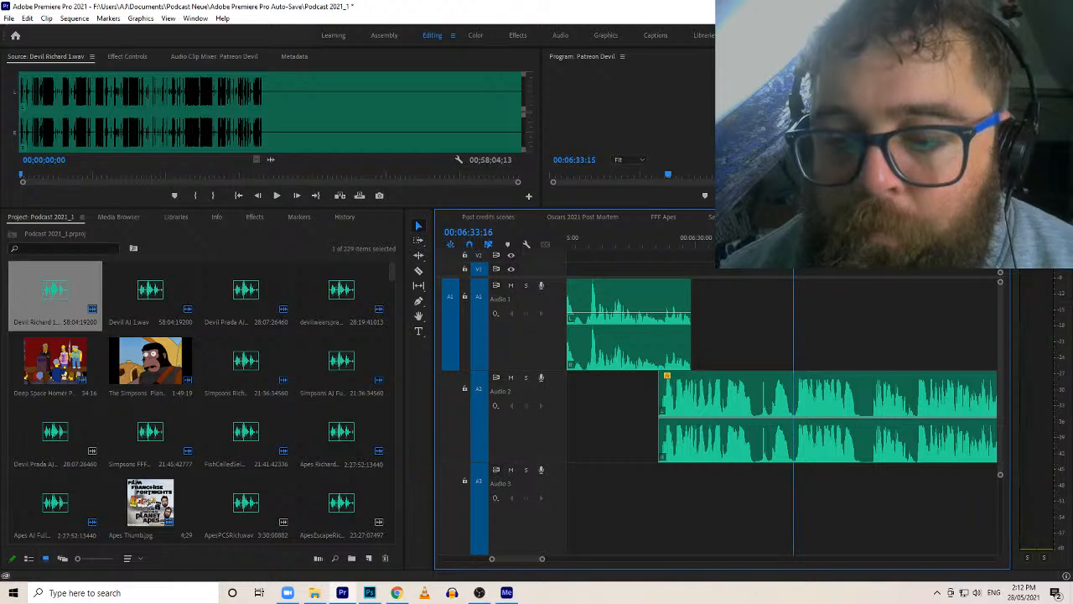
key("space")
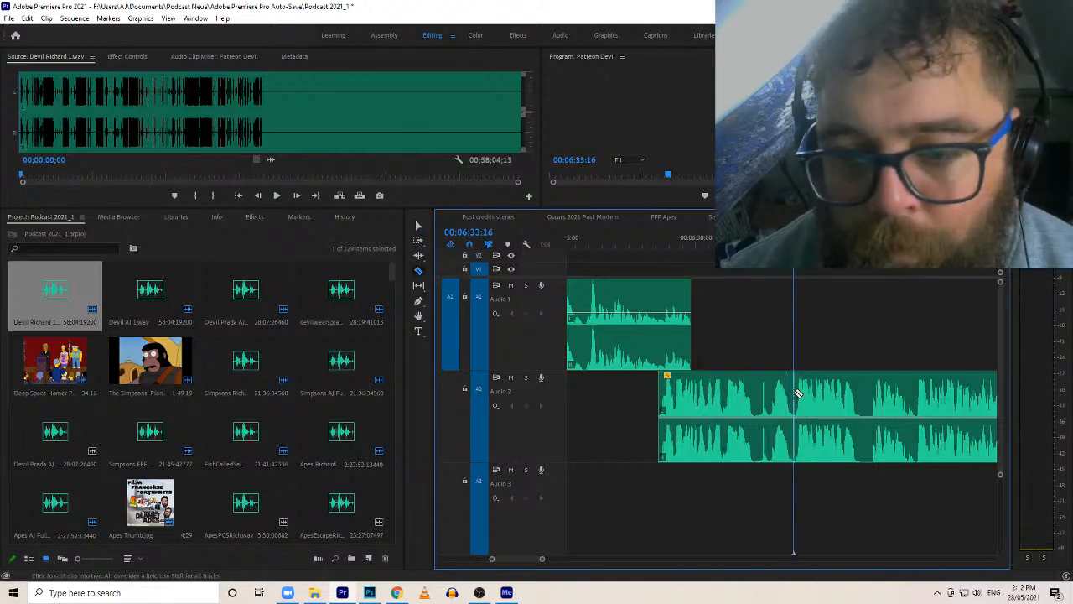
key("space")
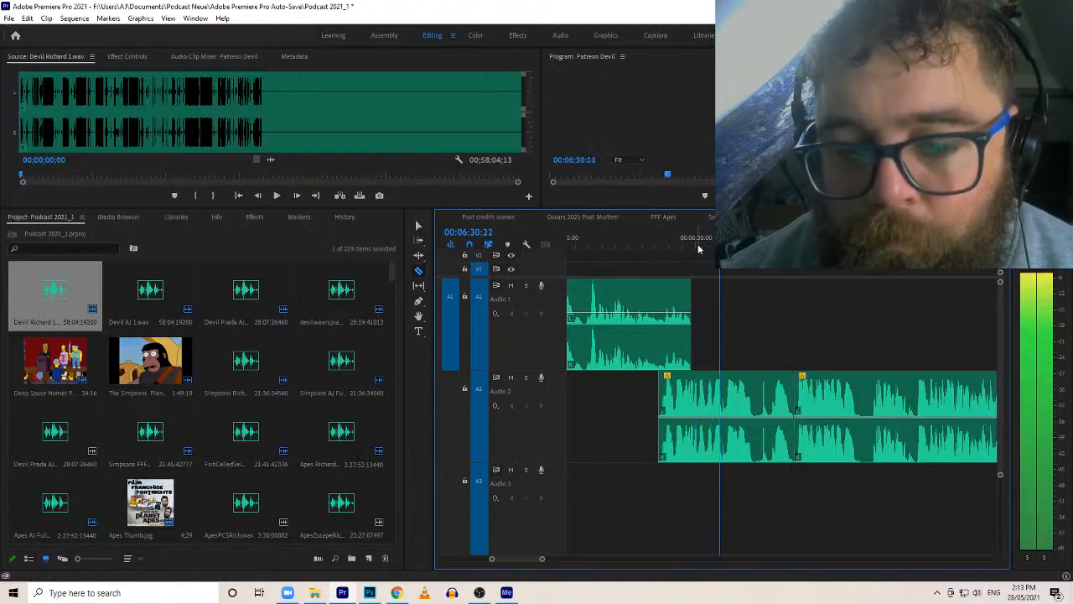
Shift all clips after the Audio 2 cut earlier to start at 00:06:31:00, overwriting the unwanted speech, and play the join
key("space")
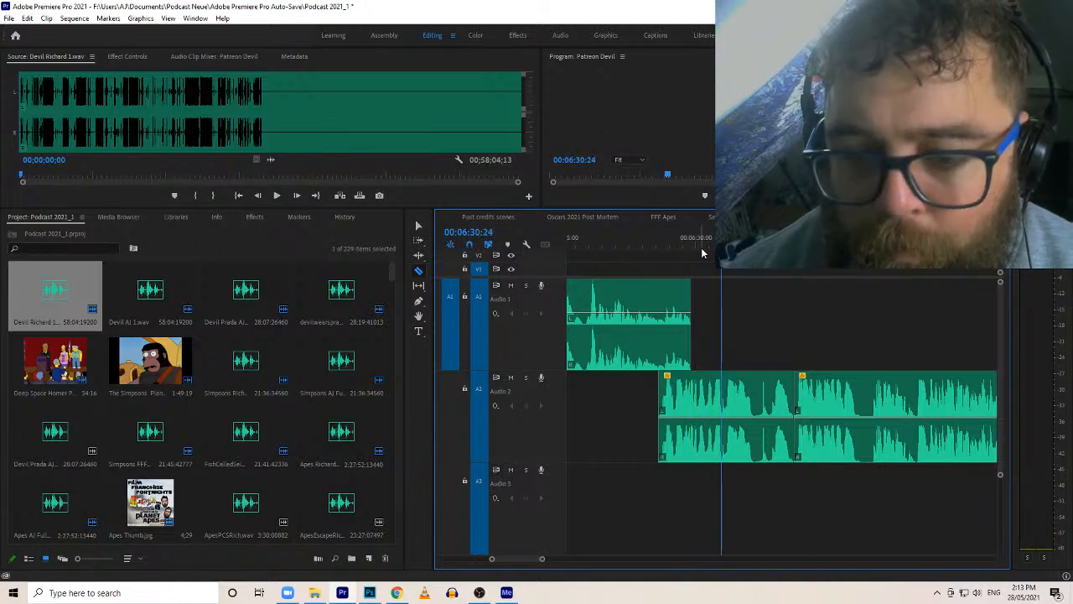
key("a")
left_click(827, 394)
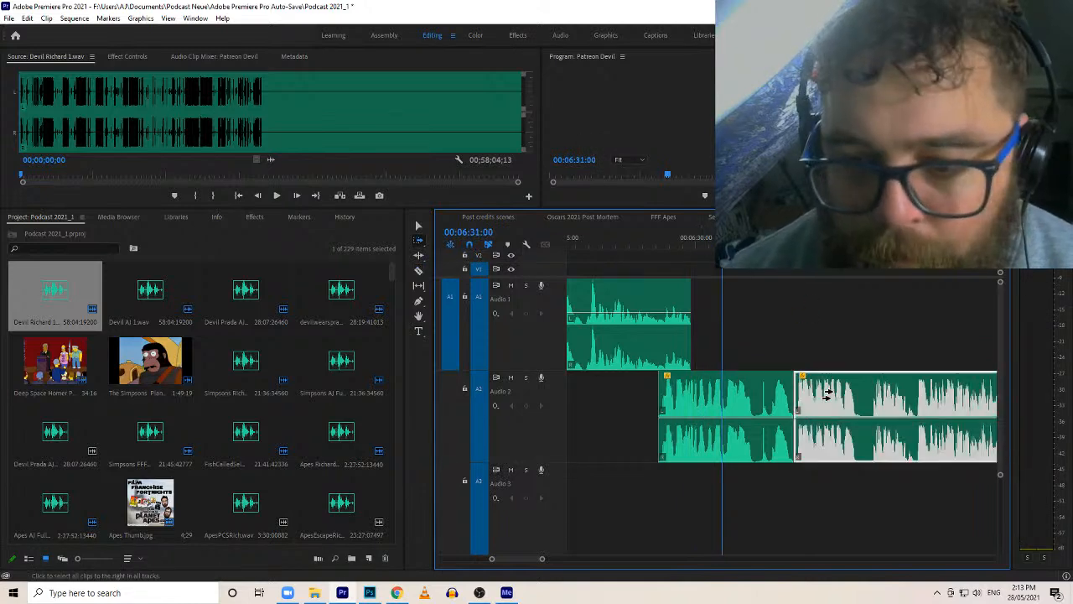
left_click_drag(851, 399, 778, 400)
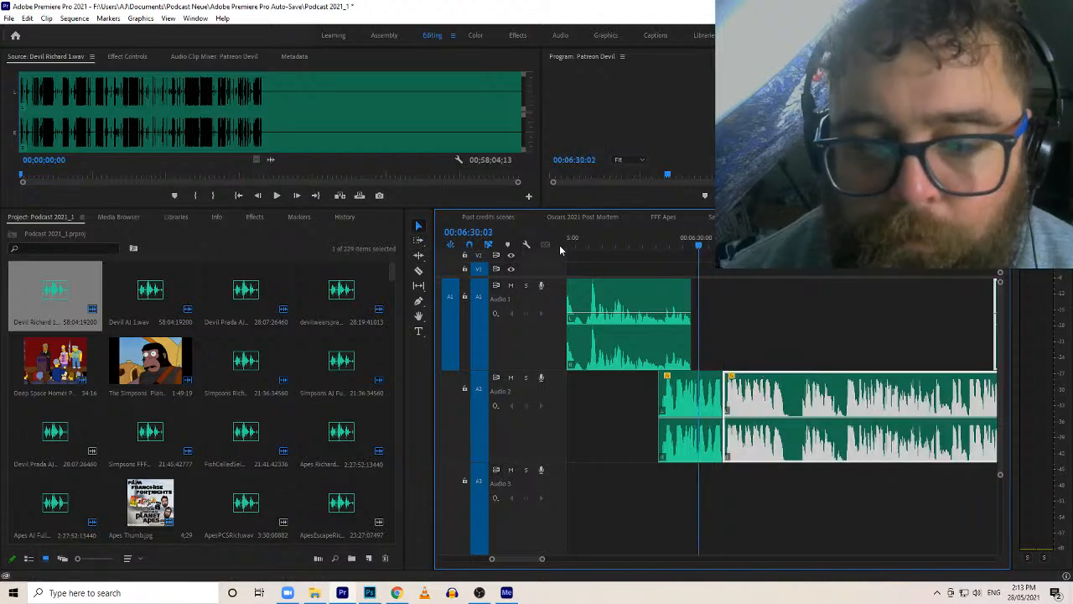
key("space")
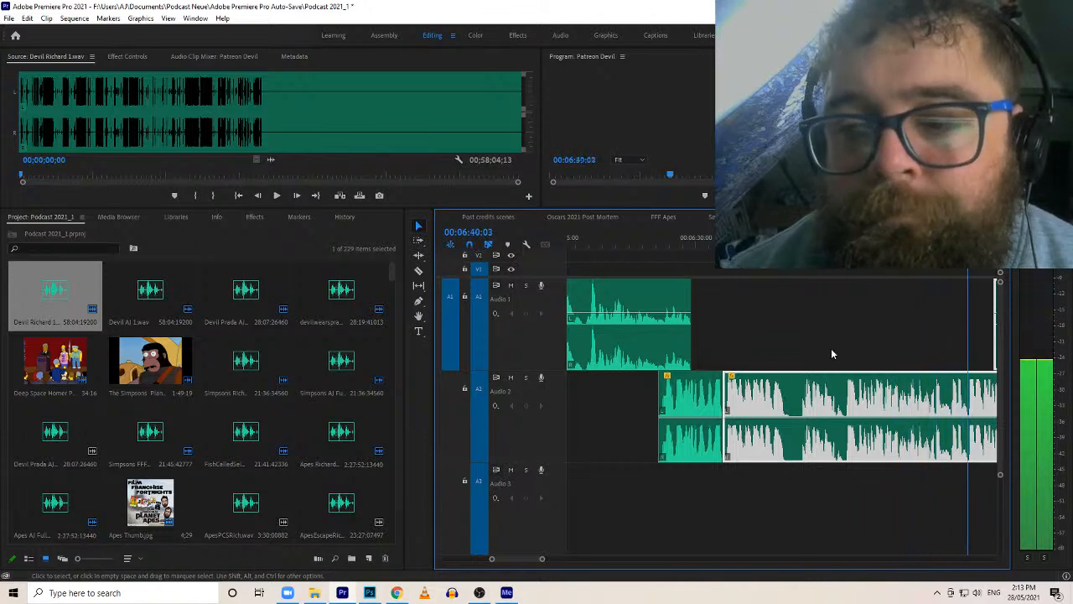
Trim the silent start of the Audio 1 clip to about 00:07:05 and shift all following clips about 1.5 seconds earlier
left_click_drag(593, 344, 972, 348)
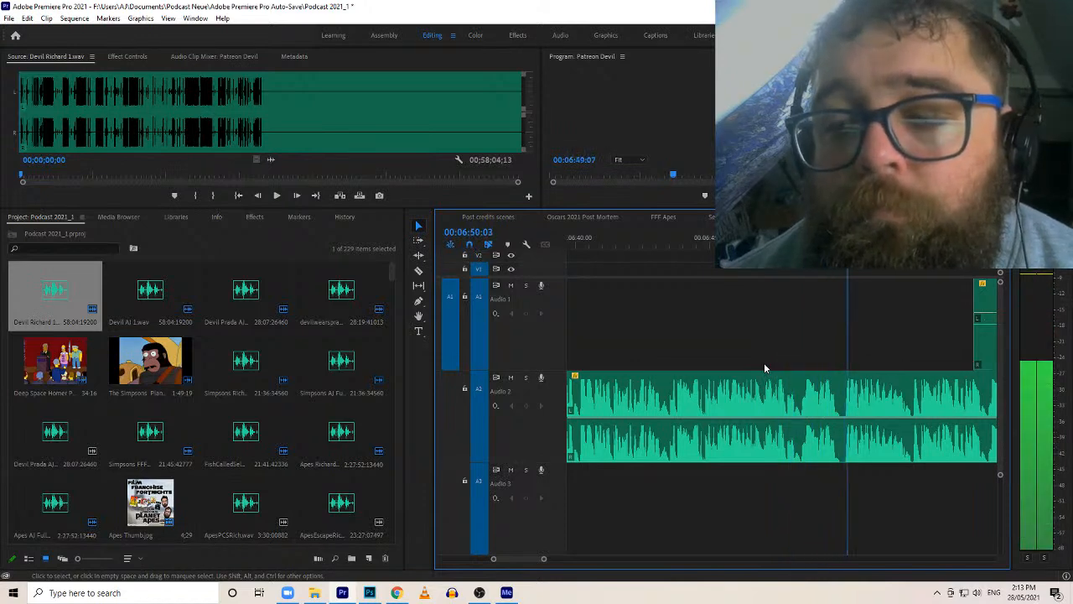
left_click_drag(978, 337, 932, 342)
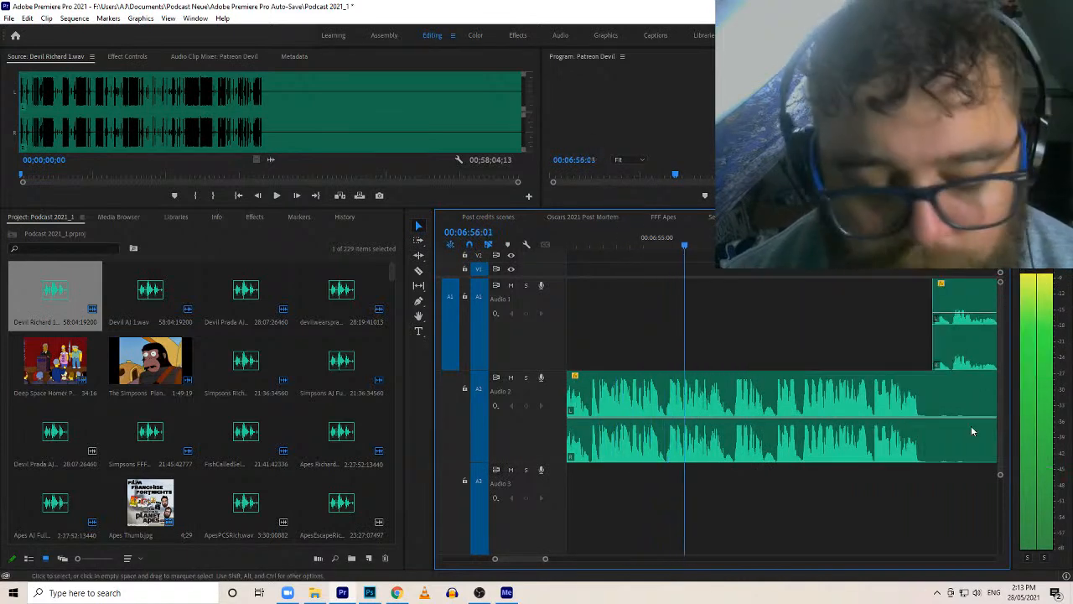
key("a")
left_click(978, 369)
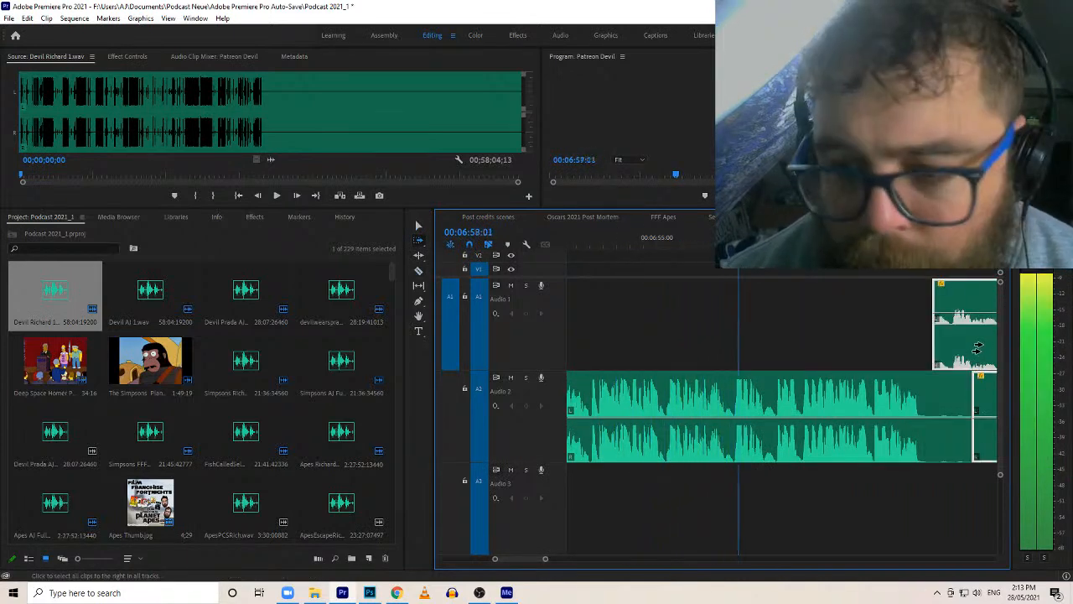
left_click_drag(977, 349, 902, 332)
key("v")
left_click(884, 332)
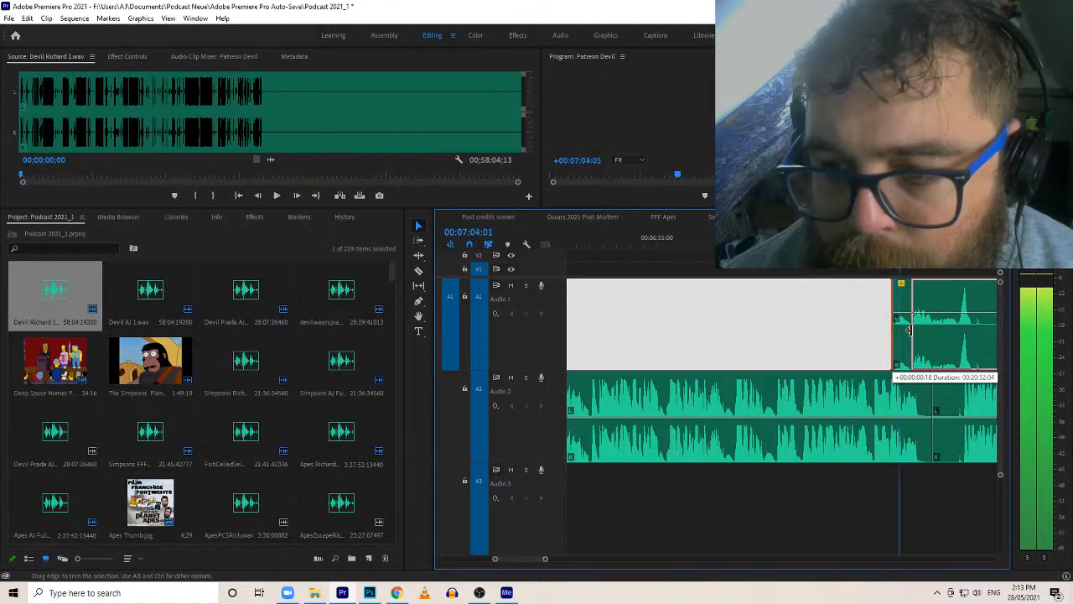
left_click_drag(908, 330, 911, 329)
key("ctrl+z")
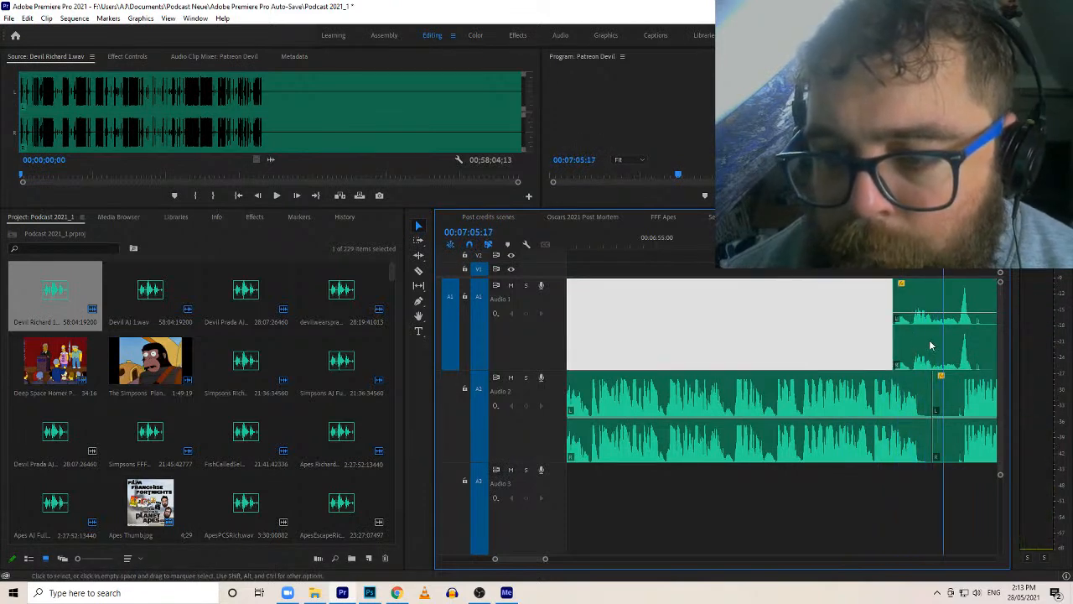
key("space")
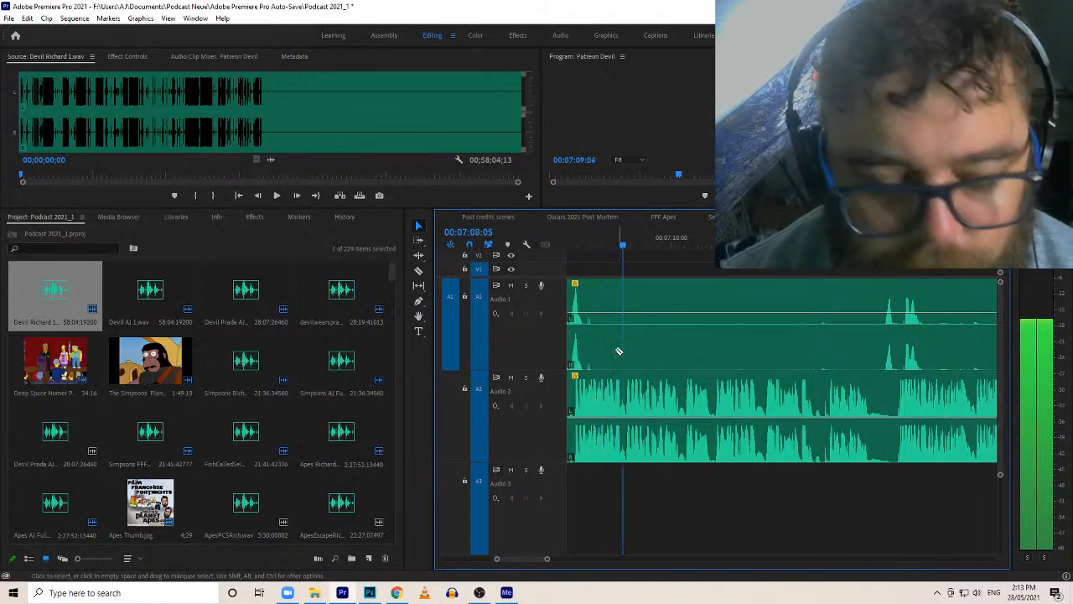
Trim the Audio 1 silence up to the sound at about 00:07:18 and split Audio 2 just before the speech there
left_click_drag(585, 345, 884, 344)
key("c")
left_click(895, 423)
Shift all clips after the cuts earlier so the next Audio 1 piece starts at about 00:07:17
key("a")
left_click(942, 350)
key("v")
left_click_drag(942, 350, 921, 352)
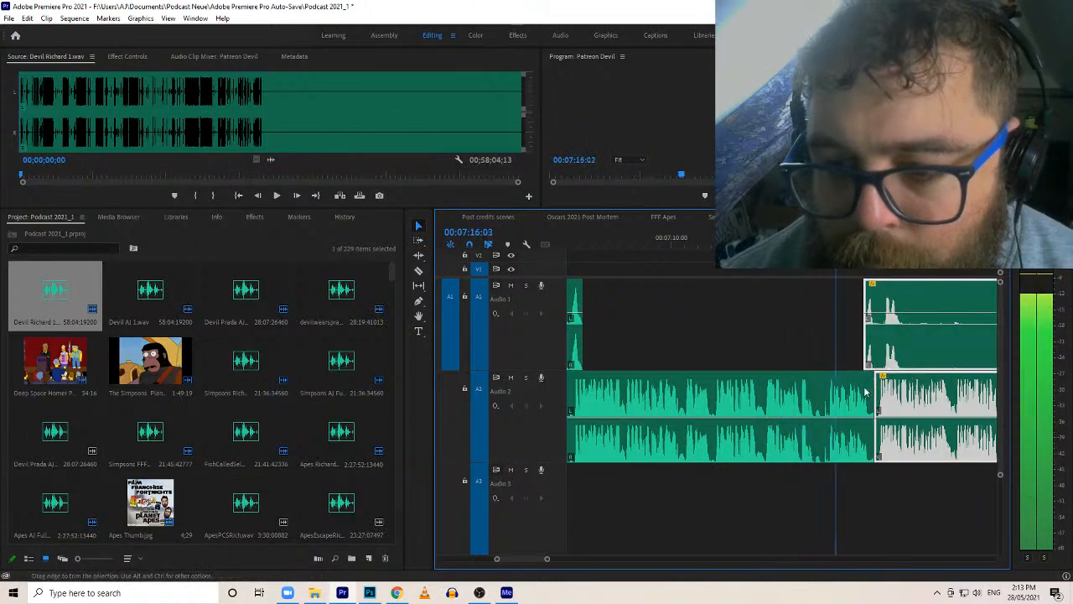
left_click(836, 331)
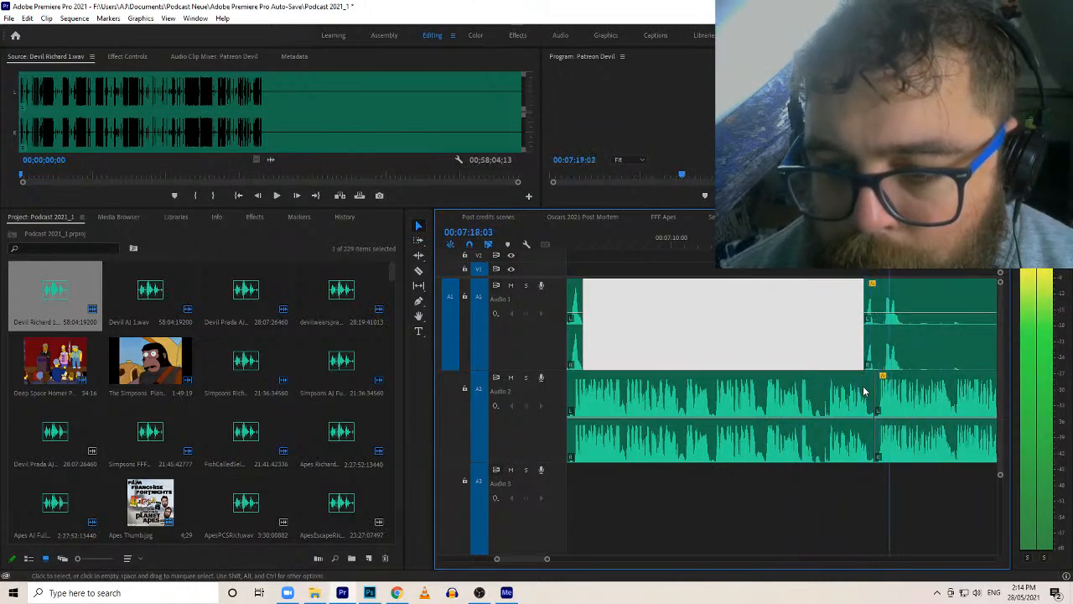
Split Audio 1 after the short sound near 00:07:17 and trim the start of the following piece to about 00:07:24
key("c")
left_click(903, 345)
key("v")
left_click_drag(897, 342, 893, 341)
key("ctrl+z")
key("space")
left_click_drag(549, 558, 556, 558)
left_click_drag(689, 294, 793, 292)
key("space")
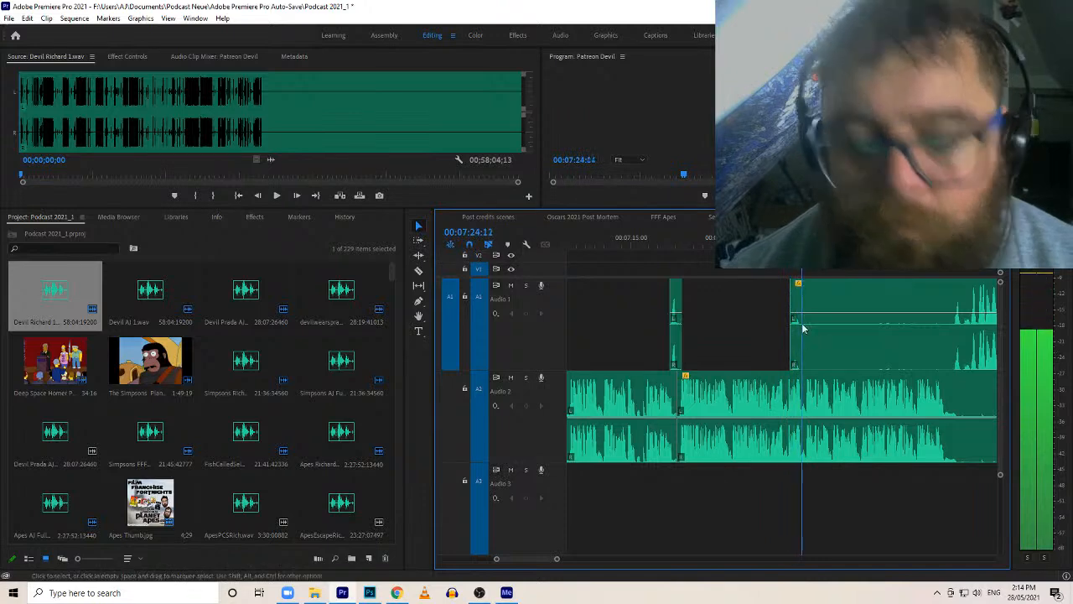
Split Audio 1 just after the short sound near 00:07:24 and trim the following silence to about 00:07:33
left_click(801, 347)
key("v")
left_click_drag(810, 339, 963, 348)
Split Audio 2 in the pause after the speech at about 00:07:33:16 and shift all following clips about 1.3 seconds earlier
key("c")
left_click(968, 430)
key("a")
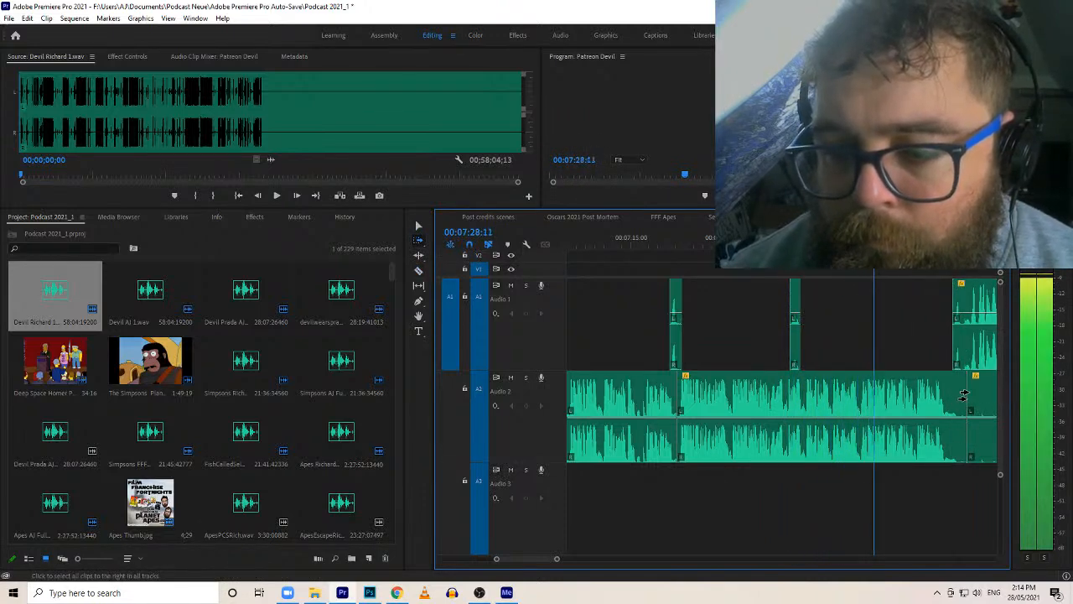
left_click(984, 348)
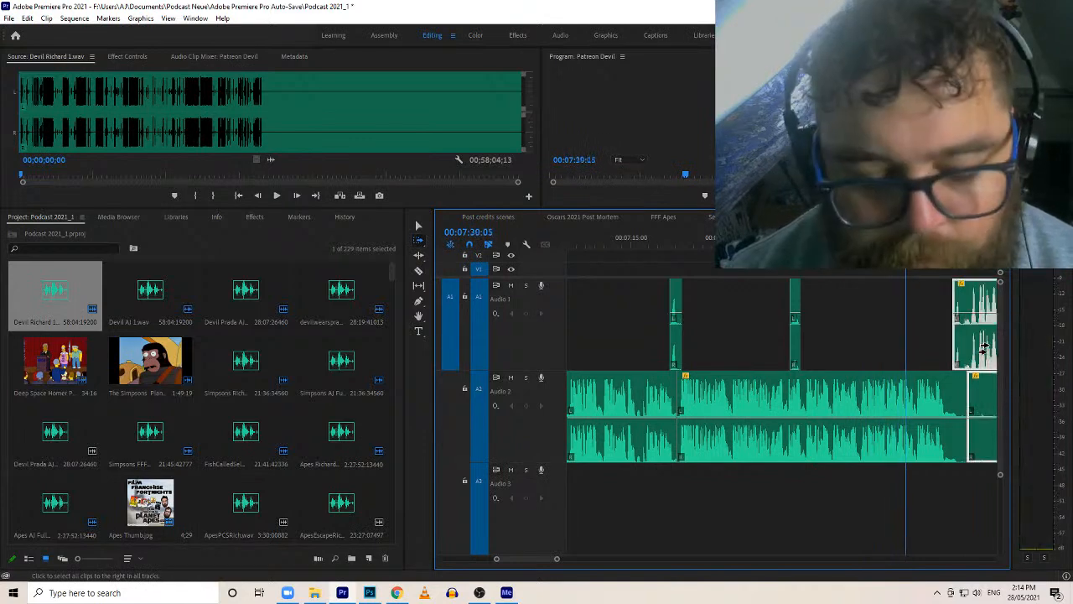
left_click_drag(984, 348, 960, 346)
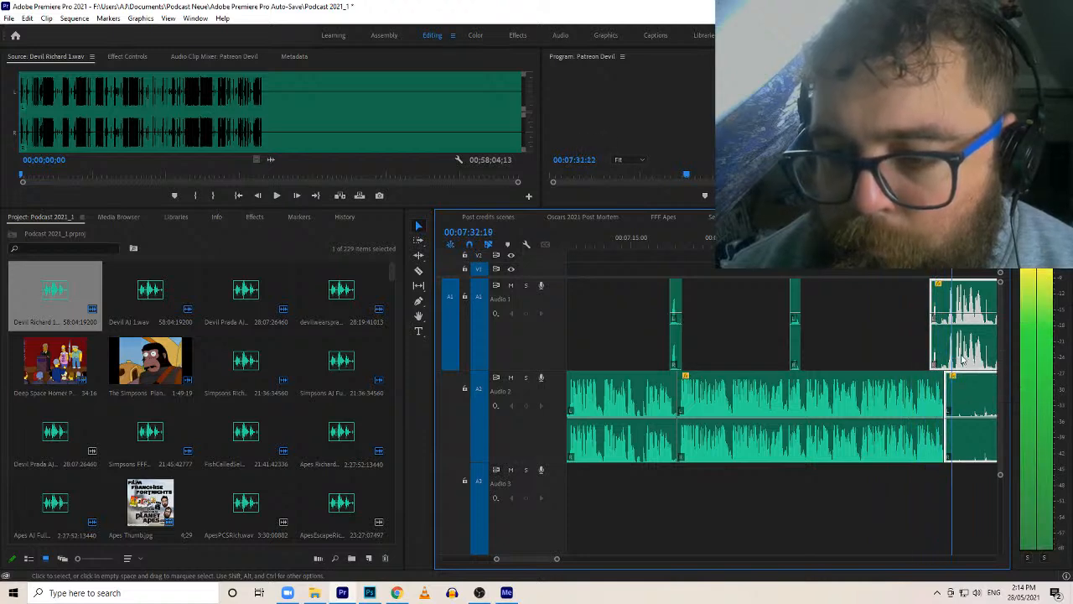
Trim the quiet start of the last split Audio 2 piece up to the speech at about 00:07:46
left_click(960, 392)
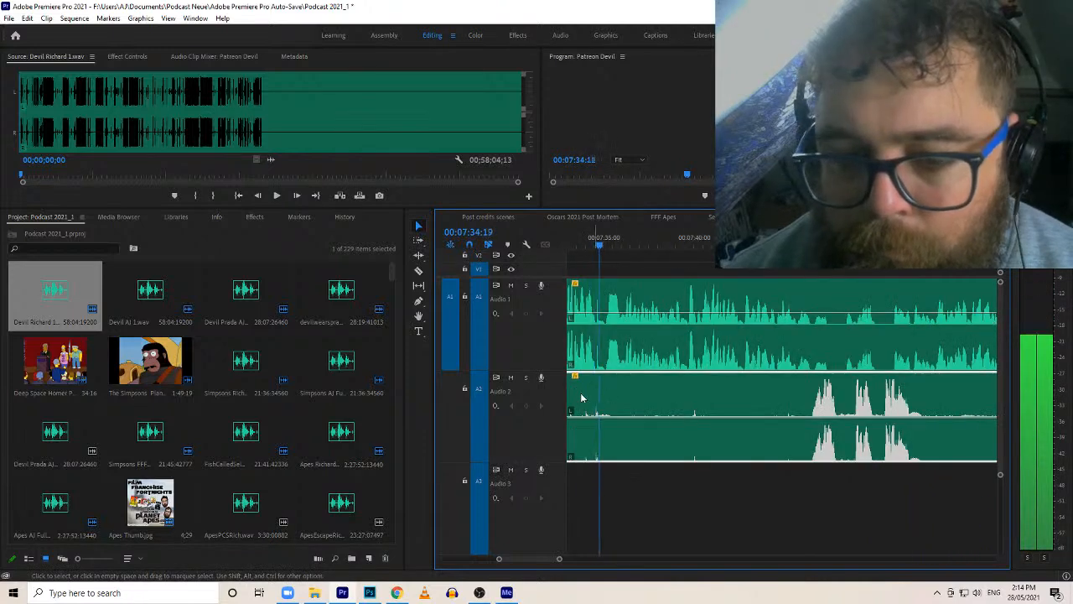
left_click_drag(559, 559, 566, 559)
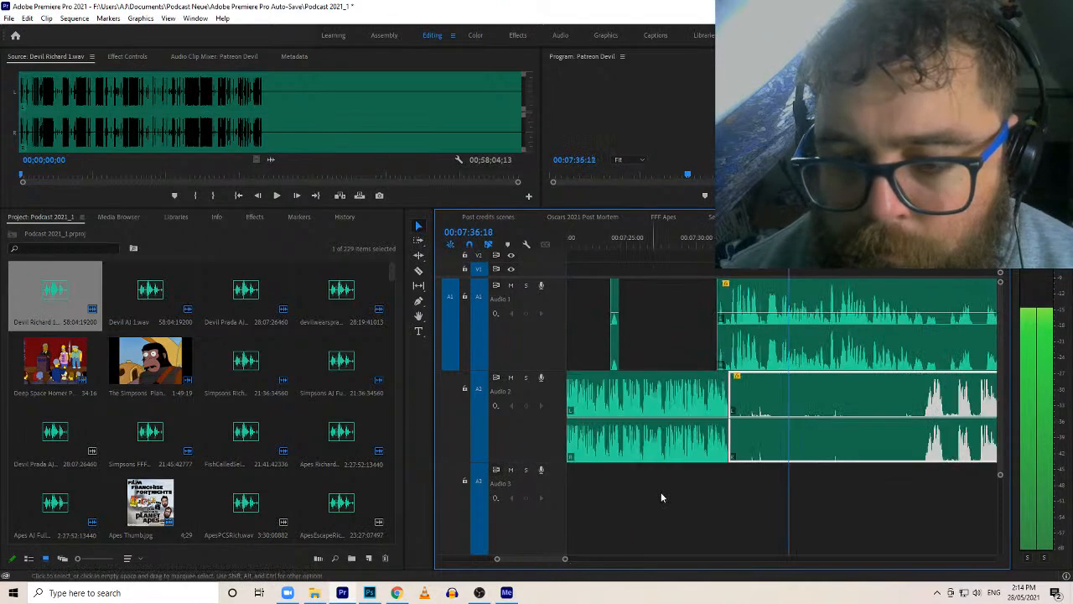
left_click_drag(729, 456, 923, 451)
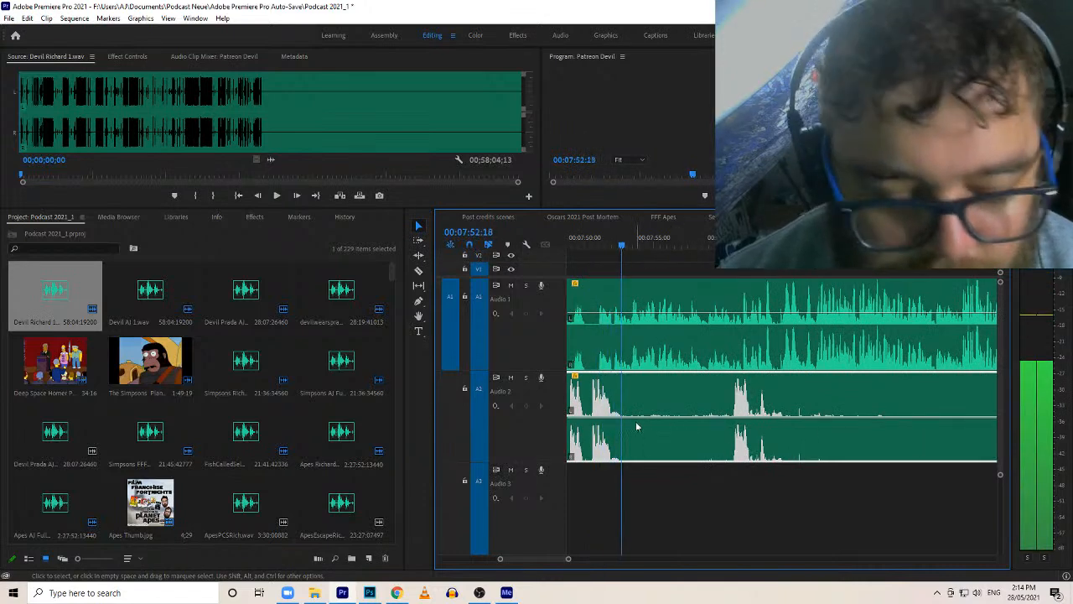
Split Audio 2 after the speech at about 00:07:52 and trim the following silence up to the sound at about 00:08:00:17
key("c")
left_click(614, 430)
key("v")
left_click_drag(615, 430, 738, 432)
Split Audio 2 after the short sound at about 00:08:03:15 and trim the following piece's start to about 00:08:23
key("c")
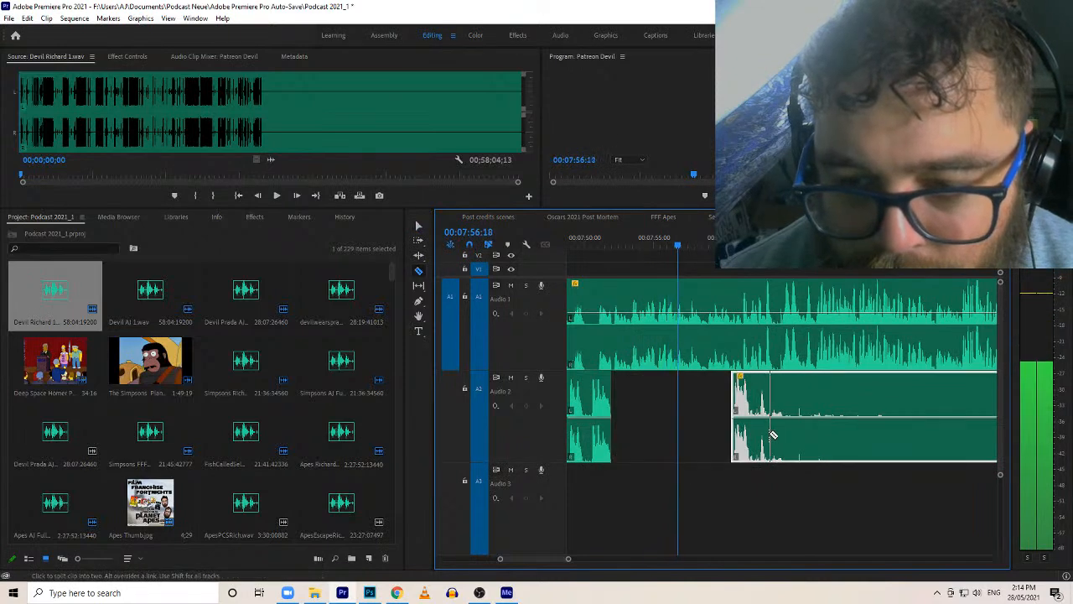
left_click(772, 430)
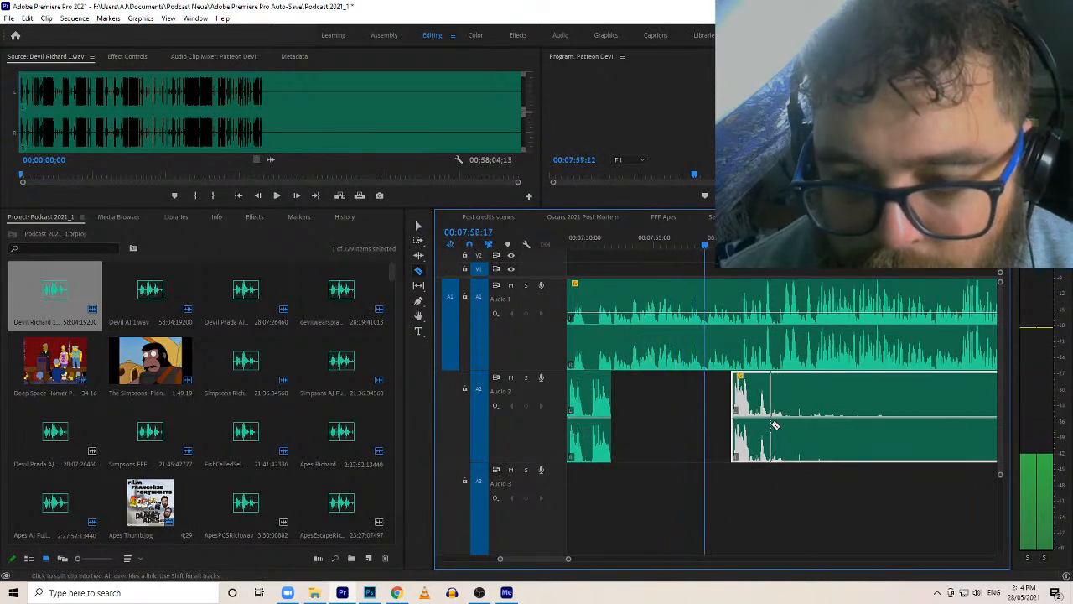
key("v")
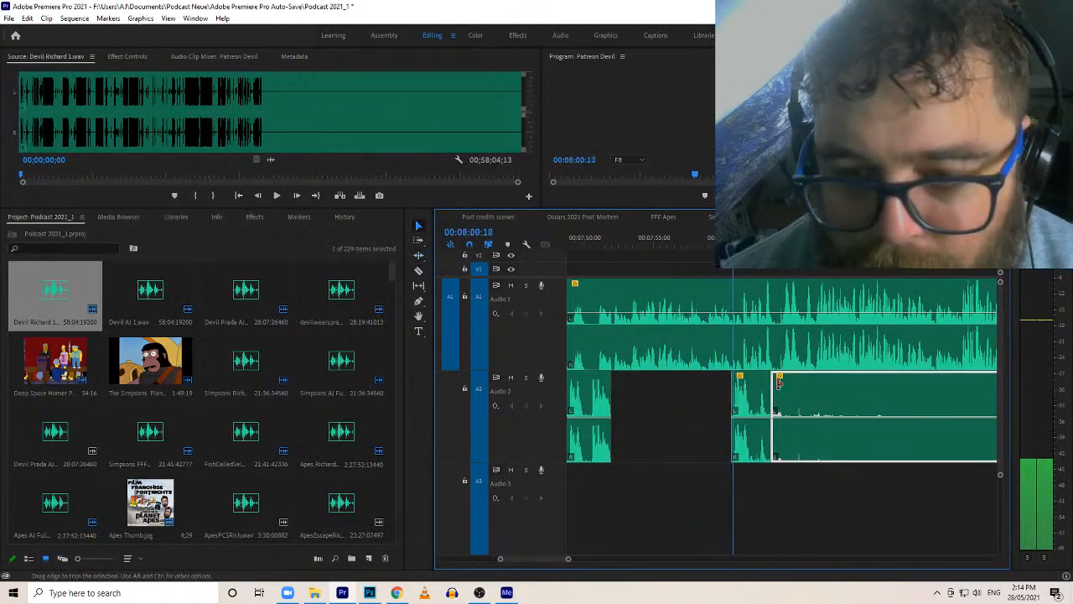
left_click_drag(776, 385, 918, 404)
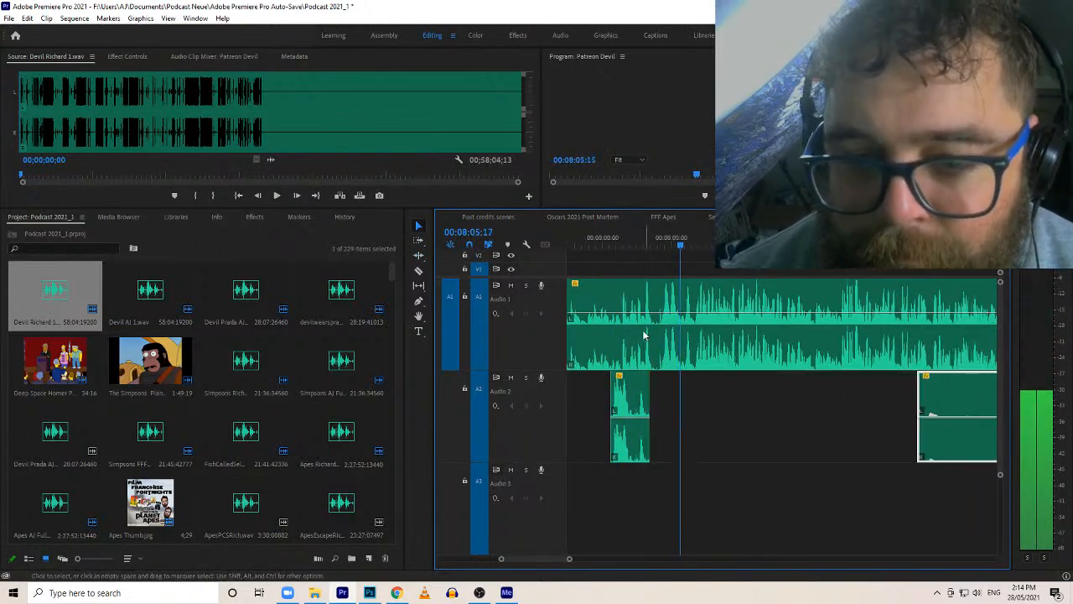
Review the Audio 1 pause near 00:08:03 and split the clip at 00:08:04:01
left_click(645, 241)
left_click(645, 240)
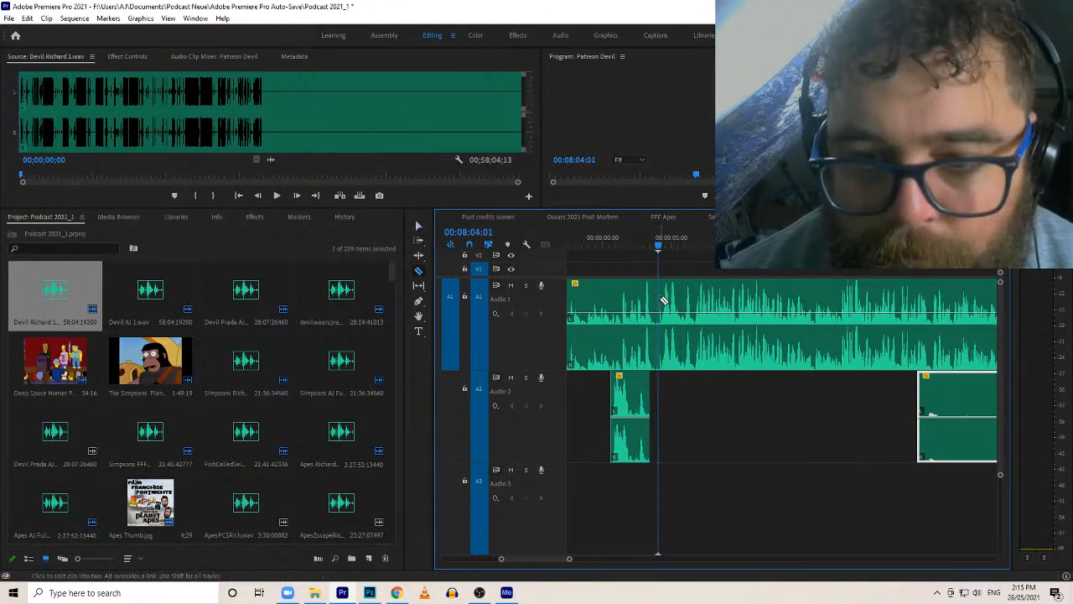
left_click(660, 300)
Shift all clips after the Audio 1 cut earlier to start at 00:08:03:02 and play the join
key("a")
left_click(669, 298)
left_click_drag(652, 244, 645, 246)
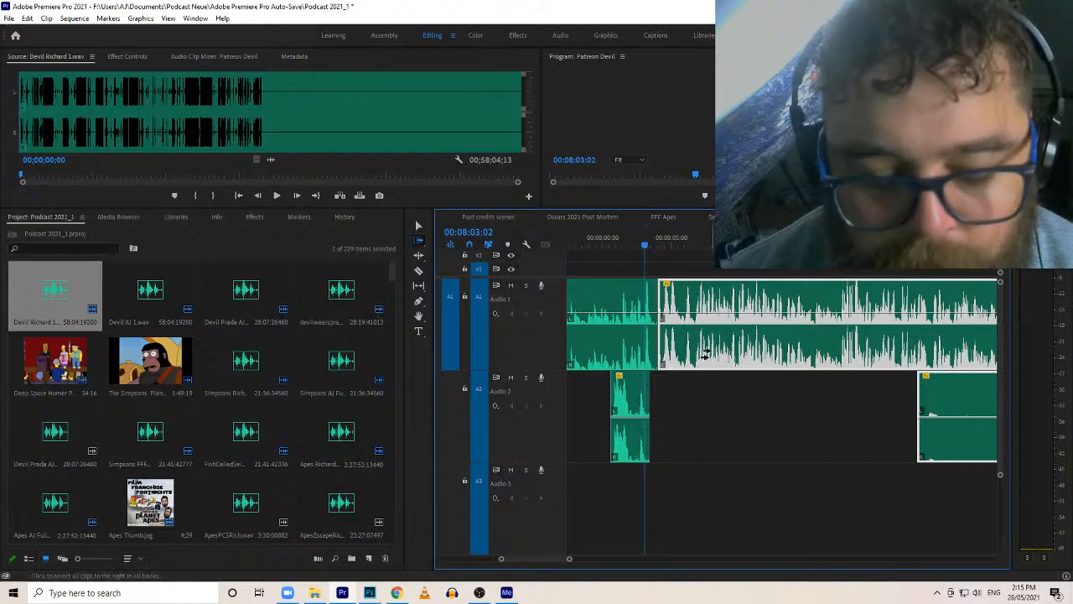
left_click_drag(717, 356, 701, 357)
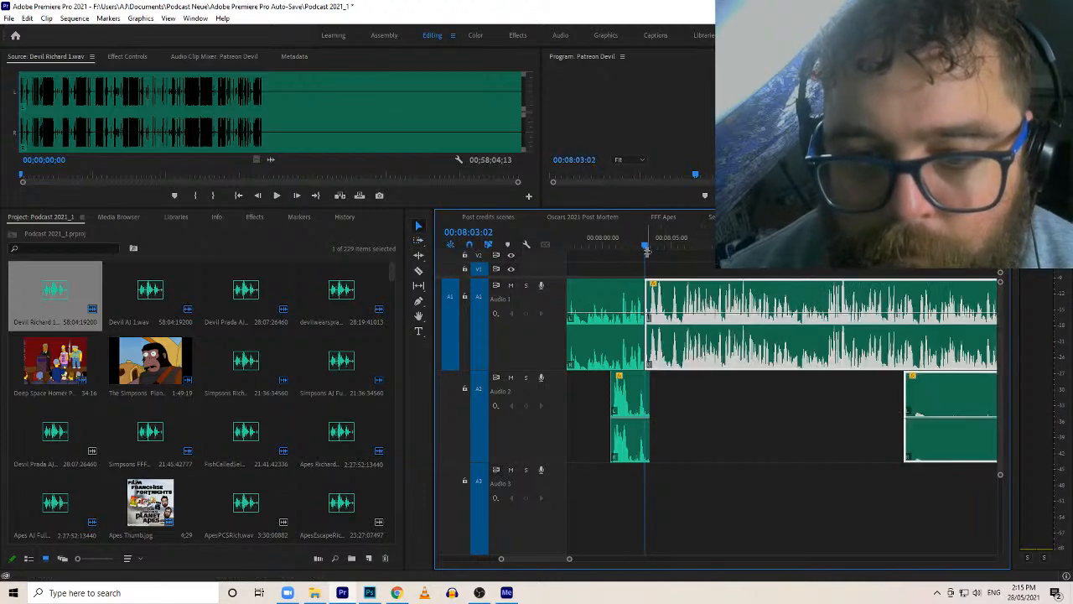
key("space")
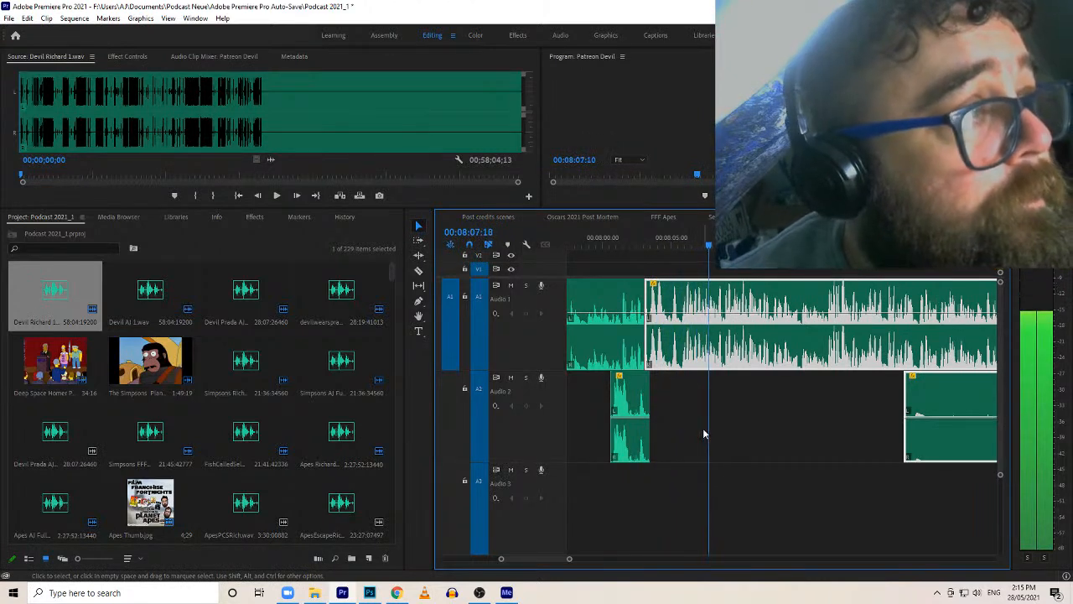
Trim the silent start of the next Audio 2 piece up to the speech at about 00:08:37:15
left_click(887, 445)
left_click_drag(908, 433, 968, 444)
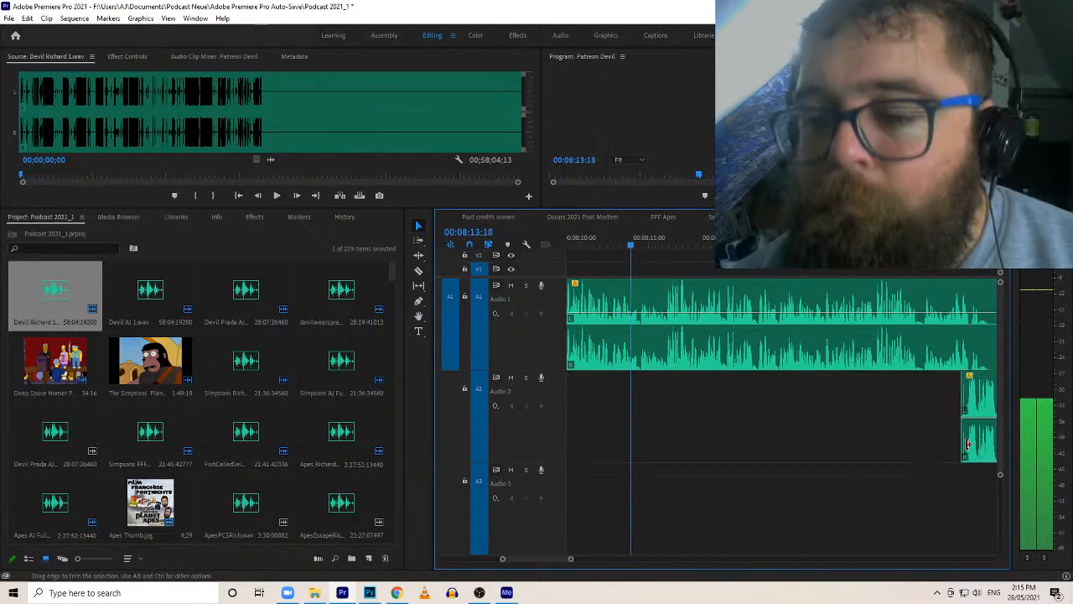
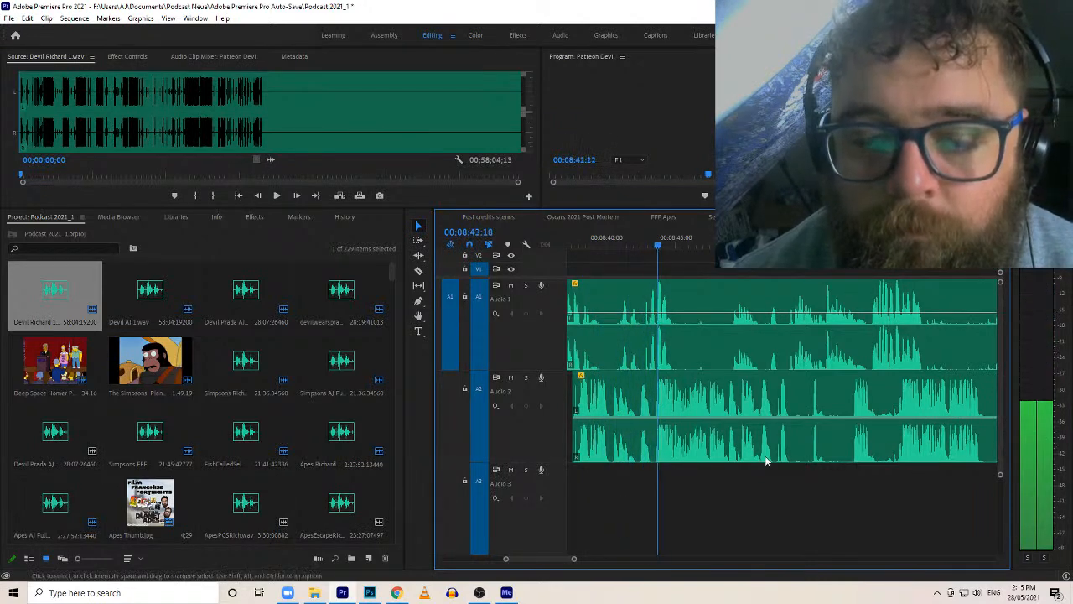
Split Audio 2 at about 00:08:42 and trim the start of the following piece to about 00:08:43:07
key("c")
left_click(638, 427)
key("v")
left_click_drag(640, 428, 654, 424)
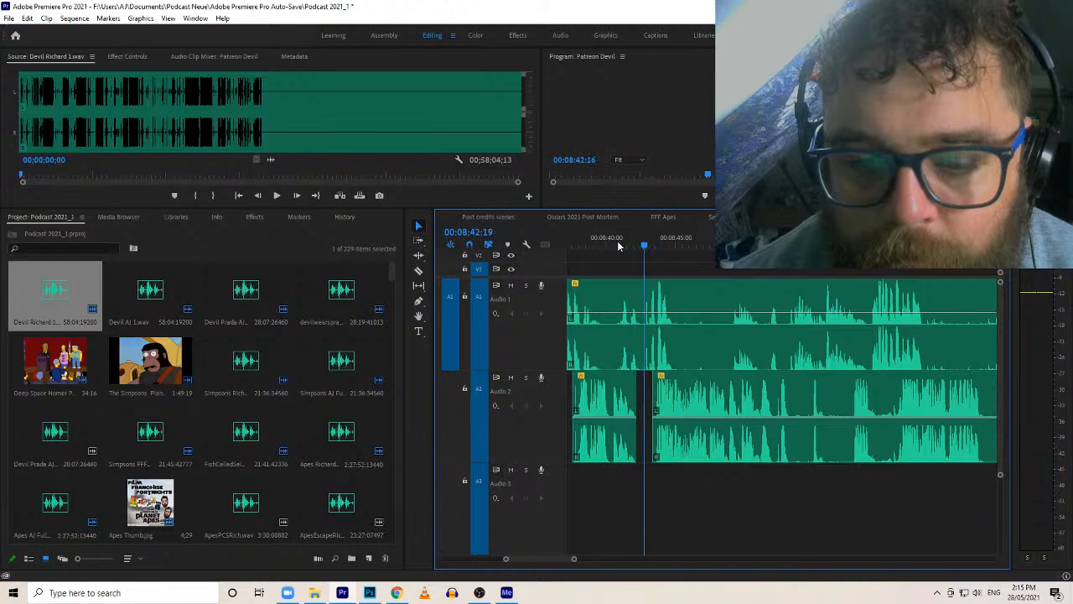
Split Audio 1 at about 00:08:42:13 and trim the start of the following piece to about 00:08:48:10
key("c")
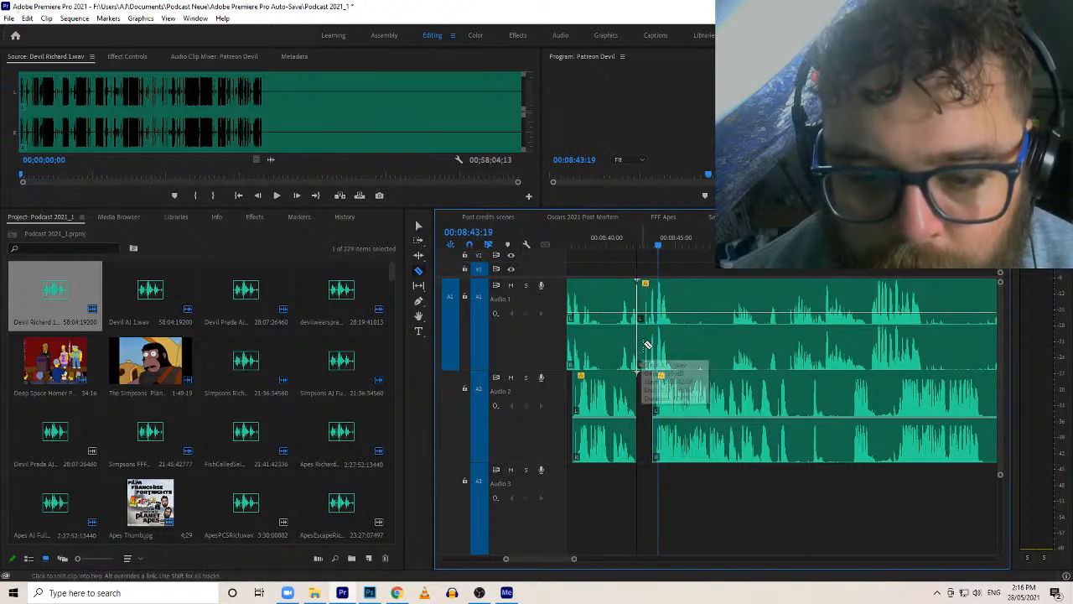
left_click(646, 349)
key("v")
left_click_drag(647, 349, 728, 336)
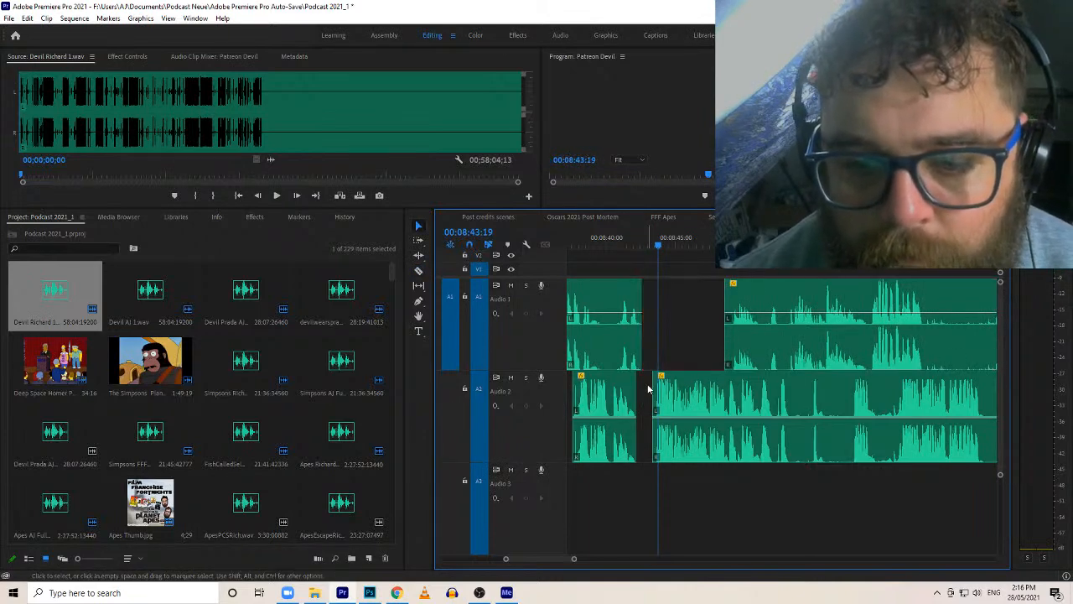
Close the empty Audio 2 gap at about 00:08:42 and play through the tightened passage
left_click(648, 389)
key("Delete")
key("space")
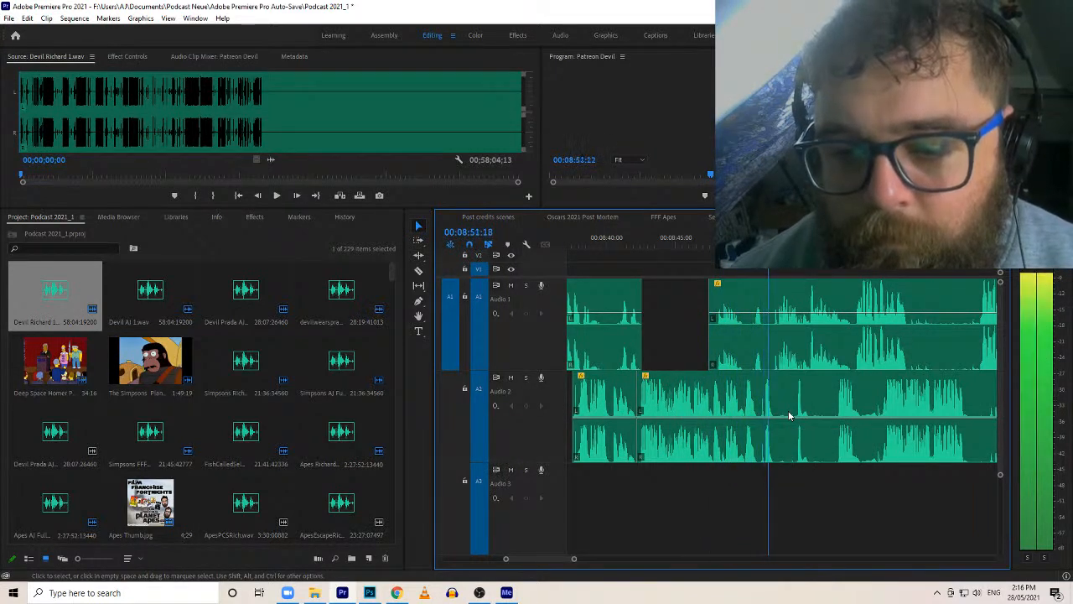
key("space")
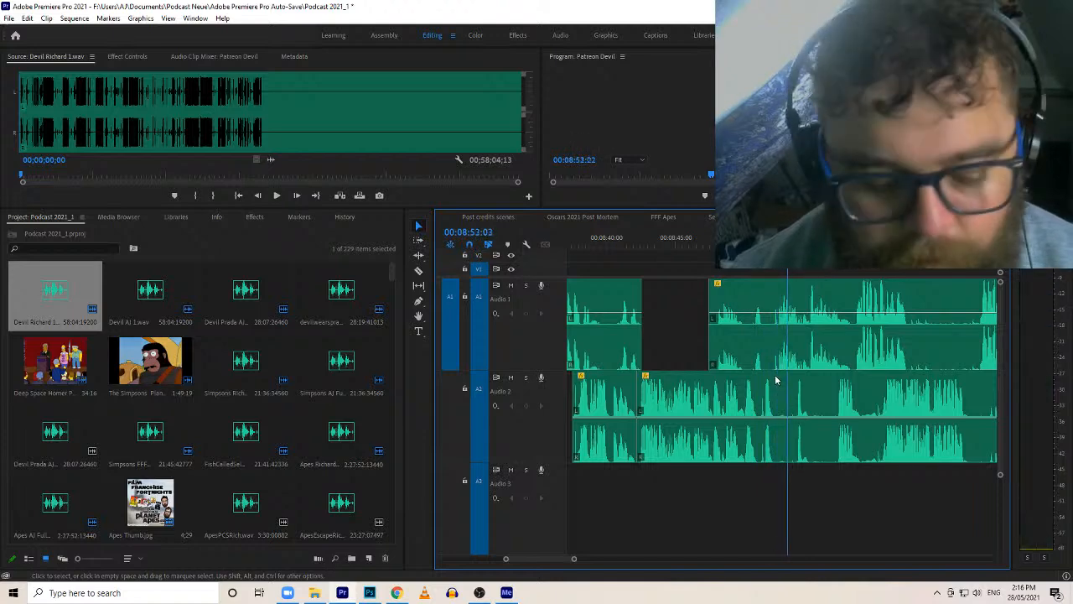
Split both audio tracks at about 00:08:52:07, shift all following clips earlier to start at about 00:08:50, and play the join
key("c")
left_click(775, 299, "shift")
key("a")
left_click(818, 343)
left_click_drag(832, 348, 806, 347)
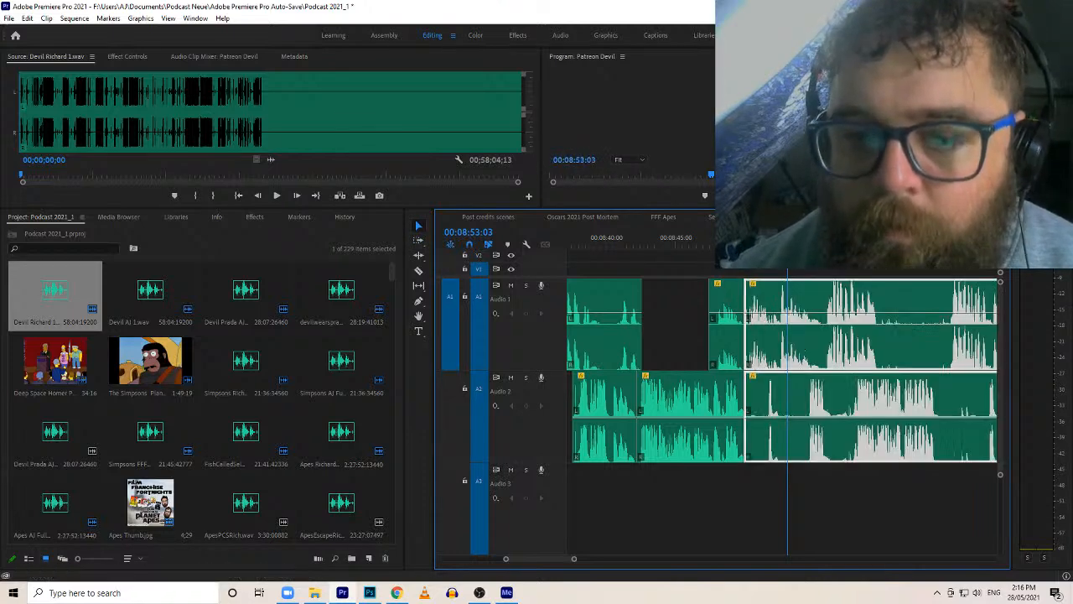
key("space")
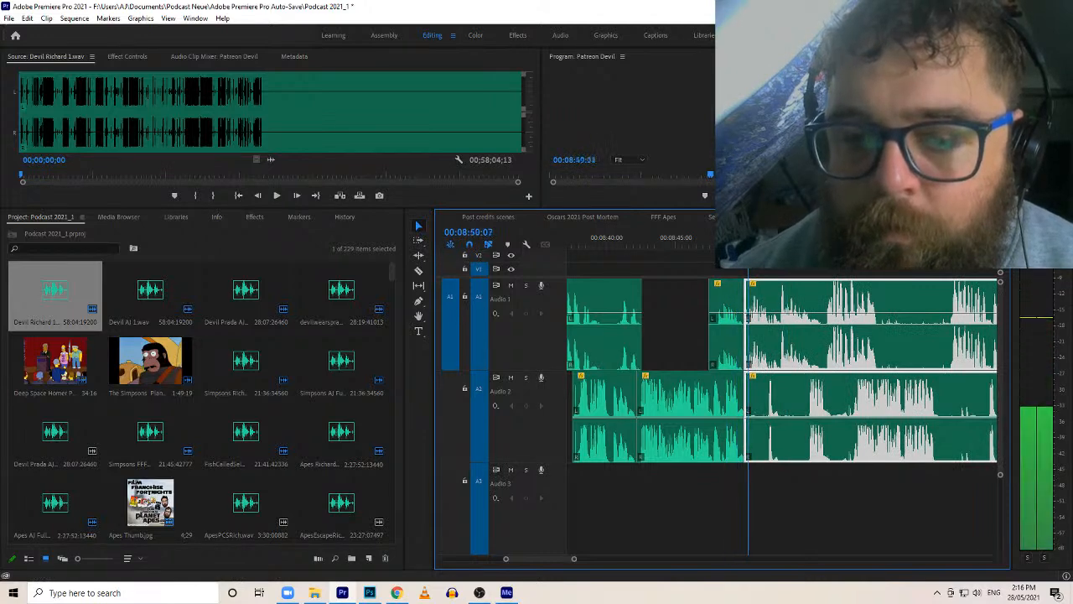
key("space")
Trim the ends of both pieces before the join to about 00:08:49:14, close the gap, and play the result
left_click(687, 415)
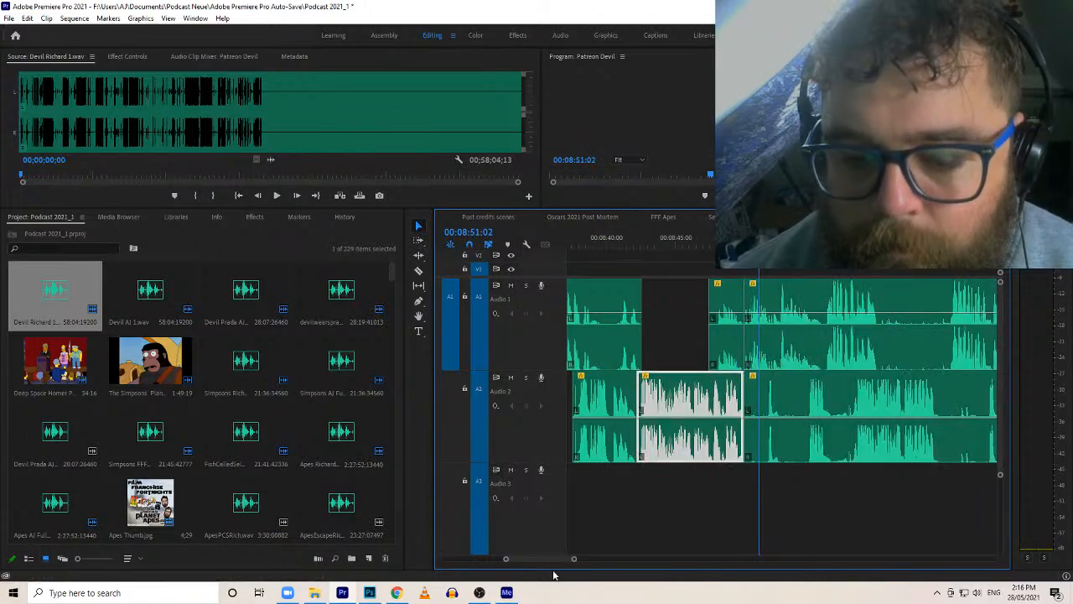
left_click_drag(574, 560, 545, 559)
left_click_drag(714, 392, 695, 392)
left_click_drag(711, 342, 695, 343)
left_click(709, 344)
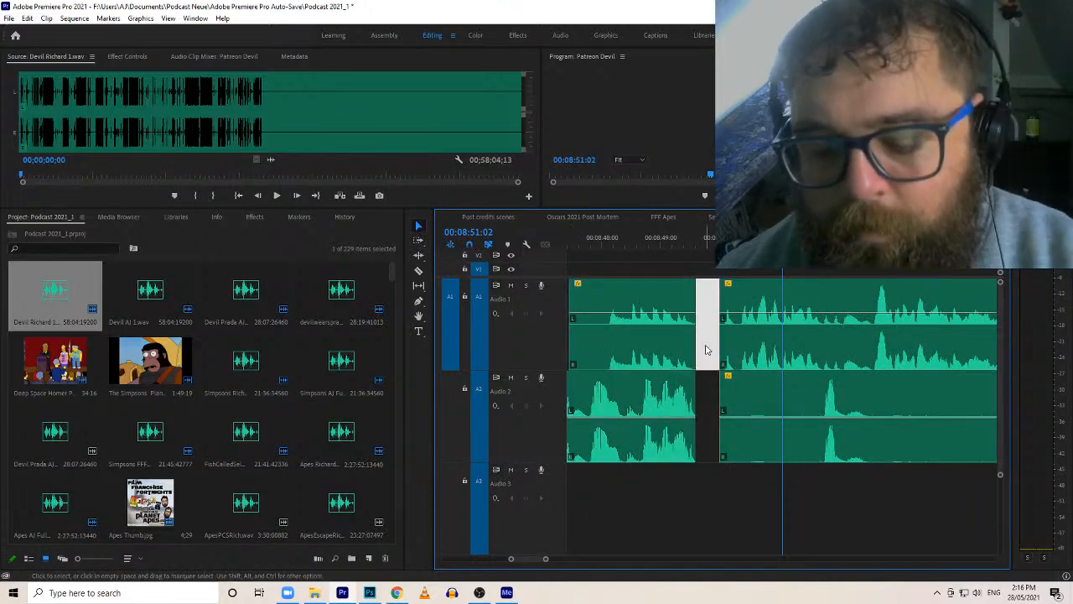
key("Delete")
left_click(621, 244)
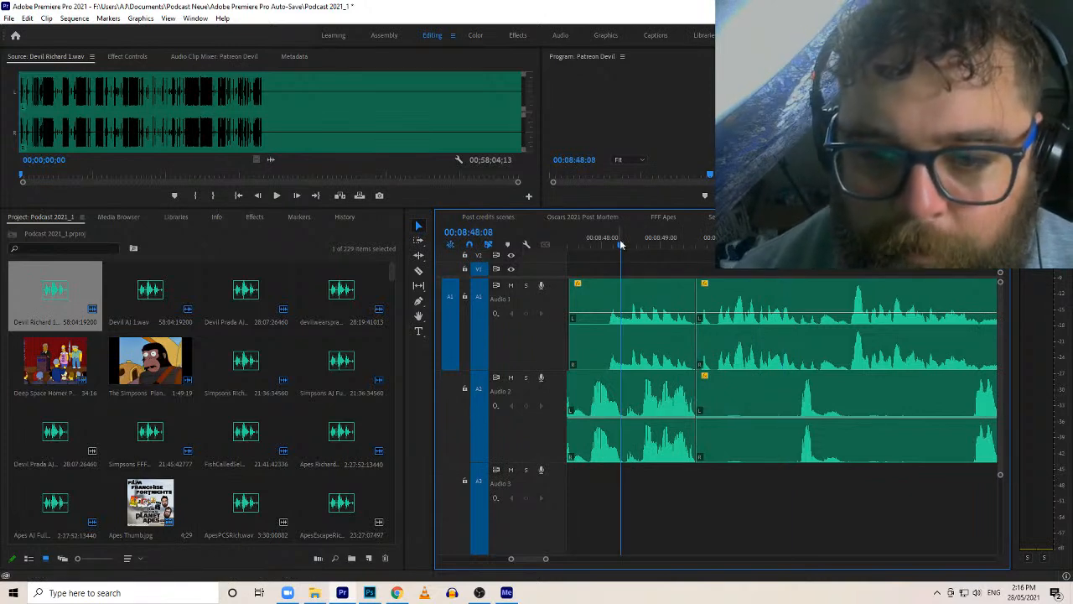
key("space")
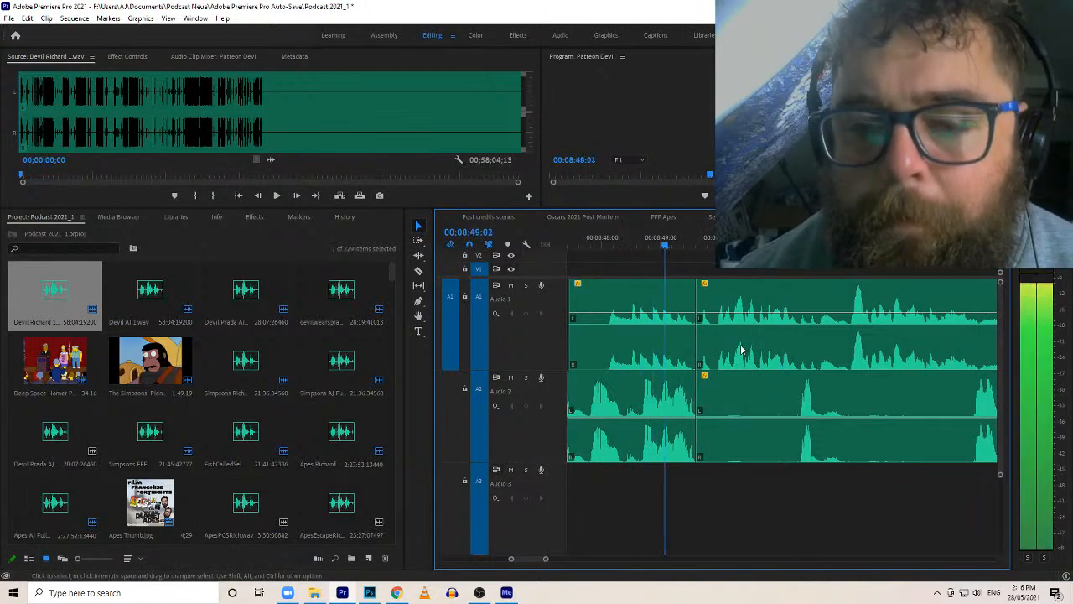
Isolate and delete the short Audio 2 sound near 00:08:51, and trim the start of the following piece to about 00:08:54:06
left_click_drag(713, 419, 811, 427)
key("c")
left_click(826, 432)
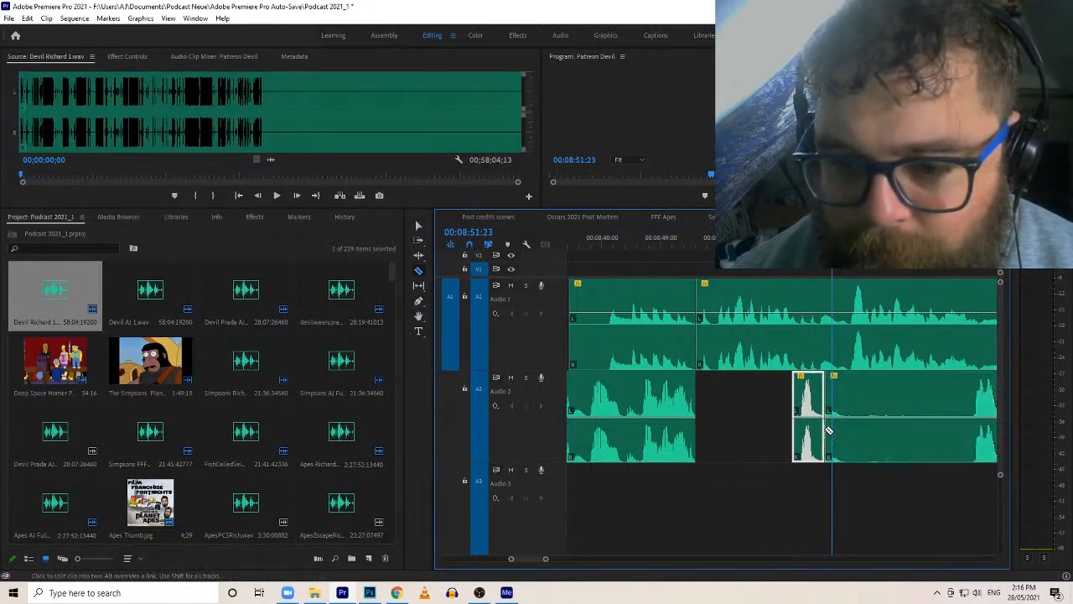
key("v")
left_click_drag(833, 391, 964, 390)
key("Delete")
key("space")
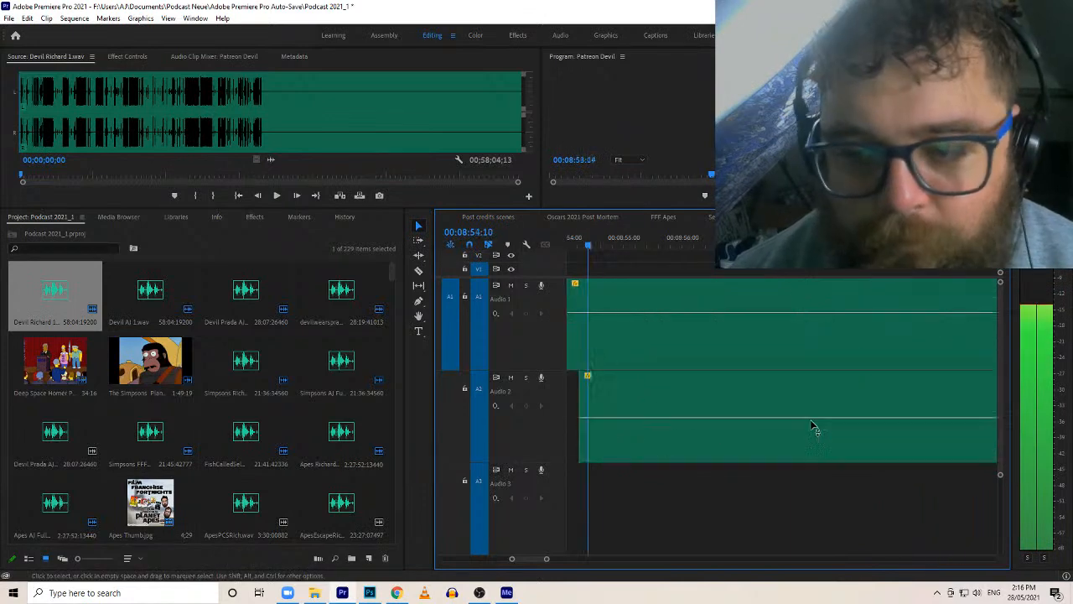
Cut the silence from Audio 2 up to about 00:08:57:18 and from Audio 1 between about 00:08:59:04 and 00:09:04:12
key("ctrl+k")
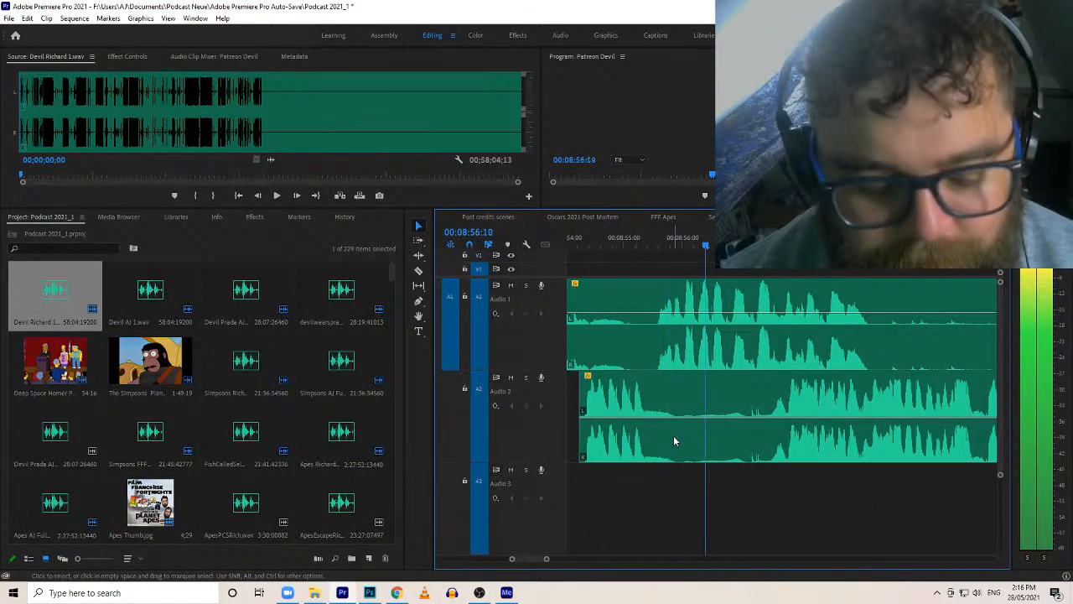
left_click_drag(684, 391, 796, 378)
left_click(870, 352)
key("v")
left_click_drag(881, 350, 976, 365)
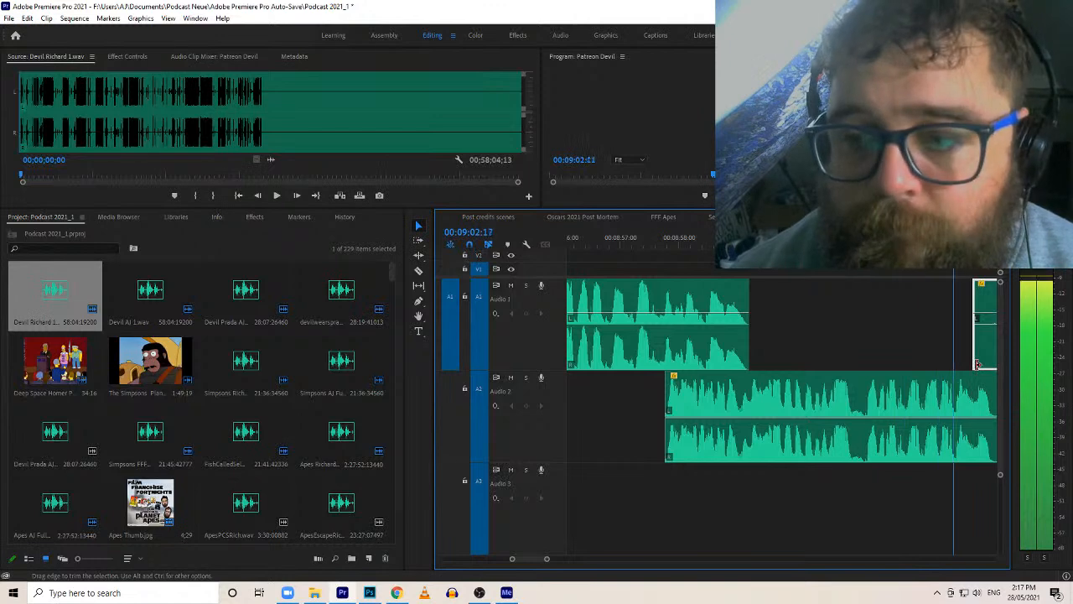
left_click_drag(595, 348, 676, 339)
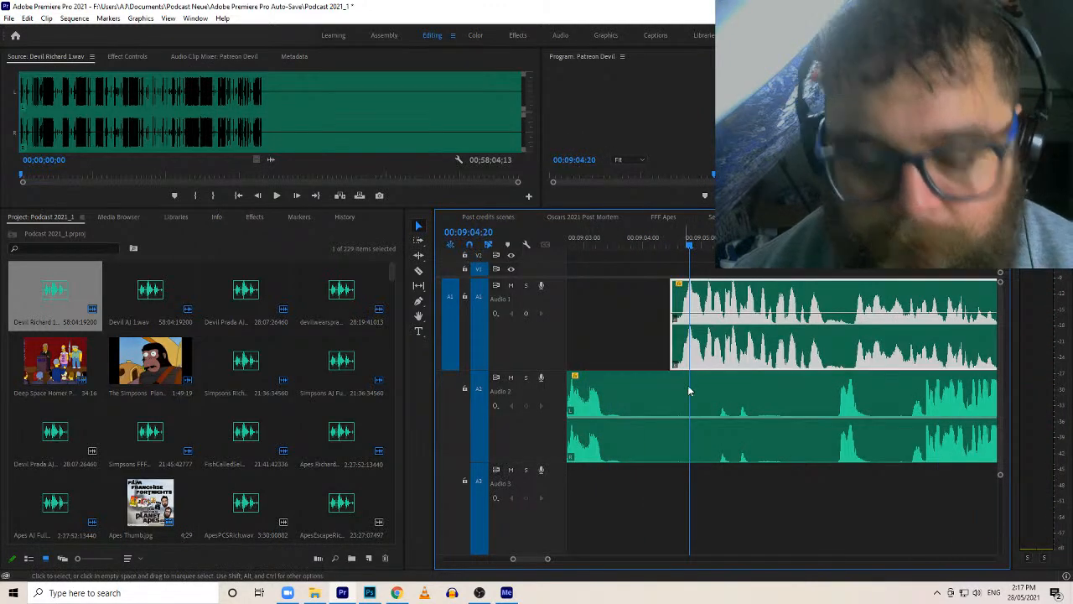
Split Audio 2 at about 00:09:05:06 and shift all following clips earlier so the Audio 1 piece starts at 00:09:03:06
left_click(717, 417)
key("a")
left_click_drag(779, 366, 708, 365)
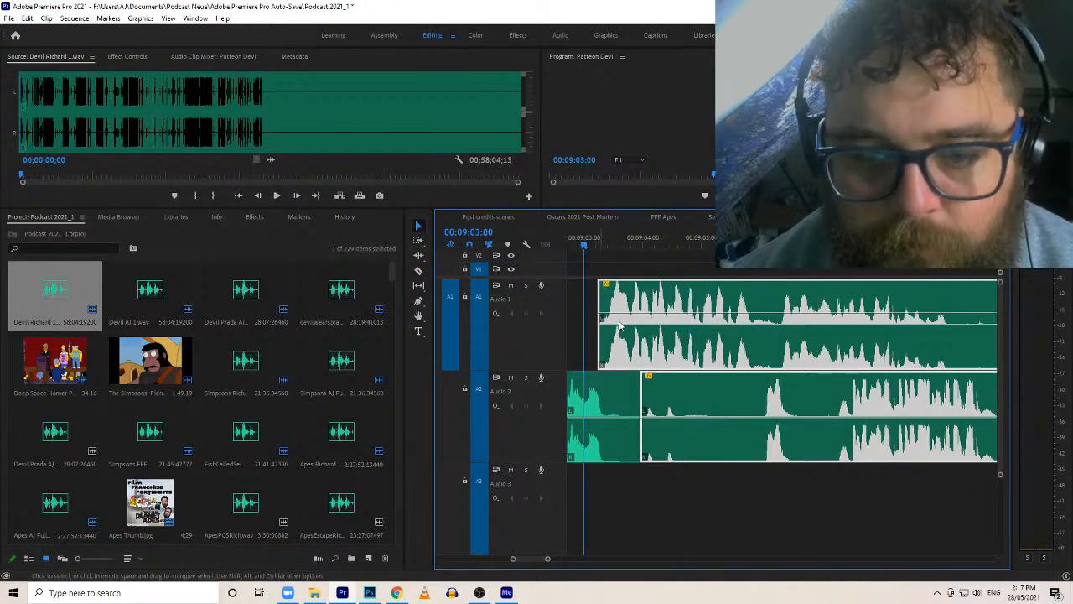
key("space")
Trim the Audio 2 piece's end to about 00:09:03:08 and the next piece's start to about 00:09:06:01
scroll(602, 282, "down", 1)
left_click(610, 395)
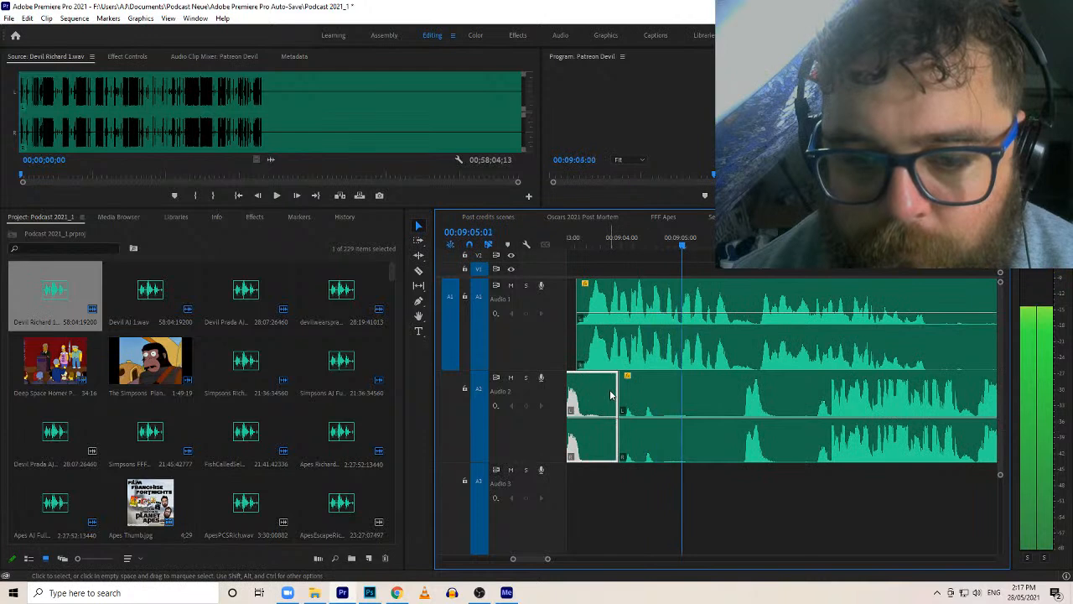
left_click_drag(616, 390, 746, 382)
key("space")
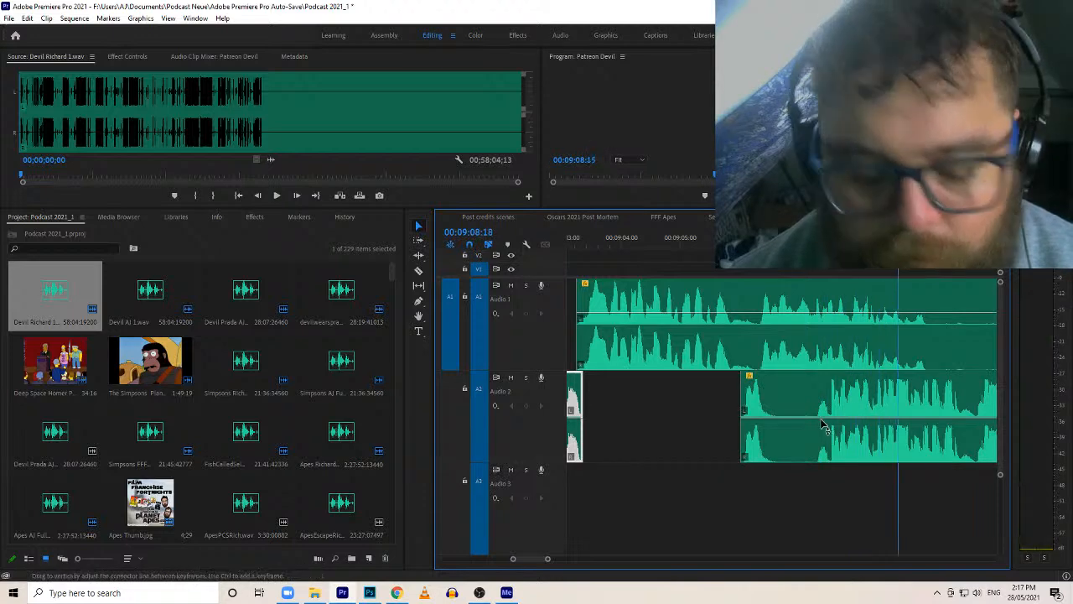
Split Audio 2 at about 00:09:07:07 and Audio 1 at 00:09:09:05, and shift all following clips about 1.6 seconds later
left_click(816, 432)
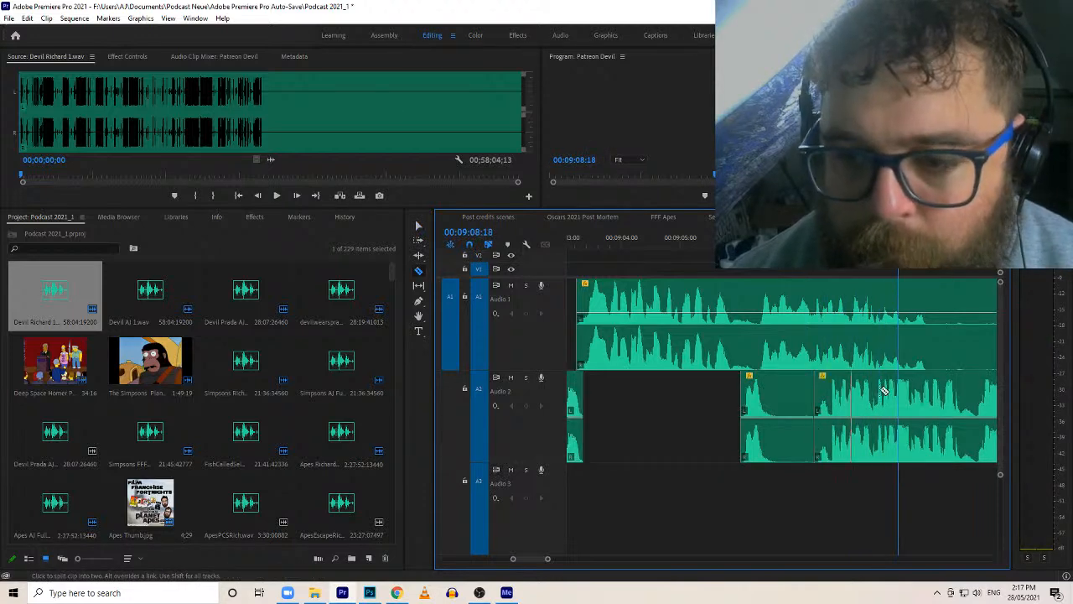
key("a")
left_click(930, 365)
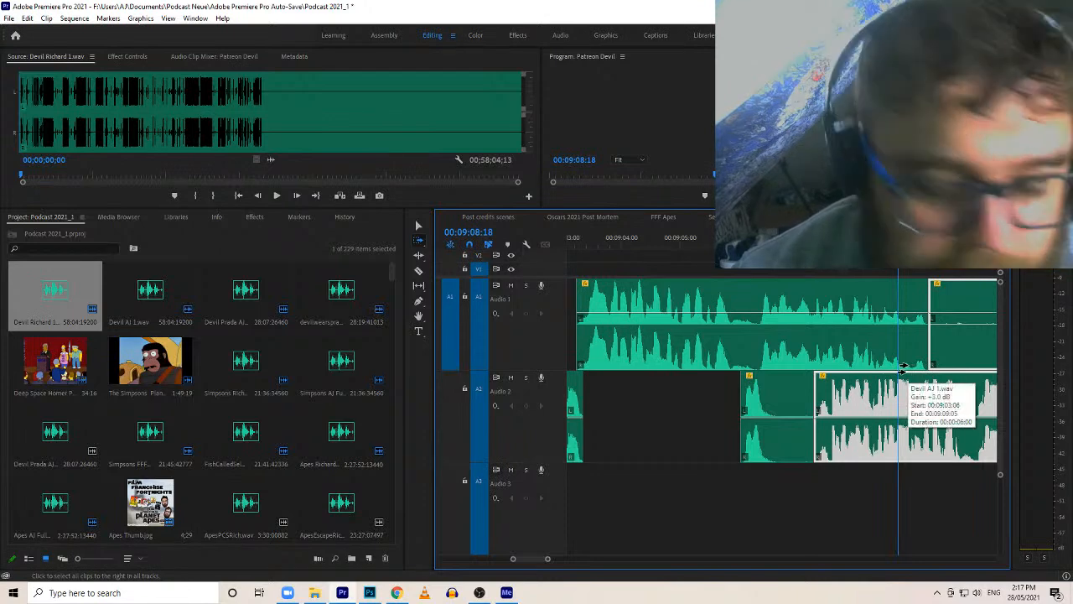
key("v")
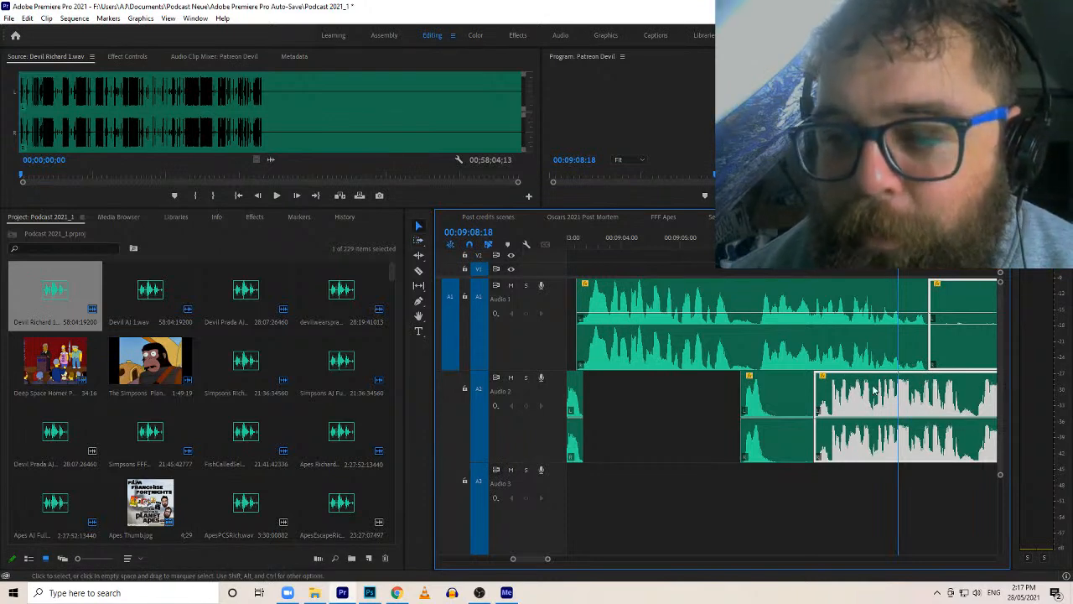
left_click_drag(853, 395, 948, 396)
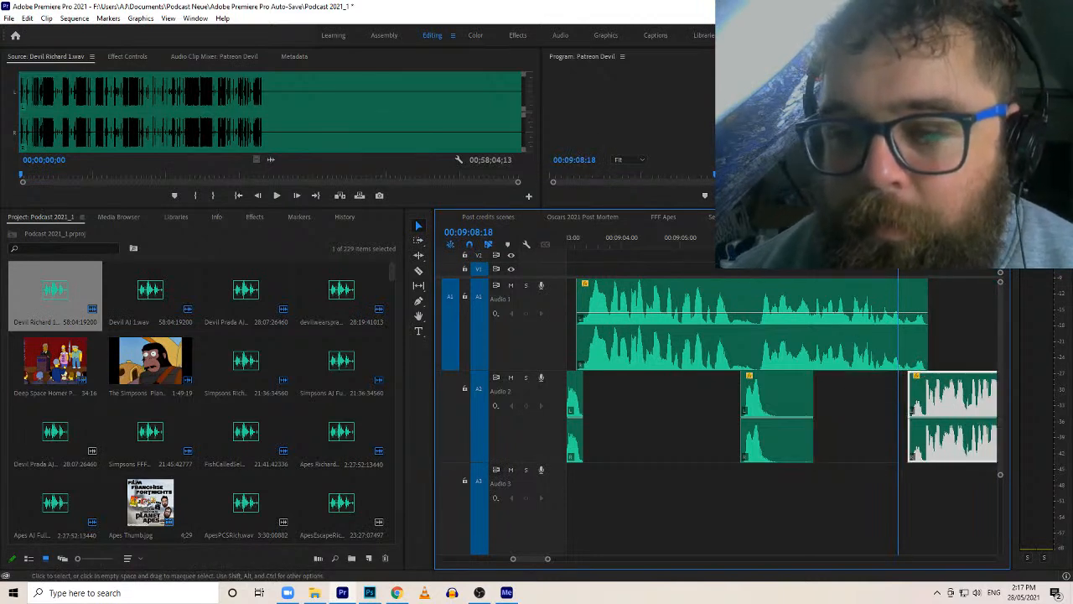
key("space")
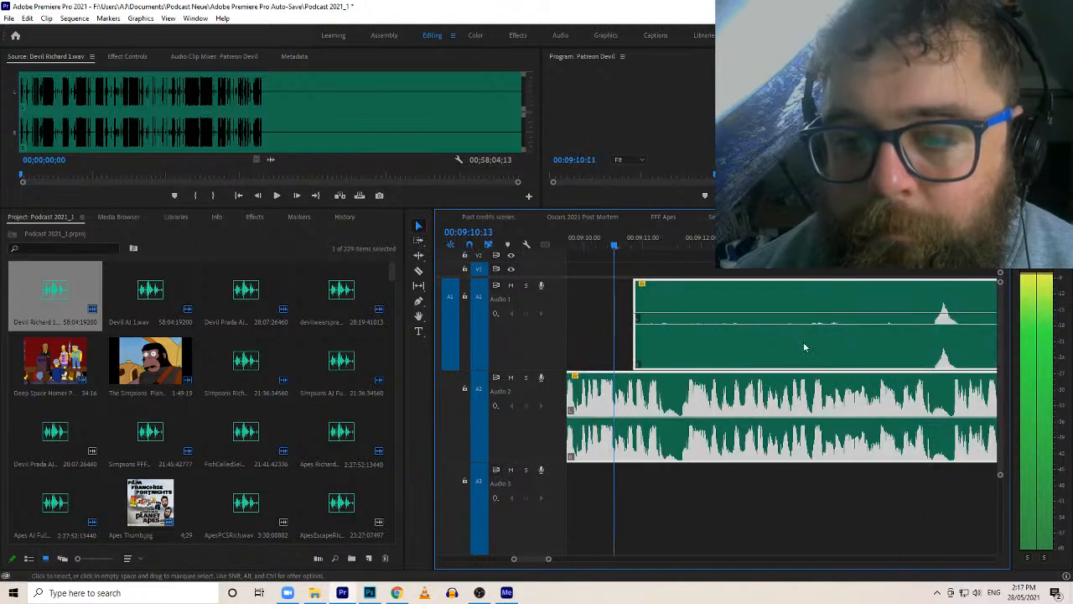
Trim the silent start of the next Audio 1 piece up to the short sound at about 00:09:15:22
left_click(599, 293)
left_click(642, 299)
left_click_drag(635, 302, 929, 303)
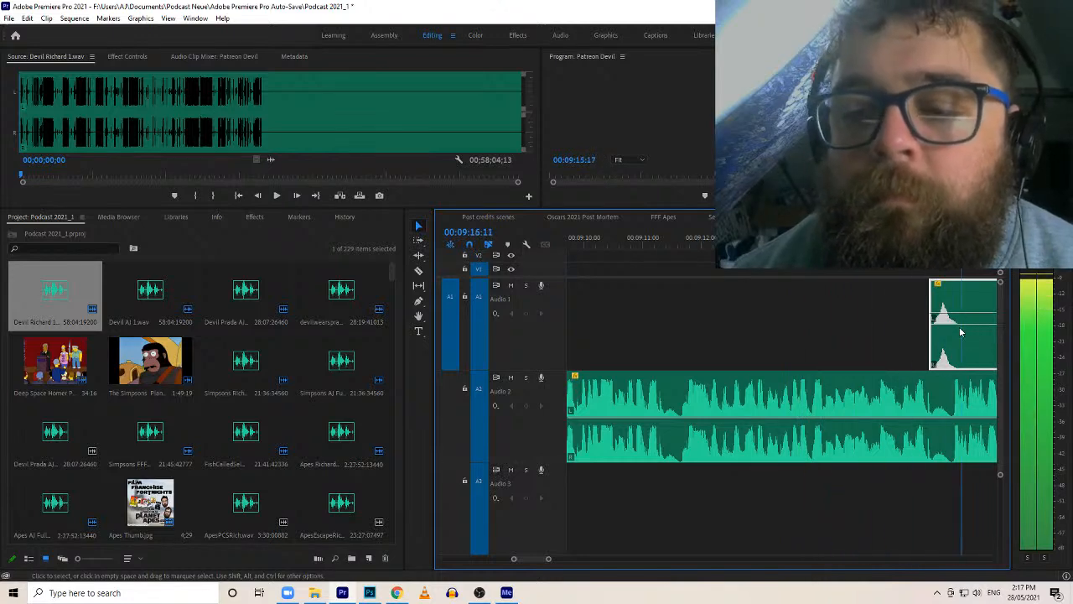
Split Audio 1 after the short sound at about 00:09:16 and trim the following piece's start to about 00:09:26:09
key("c")
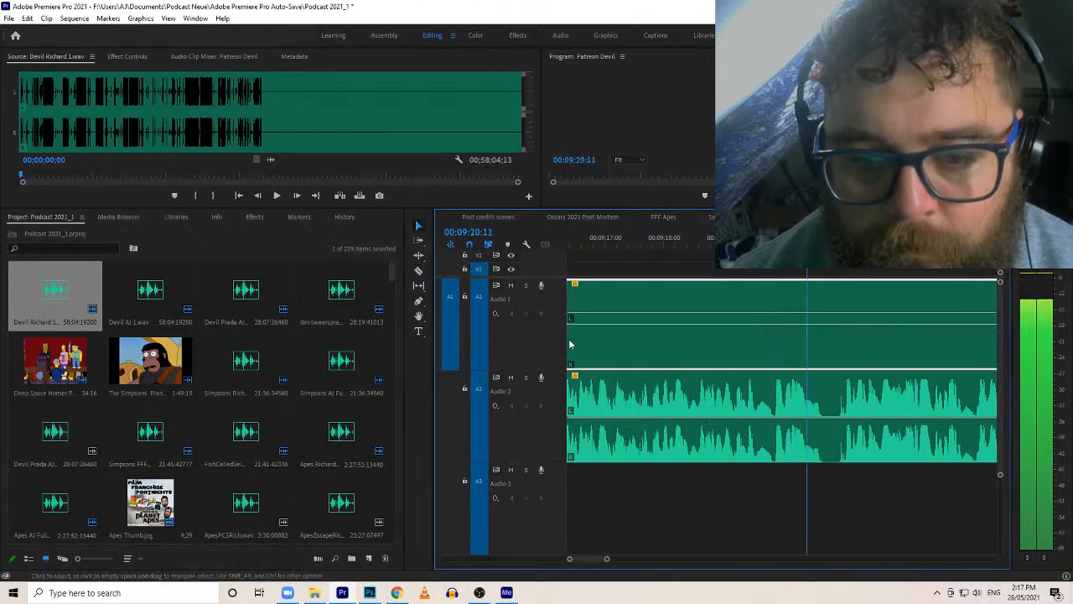
key("v")
left_click_drag(570, 339, 967, 342)
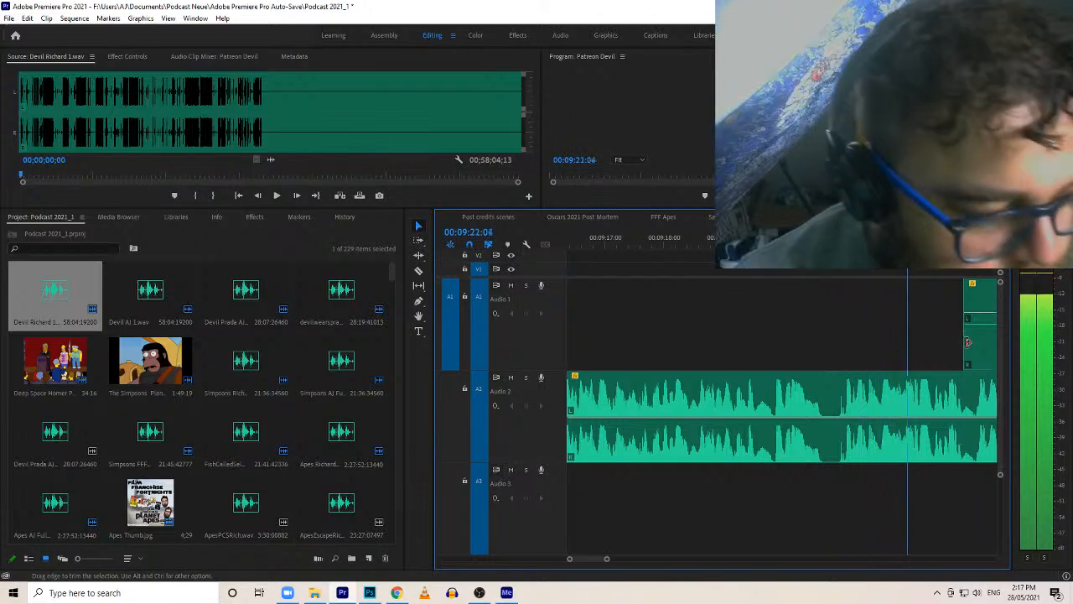
left_click_drag(576, 340, 768, 340)
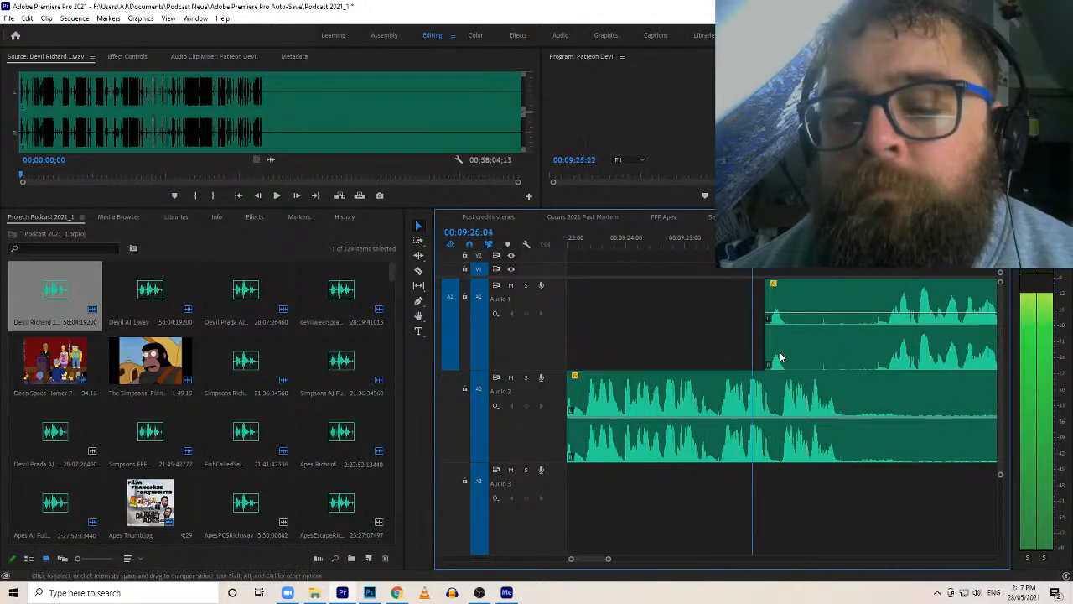
Split Audio 1 at 00:09:26:19 and trim the start of the following piece to about 00:09:28:12
key("c")
left_click(791, 357)
key("v")
left_click_drag(824, 335, 887, 369)
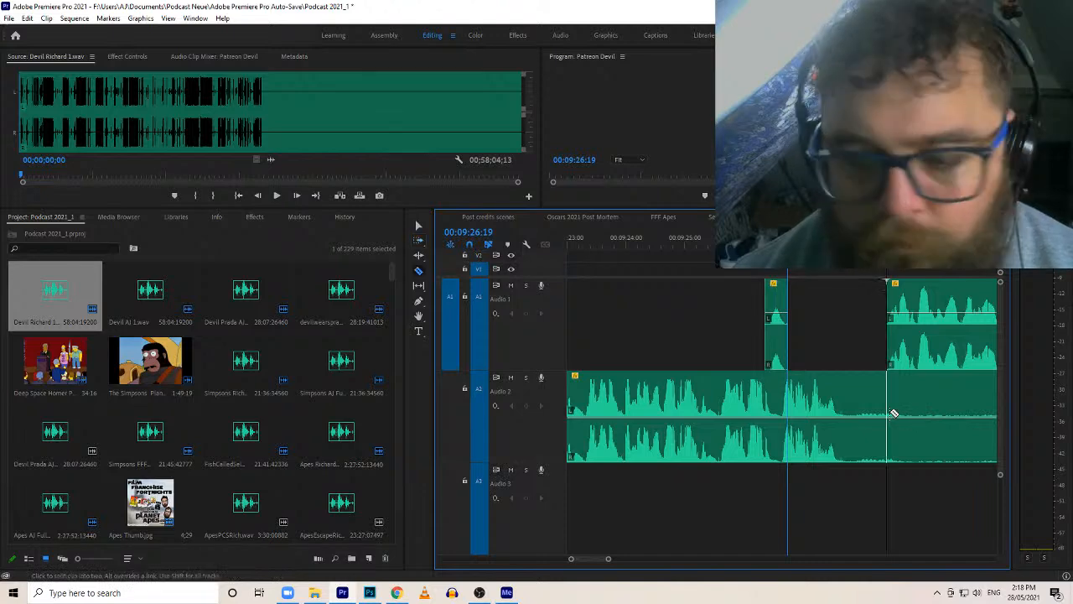
Split Audio 2 at about 00:09:29:01, shift all following clips earlier so Audio 1 resumes at about 00:09:27:07, and play the join
left_click(948, 358)
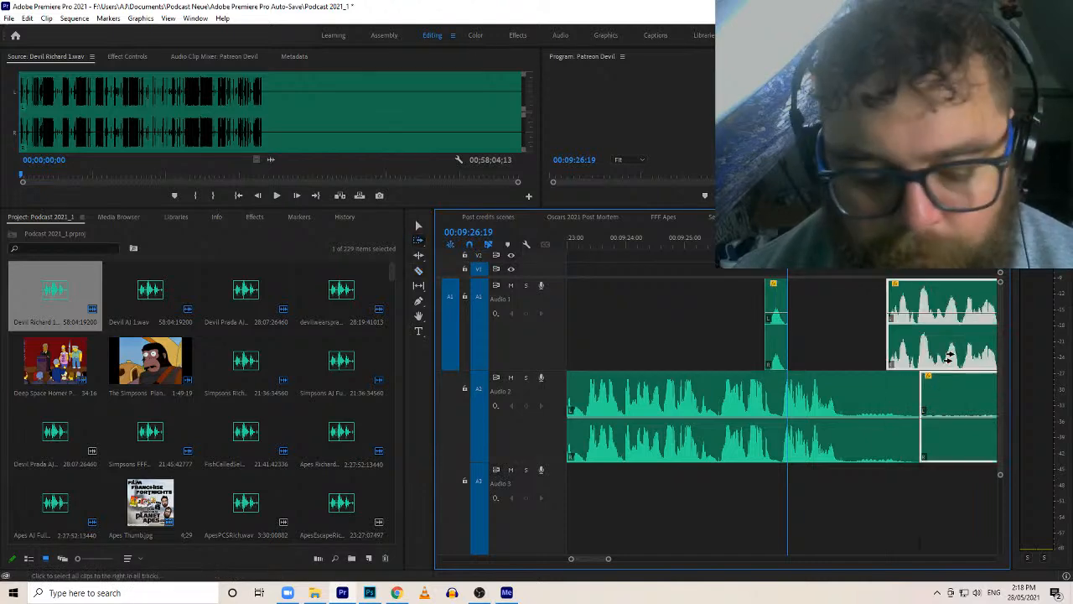
left_click_drag(970, 358, 884, 354)
key("space")
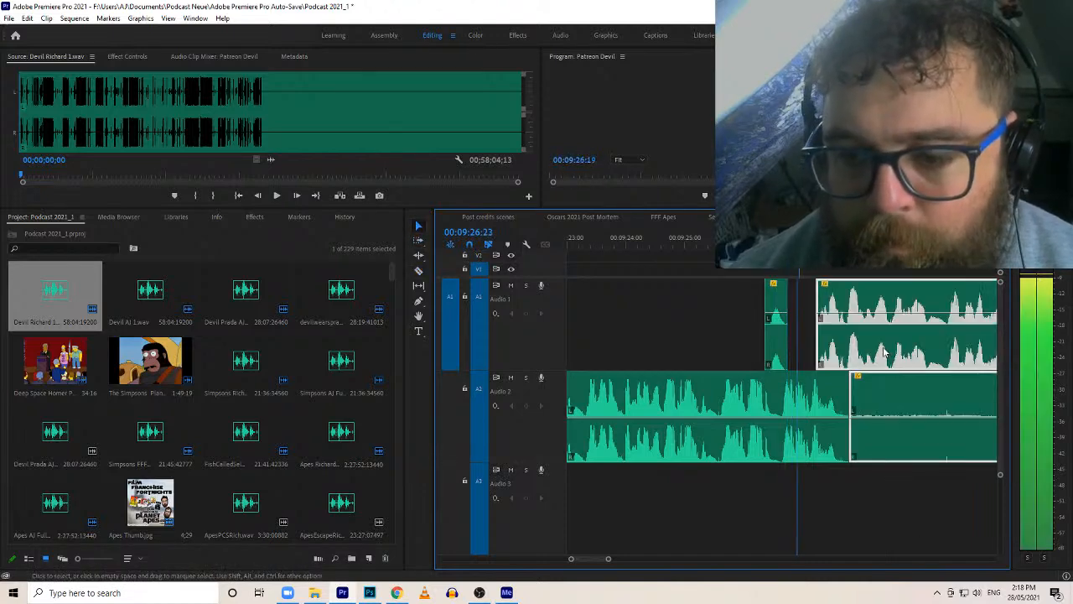
Trim the quiet start of the following Audio 2 piece up to the sound at about 00:09:40
left_click(848, 482)
left_click(874, 452)
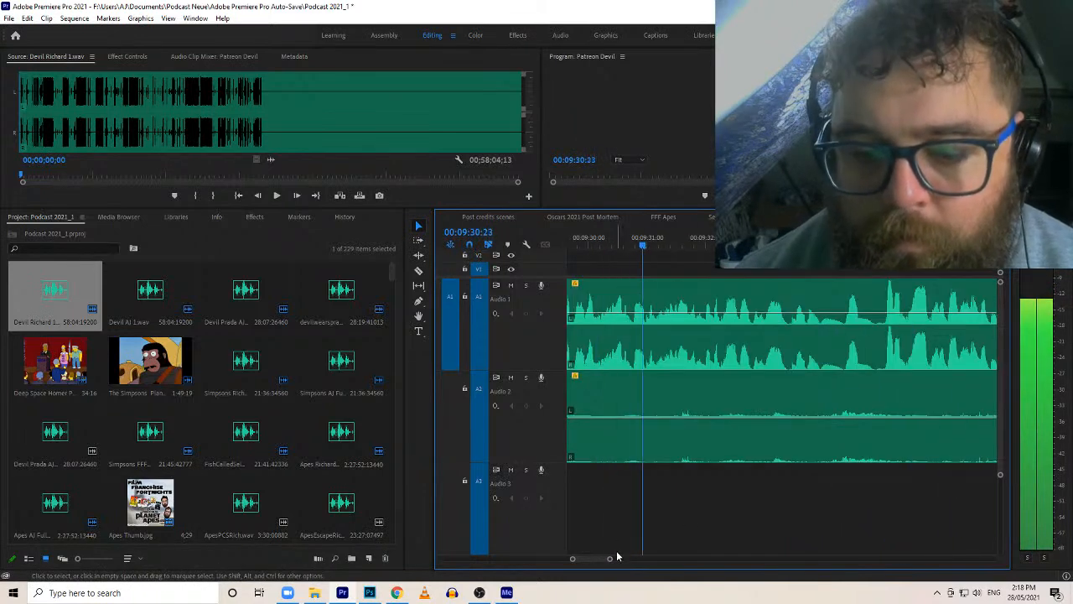
left_click_drag(611, 558, 624, 558)
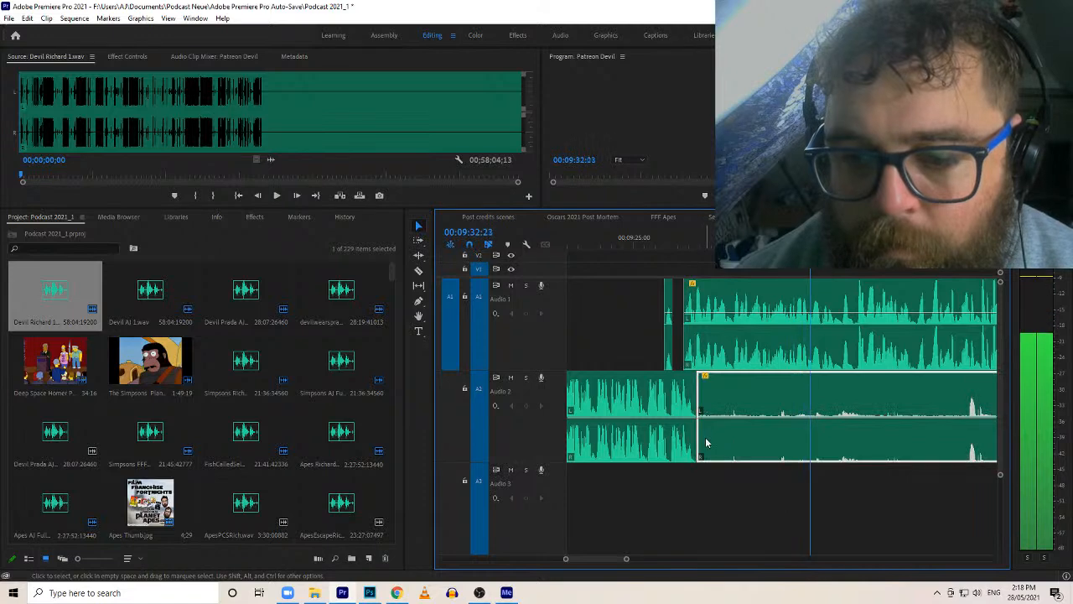
left_click_drag(703, 437, 972, 425)
Split Audio 1 at about 00:09:34:22, shift all following clips earlier to about 00:09:34:05, and play the join
key("c")
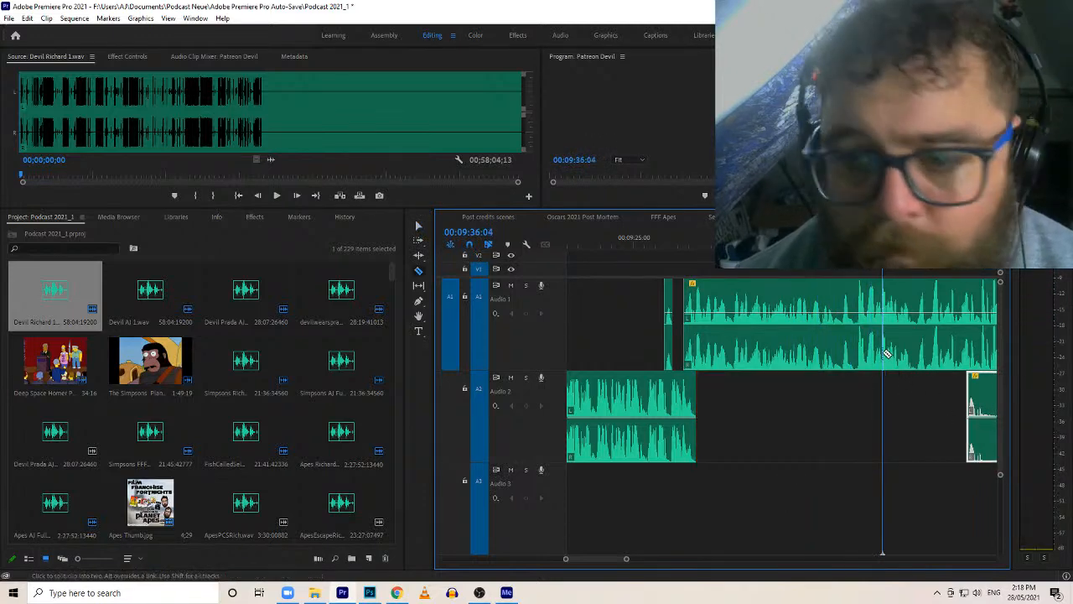
left_click(855, 347)
key("a")
left_click(877, 343)
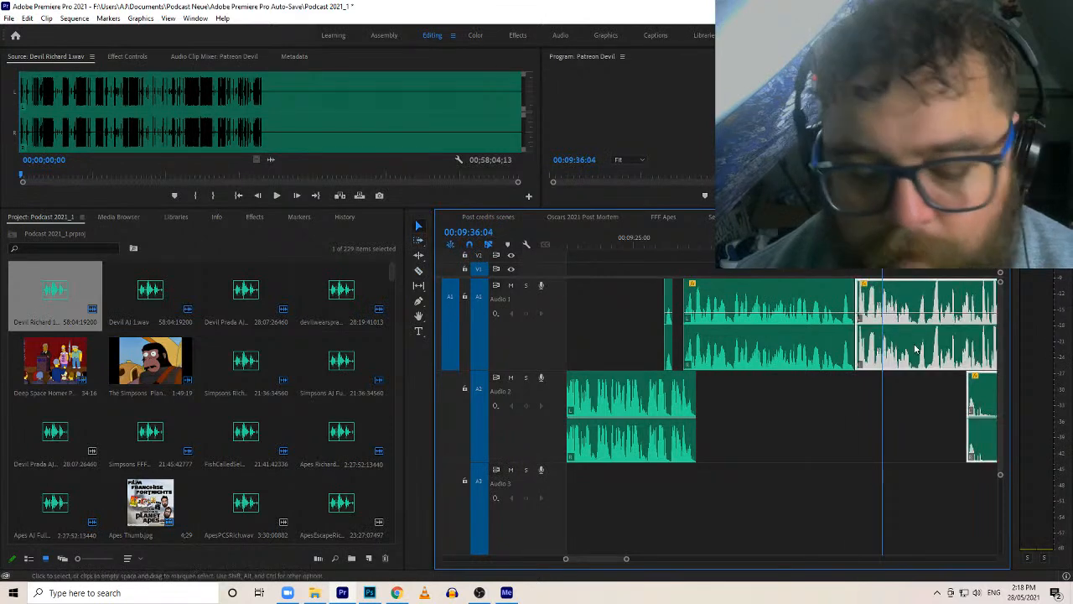
left_click_drag(913, 351, 907, 350)
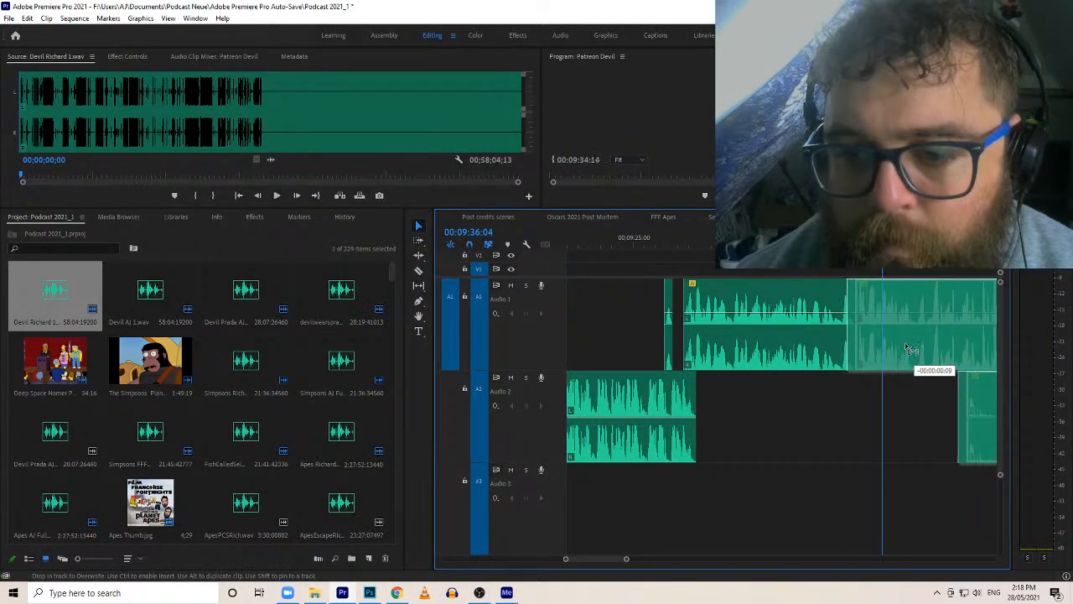
left_click_drag(907, 348, 907, 349)
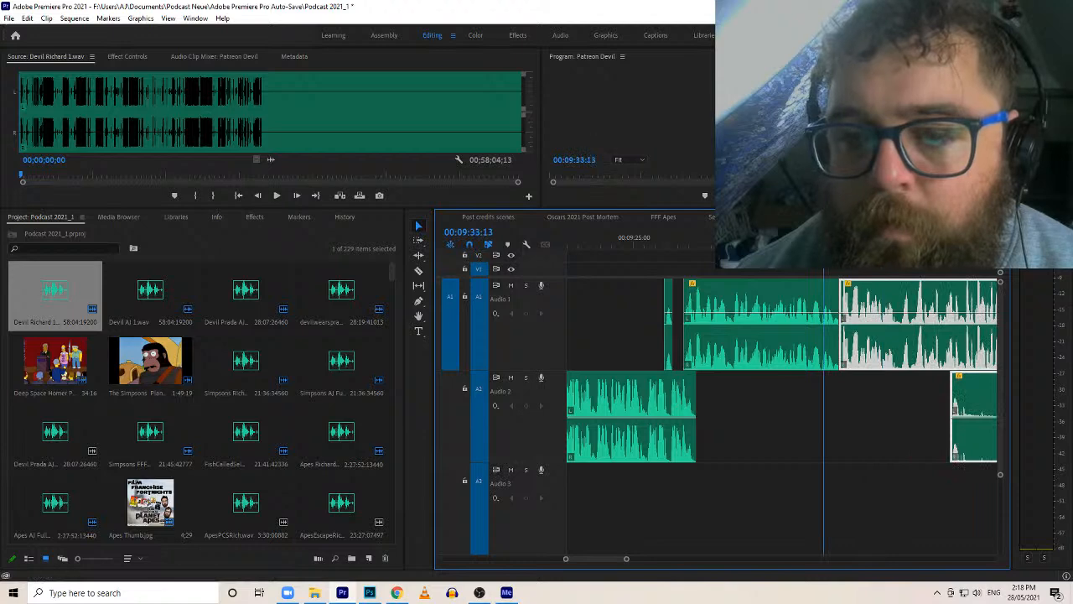
key("space")
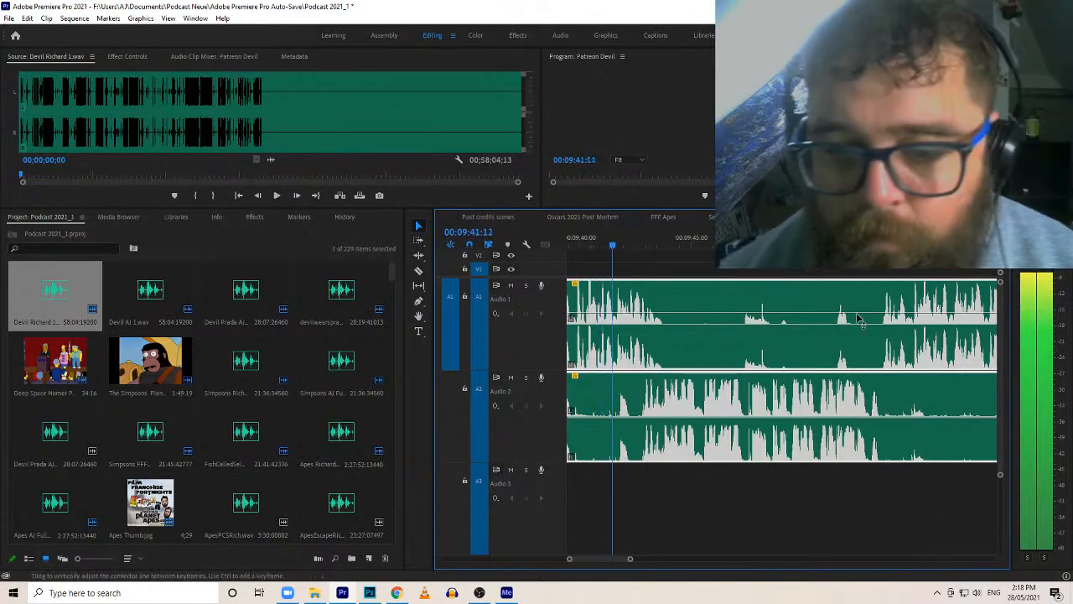
Split Audio 1 where its speech ends at about 00:09:43:19 and trim the silence from the following piece's start
key("c")
left_click(663, 340)
key("v")
left_click(685, 338)
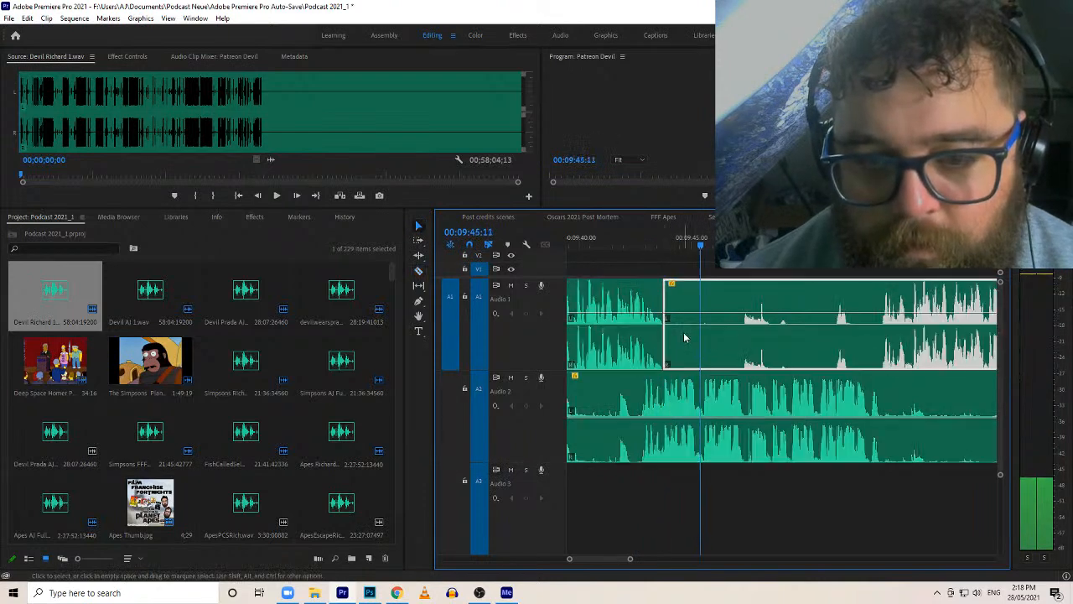
left_click_drag(665, 339, 881, 344)
Cut Audio 1 after the two short sounds at about 00:09:48:20 and 00:09:52:00, trimming the remaining speech to start at about 00:09:53:12
key("c")
left_click(774, 346)
key("v")
key("c")
left_click(848, 342)
key("v")
Split Audio 2 at about 00:09:53:12, trim the quiet start of the following piece, and delete the short leftover clip at about 00:09:58:15
key("c")
left_click(880, 414)
key("v")
left_click_drag(881, 414, 964, 407)
left_click(760, 392)
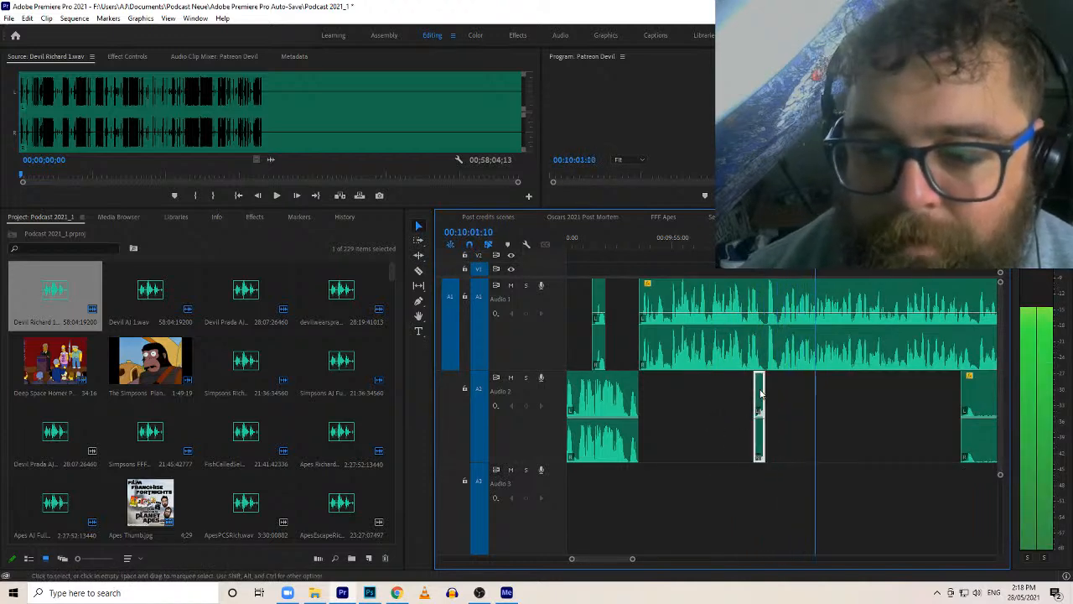
key("Delete")
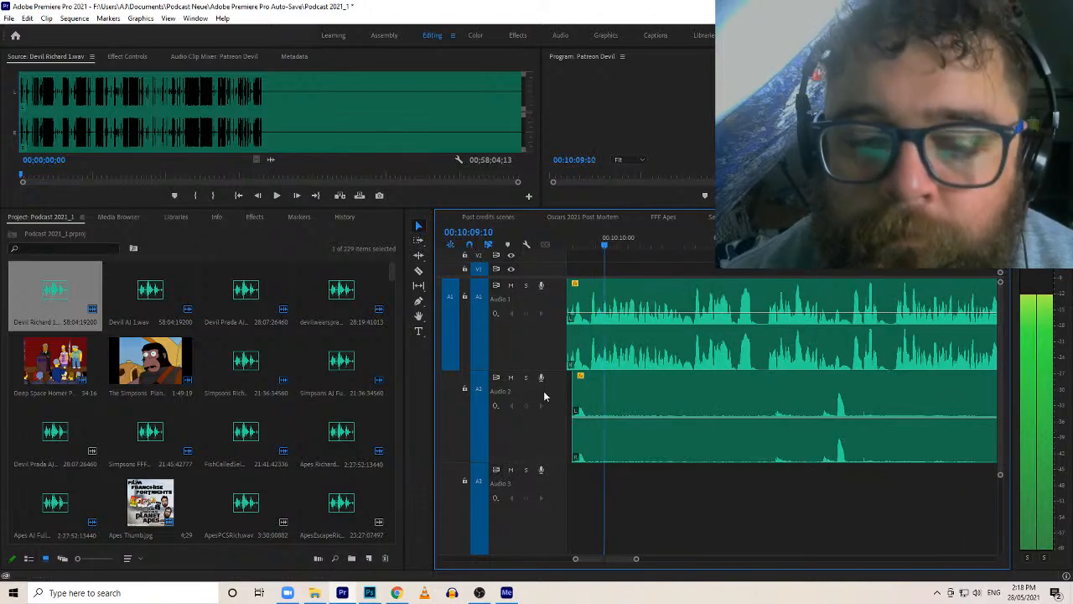
Trim Audio 2 to the short sound at about 00:10:19:17 and trim the piece after it up to the speech at about 00:10:39:14
left_click_drag(577, 379, 838, 394)
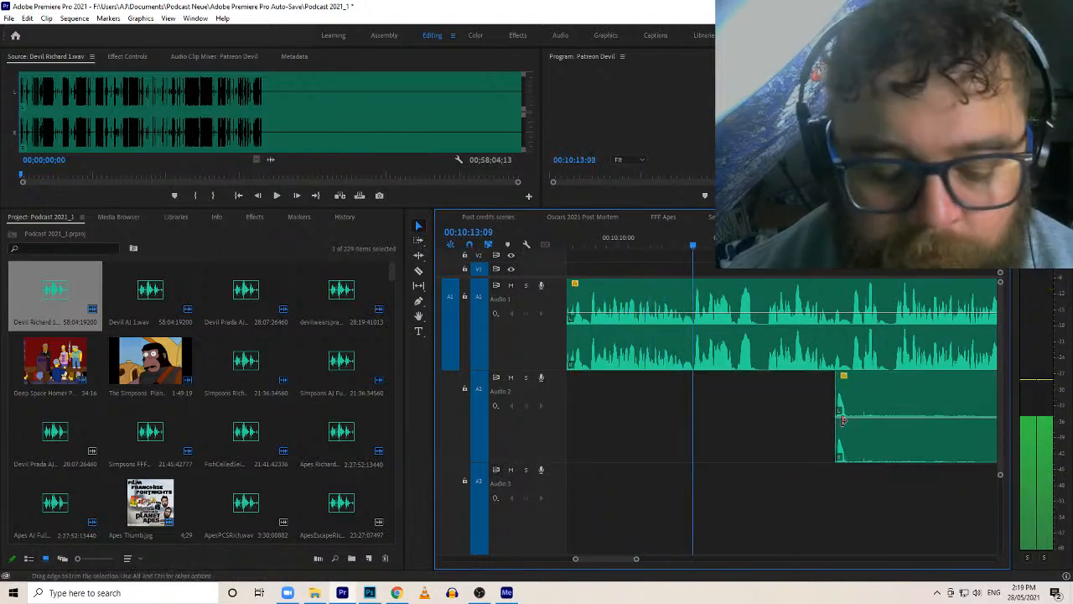
mouse_move(996, 411)
left_mouse_down()
mouse_move(1006, 410)
mouse_move(983, 411)
left_mouse_up()
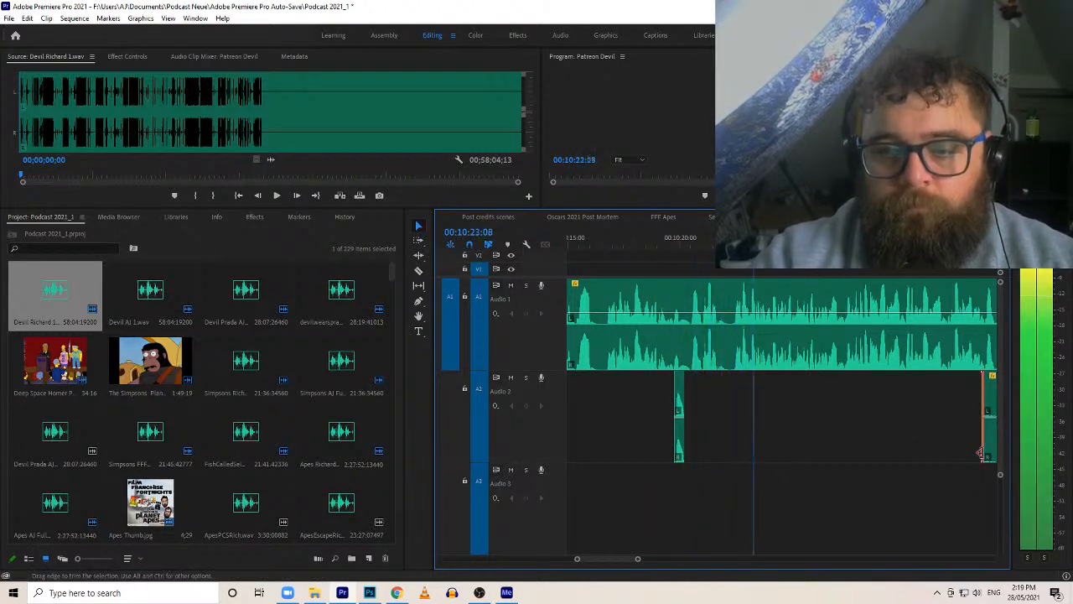
left_click_drag(987, 448, 958, 453)
Split Audio 1 at about 00:10:40:02, trim its next piece to about 00:10:50:20, and tighten the start of the Audio 2 speech
key("c")
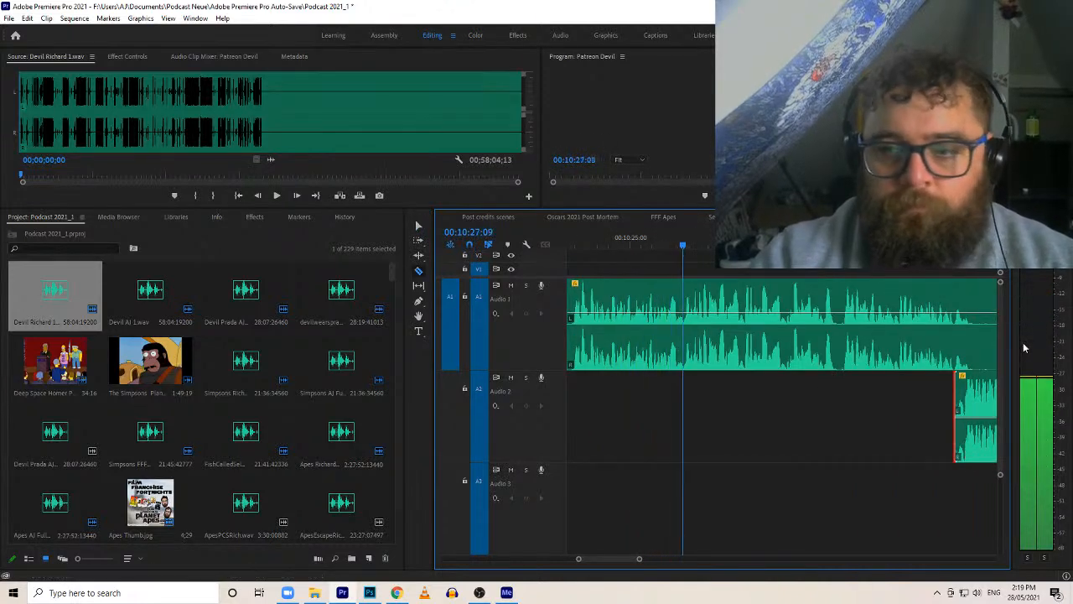
key("v")
mouse_move(972, 338)
left_mouse_down()
mouse_move(1023, 339)
mouse_move(979, 346)
left_mouse_up()
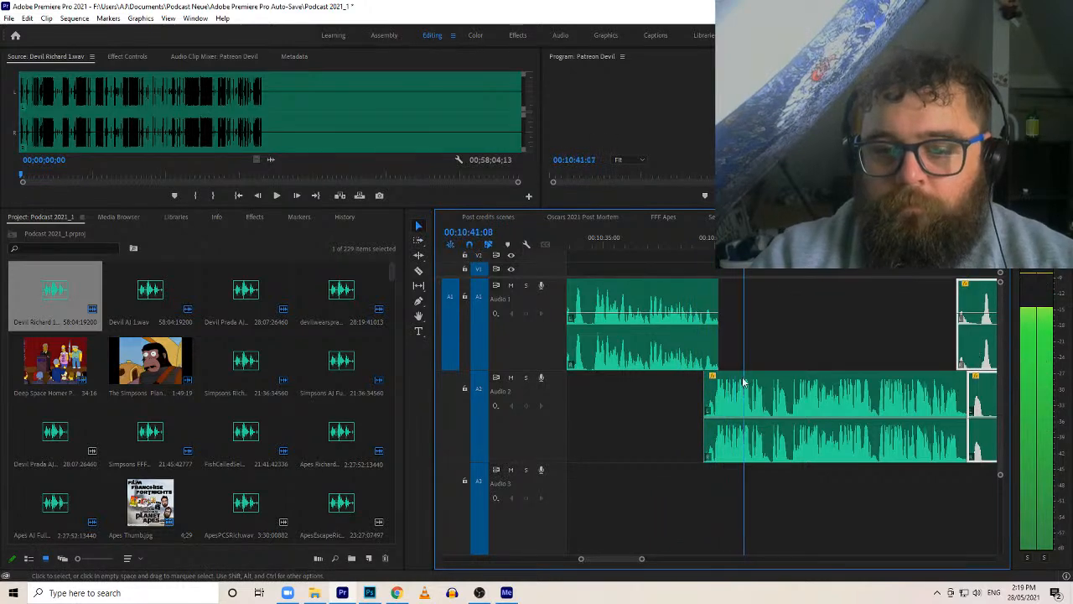
left_click_drag(705, 403, 714, 402)
left_click(705, 245)
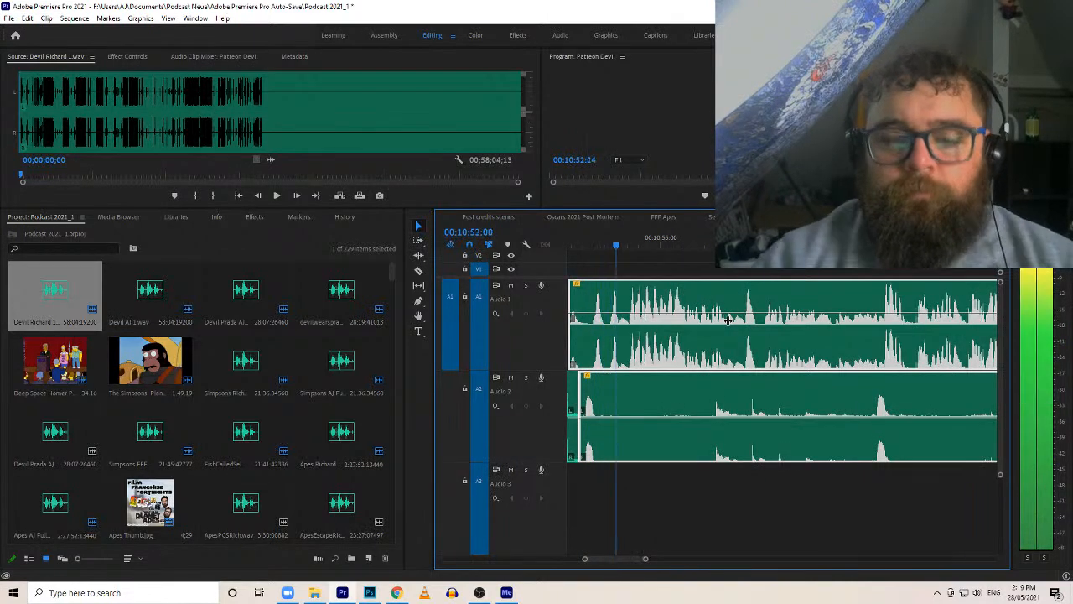
Split Audio 2 after the short sound at about 00:10:52:06 and trim the quiet start of the following piece
key("c")
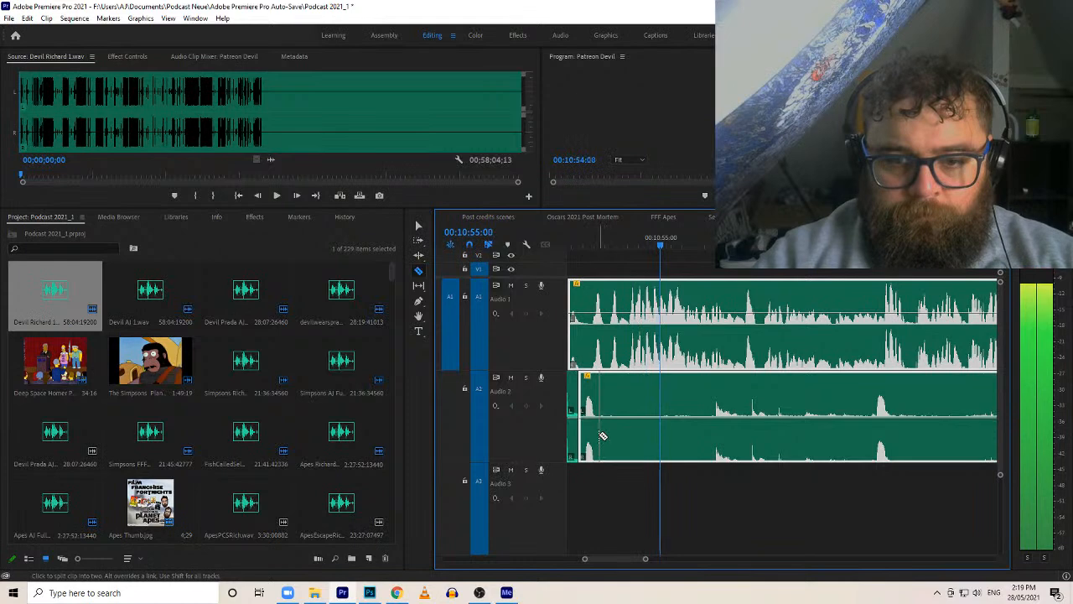
left_click(598, 436)
key("v")
left_click_drag(599, 437, 1013, 444)
Cut Audio 2 after the short sounds at about 00:11:13:07 and 00:11:22:00, trimming the quiet stretch between them
key("c")
left_click(892, 430)
key("v")
left_click_drag(938, 450, 957, 434)
key("c")
left_click(945, 441)
Cut Audio 2 after the short sound at about 00:11:28:05 and trim the following piece's start to about 00:11:37:10
key("v")
key("c")
key("v")
left_click_drag(1027, 438, 989, 440)
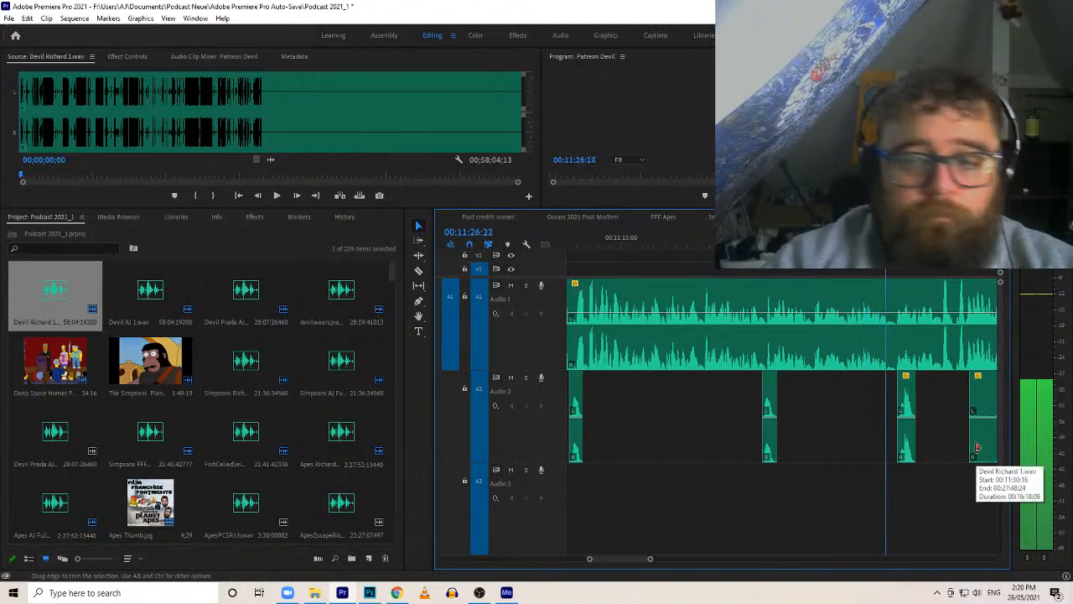
left_click_drag(976, 448, 950, 446)
Split Audio 1 at about 00:11:30:00, shift all following clips earlier to about 00:11:29:10, and play the join
key("c")
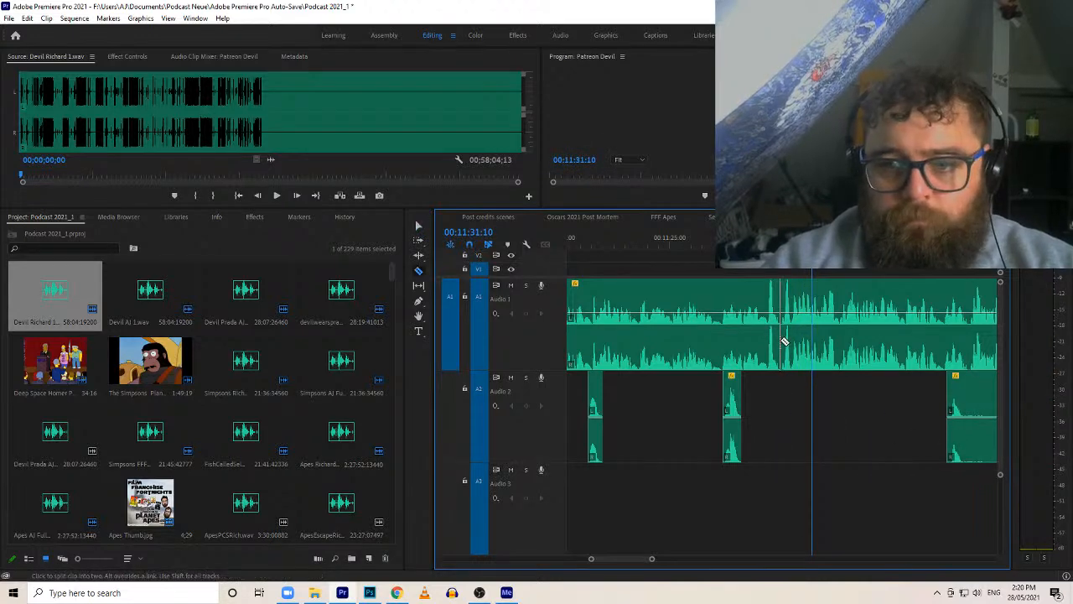
key("a")
left_click(792, 344)
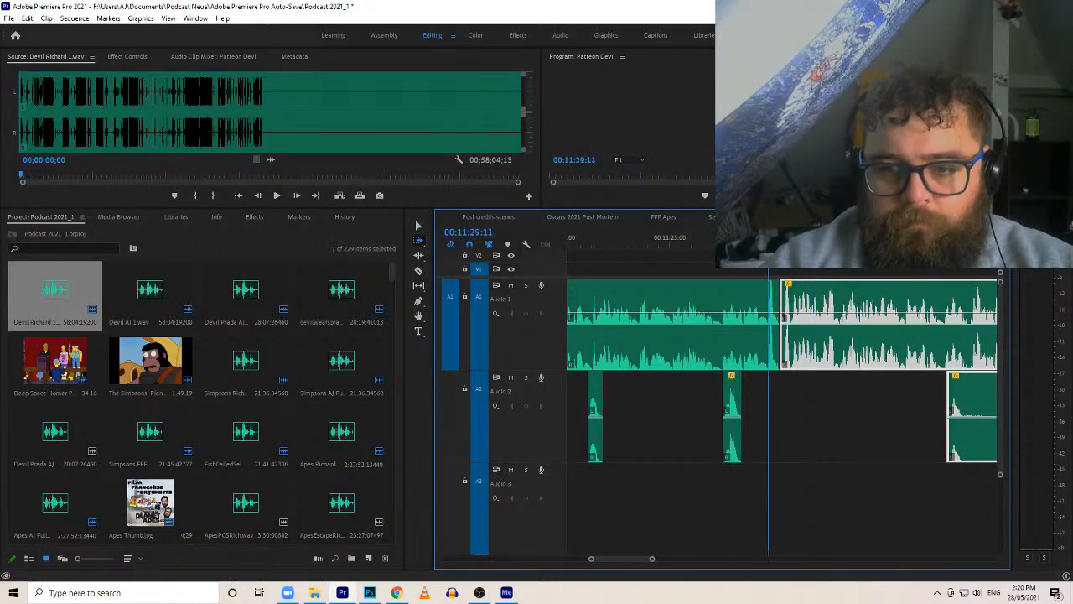
key("v")
left_click_drag(813, 346, 805, 346)
left_click(751, 239)
key("space")
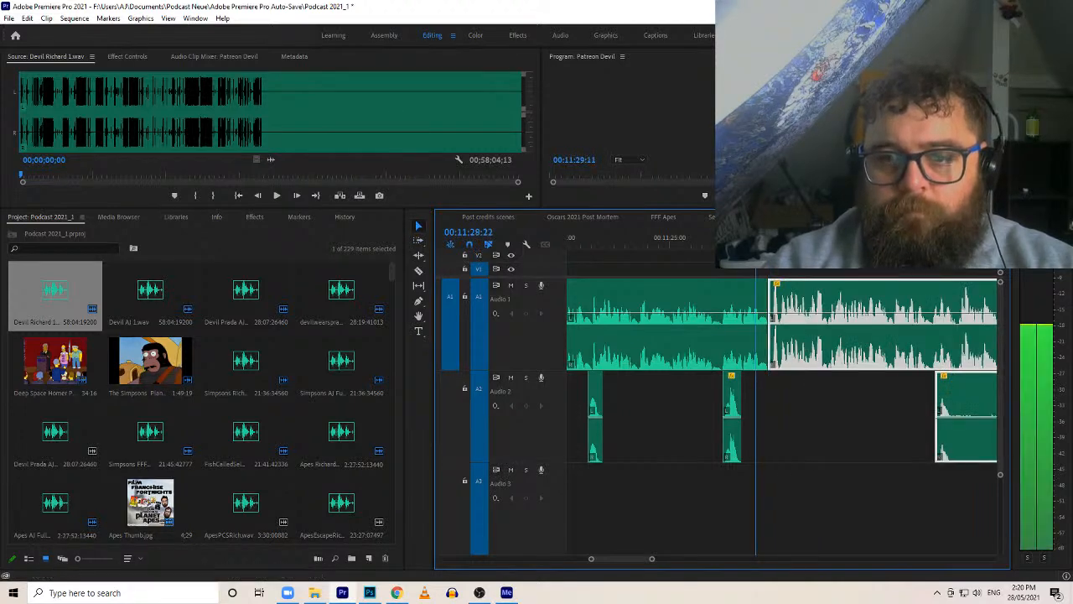
Cut Audio 2 after the short sounds at about 00:11:37:15 and 00:11:43:00, trimming the next piece to the speech at 00:11:43:18
left_click(923, 417)
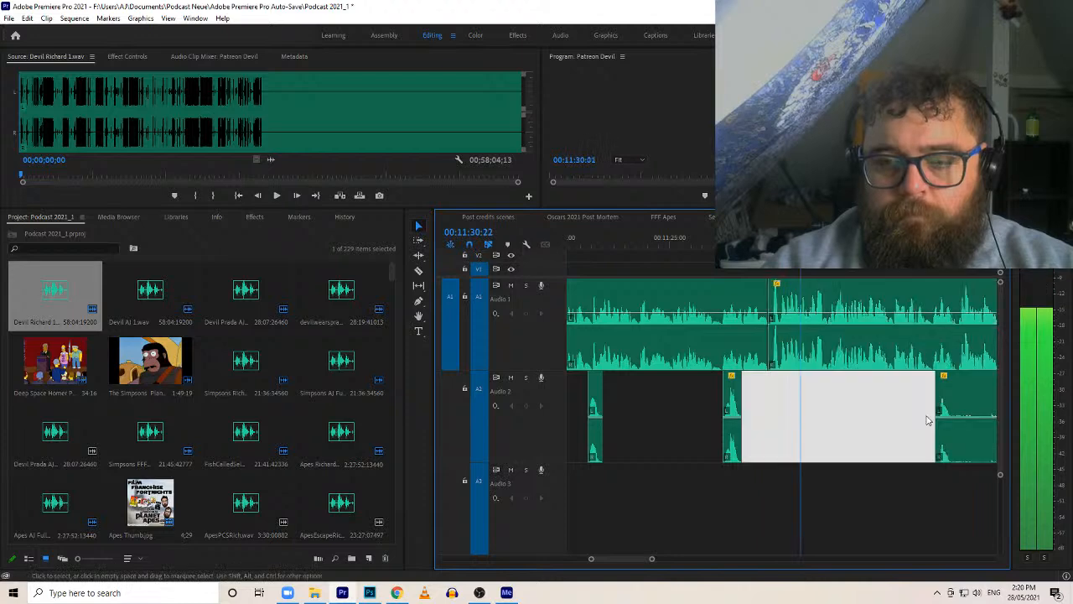
mouse_move(954, 430)
left_mouse_down()
mouse_move(985, 432)
mouse_move(937, 432)
mouse_move(969, 426)
left_mouse_up()
key("c")
left_click(954, 437)
key("v")
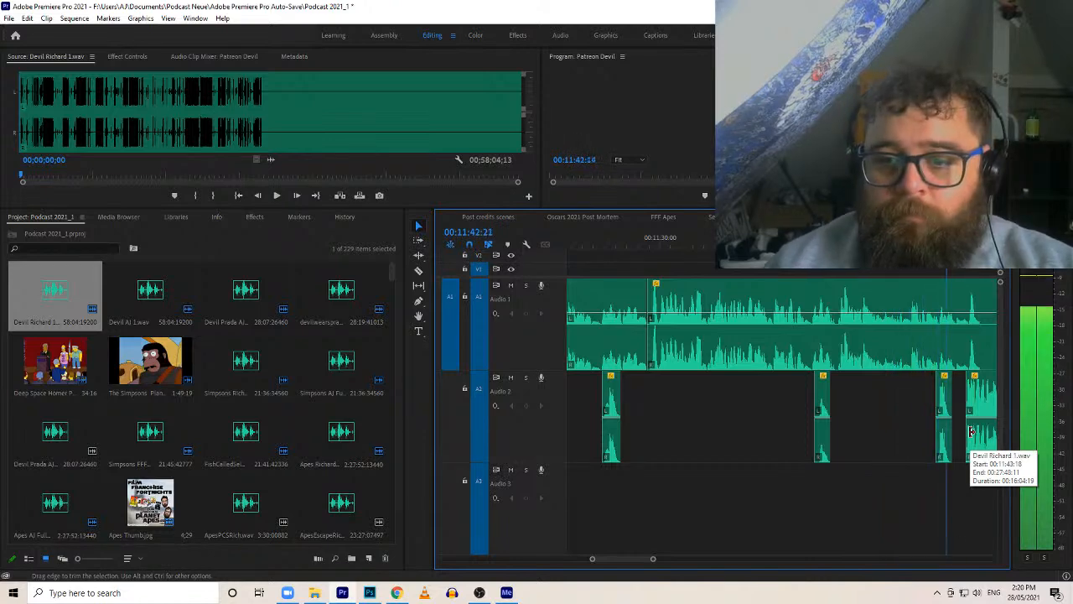
Split Audio 1 at about 00:11:43:19, where the Audio 2 speech begins, and trim the following piece's start to about 00:11:44:10
key("space")
key("c")
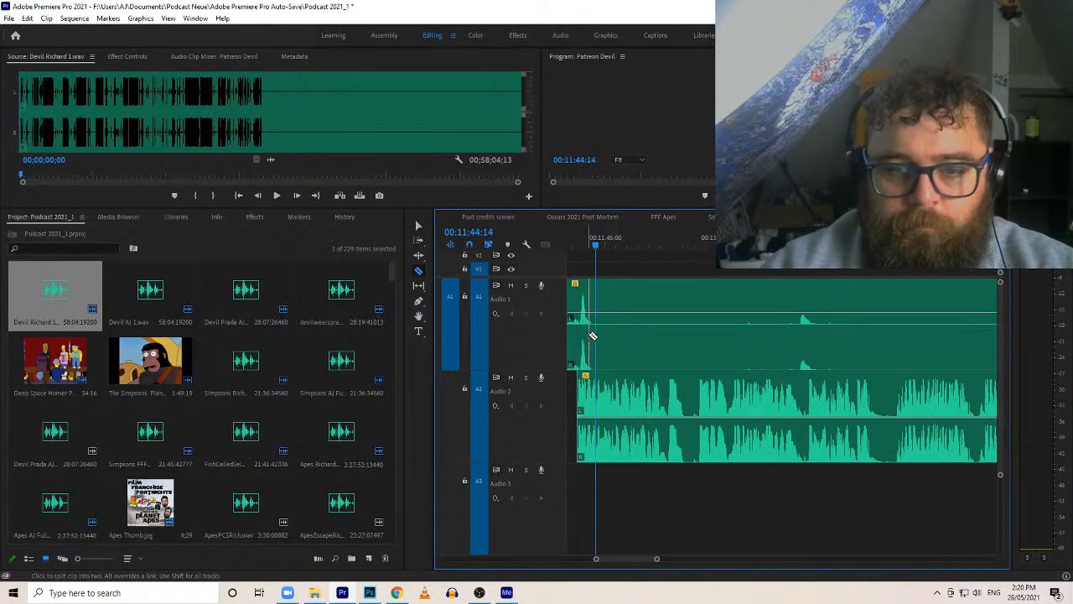
key("v")
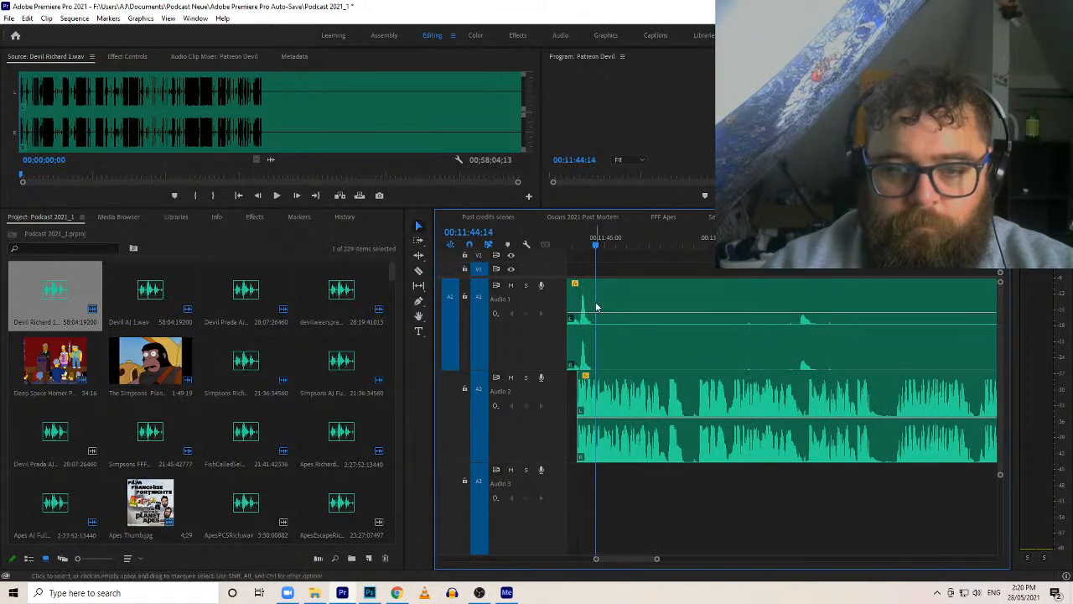
left_click_drag(581, 284, 593, 284)
left_click(570, 249)
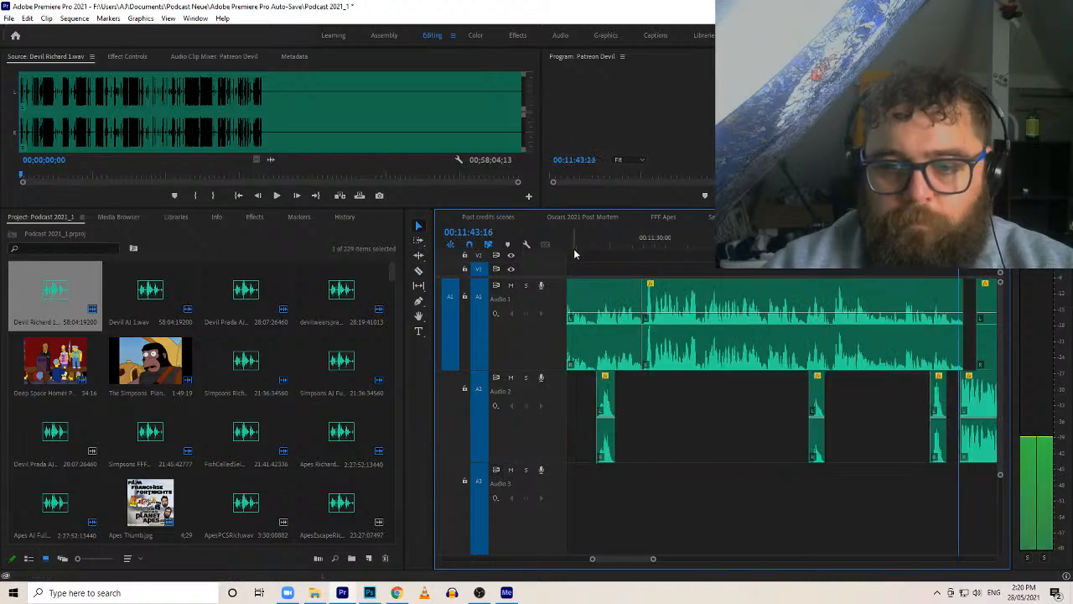
Trim Audio 1 to the short sound at about 00:11:53:17 and cut after it, trimming the remaining piece to about 00:12:00:03
left_click_drag(590, 330, 966, 364)
key("c")
left_click(812, 359)
key("v")
Split Audio 2 at about 00:11:49:04, shift all following clips earlier over the preceding words to about 00:11:47:20, and play the join
key("c")
left_click(719, 442)
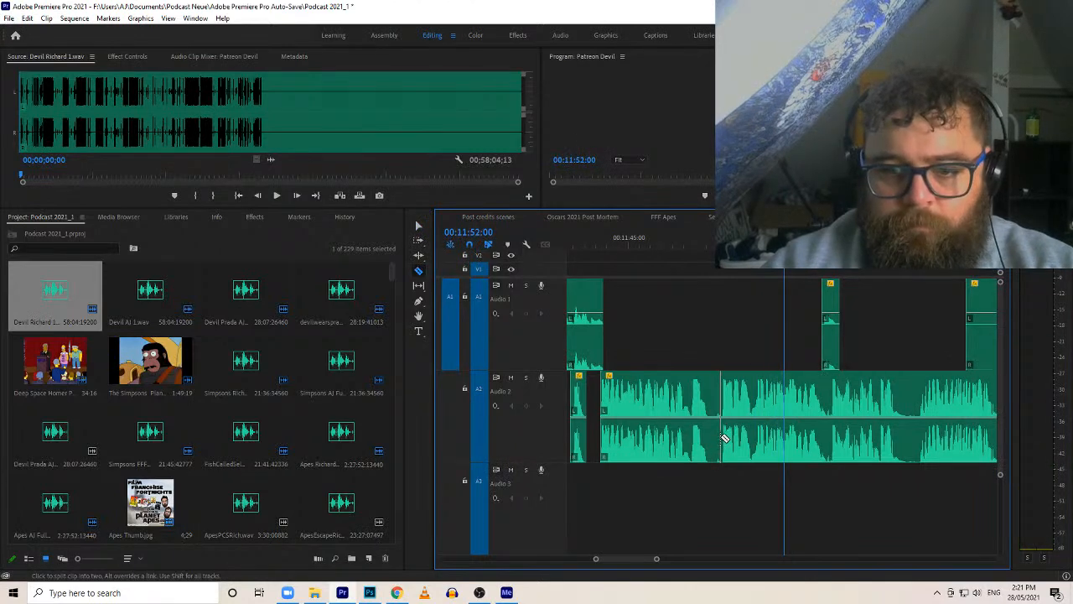
key("a")
left_click(714, 442)
key("c")
left_click(722, 437)
key("a")
left_click(740, 438)
left_click_drag(759, 437, 737, 435)
left_click(692, 246)
left_click_drag(716, 387, 712, 391)
left_click(676, 244)
key("space")
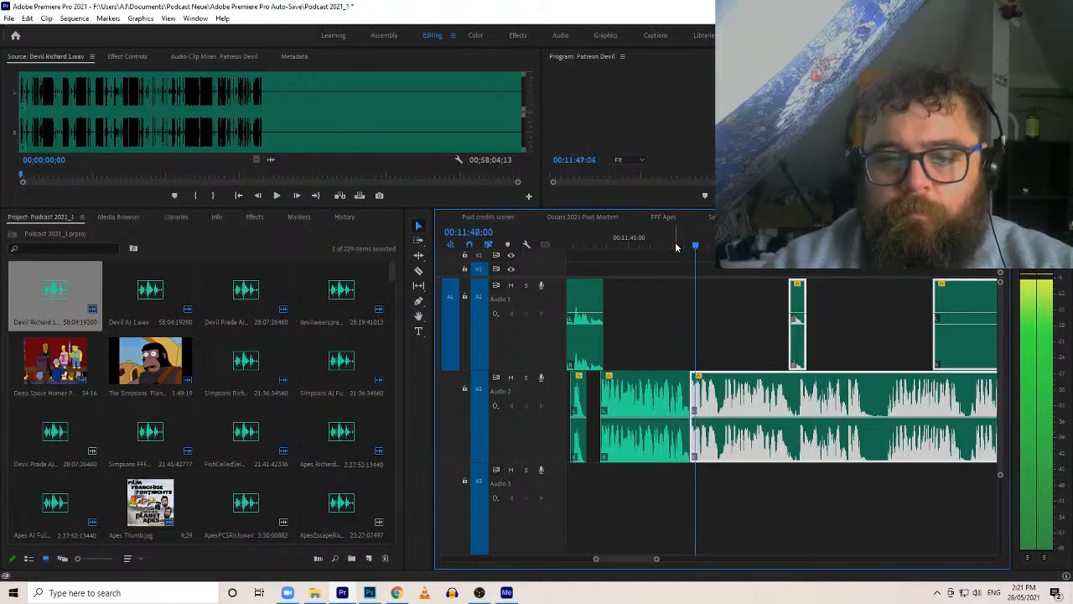
Trim the start of the Audio 2 piece after the join to about 00:11:48:05 and listen to it
left_click_drag(691, 234, 701, 232)
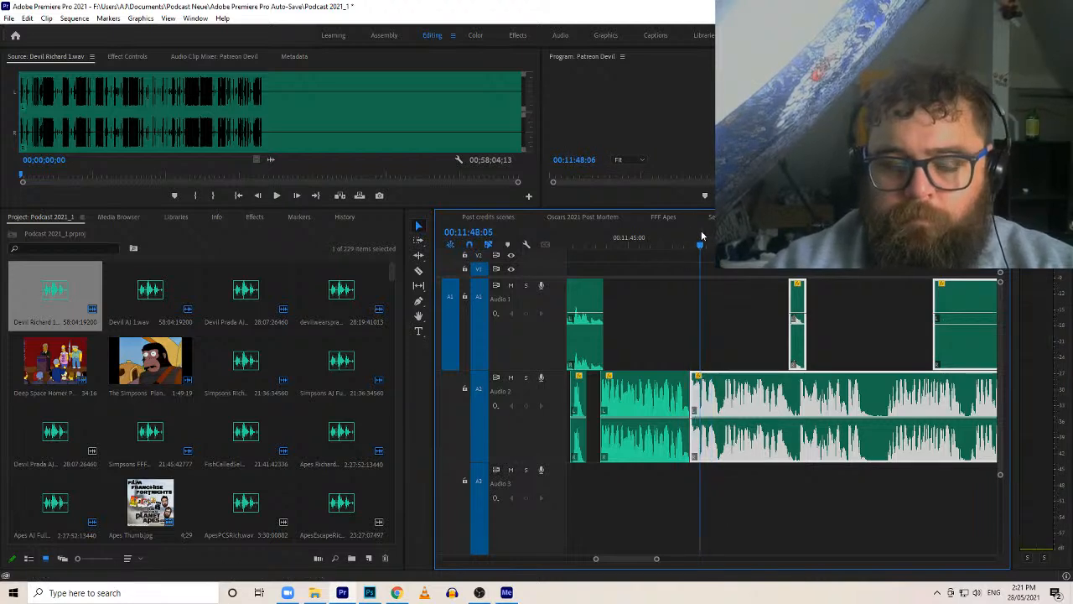
left_click(714, 324)
left_click_drag(695, 380, 711, 384)
key("space")
key("space")
Shift all following clips earlier so Audio 2 resumes at about 00:11:47:12, and play the join
key("a")
left_click(728, 395)
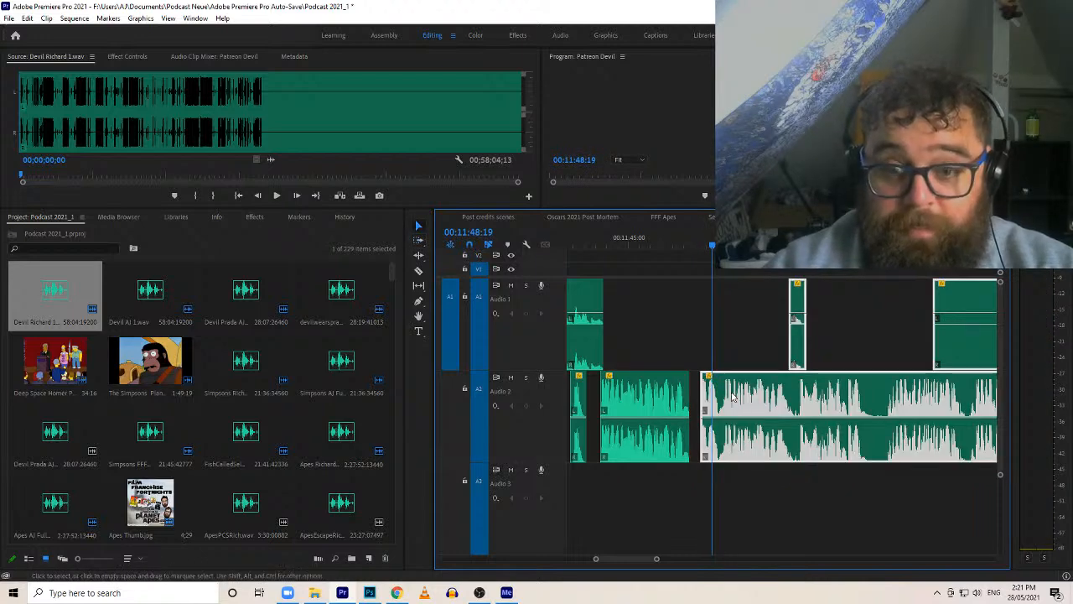
left_click(684, 241)
mouse_move(728, 401)
left_mouse_down()
mouse_move(706, 402)
mouse_move(717, 396)
left_mouse_up()
left_click(679, 241)
key("space")
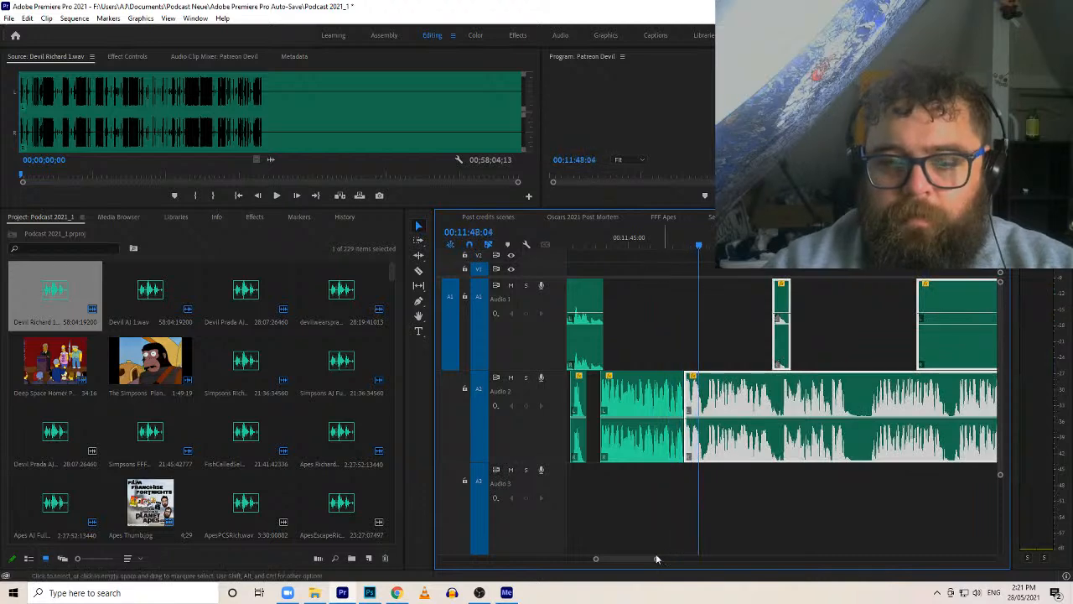
Trim about two frames off the start of the Audio 2 piece at 00:11:47:12, close the gap with all following clips, and replay the join
left_click_drag(657, 560, 635, 560)
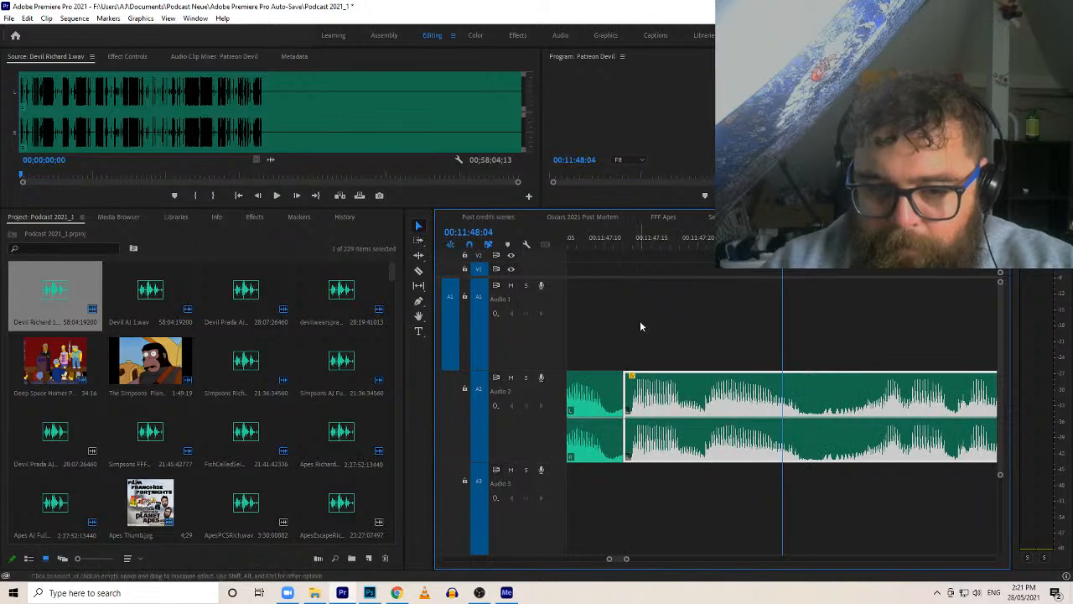
mouse_move(623, 384)
left_mouse_down()
mouse_move(608, 381)
mouse_move(639, 383)
left_mouse_up()
key("a")
left_click(677, 403)
left_click_drag(702, 403, 683, 405)
left_click_drag(615, 248, 471, 256)
key("space")
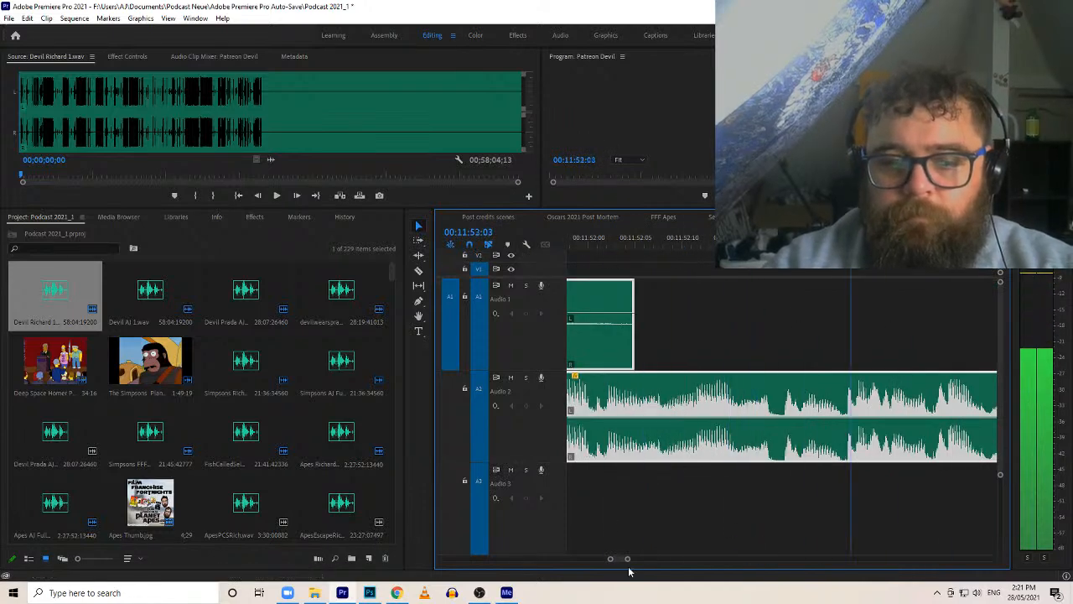
Trim Audio 1 to the short sound at about 00:12:03:02, cut after it, and trim the remaining piece to about 00:12:04:21
left_click_drag(627, 558, 647, 557)
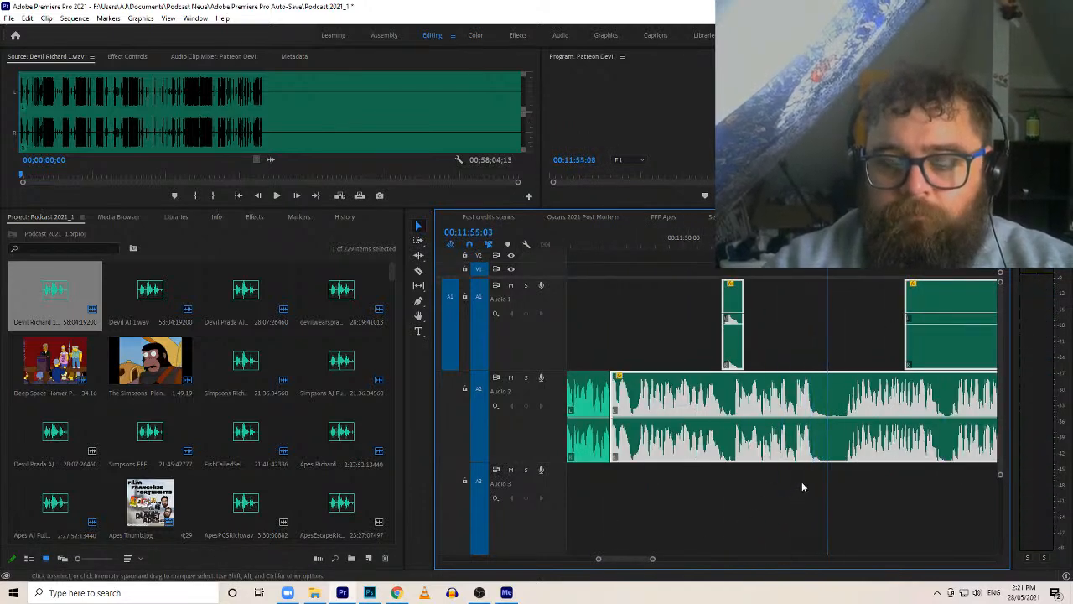
left_click(895, 334)
left_click_drag(901, 335, 890, 336)
key("c")
left_click(904, 336)
left_click_drag(907, 332, 940, 336)
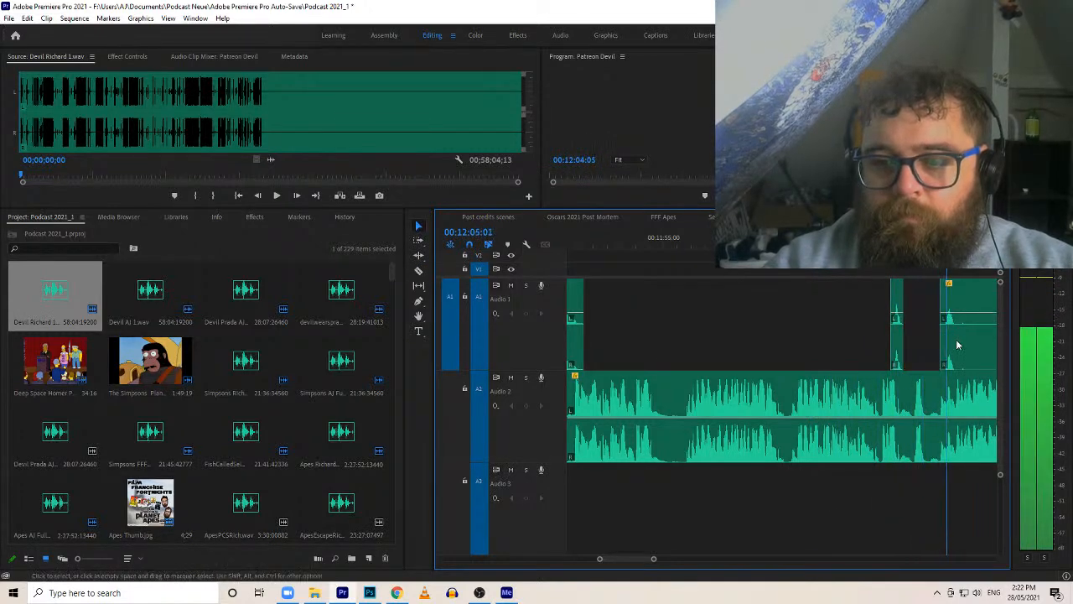
Isolate the Audio 1 sound at about 00:12:12:12 and trim the following piece to start at about 00:12:14:10
left_click_drag(571, 345, 823, 352)
key("c")
key("ctrl+k")
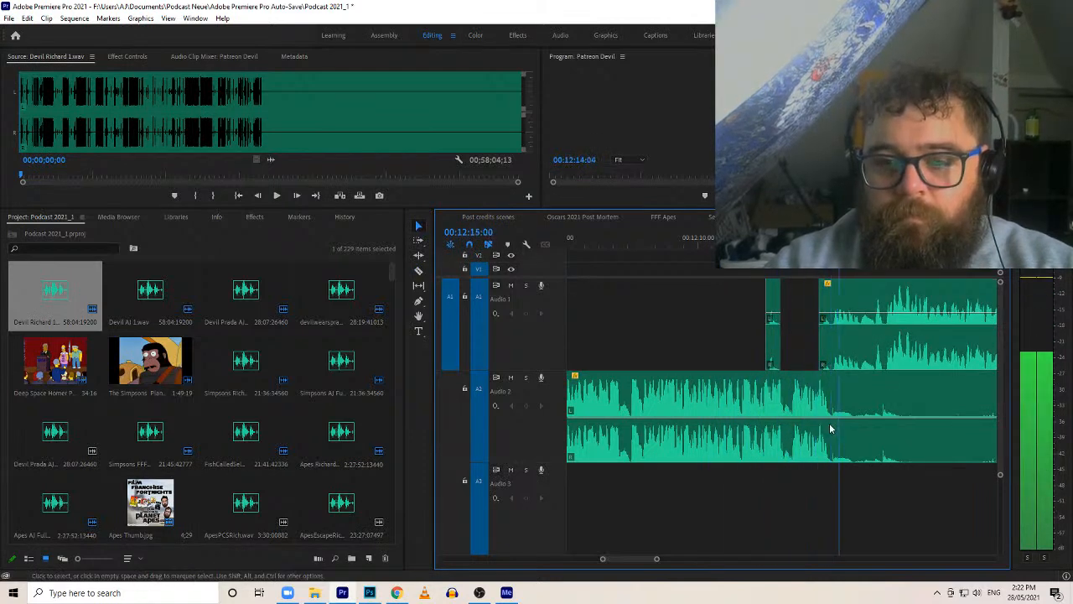
Trim the quiet Audio 2 stretch from about 00:12:14:21 up to the speech at about 00:12:22:03
left_click_drag(833, 421, 957, 393)
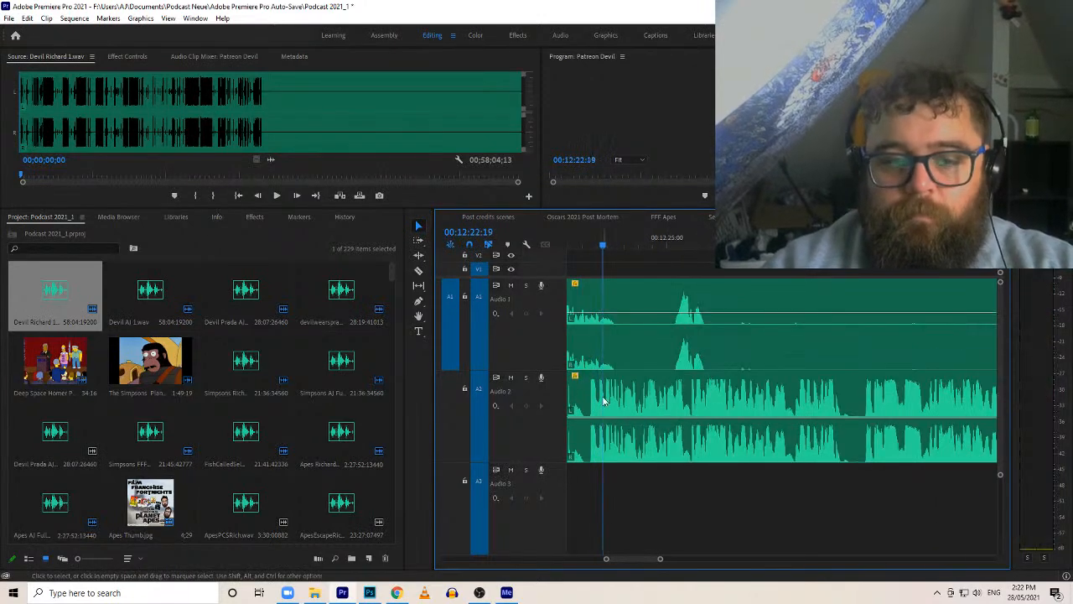
left_click_drag(574, 387, 587, 387)
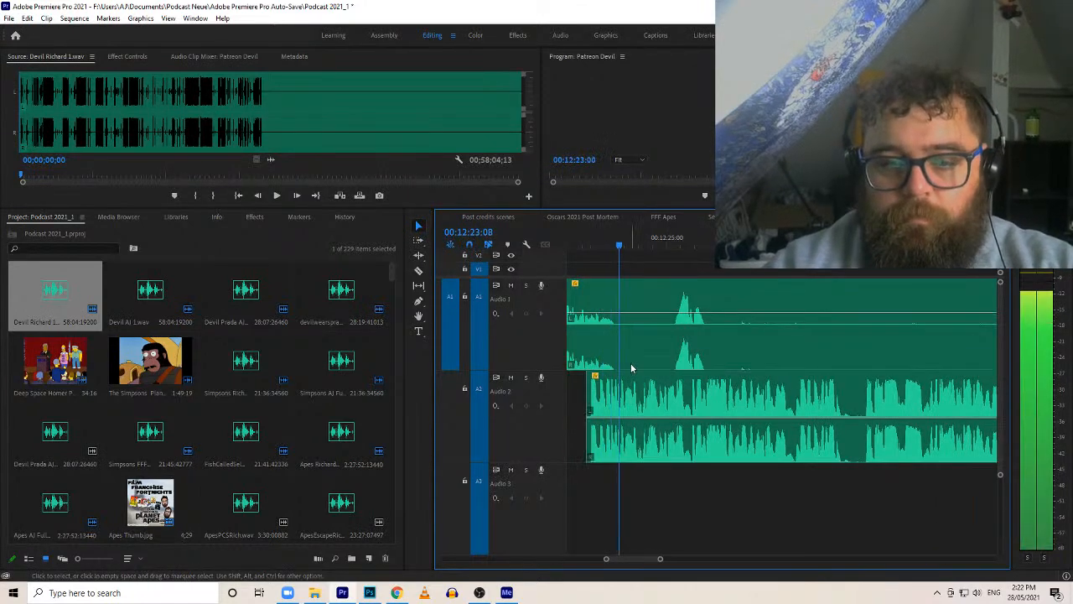
Isolate the short Audio 1 sounds at about 00:12:25:08 and 00:12:44:04, and trim the following piece to start at about 00:12:54:07
left_click_drag(621, 356, 980, 349)
key("c")
left_click(705, 334)
key("v")
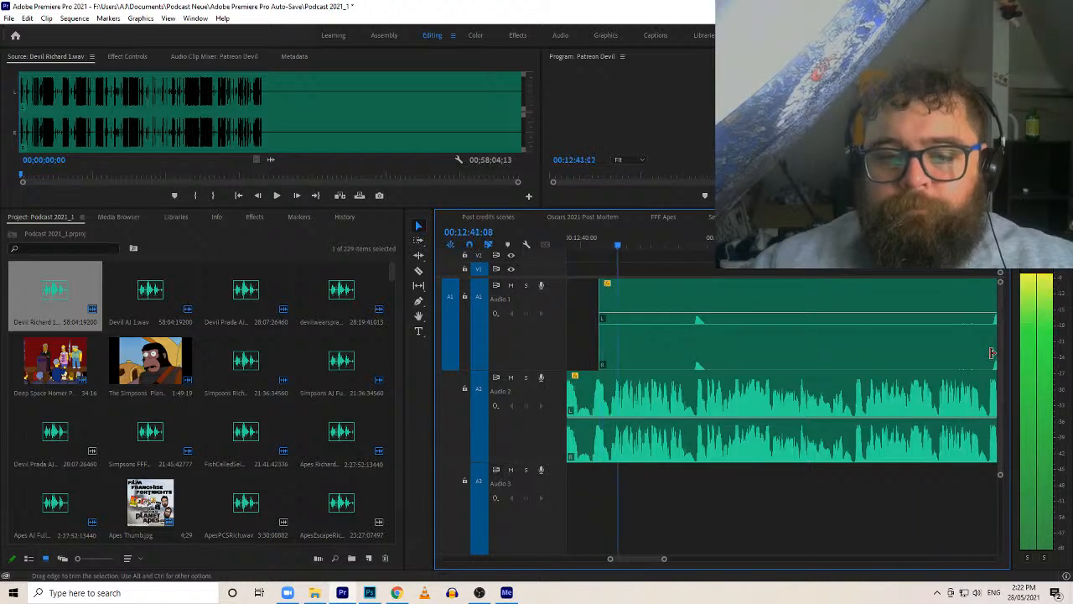
left_click_drag(601, 331, 987, 355)
left_click(713, 353)
key("v")
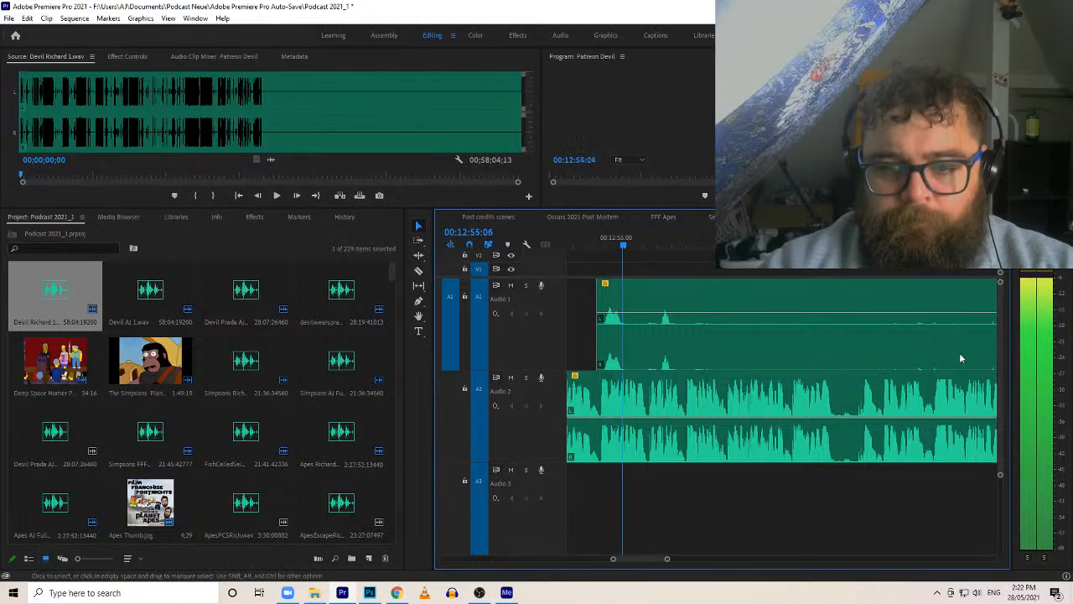
Isolate the Audio 1 sounds at about 00:12:54:07 and 00:12:56:08, and trim the following piece to start at 00:13:09:04
key("c")
left_click(625, 340)
key("v")
left_click_drag(628, 333, 977, 365)
key("c")
left_click(676, 340)
key("v")
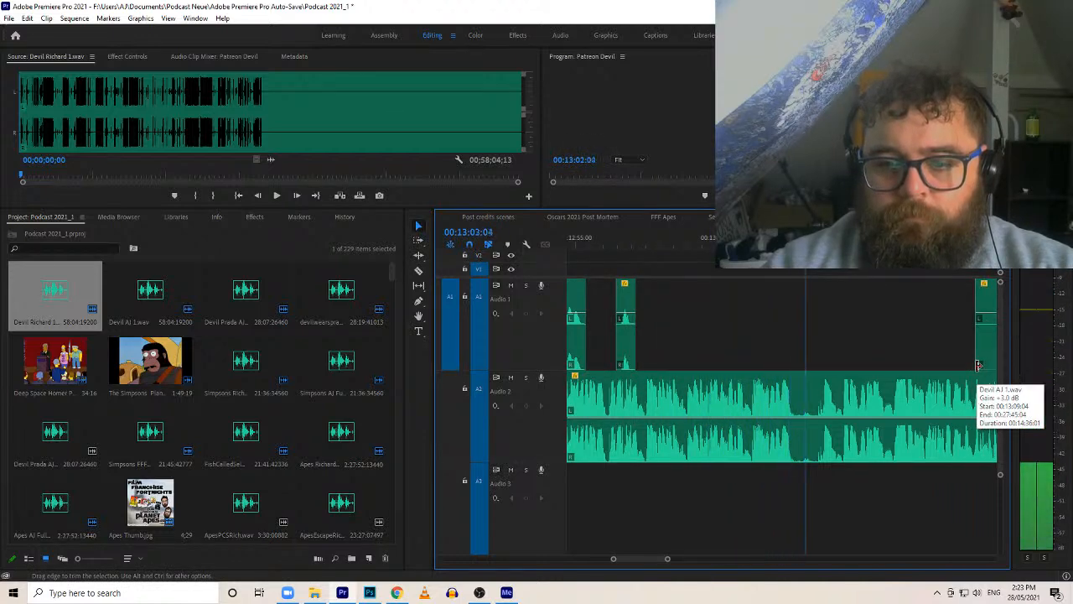
Cut out the Audio 2 stretch after about 00:13:02:23, move all following clips earlier to close the gap, and replay the join
key("space")
key("c")
left_click(843, 433)
key("a")
left_click(864, 446)
left_click_drag(863, 447, 820, 447)
left_click(780, 237)
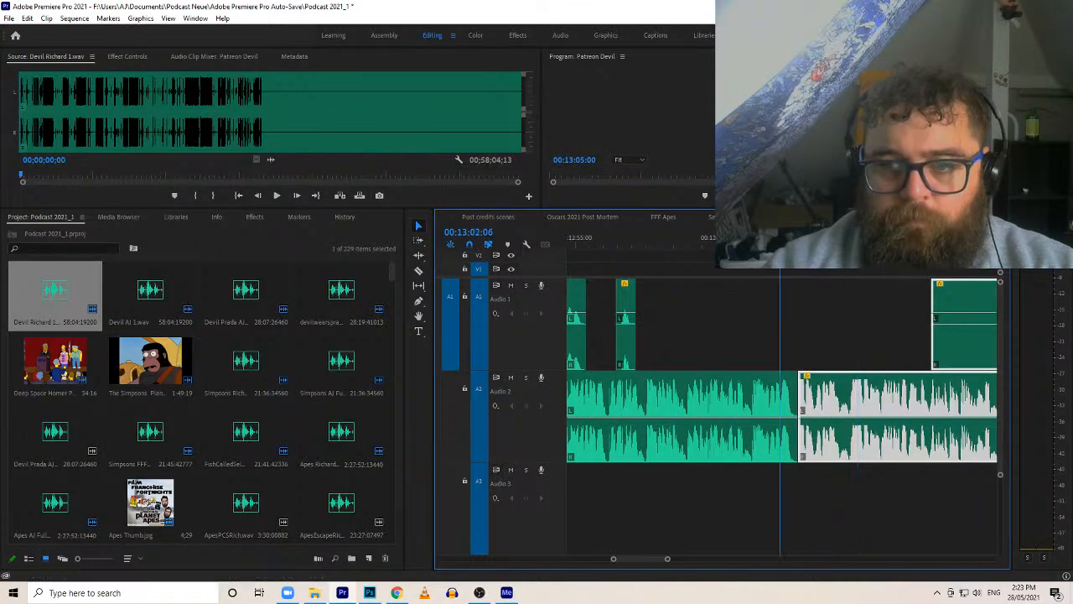
key("space")
left_click(807, 319)
Trim Audio 1 up to its speech, cut Audio 2 there, and move all following clips earlier so Audio 1 starts at about 00:13:19:11
left_click_drag(934, 342, 957, 349)
key("c")
left_click(966, 406)
key("a")
left_click(963, 359)
key("v")
left_click_drag(977, 356, 951, 348)
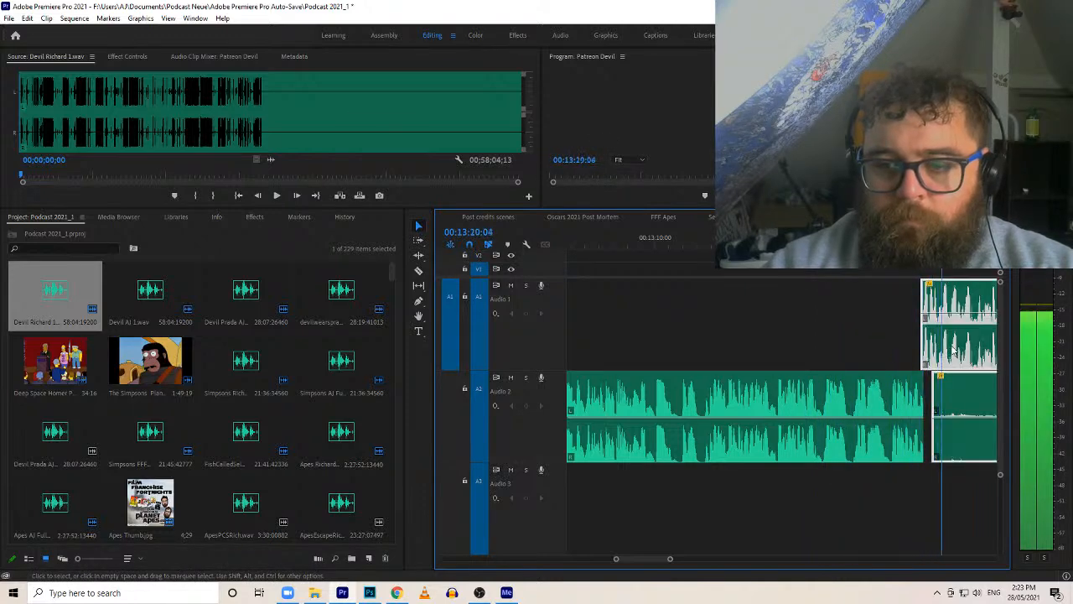
key("space")
key("space")
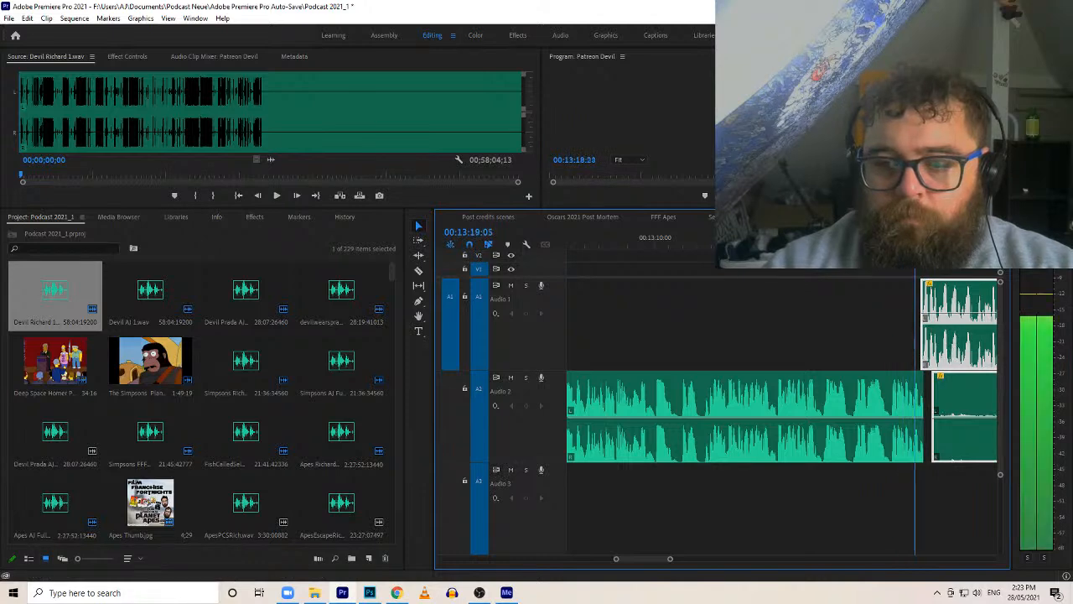
Trim the quiet Audio 2 piece up to the short sound at about 00:13:22:21 and cut after that sound
left_click(919, 428)
left_click(947, 449)
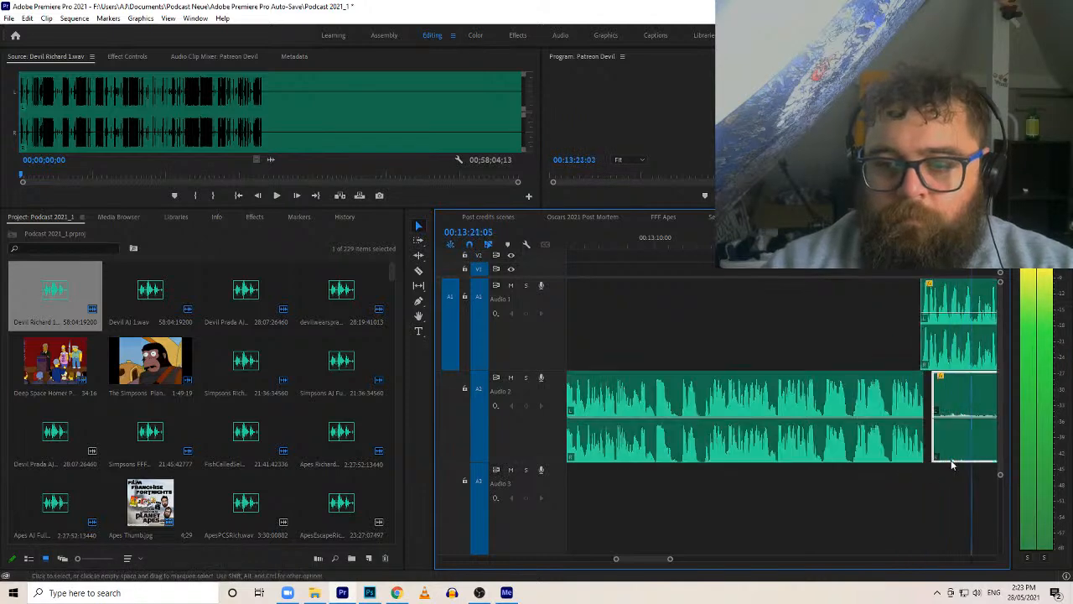
scroll(951, 464, "down", 3)
scroll(677, 560, "up", 2)
left_click_drag(858, 429, 952, 440)
left_click(953, 433)
key("v")
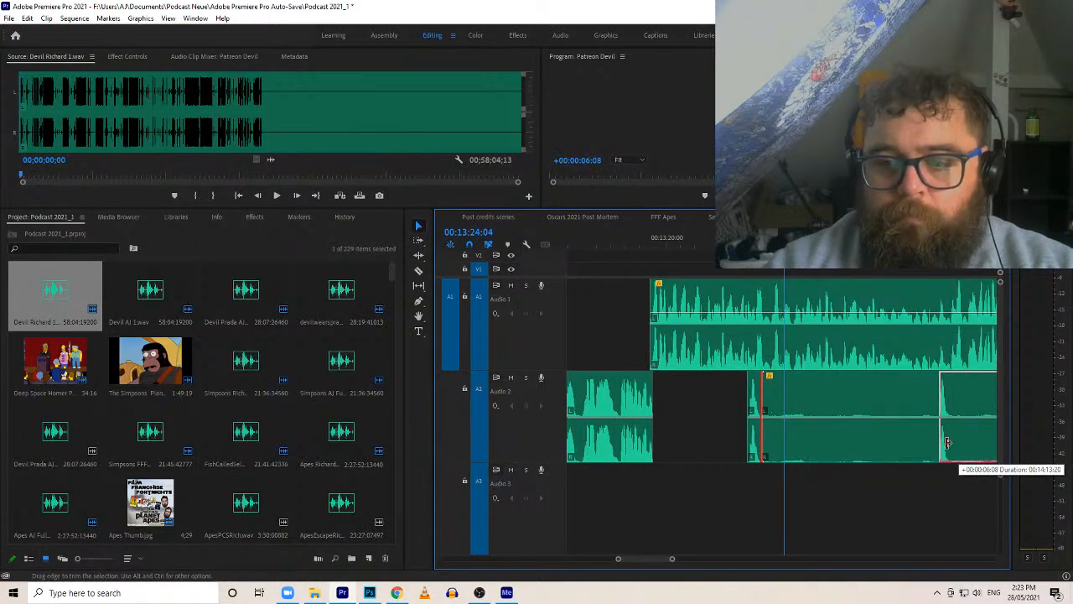
Isolate the Audio 2 sound at about 00:13:29:14 and trim the following piece to start at about 00:13:35:06
key("c")
left_click_drag(944, 445, 984, 448)
key("space")
left_click(955, 430)
key("v")
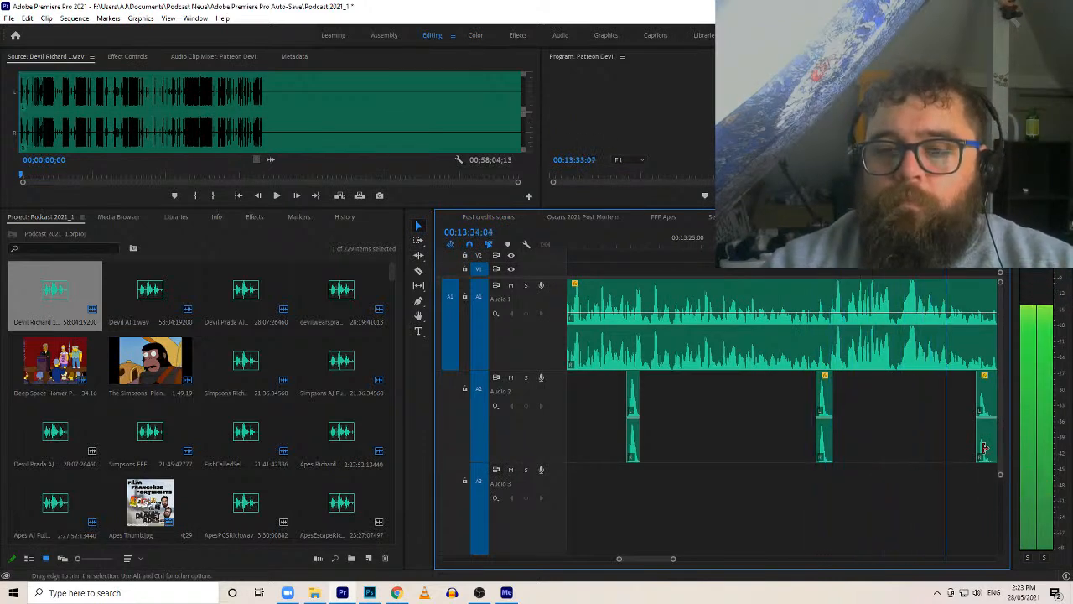
Cut Audio 2 after the sound at about 00:13:35:06 and trim the following piece to start at about 00:13:42:17
key("p")
left_click(606, 421)
key("v")
left_click_drag(609, 407, 802, 394)
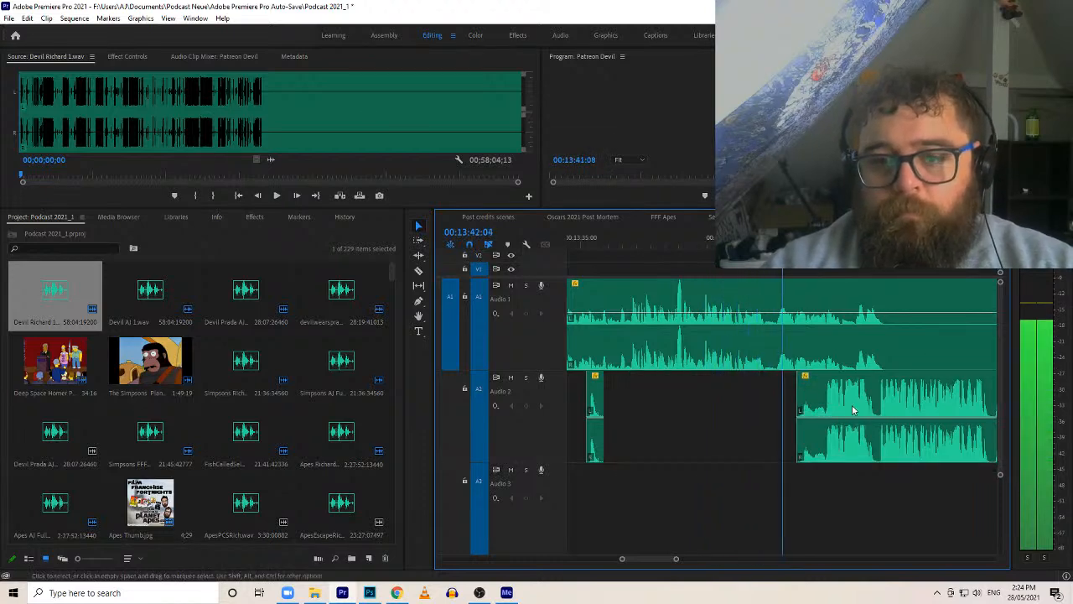
Clear the quiet Audio 1 stretch after about 00:13:45:20, trim the Audio 2 speech to start at about 00:13:45:15, and replay the overlap
left_click_drag(798, 379, 826, 374)
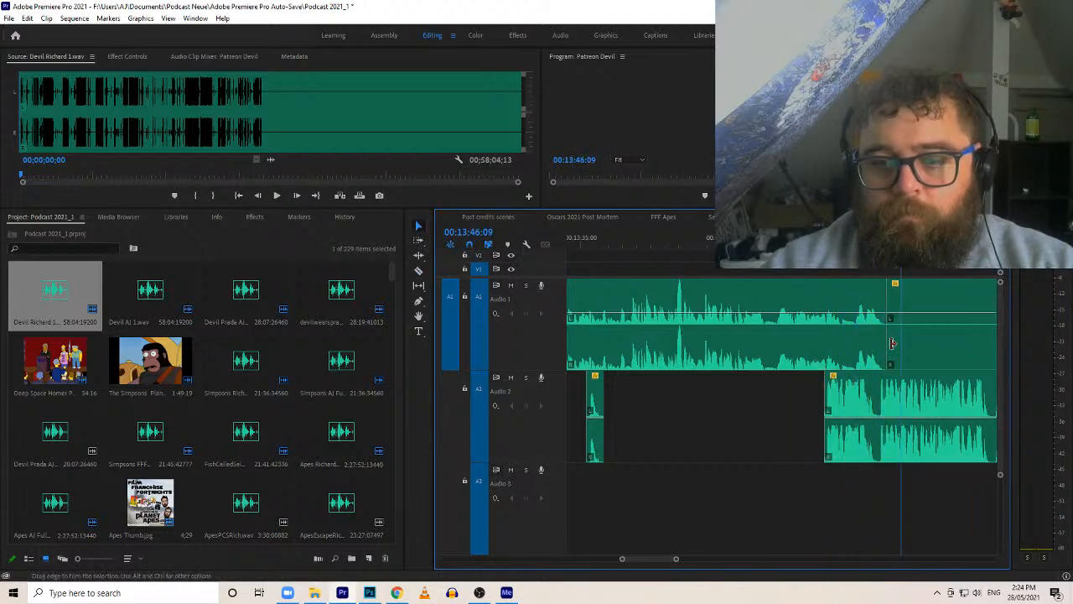
left_click_drag(892, 343, 962, 343)
left_click_drag(832, 383, 880, 383)
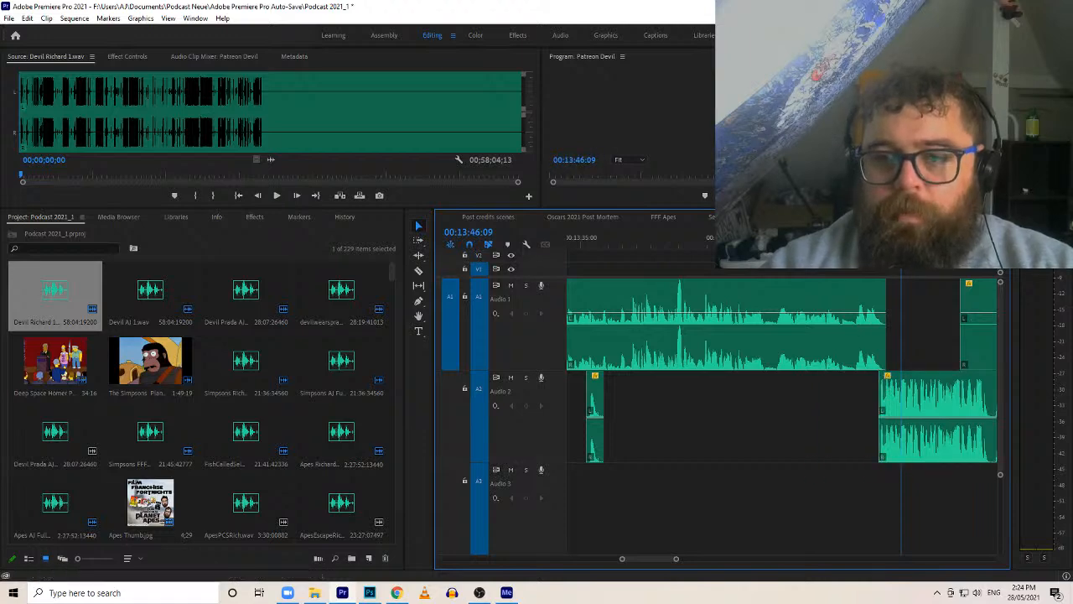
left_click(805, 239)
key("space")
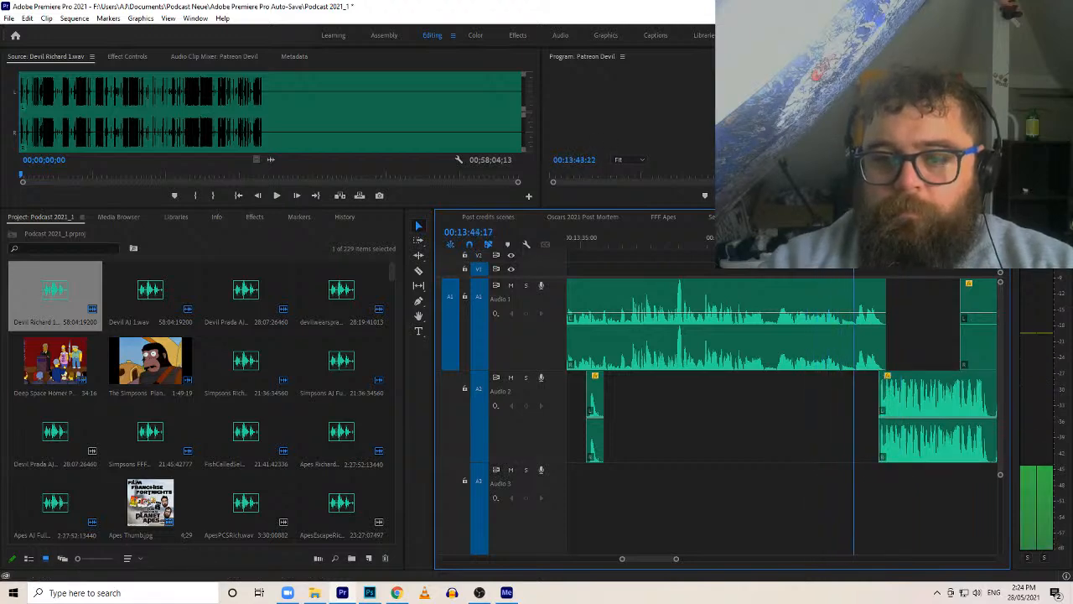
Isolate the Audio 1 sound at about 00:13:51:20, trim its following piece to about 00:13:54:03, and cut Audio 2 at that point
left_click_drag(967, 338, 1020, 352)
left_click_drag(941, 341, 880, 339)
key("c")
left_click(953, 344)
key("v")
key("c")
left_click(881, 419)
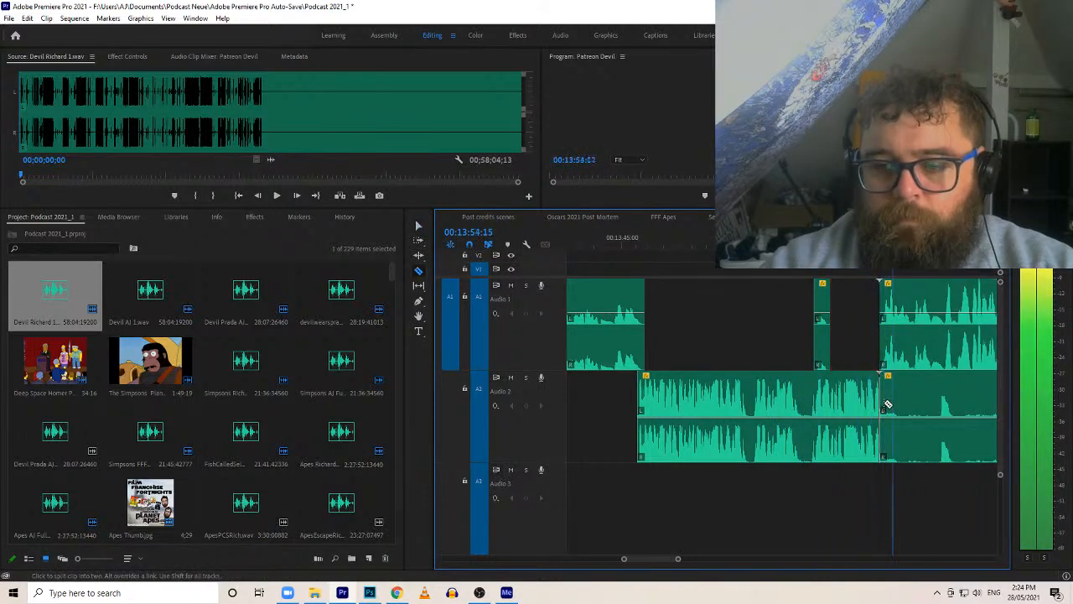
Isolate the Audio 2 sound at about 00:13:56:07 and trim the following quiet piece to start at about 00:14:11:02
key("v")
left_click_drag(884, 392, 944, 384)
left_click(869, 238)
key("space")
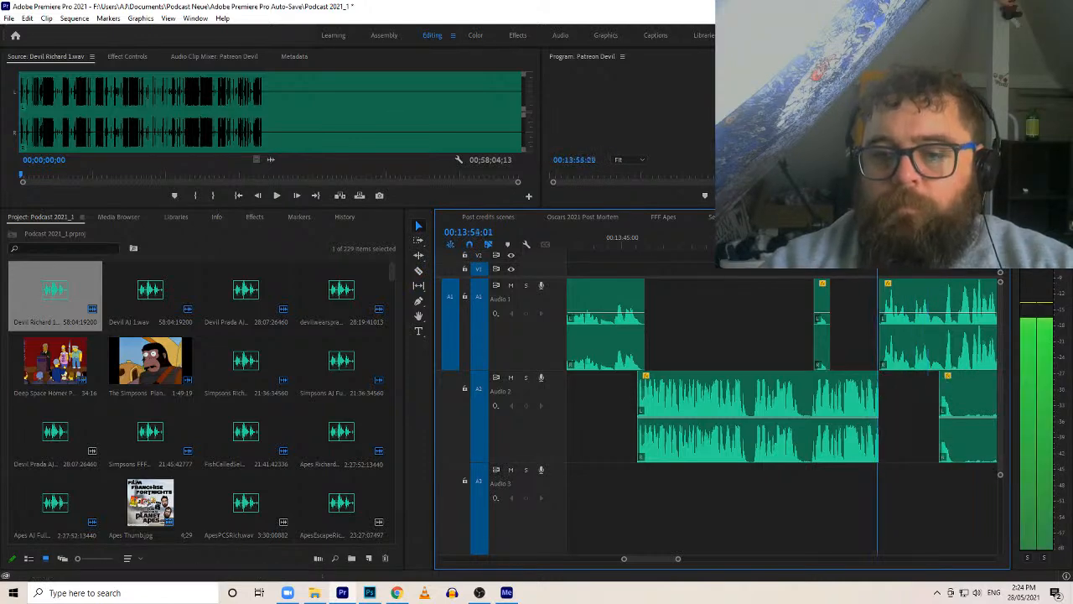
key("c")
left_click(958, 420)
key("v")
left_click_drag(961, 392, 991, 396)
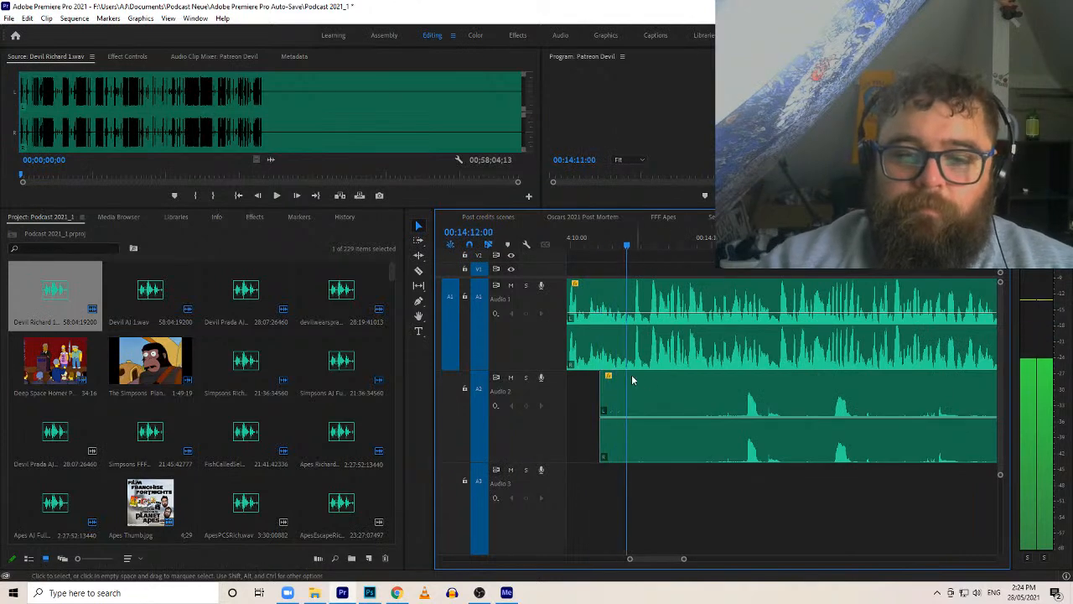
Trim Audio 2 to the short sound at about 00:14:16:04, cut after it, and trim the quiet part that follows
left_click_drag(607, 379, 746, 379)
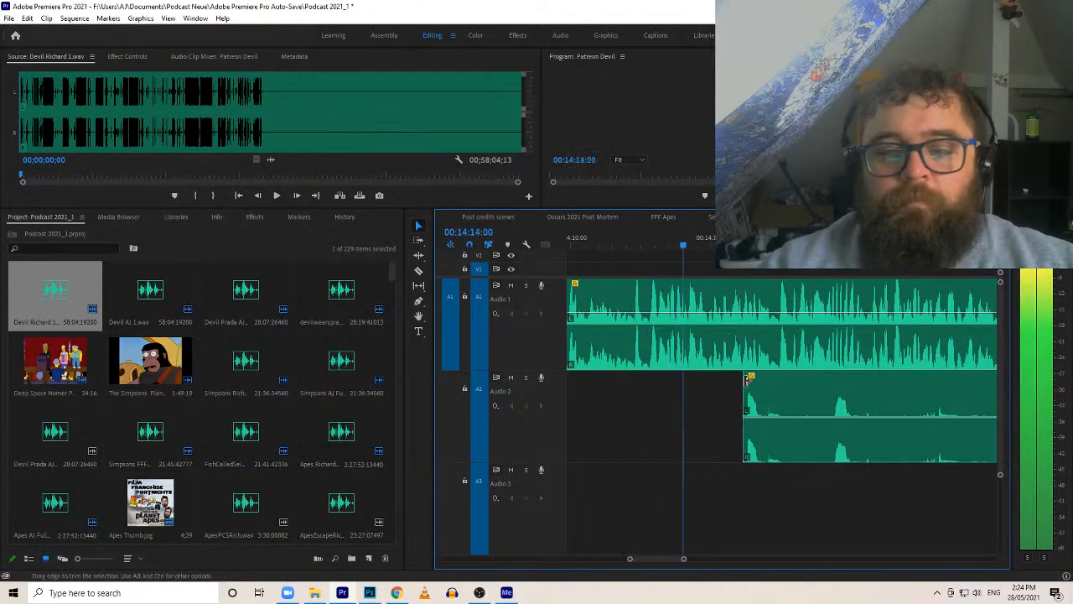
key("c")
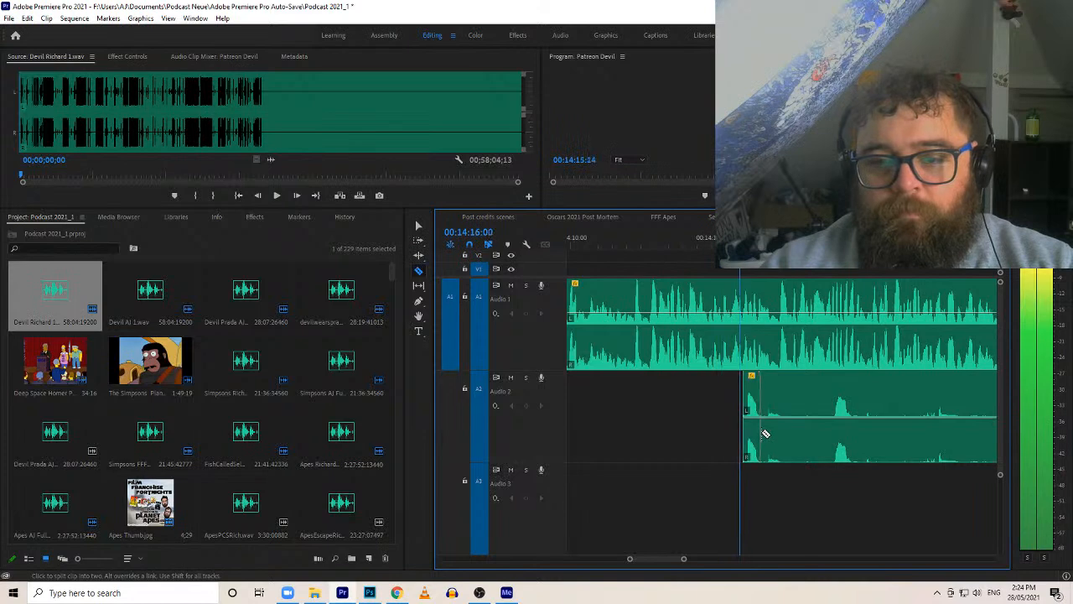
key("v")
left_click_drag(763, 430, 962, 436)
Cut around the brief Audio 2 sounds from about 00:14:19:09 and trim the remaining quiet piece to start at about 00:15:00:02
key("c")
left_click(853, 434)
key("v")
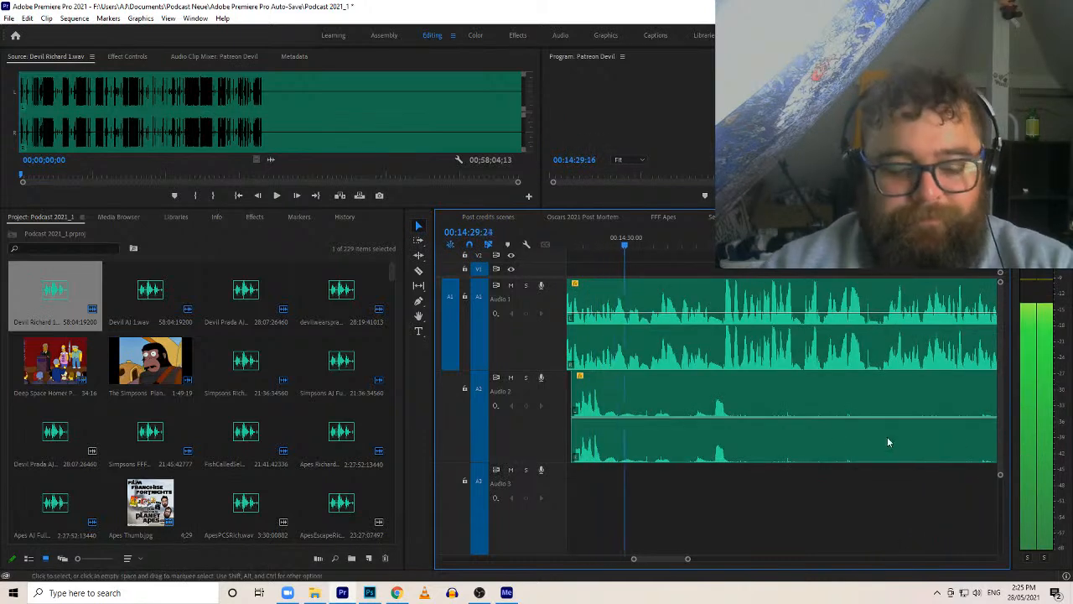
left_click_drag(602, 447, 996, 450)
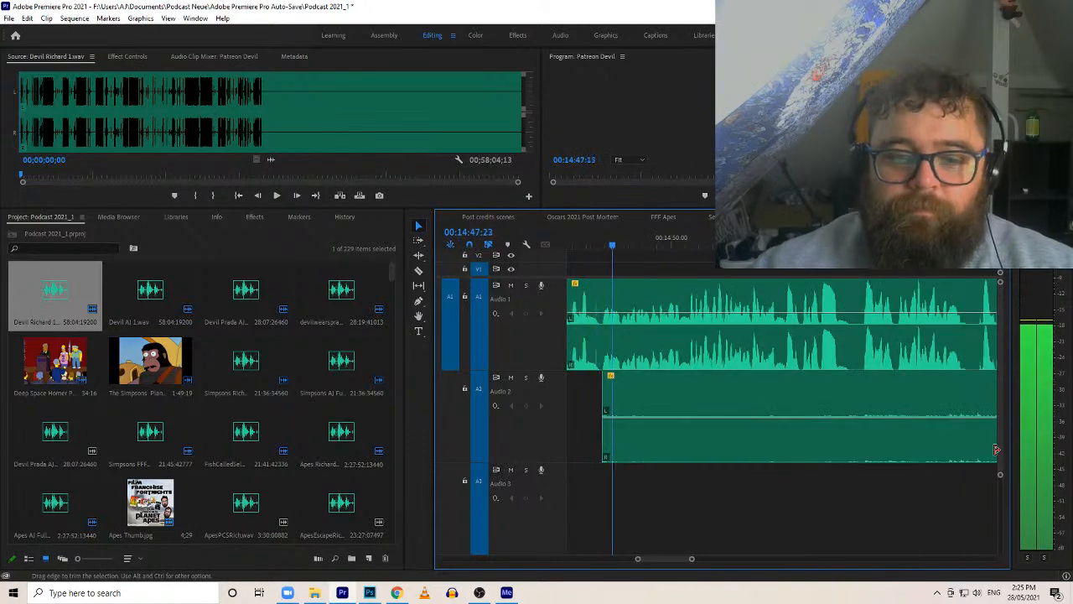
left_click_drag(996, 450, 962, 416)
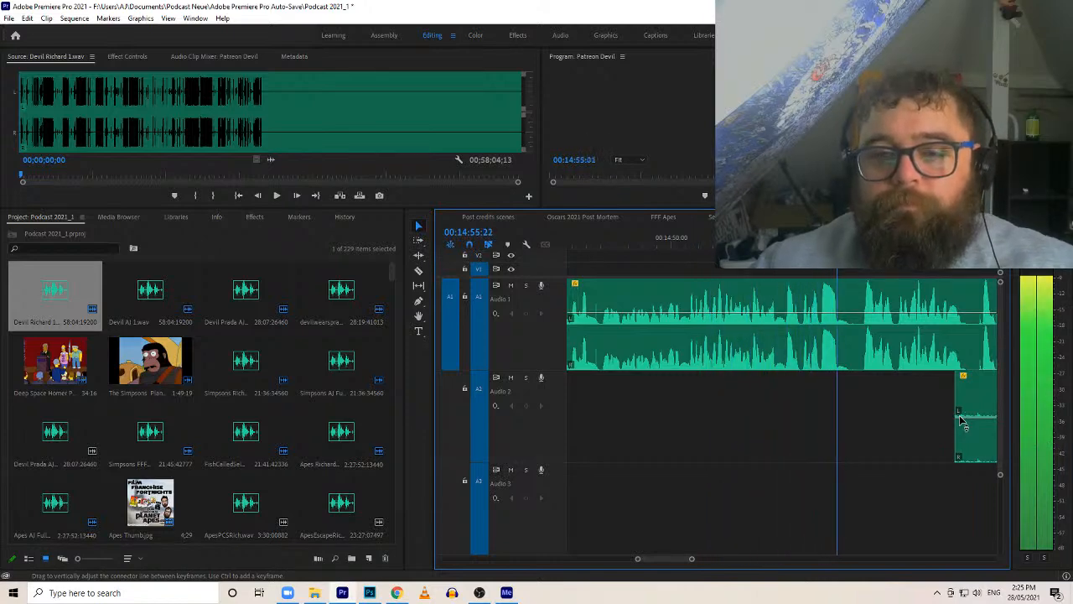
Cut out the Audio 1 stretch from about 00:14:55:07 to 00:14:56:20 and move all following clips earlier to close the gap
key("p")
key("space")
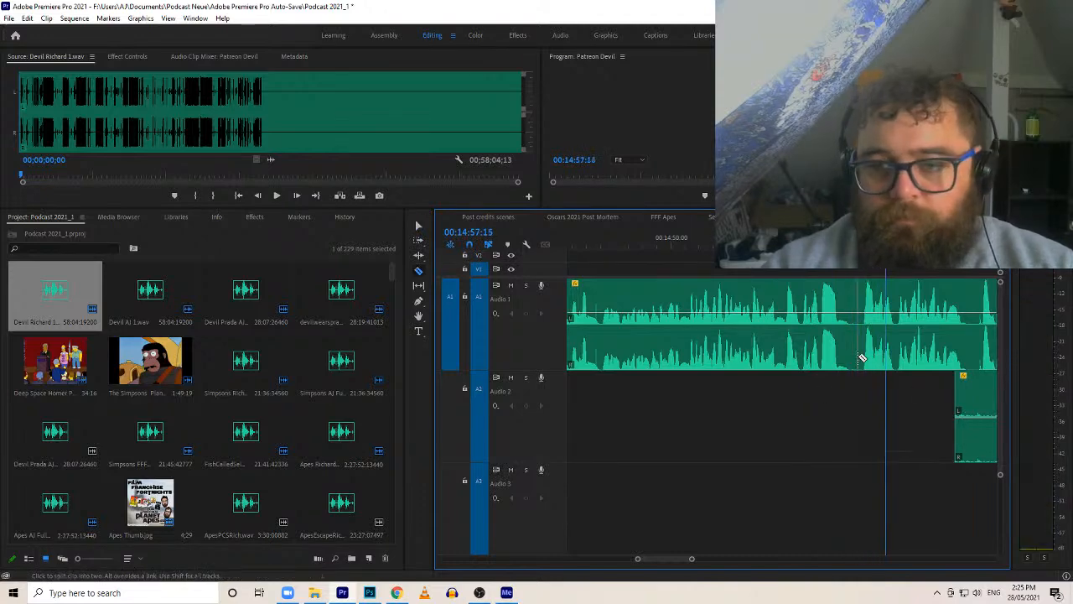
key("a")
left_click(870, 353)
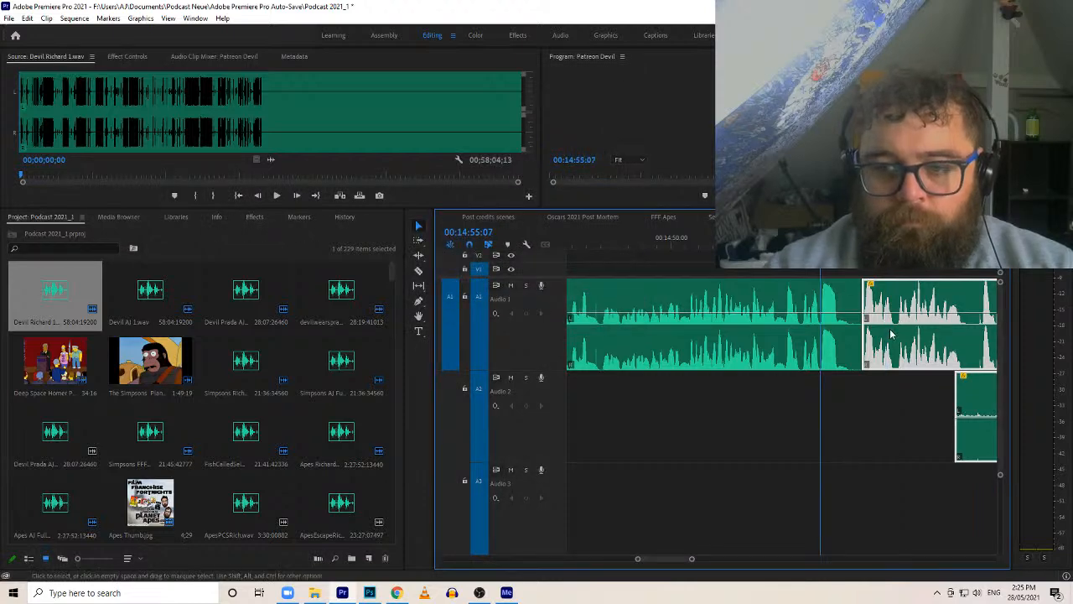
left_click_drag(906, 342, 879, 344)
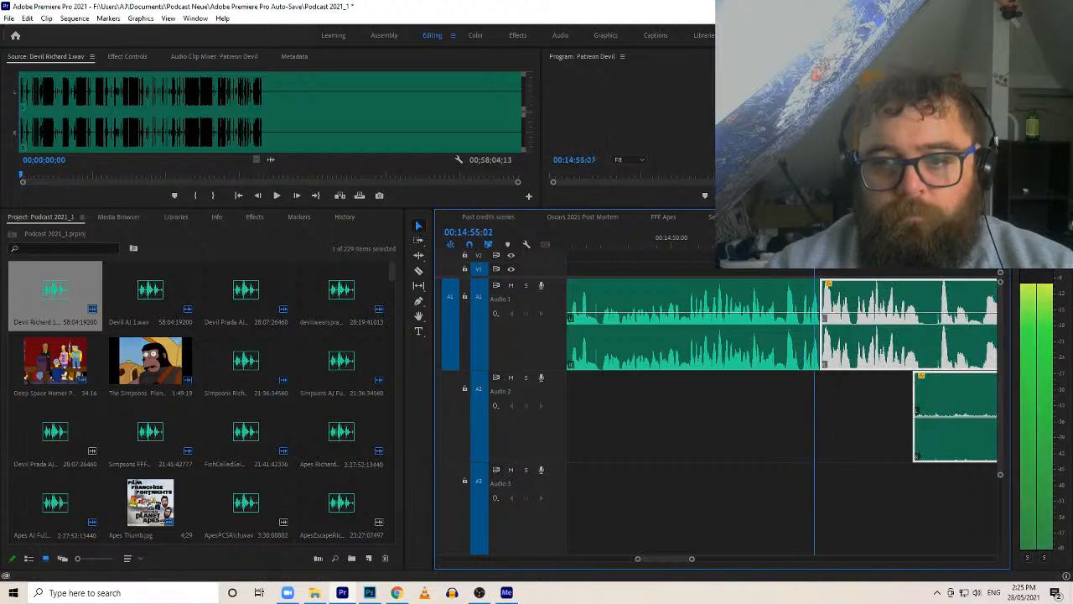
Trim the quiet start of the Audio 2 piece up to its speech at about 00:15:01:20
left_click(873, 414)
left_click_drag(918, 409, 885, 398)
key("space")
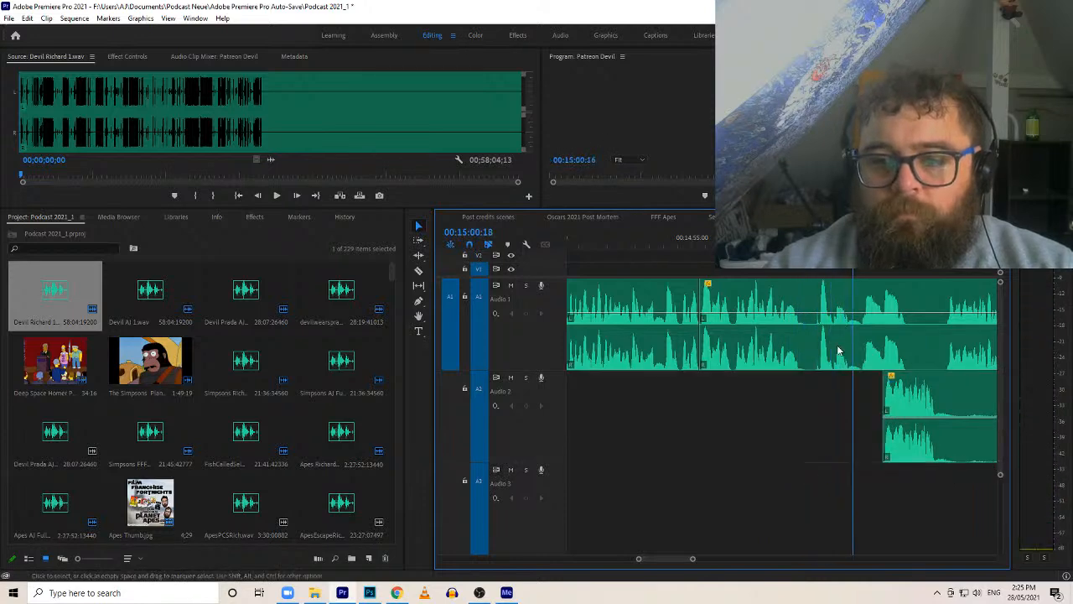
Cut out the Audio 1 speech just after 00:14:59:00, move all following clips earlier to close the gap, and play past the join
key("c")
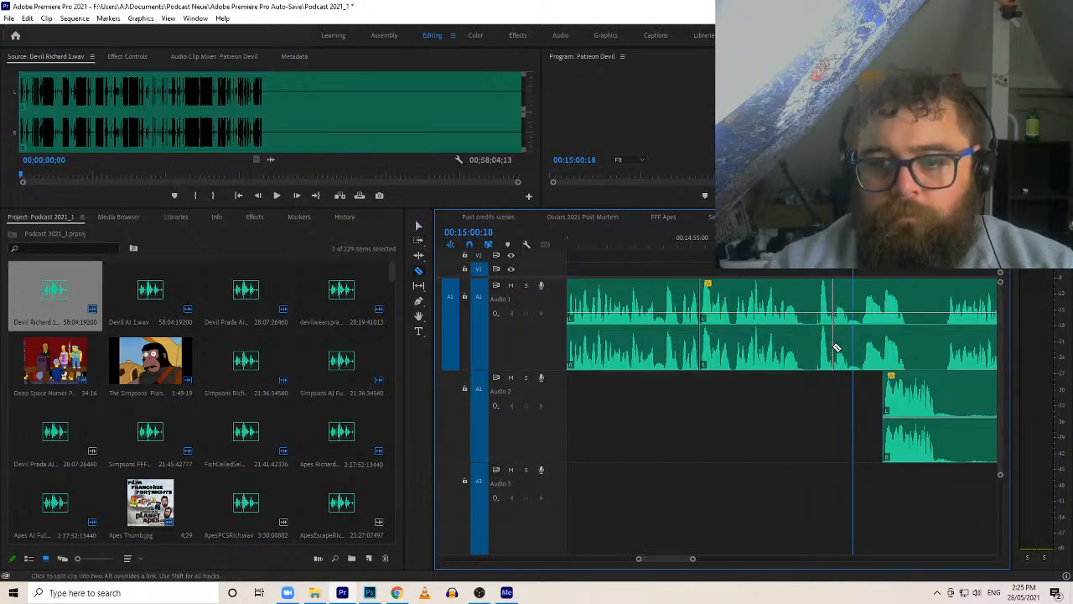
left_click(848, 339)
left_click_drag(897, 344, 865, 344)
key("space")
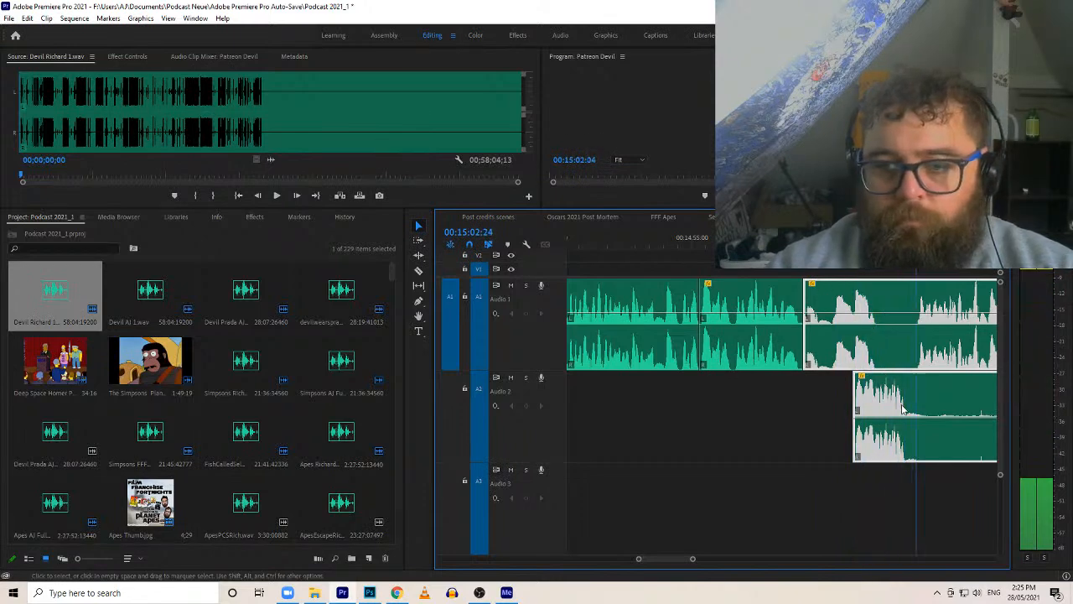
Split Audio 2 at 00:15:03:09, shift its speech to start at about 00:15:01:10, and replay it
key("c")
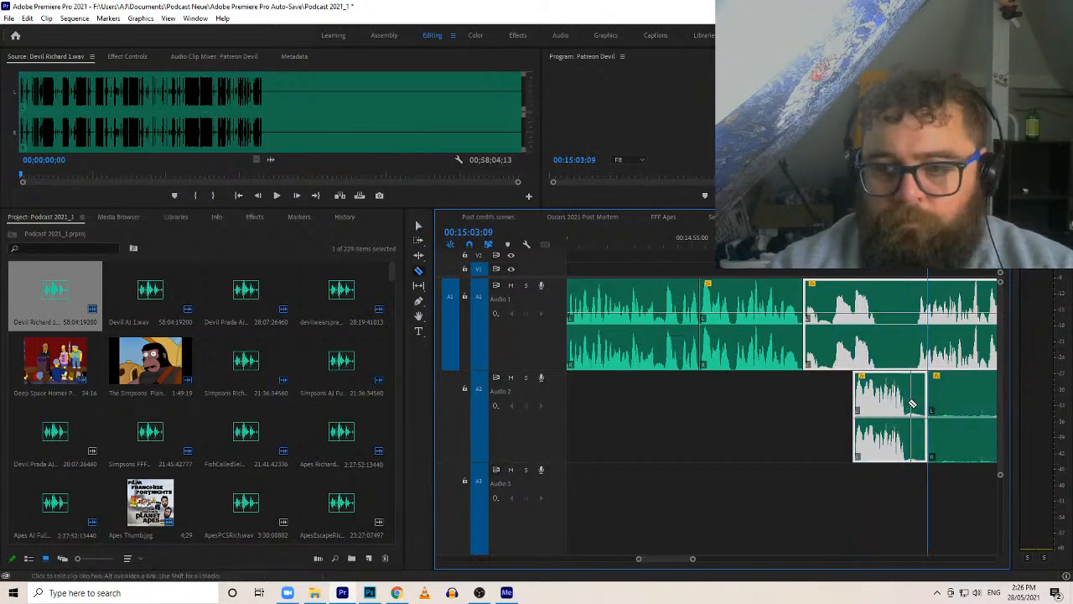
left_click_drag(867, 396, 886, 395)
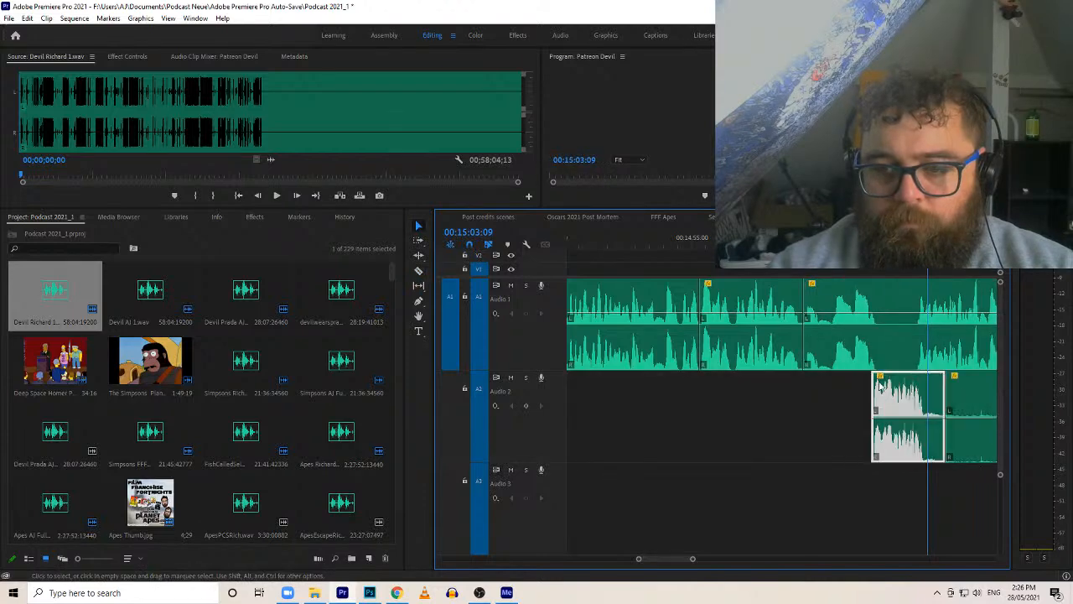
key("space")
Cut Audio 1 at about 00:15:01:15 and trim the following piece up to the speech at about 00:15:02:21
key("c")
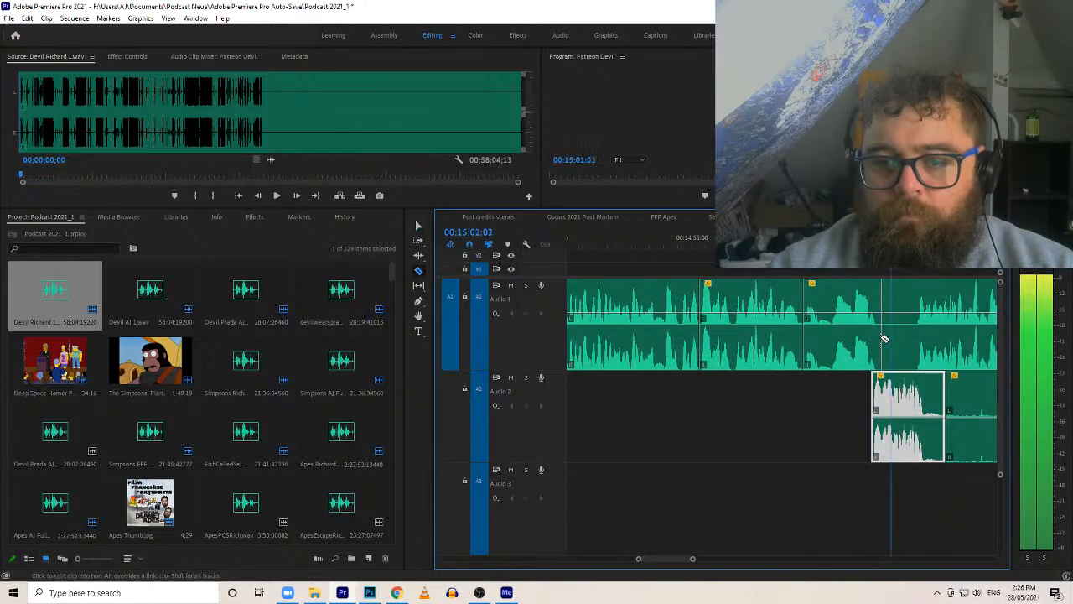
left_click(879, 339)
key("v")
left_click_drag(881, 338, 912, 347)
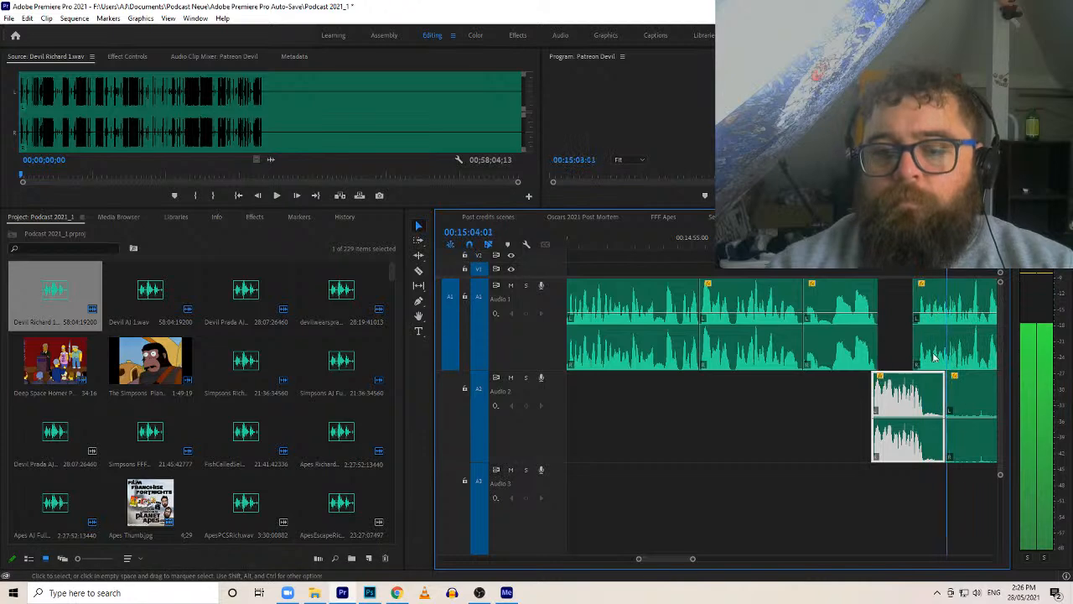
Isolate the short Audio 2 sound at about 00:15:11:12 and trim the remaining piece to start at about 00:15:21:10
key("c")
left_click(957, 404)
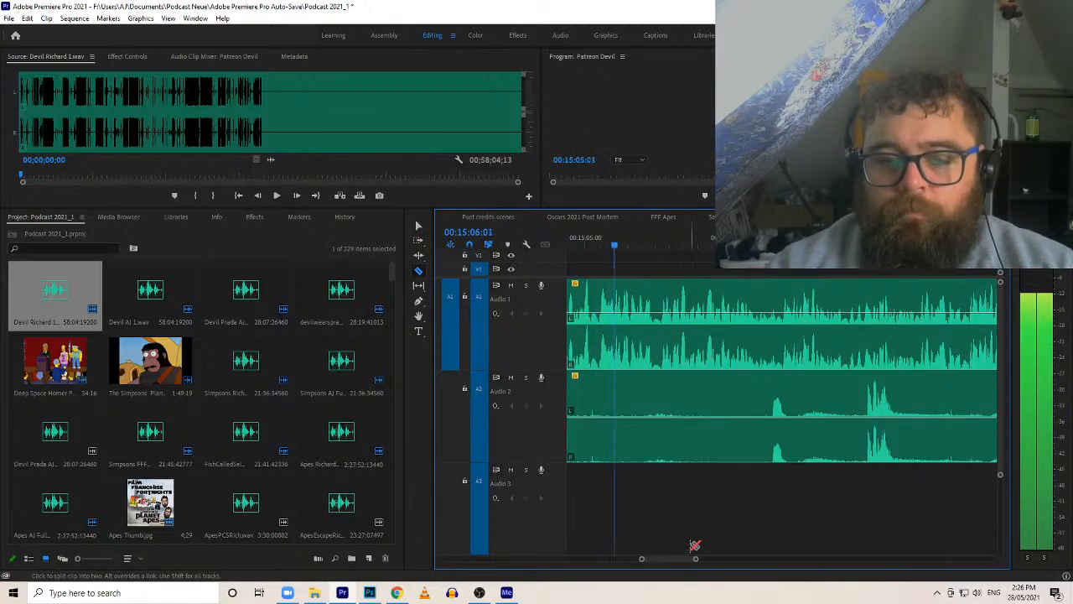
left_click_drag(696, 561, 705, 560)
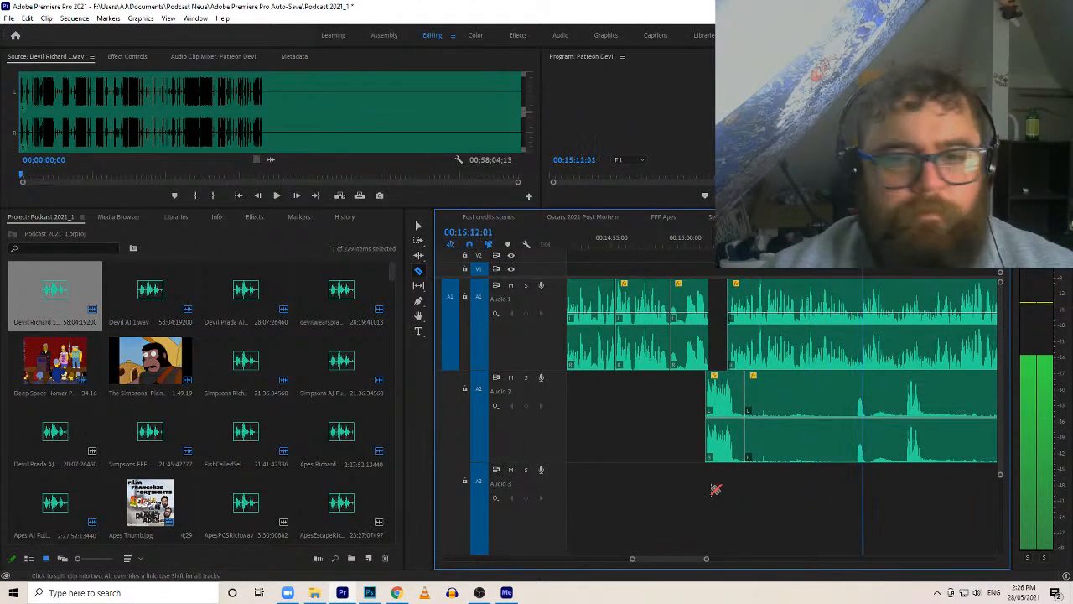
left_click_drag(753, 396, 909, 376)
key("v")
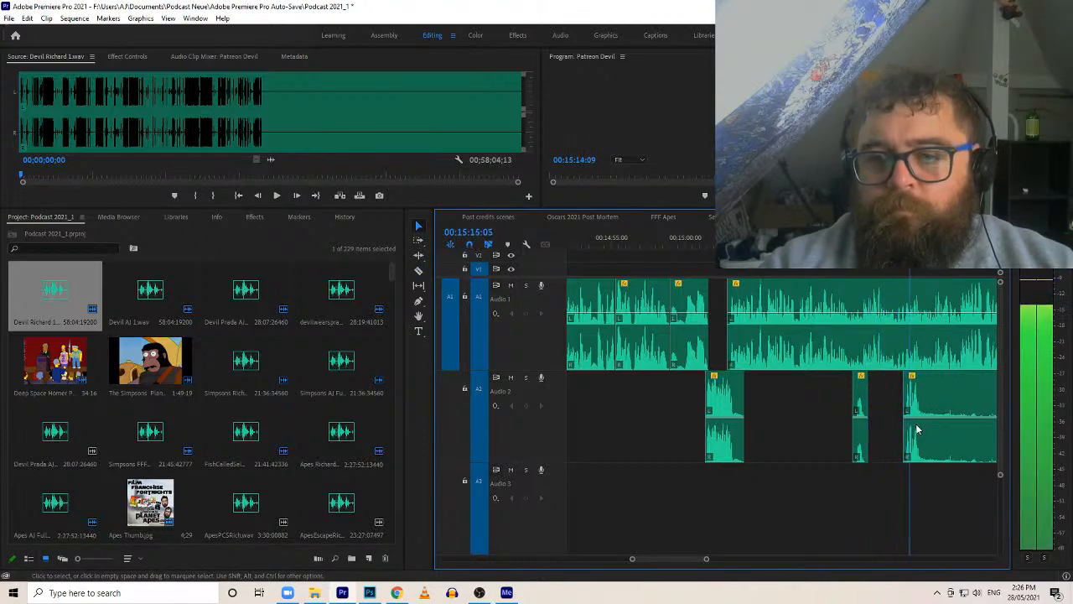
mouse_move(905, 401)
left_mouse_down()
mouse_move(994, 401)
mouse_move(893, 403)
mouse_move(920, 401)
left_mouse_up()
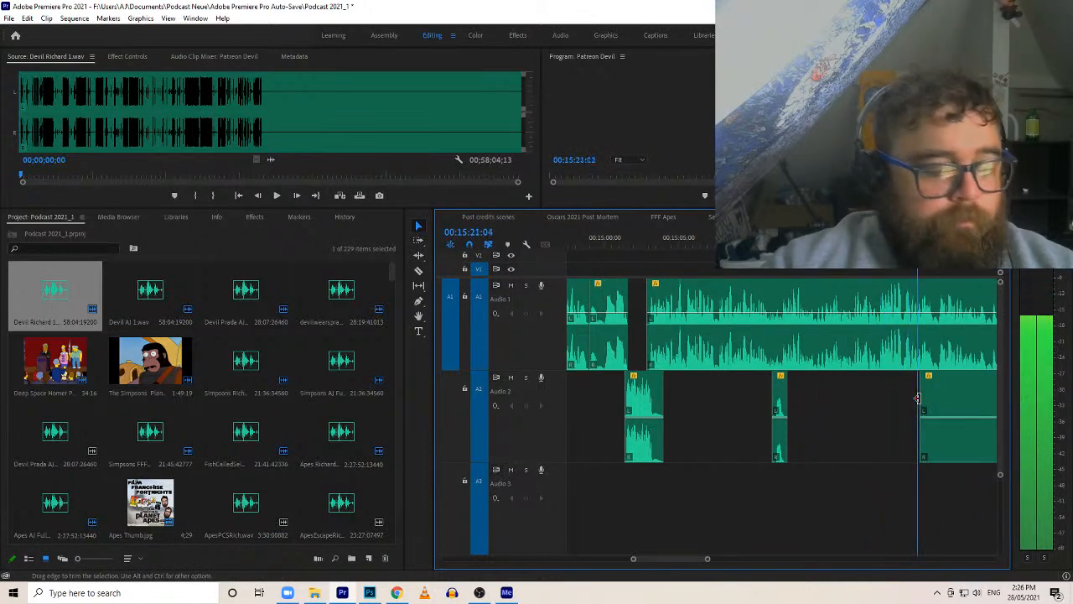
Trim the start of the remaining Audio 2 piece to the next speech at about 00:15:36:17
left_click_drag(921, 401, 964, 405)
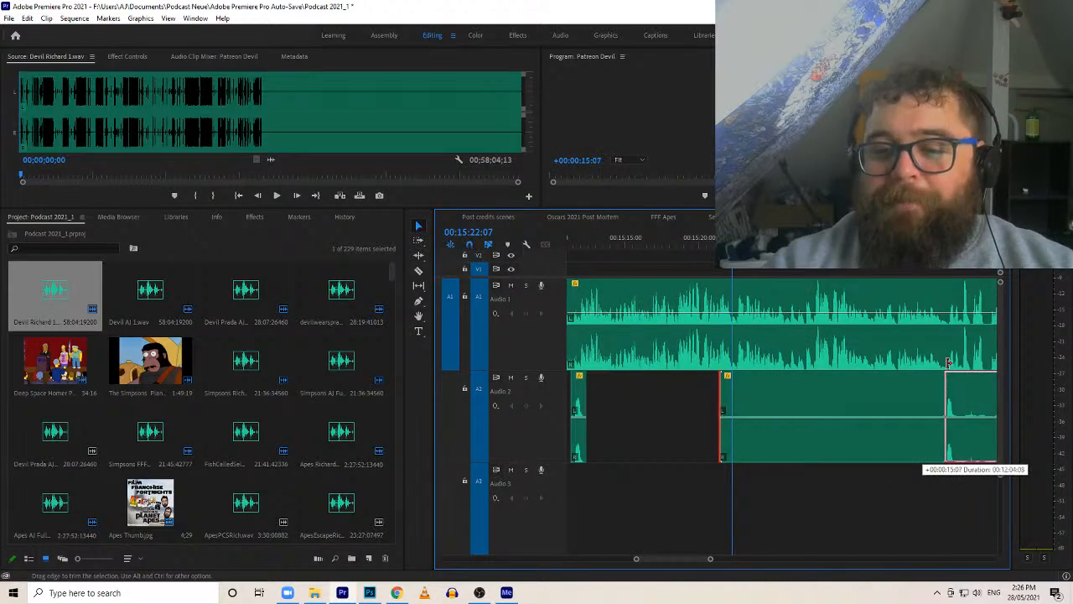
left_click_drag(947, 362, 948, 363)
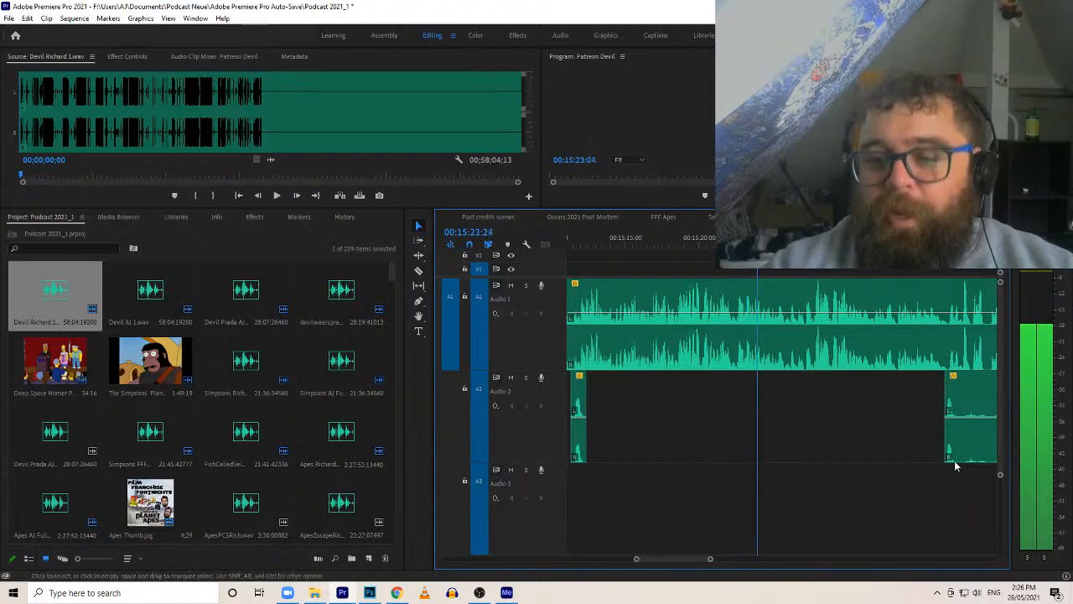
key("space")
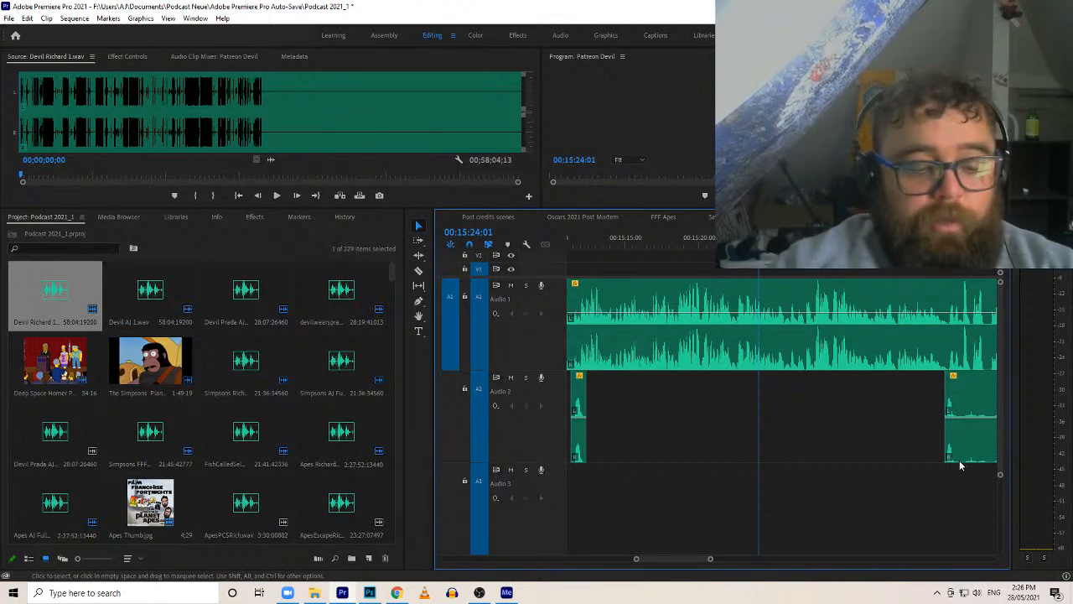
Isolate the short Audio 2 sounds at about 00:15:36:17 and 00:15:52:00 and trim the remaining piece to start at about 00:16:03:15
key("c")
left_click(959, 450)
key("v")
left_click(970, 440)
left_click_drag(961, 440, 983, 448)
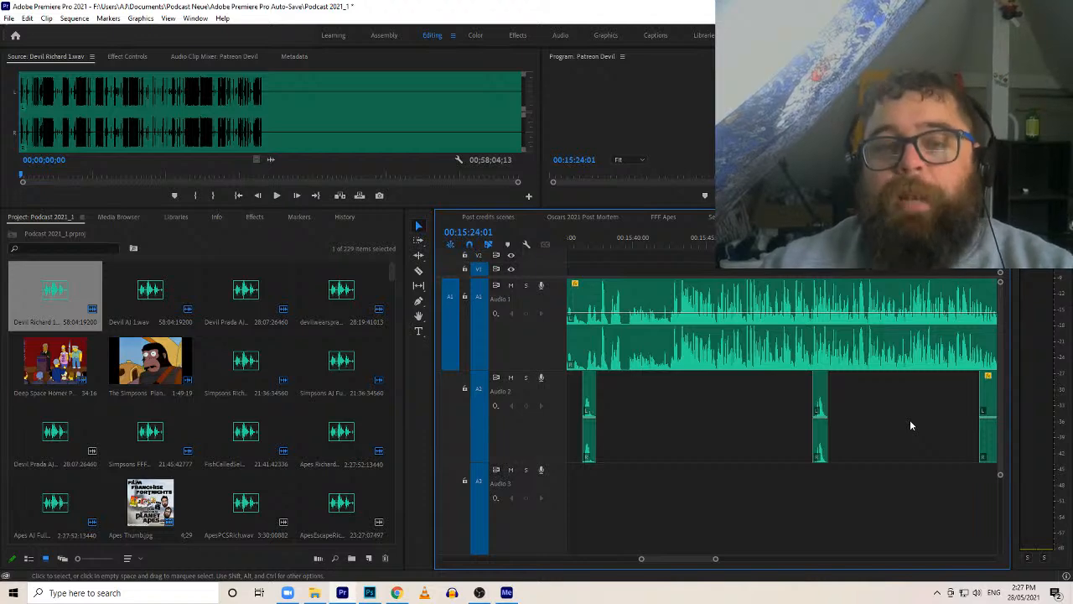
key("space")
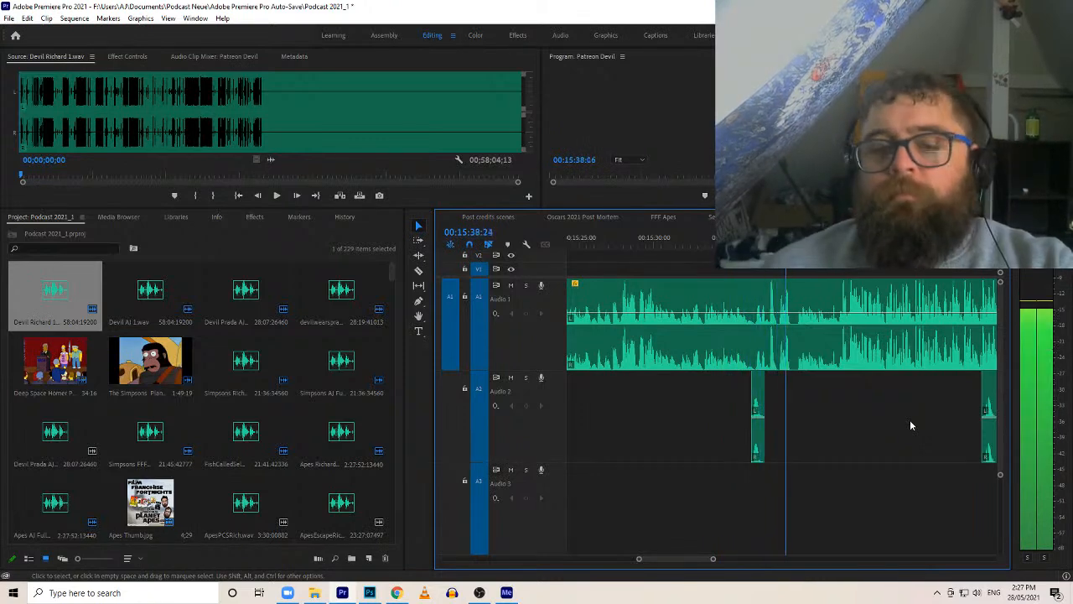
Cut out the short Audio 1 sound ending at about 00:15:38:15, move all following clips earlier to close the gap, and replay from 00:15:37:02
key("space")
left_click_drag(714, 558, 701, 559)
key("c")
left_click(743, 338)
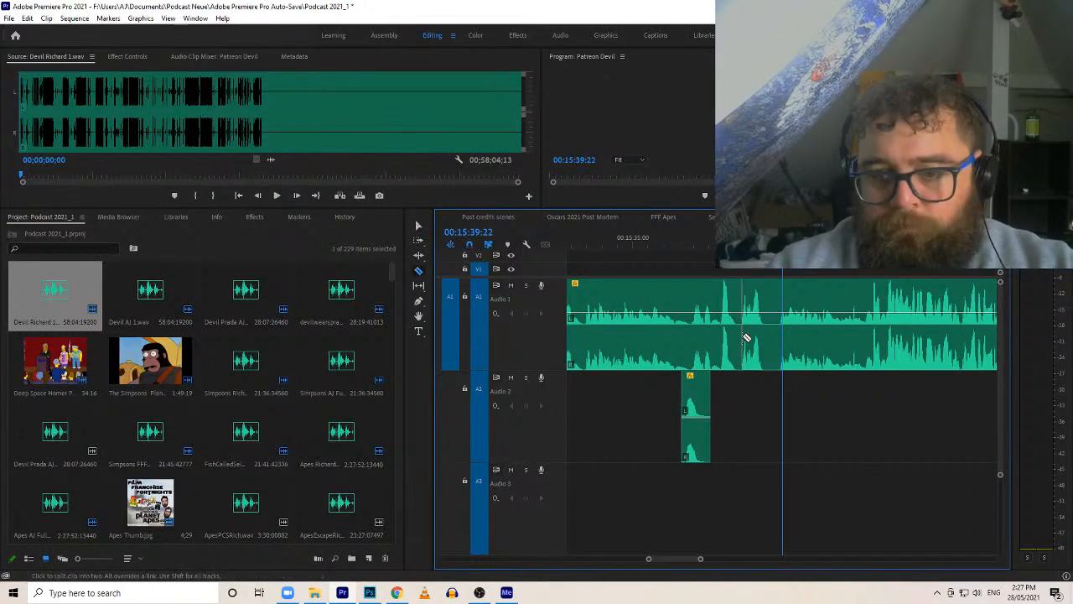
key("v")
left_click(750, 346)
left_click_drag(798, 353, 780, 357)
left_click(696, 236)
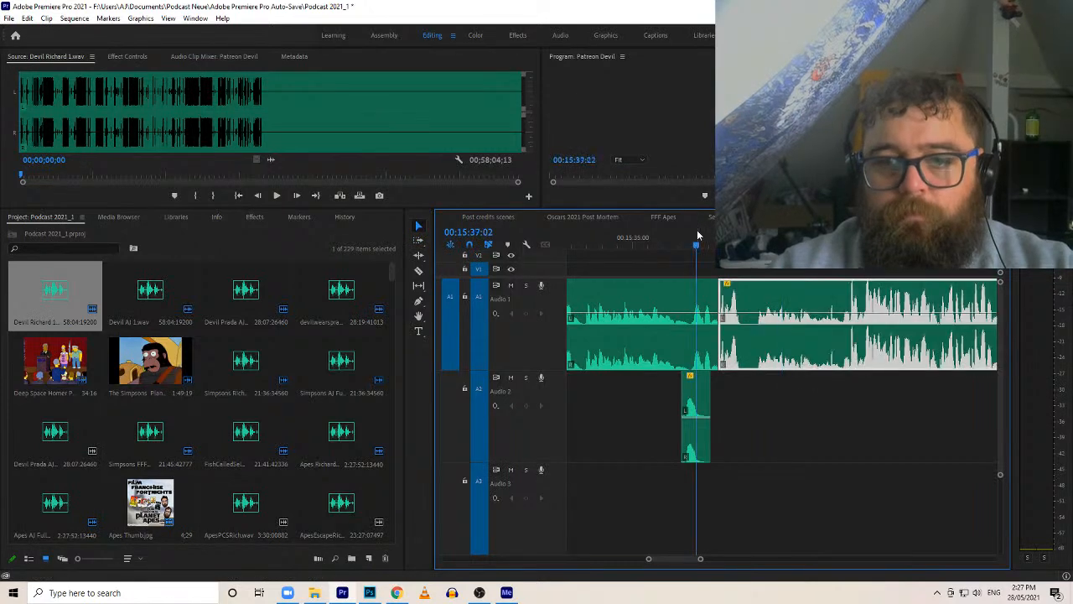
key("space")
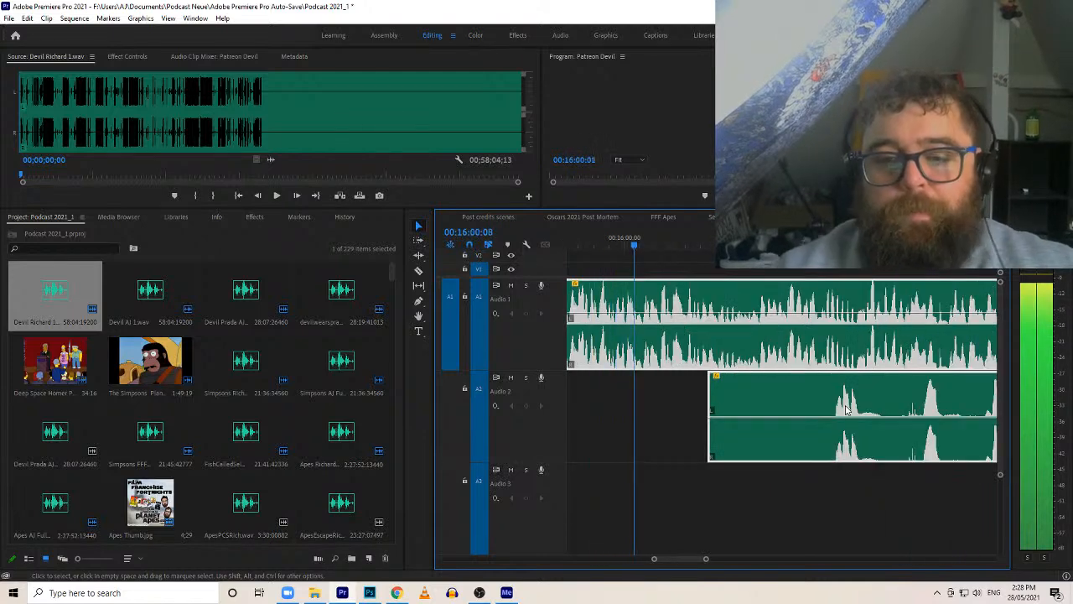
Isolate the Audio 2 sound at about 00:16:06:20 and trim the following piece to start at about 00:16:09:18
left_click(697, 413)
left_click_drag(709, 411, 927, 428)
key("c")
left_click(861, 435)
key("v")
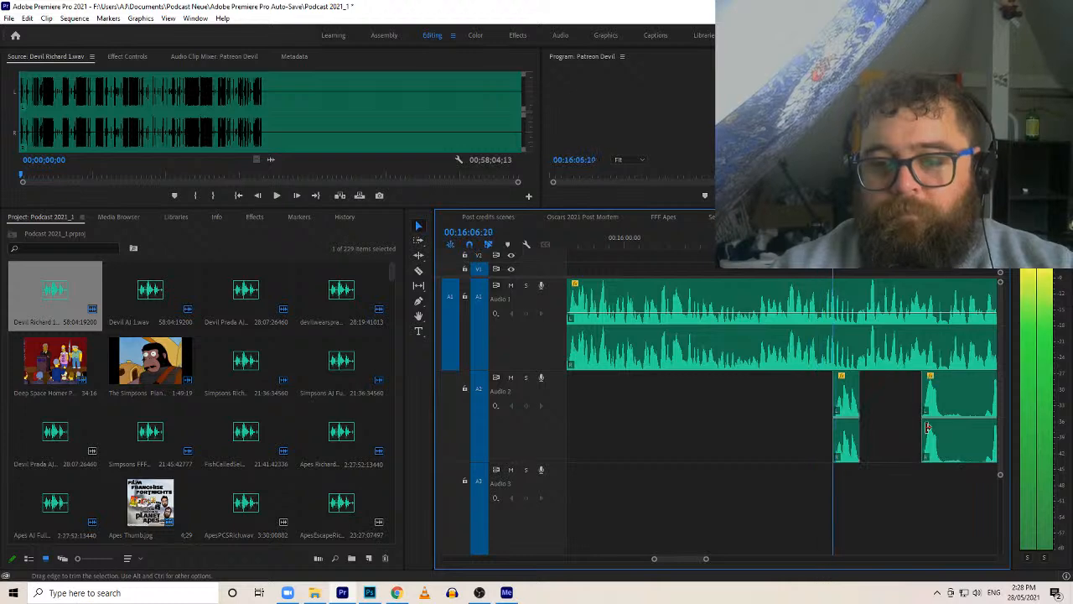
Cut Audio 2 after the short sound at about 00:16:09:18 and trim the following piece to start at about 00:16:11:23
key("c")
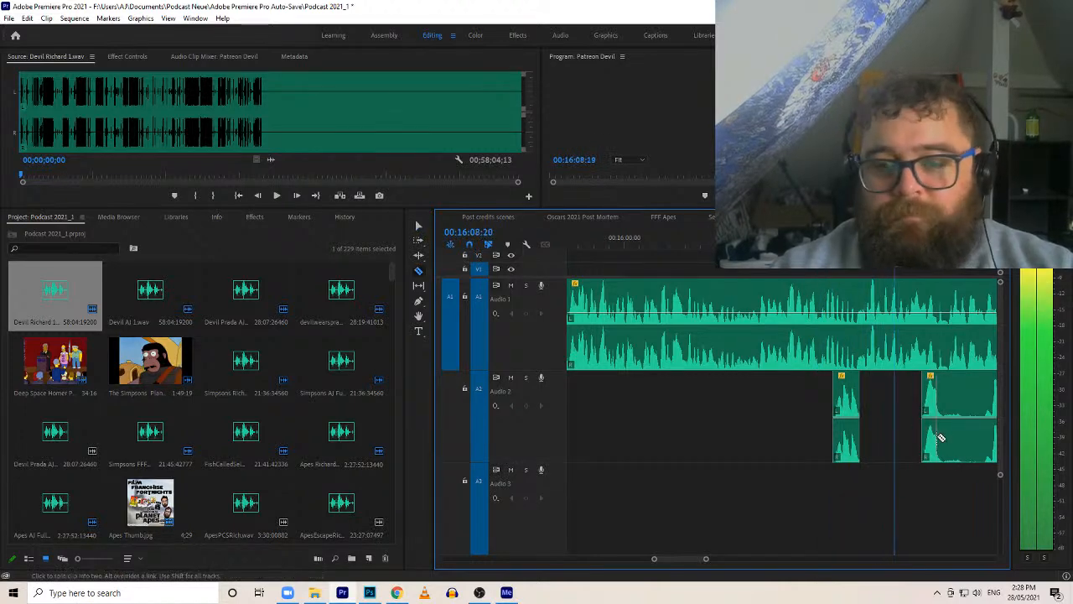
left_click(942, 431)
key("v")
left_click_drag(945, 417, 874, 390)
Remove the Audio 1 silence between about 00:16:13:02 and 00:16:15:00
key("c")
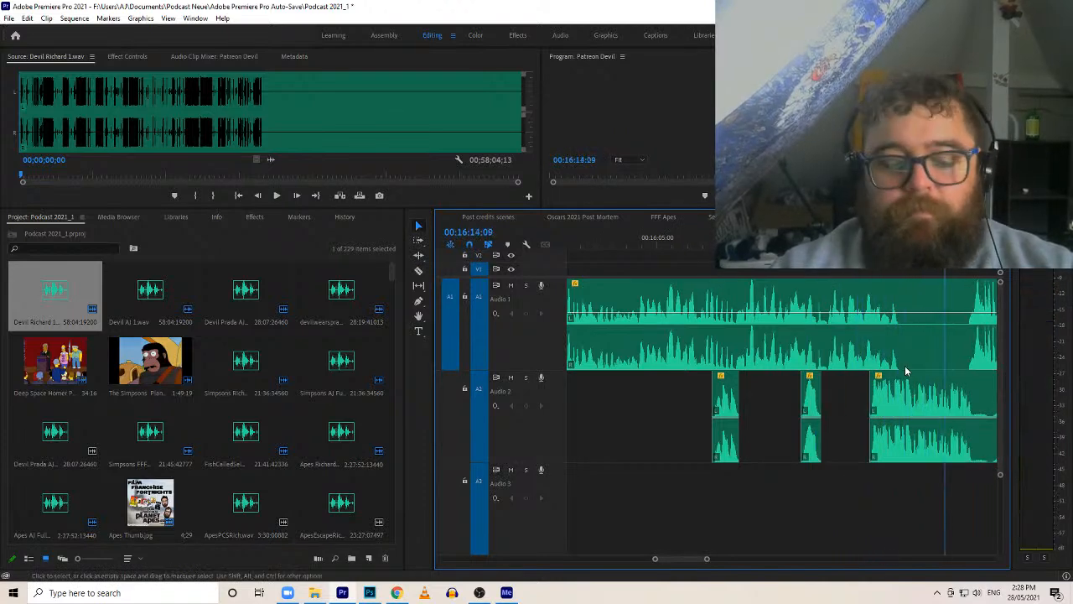
left_click(904, 343)
key("v")
left_click_drag(905, 339, 972, 339)
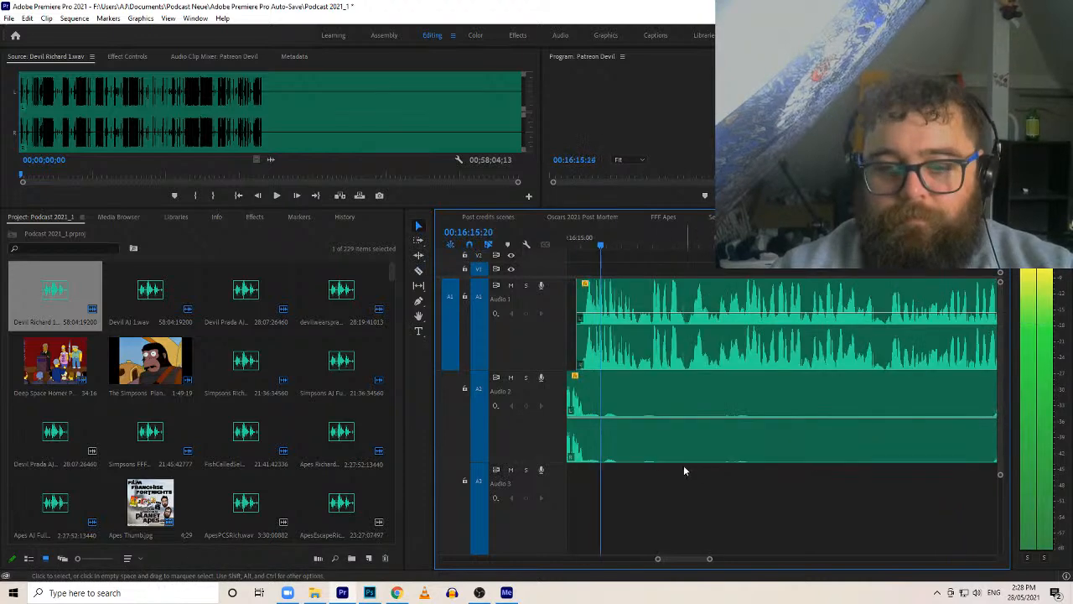
Cut Audio 2 at about 00:16:15:06 and trim the following piece to start at about 00:16:28:02
key("c")
left_click(586, 435)
key("v")
left_click_drag(589, 432, 986, 458)
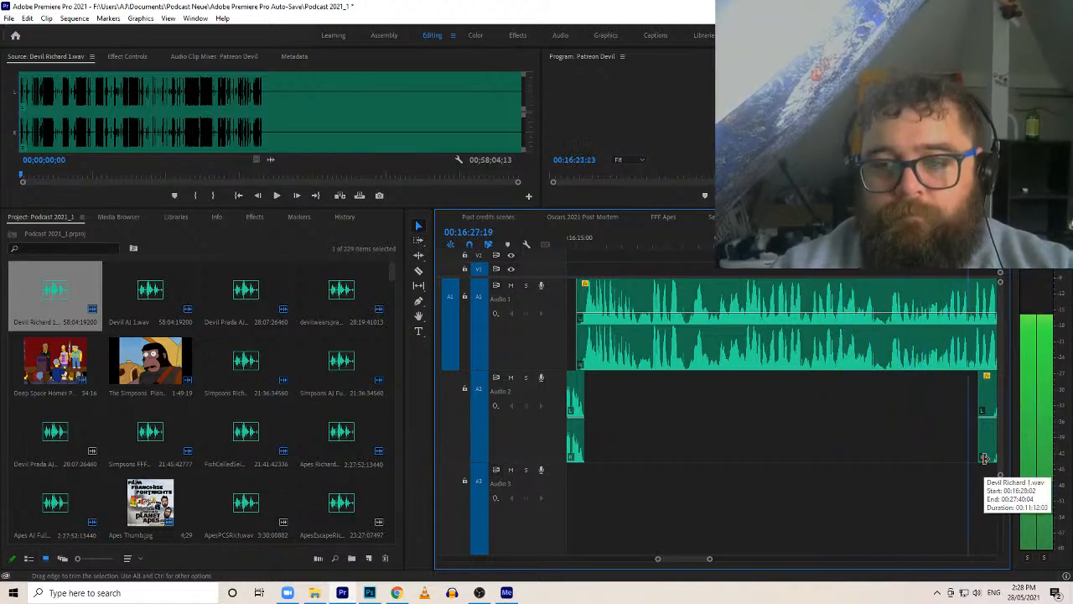
Isolate the short Audio 2 sound at about 00:16:28:10 and trim the following piece to start at about 00:16:35:23
left_click_drag(594, 390, 600, 391)
key("c")
left_click(631, 459)
key("v")
left_click_drag(632, 432, 840, 431)
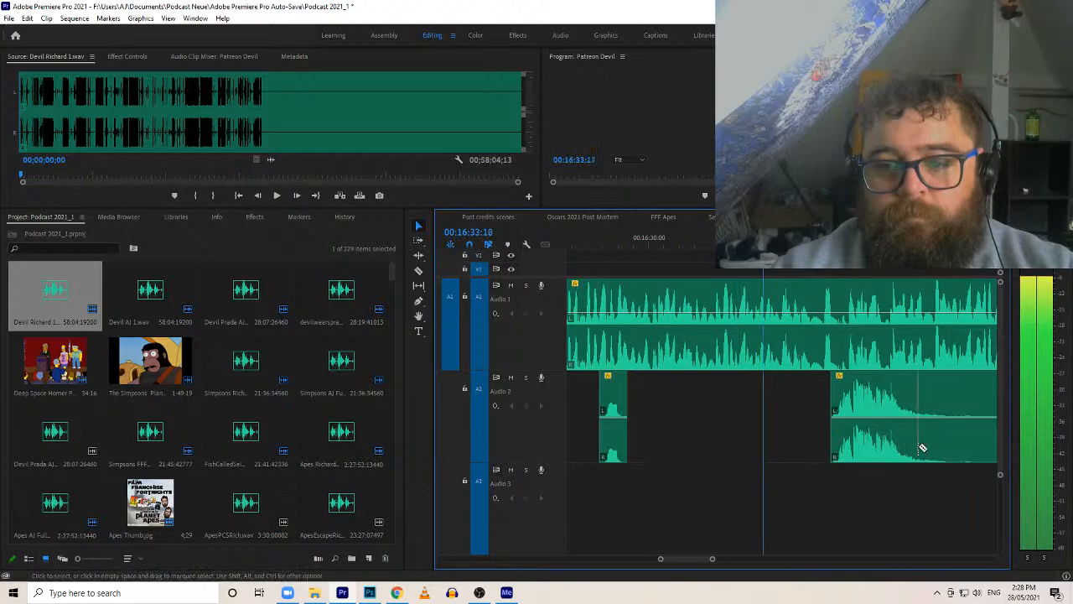
Cut Audio 2 at about 00:16:39:18, after the speech, and trim the start of the following piece
key("c")
left_click(947, 439)
key("v")
left_click_drag(950, 423, 988, 455)
Cut Audio 1 ahead of 00:16:46:00, tighten the audio around the cut, and replay that section
key("c")
left_click(726, 341)
key("v")
left_click_drag(722, 306, 671, 302)
left_click(647, 245)
key("space")
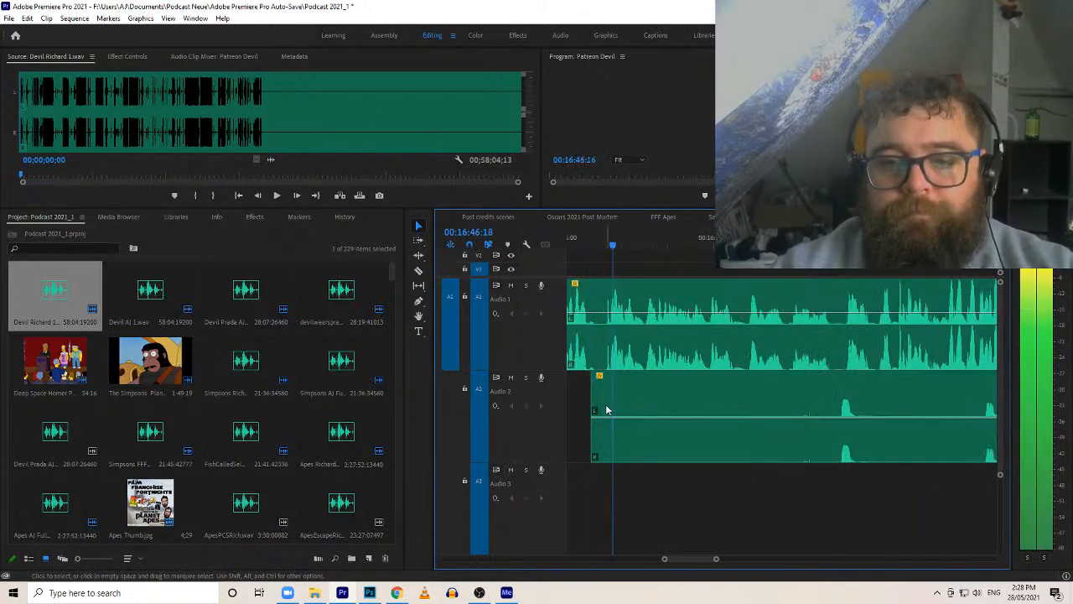
Isolate the Audio 2 sound at about 00:16:54:00 and trim the following piece to start at about 00:16:58:20
left_click_drag(593, 396, 844, 396)
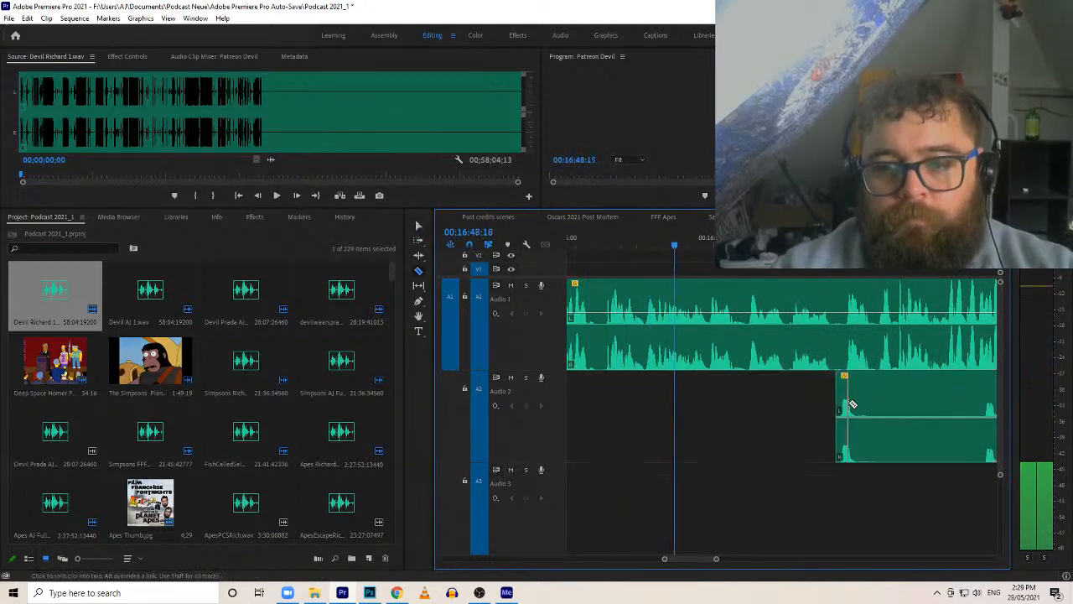
key("c")
left_click(859, 440)
key("v")
left_click_drag(861, 442, 925, 429)
Separate the short Audio 2 sound at about 00:16:58:20 from the rest of the track and delete it
key("c")
left_click(979, 434)
key("v")
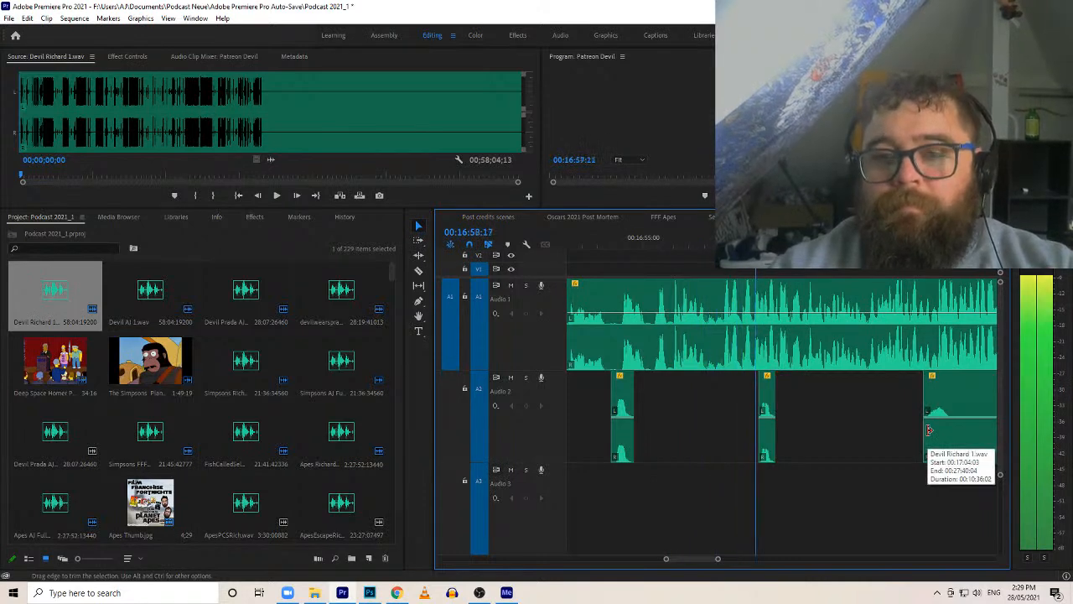
left_click(769, 407)
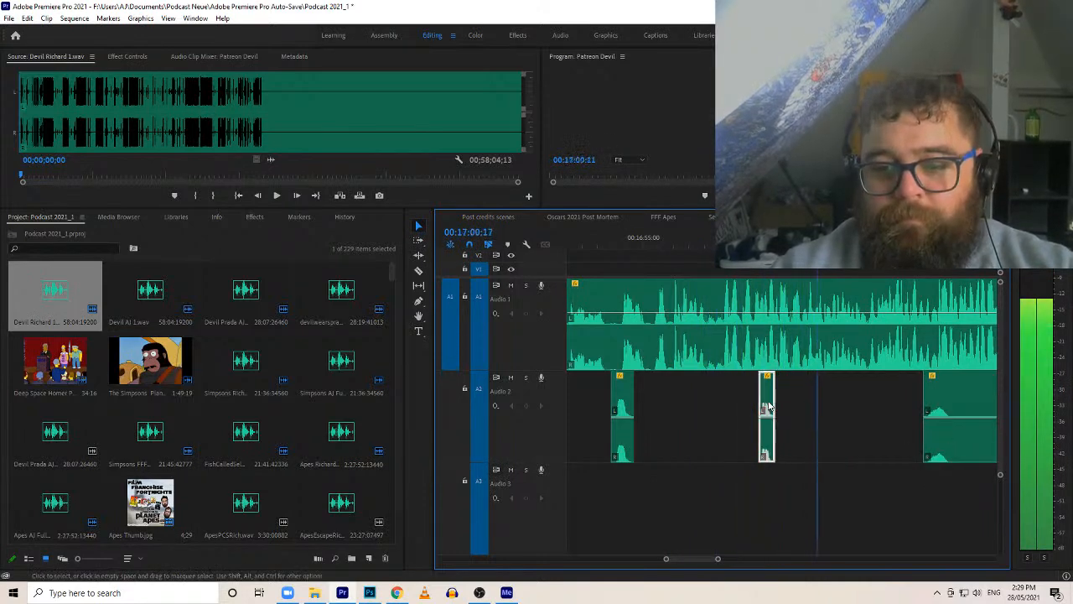
key("Delete")
Clear Audio 2 between about 00:17:09:24 and 00:17:12:23, and Audio 1 between about 00:17:14:16 and 00:17:18:04
left_click_drag(887, 406, 961, 408)
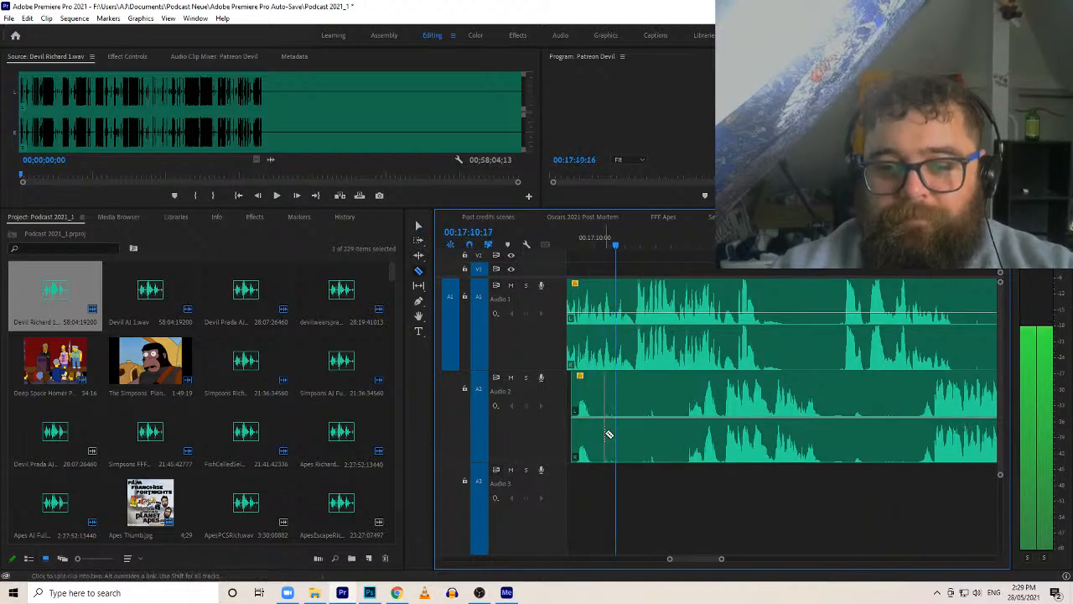
left_click_drag(595, 438, 686, 432)
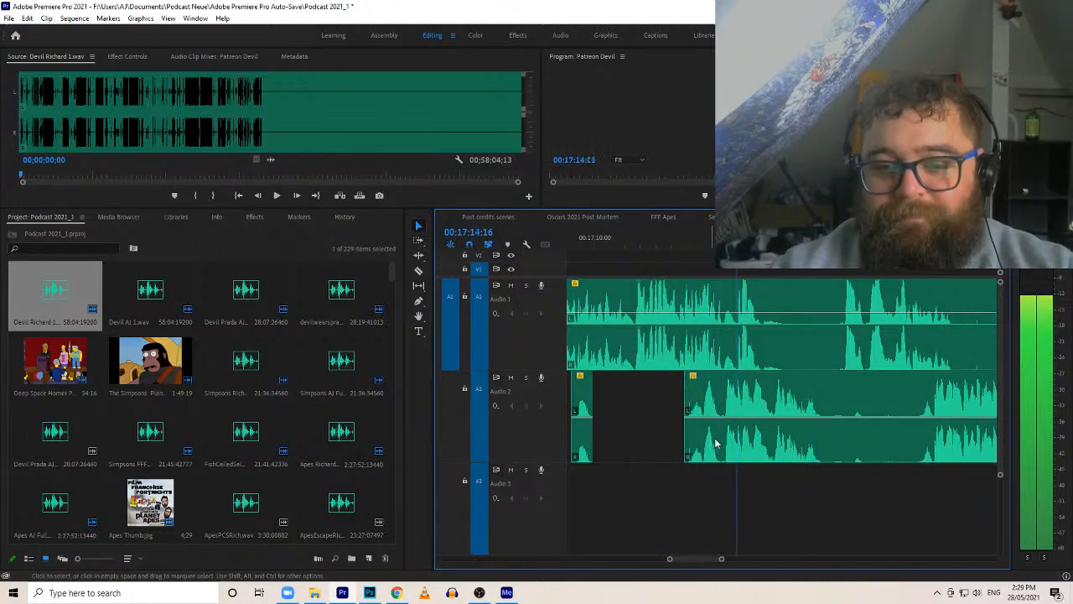
left_click(740, 335)
left_click_drag(742, 335, 843, 339)
key("space")
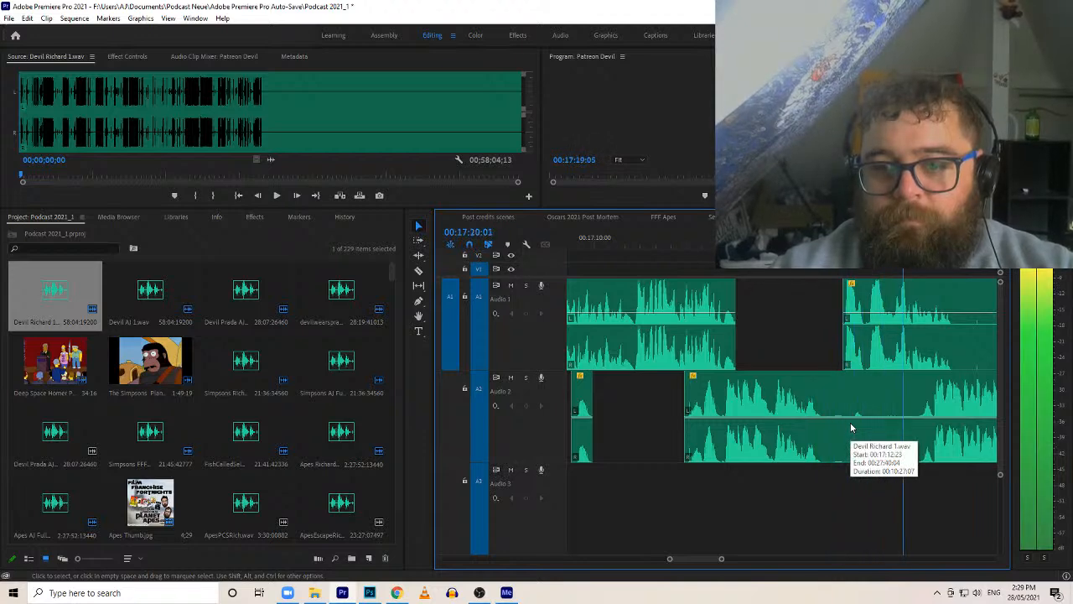
Split Audio 2 at about 00:17:19:07, move all following clips about 1 second earlier, and resume playback
key("space")
key("c")
left_click(883, 414)
key("a")
left_click(886, 355)
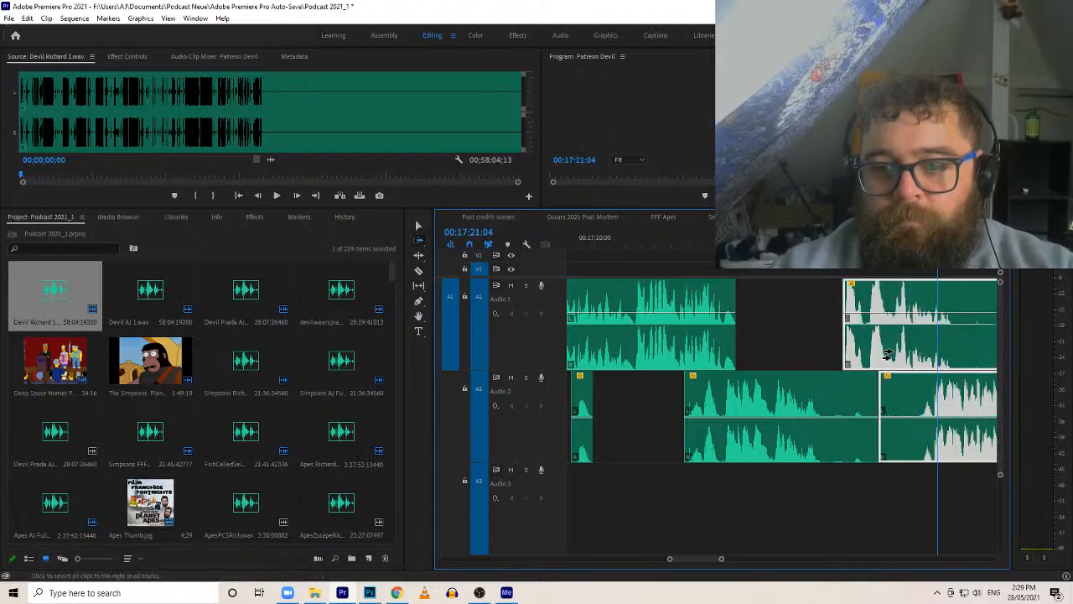
left_click_drag(886, 355, 851, 355)
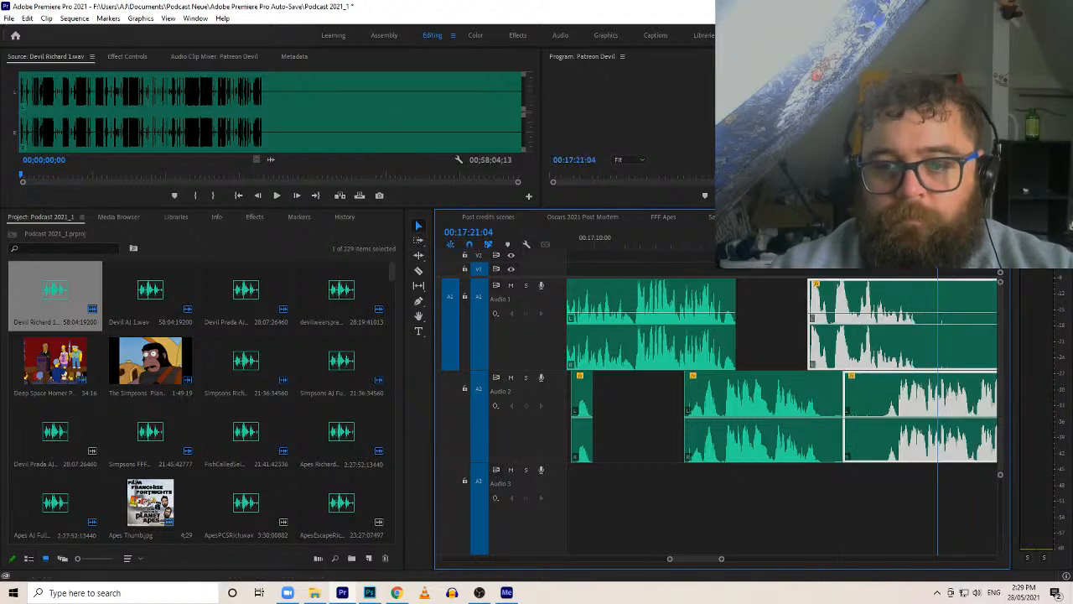
key("space")
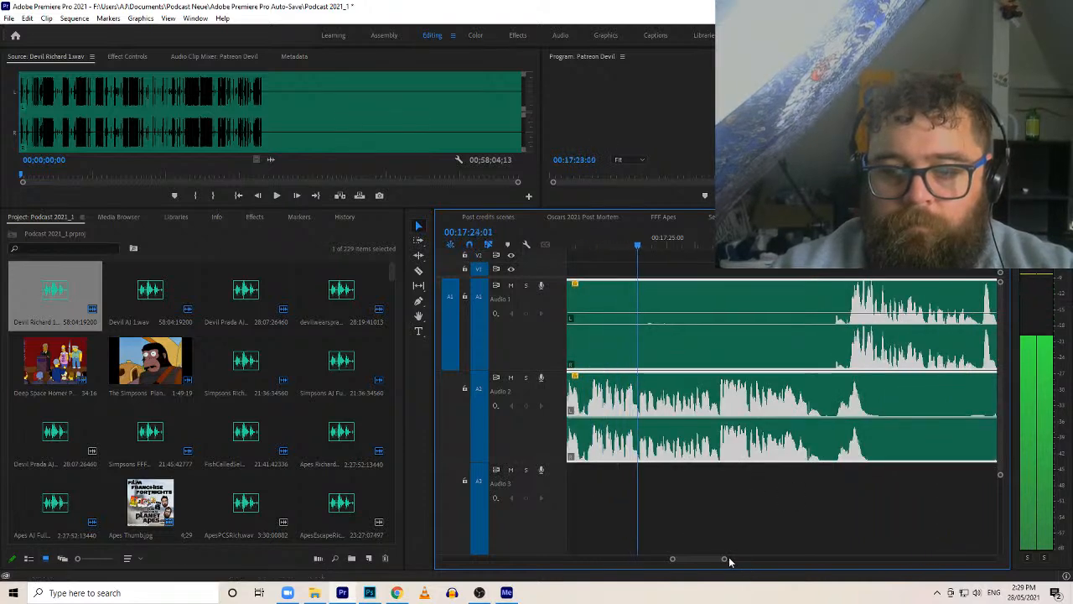
Remove the Audio 1 silence between about 00:17:20:13 and 00:17:30:19
left_click_drag(725, 560, 729, 560)
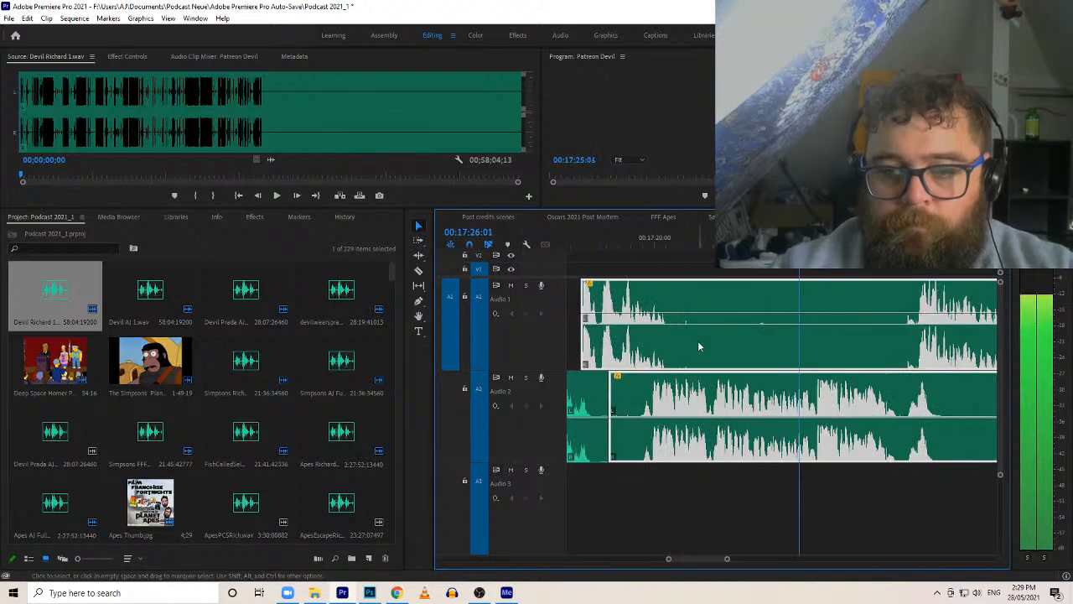
key("c")
left_click(668, 341)
key("v")
left_click_drag(670, 340, 915, 323)
Cut Audio 2 at about 00:17:31:18 and trim the following piece to start at 00:17:37:05
key("c")
left_click(940, 436)
key("v")
left_click_drag(944, 433, 916, 440)
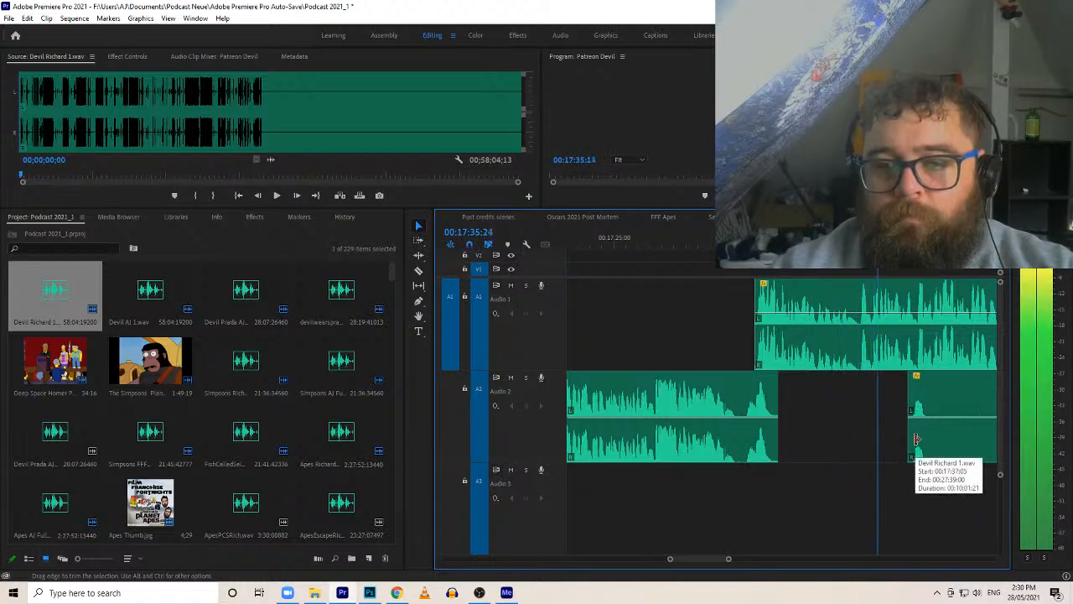
Isolate the short Audio 2 sounds between 00:17:37:05 and about 00:17:50:07 and trim the remaining piece to start at 00:17:54:09
key("ctrl+k")
left_click_drag(933, 429, 907, 445)
key("v")
mouse_move(917, 440)
left_mouse_down()
mouse_move(940, 449)
mouse_move(972, 434)
mouse_move(906, 435)
left_mouse_up()
key("c")
left_click(964, 433)
key("v")
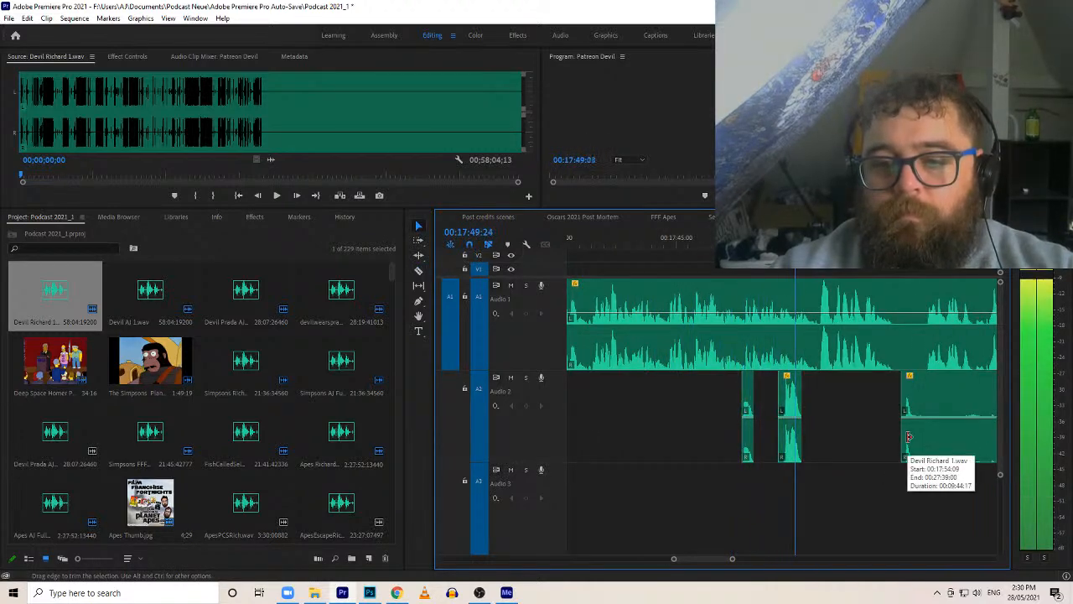
Shift the short Audio 2 sound at about 00:17:49:07 to start at about 00:17:50:04 and replay it
left_click_drag(789, 415, 810, 415)
left_click(780, 237)
key("space")
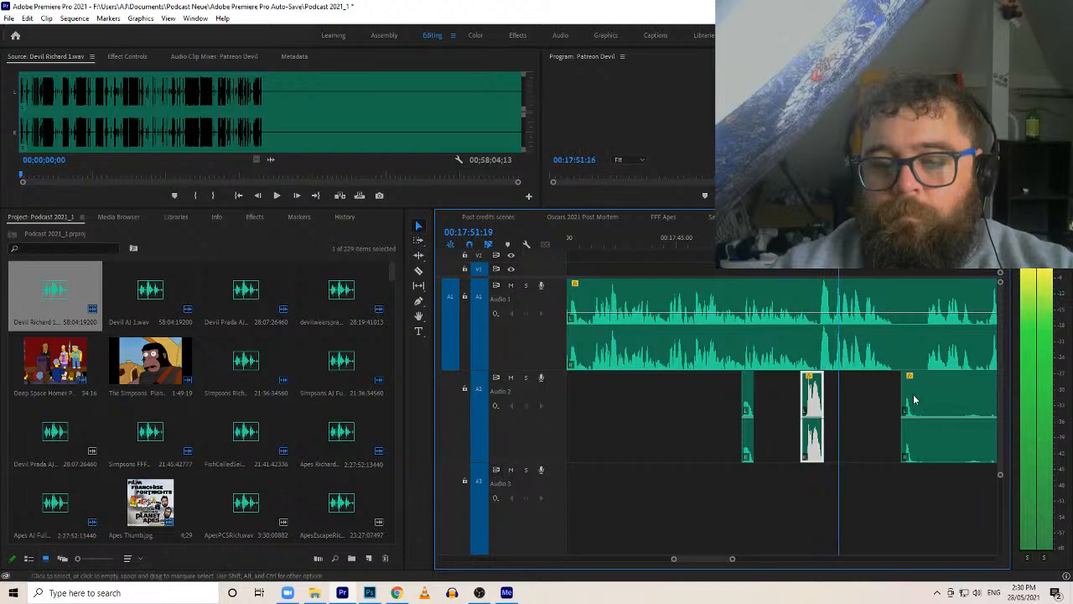
Cut Audio 2 at about 00:17:55:07, after the short sound, and trim the start of the following piece
key("c")
left_click(922, 437)
key("v")
mouse_move(927, 387)
left_mouse_down()
mouse_move(922, 404)
mouse_move(941, 381)
left_mouse_up()
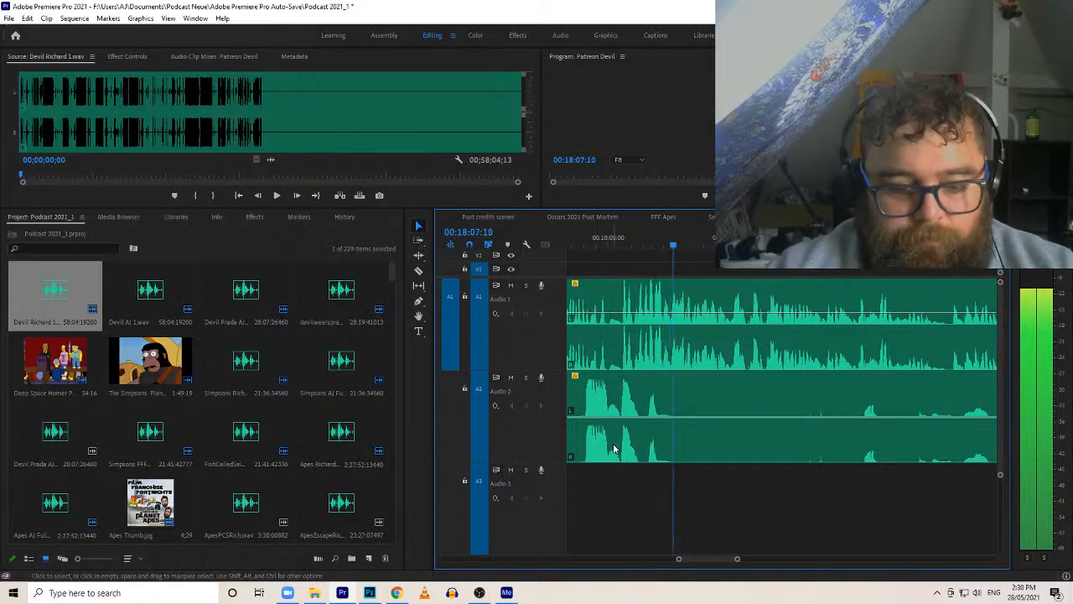
Isolate the short Audio 2 sound at about 00:18:15:11 and move all later clips earlier so Audio 2 resumes at 00:18:25:20
left_click_drag(622, 436, 944, 437)
key("a")
left_click(960, 382)
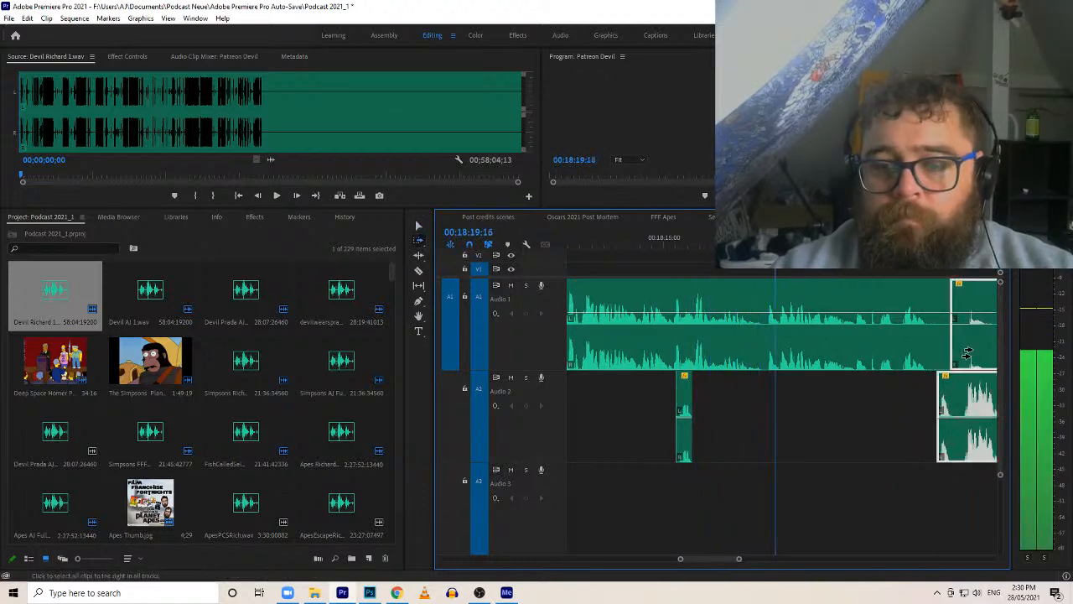
left_click_drag(959, 381, 946, 394)
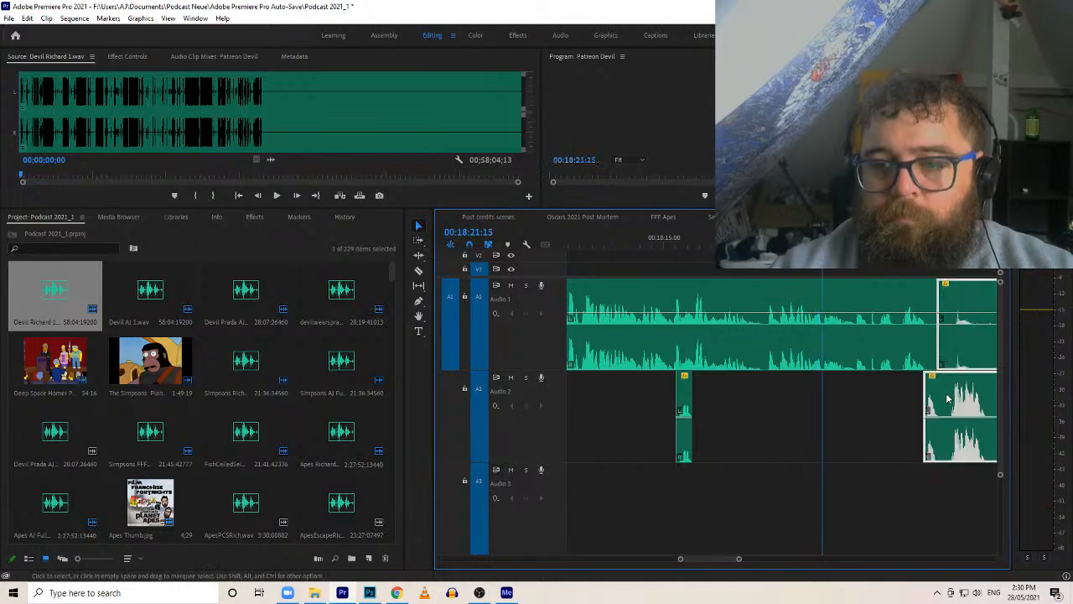
key("v")
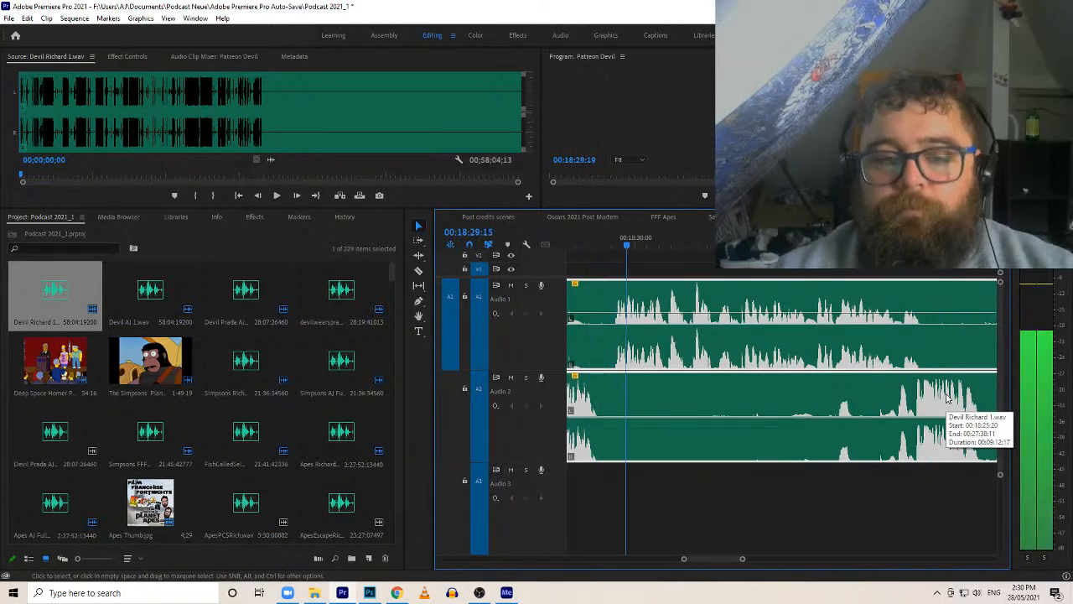
Remove the Audio 1 silence between about 00:18:26:10 and 00:18:28:24
left_click(619, 268)
left_click(615, 283)
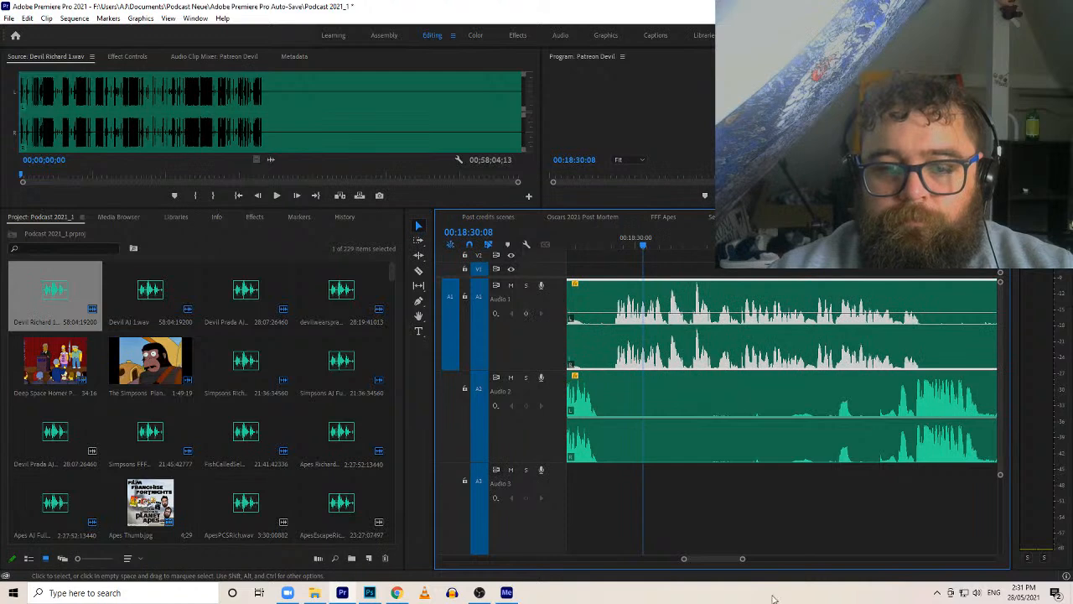
left_click_drag(745, 559, 752, 559)
left_click_drag(718, 344, 761, 342)
Split Audio 2 at about 00:18:31:12 and move all following clips on both tracks earlier so the cut falls at 00:18:30:08
left_click(805, 411)
key("a")
left_click(834, 349)
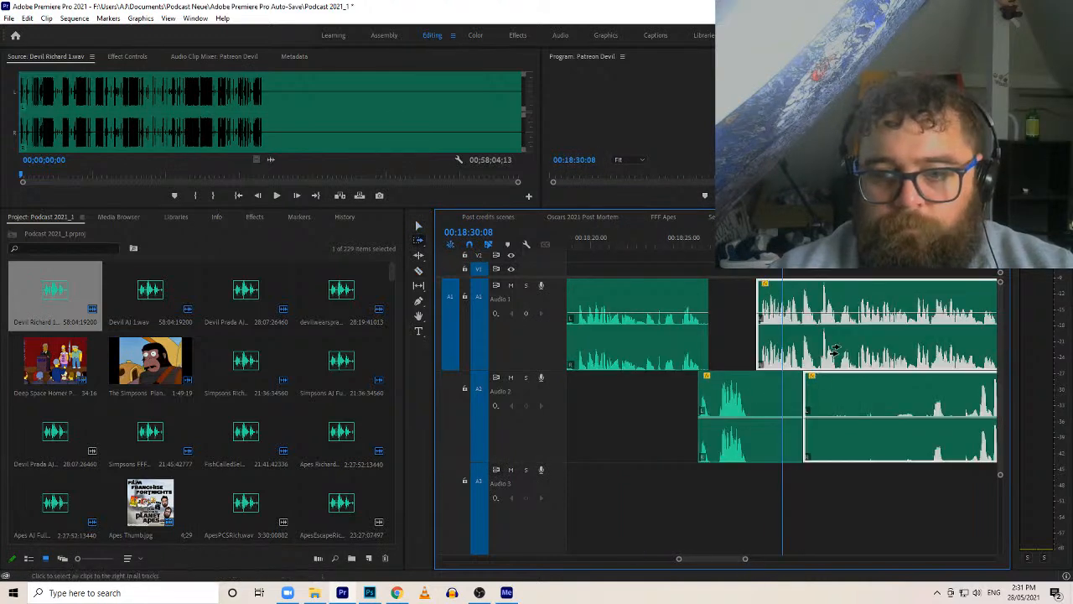
left_click_drag(834, 350, 838, 353)
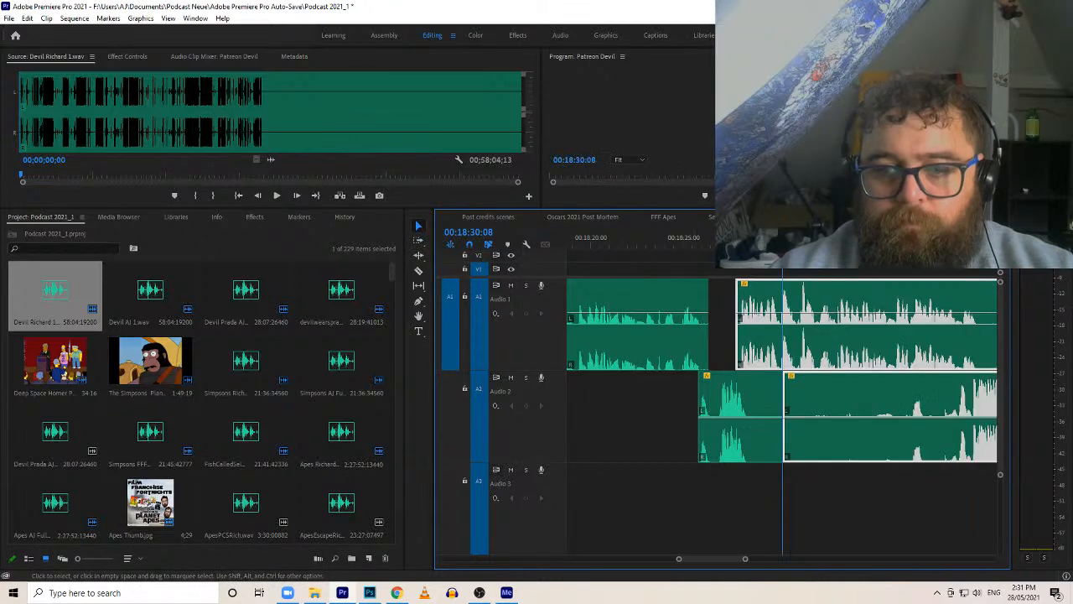
Remove the Audio 2 silence between about 00:18:28:16 and 00:18:37:07, then cut after the short sound and trim the following piece's start
key("space")
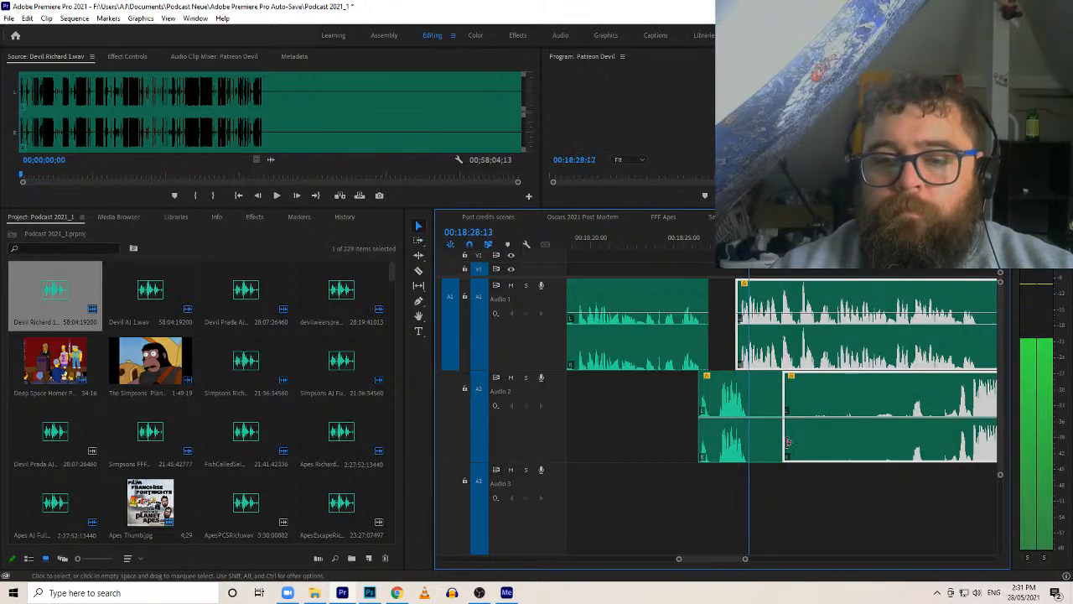
left_click(760, 425)
left_click_drag(781, 436, 912, 436)
key("c")
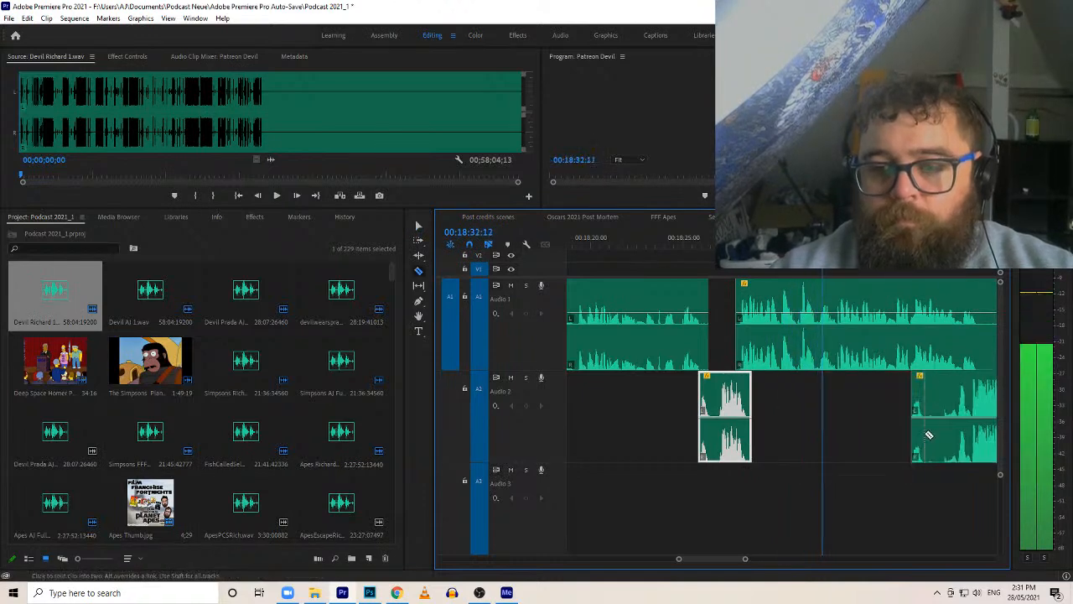
left_click(926, 432)
key("v")
left_click_drag(930, 386, 947, 385)
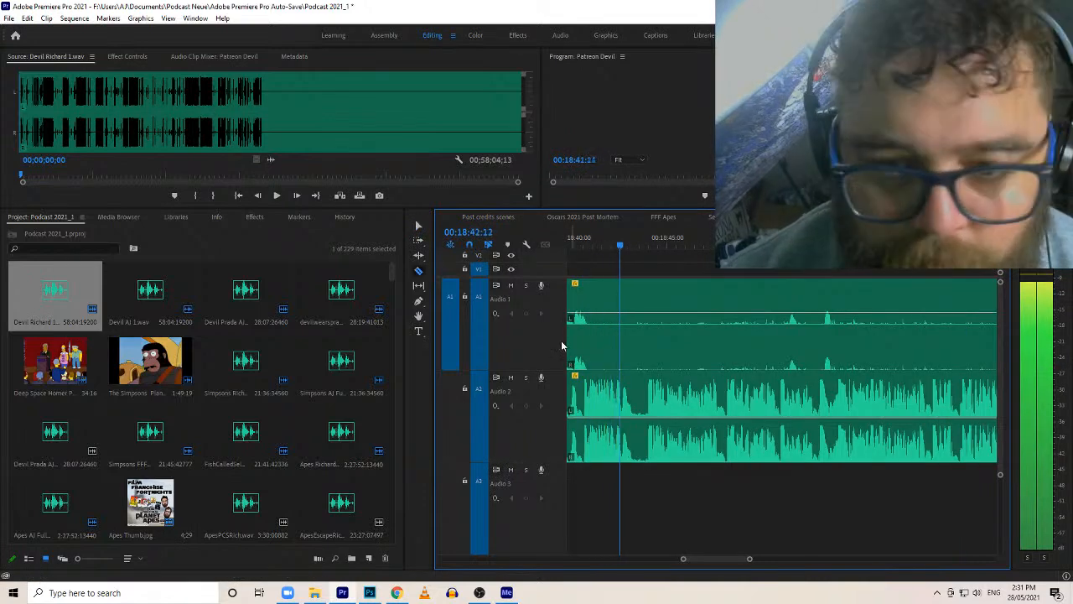
Clear Audio 1 between about 00:18:40:21 and 00:18:51:12, then cut at about 00:18:54:03 and trim the following piece's start
left_click_drag(592, 350, 788, 355)
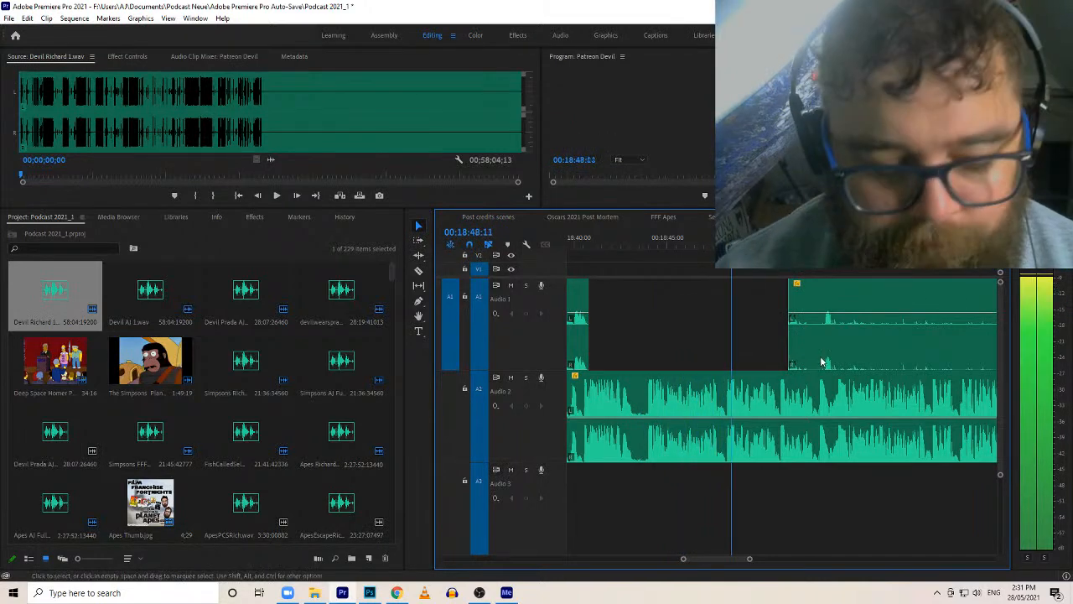
key("c")
key("v")
left_click_drag(839, 356, 980, 357)
scroll(980, 357, "up", 5)
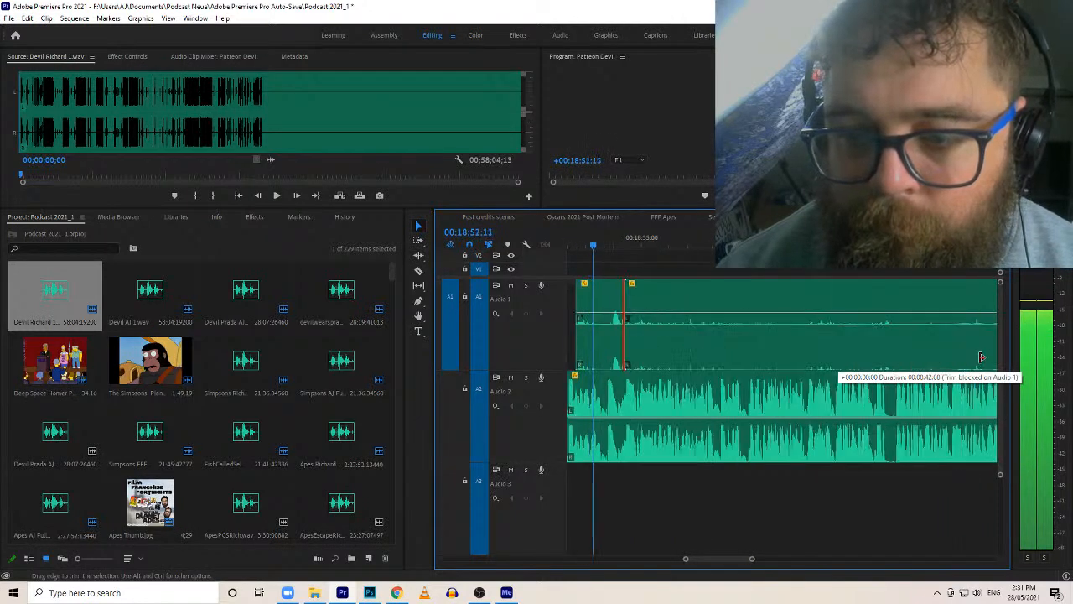
left_click_drag(981, 357, 990, 357)
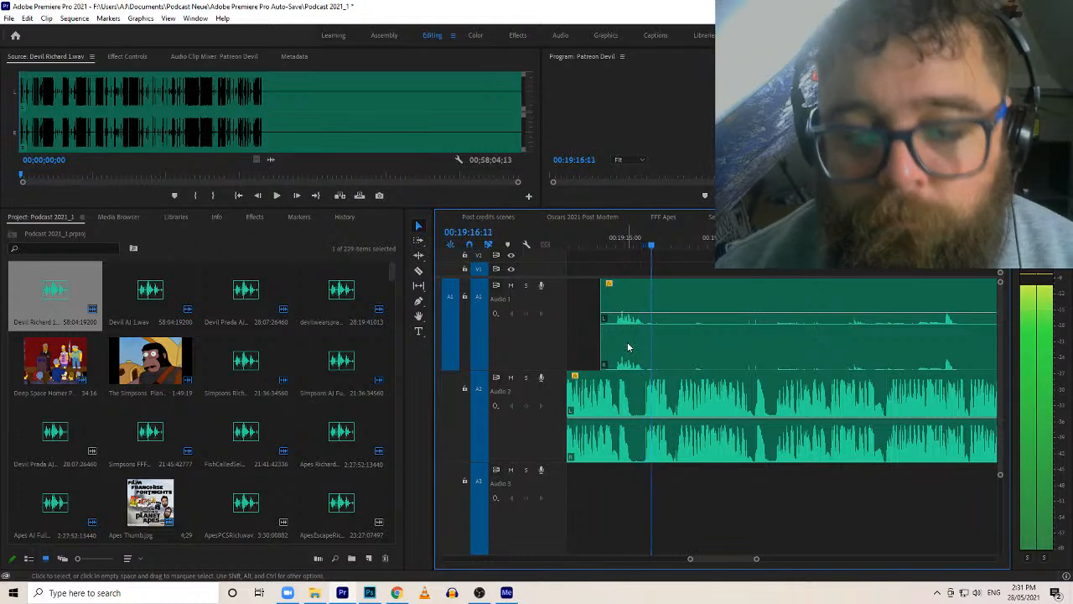
Isolate the short Audio 1 sound at about 00:20:10:20 and trim the following piece to start at about 00:20:18:01
left_click_drag(651, 335, 985, 356)
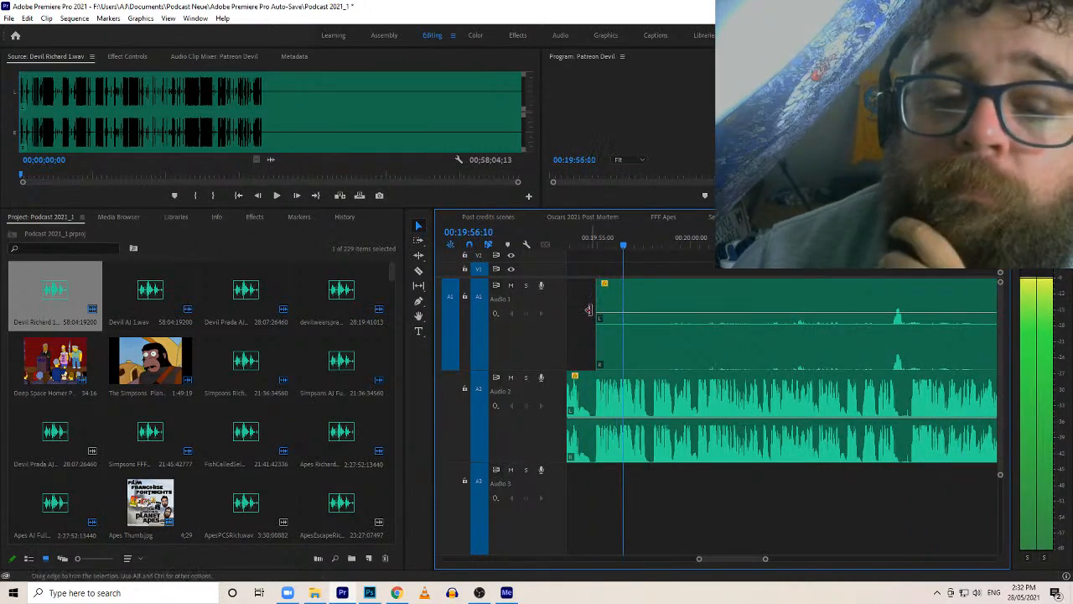
left_click_drag(602, 298, 894, 302)
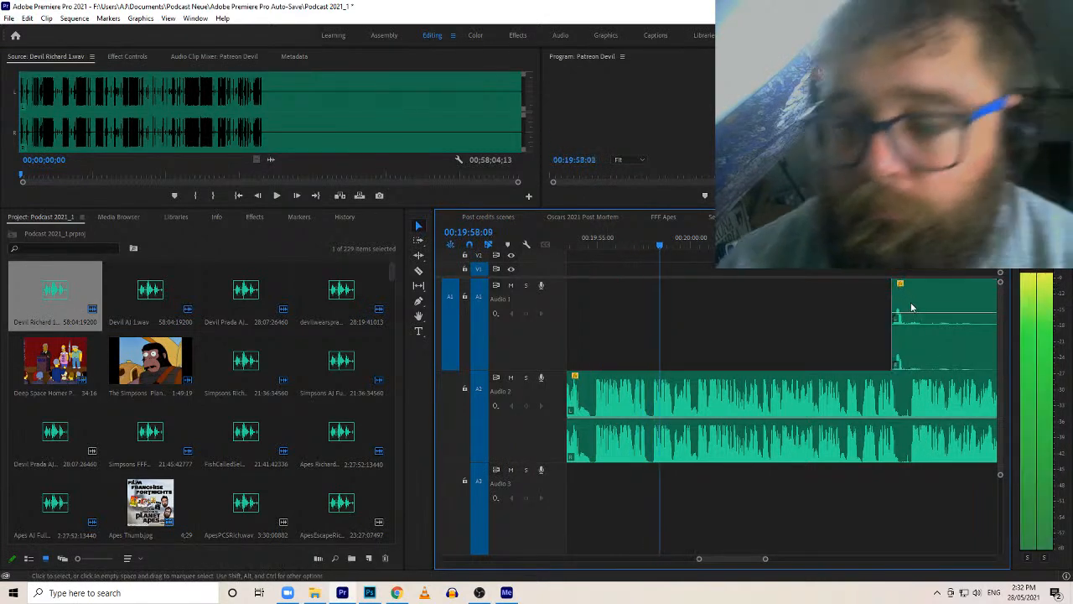
key("c")
left_click(906, 349)
key("v")
left_click_drag(907, 350, 952, 363)
Clear Audio 2 between about 00:20:17:16 and 00:20:23:12, and Audio 1 between about 00:20:24:06 and 00:20:44:02
key("c")
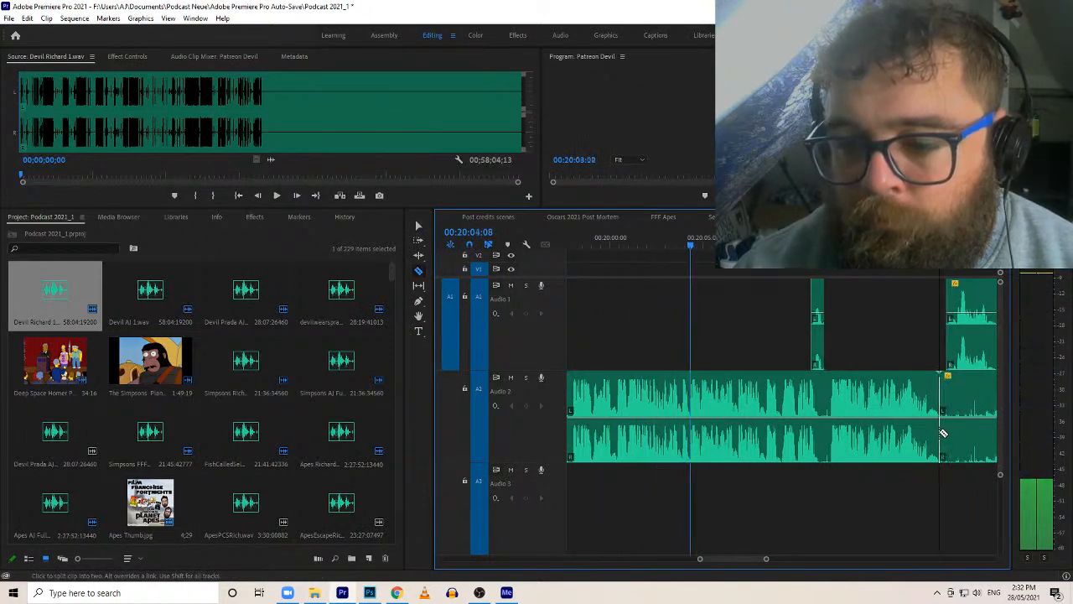
left_click(930, 411)
key("v")
left_click_drag(931, 395, 953, 397)
left_click_drag(937, 402, 965, 354)
left_click(903, 355)
left_click(942, 395)
left_click_drag(929, 396, 970, 400)
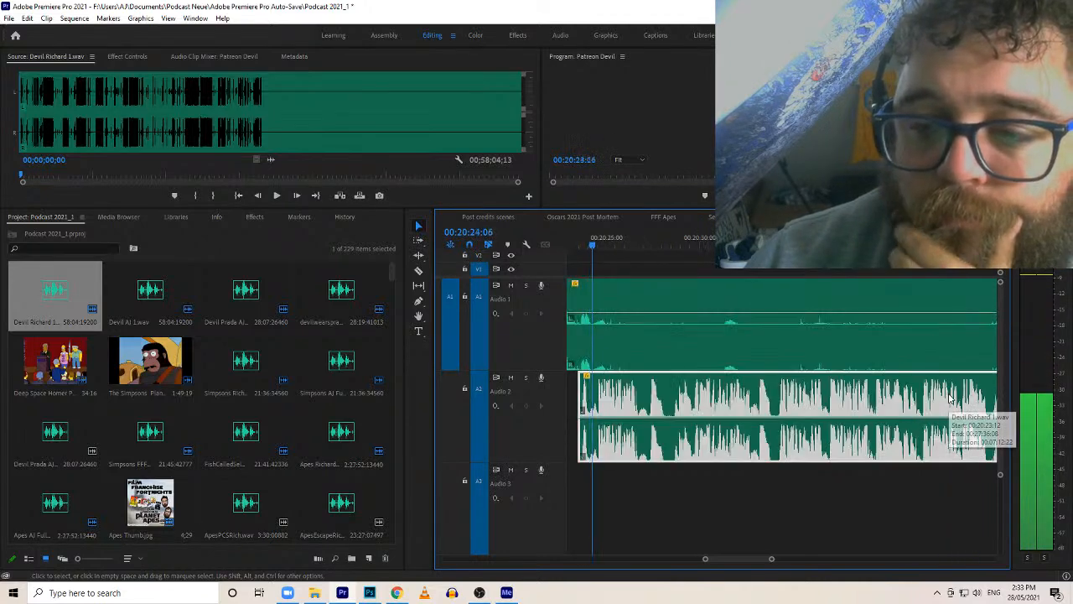
left_click_drag(596, 321, 965, 359)
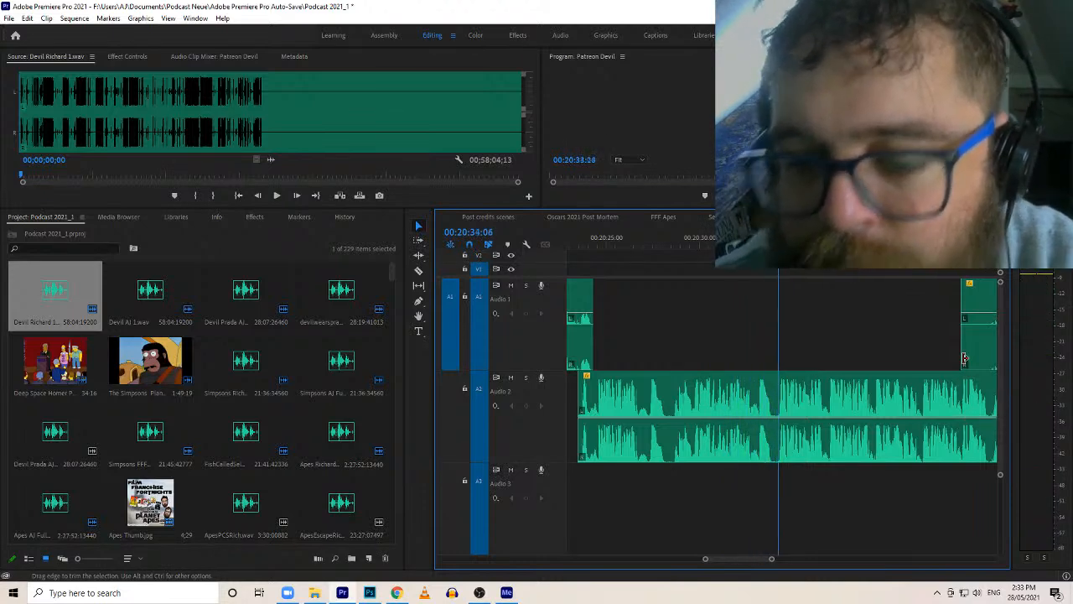
Split Audio 2 at about 00:20:34:06, shorten the earlier piece to about 00:20:33:04, and move all following clips earlier against it
key("c")
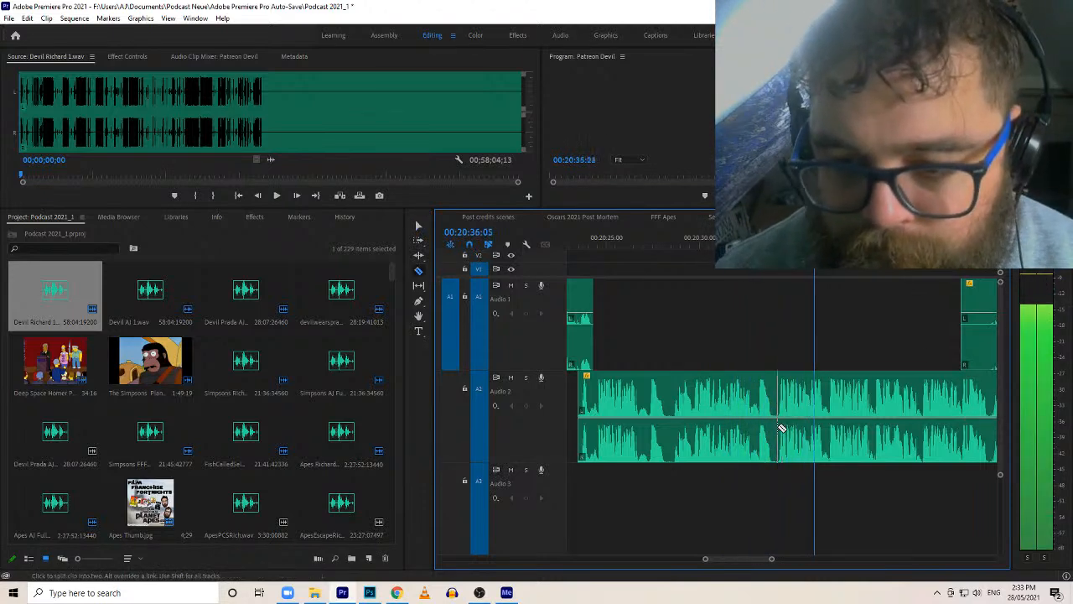
left_click(785, 423)
left_click(806, 408)
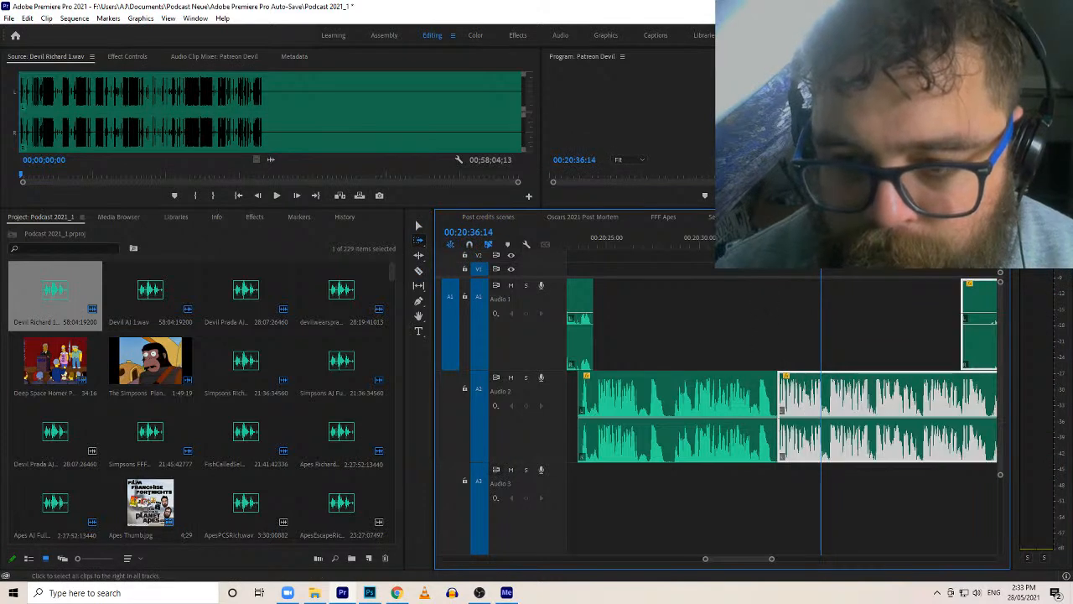
left_click_drag(764, 237, 758, 237)
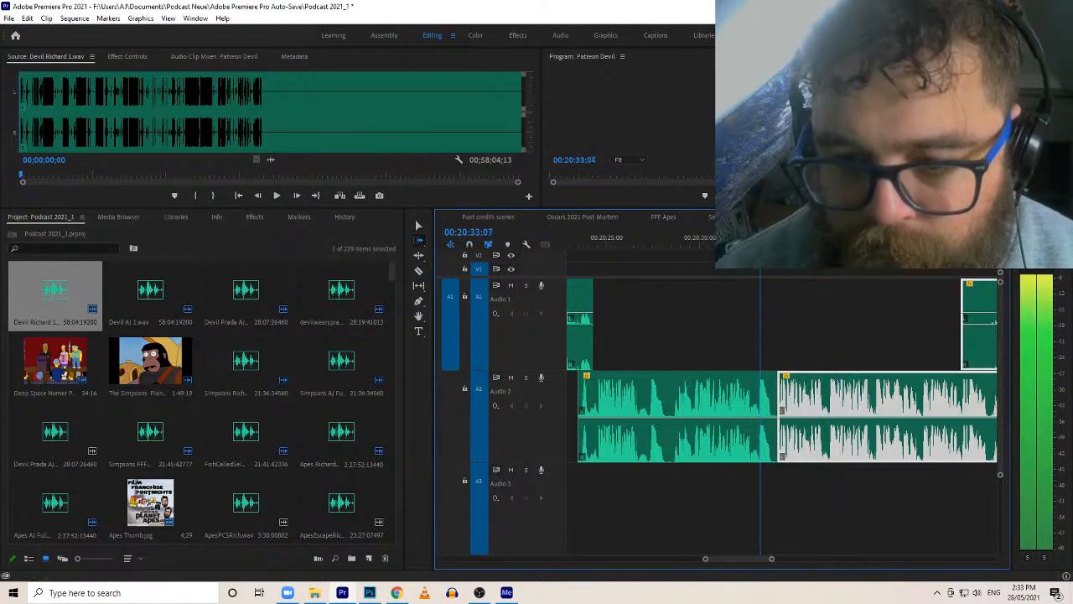
key("Left")
mouse_move(846, 398)
left_mouse_down()
mouse_move(819, 400)
mouse_move(855, 398)
left_mouse_up()
left_click(734, 238)
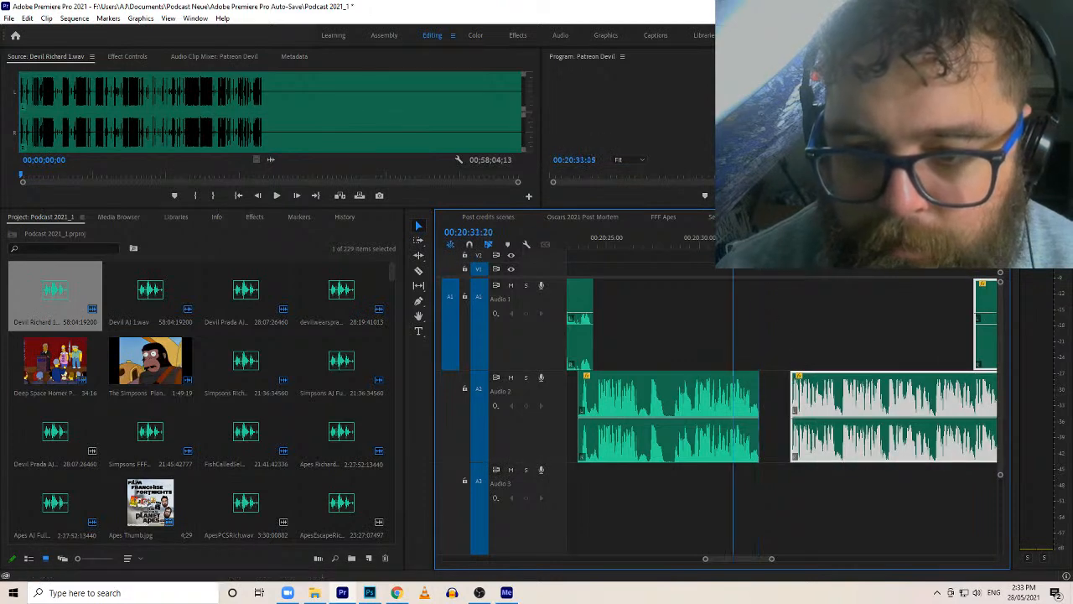
left_click_drag(844, 387, 776, 400)
key("space")
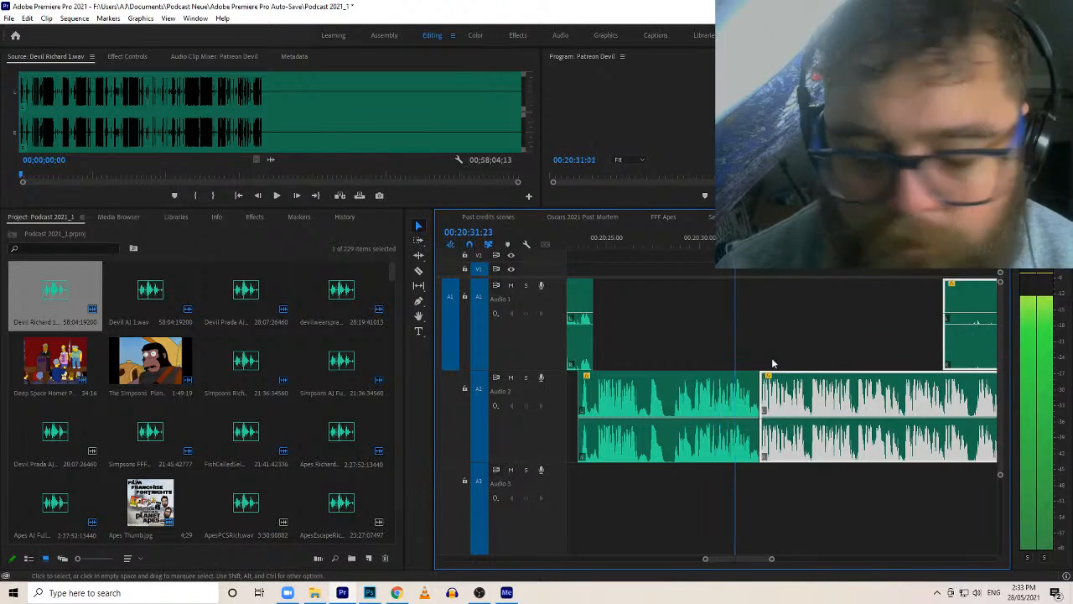
key("space")
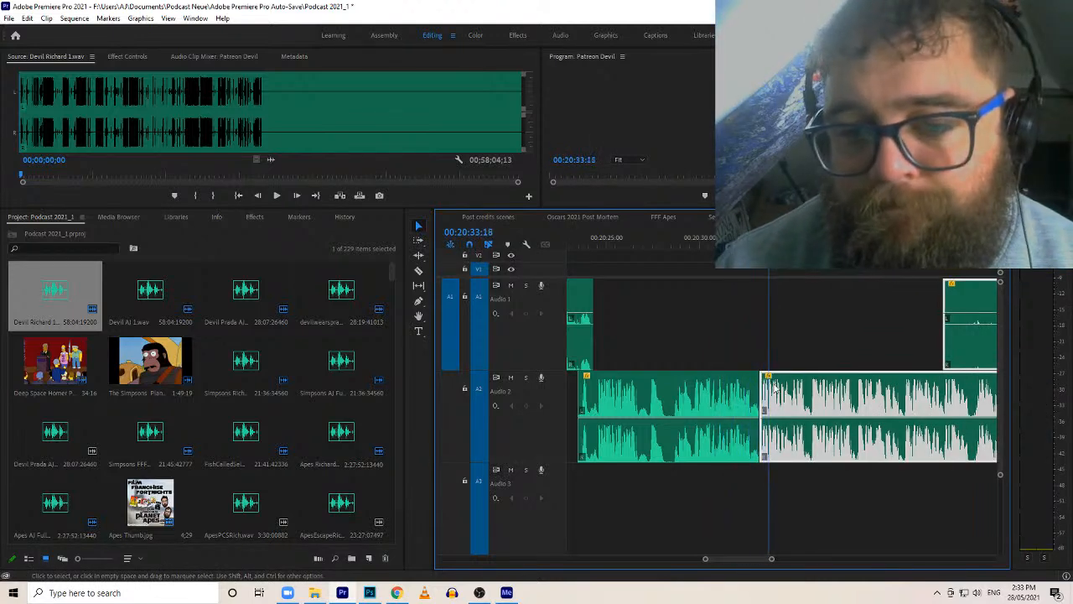
Tighten the Audio 2 join by moving all following clips earlier to about 00:20:32:21, and play across the cut to check it
left_click(748, 243)
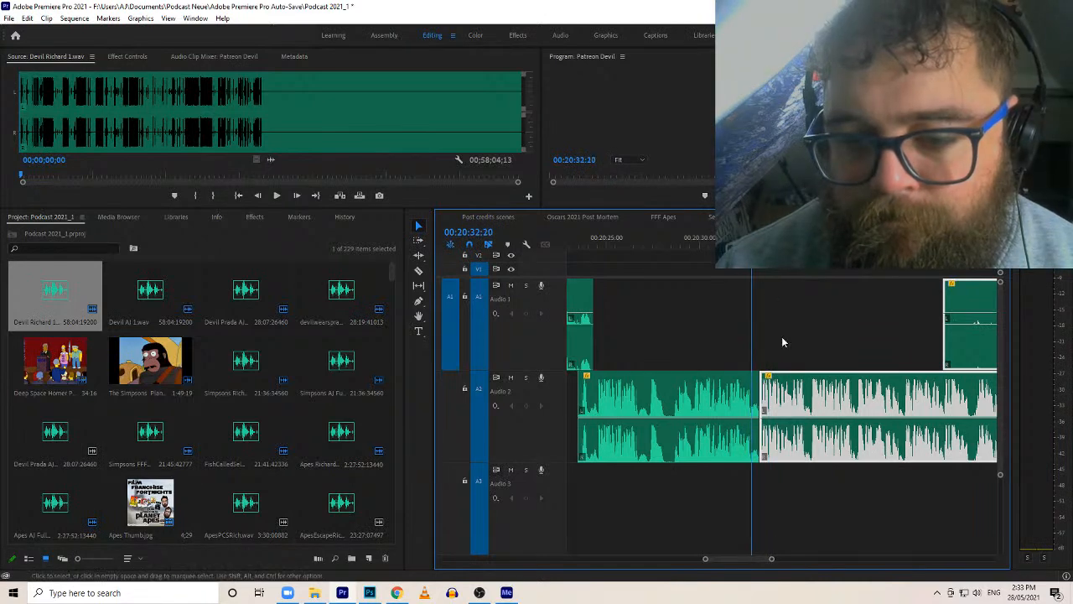
left_click_drag(798, 399, 790, 398)
key("space")
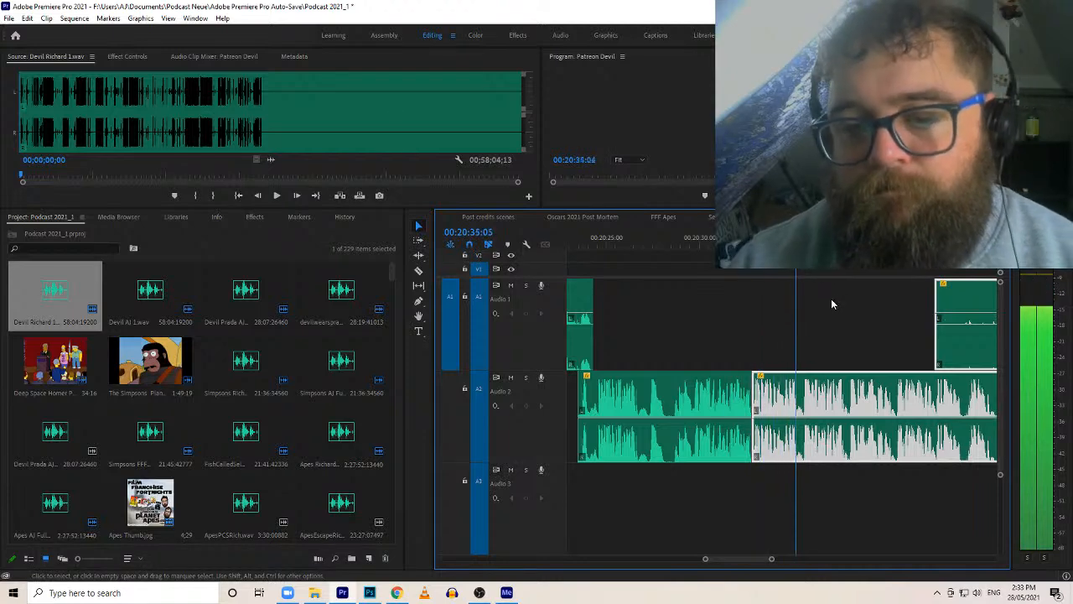
key("space")
left_click(741, 239)
key("space")
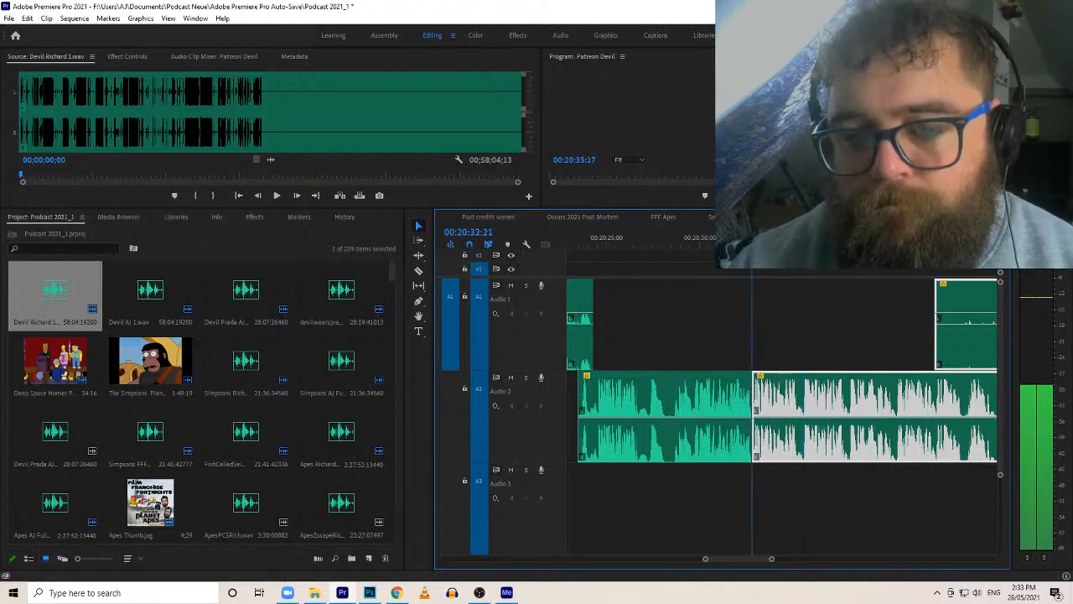
key("space")
Trim the Audio 2 cut at about 00:20:32:20 by a couple of frames, close the gap, and play back the join
left_click_drag(762, 559, 740, 562)
left_click_drag(653, 434, 645, 436)
left_click(575, 242)
key("space")
key("space")
left_click(621, 360)
left_click_drag(602, 383, 625, 383)
left_click(614, 394)
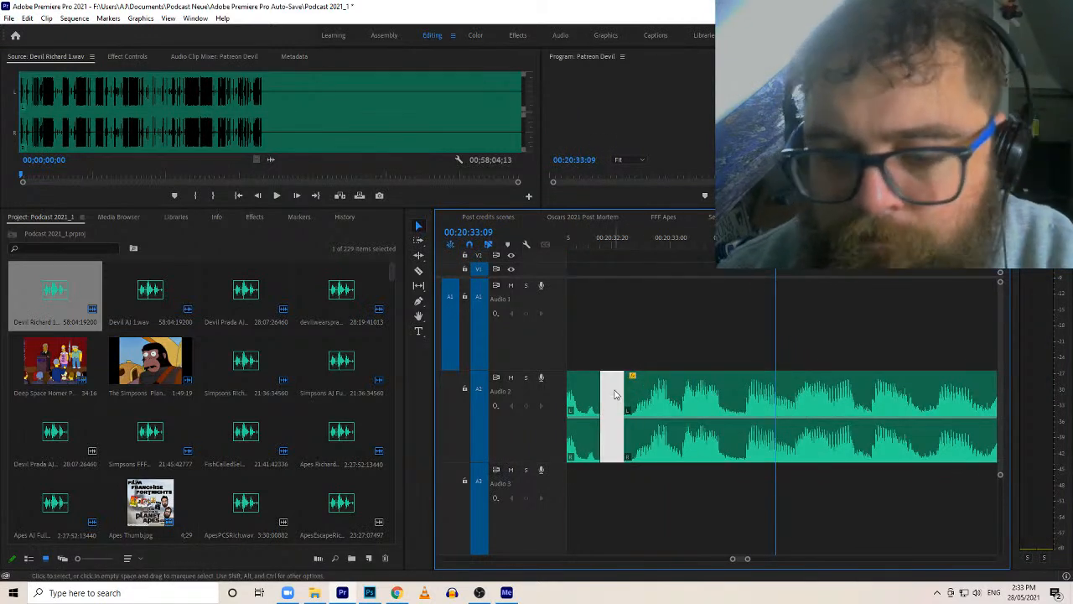
key("End")
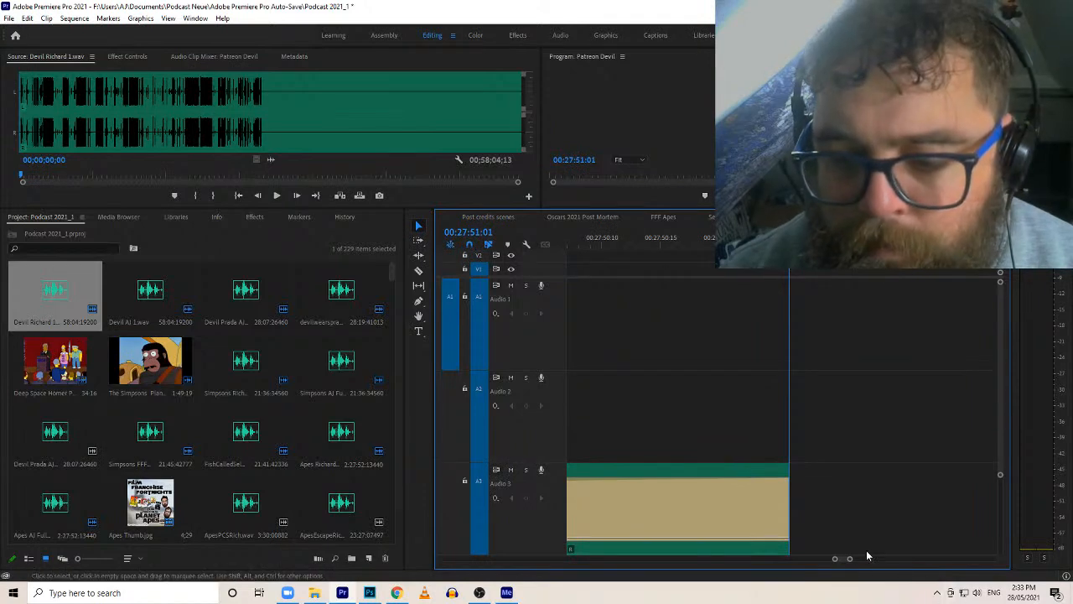
left_click_drag(855, 559, 993, 559)
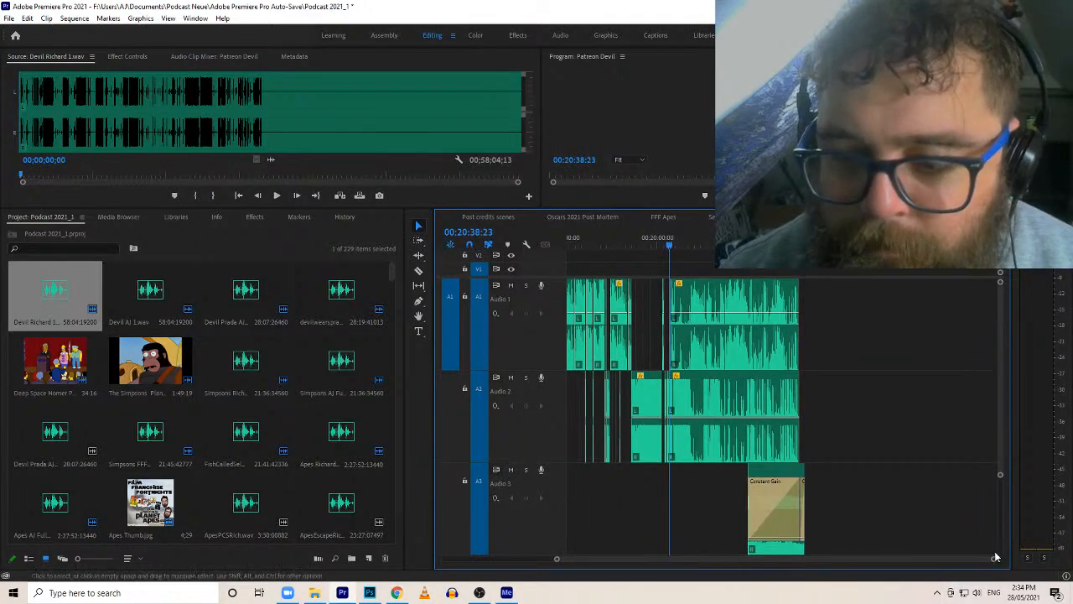
left_click_drag(993, 559, 776, 558)
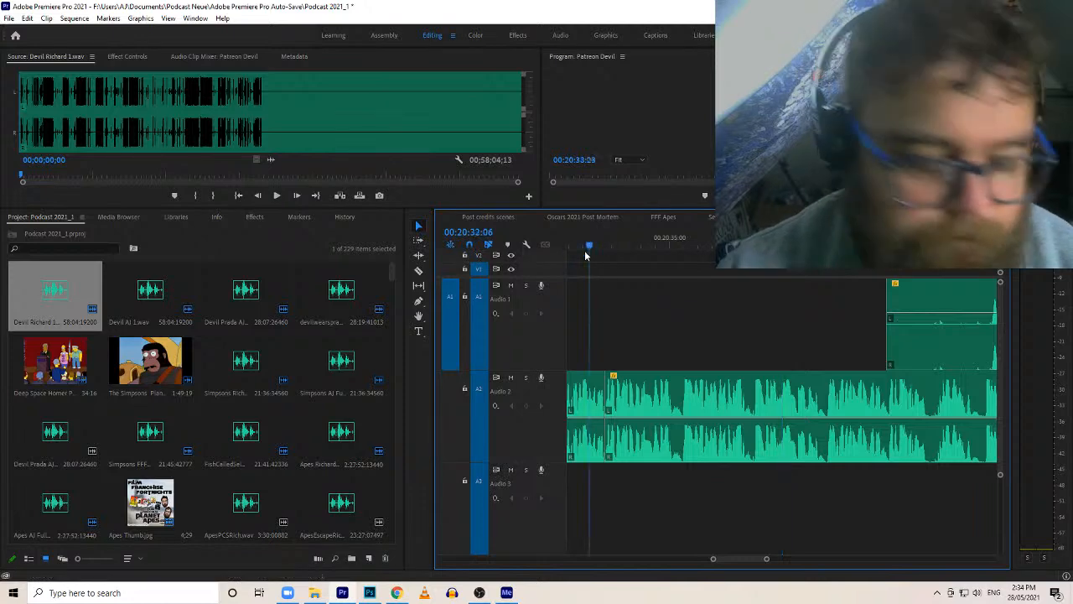
key("space")
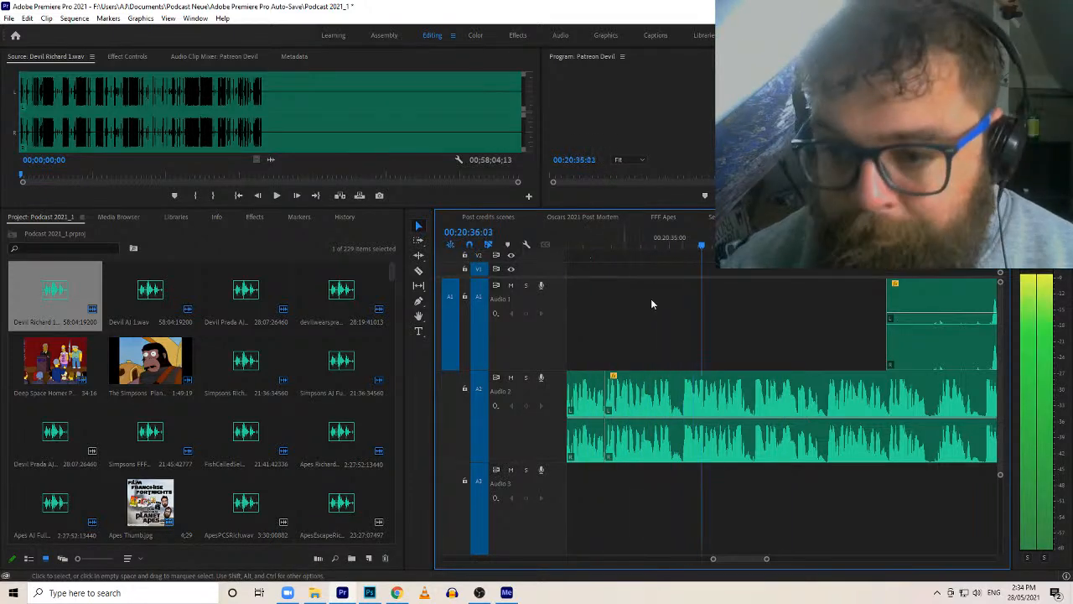
Trim Audio 1 to start at about 00:20:46:03 and remove the Audio 2 silence between about 00:20:46:18 and 00:20:52:10
left_click_drag(889, 352, 992, 347)
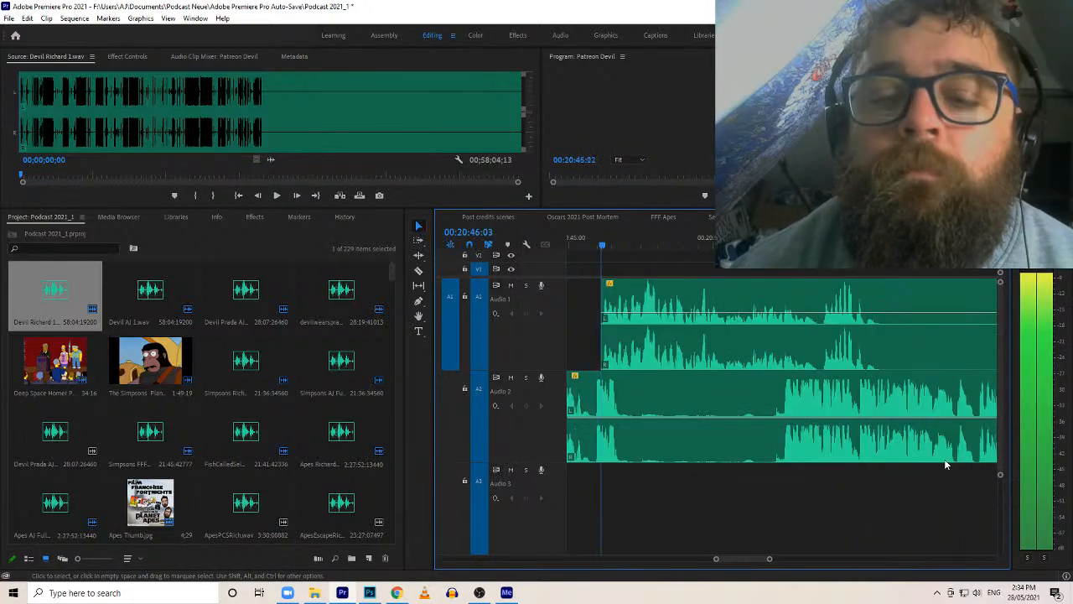
key("c")
left_click(621, 442)
key("v")
left_click(632, 441)
left_click_drag(626, 436, 788, 442)
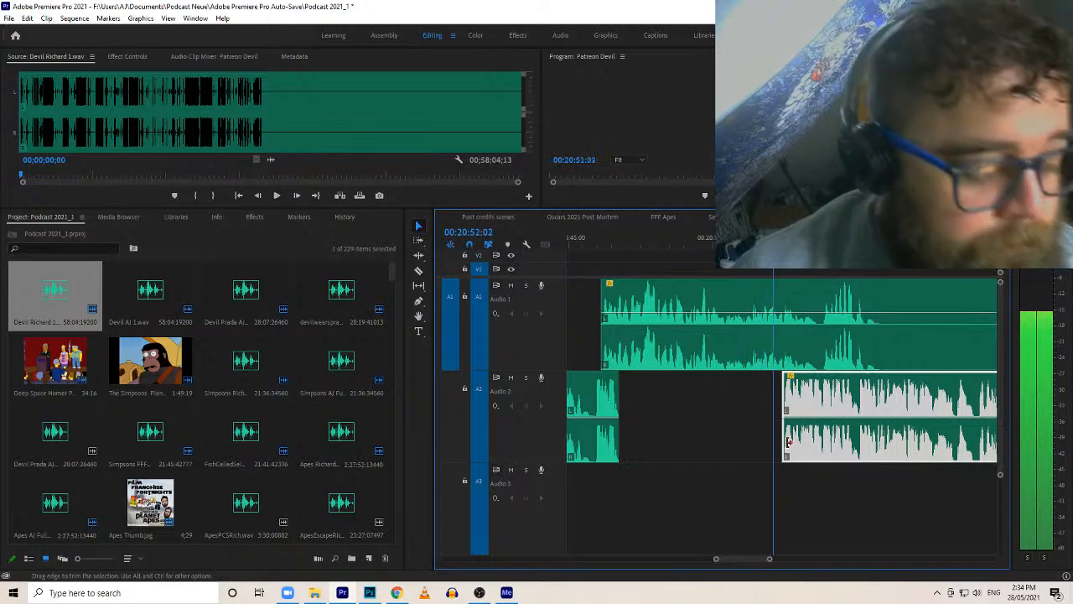
Split Audio 1 at about 00:20:55:07 and trim the following piece to start at about 00:21:17:07
left_click(866, 345)
key("v")
left_click_drag(869, 342, 988, 353)
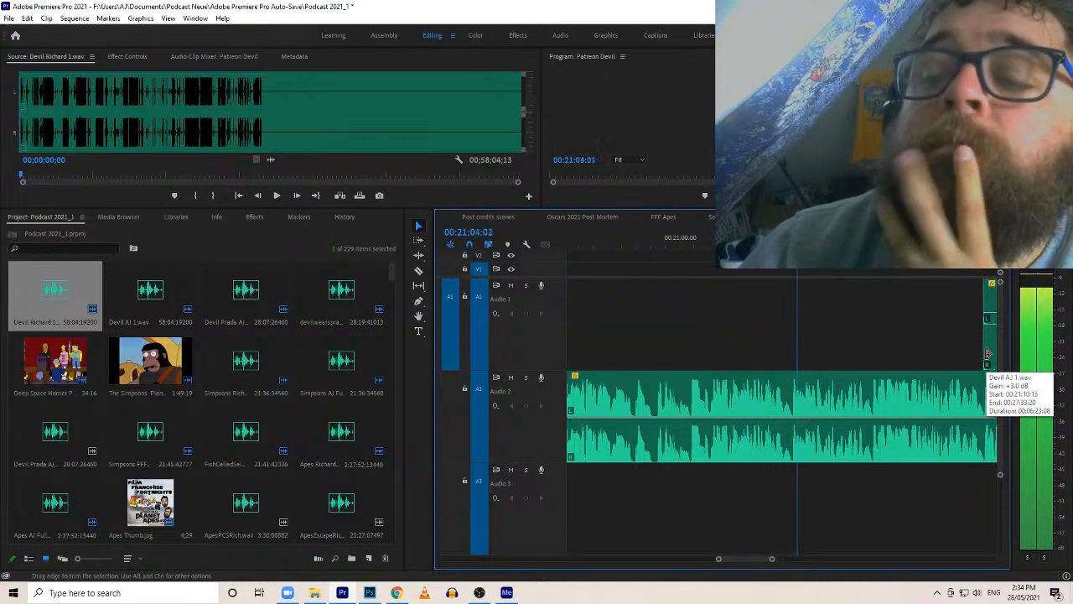
left_click_drag(986, 354, 965, 347)
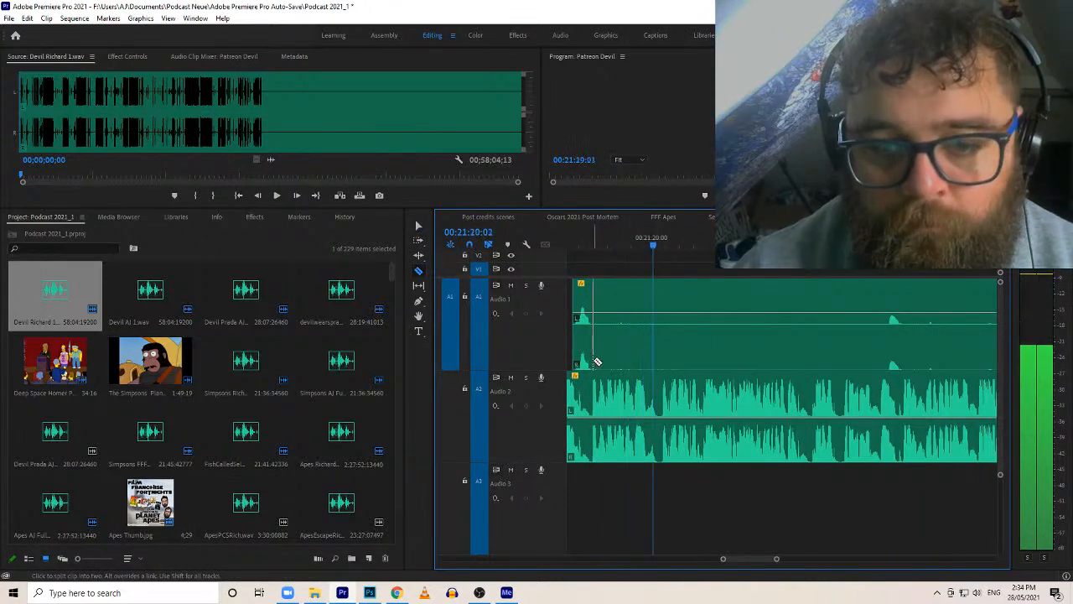
Cut Audio 1 after the short sounds at about 00:21:18:00 and 00:21:28:21, clearing the silence until about 00:21:37:22
left_click_drag(595, 357, 993, 356)
key("c")
left_click(904, 354)
key("v")
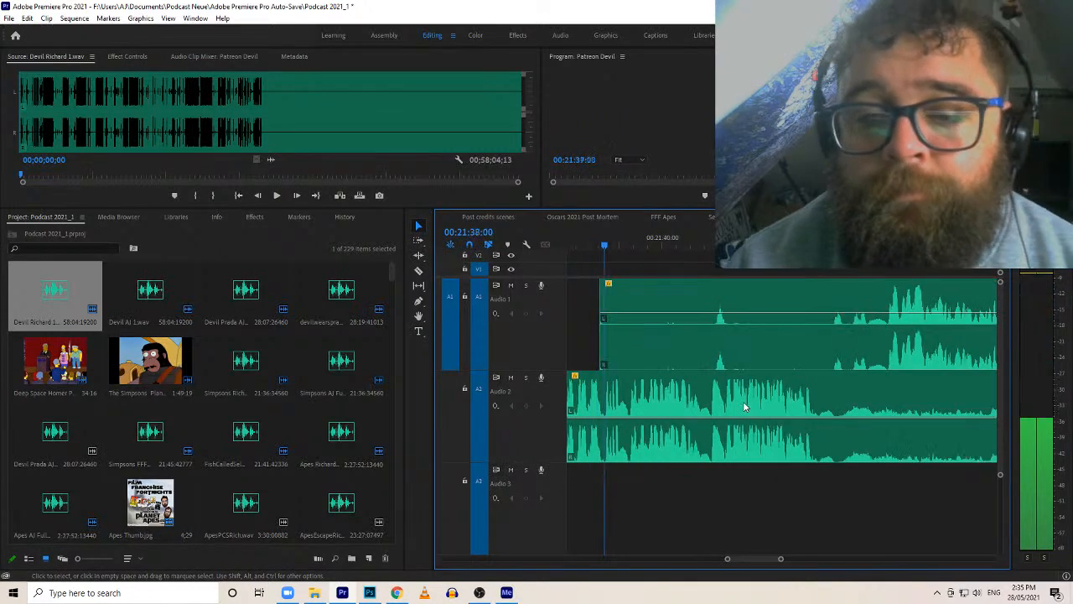
Trim the Audio 1 silence around the short sound before about 00:21:42:10 so the speech clip starts at about 00:21:46:00
left_click_drag(602, 344, 834, 344)
key("c")
left_click(731, 342)
key("v")
Cut Audio 2 at about 00:21:45:10 and trim the following piece to start at about 00:21:55:23
key("c")
left_click(819, 423)
left_click_drag(824, 396, 950, 399)
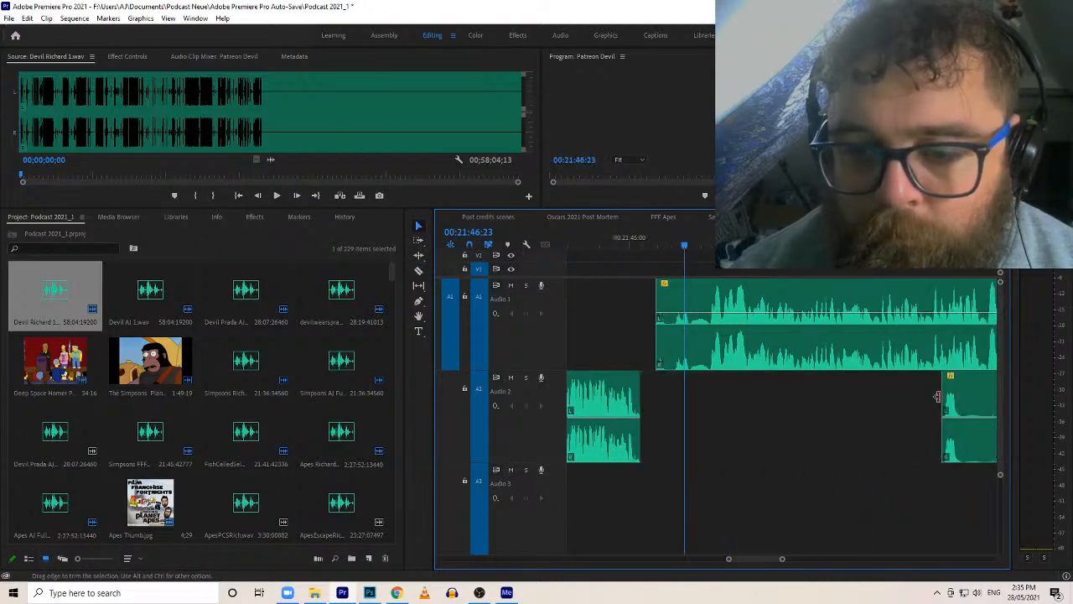
Move all following clips on both tracks earlier so Audio 1 starts at about 00:21:45:06, and play back the transition
left_click(727, 350)
left_click_drag(778, 355, 756, 356)
left_click(627, 238)
key("space")
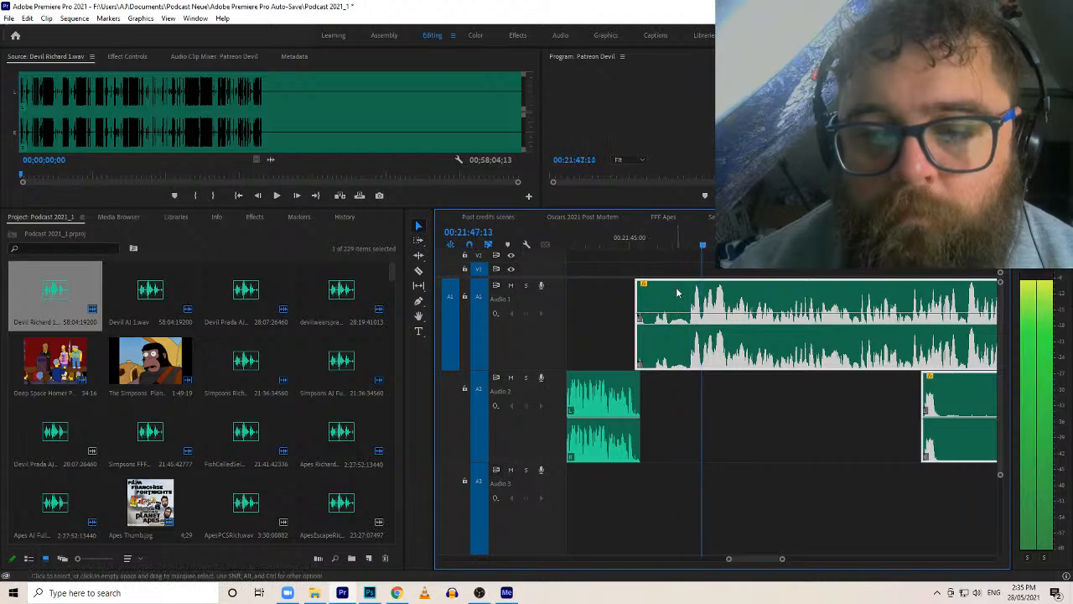
Cut Audio 2 after the short sound at about 00:21:55:22 and trim the following piece to start with the speech at about 00:22:28:11
key("c")
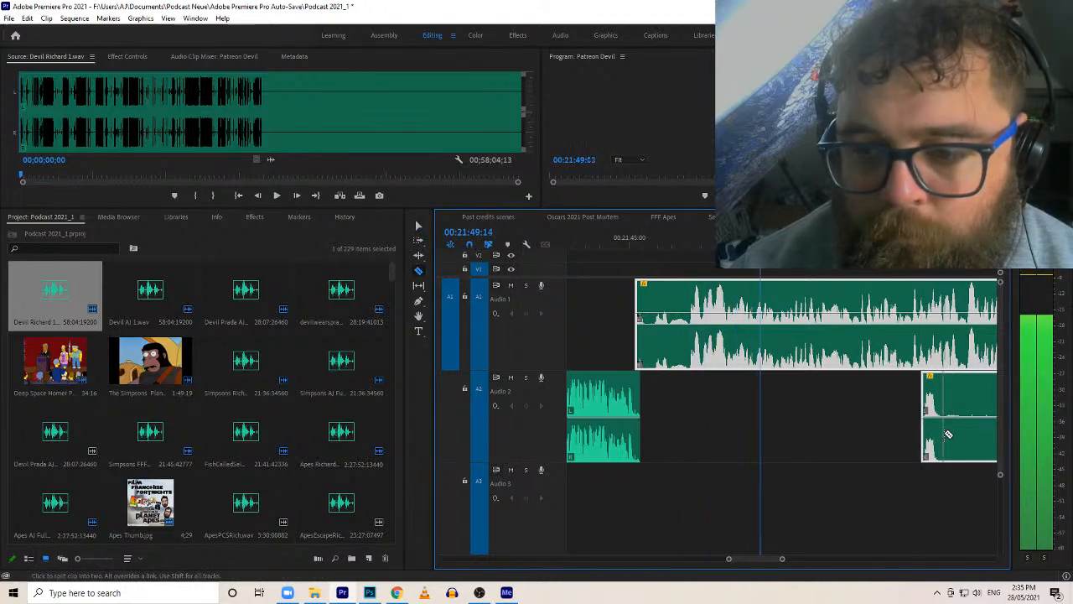
left_click(944, 434)
key("v")
left_click_drag(947, 433, 915, 442)
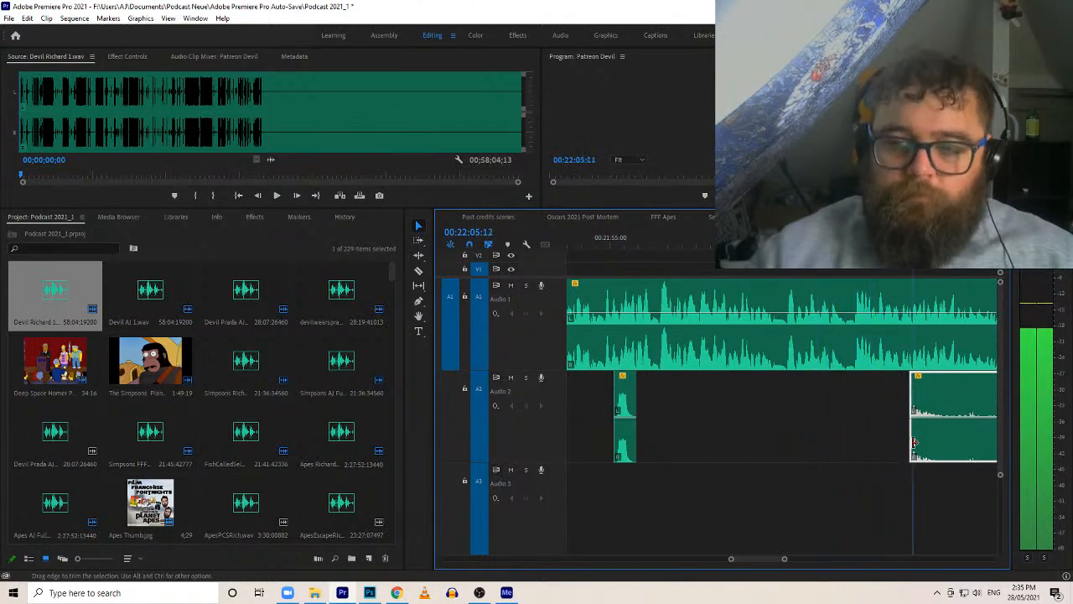
left_click_drag(914, 442, 992, 451)
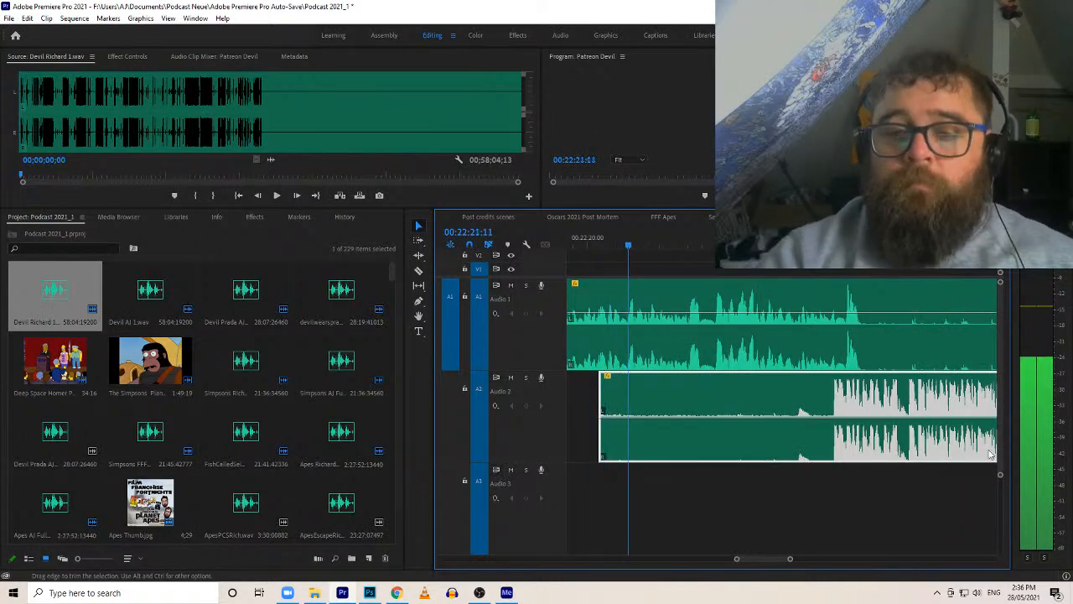
left_click_drag(992, 450, 832, 424)
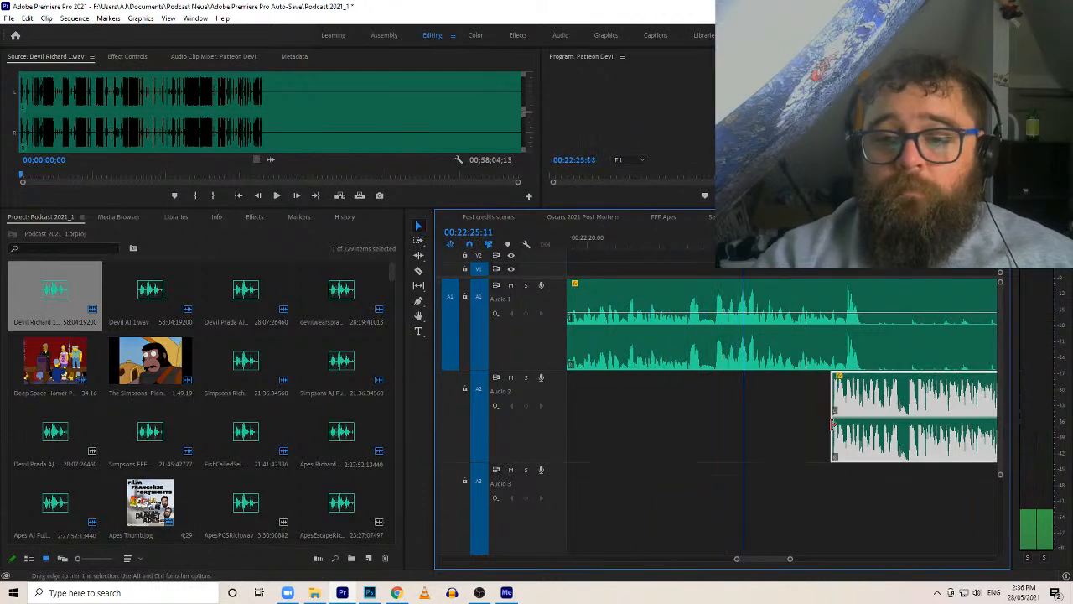
Cut Audio 1 at about 00:22:29:13 and clear the silence around the short sound at about 00:22:36:05, until about 00:22:38:12
key("c")
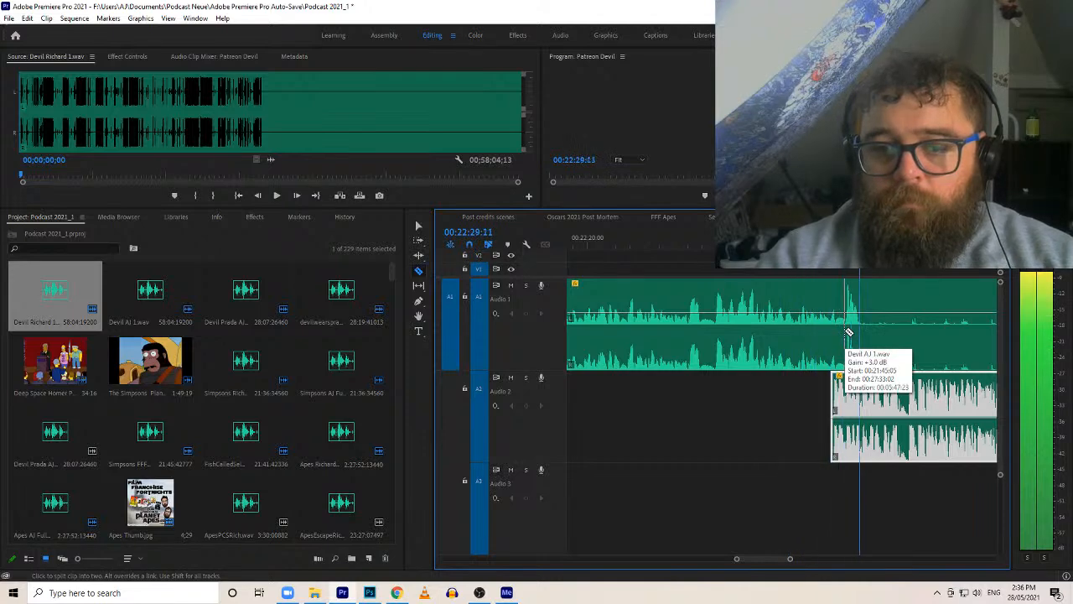
left_click(862, 330)
key("v")
left_click_drag(868, 330, 1065, 368)
left_click_drag(945, 340, 1041, 340)
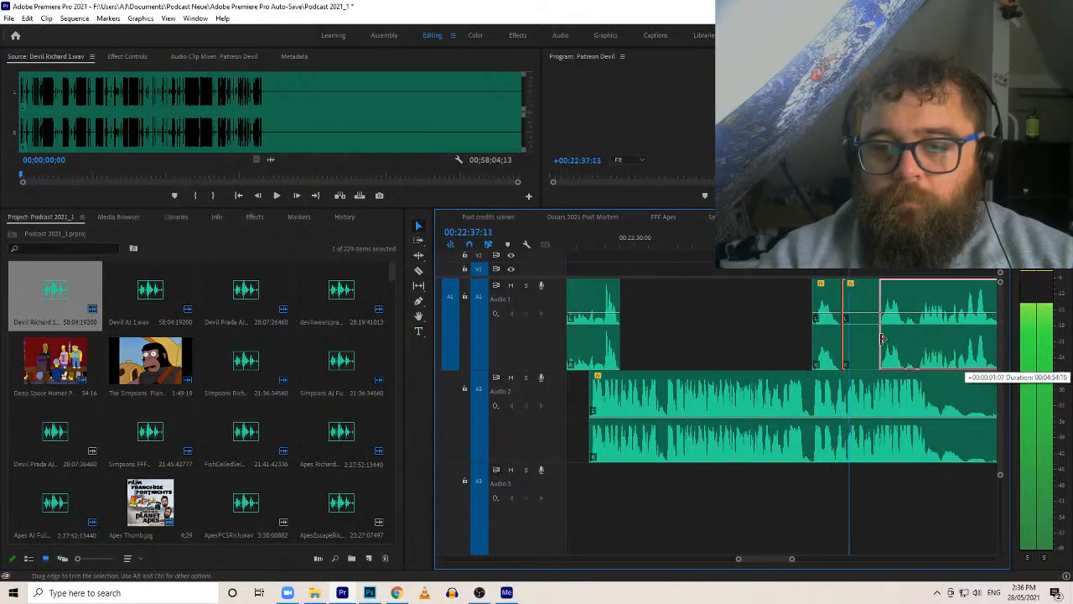
left_click_drag(881, 338, 881, 338)
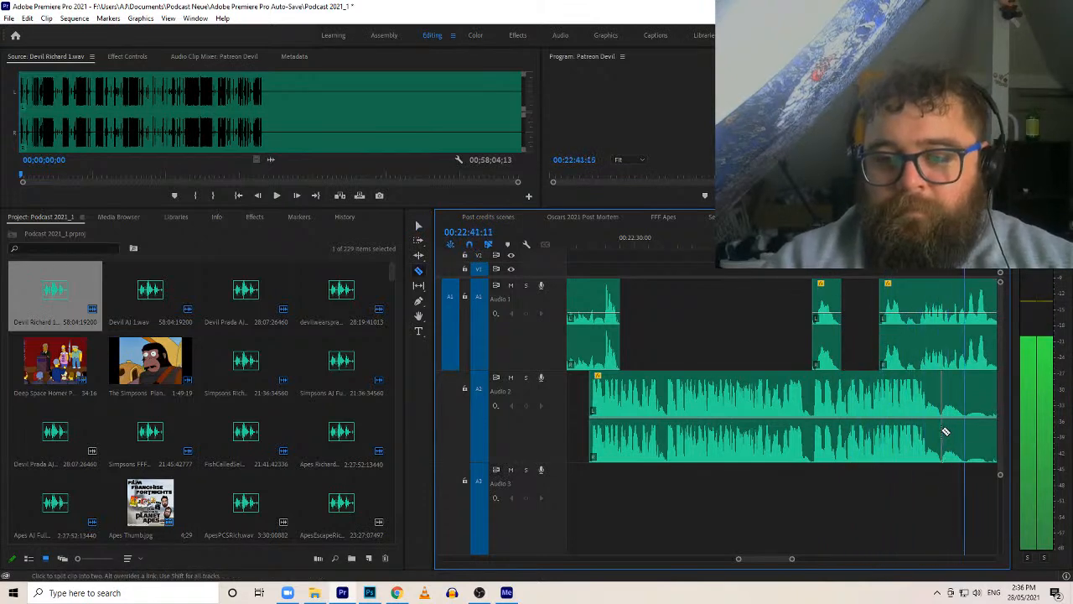
Cut Audio 2 at about 00:22:40:15 and clear the audio until 00:22:46:07 and the silence between about 00:22:47:03 and 00:22:48:21
key("space")
key("v")
left_click_drag(943, 414, 1070, 400)
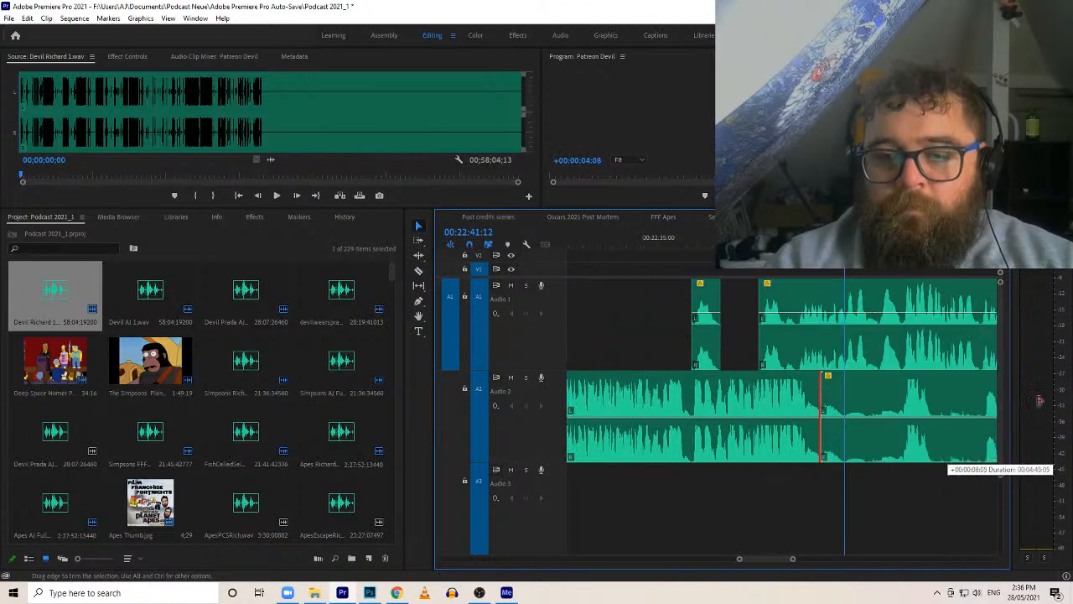
left_click_drag(912, 399, 913, 400)
key("space")
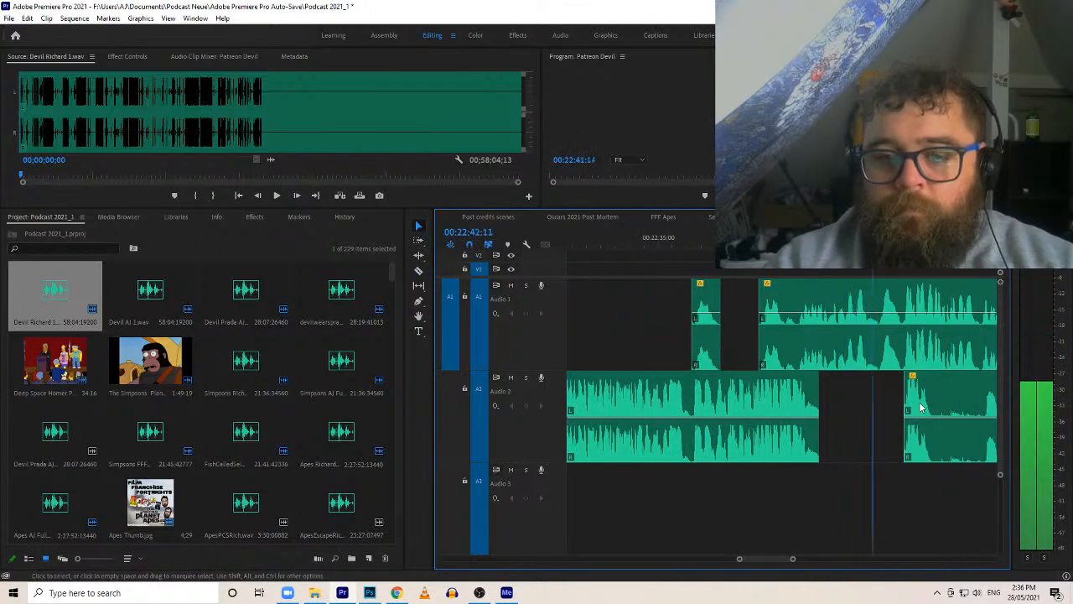
key("space")
left_click_drag(906, 390, 991, 387)
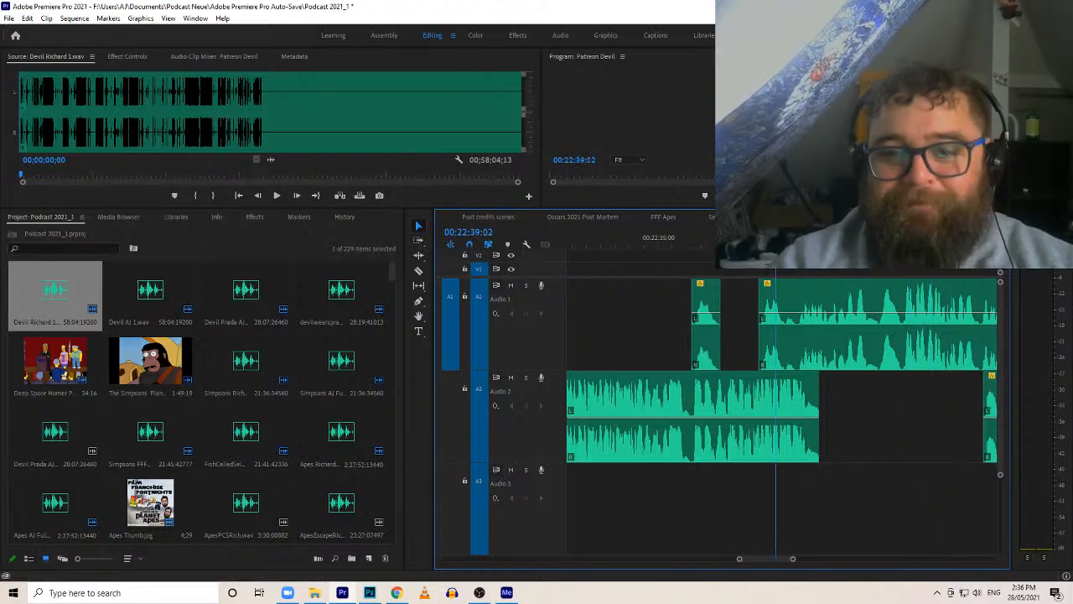
key("space")
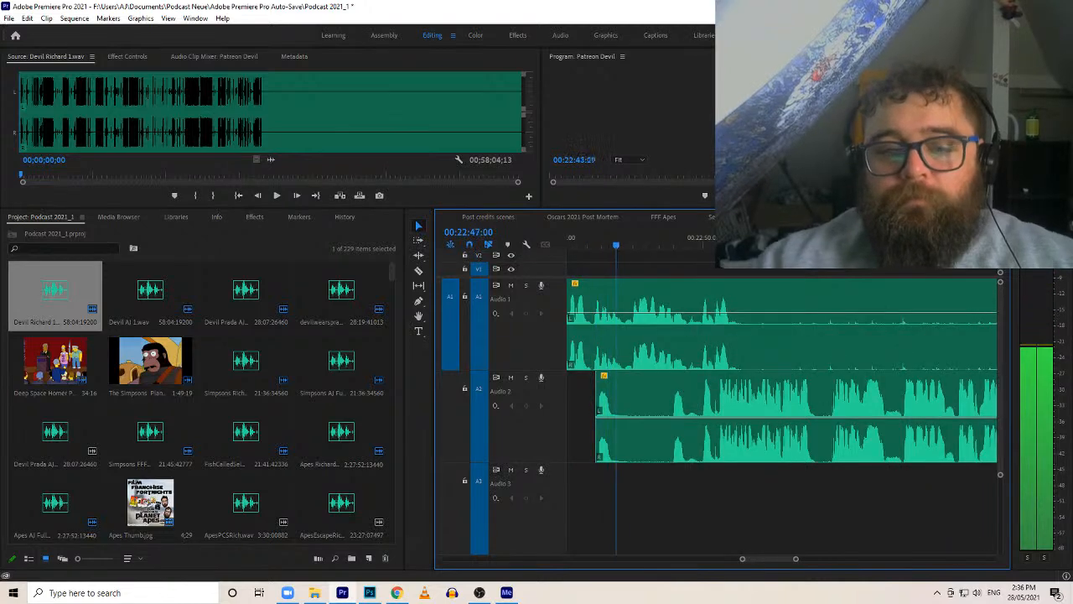
left_click_drag(624, 430, 677, 443)
Cut Audio 1 where the speech ends at about 00:22:51:00 and trim the following piece to start at about 00:23:02:12
key("c")
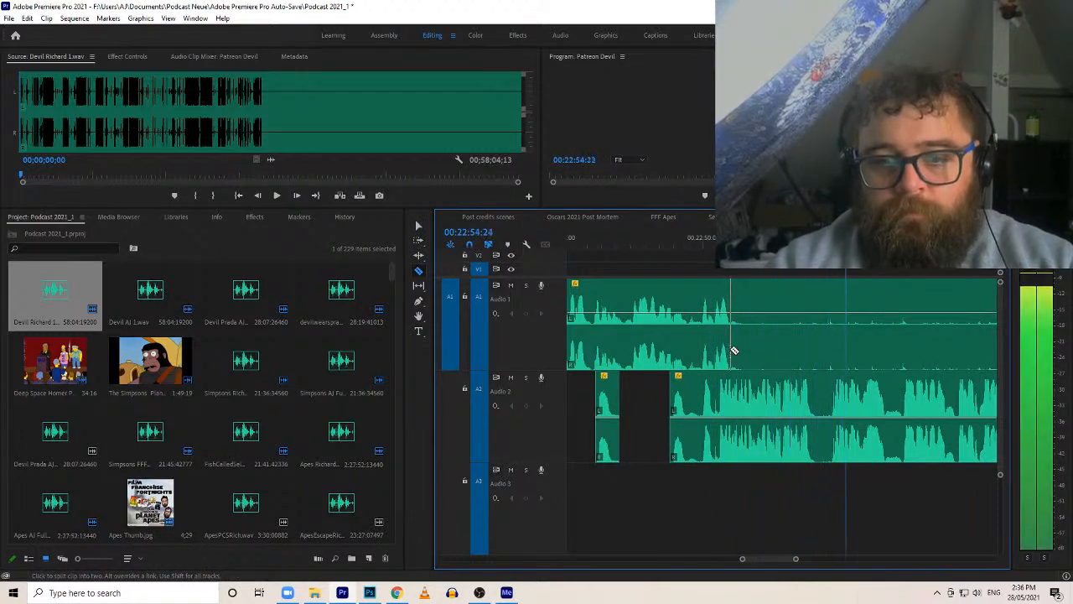
left_click(730, 351)
key("v")
left_click_drag(732, 348, 948, 327)
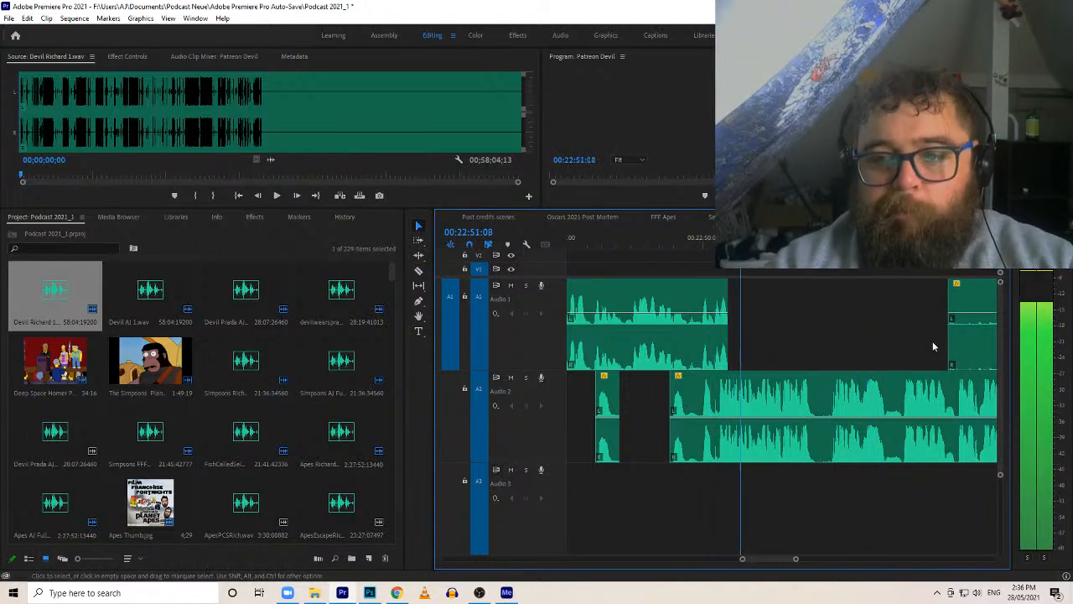
left_click_drag(950, 337, 1070, 381)
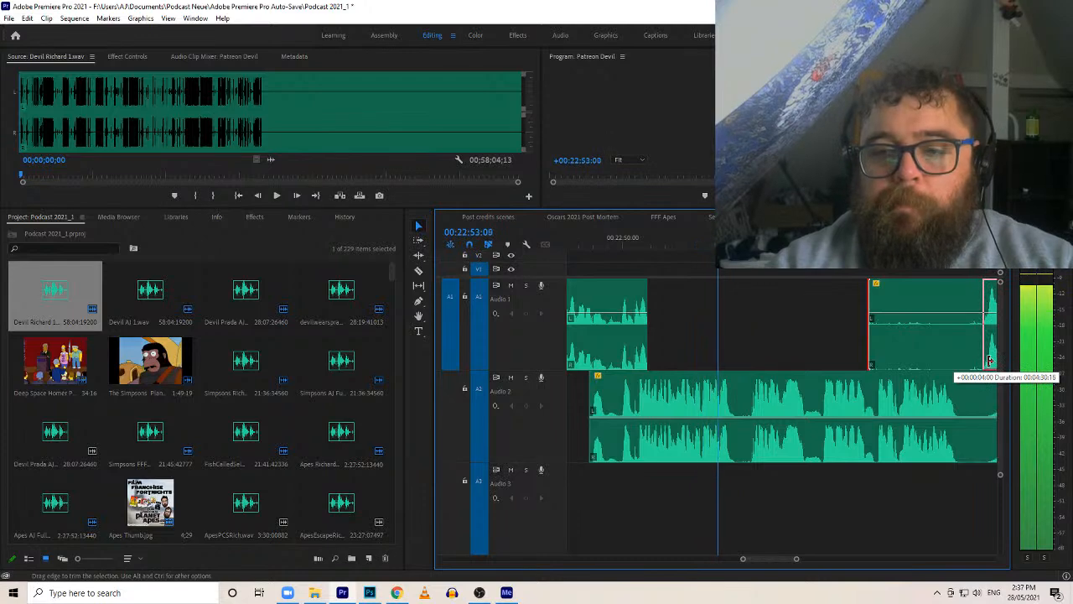
left_click_drag(989, 360, 990, 362)
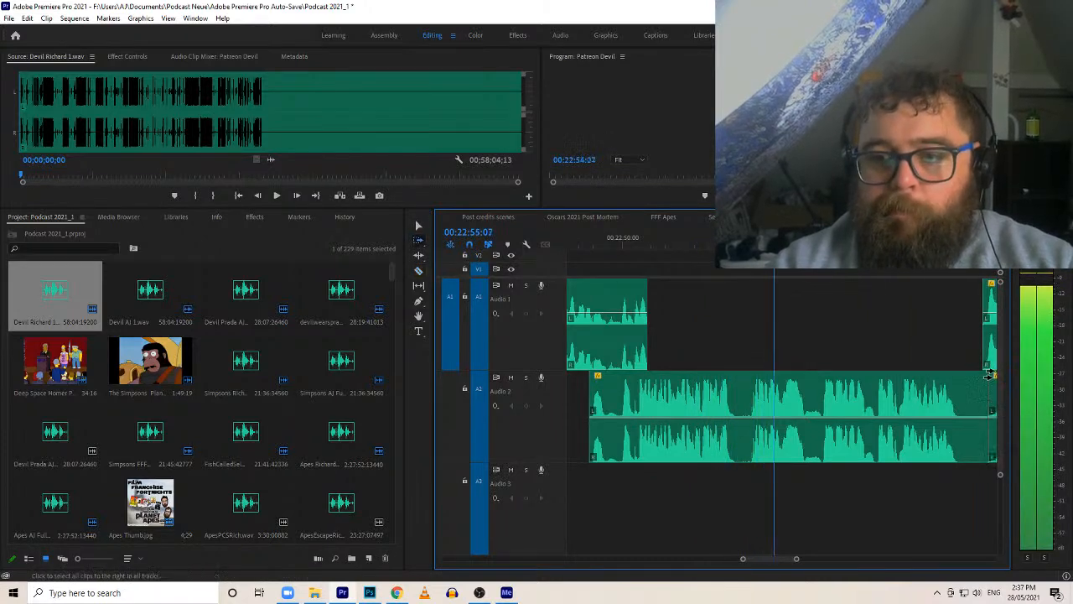
Move the following clips earlier so Audio 1 starts at about 00:23:01:18, and trim the next Audio 2 clip to start at about 00:23:05:00
left_click_drag(989, 373, 875, 378)
left_click(953, 409)
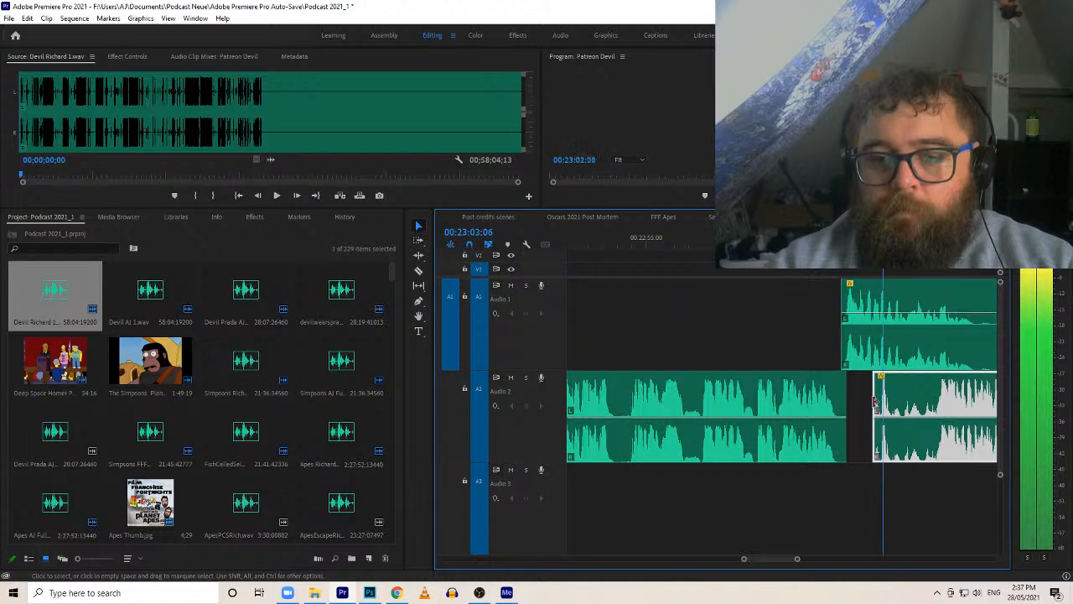
left_click_drag(874, 390, 937, 389)
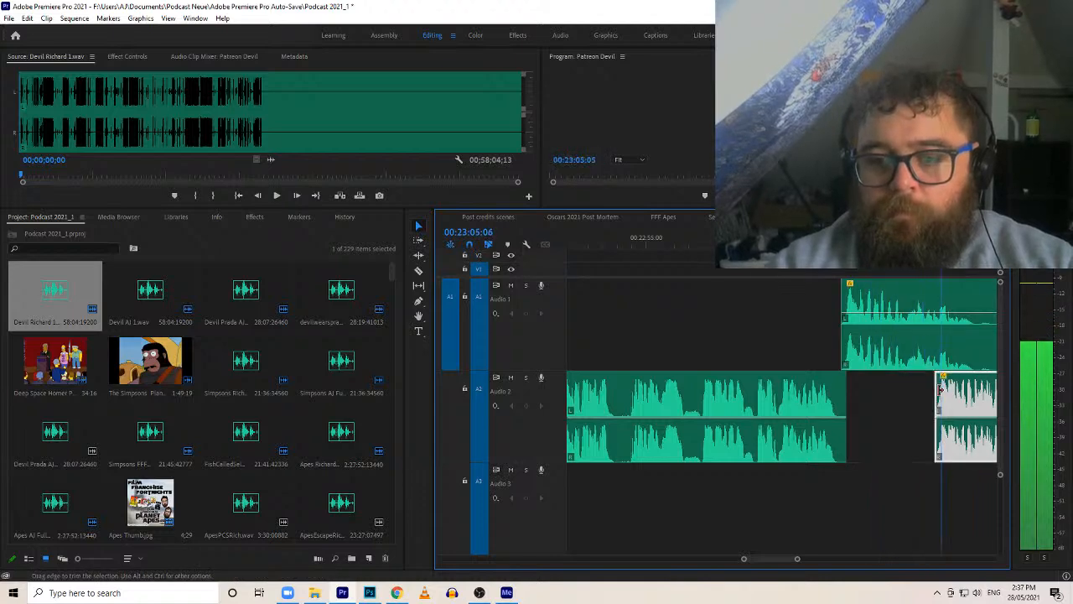
Cut Audio 1 at about 00:23:06:13, move the following clips on both tracks later so Audio 2 starts at about 00:23:05:14, and play back
key("space")
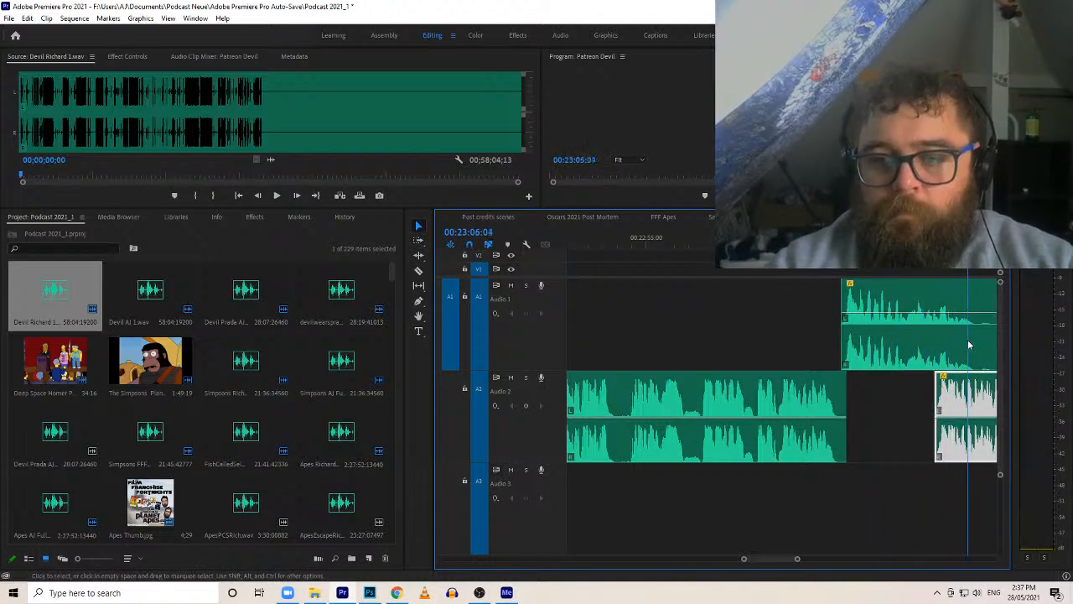
key("Left")
key("Left")
key("Left")
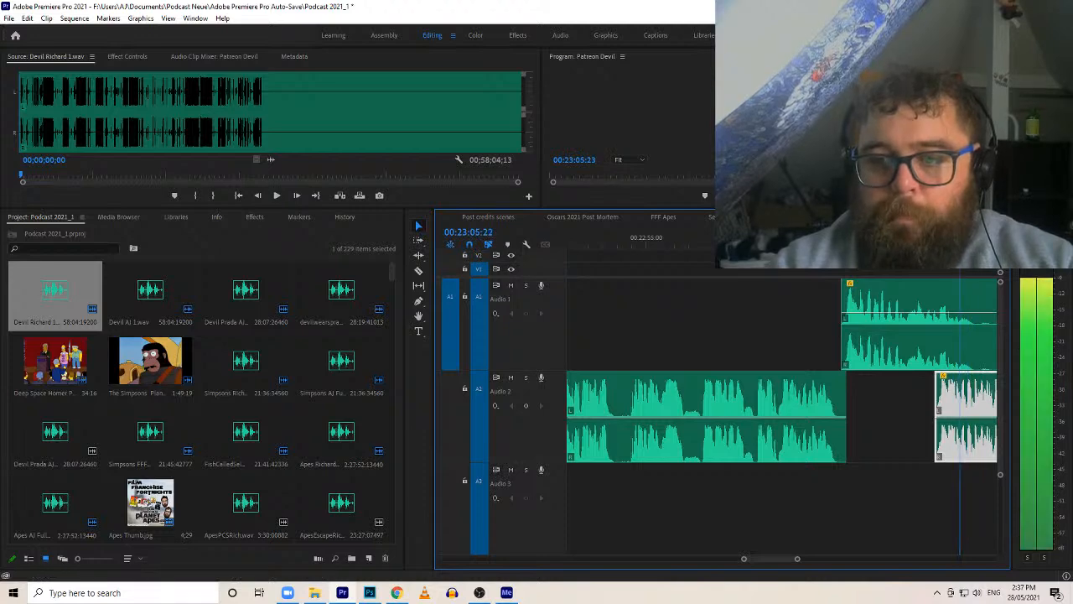
key("c")
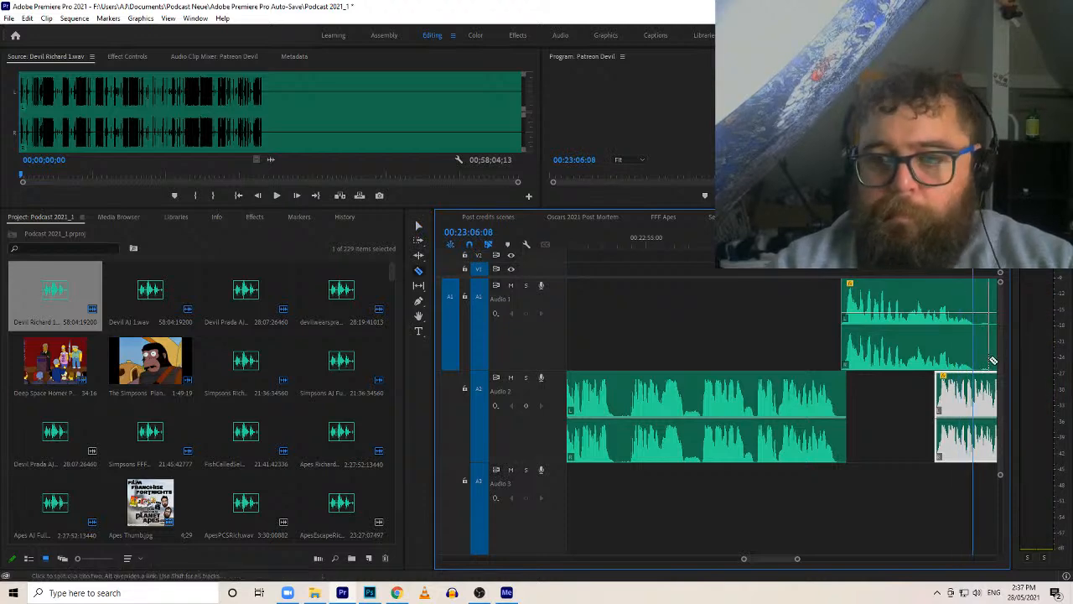
left_click(978, 358)
key("a")
left_click(955, 403)
left_click(981, 393)
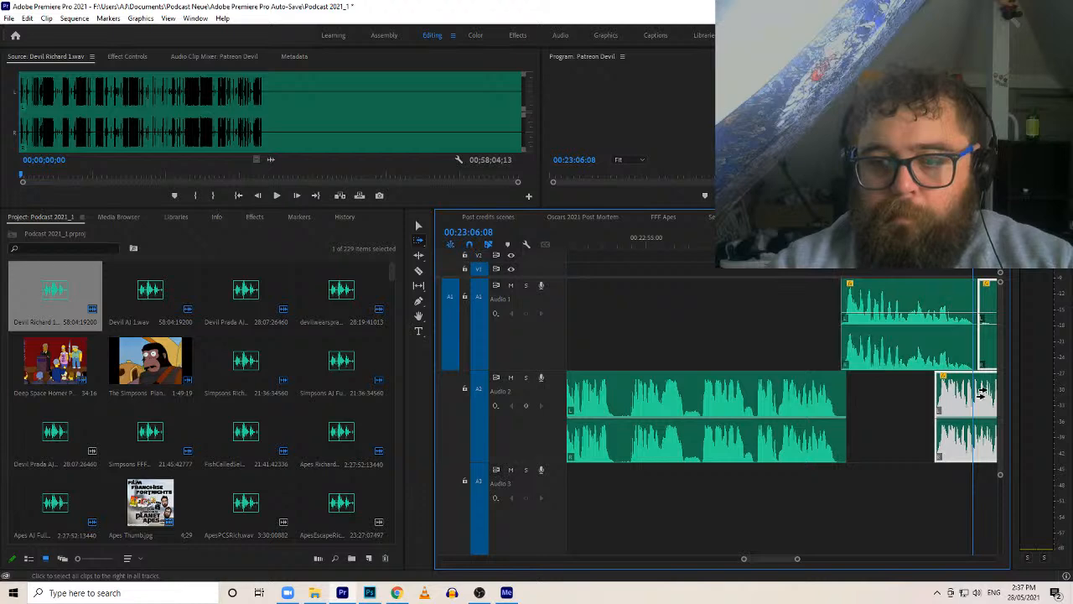
left_click_drag(949, 394, 967, 394)
left_click(924, 239)
key("space")
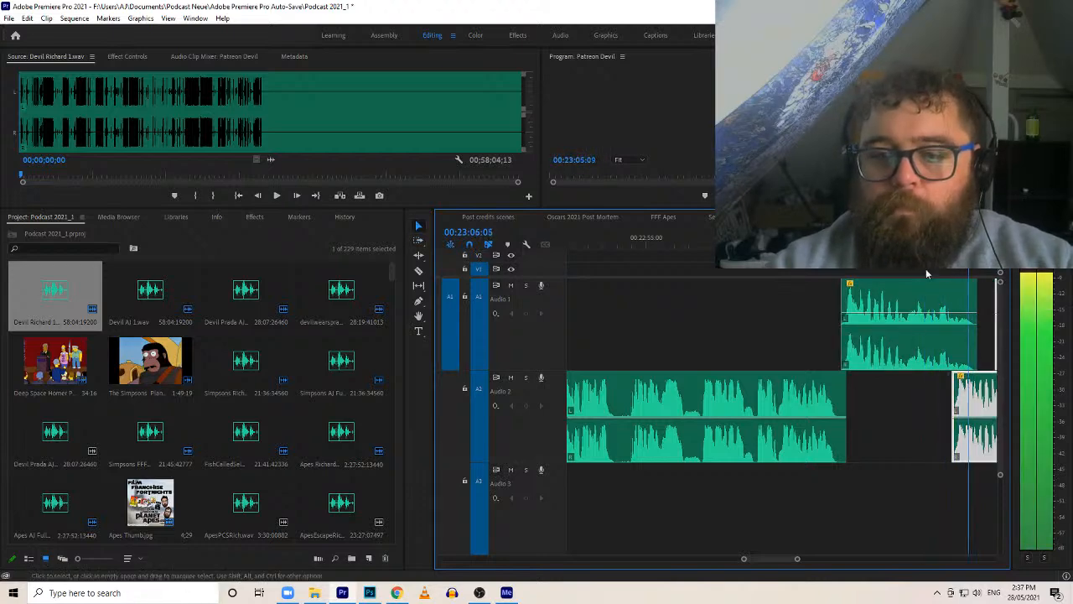
Clear the Audio 1 silence before the short sound at about 00:23:12:20 and after it from about 00:23:13:15 to 00:23:19:10
left_click(596, 292)
left_click(618, 300)
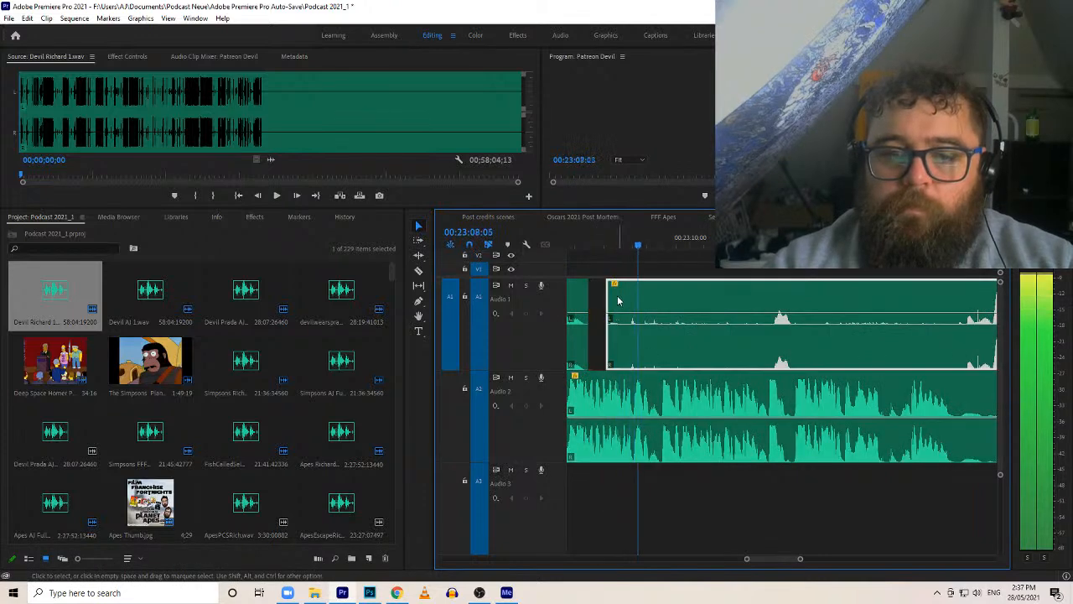
left_click_drag(609, 299, 775, 301)
key("c")
left_click(793, 344)
key("v")
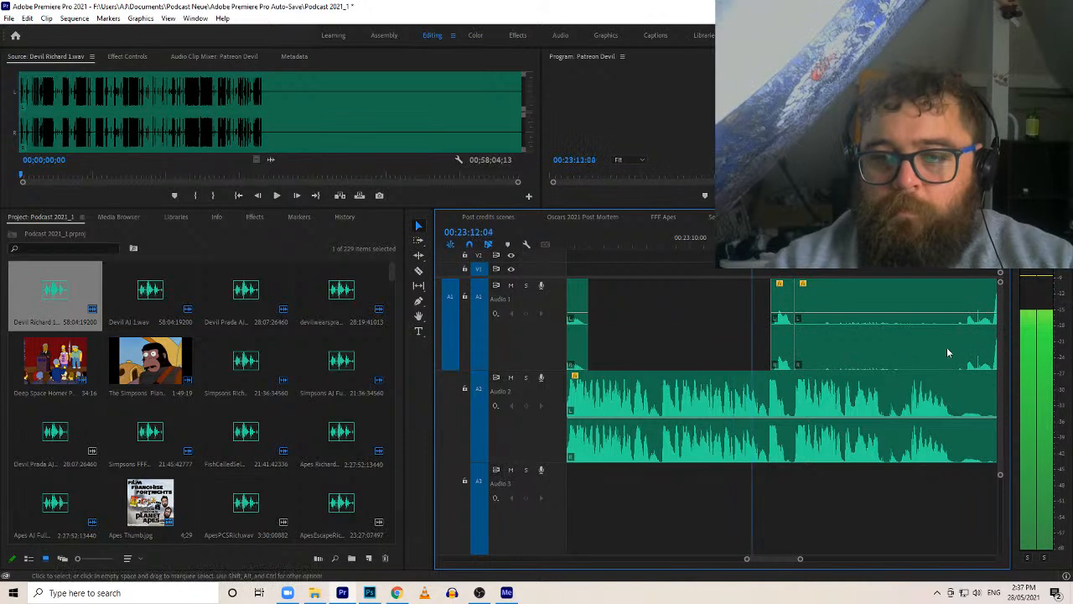
left_click_drag(795, 345, 967, 342)
Cut Audio 2 where the speech ends at about 00:23:19:05 and trim the following piece to start at about 00:23:23:08
key("c")
left_click(958, 440)
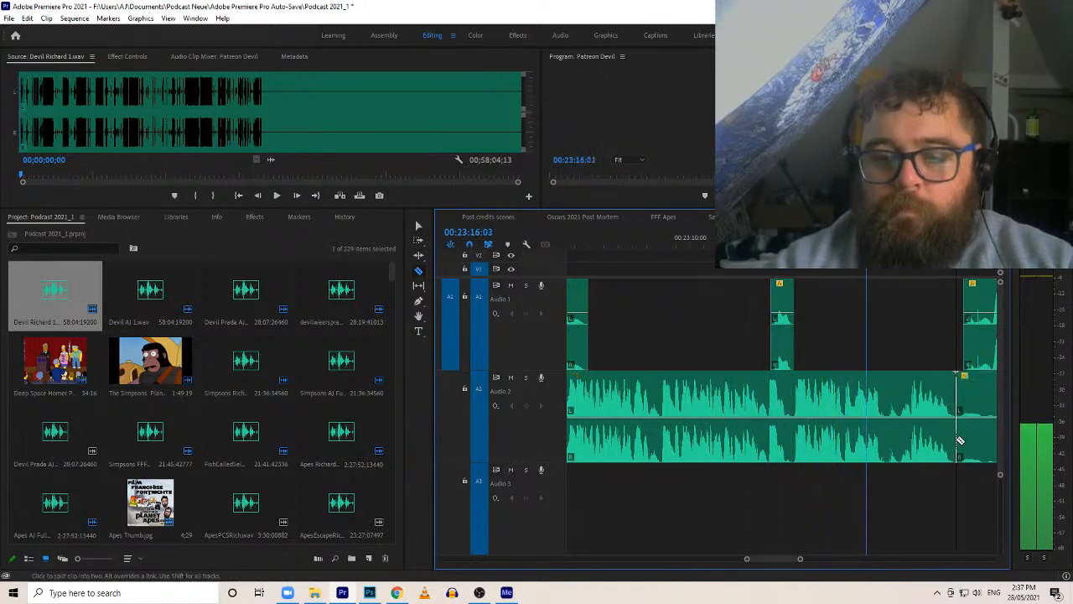
key("b")
left_click_drag(958, 390, 874, 383)
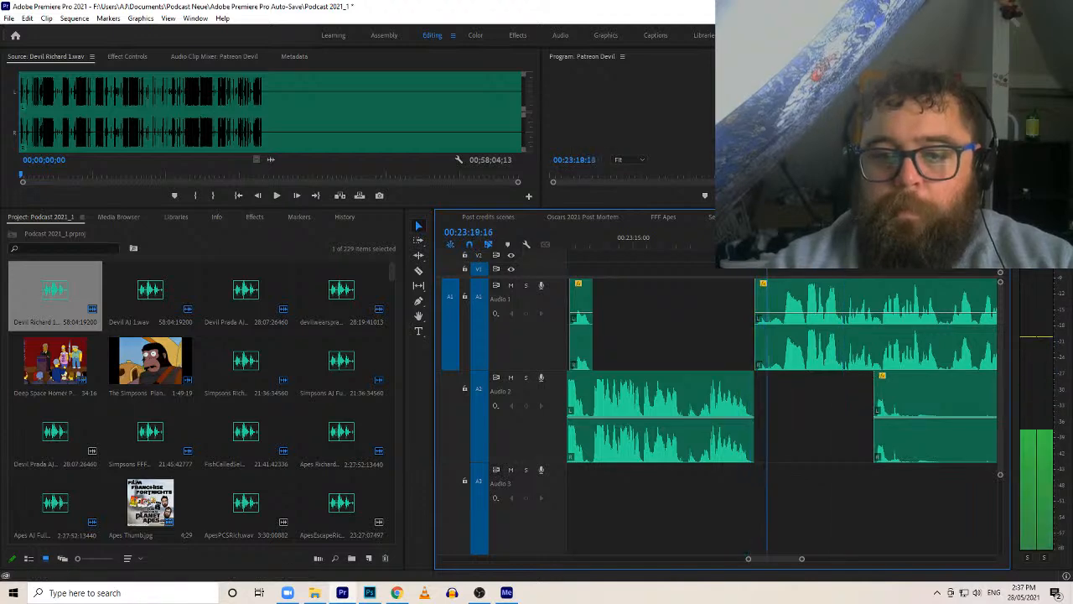
Cut Audio 2 after the short sound at about 00:23:23:23 and trim away the silence that follows it
key("c")
left_click(892, 434)
key("v")
left_click_drag(893, 434, 941, 444)
Split Audio 1 after its speech and move the following clips on both tracks earlier so Audio 2 starts at 00:23:31:07
key("c")
key("v")
left_click(986, 408)
left_click_drag(986, 409, 942, 403)
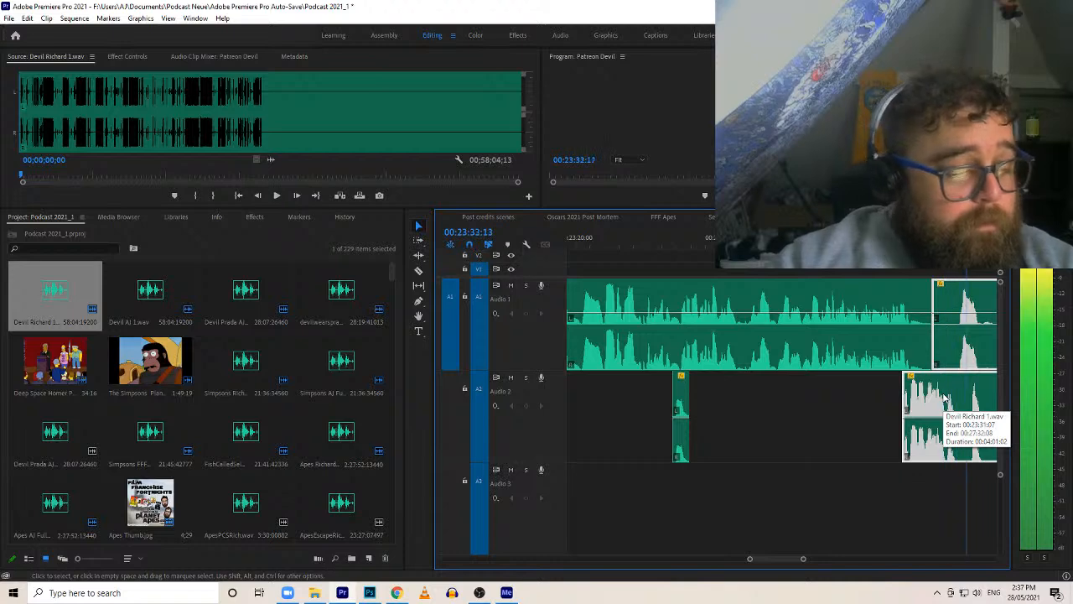
Clear the Audio 2 silence from about 00:23:34:02 to 00:23:43:05, and between the following short sound and the speech at about 00:23:44:21
key("space")
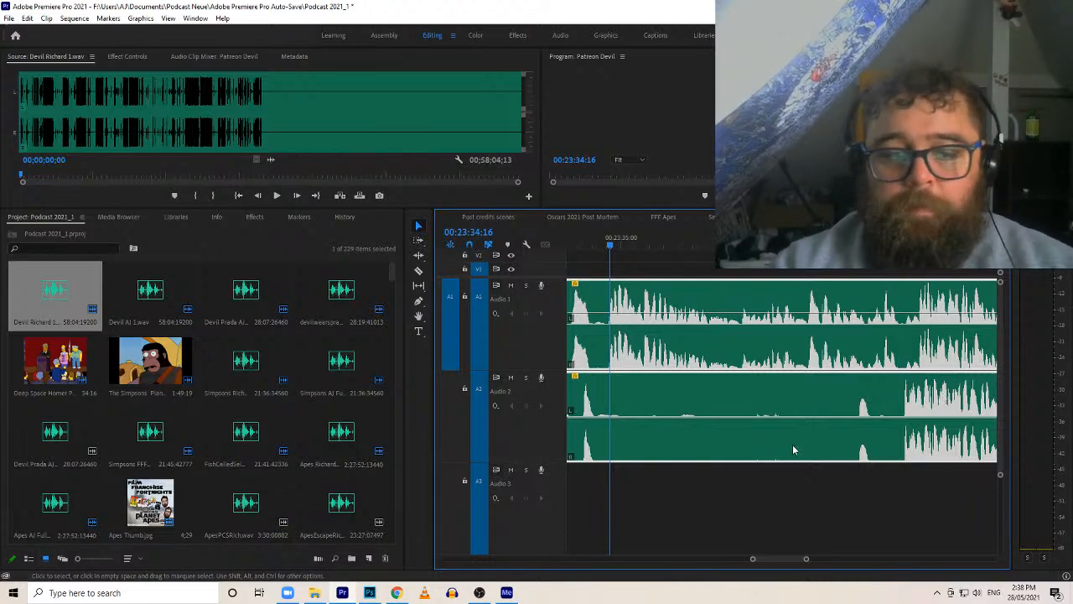
left_click_drag(598, 447, 860, 433)
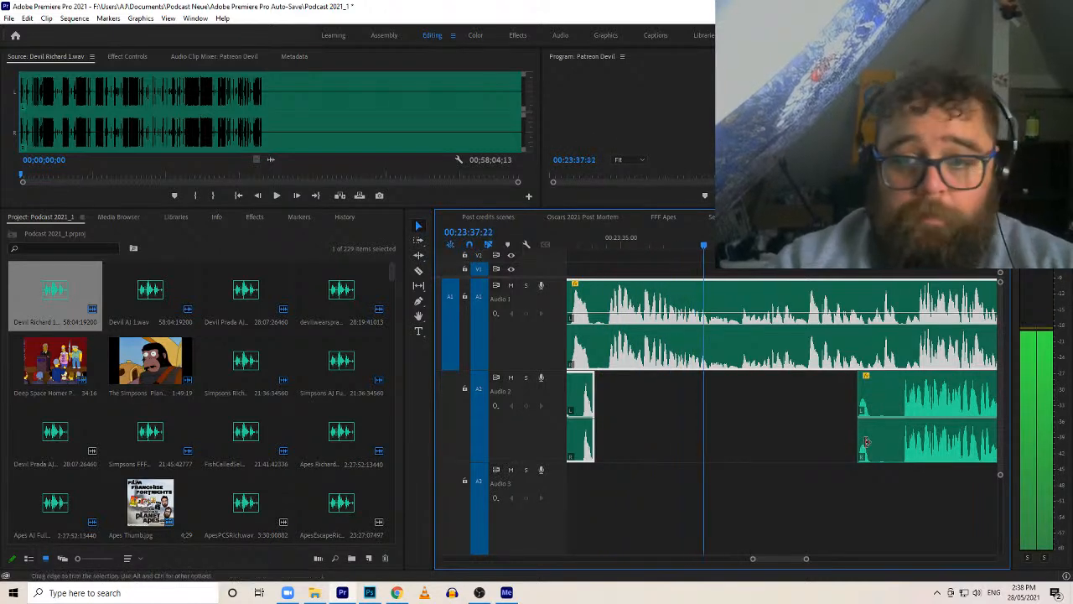
left_click_drag(869, 445, 904, 440)
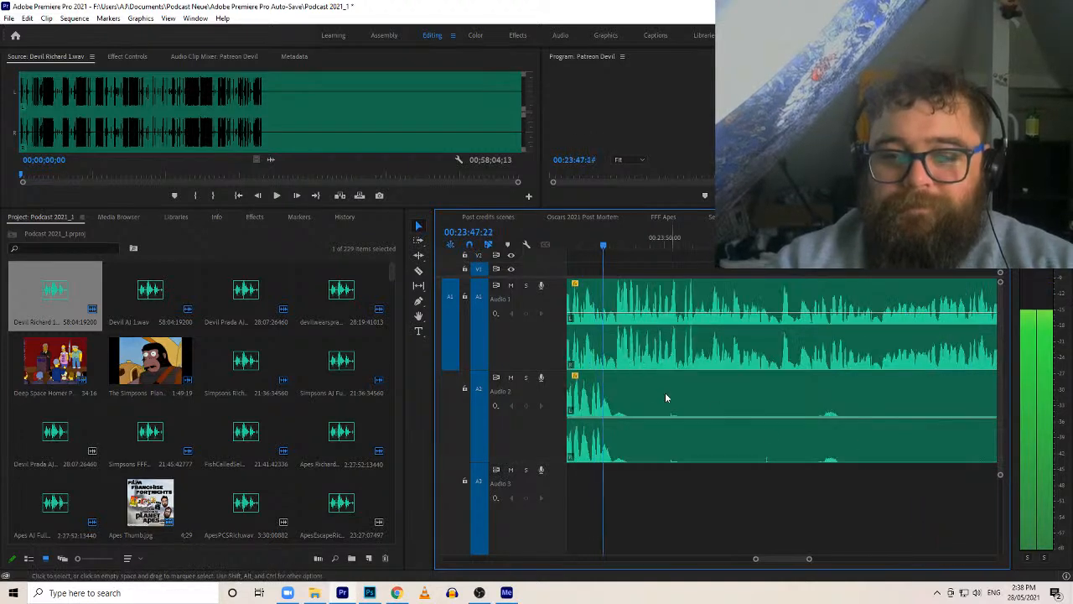
Cut Audio 2 where the speech ends at about 00:23:48:05 and trim the following piece to start at about 00:24:02:04
key("c")
left_click(617, 449)
key("v")
left_click_drag(617, 448, 962, 432)
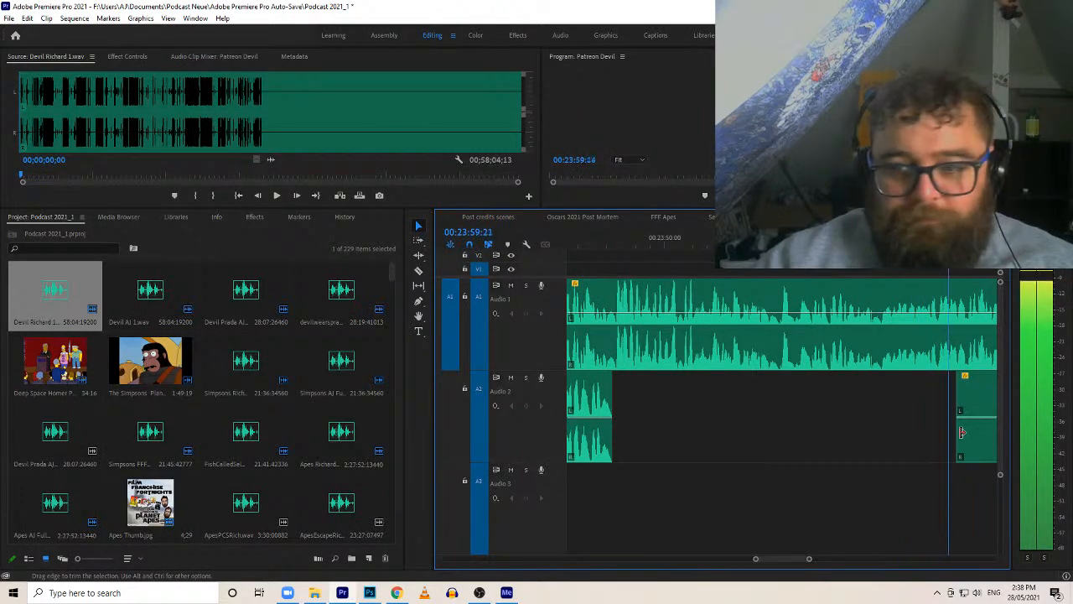
left_click_drag(575, 398, 634, 386)
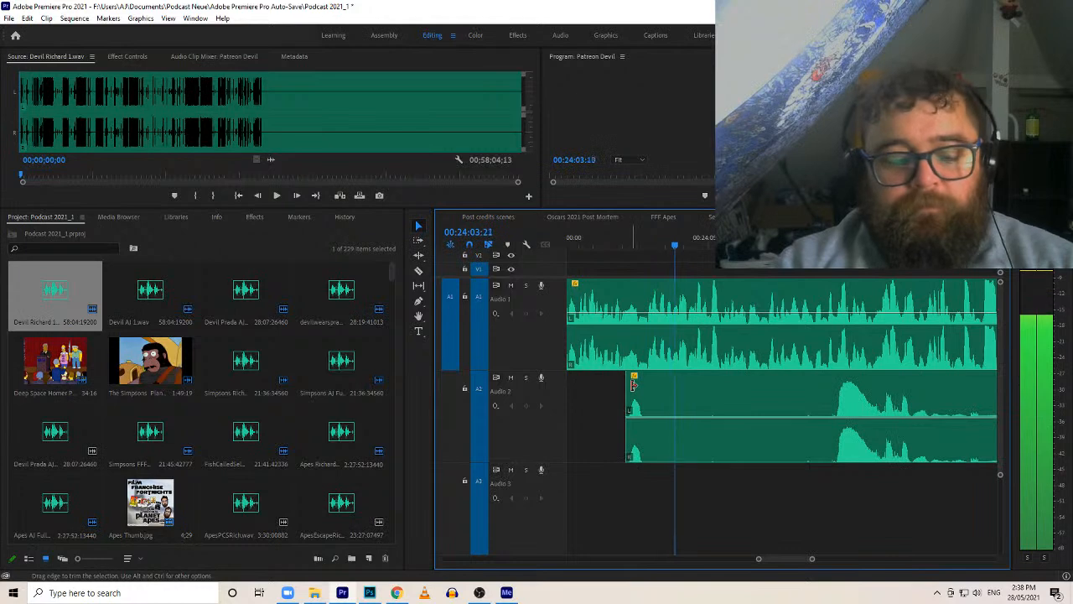
Cut Audio 2 after the short sound at about 00:24:02:19 and trim the following piece to start at about 00:24:09:09
key("c")
key("v")
left_click_drag(646, 437, 837, 431)
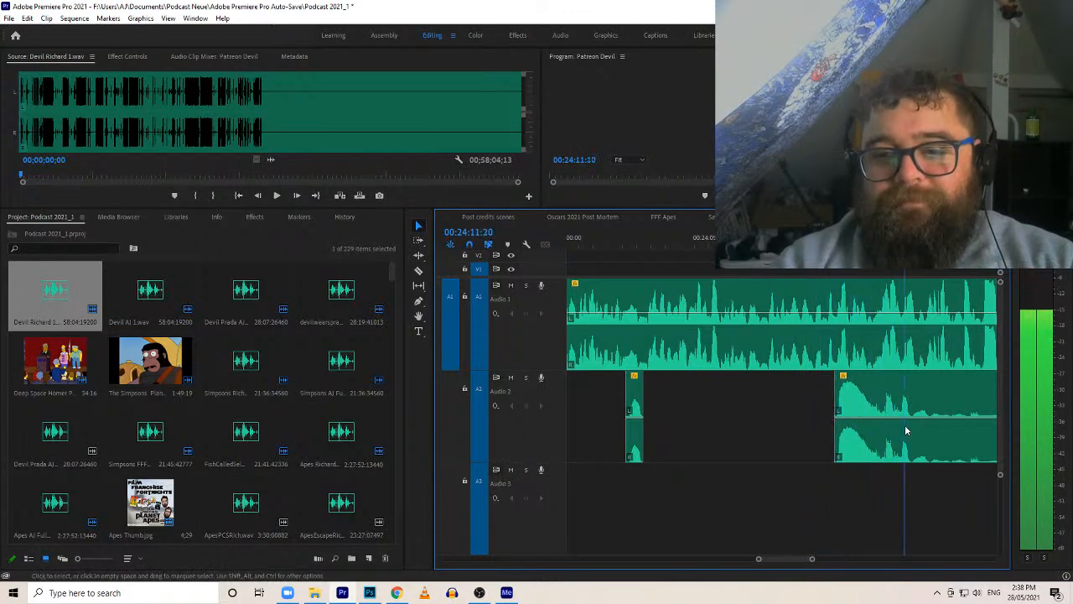
Cut Audio 2 at about 00:24:11:24 and trim the following piece to start at the short sound at about 00:24:24:17
left_click_drag(905, 430, 909, 453)
left_click_drag(1055, 420, 984, 419)
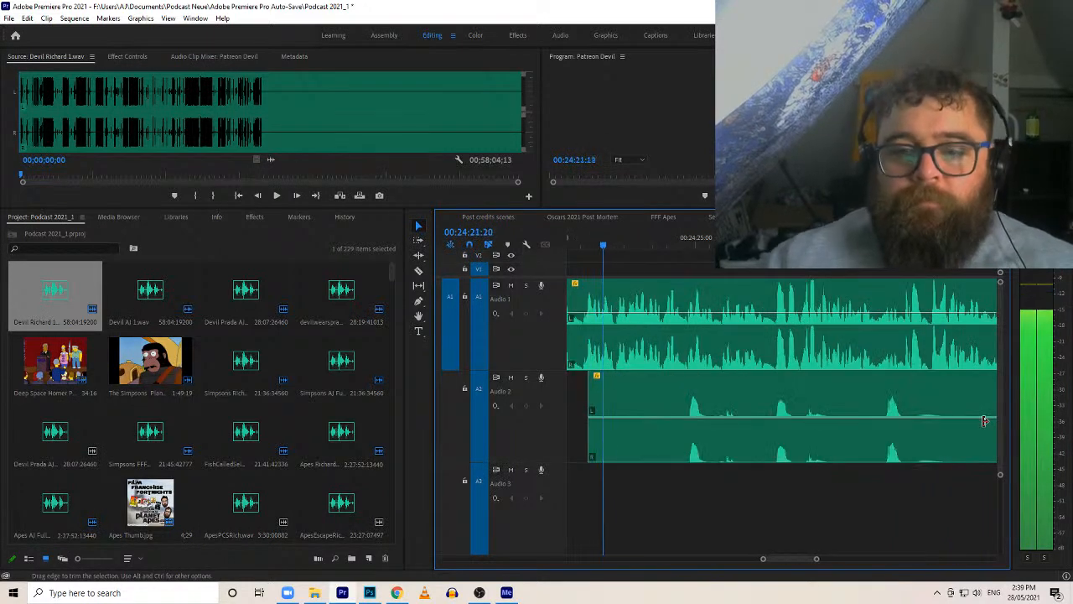
left_click_drag(591, 406, 689, 401)
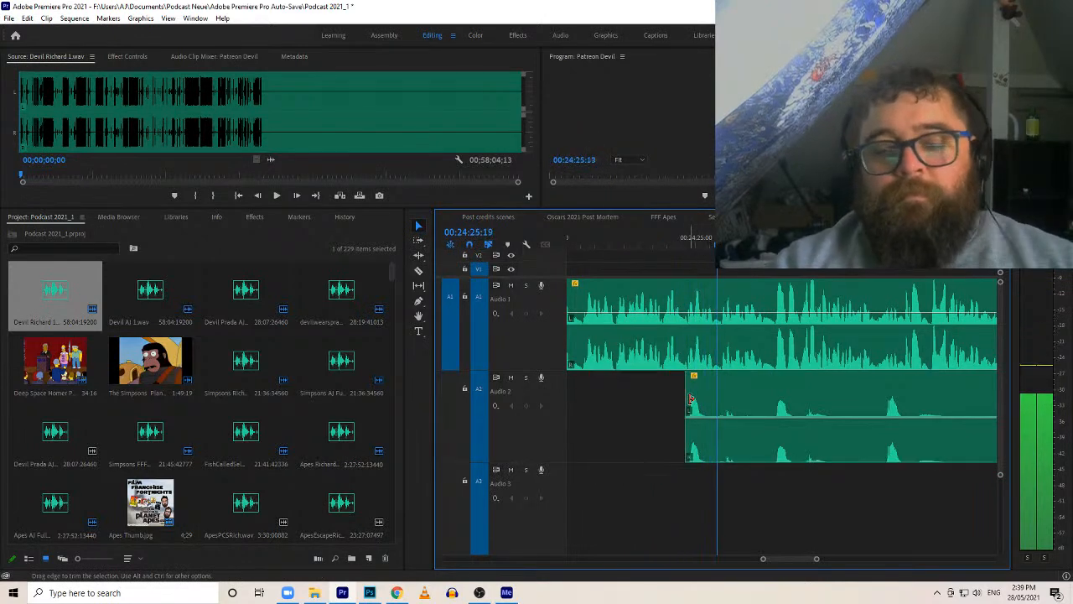
Cut Audio 2 after the short sounds at about 00:24:25:10 and 00:24:28:10, and trim the following piece to start at the speech near 00:24:44:05
key("c")
left_click(706, 452)
key("v")
left_click_drag(708, 446, 968, 397)
key("c")
left_click(793, 436)
key("v")
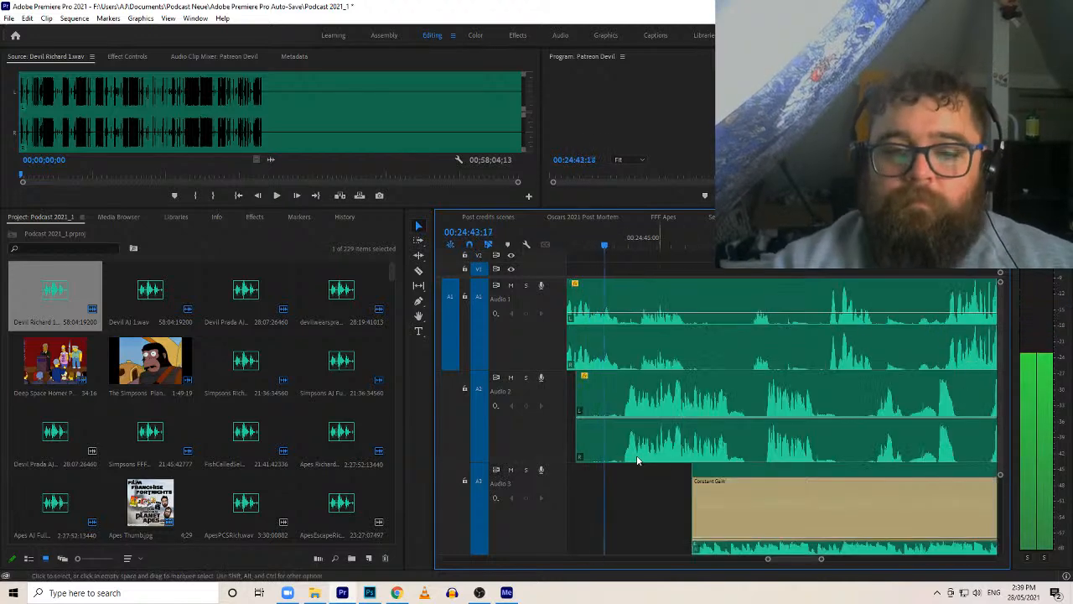
left_click_drag(579, 394, 622, 383)
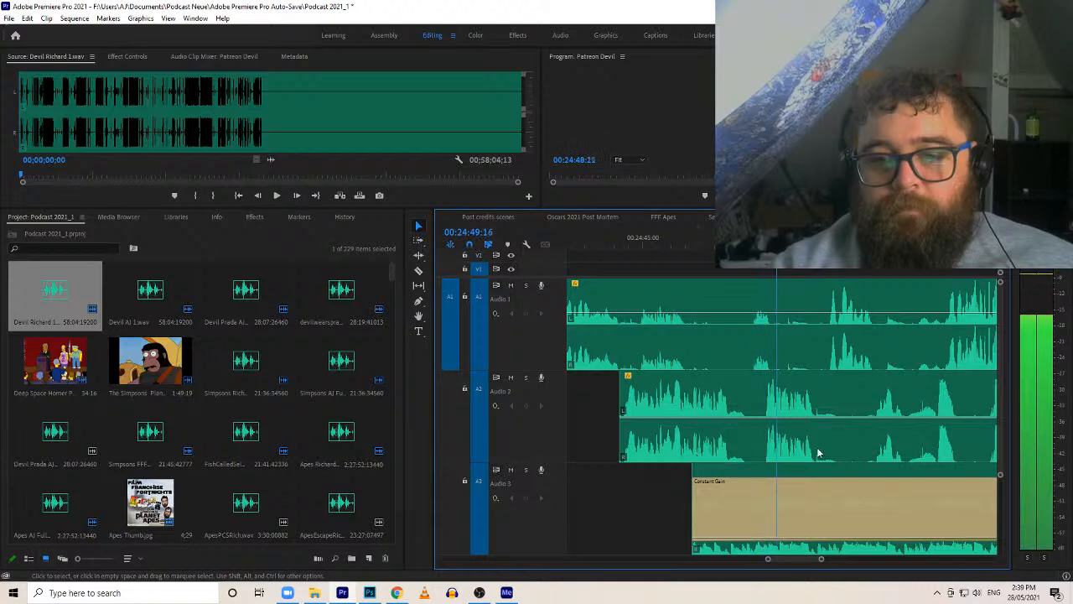
Cut Audio 2 at about 00:24:51:00 and 00:24:54:05, and trim the pieces that follow to start at about 00:24:53:00 and 00:24:57:00
key("c")
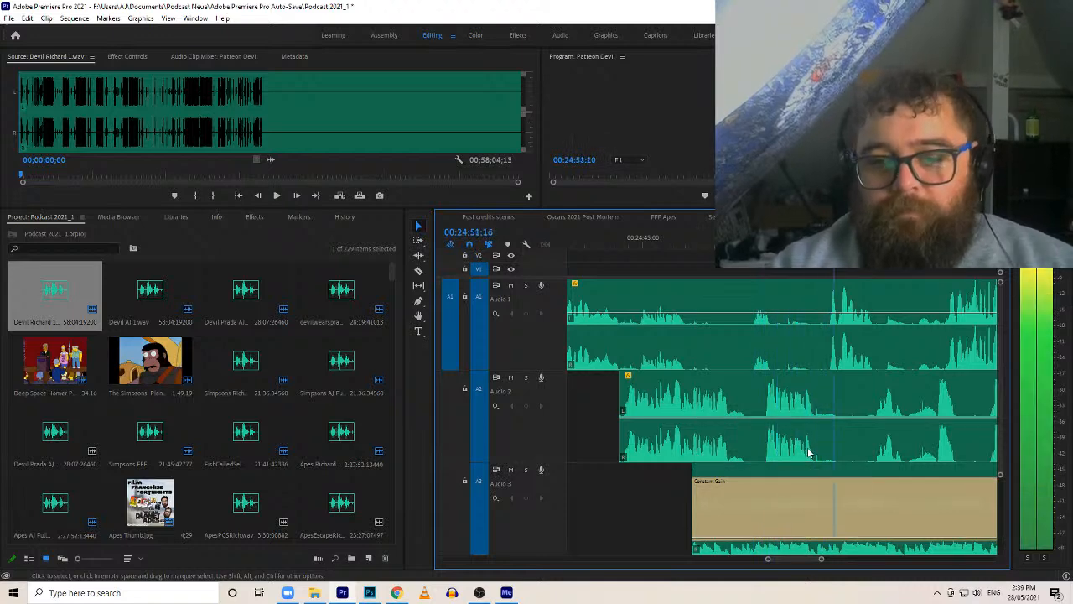
left_click(816, 443)
key("v")
left_click_drag(818, 434, 874, 429)
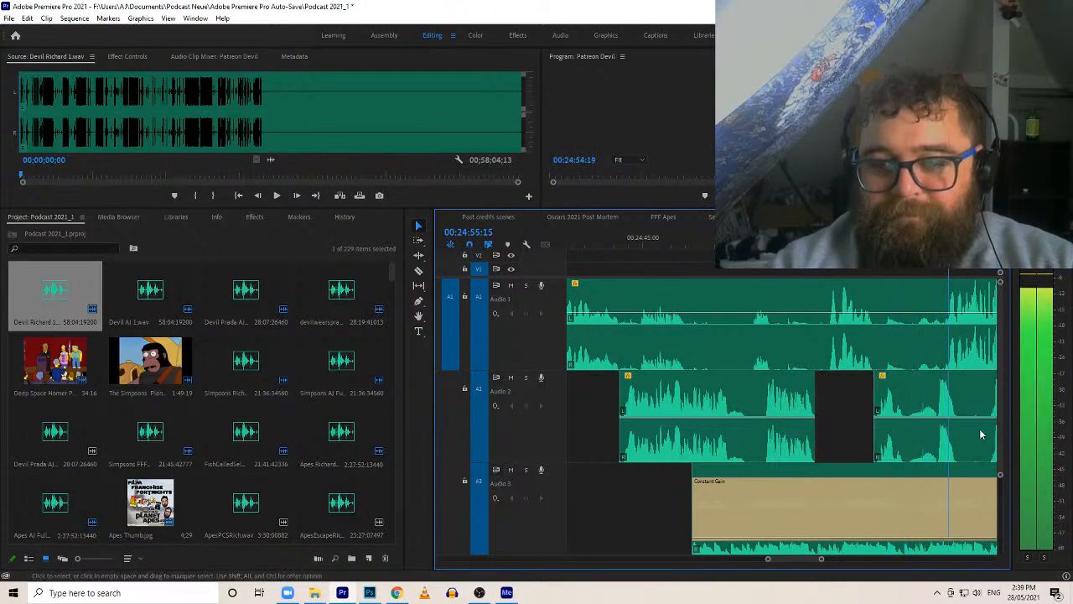
left_click(911, 430)
key("v")
left_click_drag(914, 431, 993, 430)
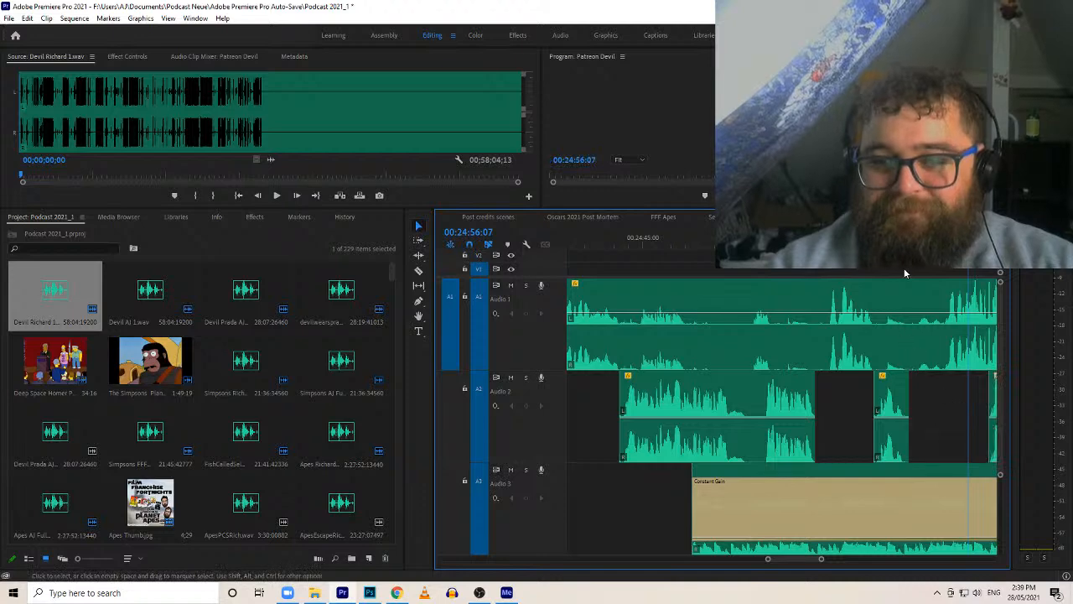
left_click(878, 239)
key("space")
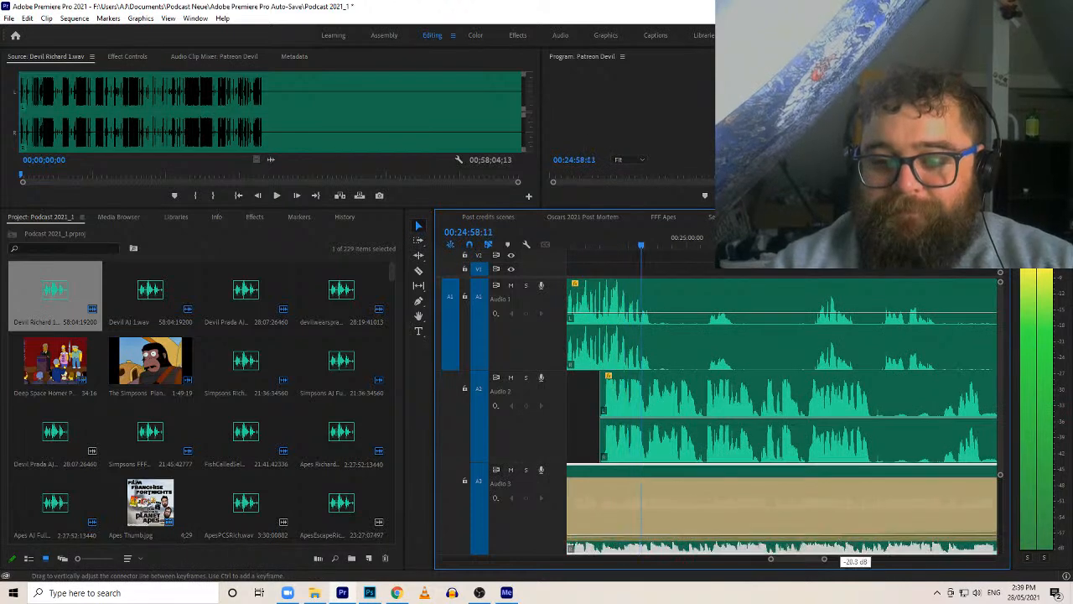
Clear the Audio 1 silences from about 00:24:58:20 to 00:25:00:18 and from about 00:25:01:18 to 00:25:04:08
key("c")
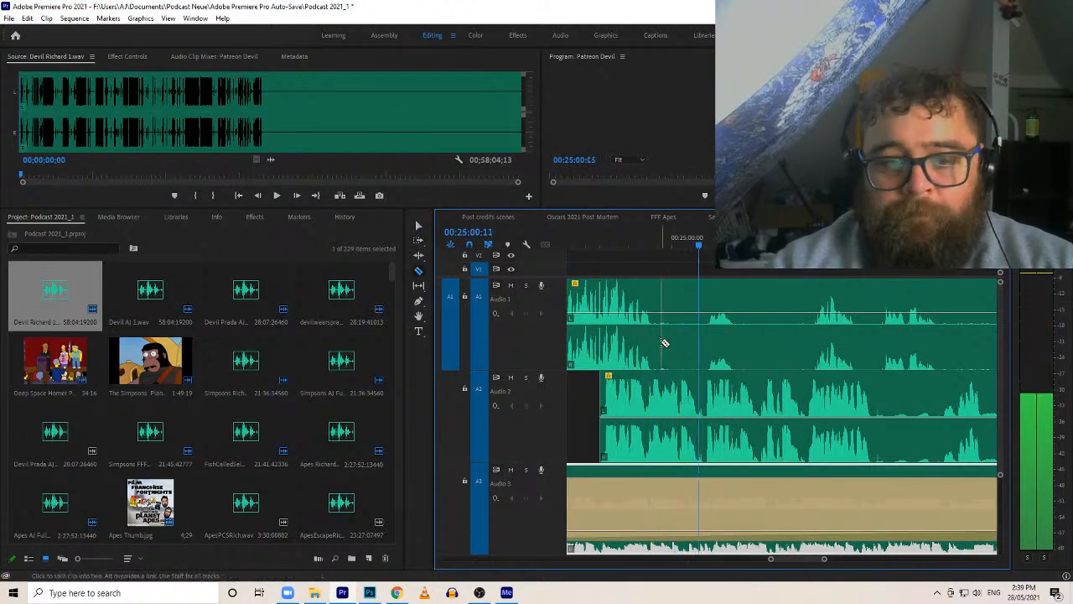
left_click(656, 344)
key("v")
left_click_drag(657, 343, 818, 342)
key("c")
left_click(737, 332)
key("v")
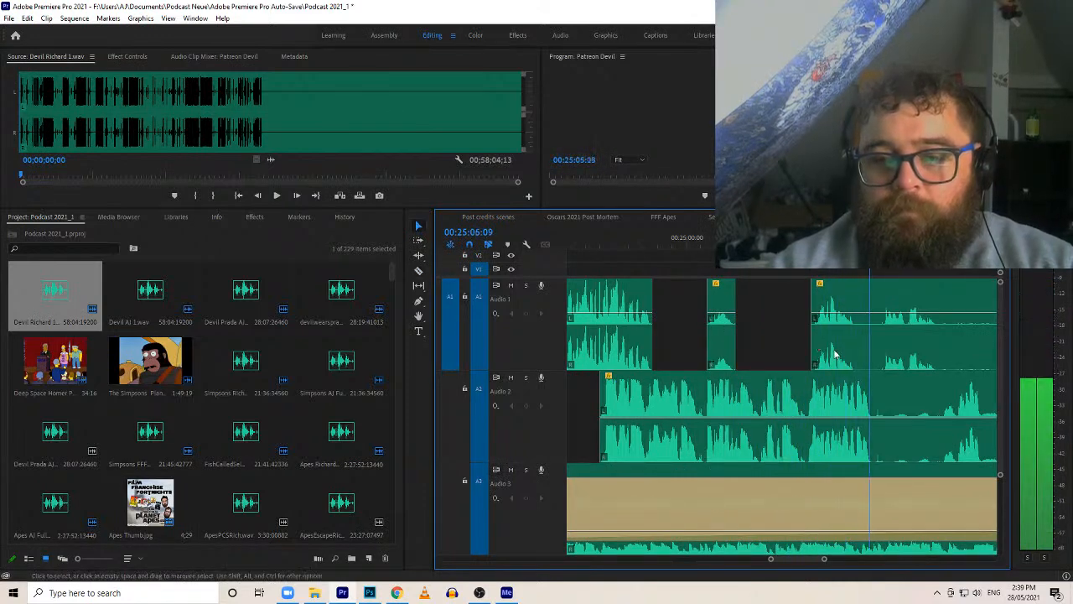
Trim the last Audio 1 piece to start at about 00:25:06:13 and clear Audio 2 from about 00:25:06:09 to 00:25:08:14
key("c")
key("v")
left_click_drag(813, 346, 882, 344)
left_click_drag(879, 392, 940, 389)
Clear Audio 2 from about 00:25:10:04 to 00:25:14:10 and Audio 1 from about 00:25:08:13 to 00:25:10:06
key("c")
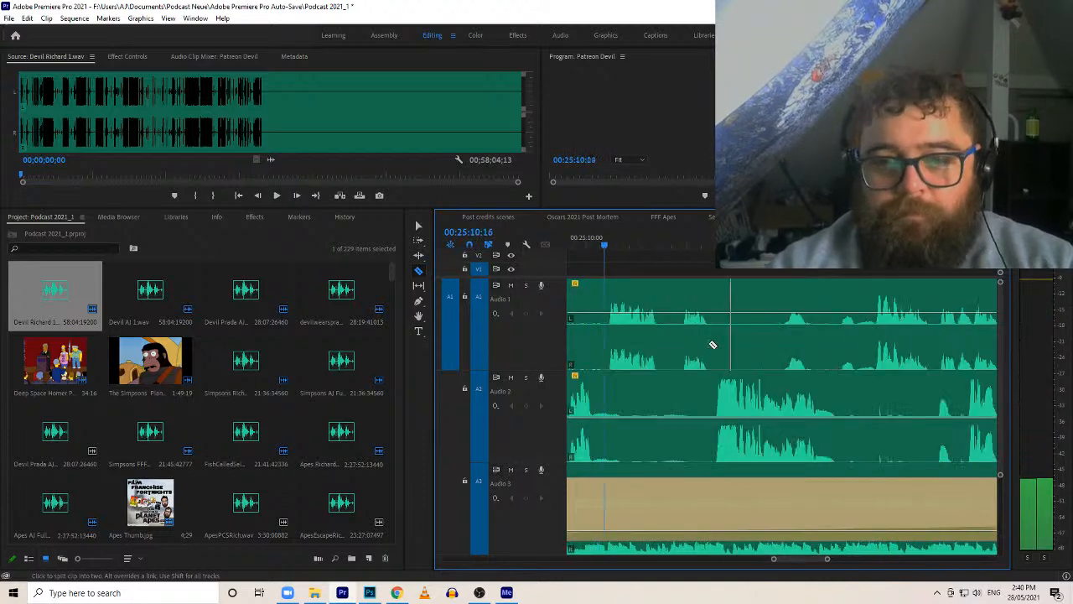
key("v")
left_click_drag(596, 437, 718, 434)
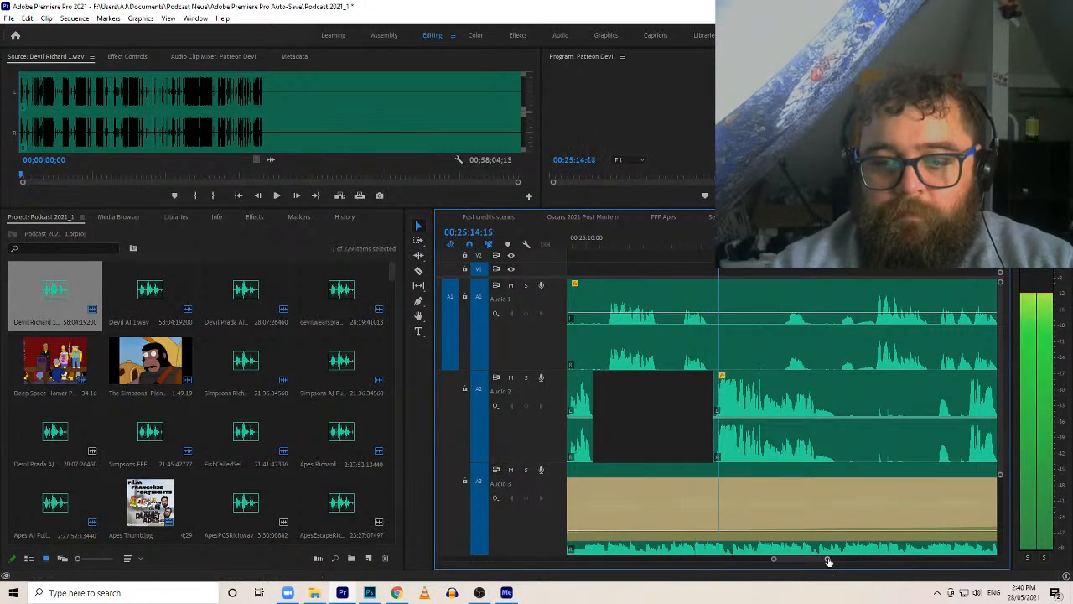
left_click_drag(827, 558, 836, 558)
left_click_drag(671, 332, 711, 331)
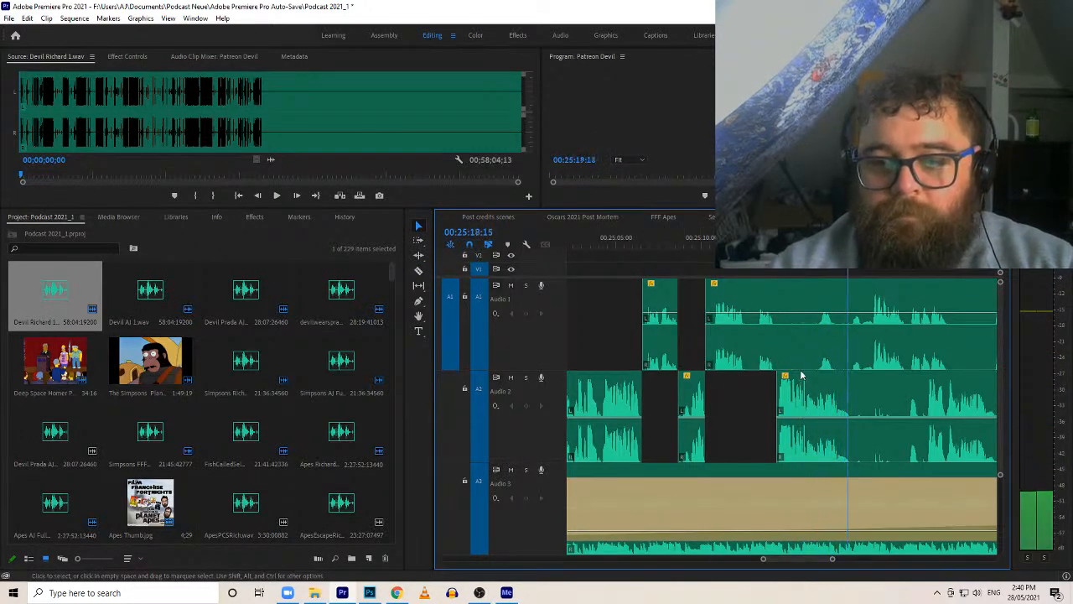
Clear Audio 2 from about 00:25:18:19 to 00:25:22:01 and Audio 1 from about 00:25:24:10 to 00:25:27:05
key("c")
left_click(854, 429)
key("v")
left_click_drag(855, 429, 908, 431)
key("c")
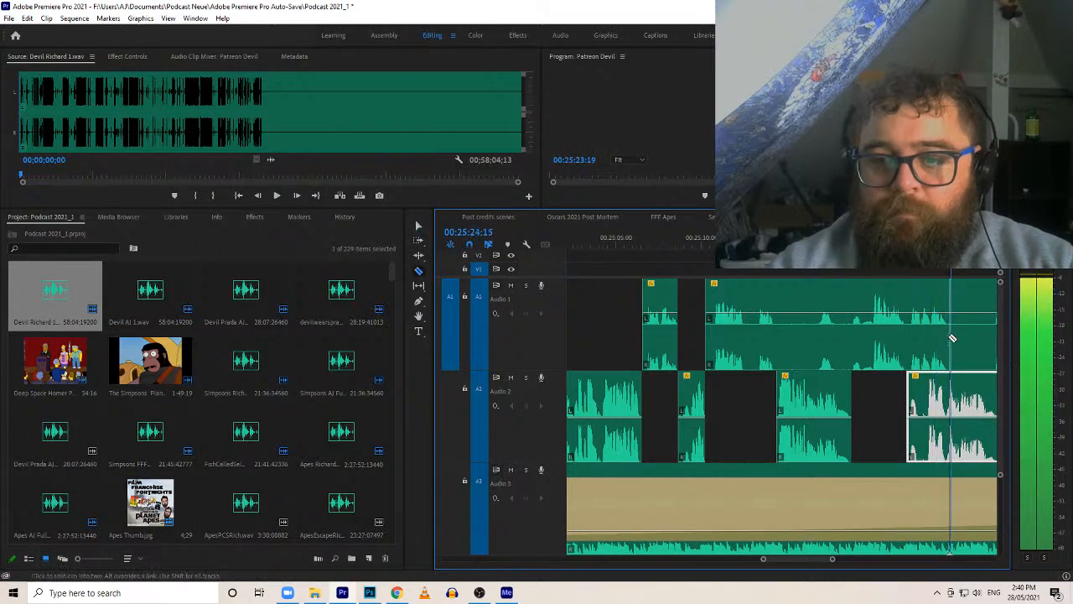
left_click(952, 337)
key("v")
left_click_drag(953, 321, 884, 331)
Clear Audio 2 from about 00:25:27:03 to 00:25:30:12 and Audio 1 from about 00:25:32:05 to 00:25:35:23
key("c")
left_click(891, 425)
key("v")
left_click_drag(886, 403, 944, 403)
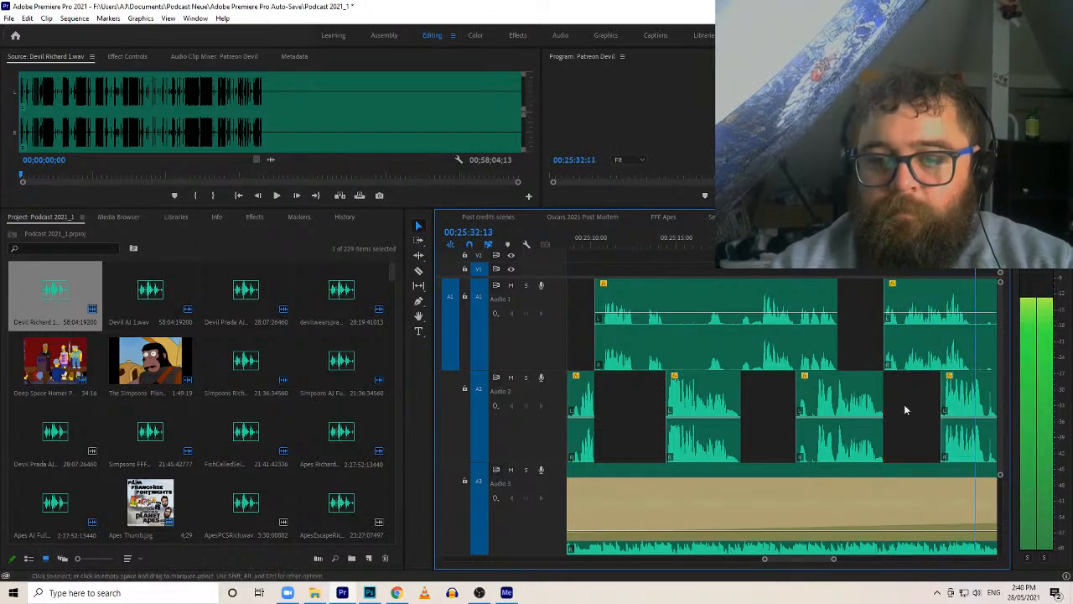
key("c")
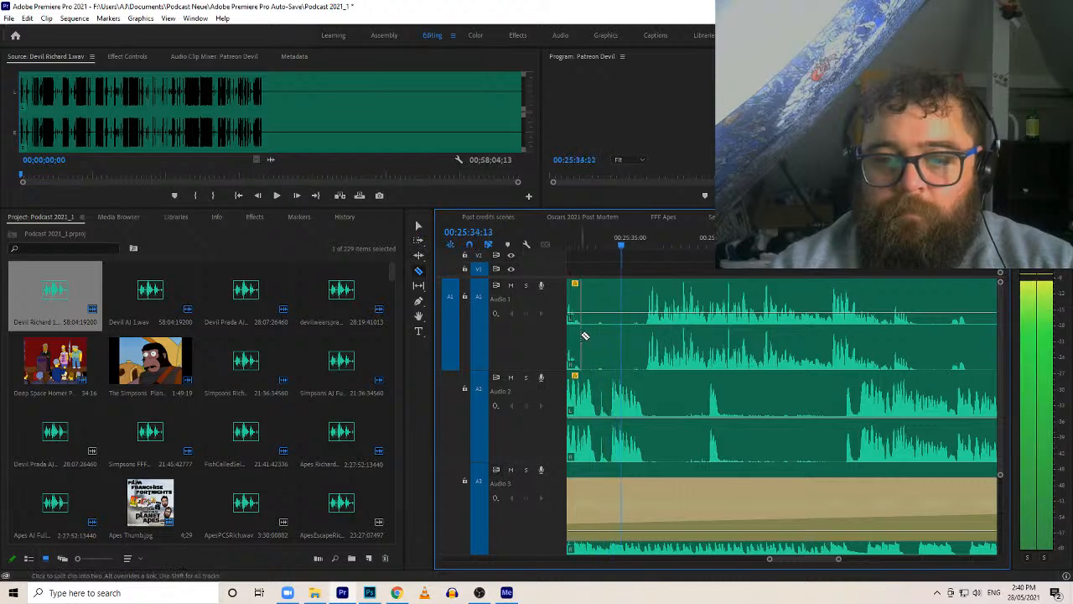
left_click(582, 333)
key("v")
left_click_drag(583, 331, 644, 335)
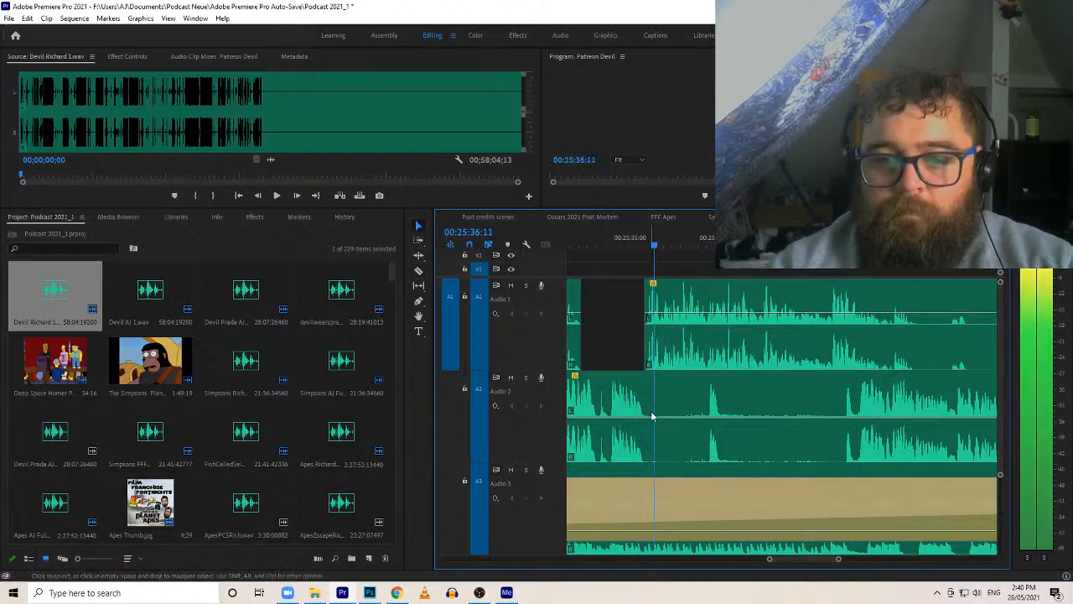
Clear the Audio 2 silences between about 00:25:35:22 and 00:25:47:15, keeping the short sound at about 00:25:39:14
left_click_drag(649, 430, 848, 399)
key("c")
left_click(720, 411)
key("v")
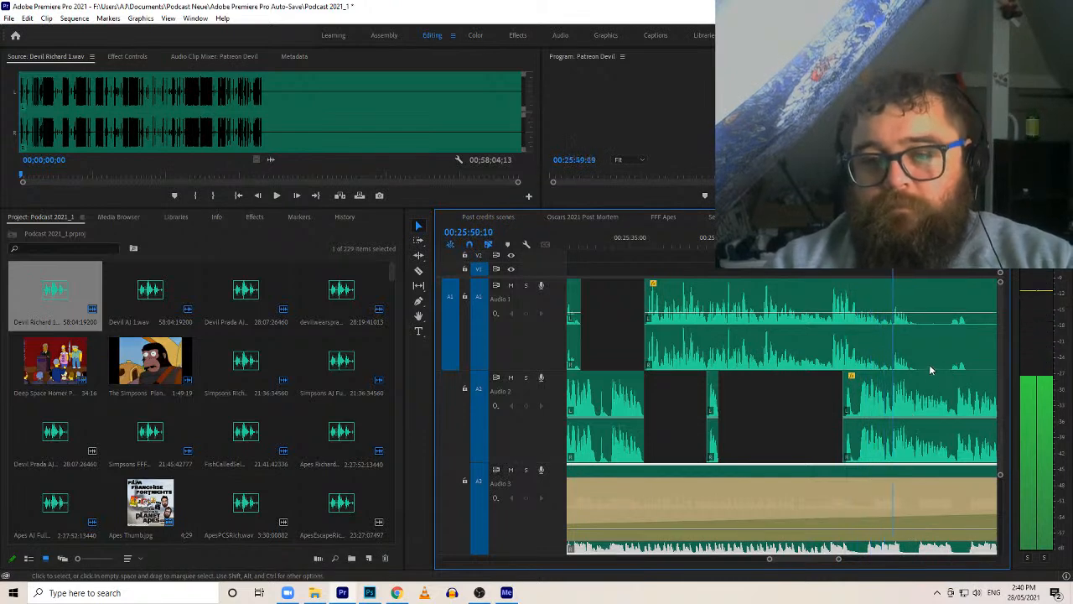
Clear the Audio 1 silence from about 00:25:51:11 to 00:25:53:16 and cut the track again around the short sounds that follow
left_click(910, 343)
key("v")
left_click_drag(911, 342, 952, 341)
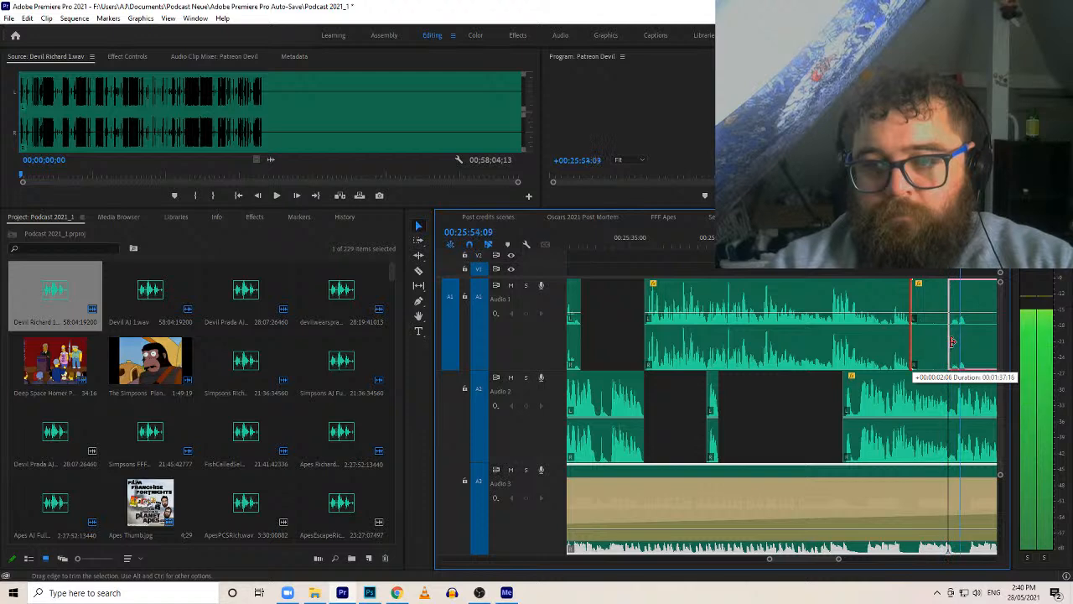
left_click_drag(1036, 339, 970, 348)
key("c")
left_click(897, 335)
key("v")
Cut Audio 2 where the speech ends at about 00:26:00:10 and trim the following piece to start at about 00:26:02:16
key("c")
left_click(944, 423)
key("v")
left_click_drag(946, 414, 593, 387)
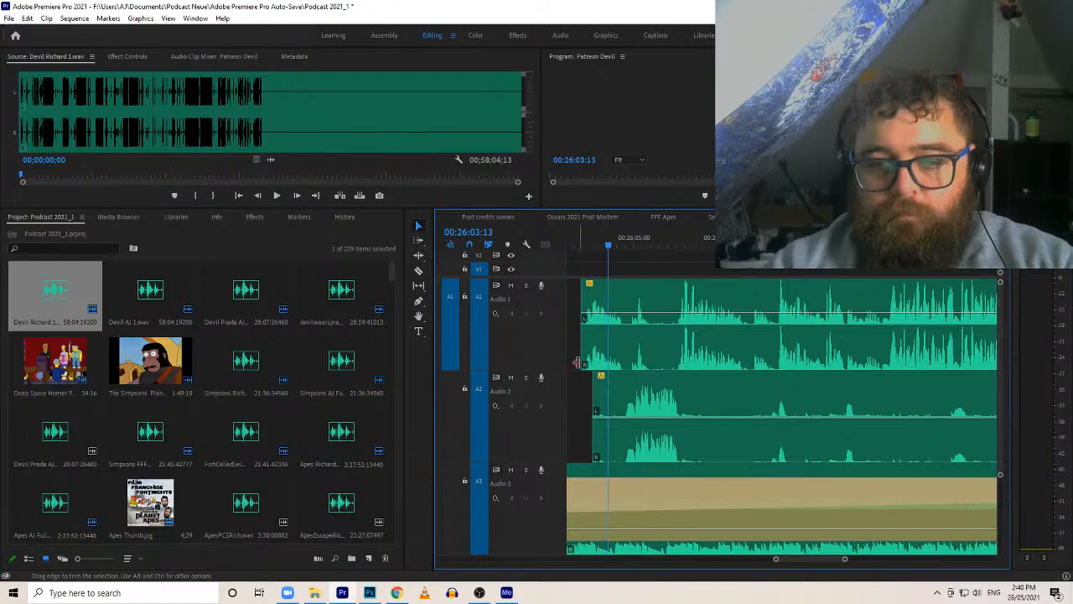
Shift the following Audio 1 and Audio 2 clips earlier together to about 00:26:00:12, and trim the Audio 2 clip to start at about 00:26:02:22
left_click_drag(587, 244, 547, 247)
left_click(741, 342)
left_click(746, 377, "shift")
left_click_drag(750, 349, 721, 351)
key("space")
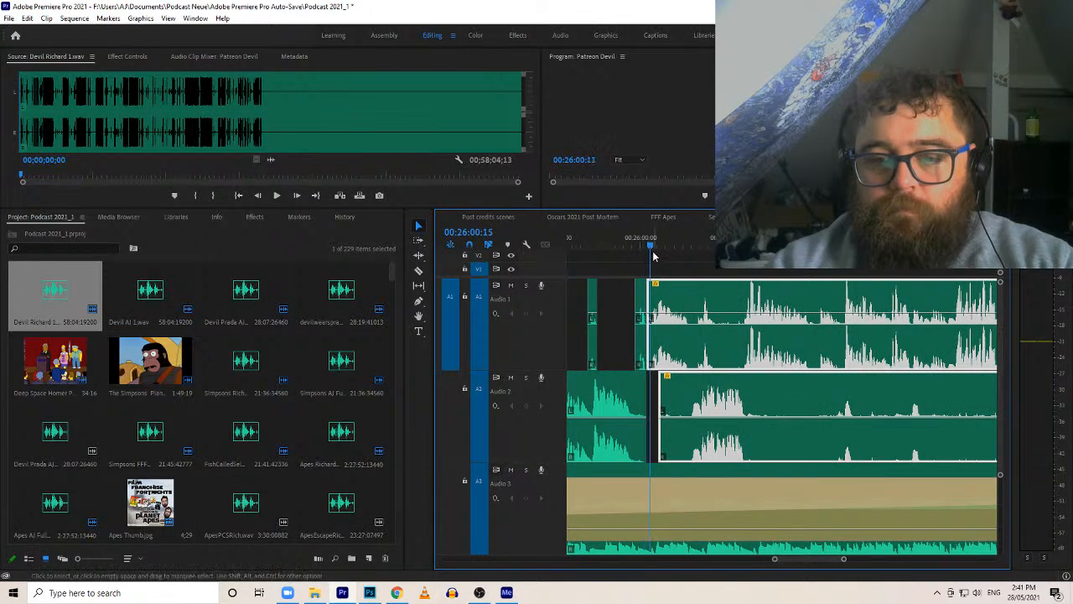
left_click(652, 401)
left_click_drag(675, 400, 705, 404)
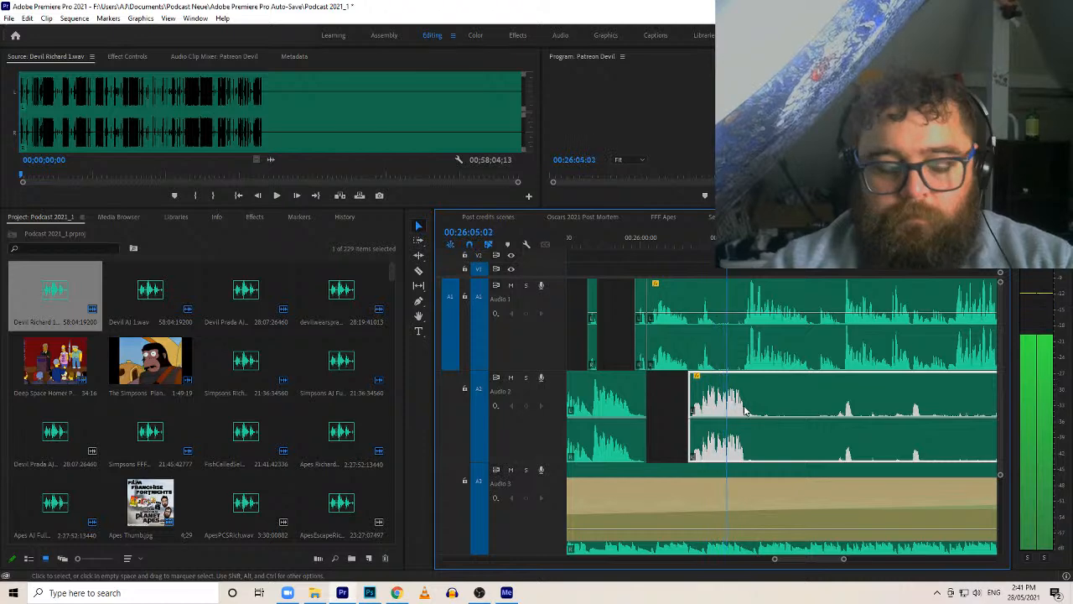
Clear the Audio 2 silences between about 00:26:06:10 and 00:26:28:18, keeping the short sounds near 00:26:12:00 and 00:26:16:00 and deleting the one near 00:26:22:00
key("ctrl+k")
left_click_drag(751, 434, 930, 394)
key("c")
left_click(861, 415)
key("v")
key("c")
left_click(915, 448)
key("v")
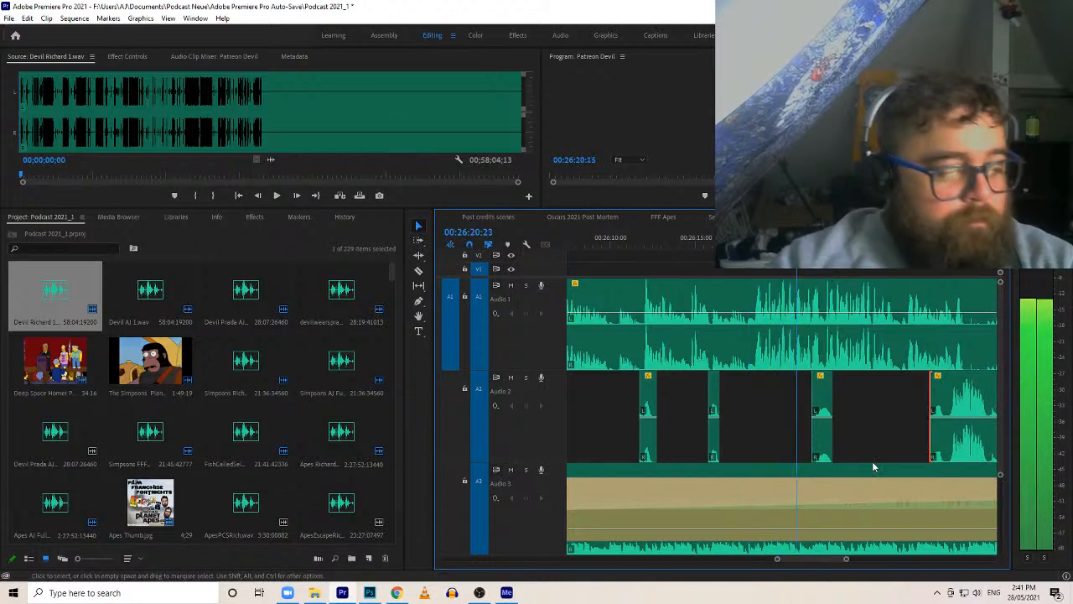
left_click(828, 406)
key("Delete")
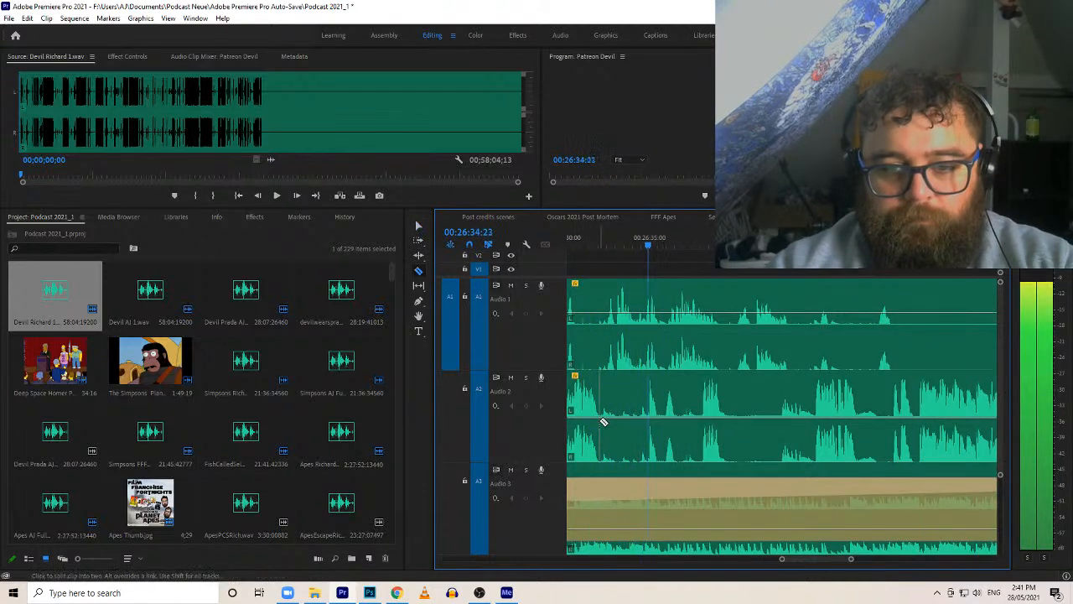
Clear the Audio 2 silences from about 00:26:32:01 to 00:26:34:18 and from about 00:26:39:13 to 00:26:42:15
left_click_drag(602, 398, 647, 386)
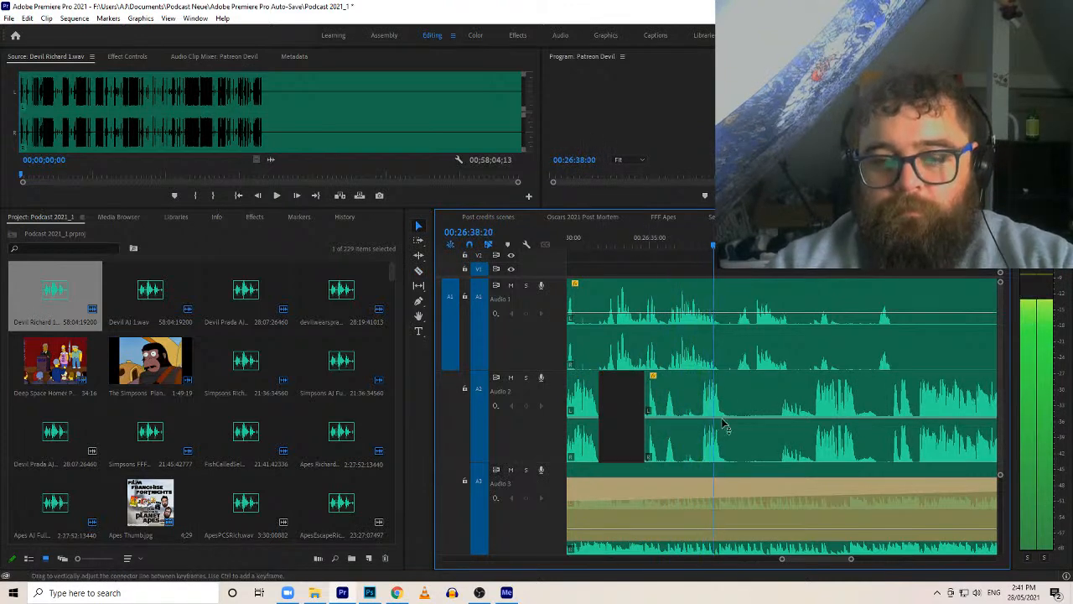
key("c")
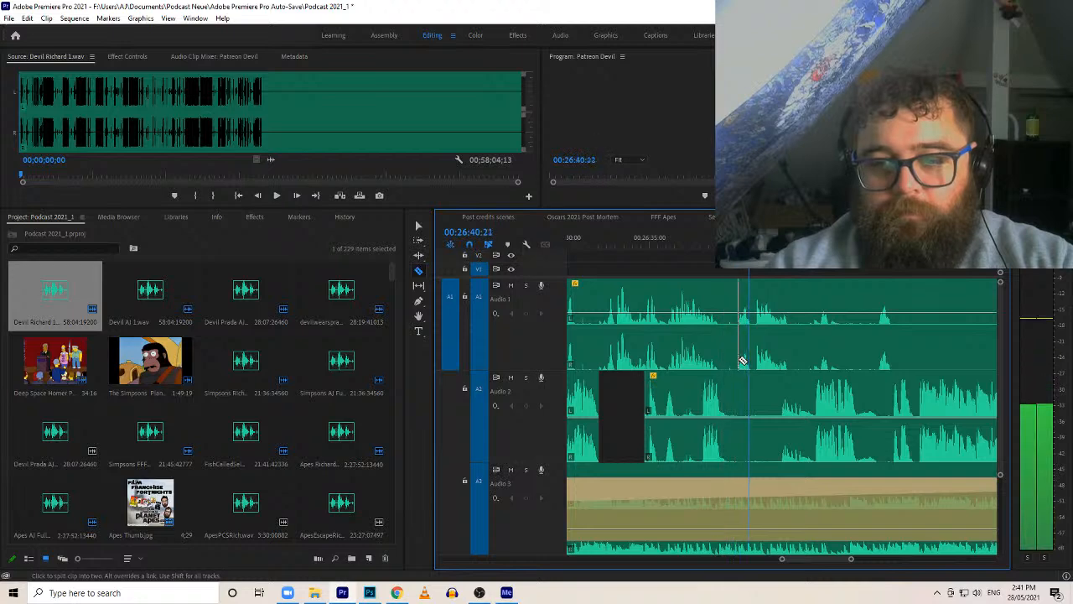
left_click(727, 422)
key("v")
left_click_drag(729, 419, 776, 388)
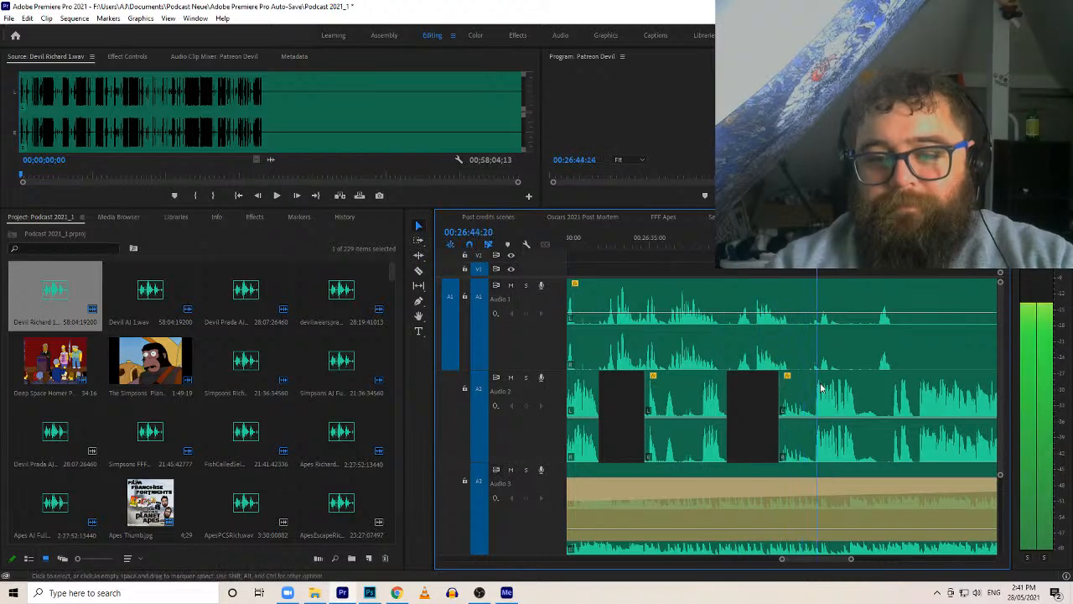
Clear Audio 2 from about 00:26:46:23 to 00:26:48:22 and Audio 1 from about 00:26:49:09 to 00:26:56:10
key("c")
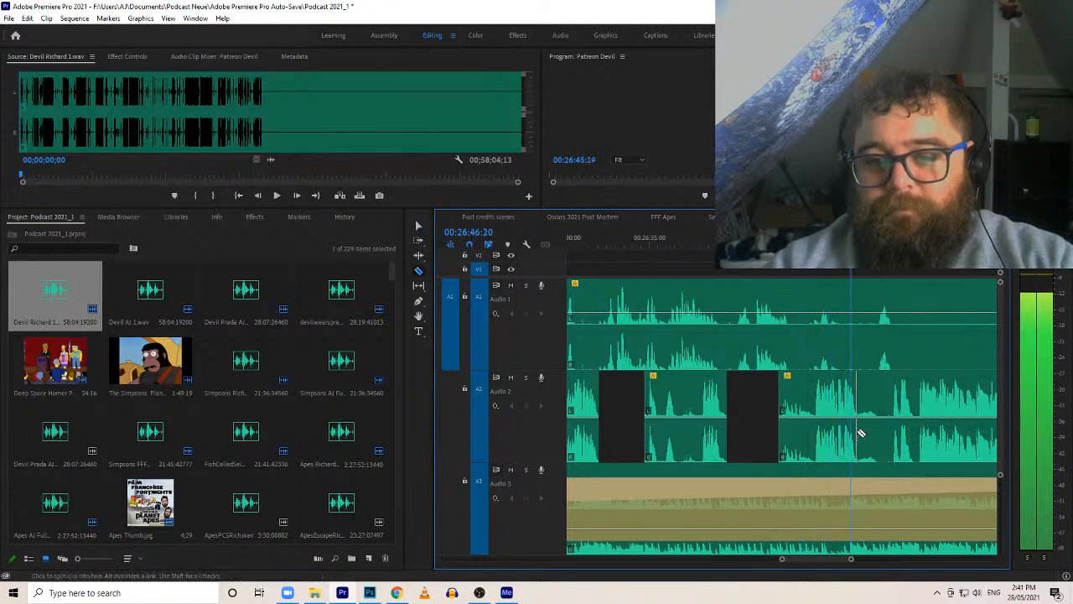
left_click(854, 430)
key("v")
left_click_drag(856, 392, 892, 389)
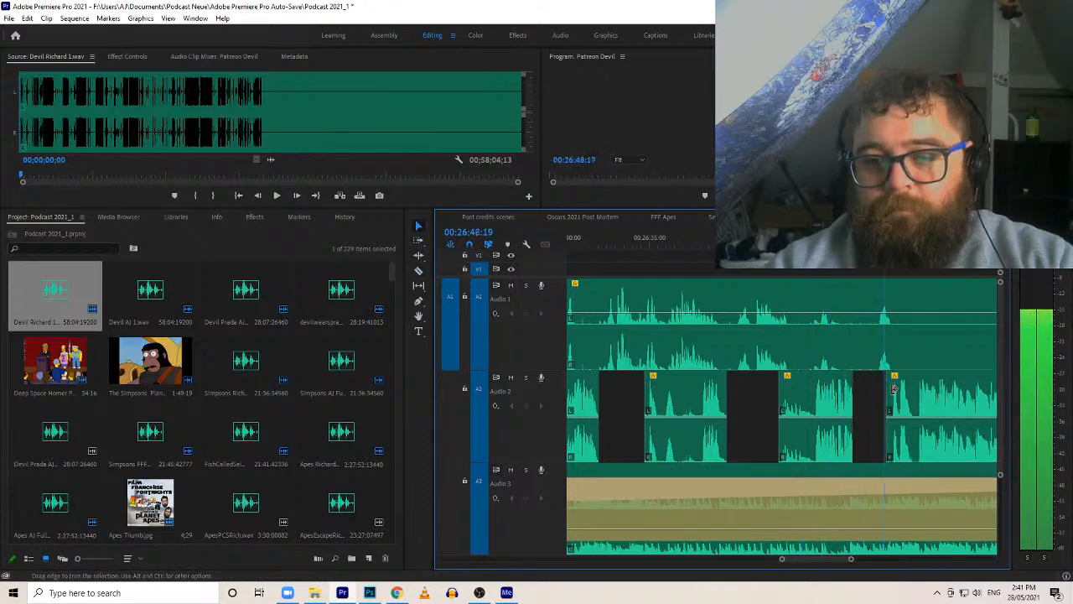
key("c")
left_click(898, 358)
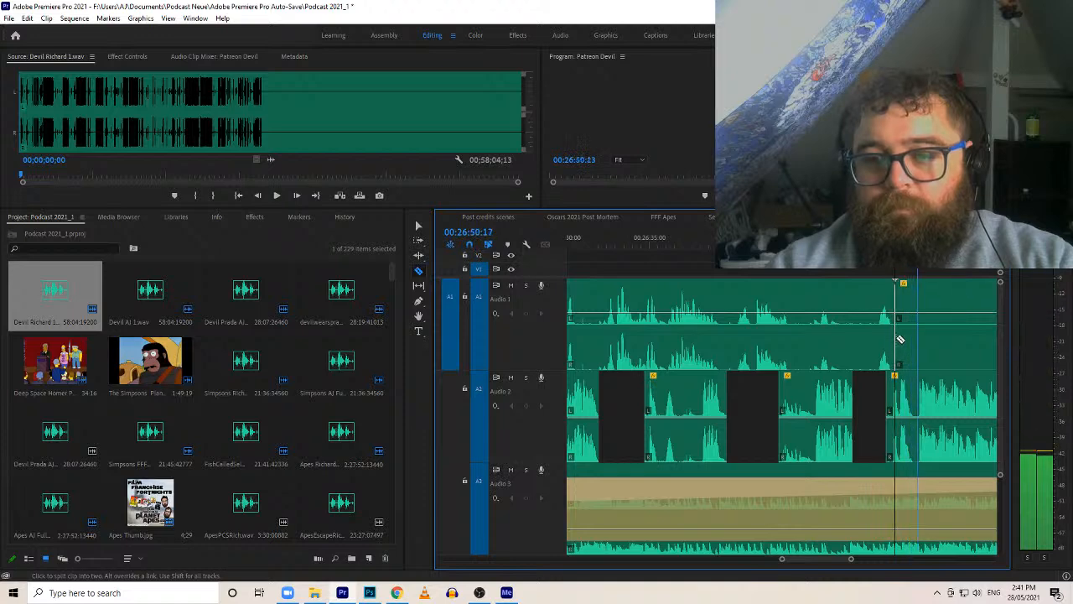
key("v")
mouse_move(899, 358)
left_mouse_down()
mouse_move(1030, 351)
mouse_move(895, 337)
left_mouse_up()
Clear Audio 2 from about 00:26:56:16 to 00:26:57:15 and Audio 1 from about 00:26:57:21 to 00:27:04:23
key("c")
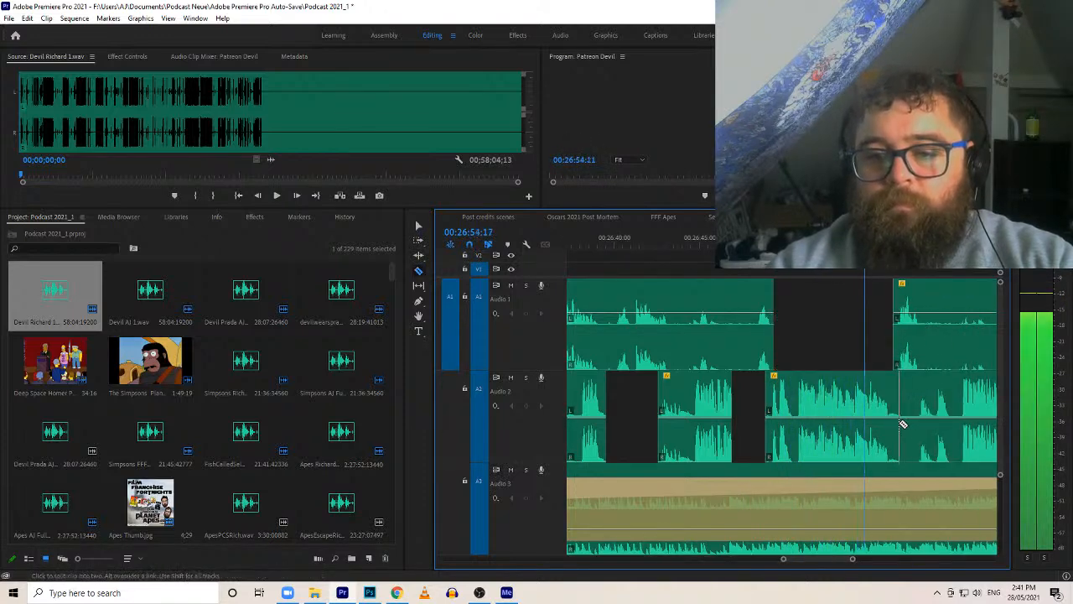
key("v")
left_click_drag(902, 404, 915, 390)
key("c")
left_click(919, 347)
key("v")
mouse_move(920, 346)
left_mouse_down()
mouse_move(994, 342)
mouse_move(918, 348)
left_mouse_up()
Cut Audio 2 at about 00:27:04:21 and trim the following piece to start at the short sound at about 00:27:06:16
key("c")
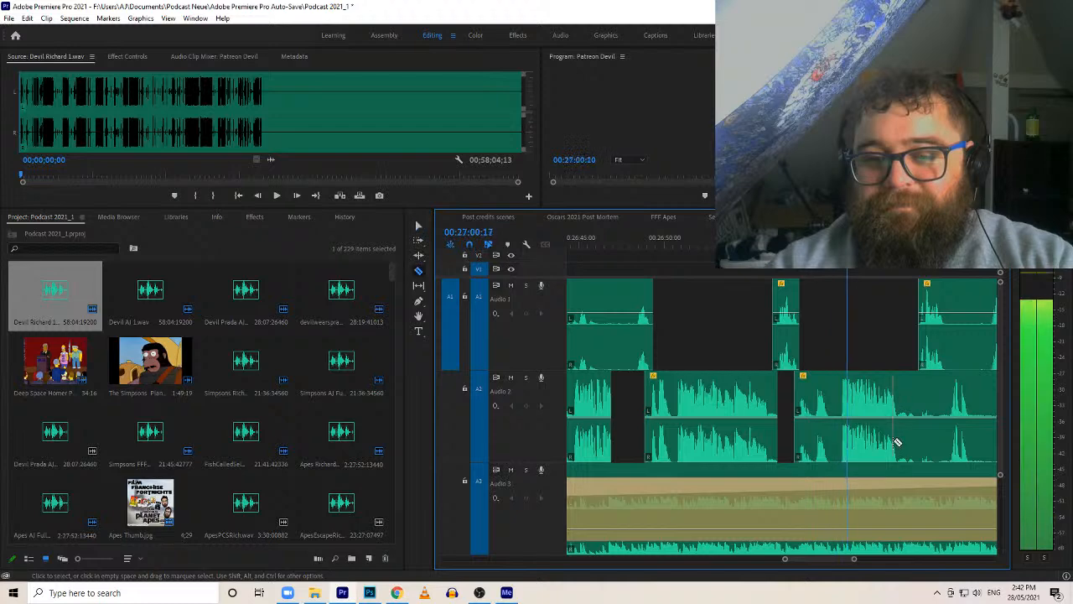
left_click(920, 418)
key("v")
left_click_drag(922, 379, 953, 374)
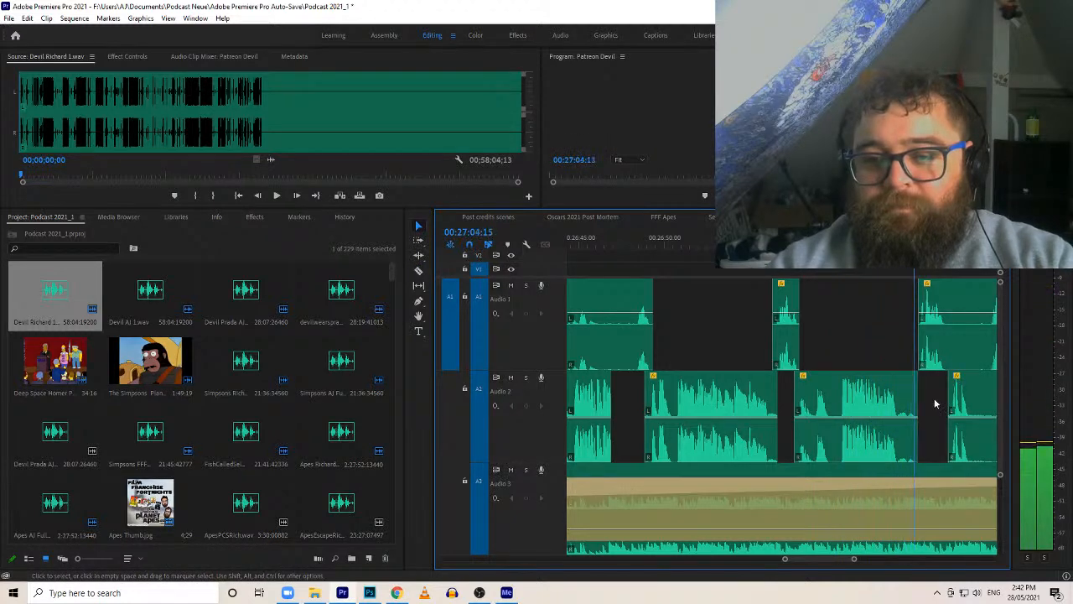
Shift the remaining Audio 1 and Audio 2 clips earlier together so the Audio 2 clip starts at 00:27:04:21
key("a")
left_click(940, 354)
key("space")
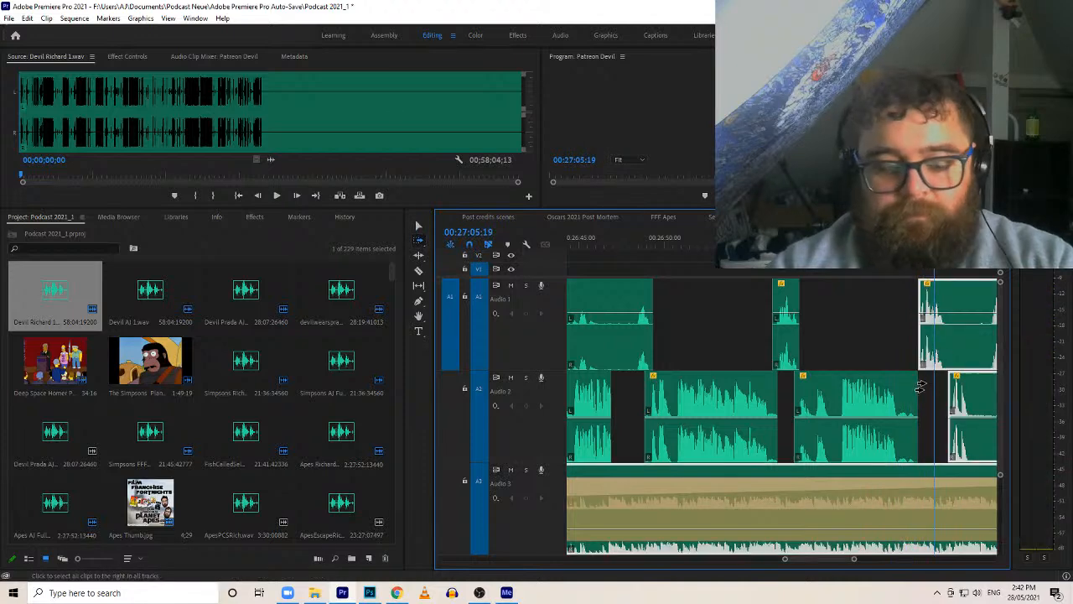
left_click_drag(969, 369, 936, 342)
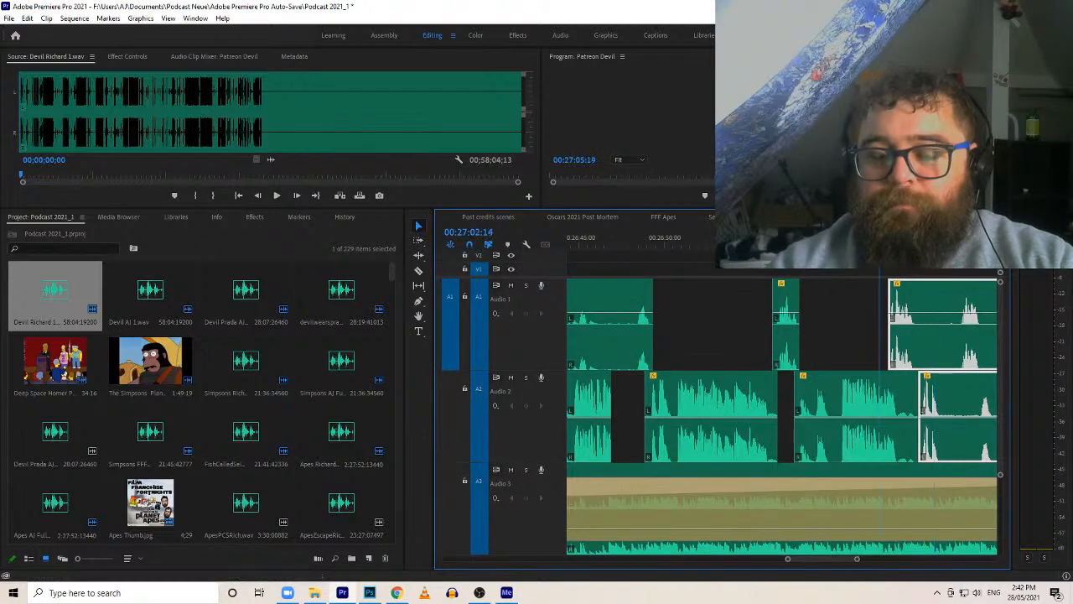
Clear Audio 2 from about 00:27:14:00 to 00:27:18:10 and Audio 1 from about 00:27:18:10 to 00:27:19:21
key("space")
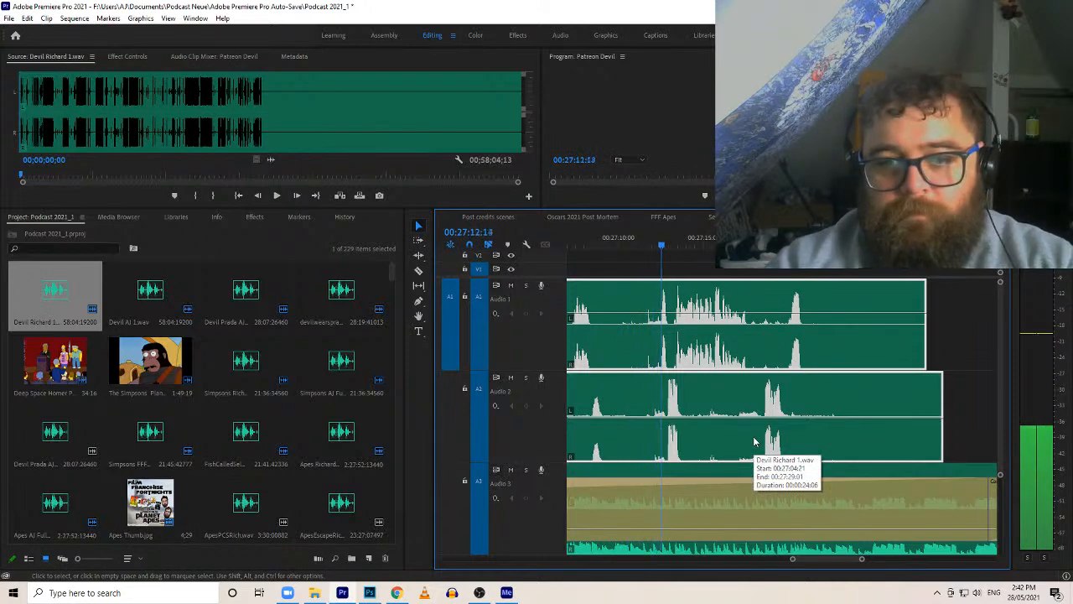
key("c")
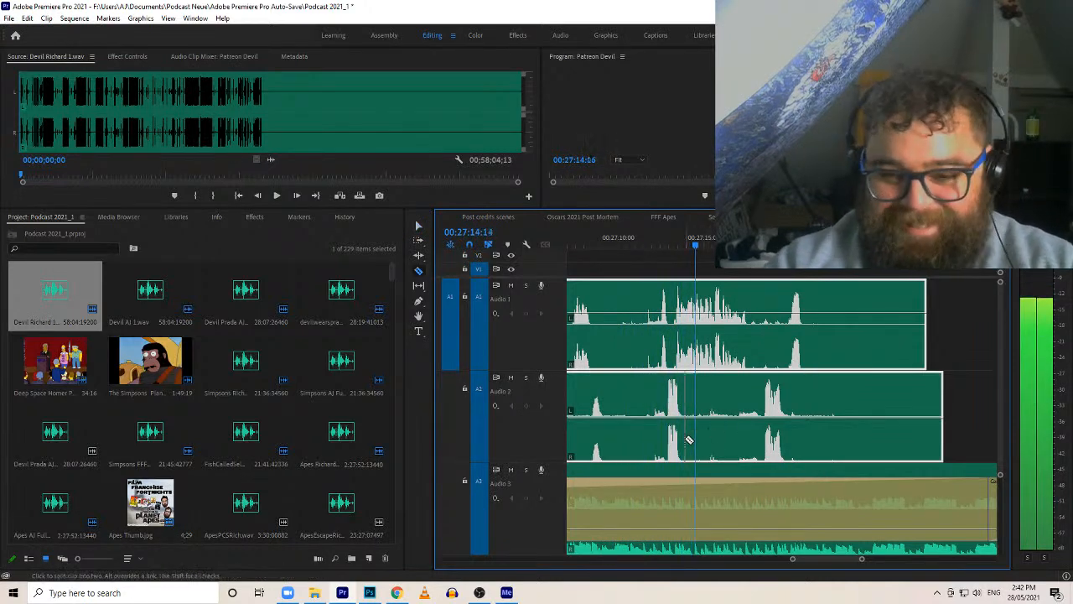
left_click(688, 438)
key("v")
left_click_drag(689, 438, 761, 436)
key("c")
left_click(763, 347)
key("v")
left_click_drag(763, 342, 786, 344)
Cut Audio 1 and Audio 2 at about 00:27:21:07 and delete the remaining silent pieces on both tracks
key("c")
left_click(811, 344)
left_click(814, 395)
key("v")
left_click(865, 400)
left_click(852, 351)
left_click(860, 393, "shift")
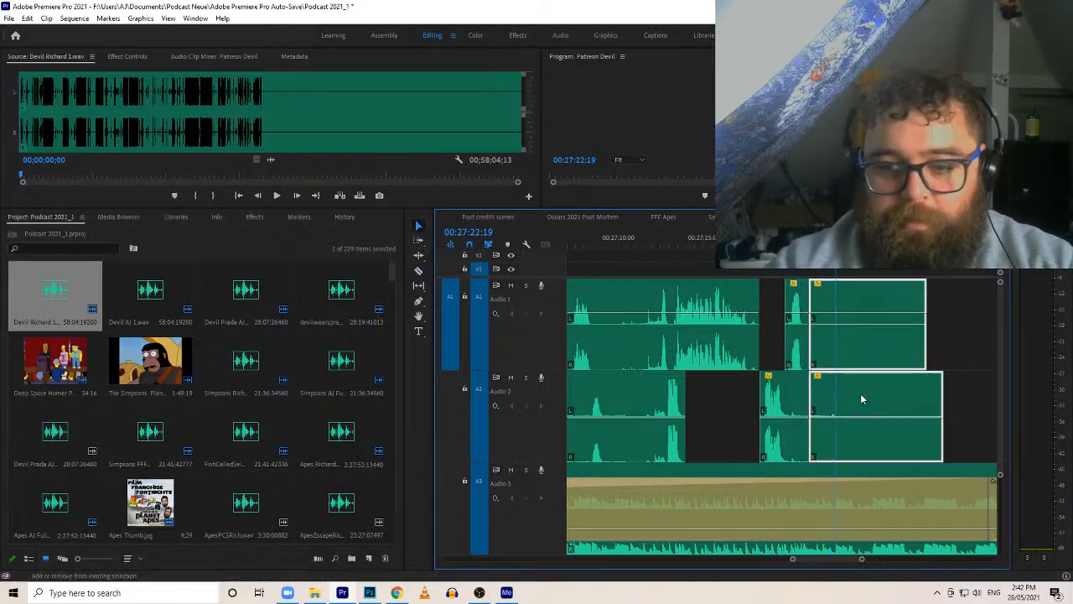
key("Delete")
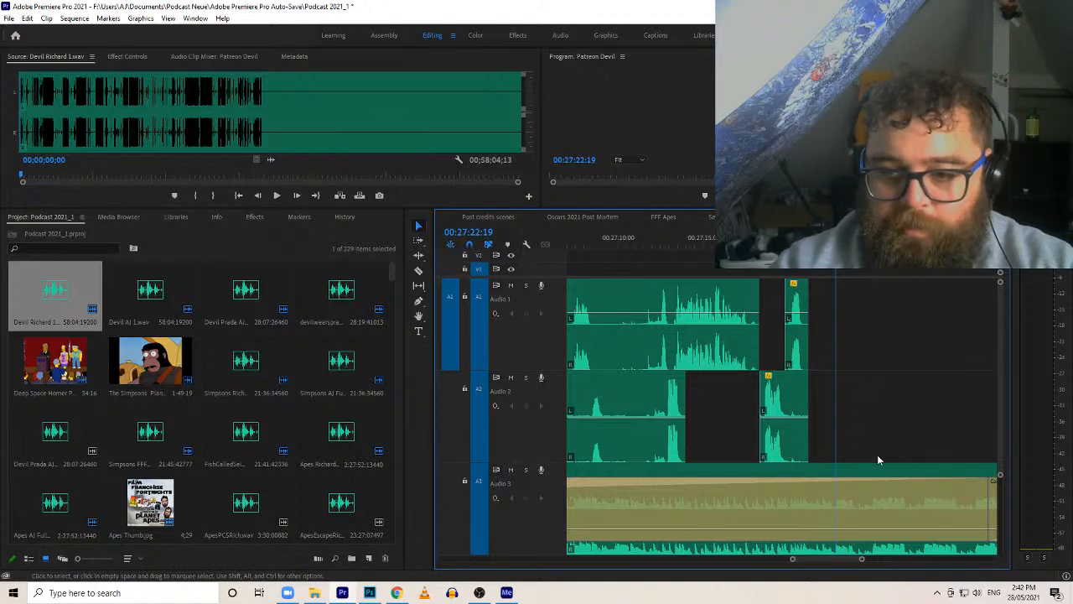
Move the closing music clip on Audio 3 earlier so its Constant Gain fade-out begins at about 00:27:21, where the speech ends
left_click_drag(871, 471, 770, 476)
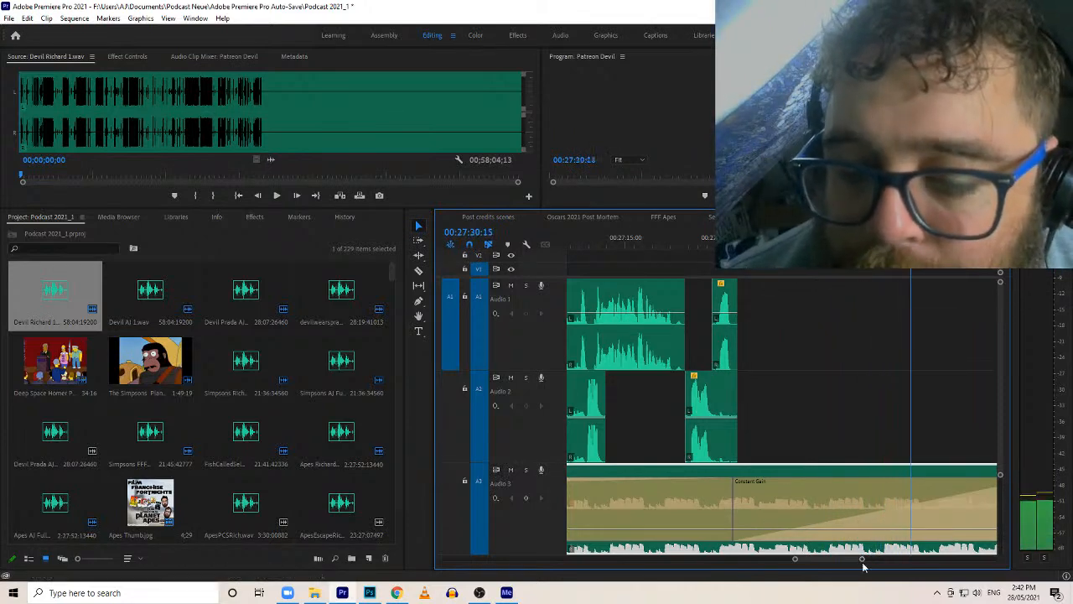
left_click_drag(863, 555, 870, 557)
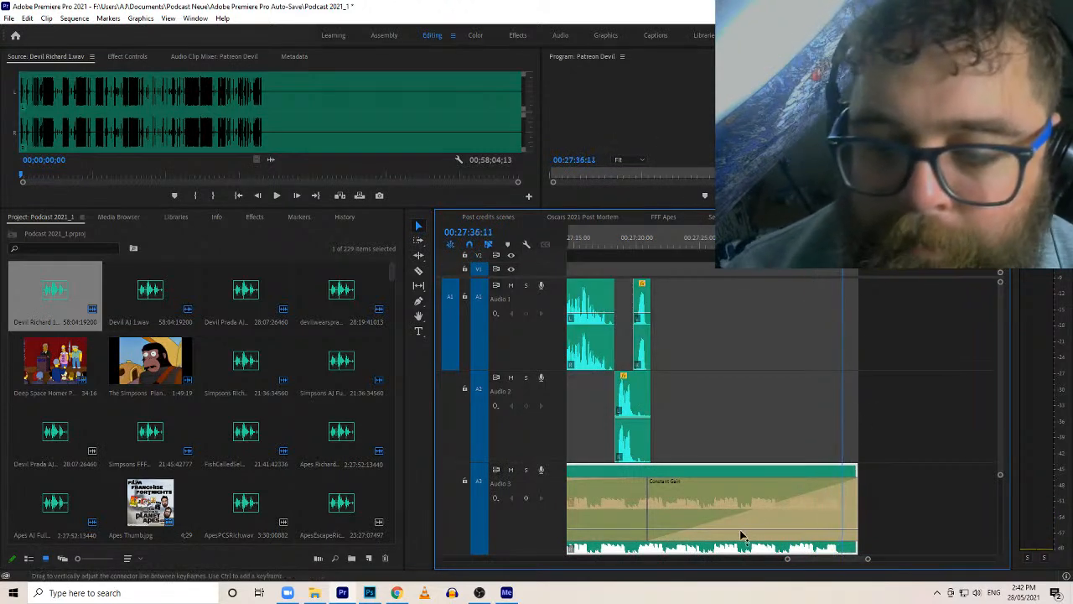
left_click_drag(787, 559, 324, 539)
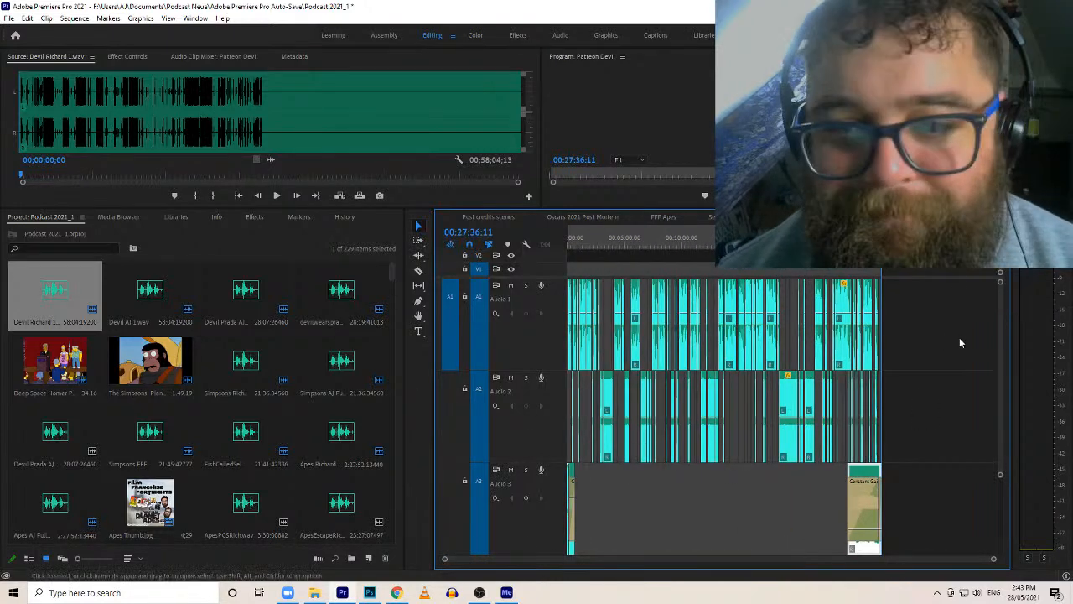
Configure a media export of the sequence as MP3 at 128 kbps, saved as Patreon Devil in the Podcast Neue folder
left_click(9, 22)
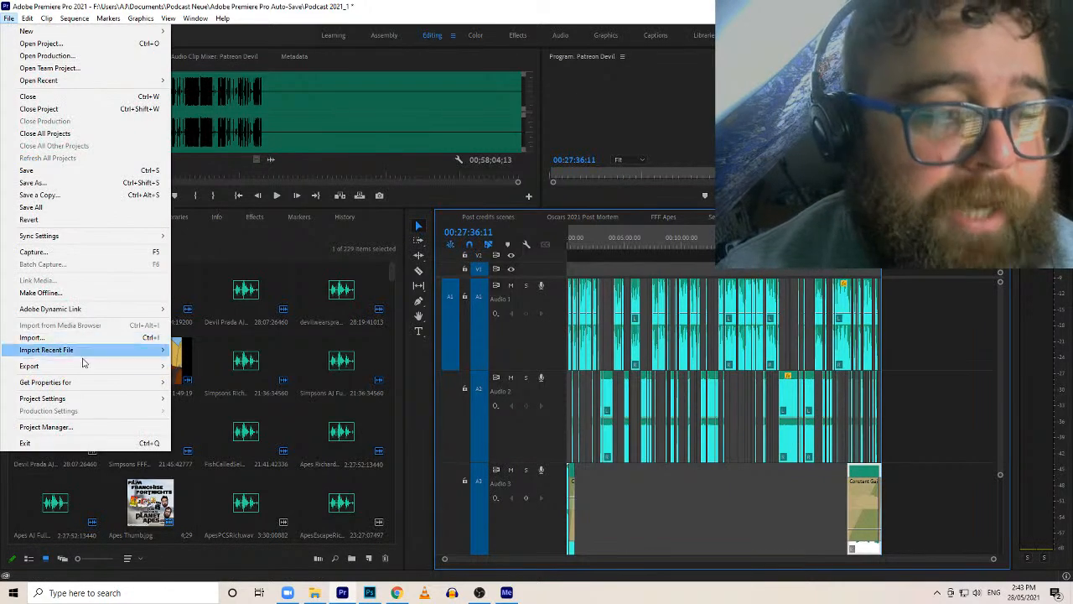
mouse_move(77, 366)
left_click(188, 367)
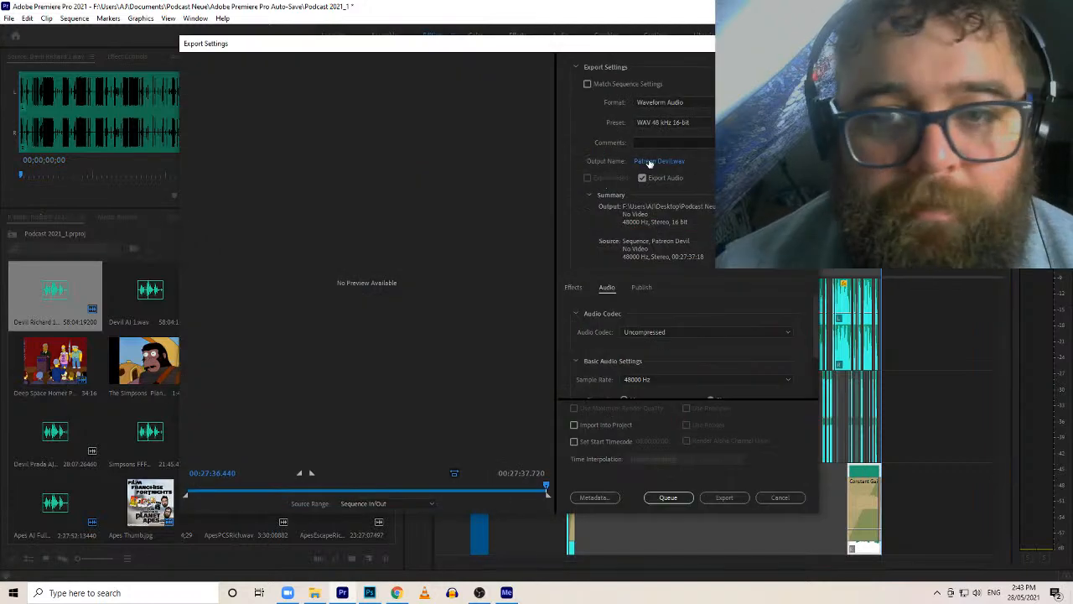
left_click(680, 101)
left_click(646, 324)
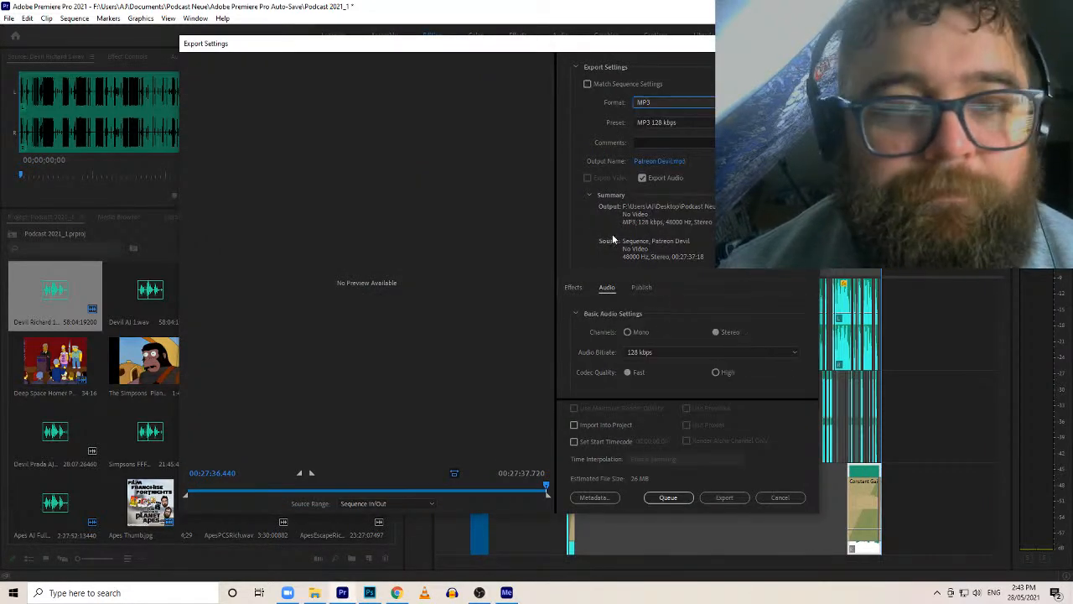
left_click(658, 161)
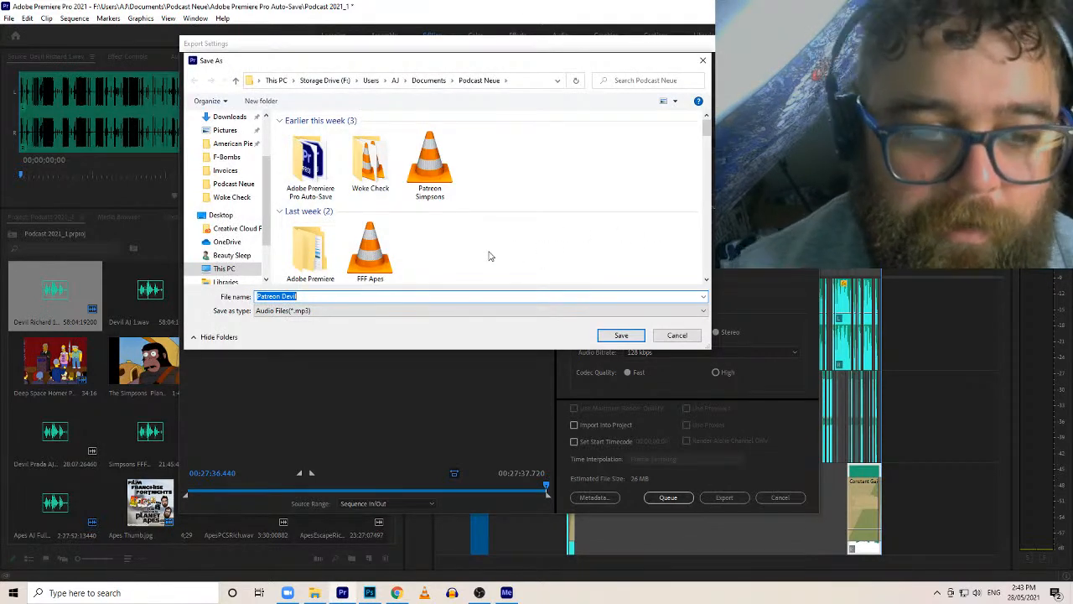
left_click(620, 335)
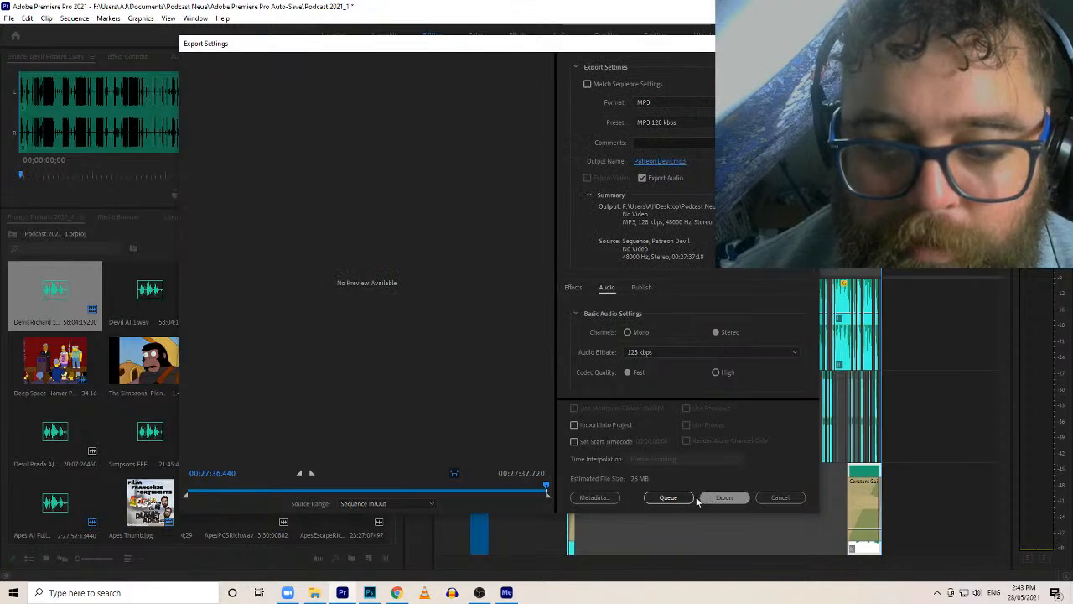
Send the export to the Media Encoder queue, start encoding, and return to Premiere Pro
left_click(668, 498)
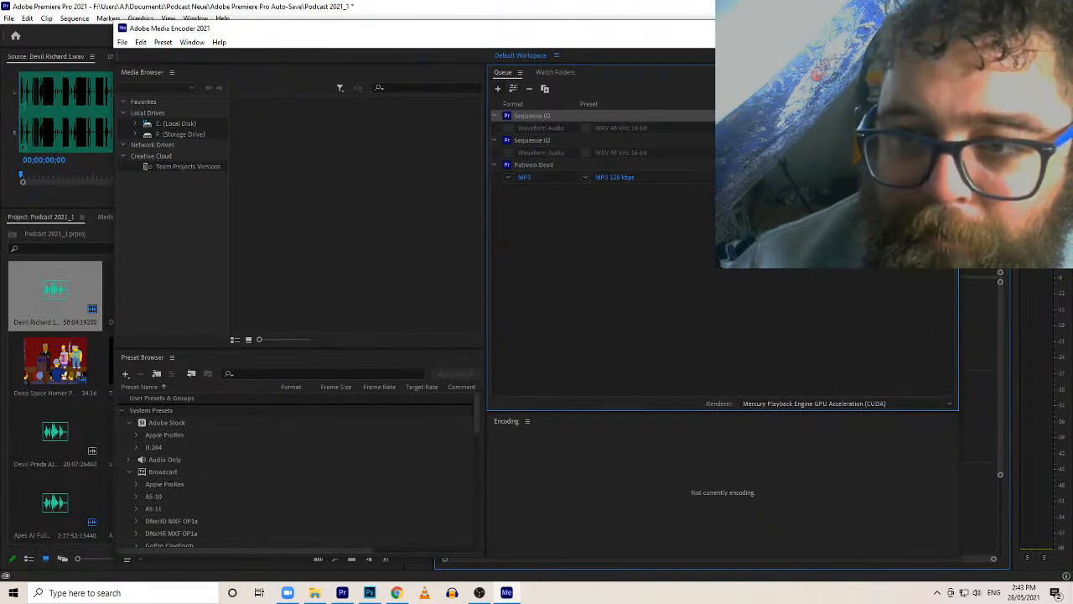
key("Return")
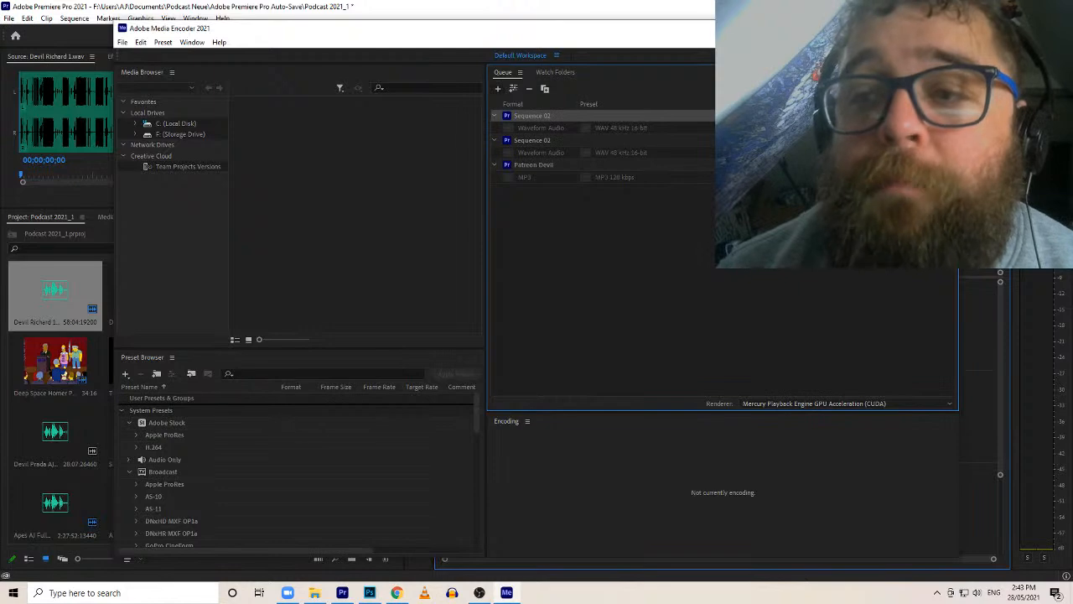
left_click(893, 27)
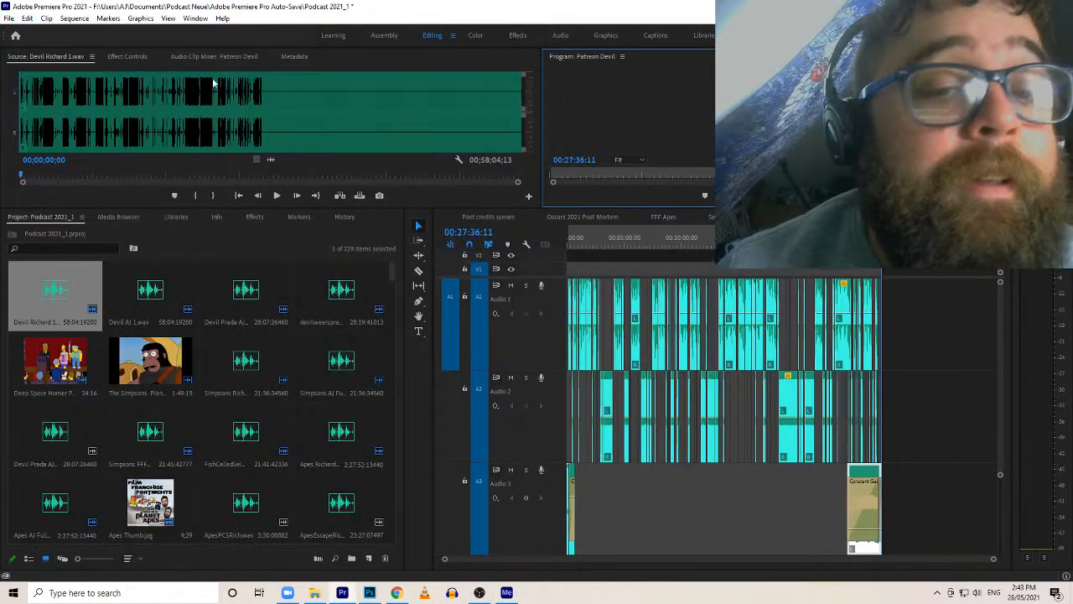
Close all open projects, saving the changes to Podcast 2021_1
left_click(10, 18)
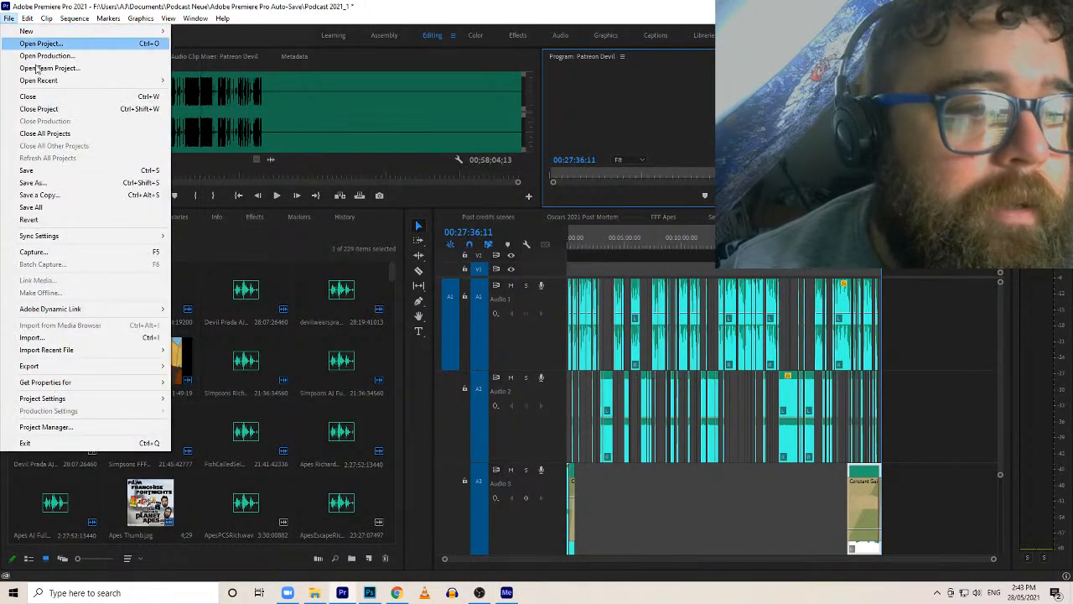
left_click(58, 133)
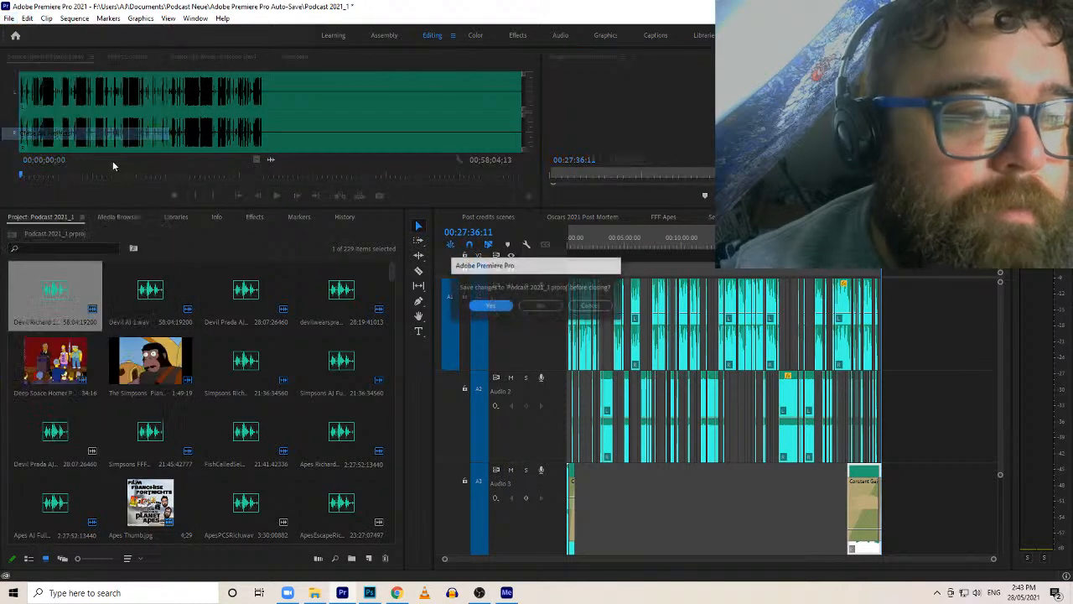
left_click(494, 303)
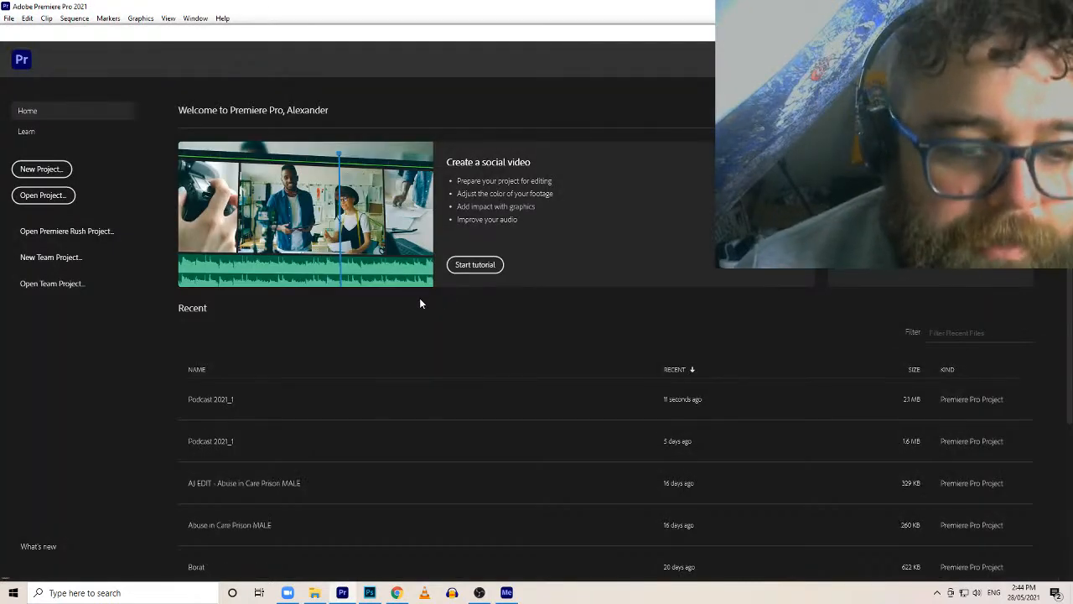
Open the Podcast 2020_1 project from the Podcast Neue folder and convert it as Podcast 2020_1_1
scroll(383, 472, "down", 3)
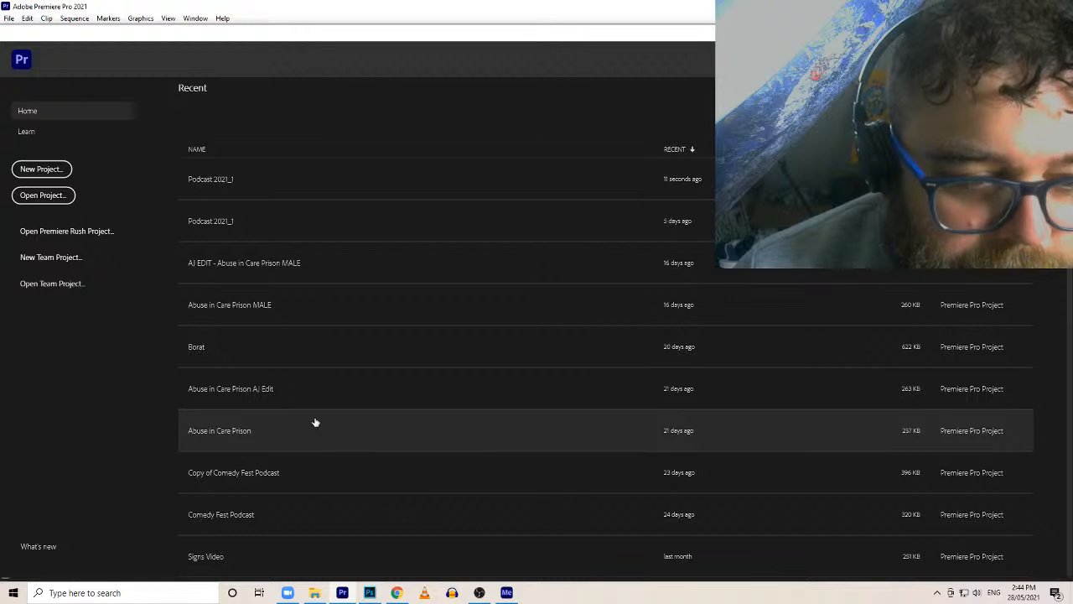
left_click(42, 194)
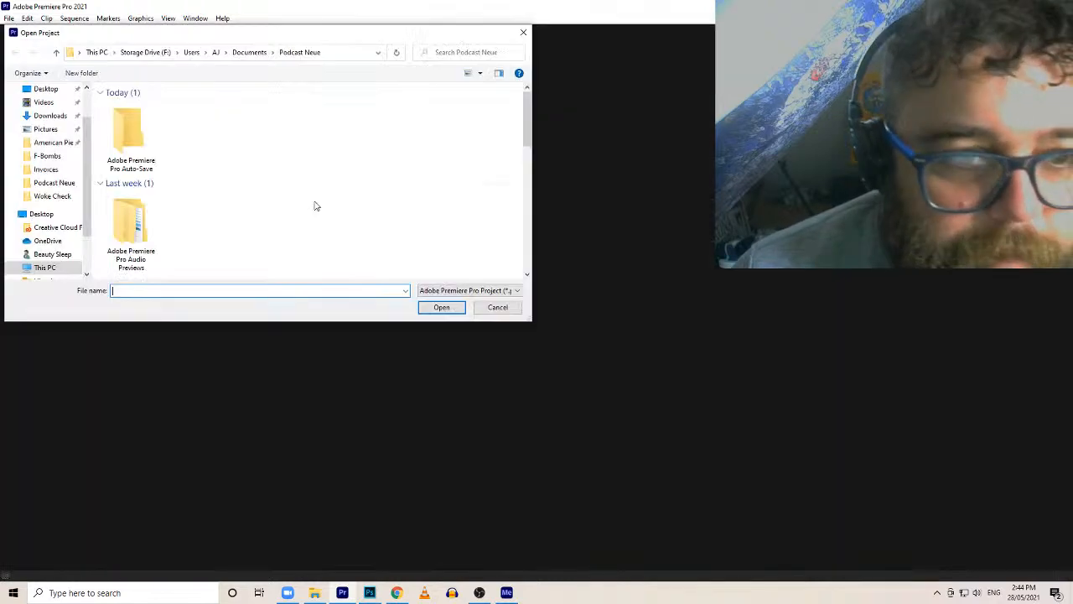
scroll(220, 172, "down", 5)
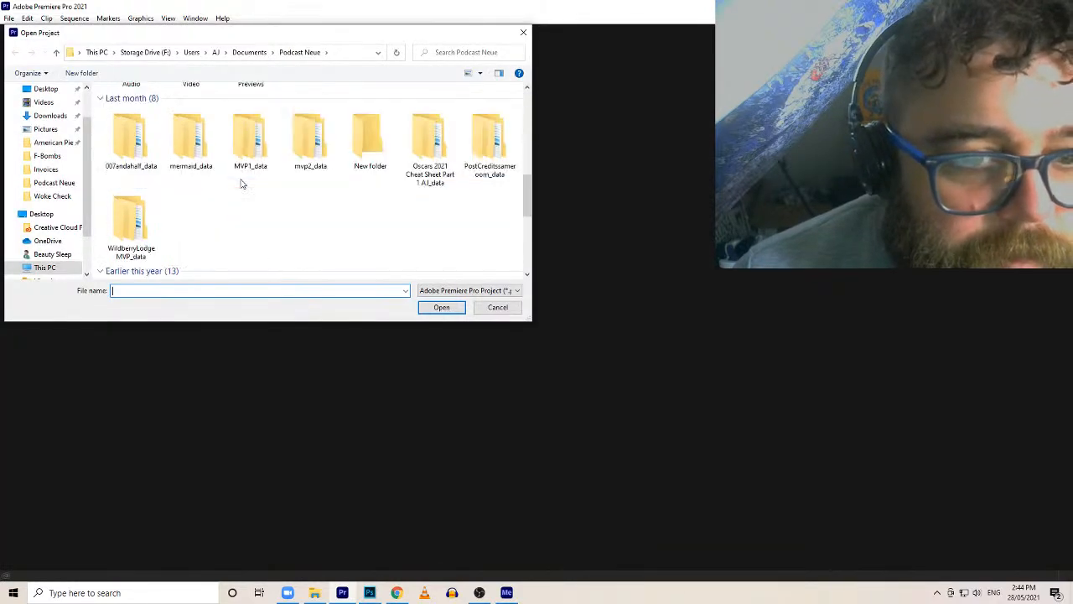
scroll(277, 199, "up", 1)
scroll(279, 200, "down", 3)
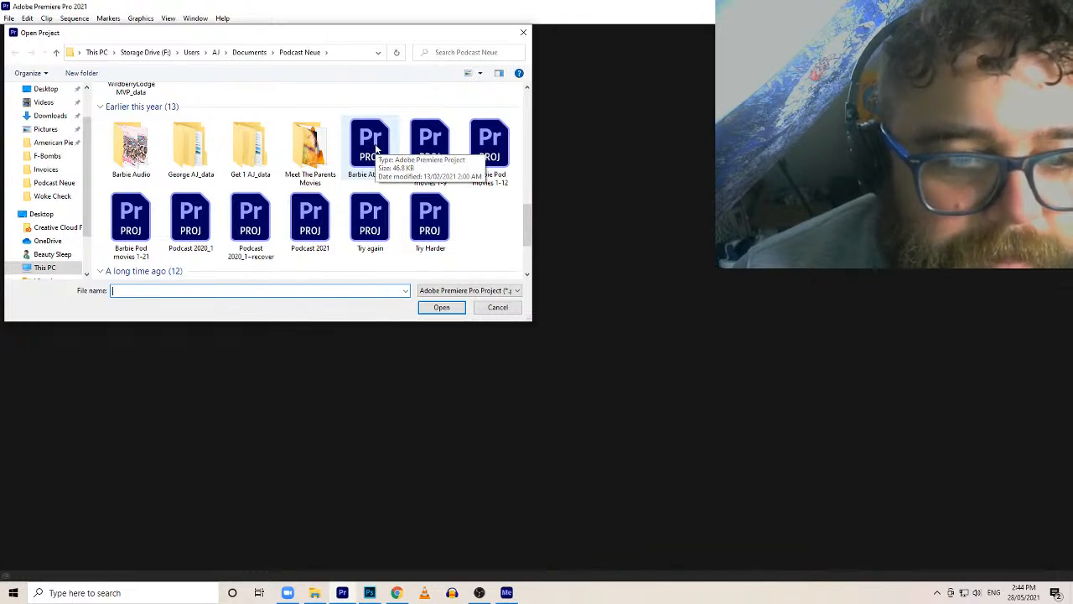
double_click(192, 216)
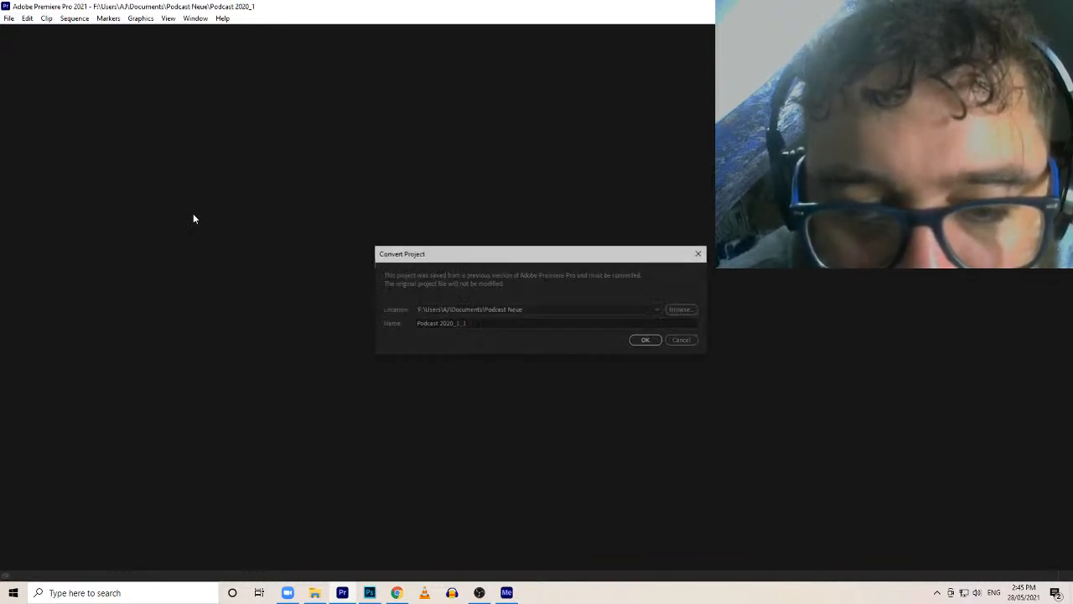
key("Return")
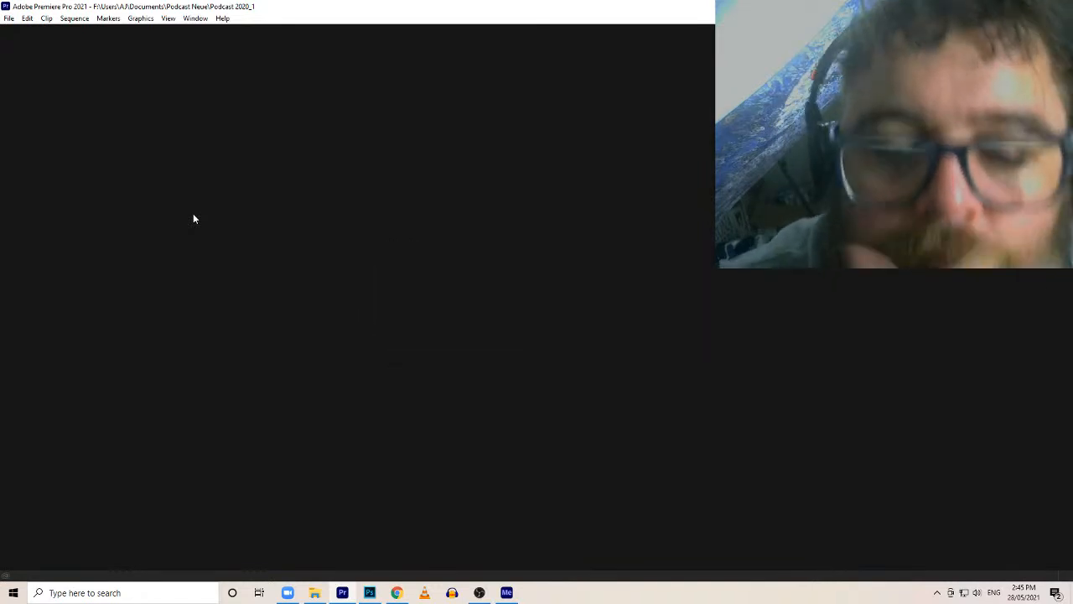
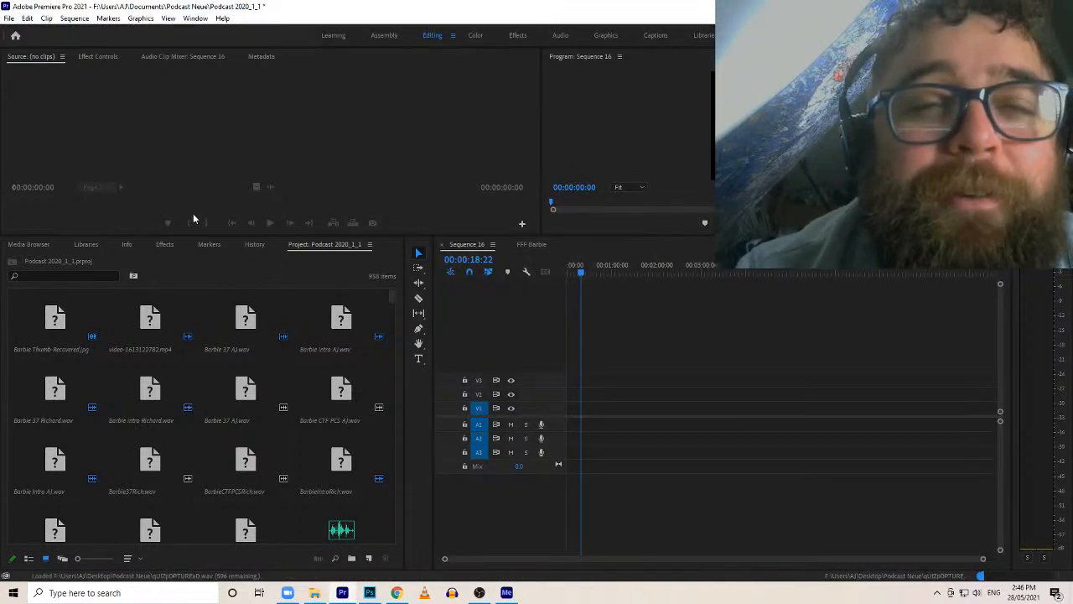
Open the FFF Barbie sequence, examine its overall layout and play the section starting at 10:08:19:19
left_click(536, 247)
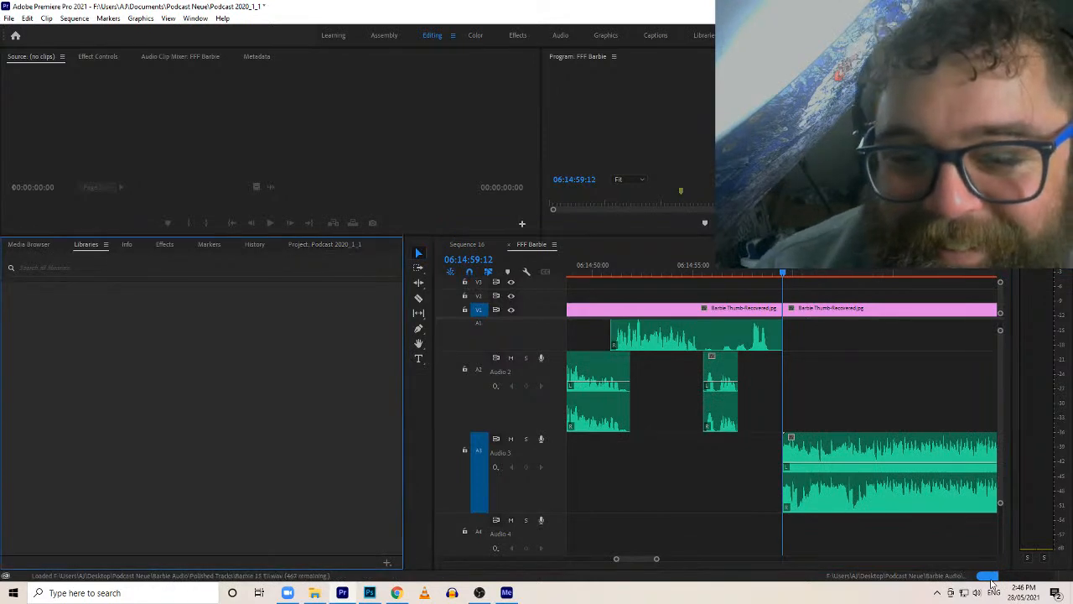
left_click_drag(658, 558, 1048, 545)
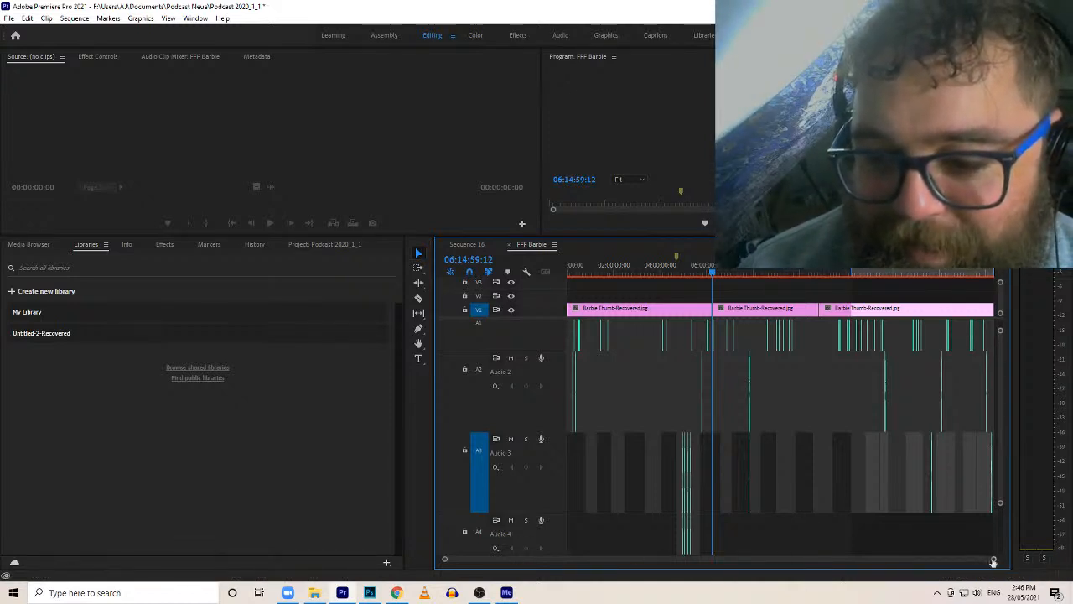
left_click_drag(993, 558, 991, 558)
key("Down")
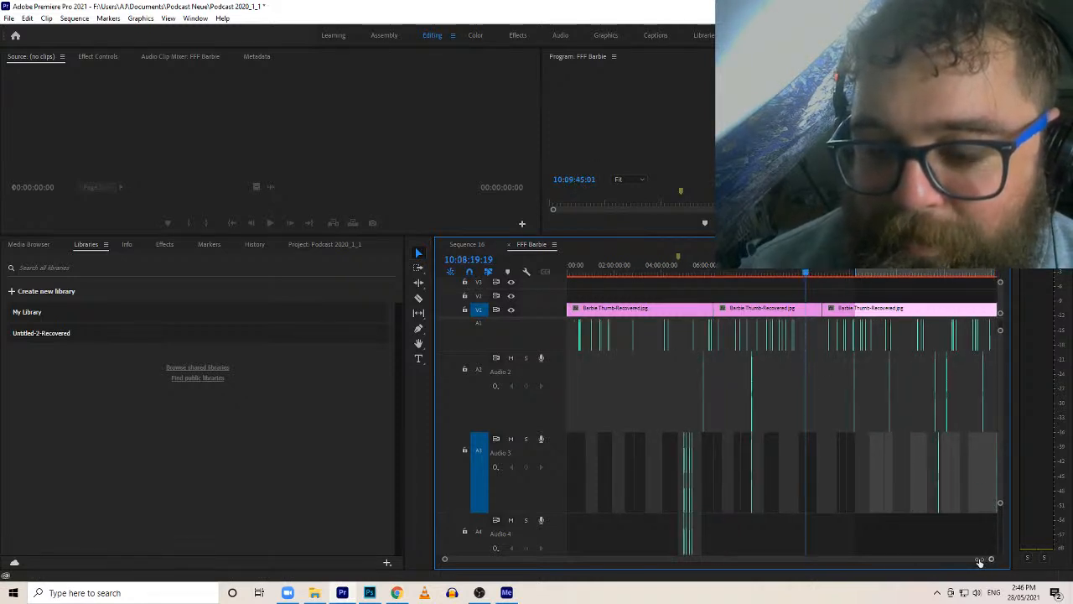
left_click_drag(980, 560, 964, 560)
scroll(947, 562, "up", 2)
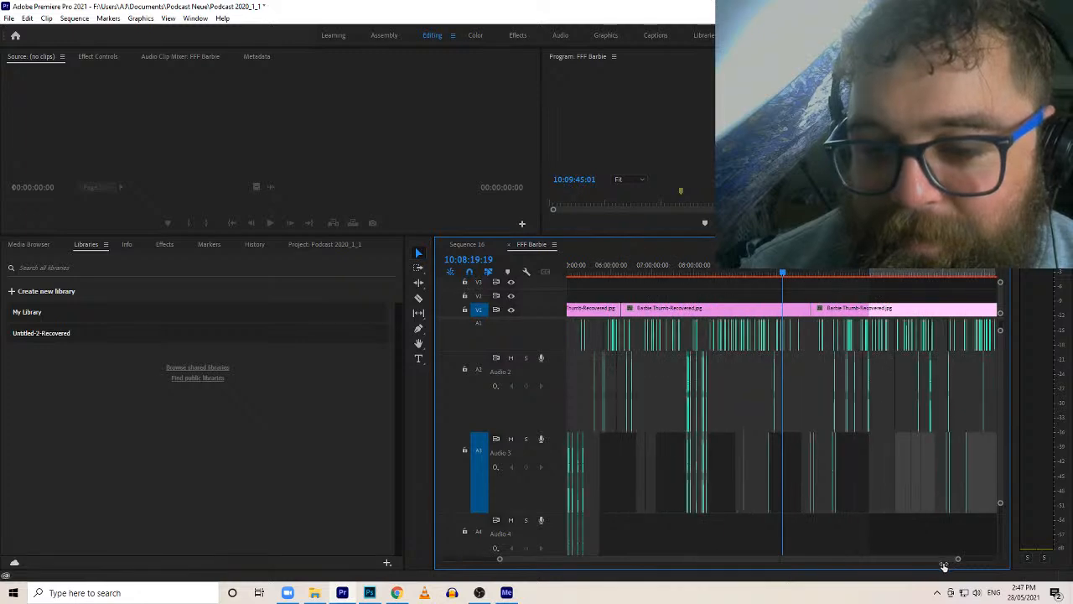
scroll(907, 561, "up", 4)
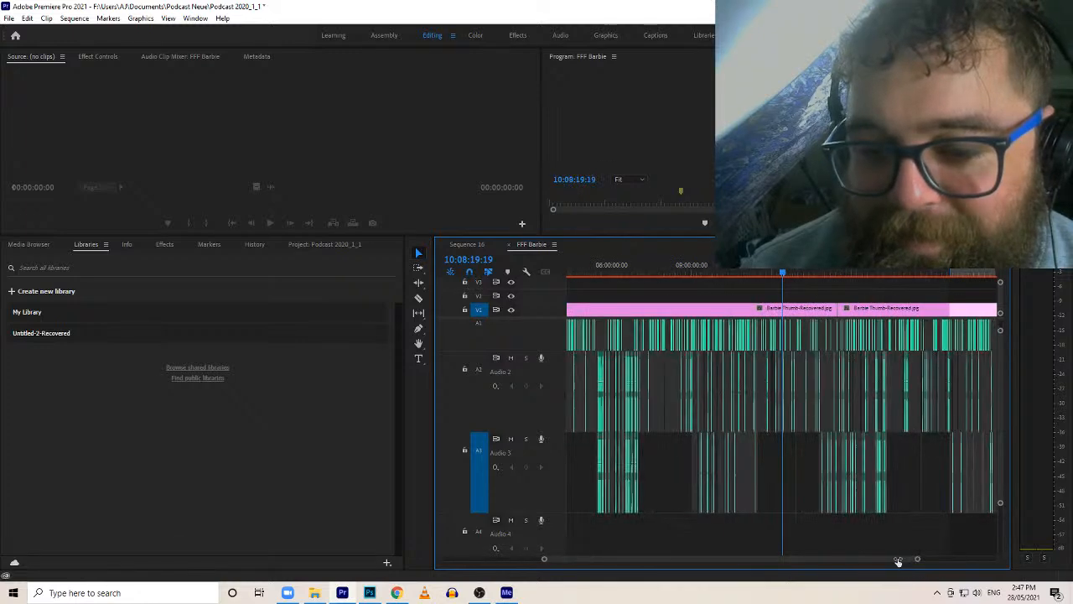
scroll(847, 561, "up", 5)
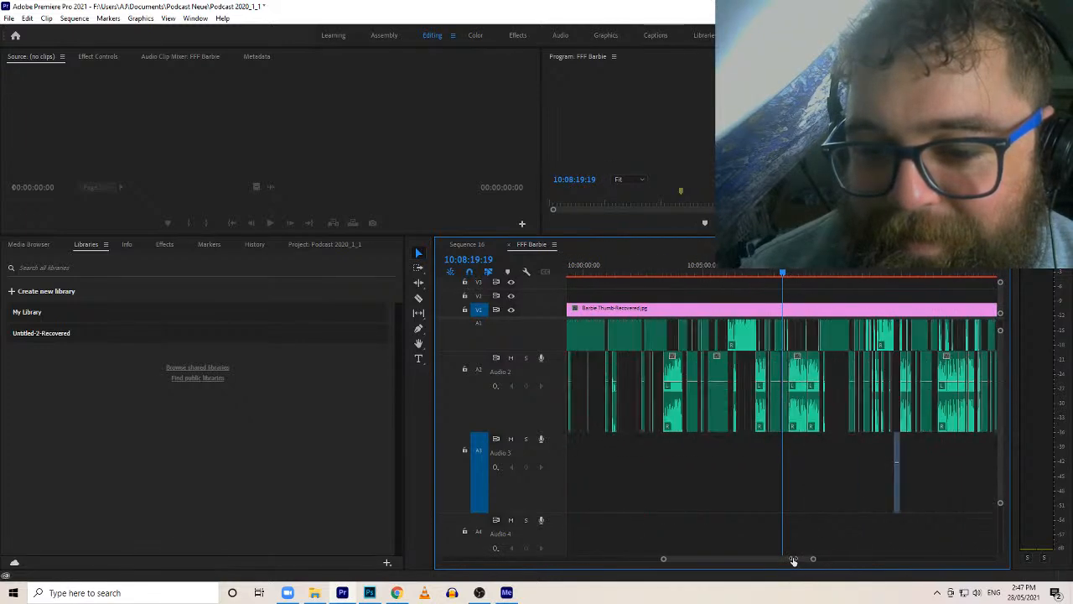
left_click_drag(755, 559, 760, 556)
key("space")
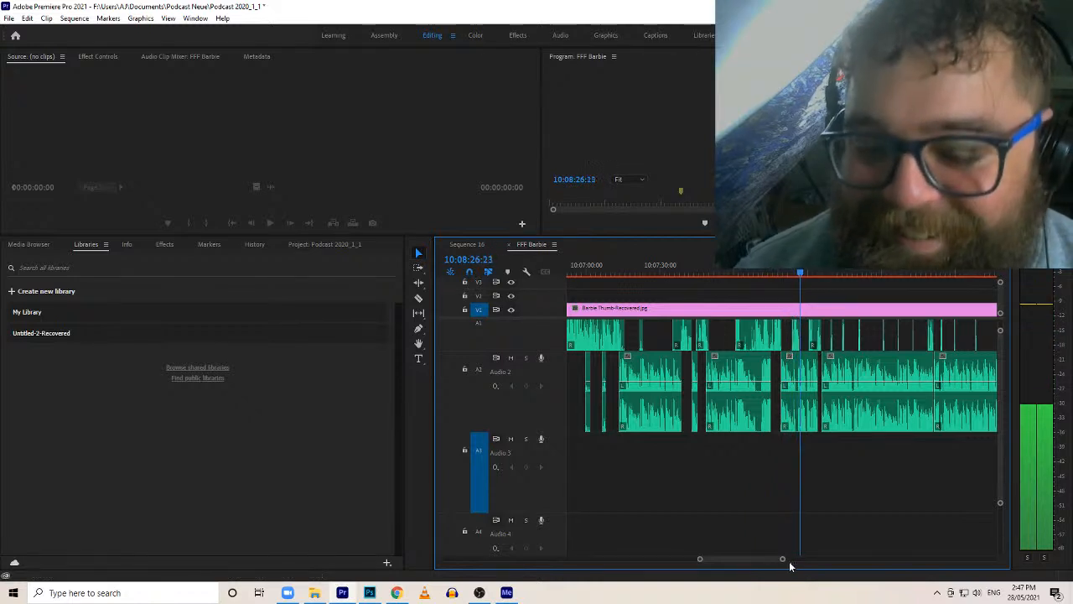
Extend the In/Out range of the FFF Barbie sequence back to the sequence's start
left_click_drag(781, 558, 1069, 536)
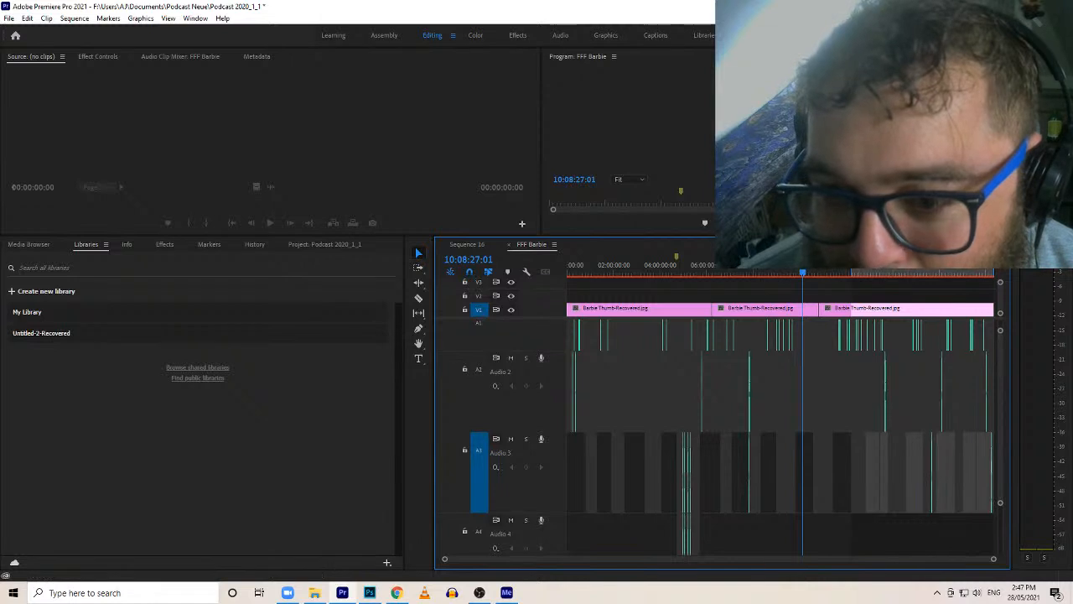
left_click_drag(741, 272, 368, 260)
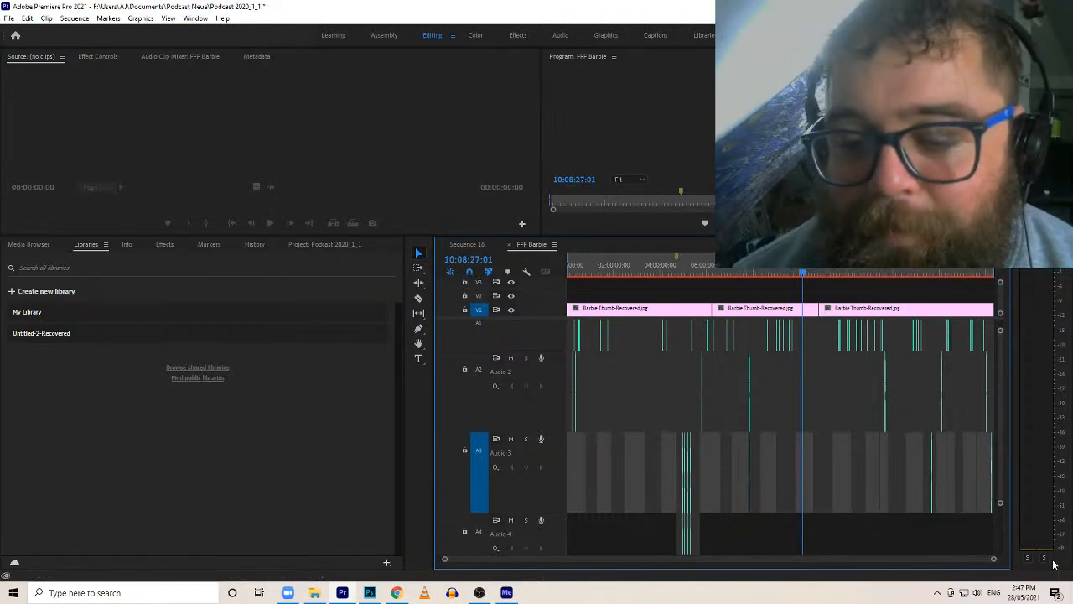
left_click_drag(996, 561, 1070, 522)
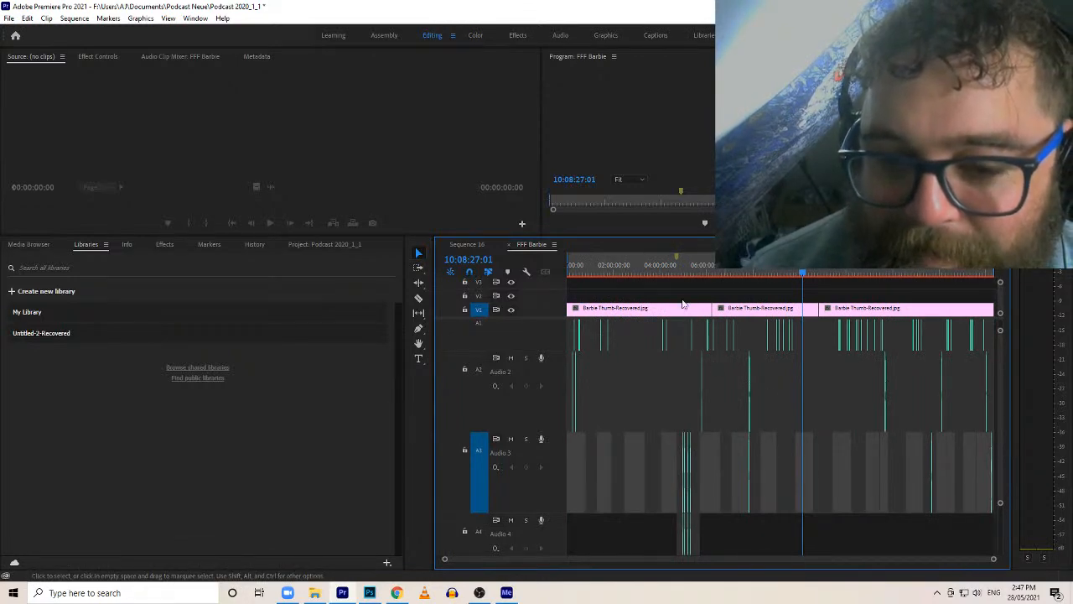
Examine the FFF Barbie clips around 05:05:18:02 up close, play that section, and return to the full sequence overview
left_click(687, 270)
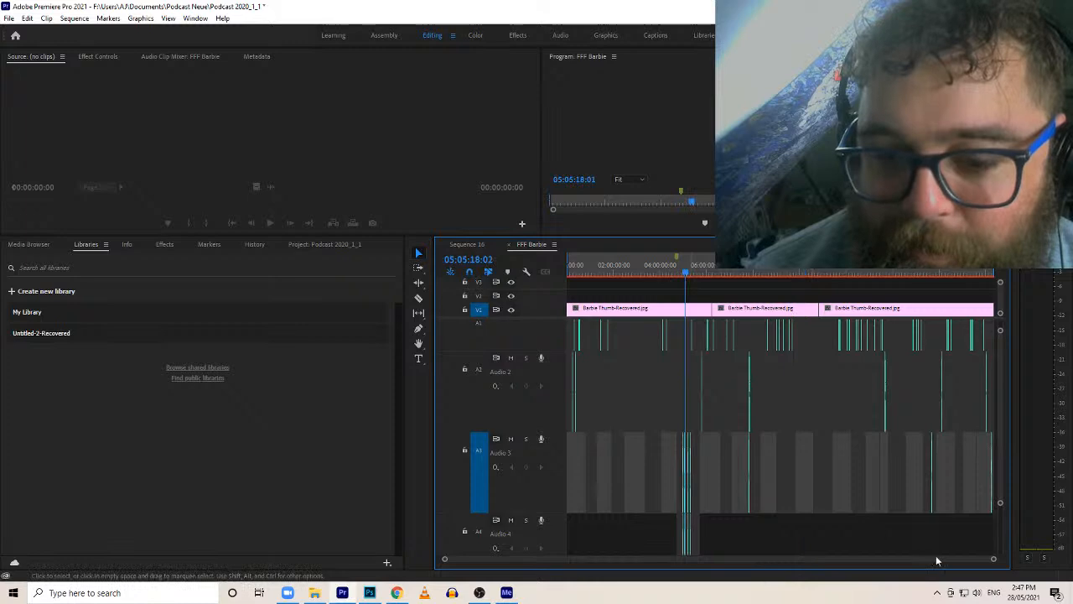
left_click_drag(992, 560, 779, 563)
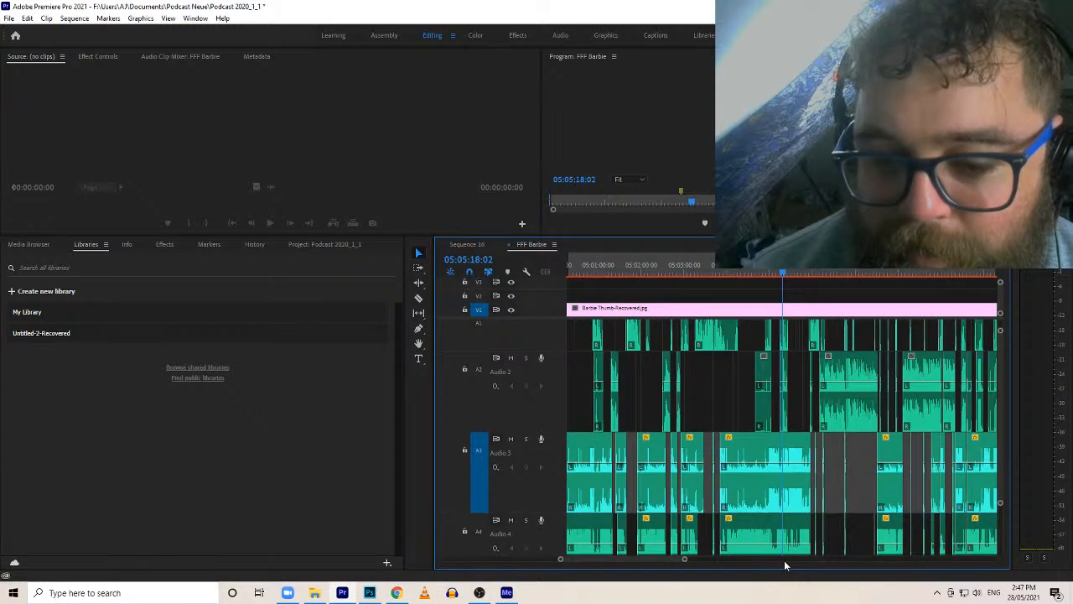
key("space")
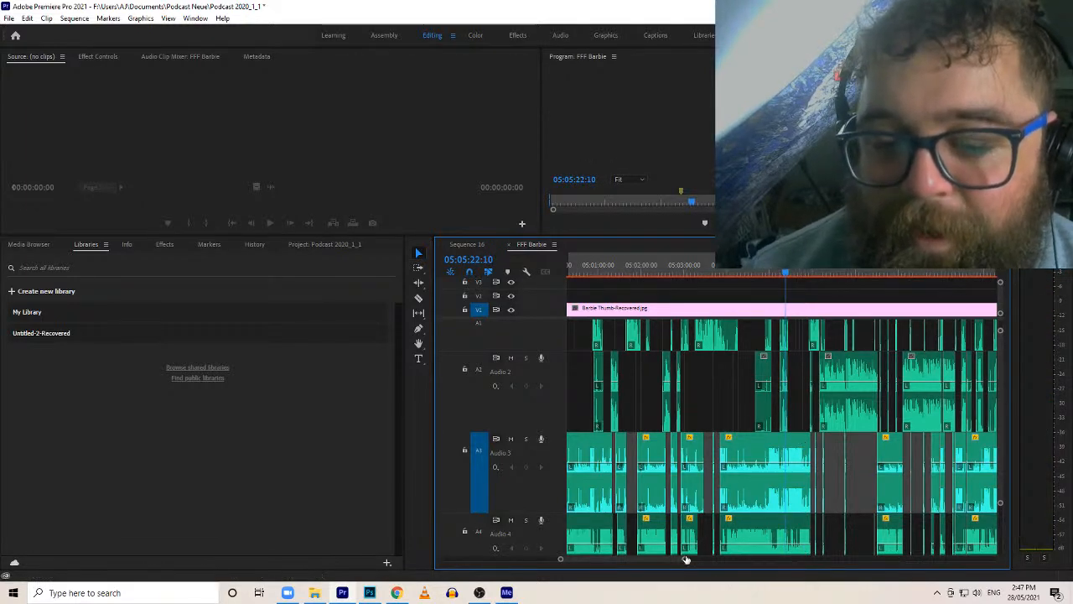
left_click_drag(686, 559, 990, 559)
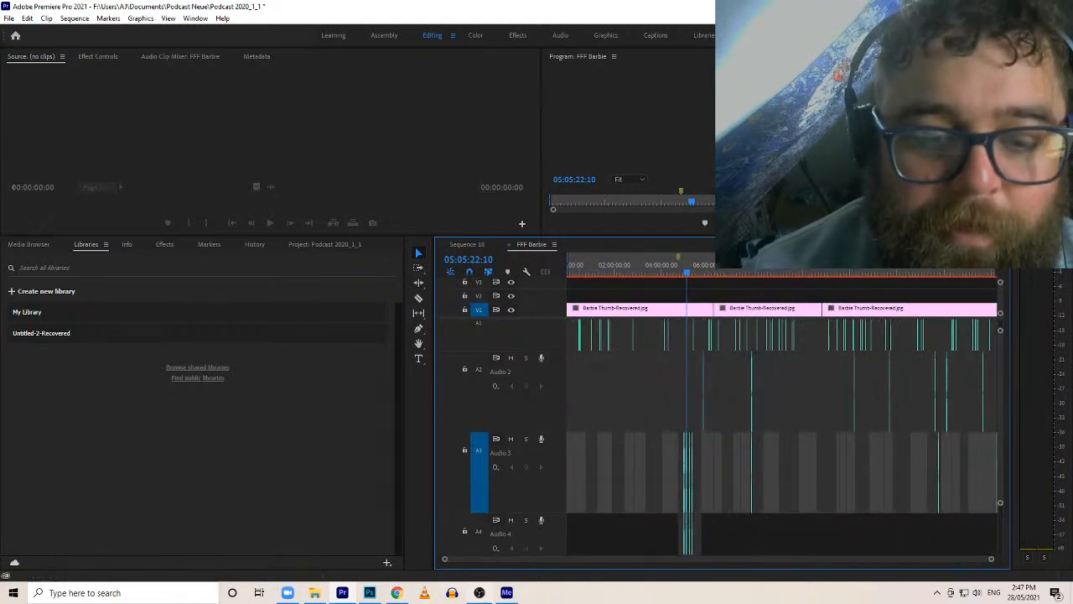
Close Premiere Pro without saving the changes to the Podcast 2020_1_1 project
mouse_move(486, 600)
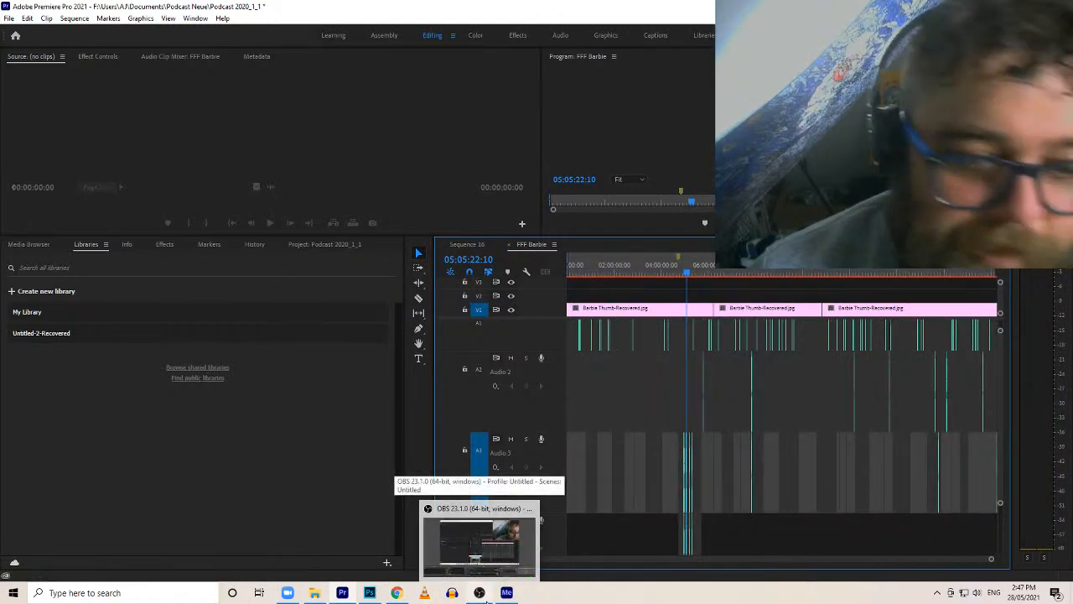
left_click(1054, 7)
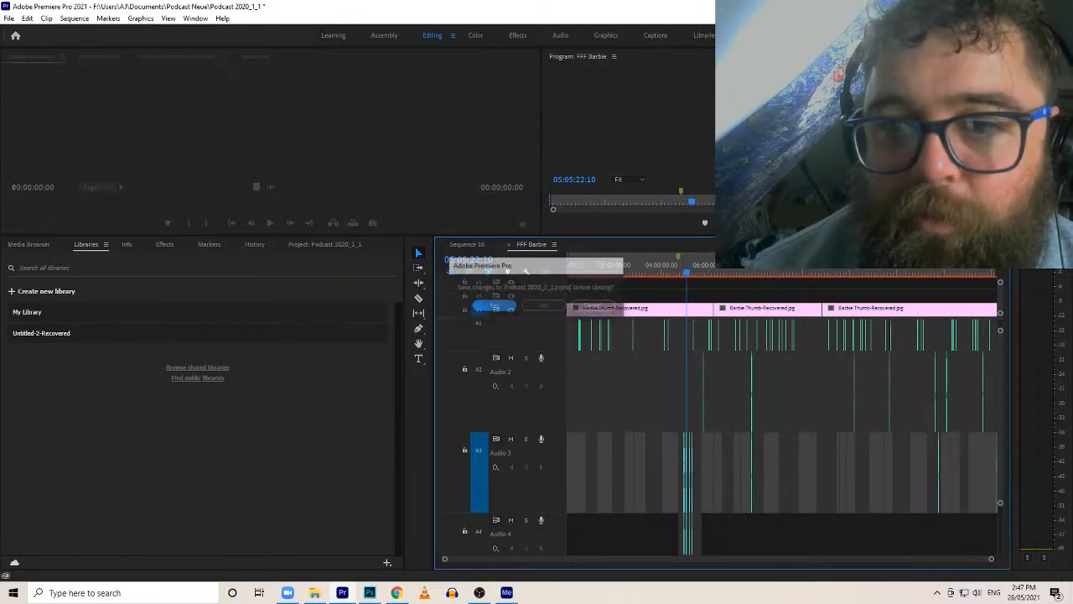
left_click(543, 306)
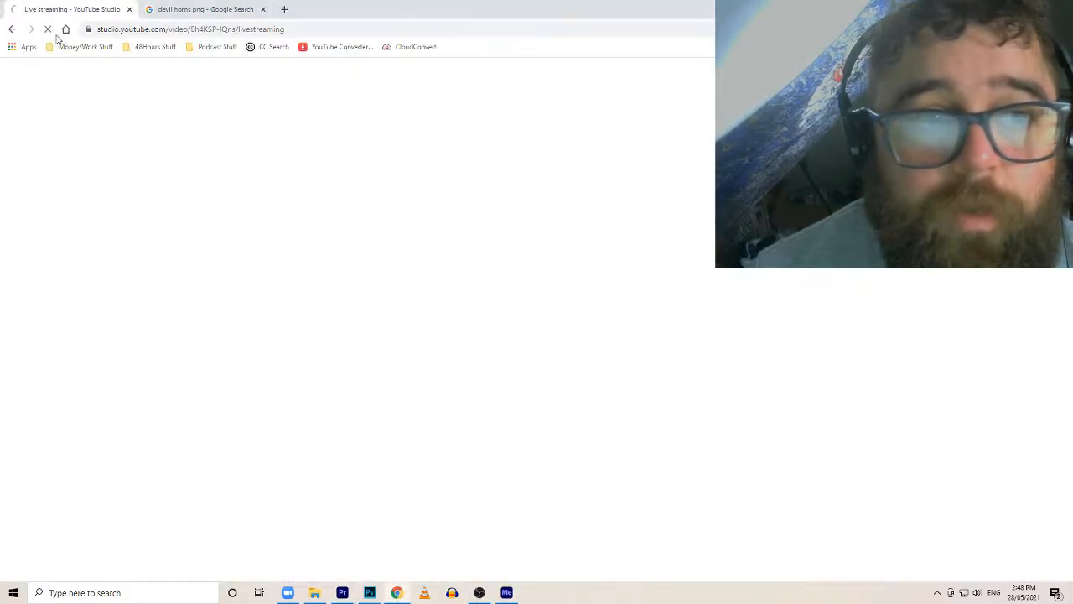
Switch to Chrome and reload the YouTube Studio live streaming page
left_click(50, 31)
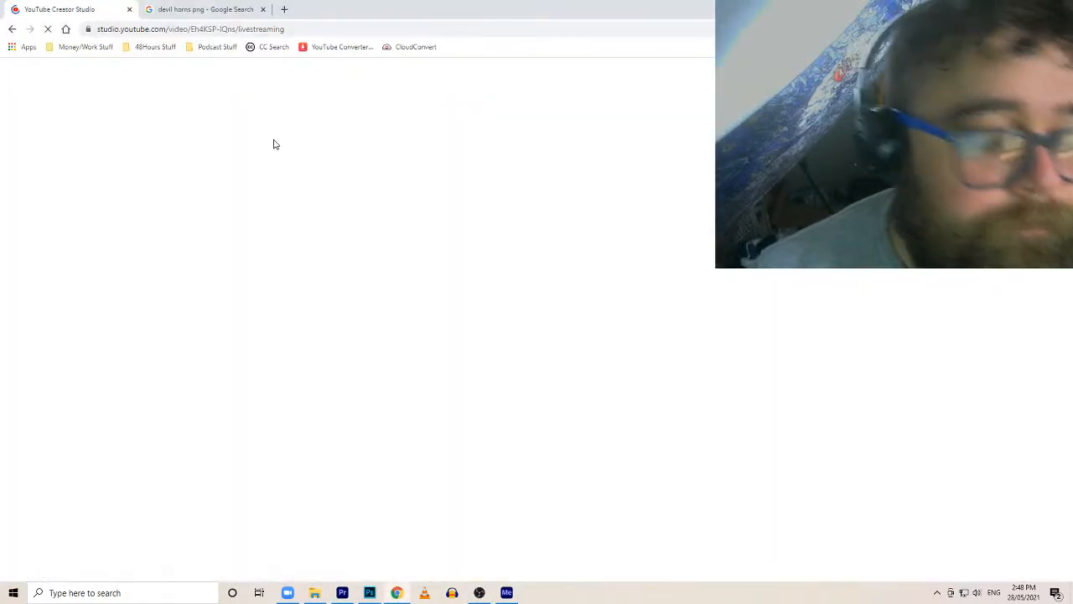